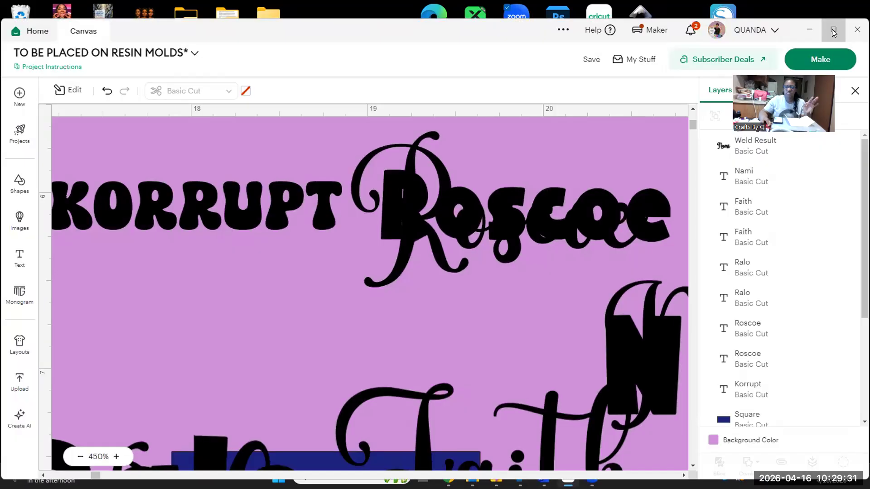
left_click(832, 29)
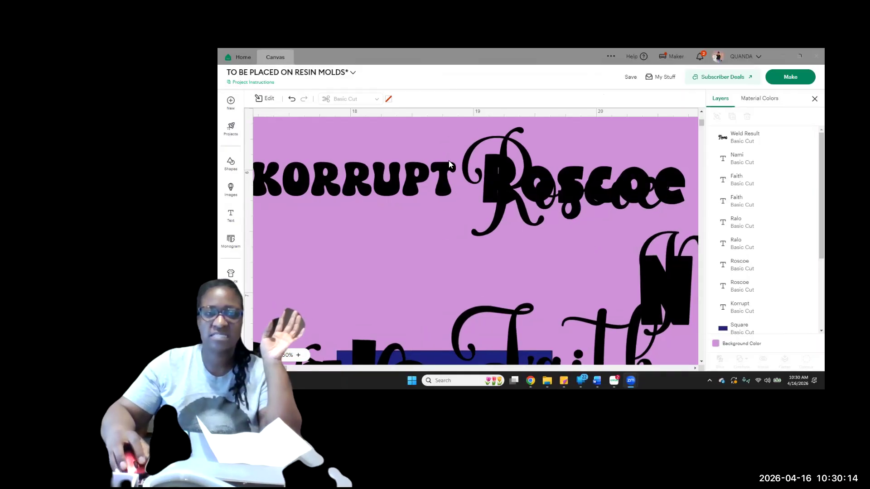
Save the open project "TO BE PLACED ON RESIN MOLDS"
left_click(630, 77)
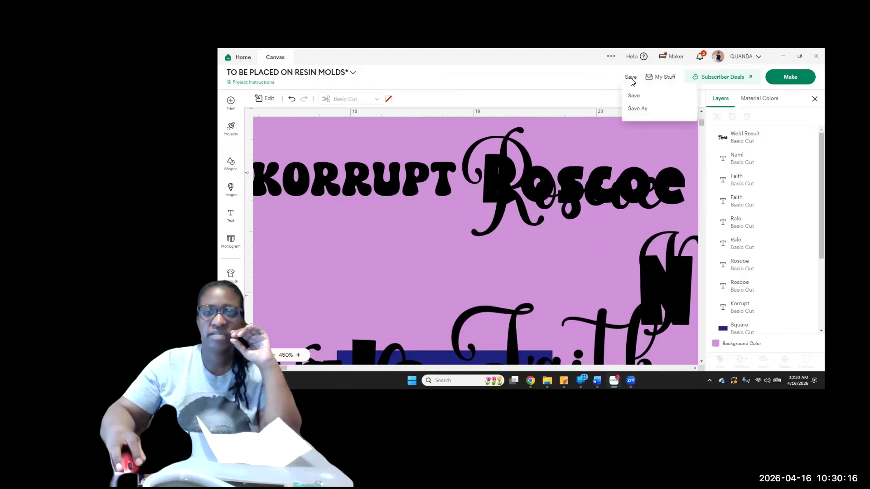
left_click(633, 102)
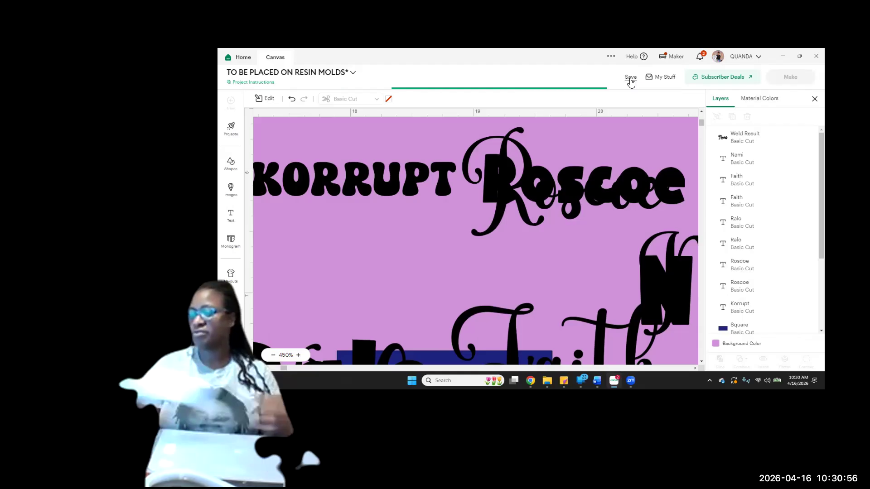
left_click(630, 77)
left_click(634, 98)
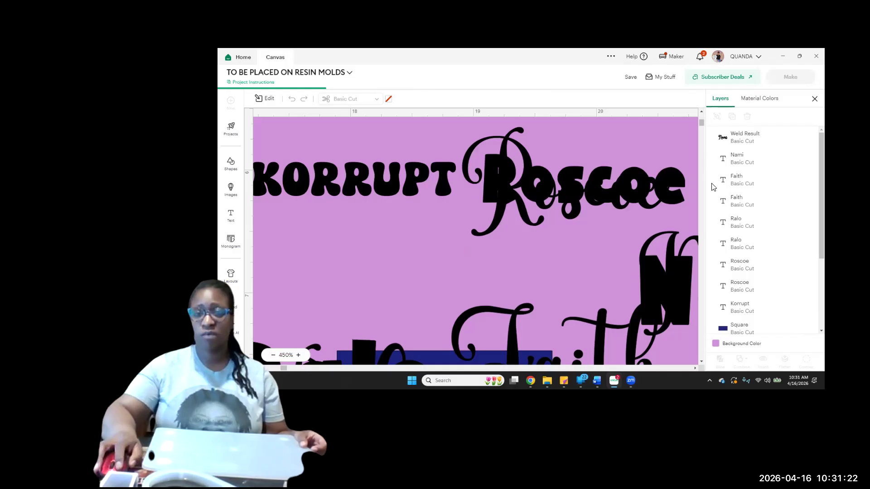
Open the saved project "making my own card" for customizing and hide its visible group
left_click(665, 78)
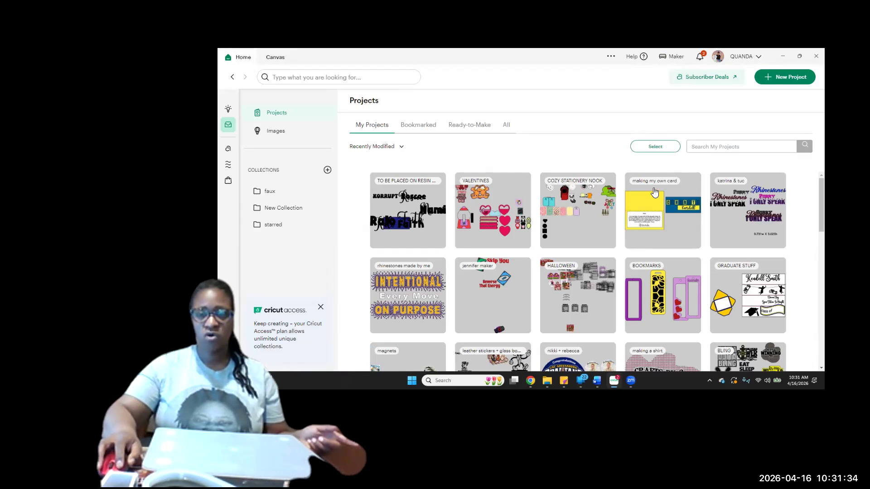
left_click(600, 228)
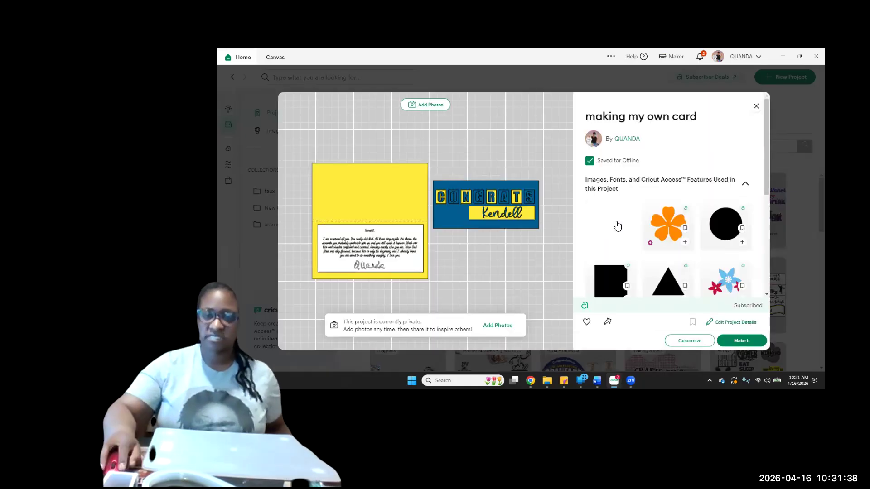
left_click(694, 343)
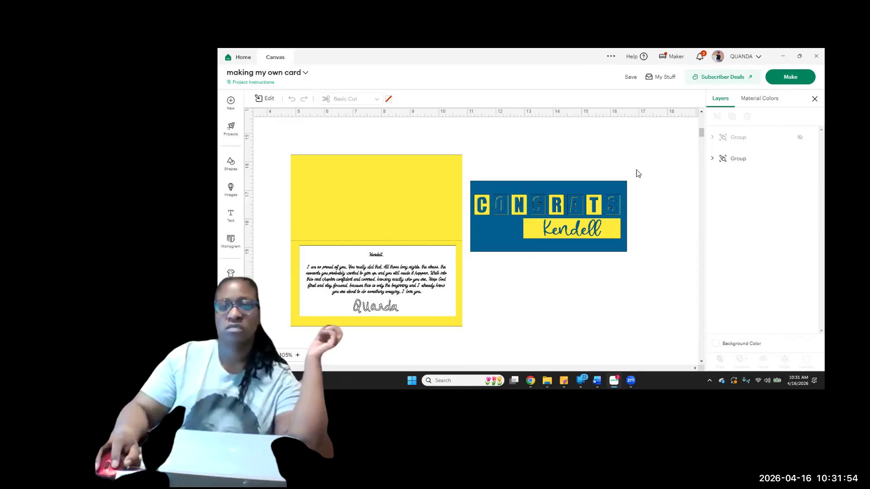
mouse_move(796, 164)
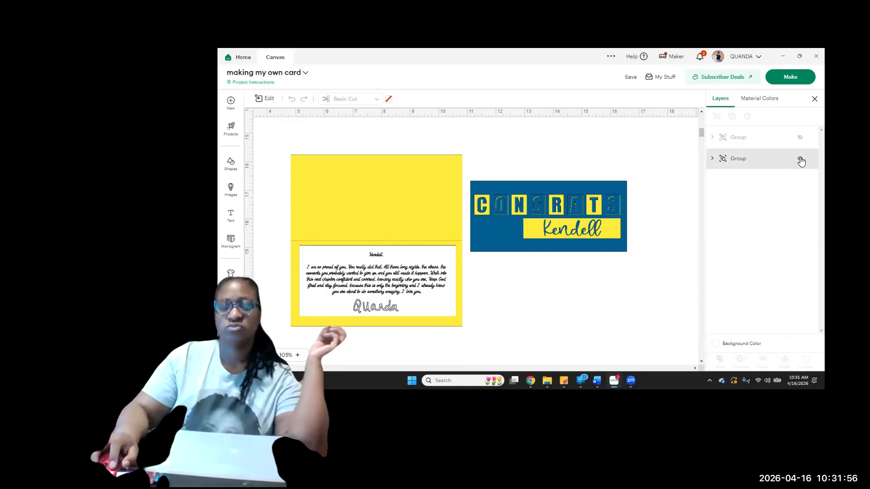
left_click(800, 161)
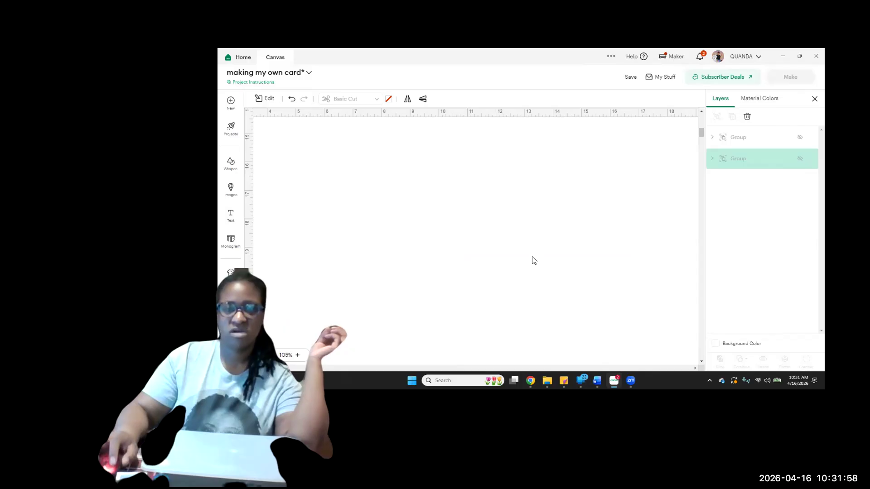
Add a square, resize it to 11 in wide by 8.5 in high with the proportions unlocked, and relock them
left_click(235, 169)
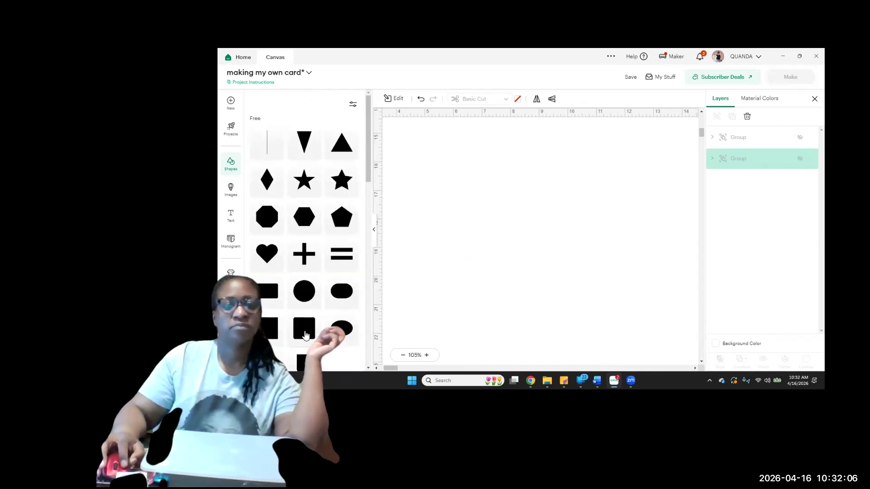
left_click(268, 334)
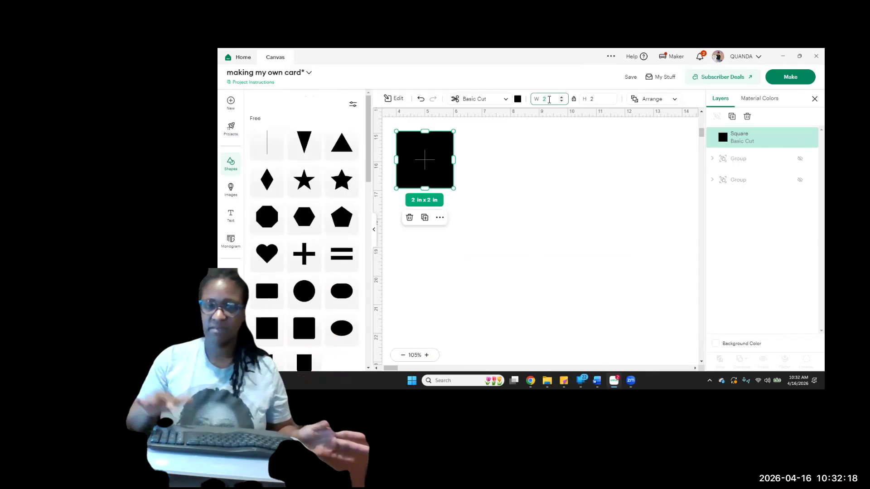
type("11")
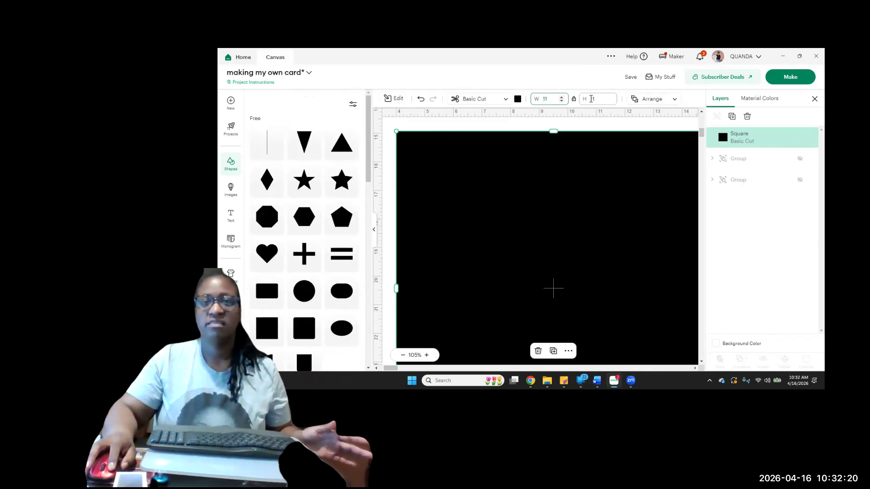
left_click(595, 100)
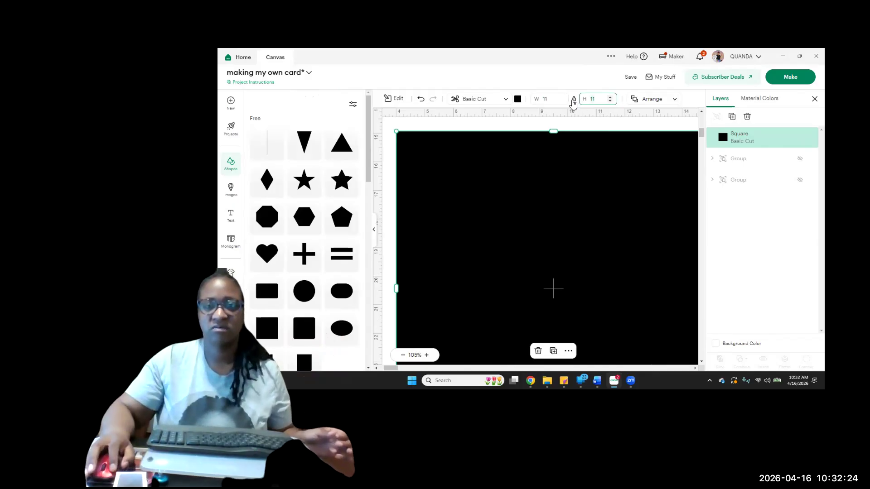
left_click(574, 101)
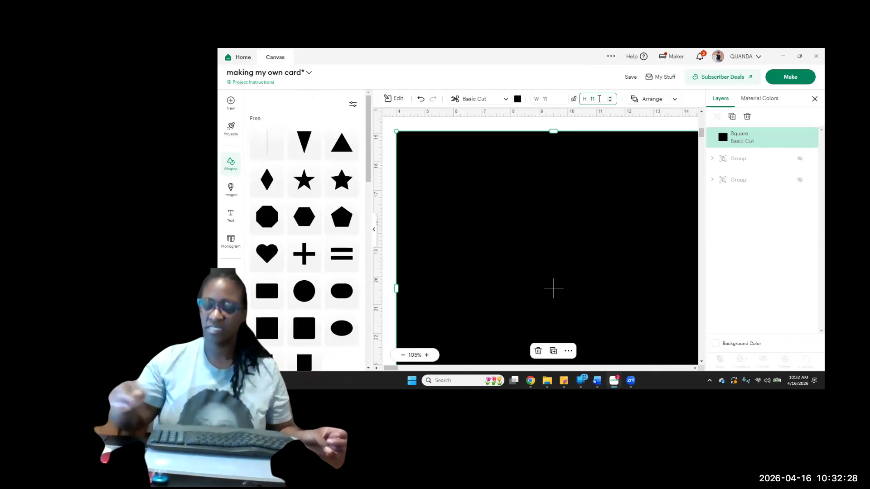
left_click(599, 99)
type("8.5")
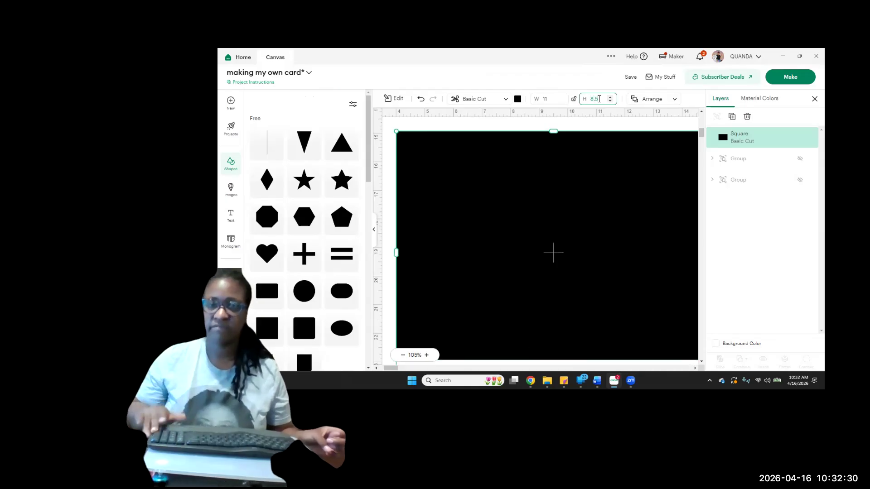
key("Return")
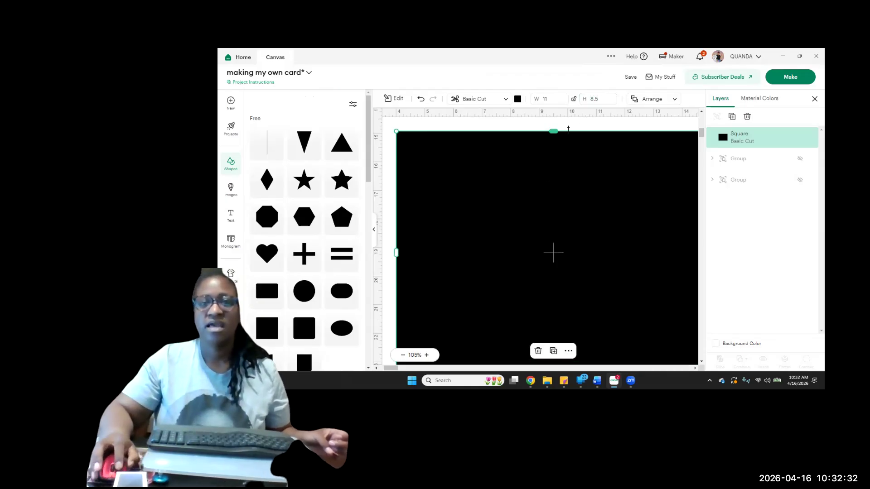
left_click(574, 99)
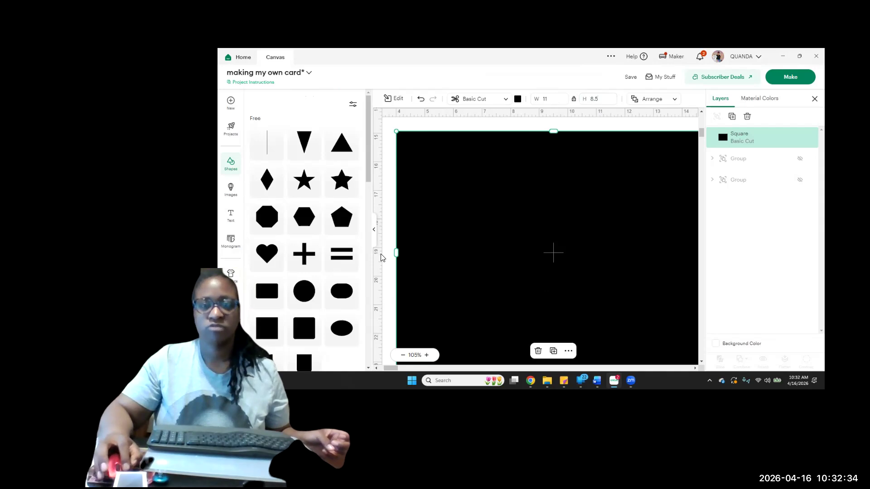
Move the 11 × 8.5 in rectangle toward the middle of the visible canvas
left_click(375, 232)
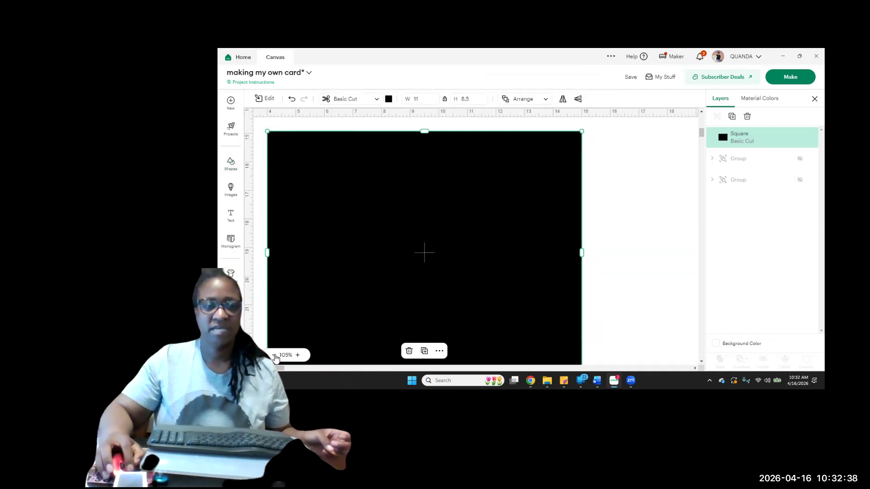
left_click(274, 356)
left_click(274, 356)
left_click_drag(497, 235, 526, 215)
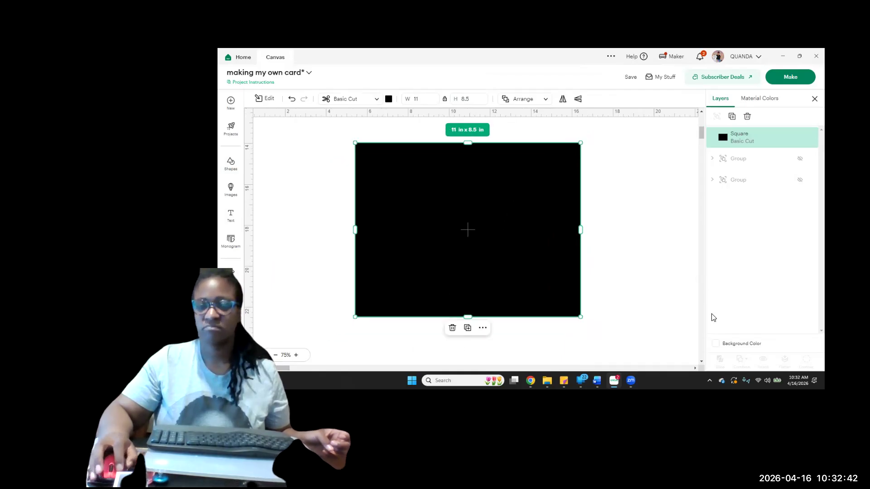
Set the canvas background to light blue and recolor the rectangle yellow
left_click(715, 345)
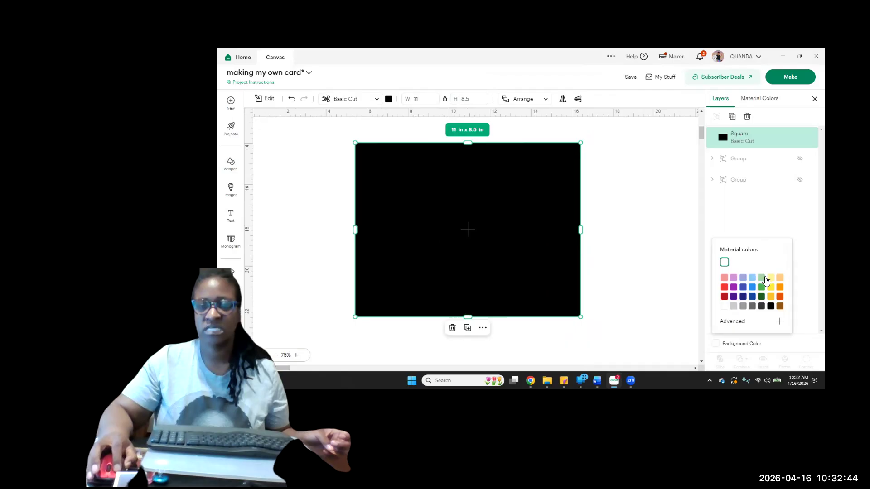
left_click(754, 278)
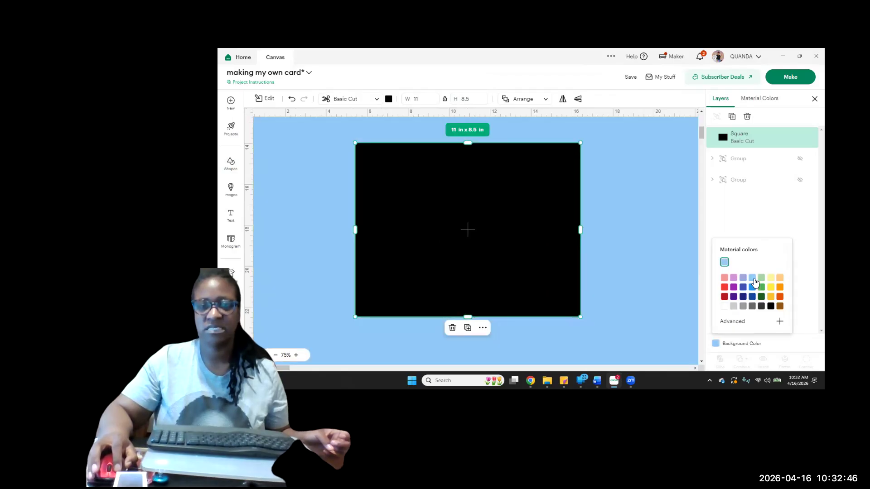
left_click(526, 246)
left_click(391, 101)
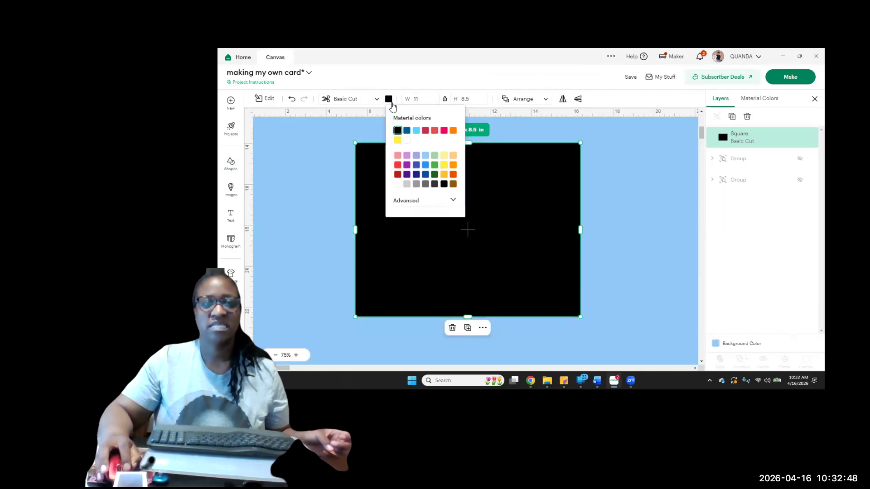
left_click(398, 140)
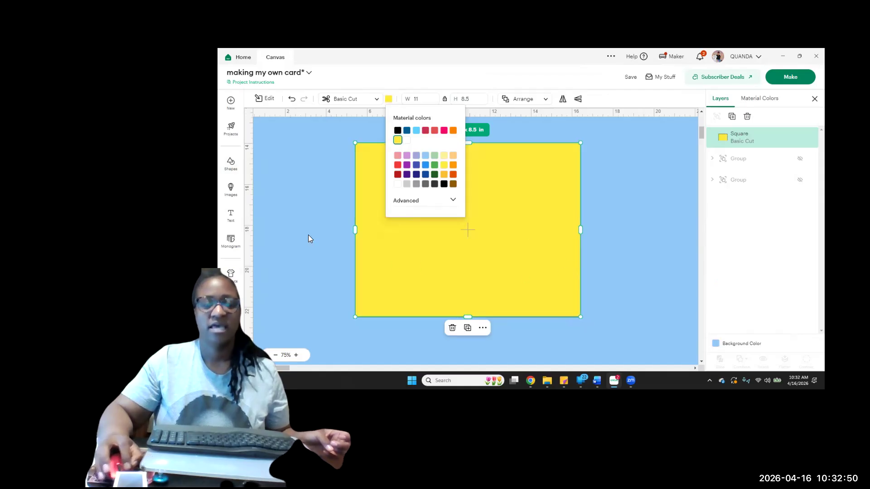
Add a score line to the canvas and set its height to 8.5 in
left_click(230, 163)
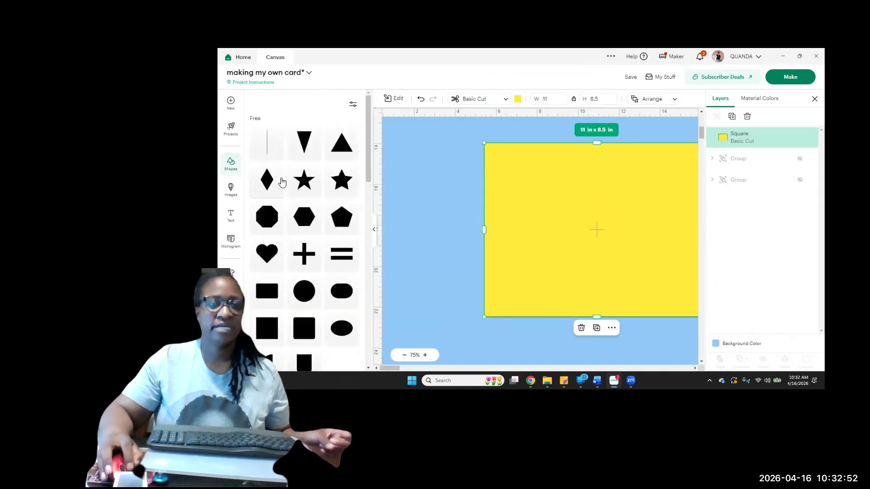
left_click(266, 148)
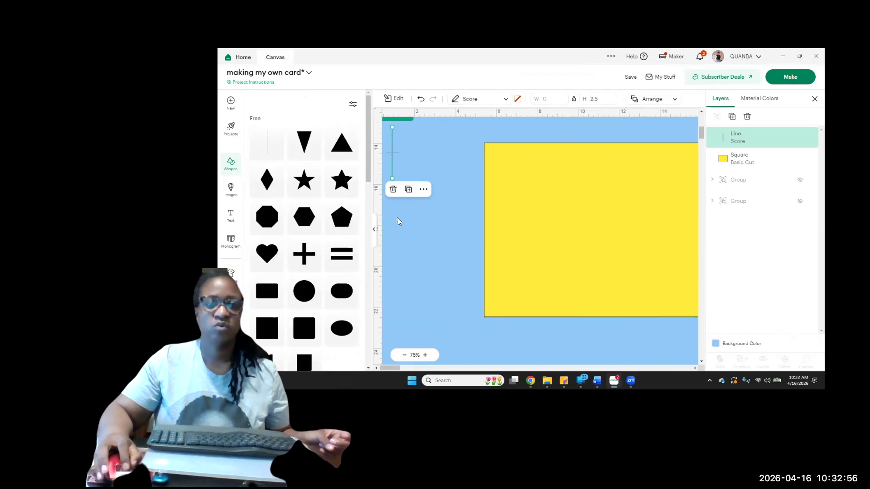
left_click(375, 229)
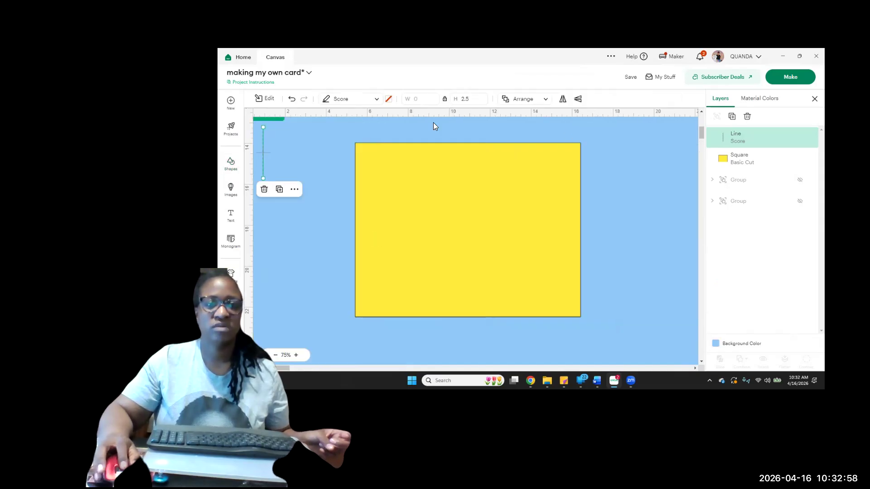
left_click_drag(472, 99, 431, 96)
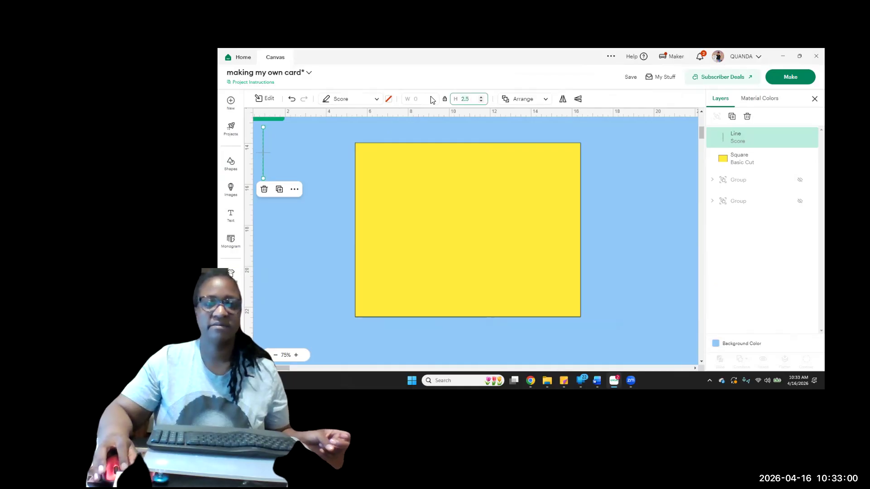
type("8.5")
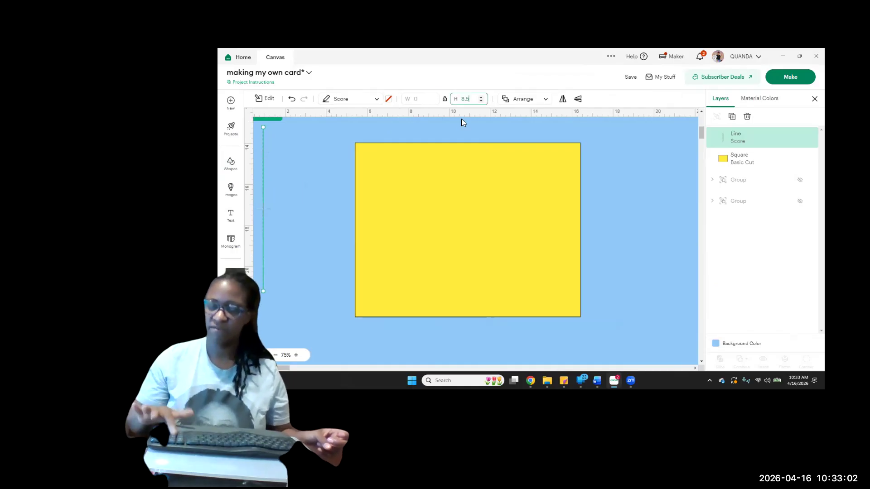
key("Return")
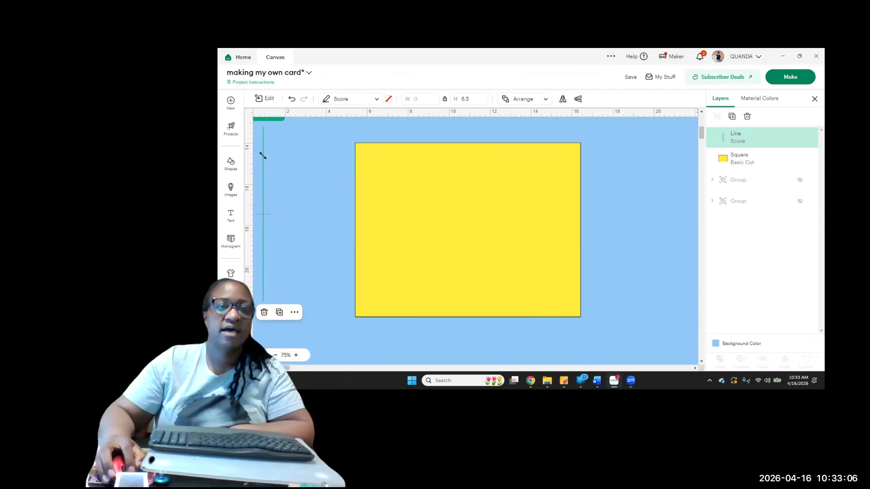
Move the yellow rectangle and the score line toward the canvas origin, with the rectangle flush against the vertical ruler
left_click_drag(263, 156, 402, 182)
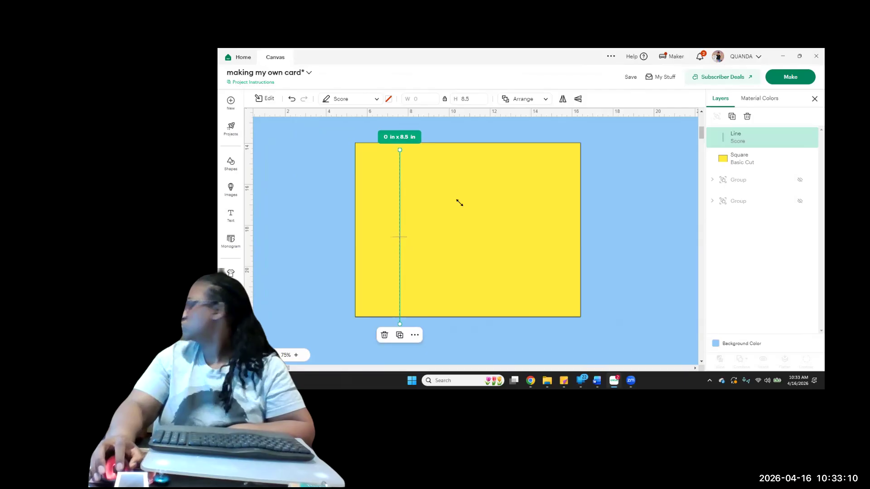
left_click_drag(555, 220, 341, 90)
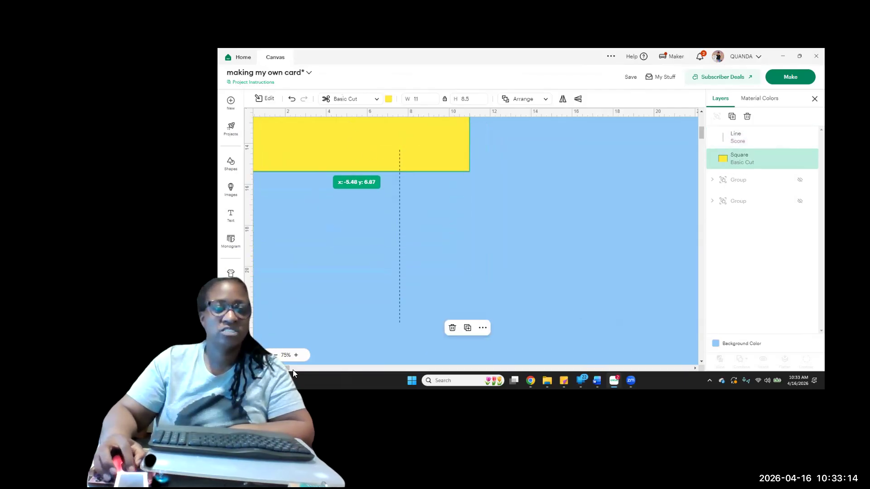
left_click_drag(287, 368, 280, 369)
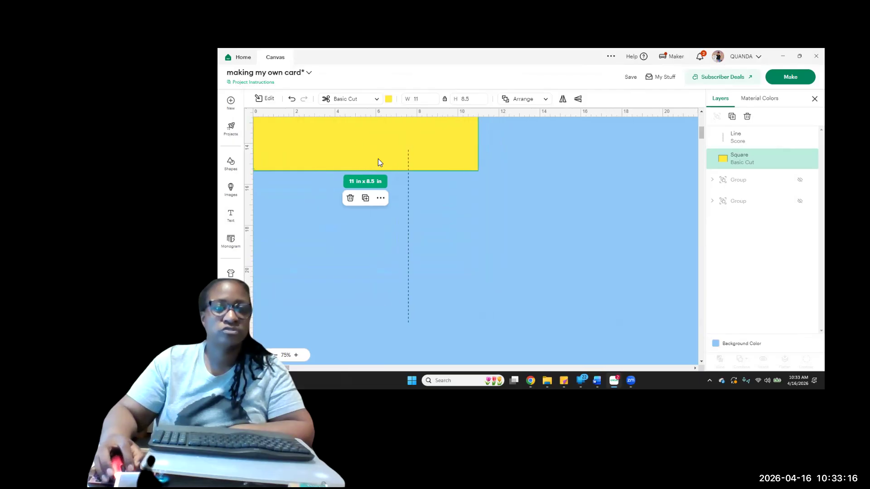
left_click_drag(378, 159, 360, 91)
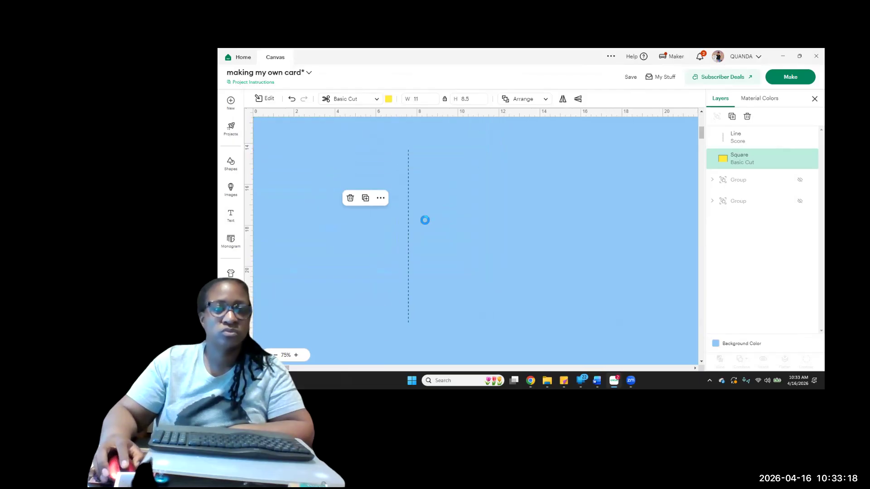
scroll(425, 220, "up", 8)
scroll(425, 221, "down", 7)
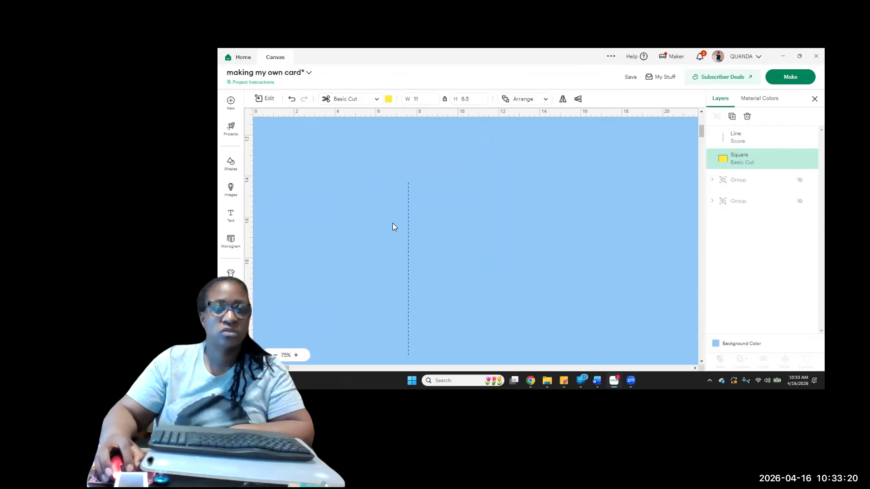
left_click_drag(408, 231, 369, 89)
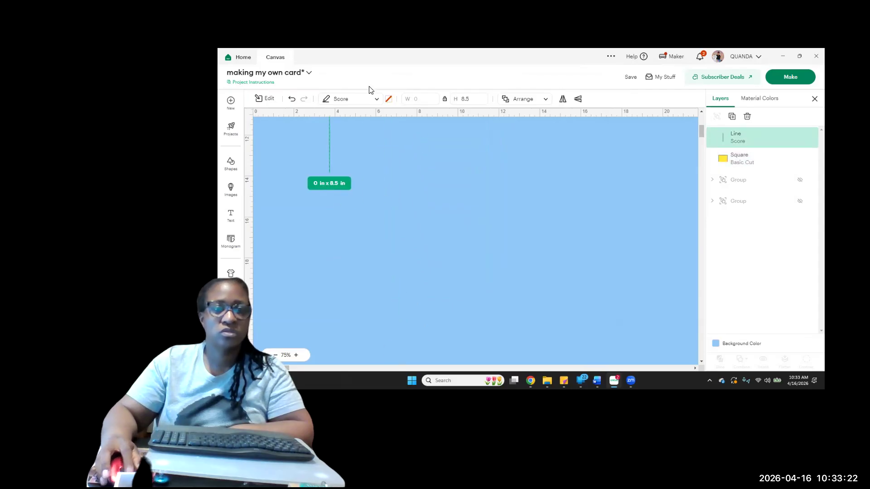
Group the score line with the yellow rectangle and move the group up until the rectangle's corner sits at the canvas origin
scroll(410, 215, "up", 5)
left_click_drag(569, 319, 301, 224)
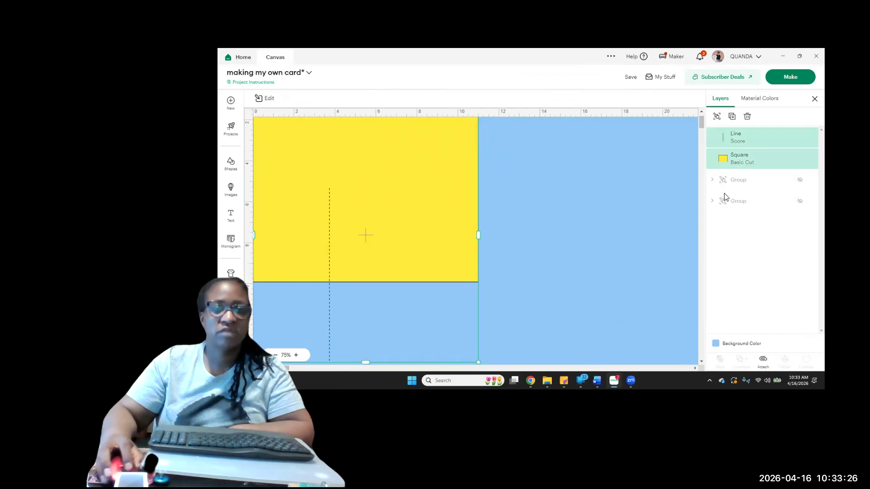
left_click(718, 117)
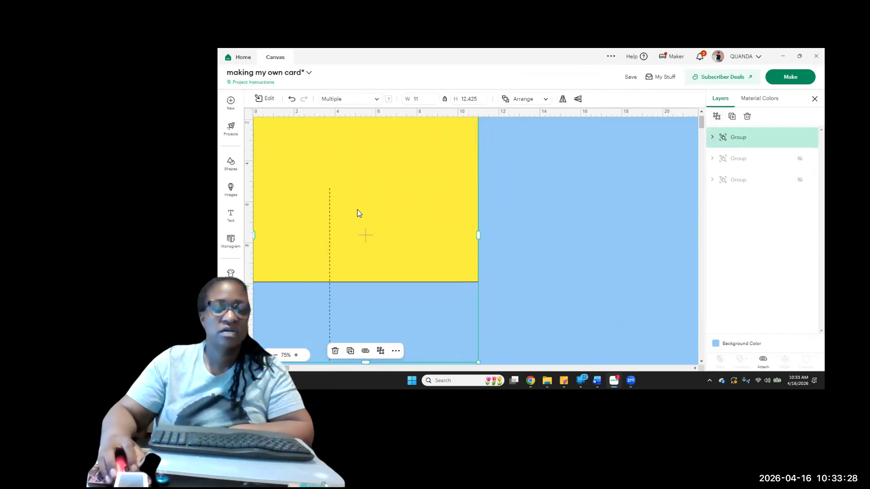
left_click_drag(357, 210, 357, 181)
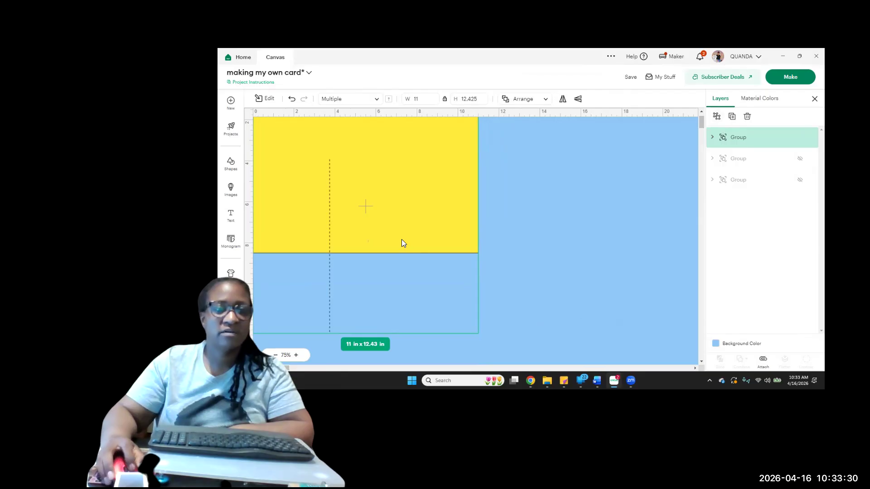
scroll(377, 133, "up", 1)
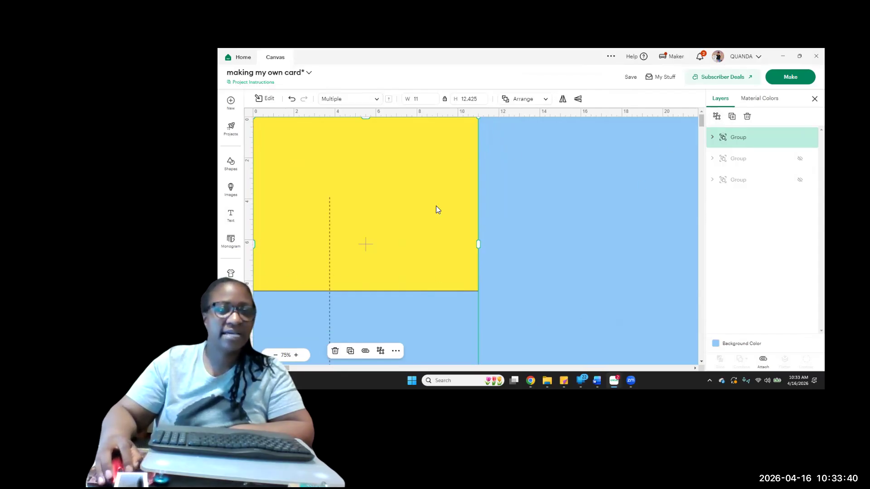
Ungroup the score line and the yellow rectangle
left_click(608, 212)
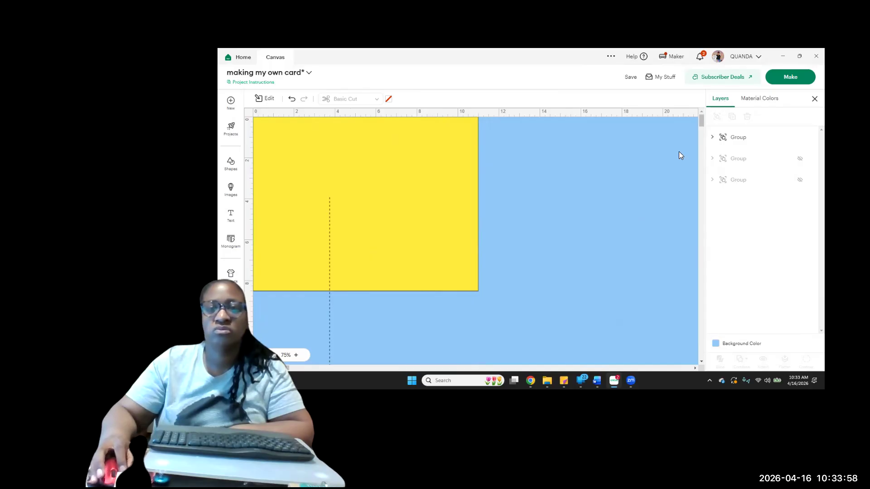
left_click(439, 213)
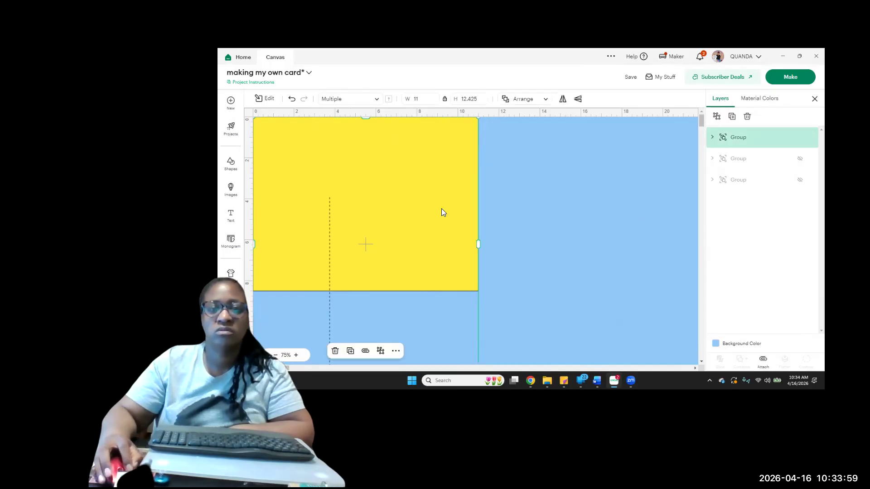
left_click(717, 117)
left_click(599, 187)
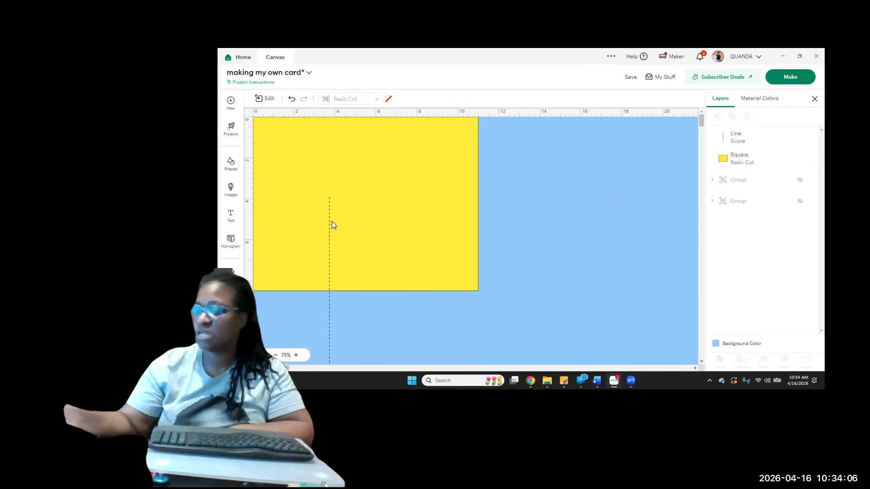
Align the score line with the rectangle's top edge at about 2.75 in across, and place a duplicate at about 5.5 in
left_click_drag(327, 233, 315, 151)
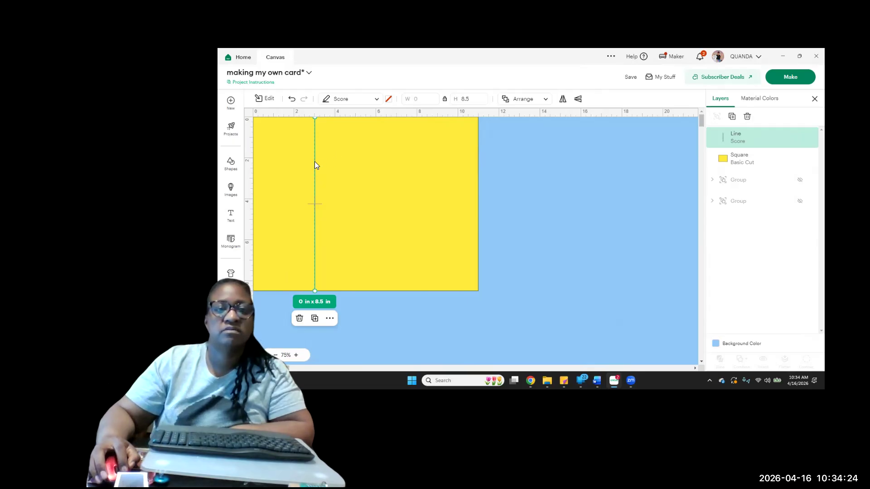
left_click_drag(315, 161, 309, 157)
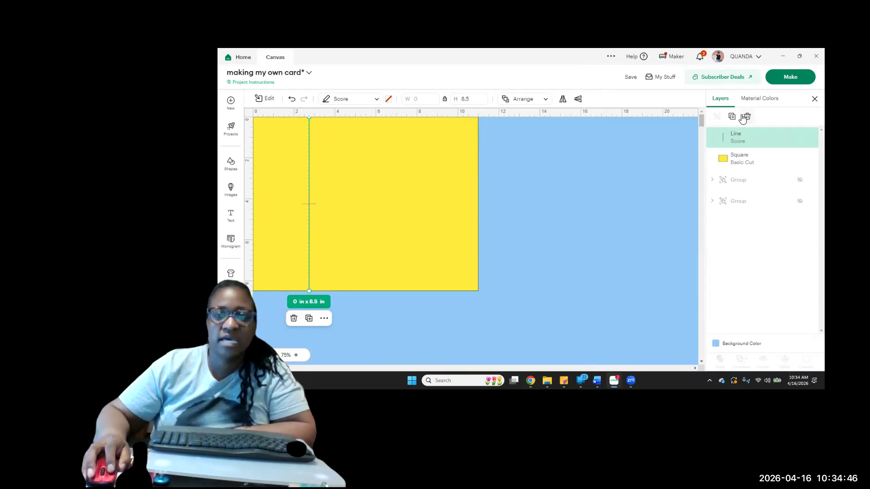
key("ctrl+d")
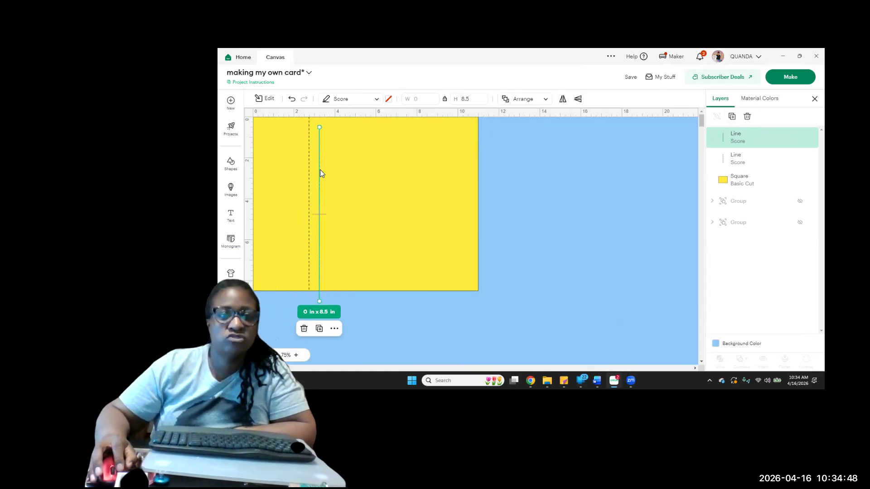
left_click_drag(320, 178, 367, 208)
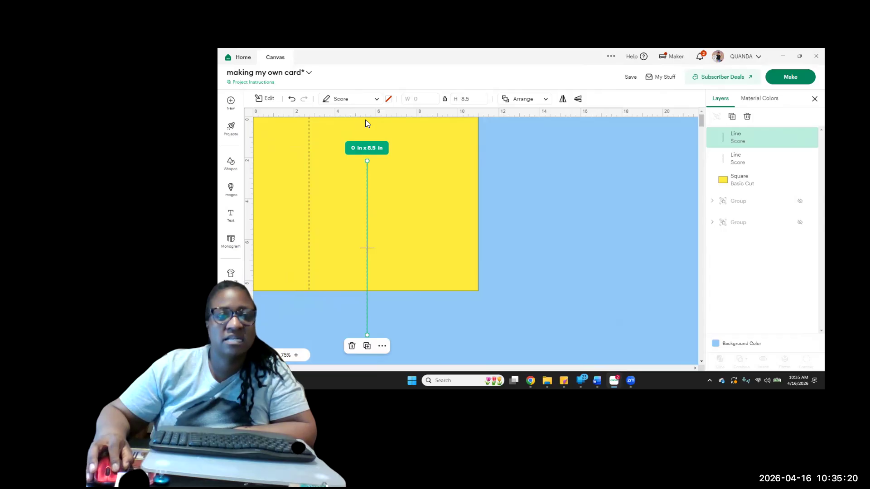
left_click_drag(368, 168, 365, 117)
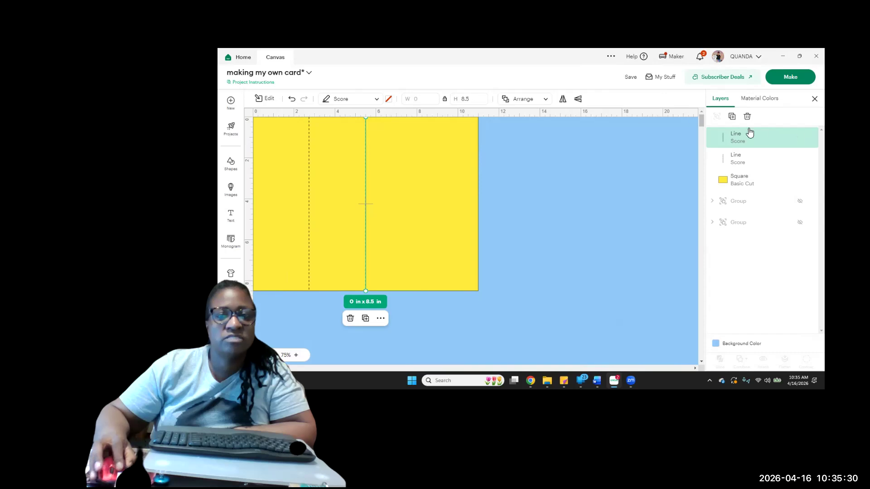
Duplicate the middle score line and place the copy at about 8.25 in across, level with the rectangle's top edge
left_click(732, 117)
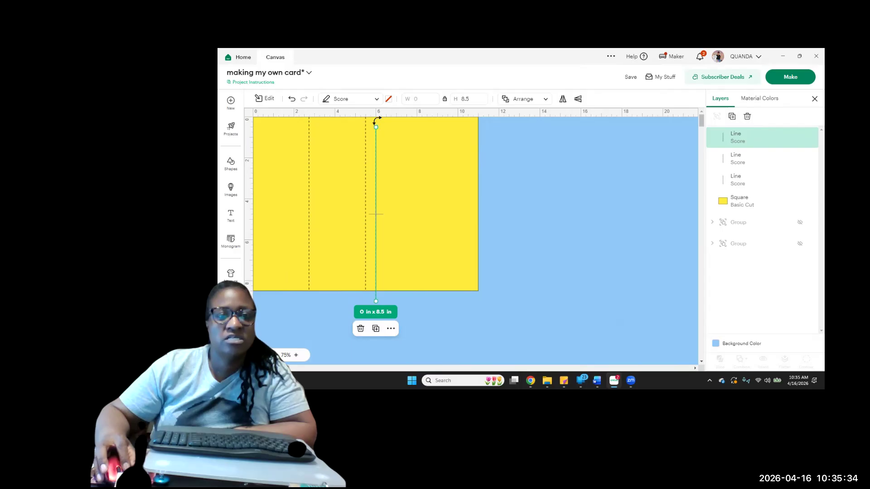
left_click(408, 163)
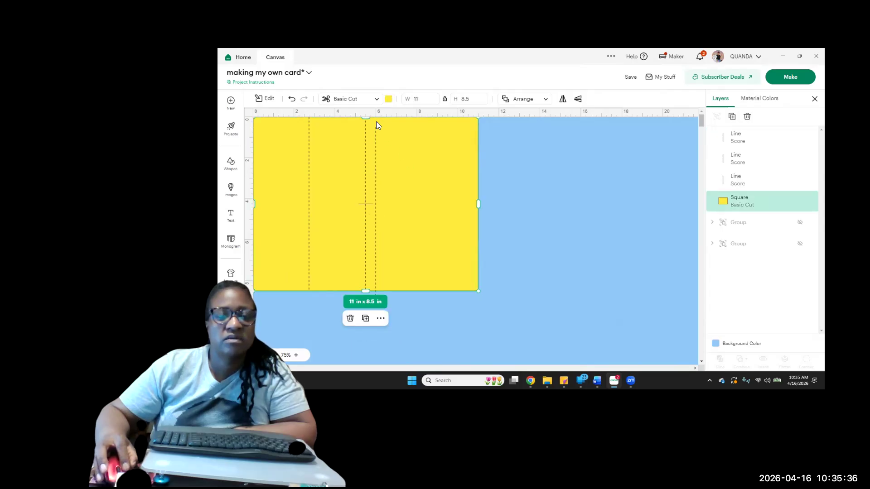
left_click(513, 223)
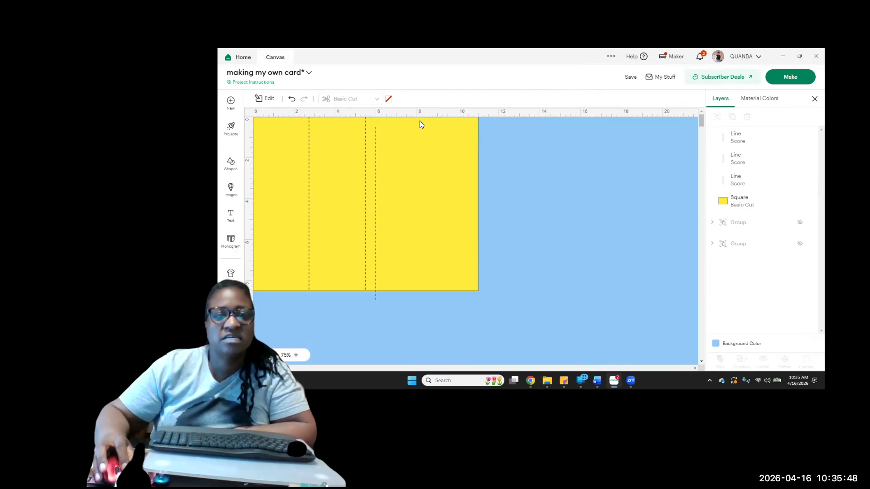
left_click_drag(376, 139, 421, 118)
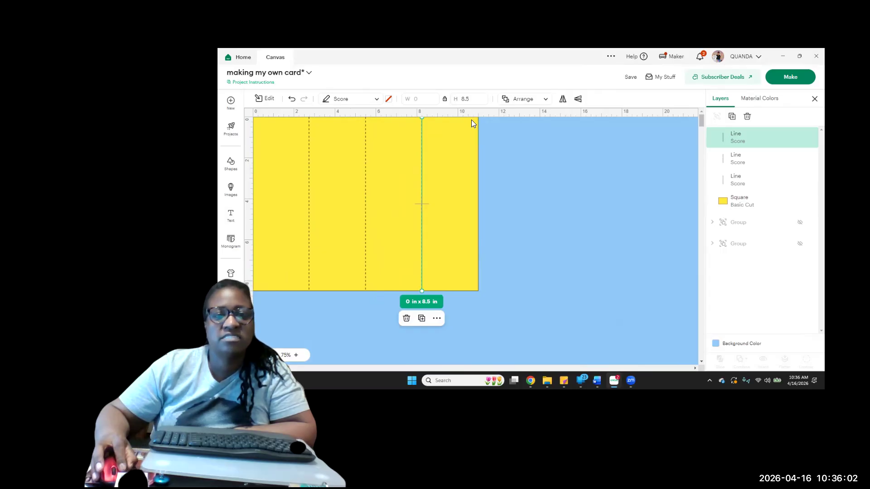
left_click(585, 225)
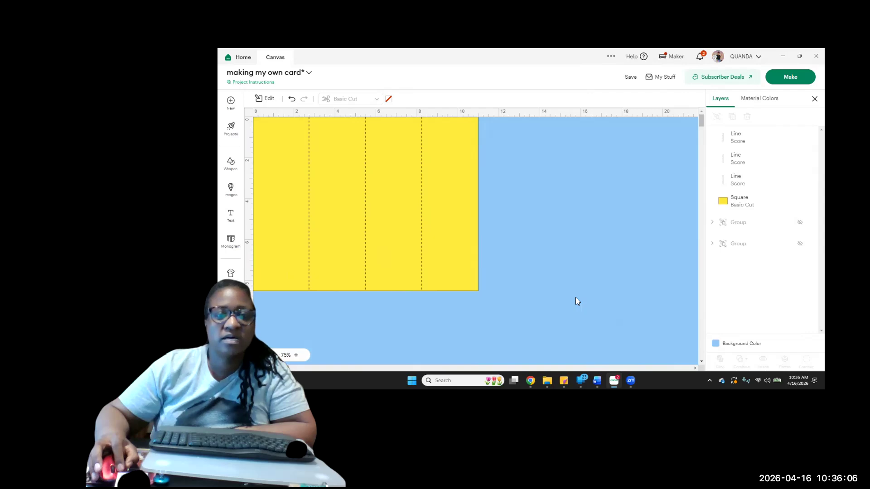
left_click(365, 157)
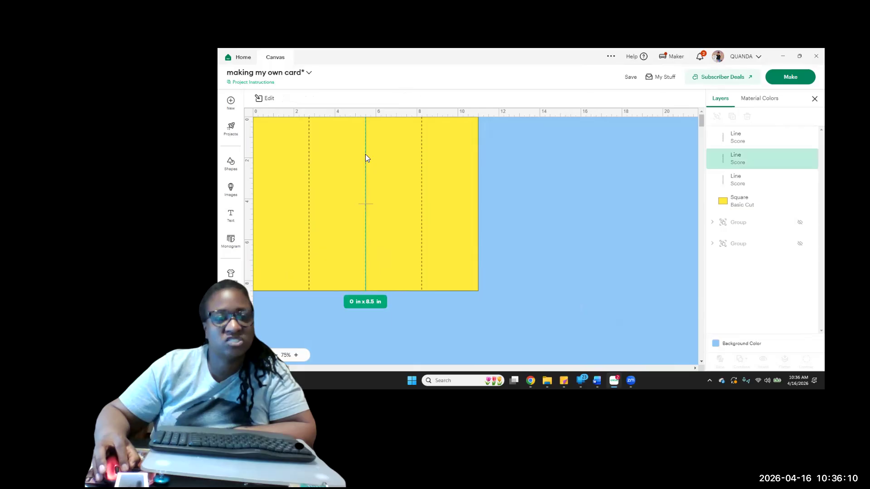
left_click_drag(366, 155, 527, 160)
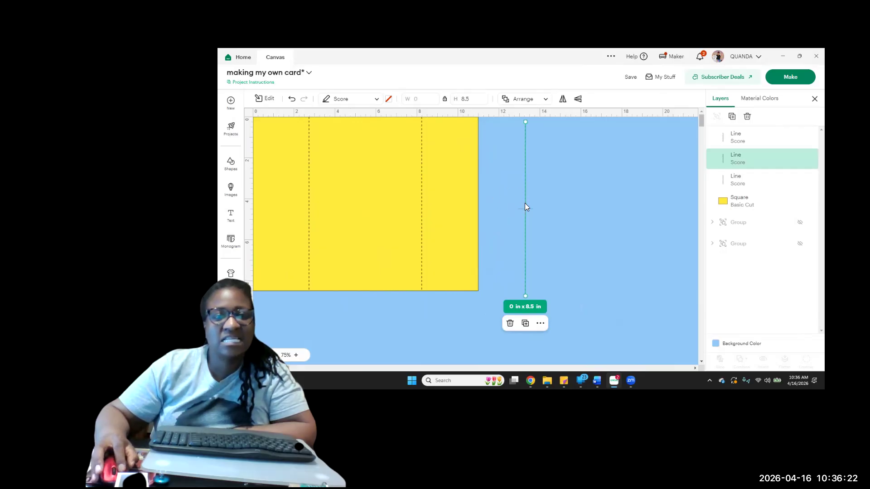
left_click(292, 100)
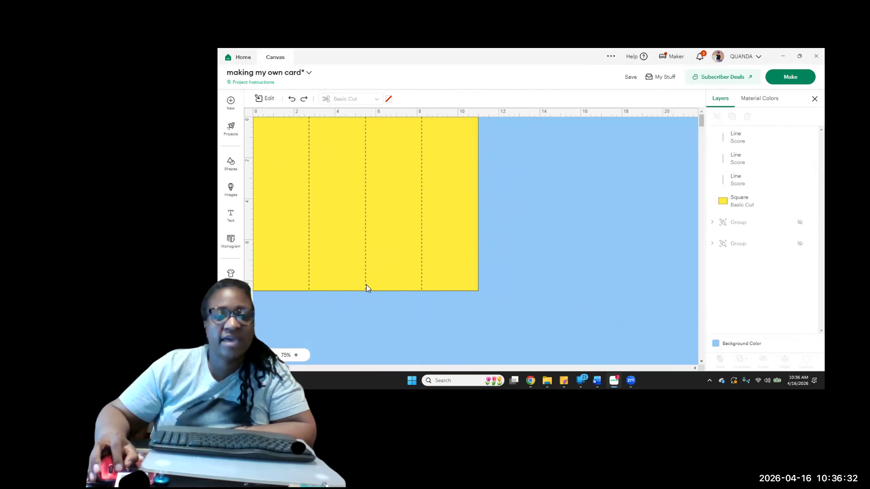
Attach the three score lines to the yellow rectangle and move the attached card away from the canvas origin
left_click_drag(527, 260, 220, 137)
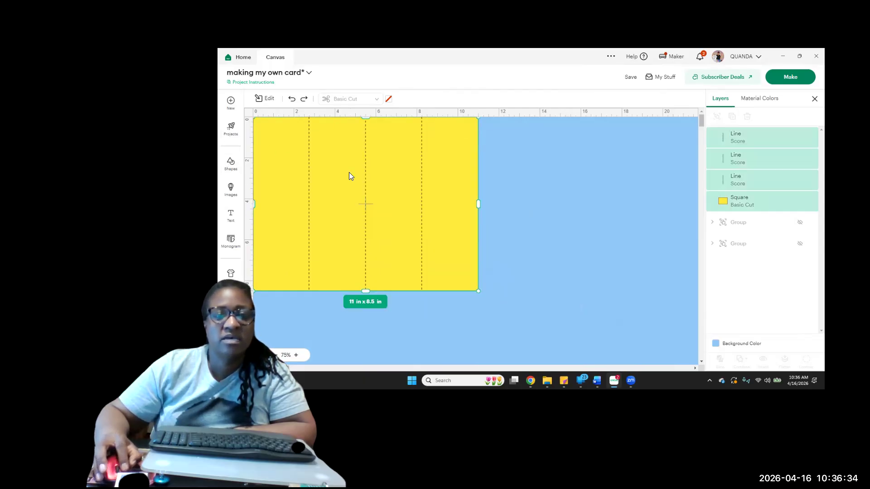
left_click(764, 360)
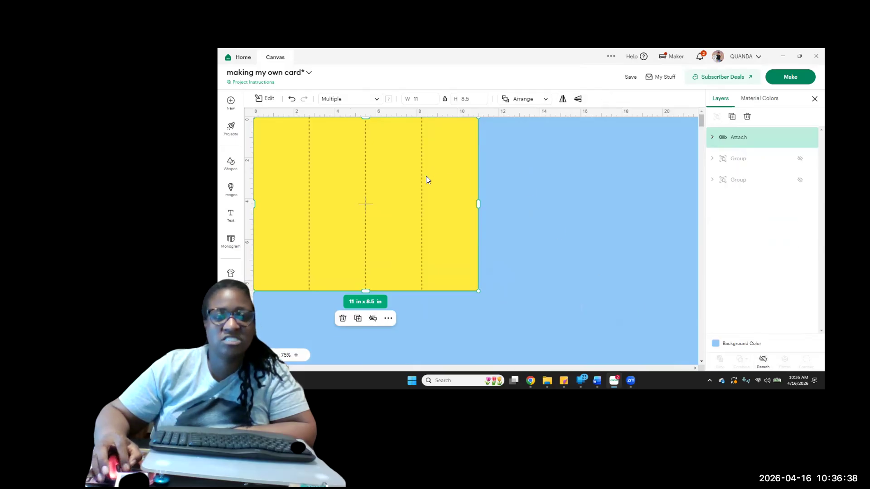
left_click(526, 206)
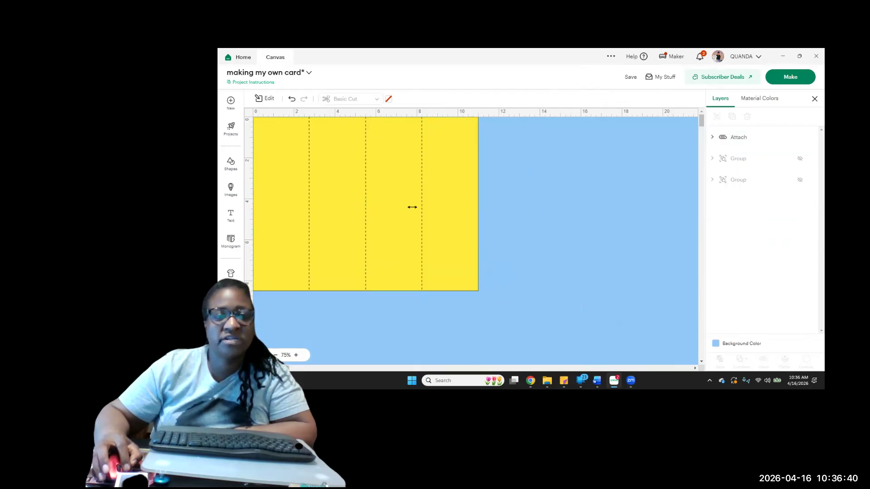
left_click_drag(412, 207, 447, 217)
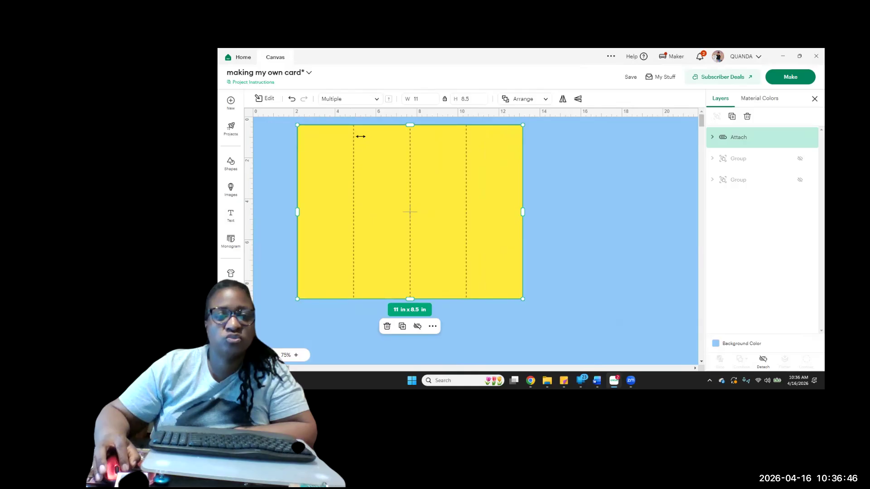
Add a 2 × 2 in square to the canvas and recolor it light blue
left_click(232, 165)
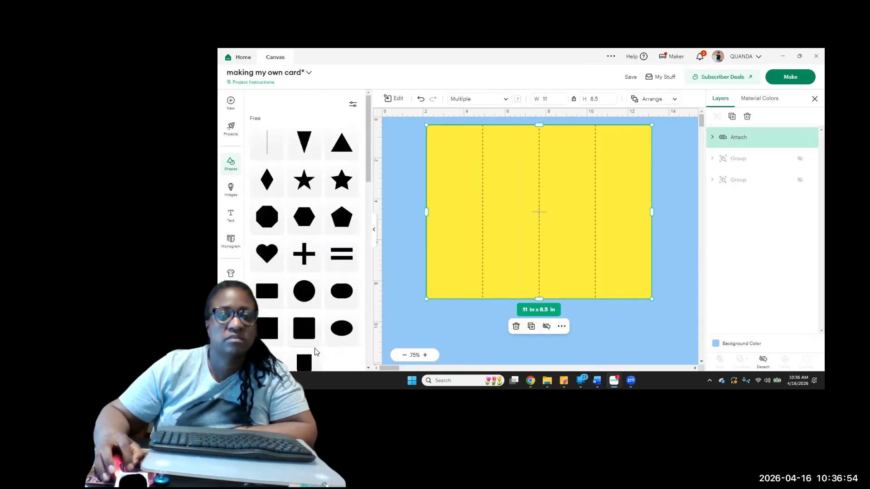
left_click(275, 335)
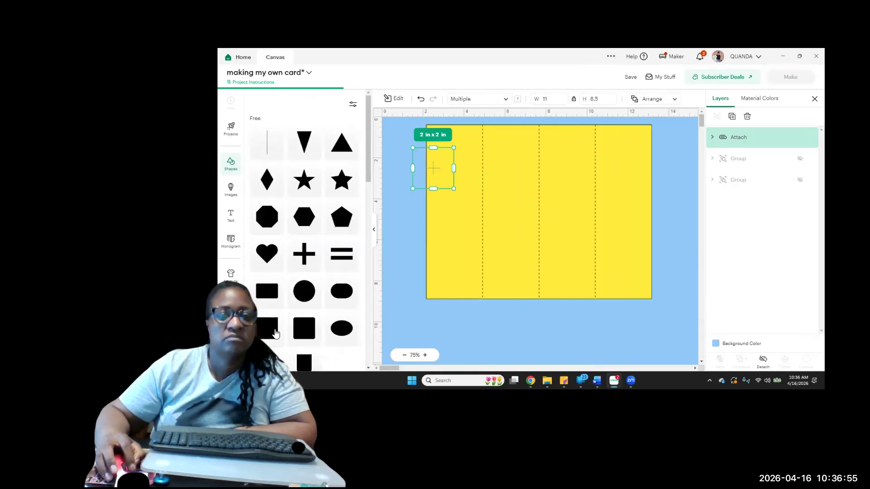
left_click(375, 232)
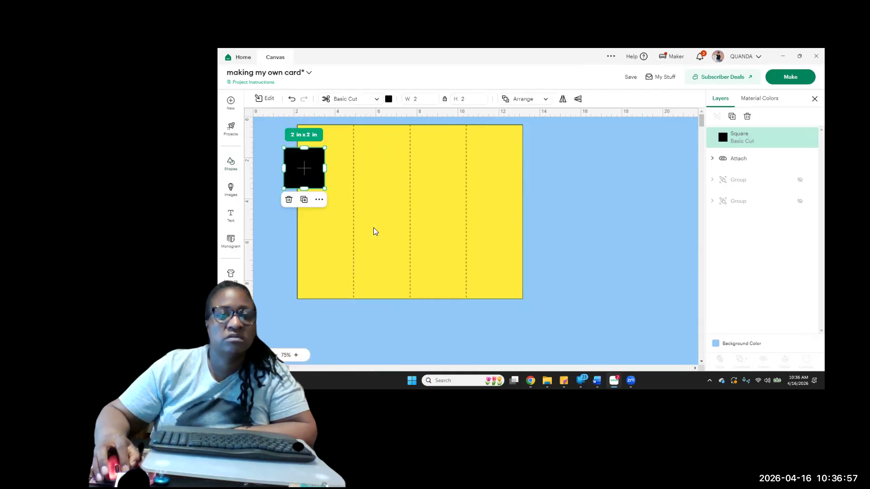
left_click(388, 100)
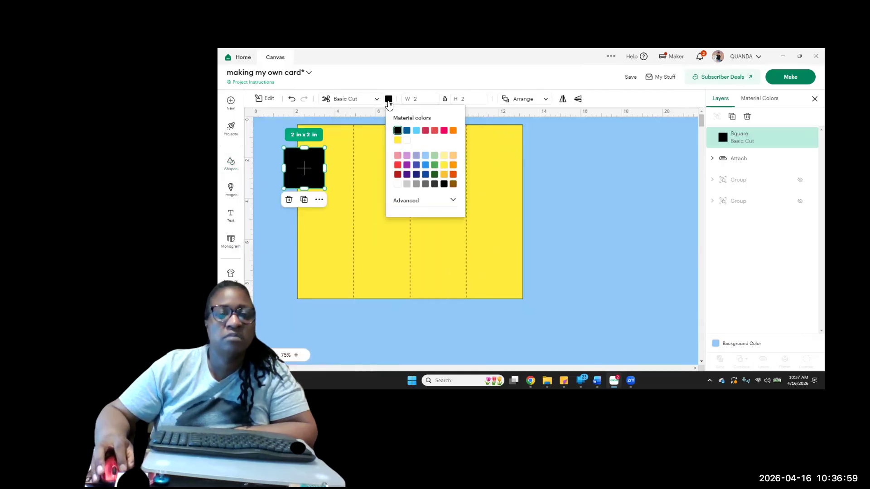
left_click(417, 131)
left_click(416, 131)
Move the blue square onto the lower part of the card and shift the attached card back to the canvas origin, under the square
left_click_drag(313, 175, 381, 249)
left_click_drag(467, 261, 360, 212)
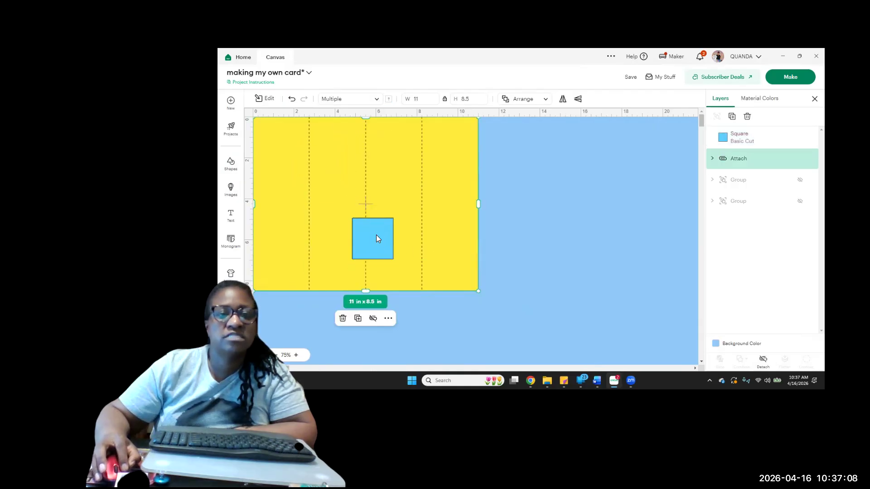
Align the blue square with the card's top edge and stretch it between the outer score lines to 5.5 in wide and about 8.44 in high
left_click(375, 236)
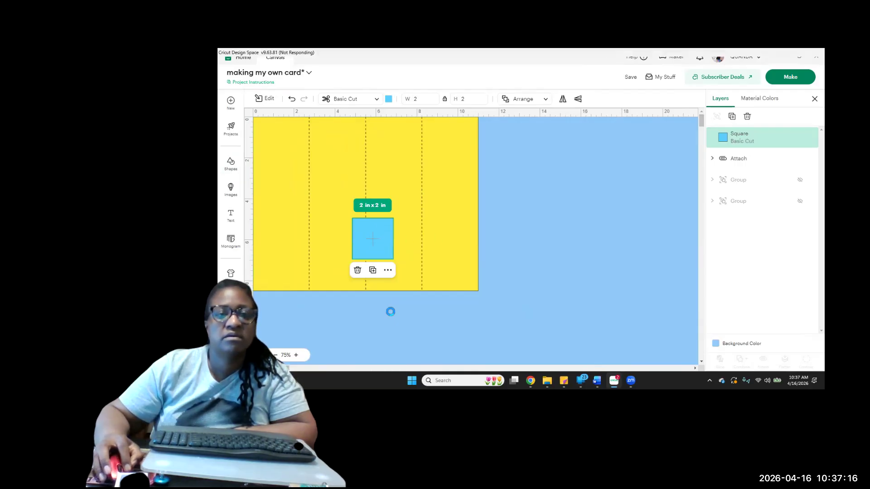
left_click(381, 240)
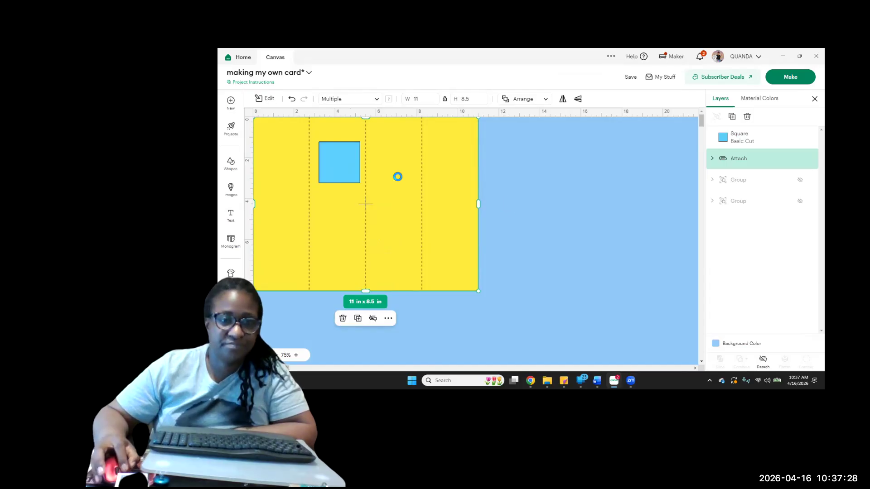
left_click_drag(339, 165, 422, 150)
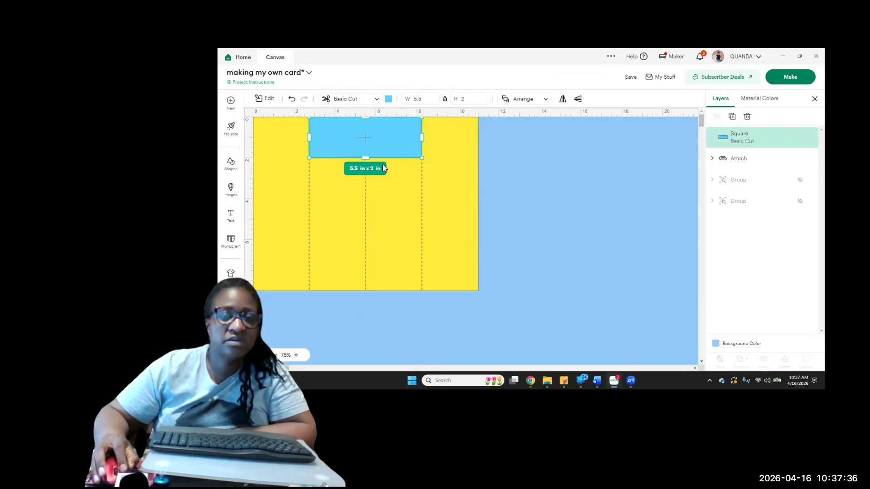
left_click_drag(365, 158, 398, 291)
left_click(532, 291)
left_click(371, 241)
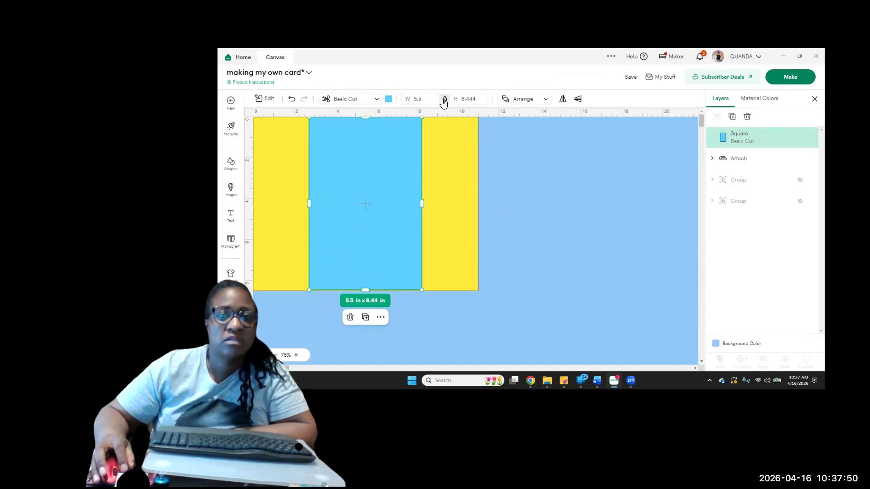
Set the blue panel's height to 8.5 in with its proportions unlocked, then relock them
left_click(445, 100)
left_click(471, 100)
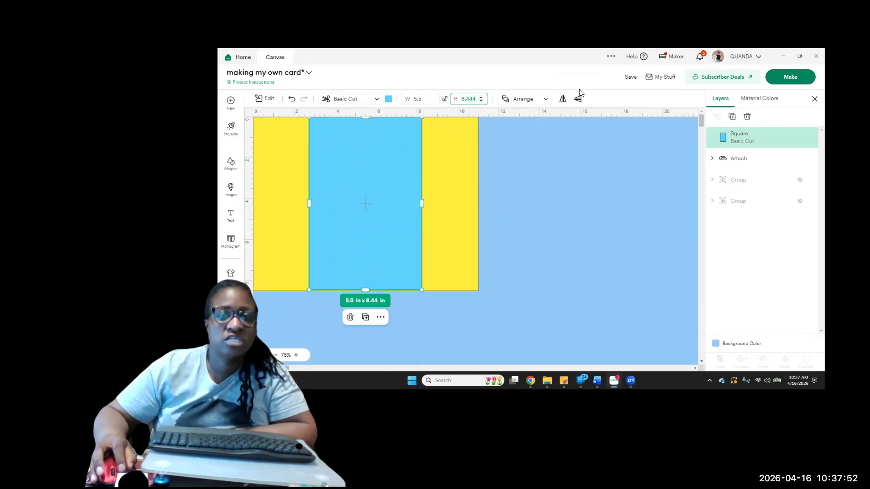
type("8.5")
key("Return")
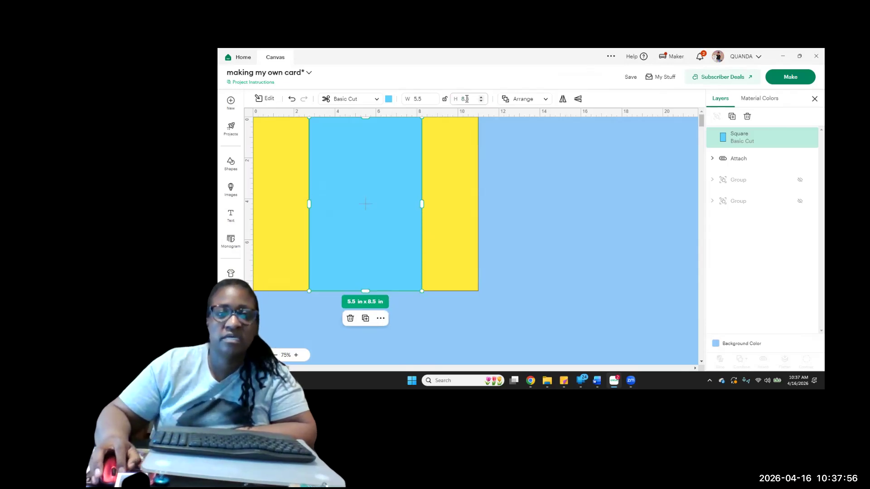
left_click(444, 99)
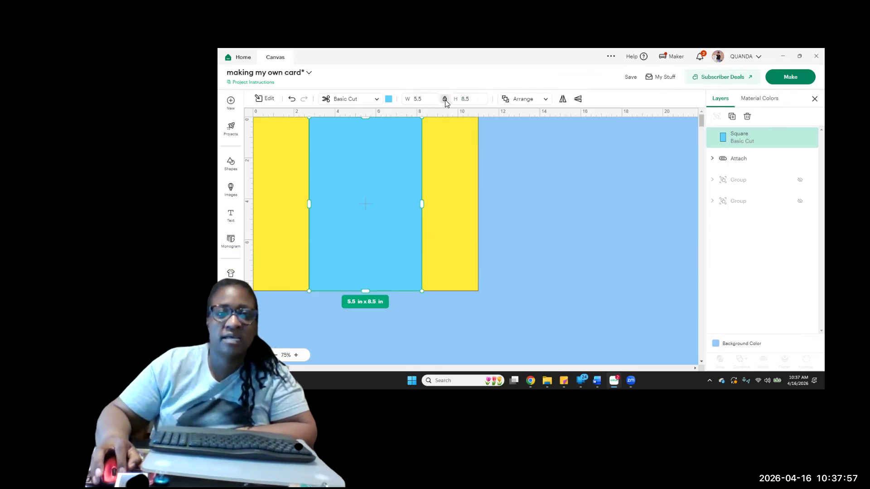
left_click(528, 181)
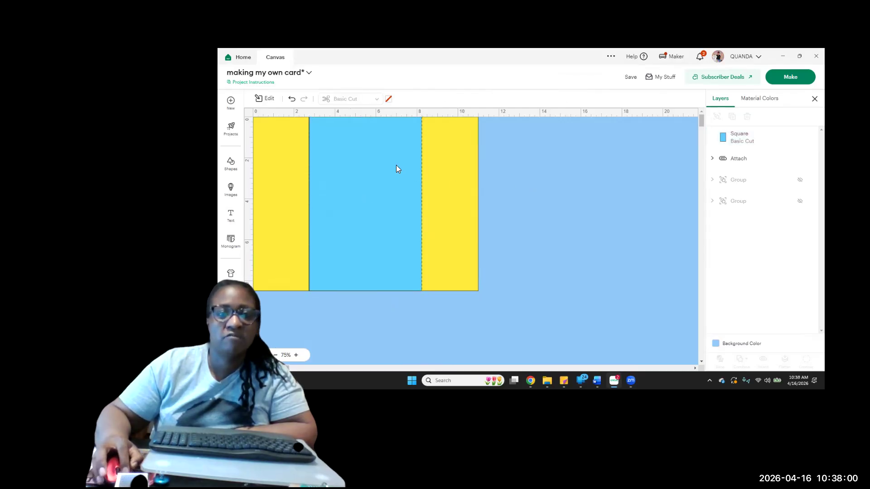
Realign the blue panel between the outer score lines, duplicate it, and place the copy on the empty canvas beside the card
left_click_drag(390, 165, 388, 163)
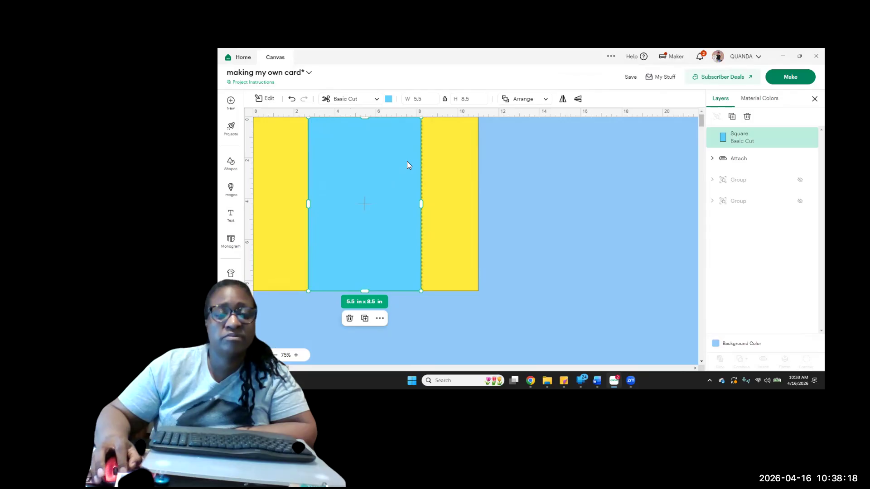
mouse_move(376, 162)
left_mouse_down()
mouse_move(389, 224)
mouse_move(372, 172)
mouse_move(381, 161)
mouse_move(368, 184)
mouse_move(367, 175)
left_mouse_up()
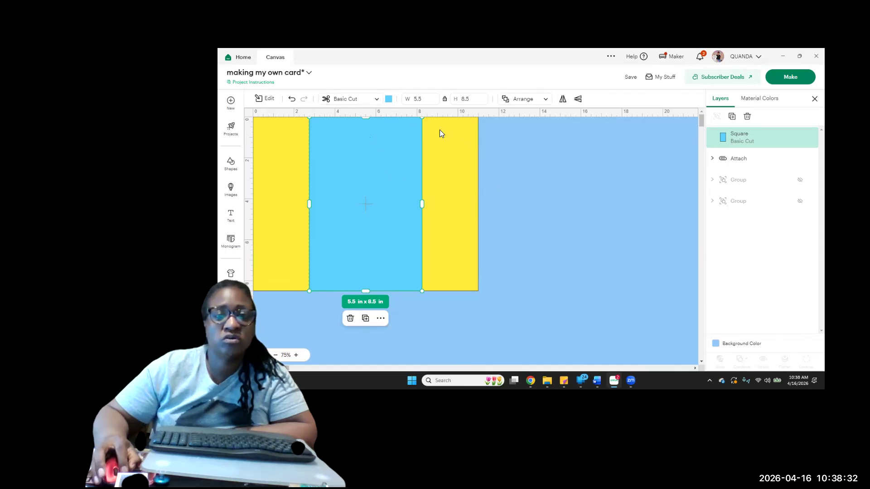
left_click(732, 118)
left_click_drag(400, 205, 602, 214)
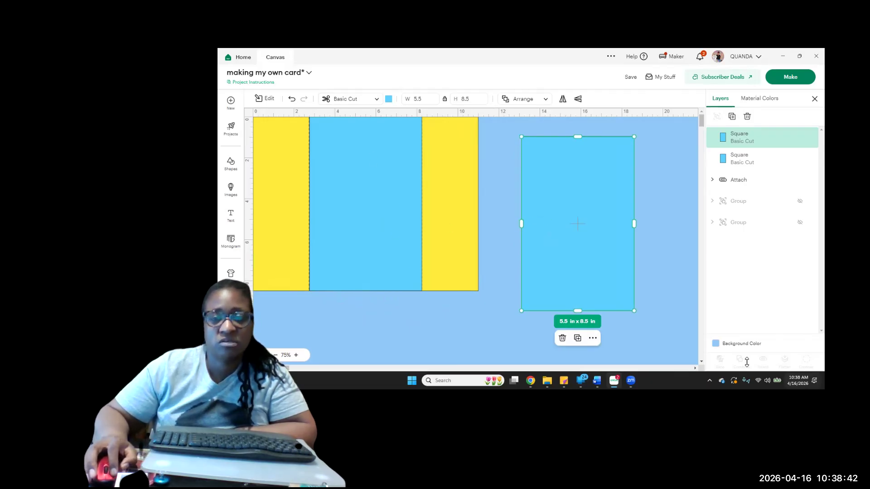
Change the canvas background color to red
left_click(715, 343)
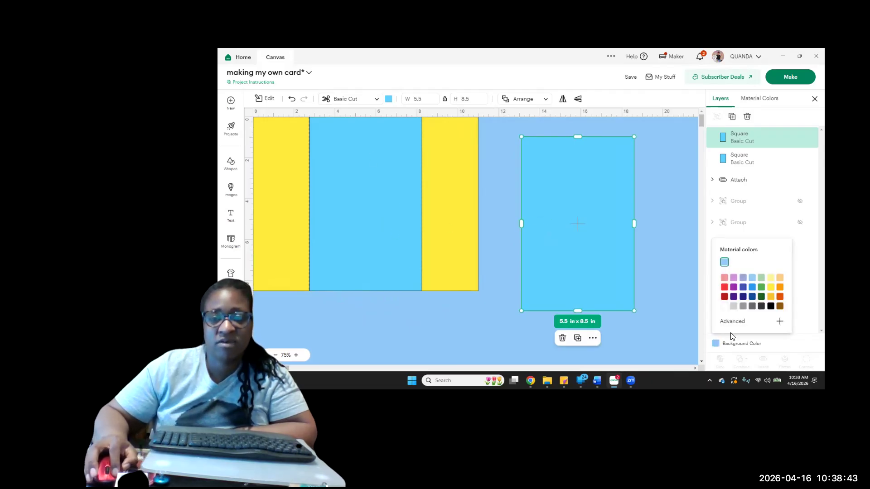
left_click(724, 287)
left_click(640, 240)
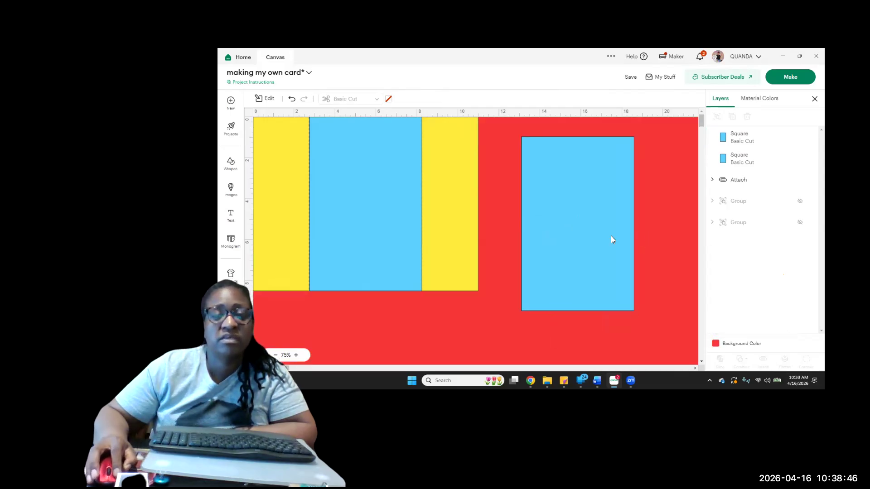
Move the blue panel from the card's middle to sit beside the other blue panel, then duplicate it
left_click_drag(405, 204, 408, 254)
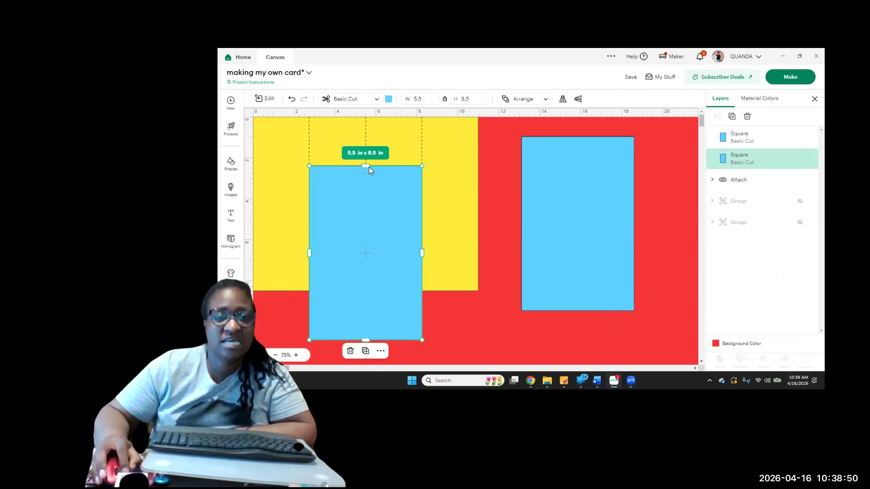
left_click_drag(373, 290, 485, 308)
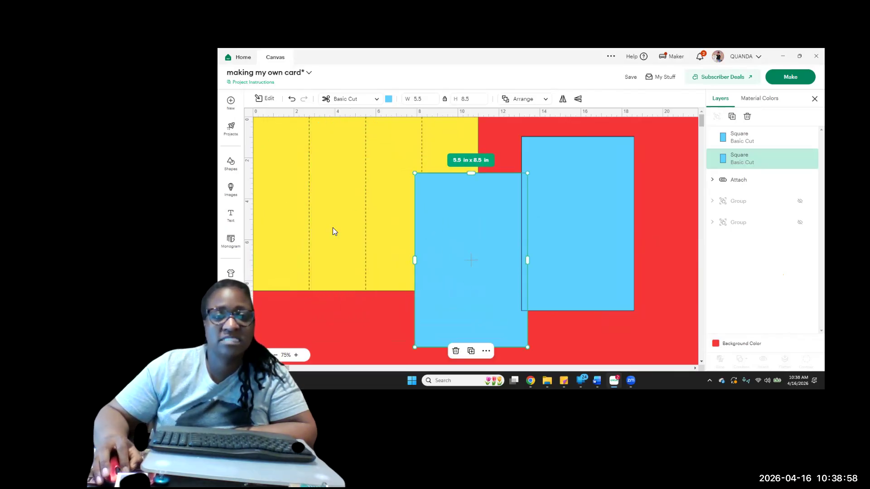
left_click_drag(496, 279, 491, 249)
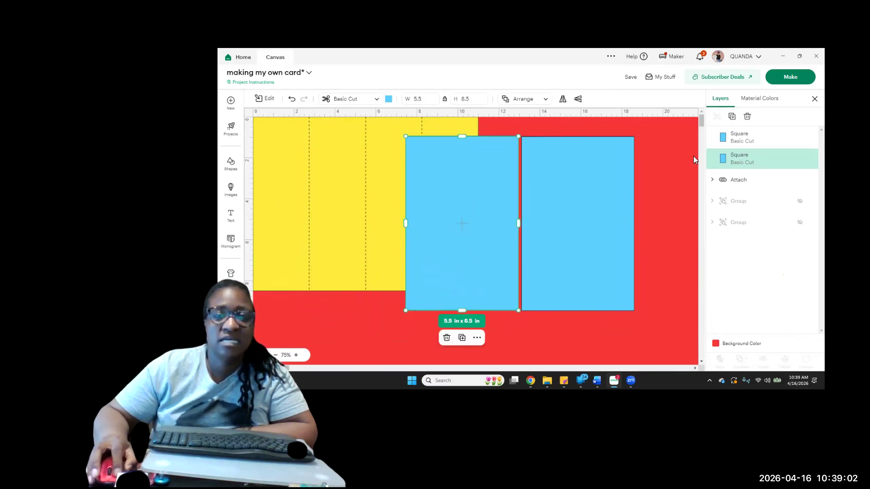
left_click(732, 116)
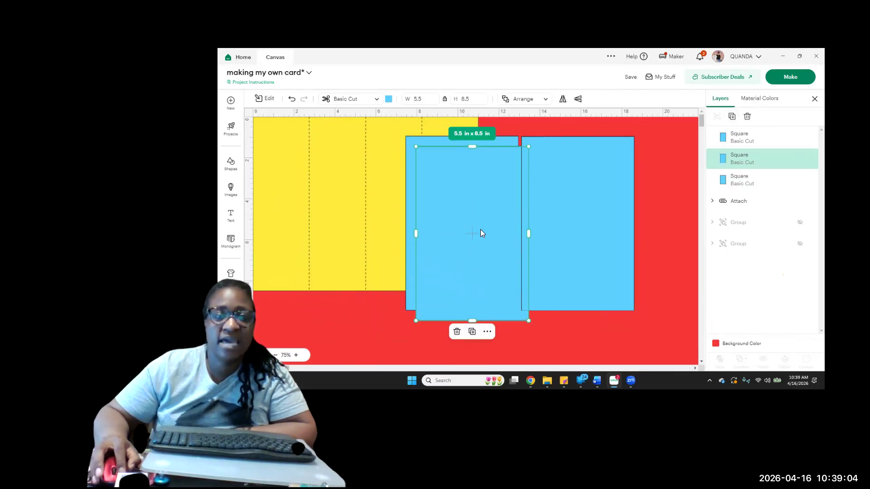
left_click(357, 218)
left_click_drag(383, 212, 388, 213)
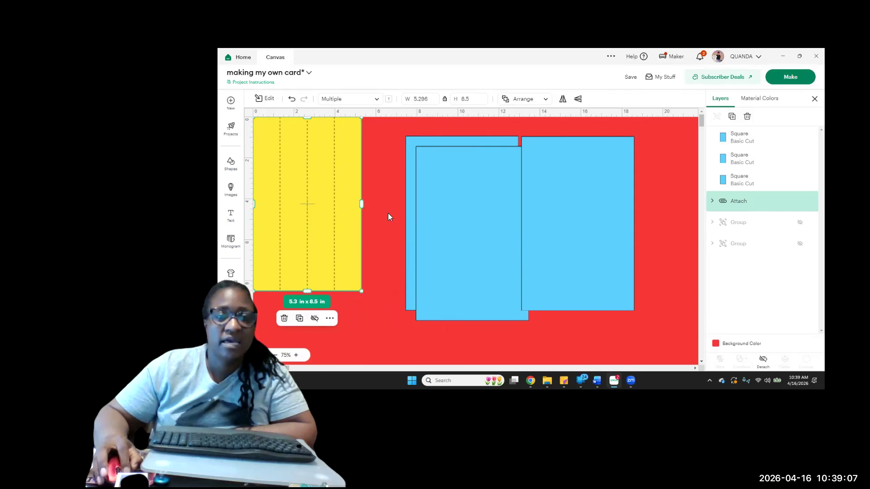
left_click(291, 101)
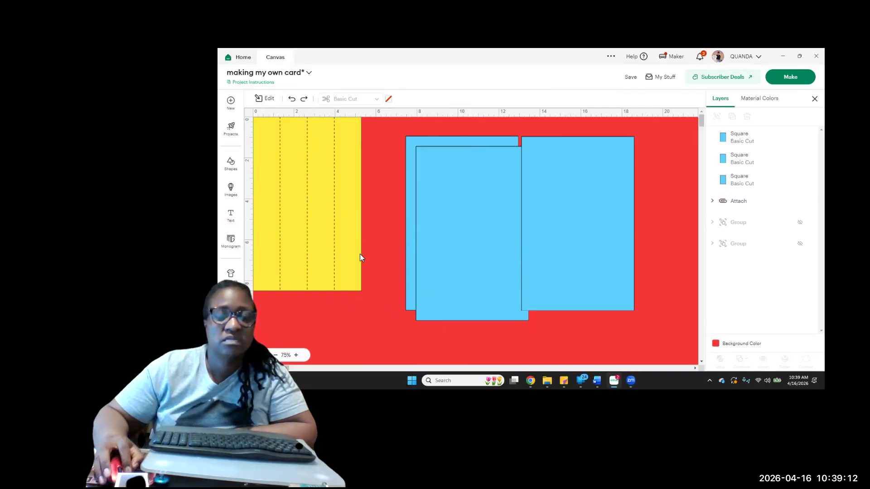
left_click(291, 98)
Place the new blue copy against the card's left edge and make it 2.75 in wide, keeping its 8.5 in height
left_click(482, 205)
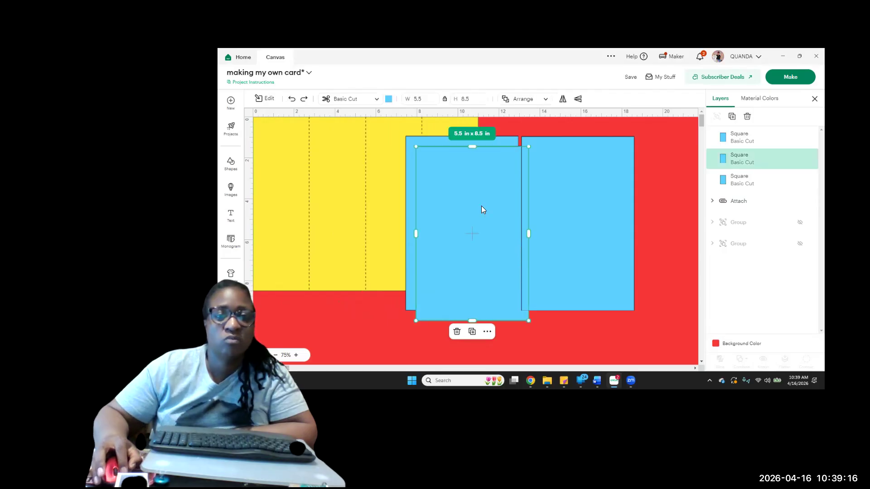
left_click_drag(478, 229, 280, 175)
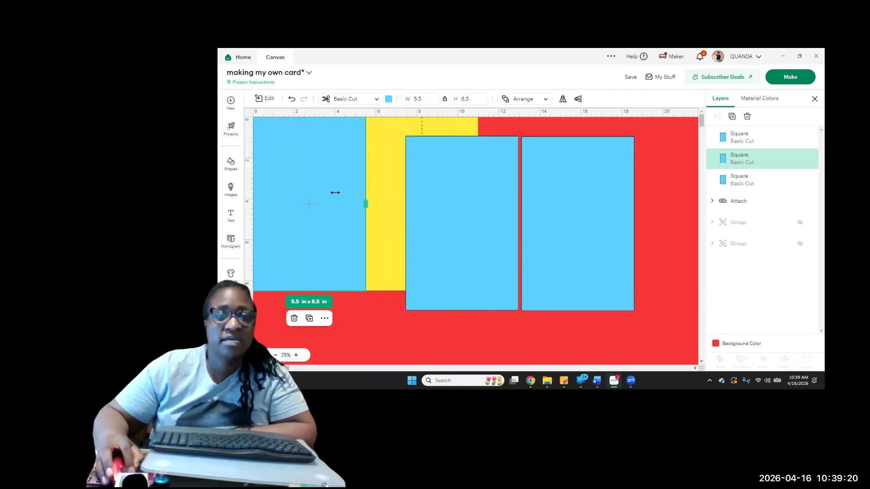
left_click_drag(302, 186, 319, 189)
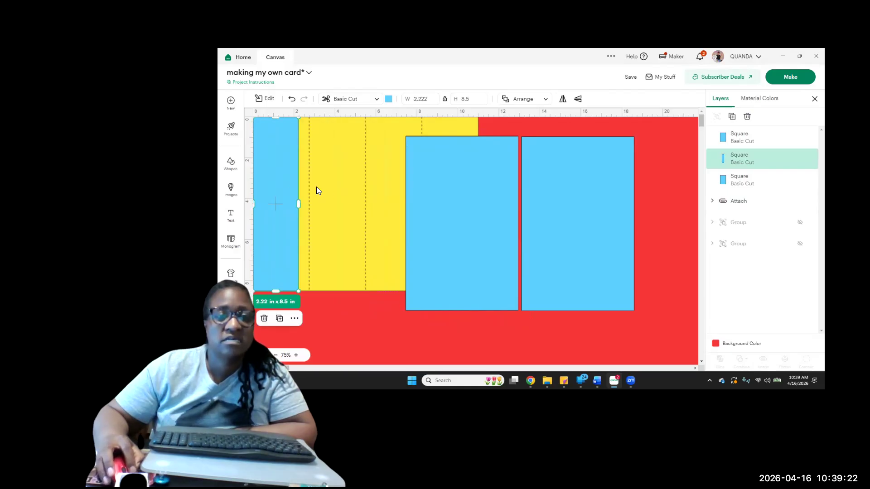
left_click_drag(306, 204, 308, 206)
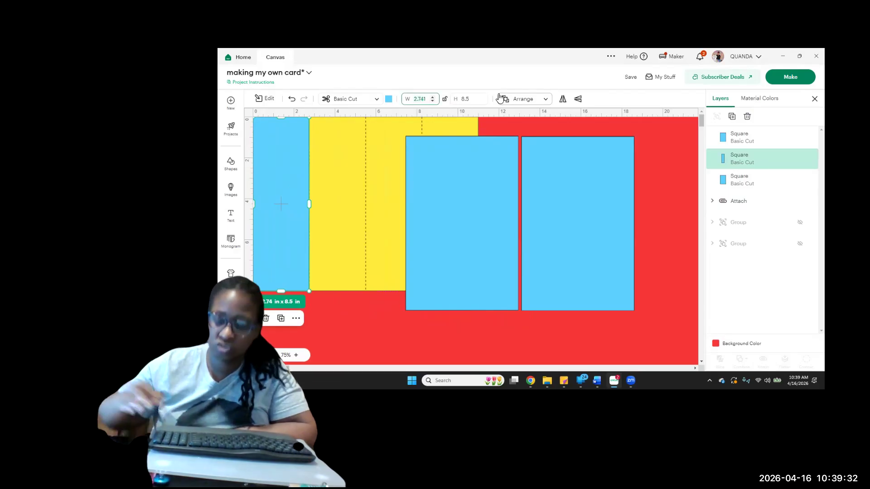
type("2.75")
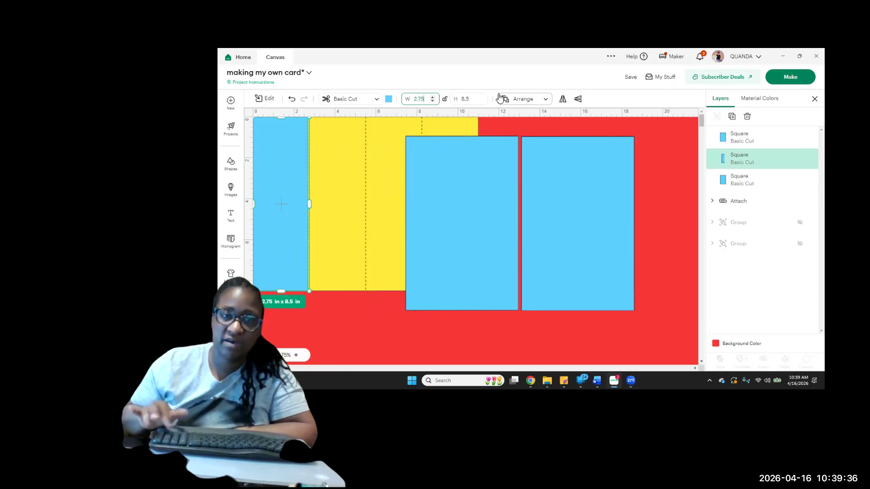
key("Return")
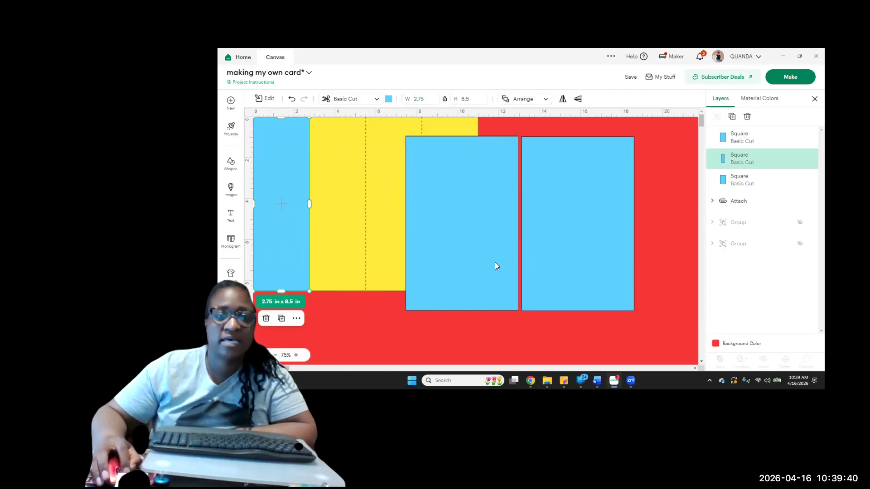
Duplicate the 2.75 in panel, fit the copy over the card's rightmost section, and move it down over the large blue panel
left_click(733, 117)
left_click_drag(284, 211, 443, 198)
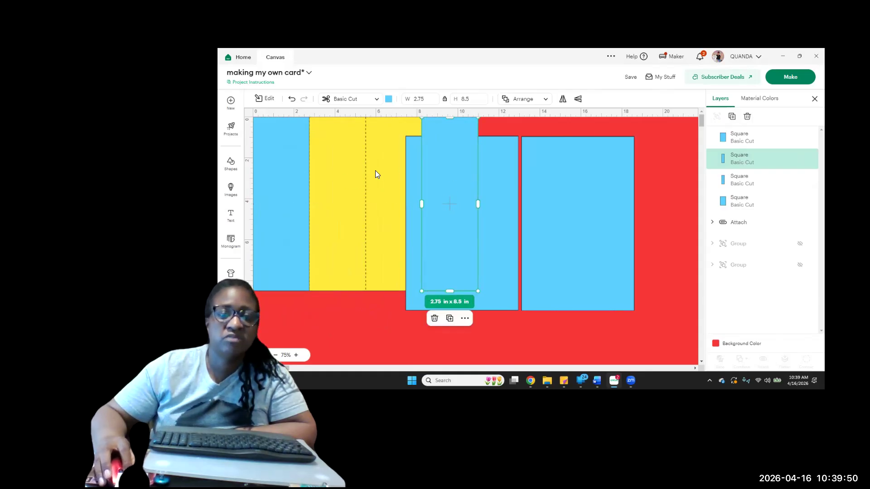
left_click_drag(446, 173, 453, 214)
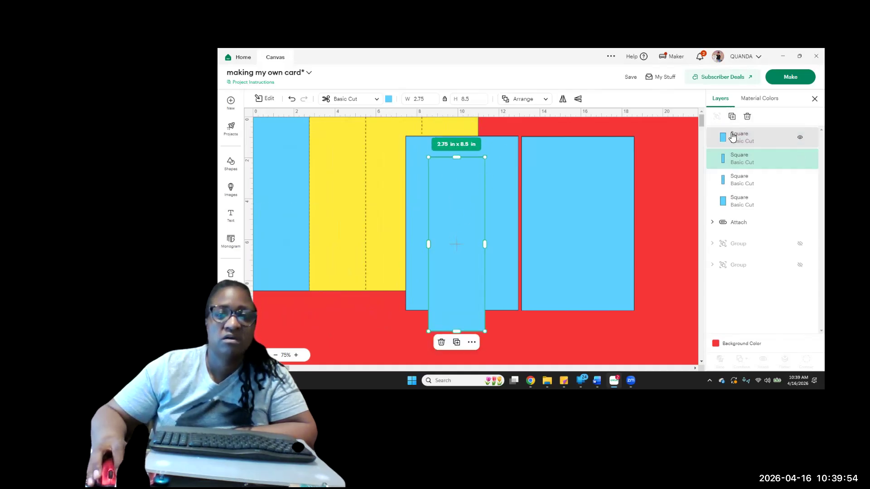
Duplicate the 2.75 in panel two more times and move the one on the card's leftmost section over to the other narrow panels
left_click(732, 117)
left_click(731, 116)
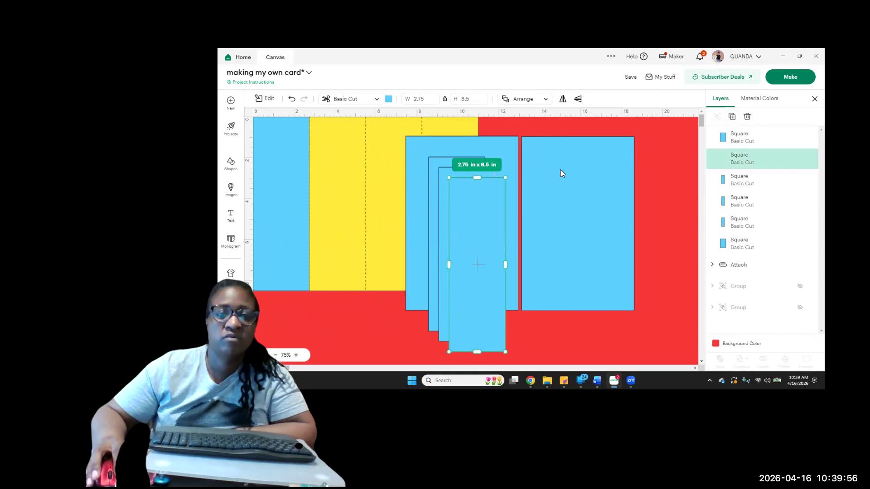
left_click(279, 213)
left_click_drag(285, 219, 418, 265)
left_click(322, 225)
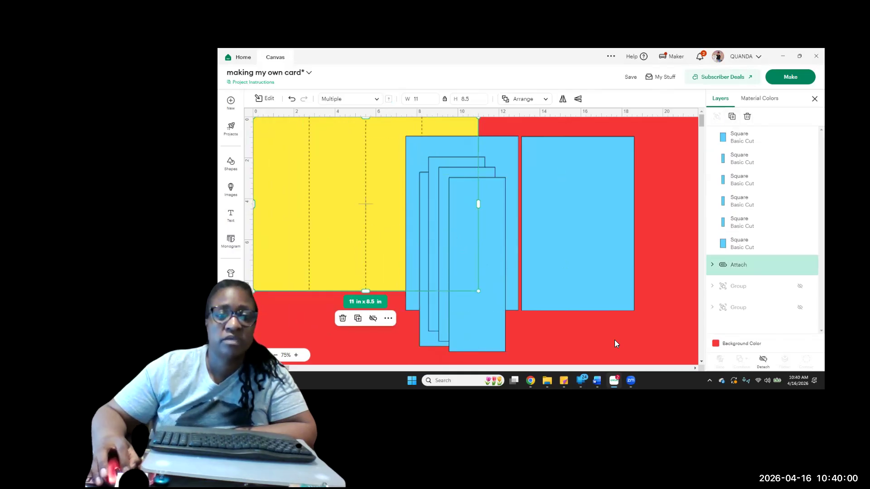
Separate the overlapped large blue panel from the card, select all six blue panels, and move them together clear of the yellow card
left_click_drag(511, 178, 539, 210)
left_click_drag(375, 321, 634, 303)
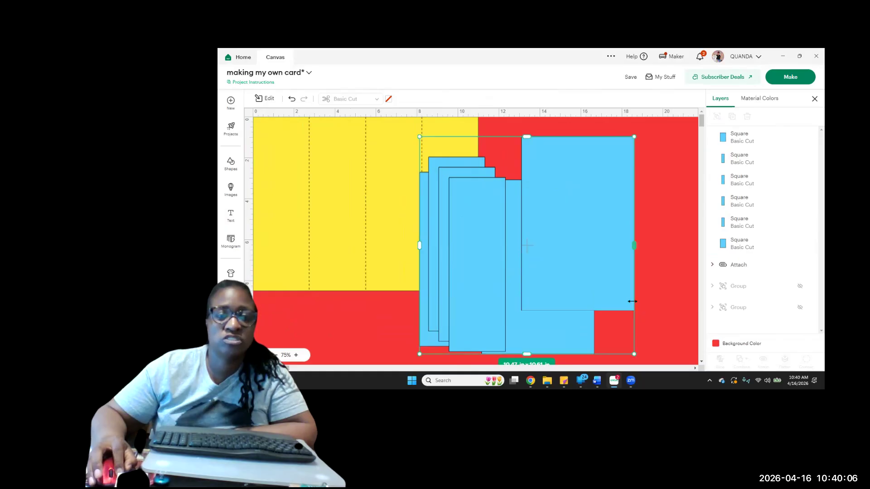
left_click_drag(555, 274, 663, 268)
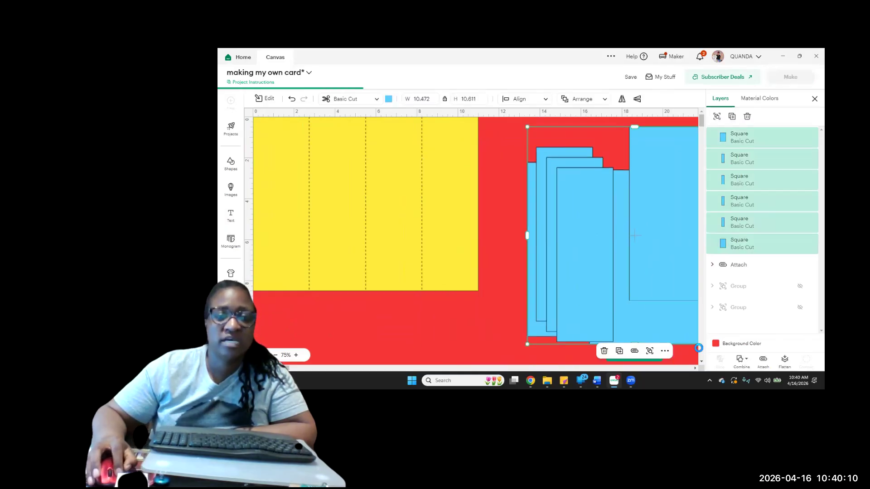
Place one large blue panel at about x 27.6, y 0.24 and the other large panel next to it, apart from the narrow ones
left_click(695, 369)
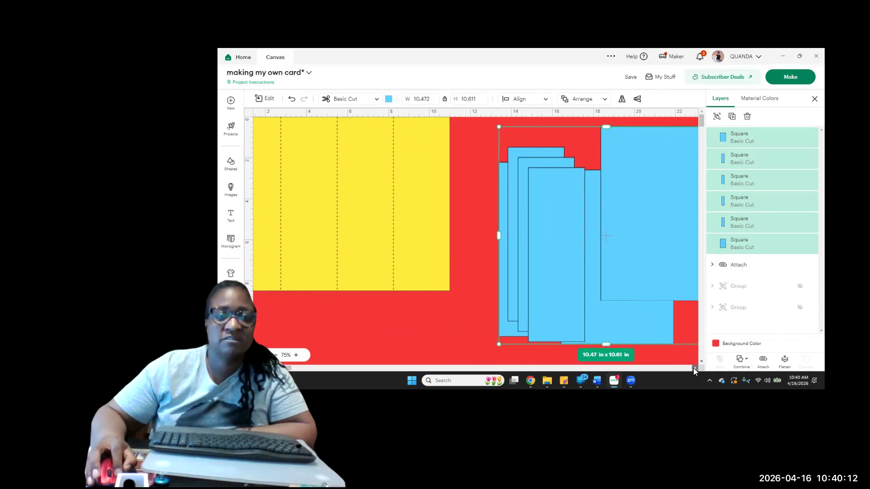
left_click(694, 368)
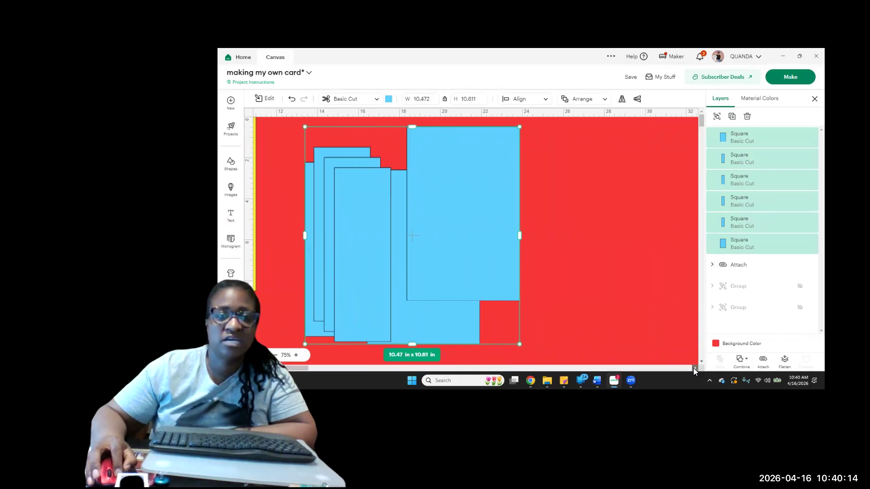
left_click(531, 253)
left_click(473, 253)
left_click_drag(474, 252, 651, 244)
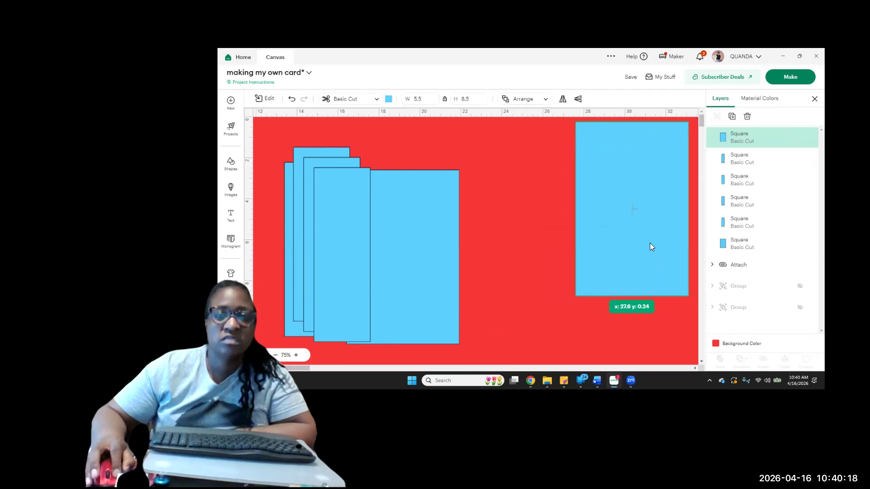
left_click_drag(429, 291, 542, 242)
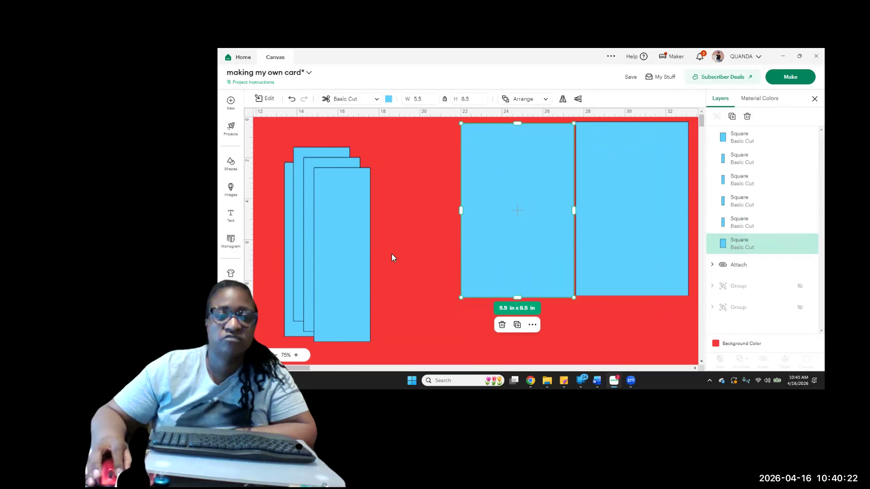
Spread out the overlapping 2.75 in panels, select all four, and move them together out of the way of the large panels
left_click(340, 261)
left_click_drag(339, 257, 404, 265)
mouse_move(340, 259)
left_mouse_down()
mouse_move(368, 265)
mouse_move(345, 258)
left_mouse_up()
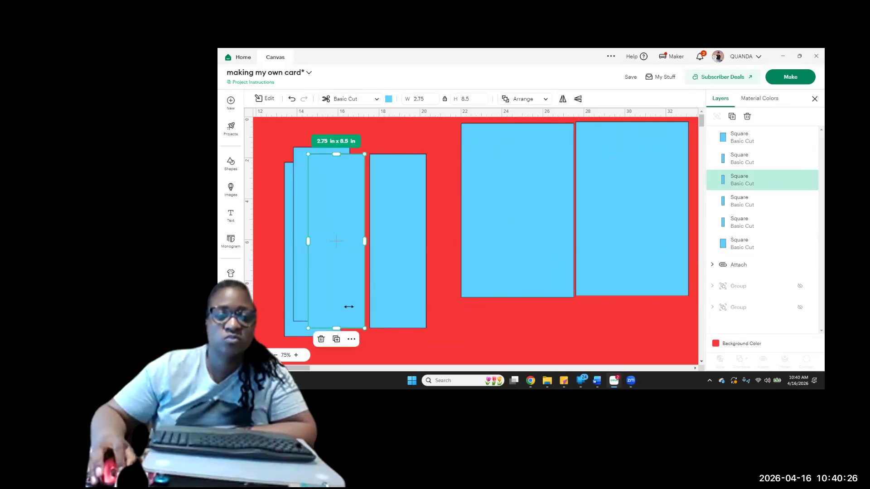
left_click_drag(294, 329, 298, 319)
left_click_drag(428, 343, 272, 259)
left_click_drag(398, 293, 195, 265)
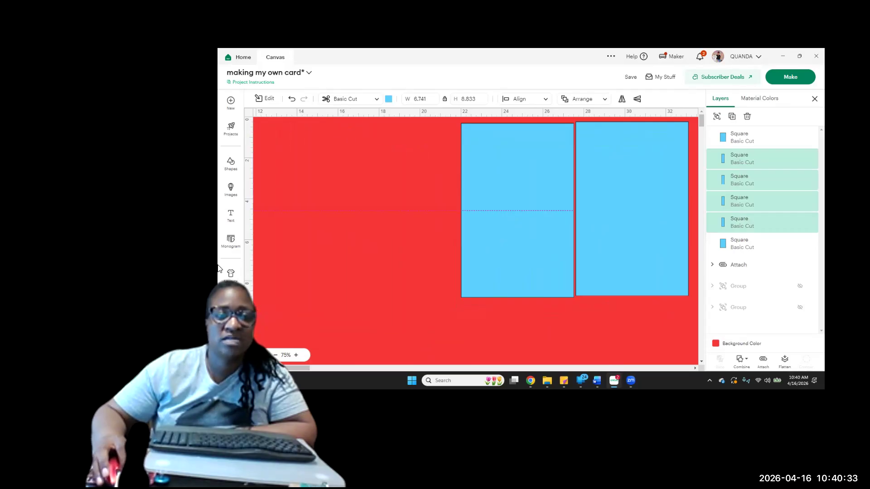
Move the two large 5.5 × 8.5 in blue panels apart, leaving a wide gap between them
left_click(508, 270)
left_click_drag(509, 269, 430, 261)
left_click_drag(633, 253, 591, 270)
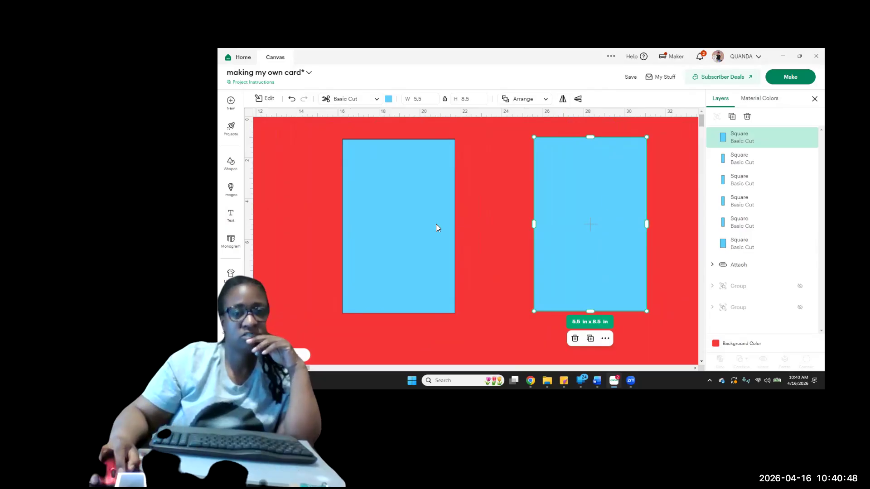
Recolor both large 5.5 × 8.5 in panels white and deselect them
left_click(401, 212)
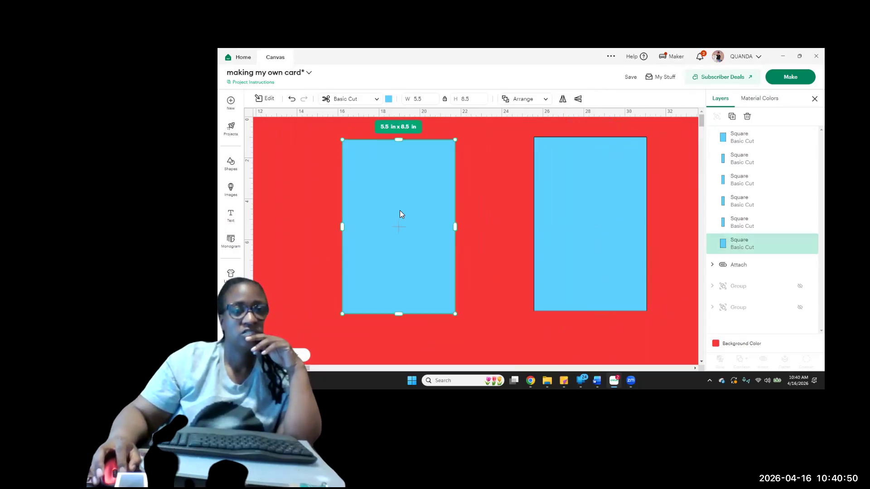
left_click(389, 103)
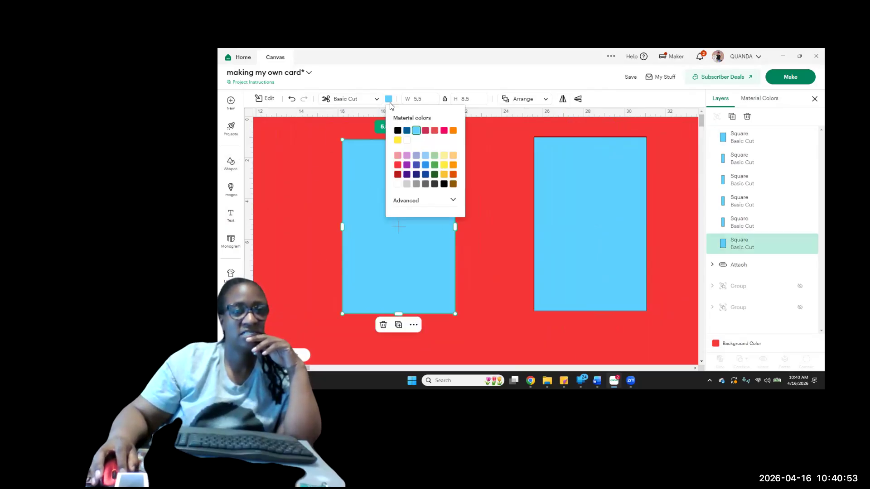
left_click(398, 185)
left_click(593, 240)
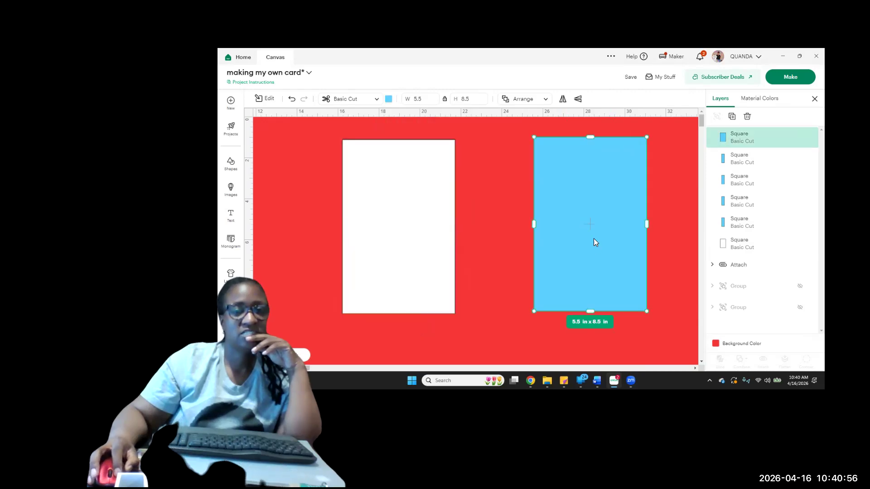
left_click(389, 100)
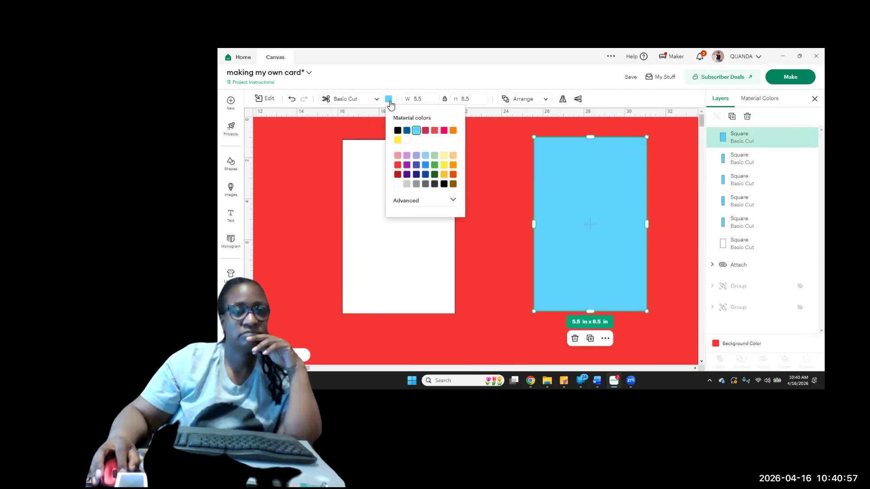
left_click(401, 186)
left_click(495, 191)
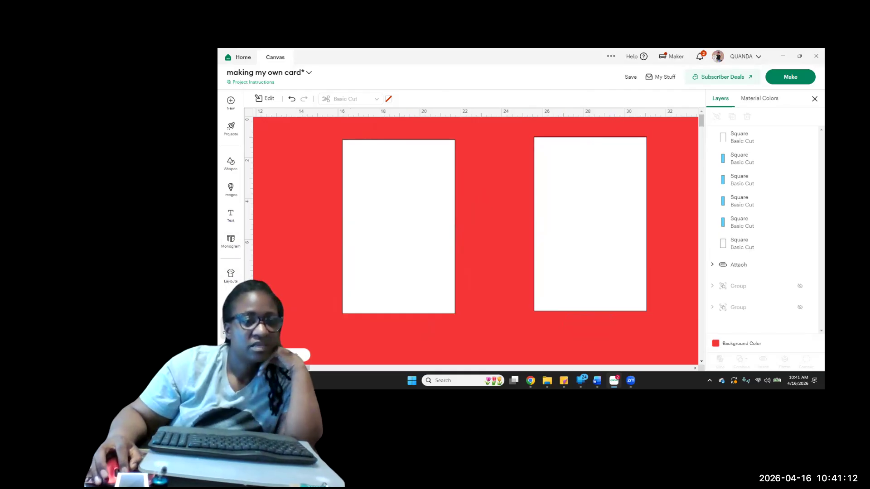
Browse all previously uploaded images and add the photo-filled number 0 to the canvas
left_click(231, 303)
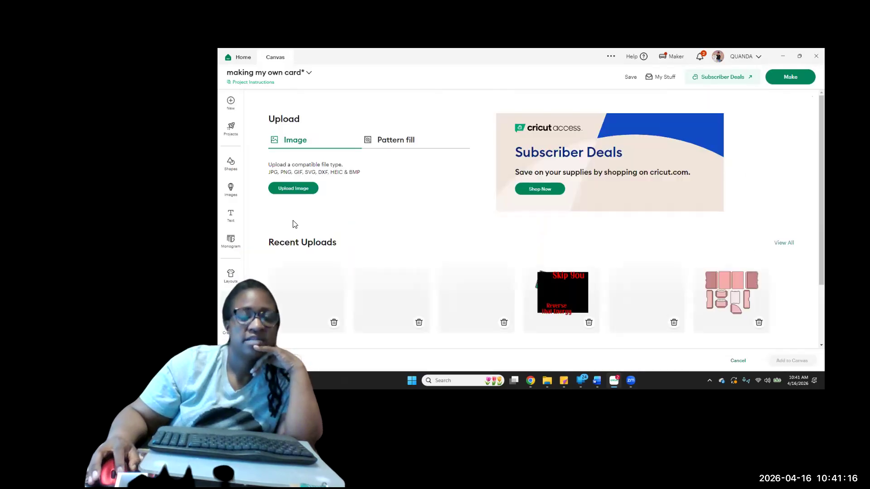
left_click(784, 243)
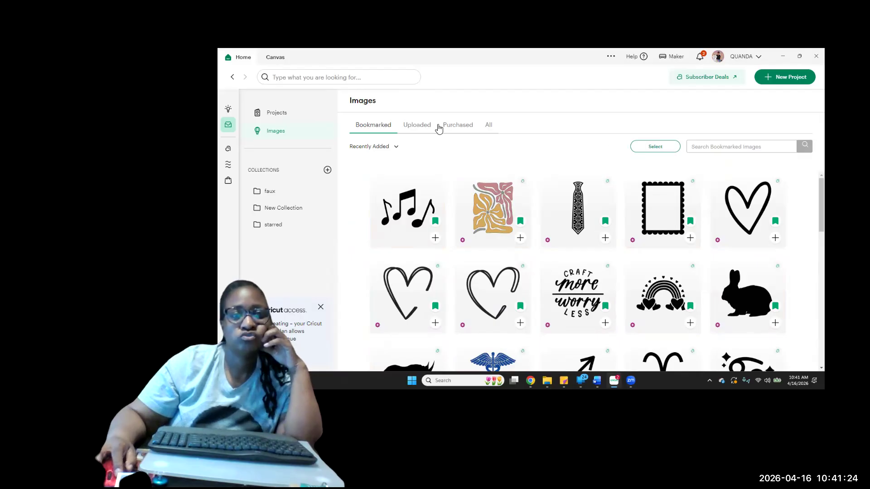
left_click(407, 128)
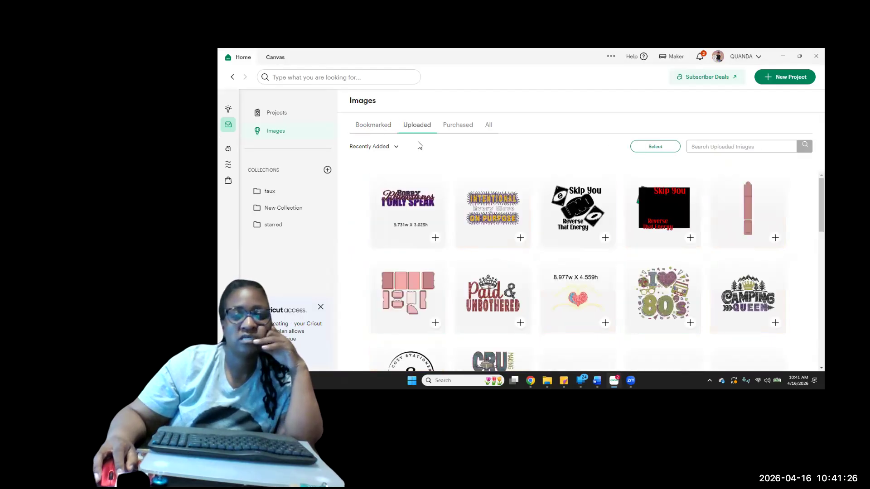
scroll(544, 287, "down", 2)
scroll(545, 287, "down", 5)
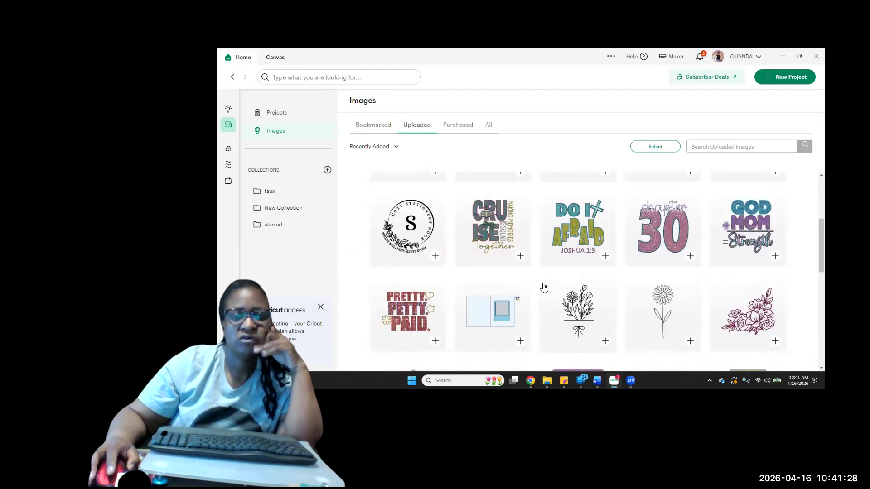
scroll(544, 287, "down", 3)
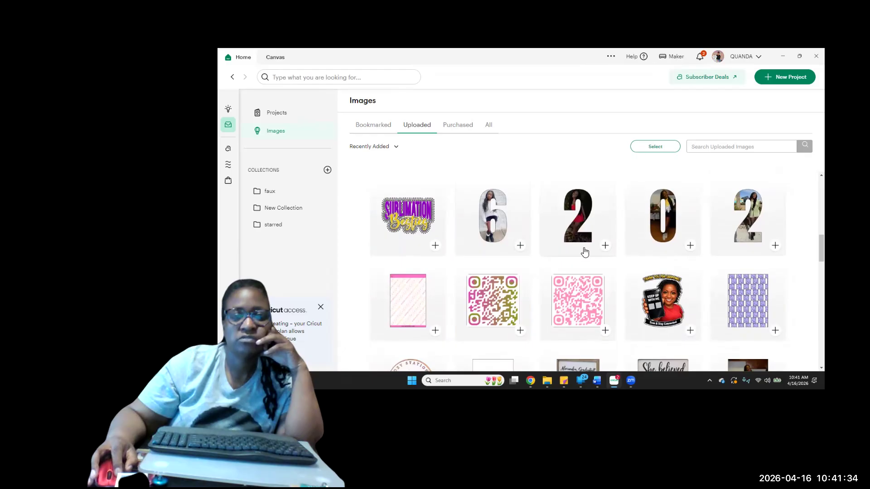
left_click(690, 246)
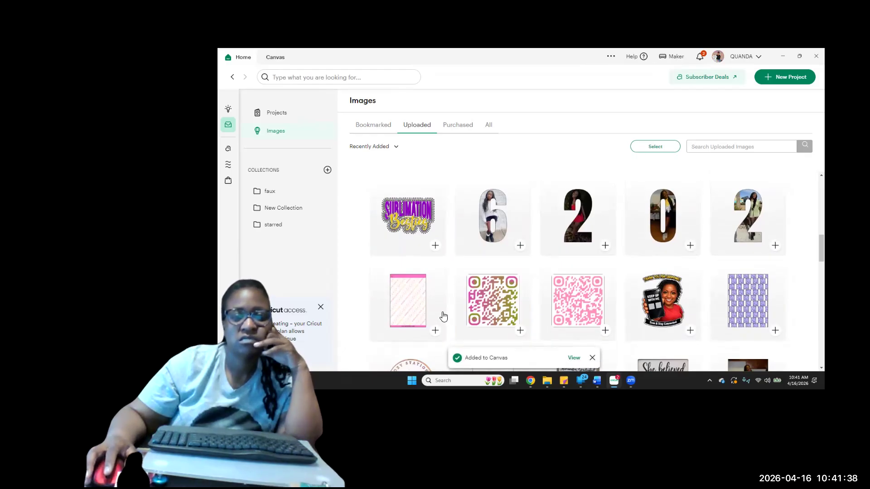
Add the uploaded "CLASS 2026" graphic with the graduation cap to the canvas
scroll(443, 316, "down", 3)
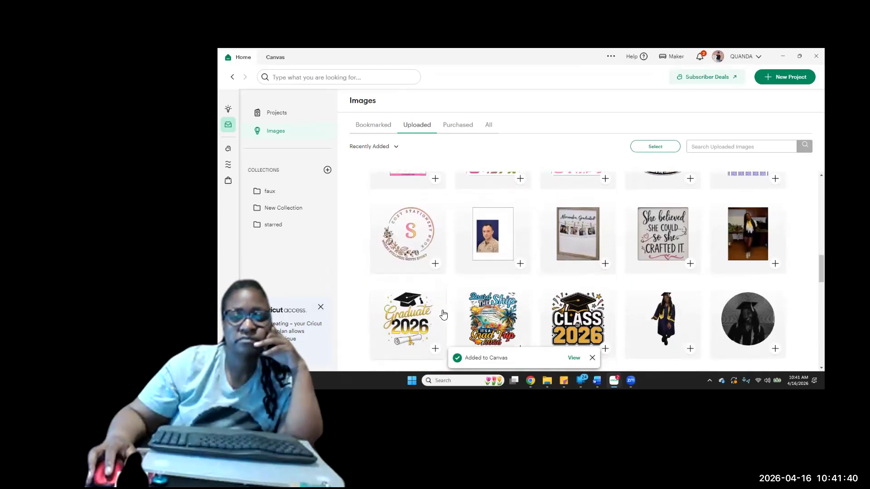
scroll(443, 316, "down", 1)
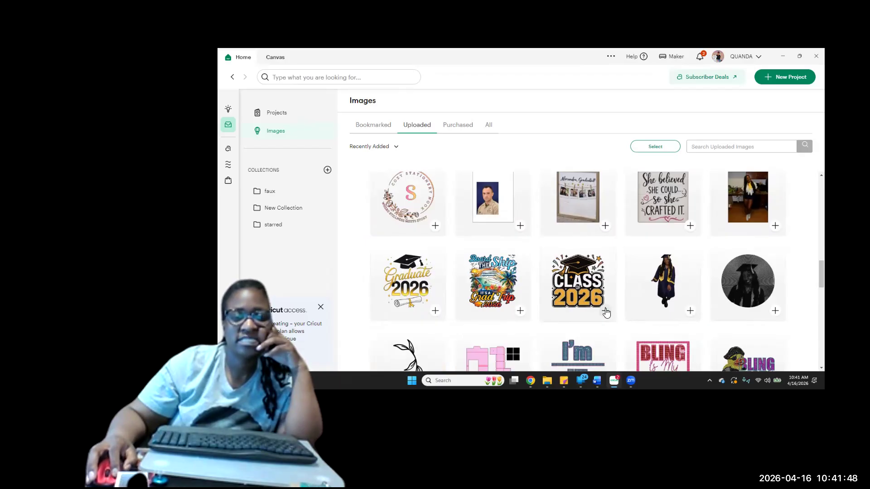
left_click(606, 312)
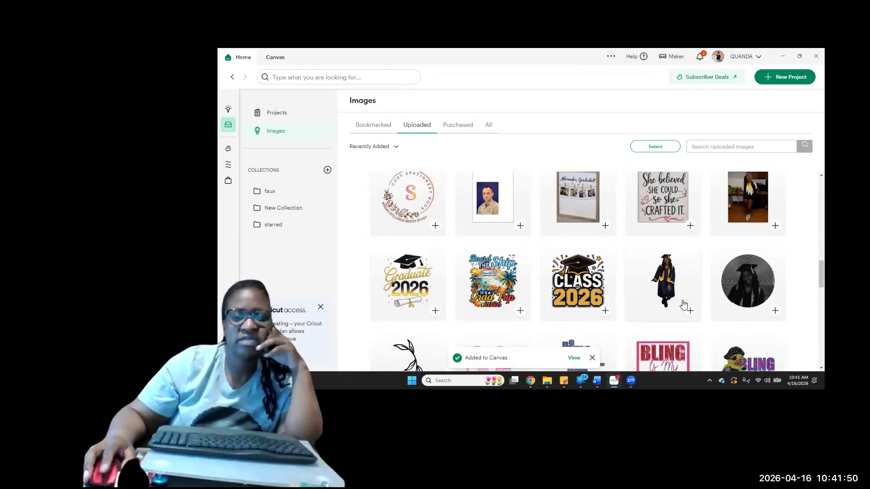
Add the black "in my WINNING era" design from the uploaded images to the canvas
scroll(684, 304, "down", 2)
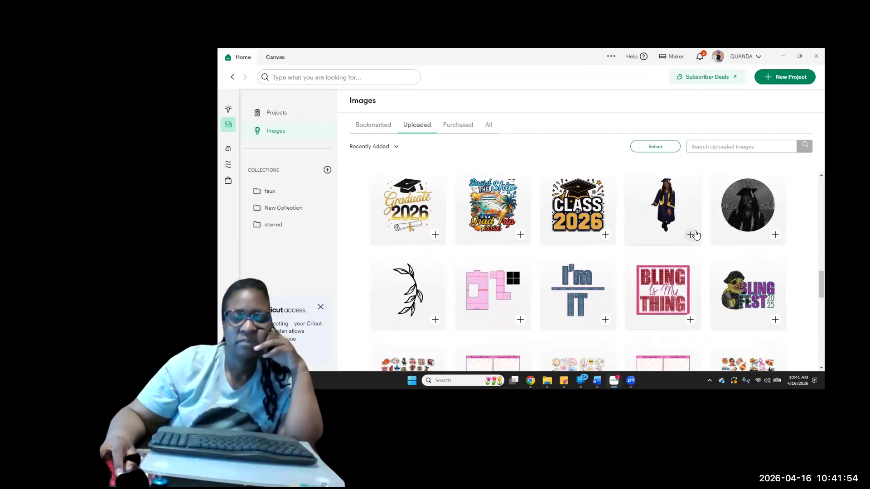
scroll(692, 239, "down", 2)
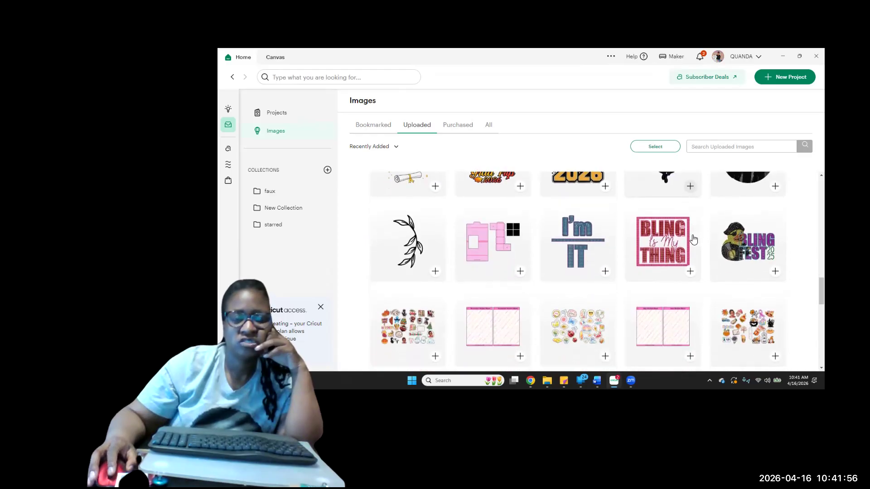
scroll(692, 239, "up", 2)
scroll(692, 239, "down", 7)
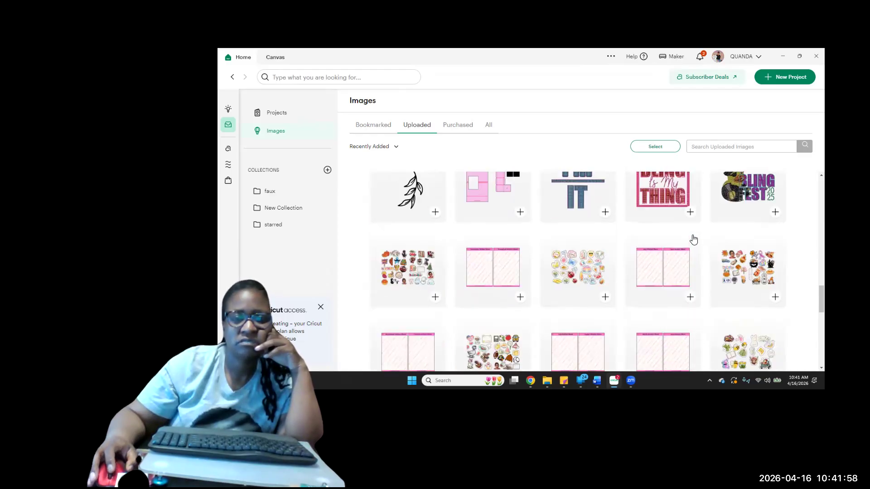
scroll(693, 238, "down", 1)
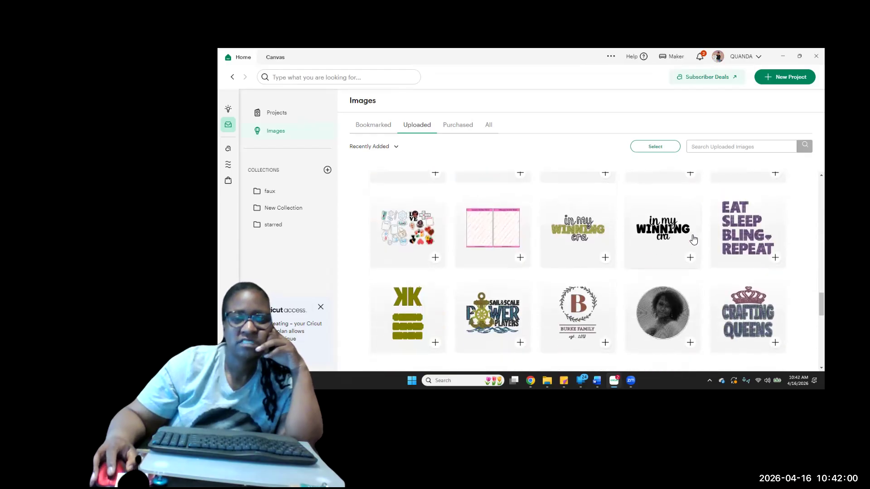
left_click(691, 234)
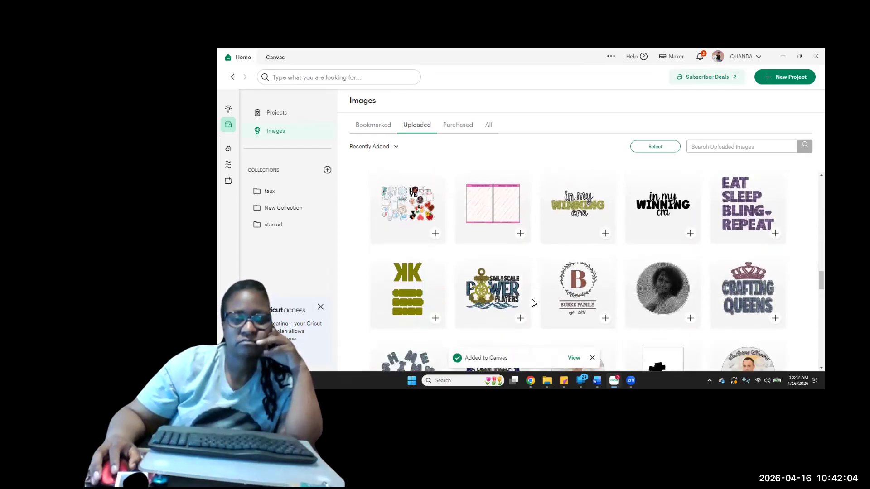
Add one more image from the uploads around or beyond the group photos to the canvas
scroll(589, 309, "down", 3)
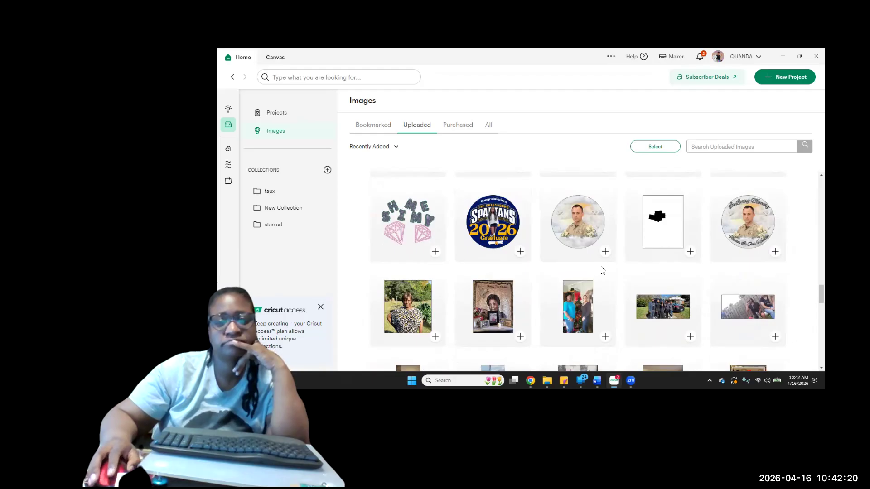
scroll(603, 270, "down", 5)
scroll(604, 270, "down", 6)
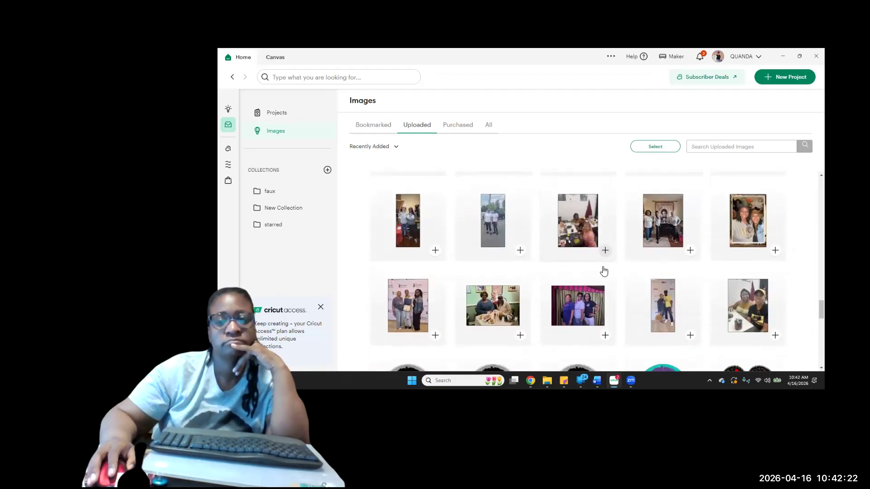
left_click(604, 271)
scroll(604, 270, "down", 3)
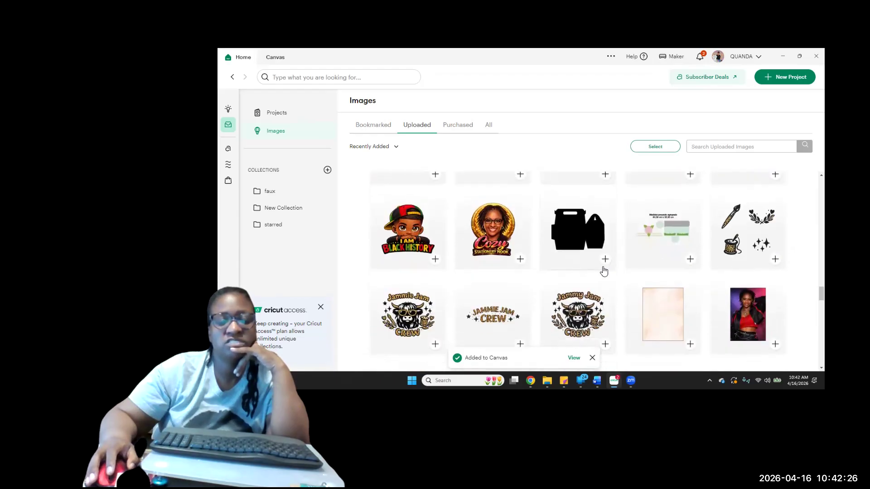
Add the uploaded full-length cutout photo of the person in a white top to the canvas
scroll(604, 270, "down", 3)
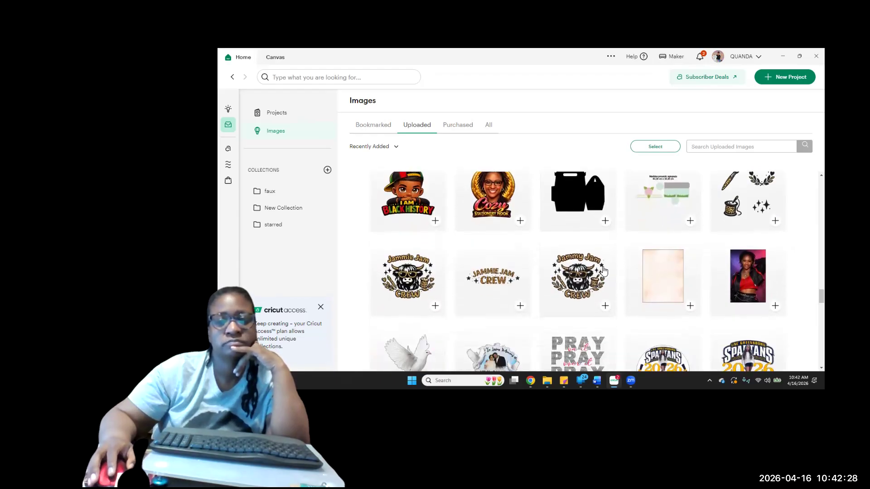
scroll(604, 270, "down", 2)
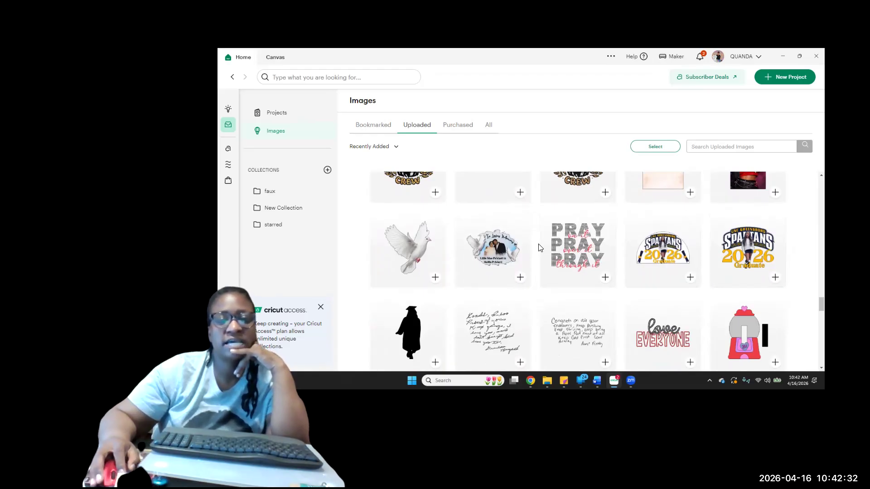
scroll(678, 262, "down", 1)
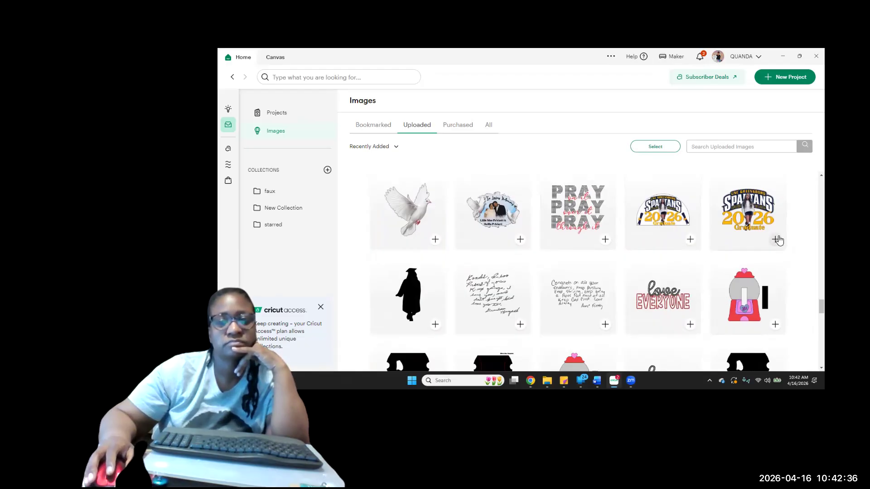
scroll(628, 311, "down", 4)
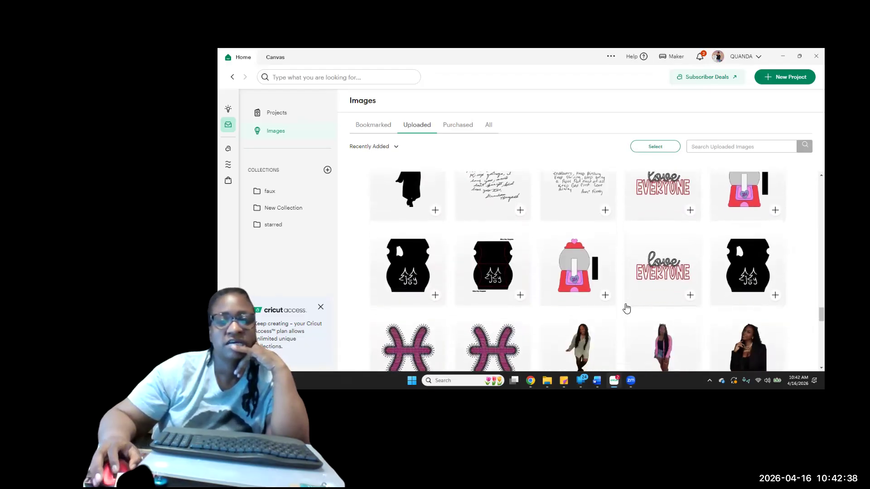
scroll(627, 308, "down", 2)
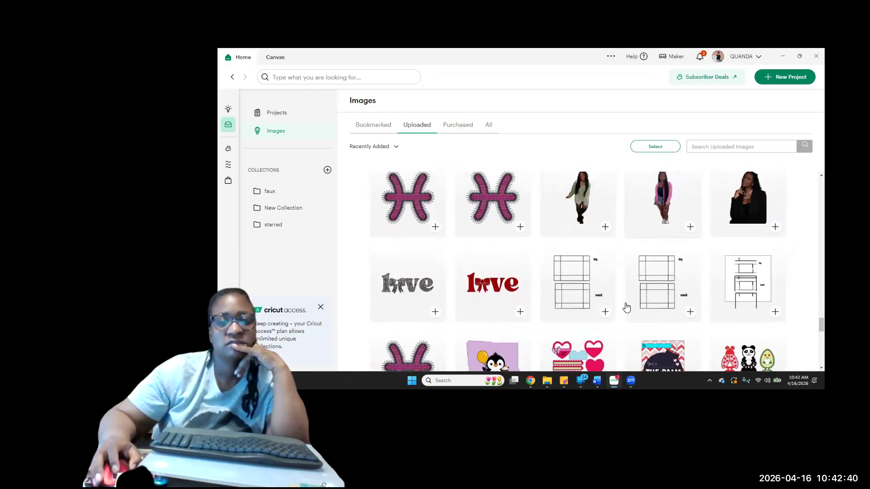
scroll(627, 303, "up", 1)
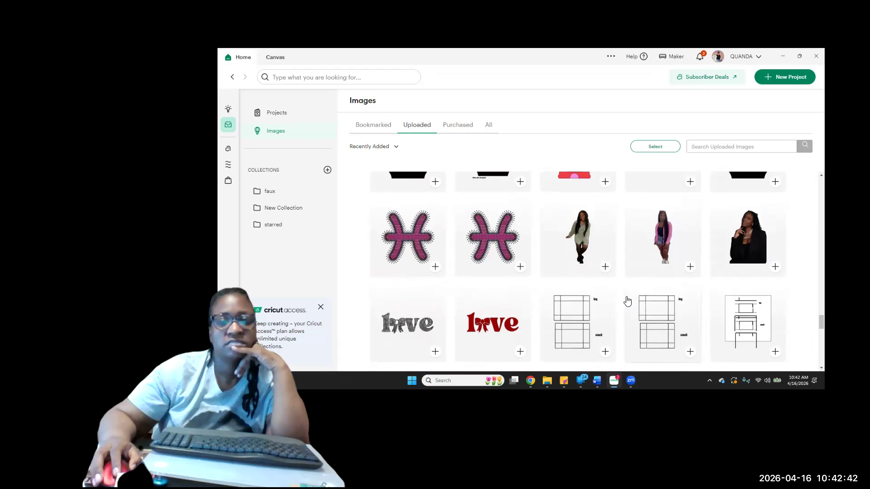
scroll(628, 301, "down", 3)
scroll(627, 301, "down", 3)
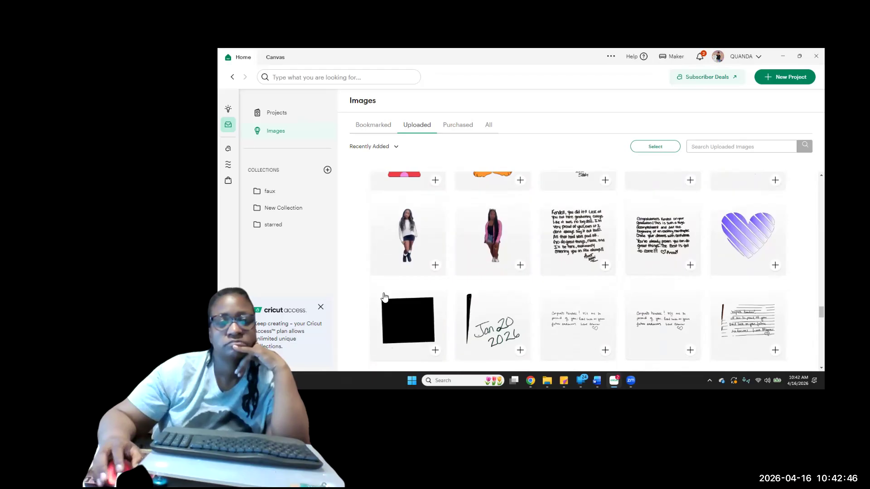
left_click(435, 266)
Add the uploaded gold balloon bunch image to the canvas
scroll(571, 281, "down", 4)
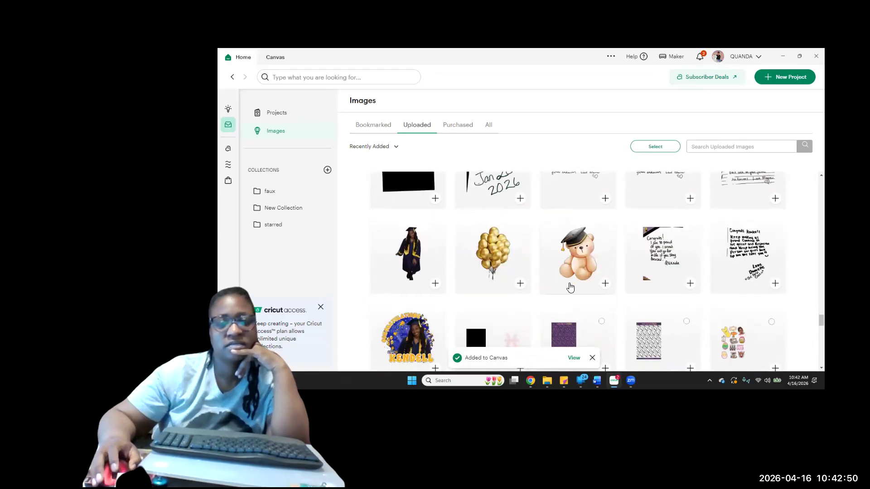
scroll(570, 287, "down", 2)
scroll(570, 287, "up", 2)
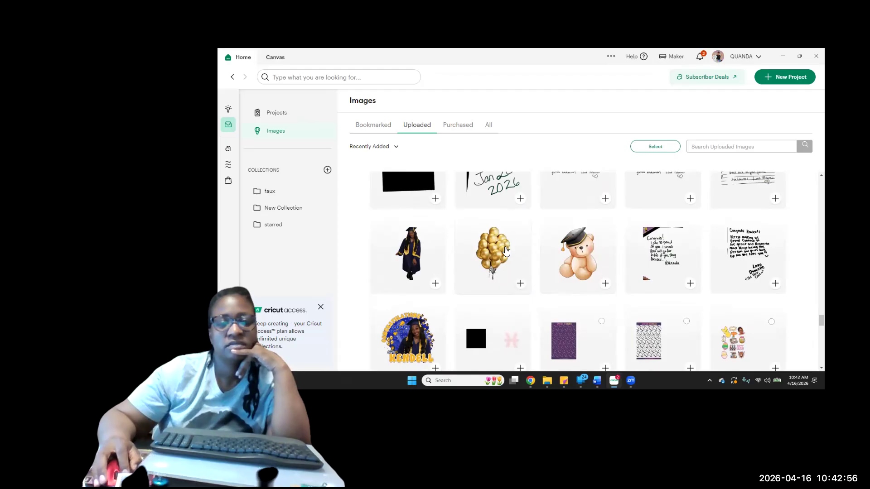
left_click(519, 285)
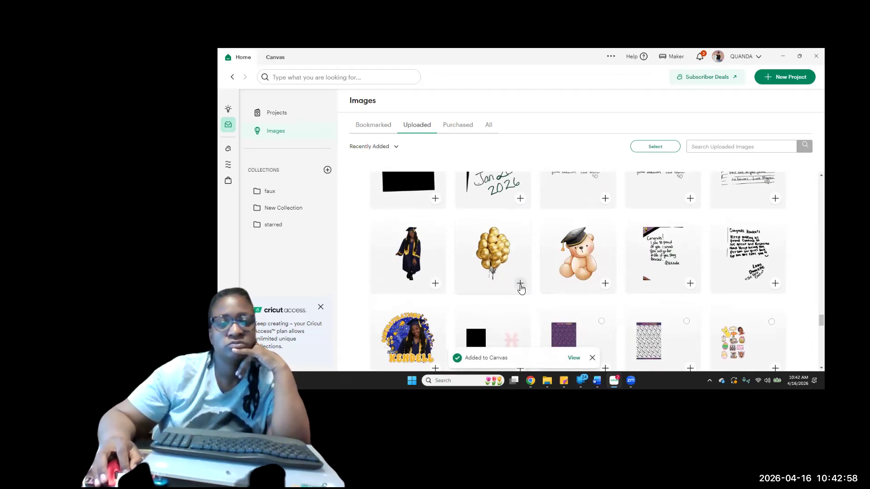
Add the uploaded photos of the woman in a black blazer and the woman in a white top and shorts to the canvas
scroll(521, 288, "down", 5)
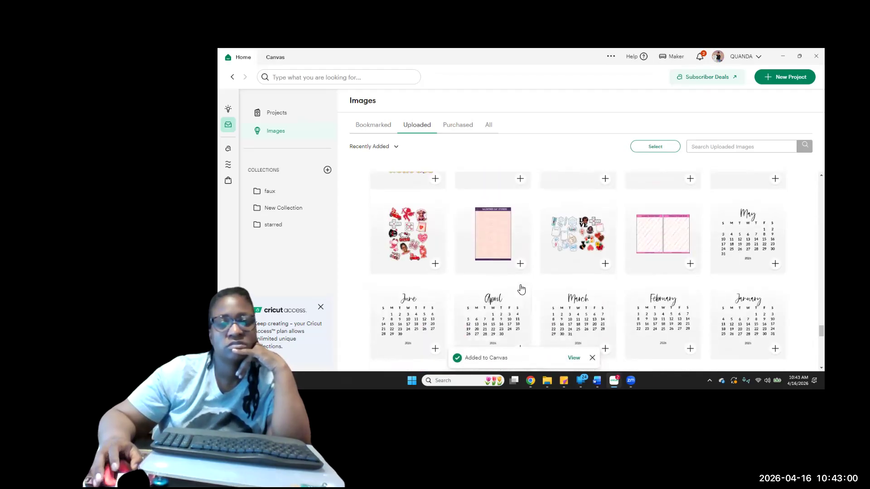
scroll(521, 288, "down", 10)
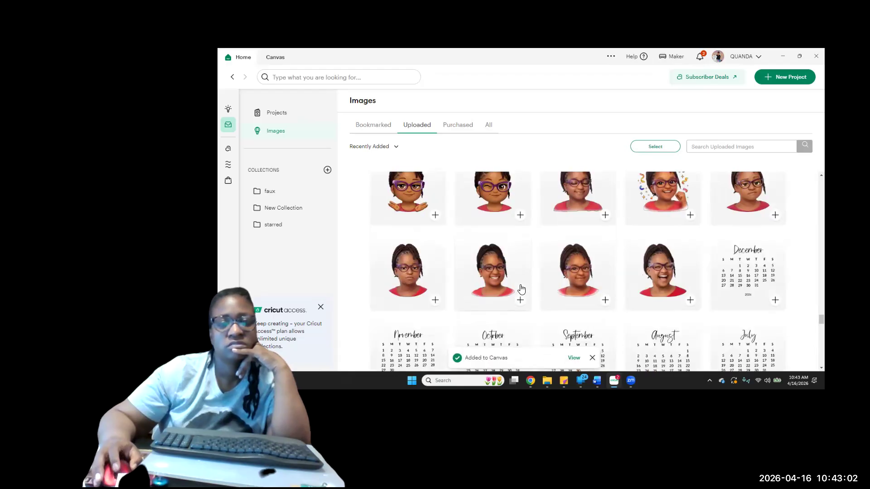
scroll(521, 289, "down", 10)
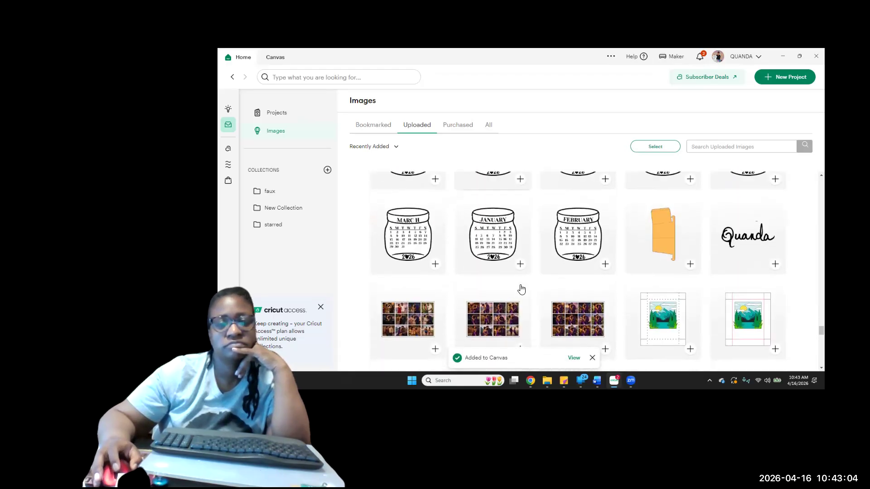
scroll(521, 288, "down", 3)
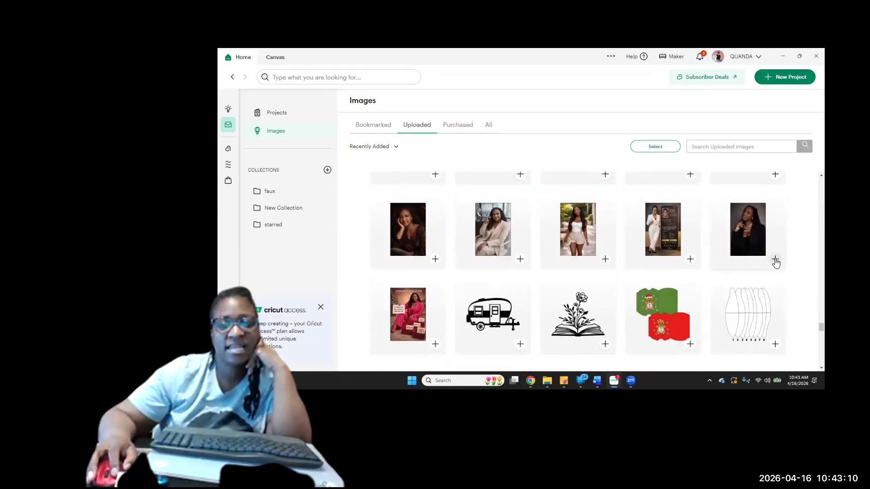
left_click(605, 259)
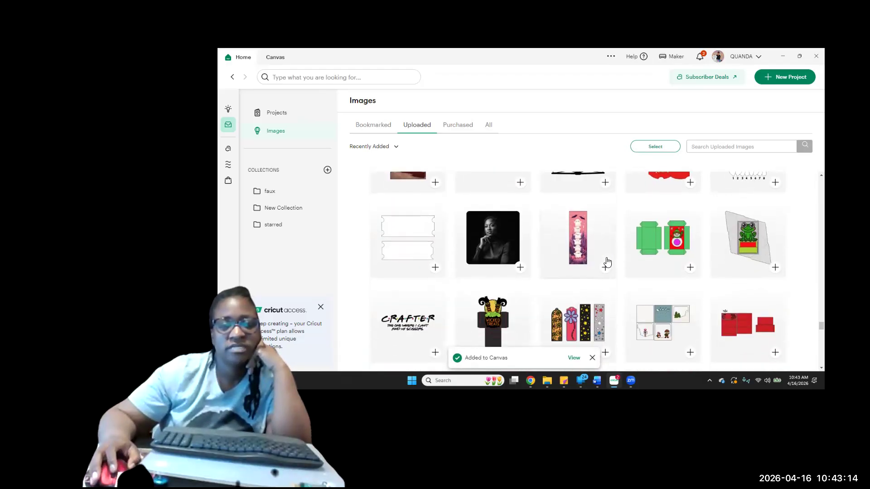
Look through the remaining uploaded images for more graduation photos and graphics suitable for the card
scroll(607, 262, "down", 1)
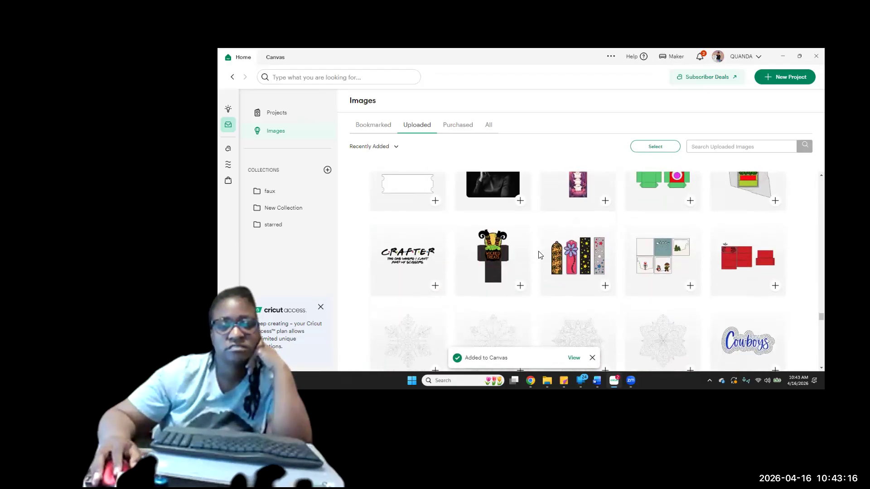
scroll(540, 255, "down", 3)
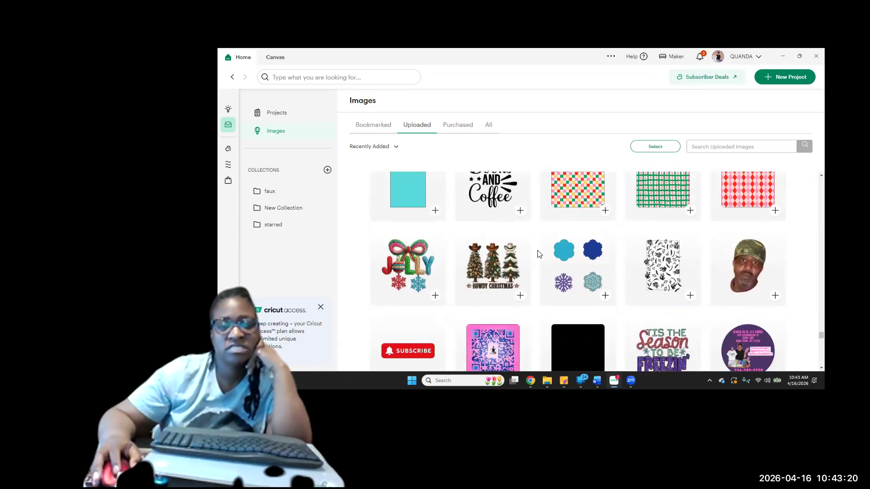
scroll(539, 254, "down", 8)
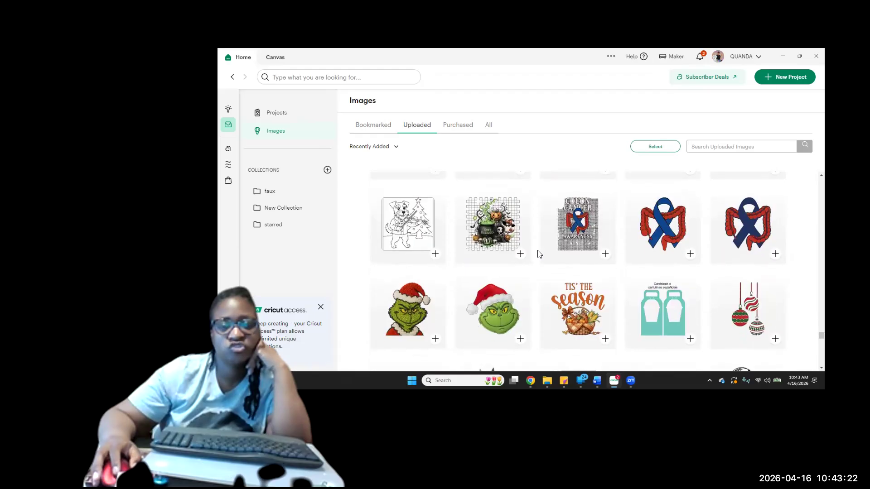
scroll(540, 253, "down", 10)
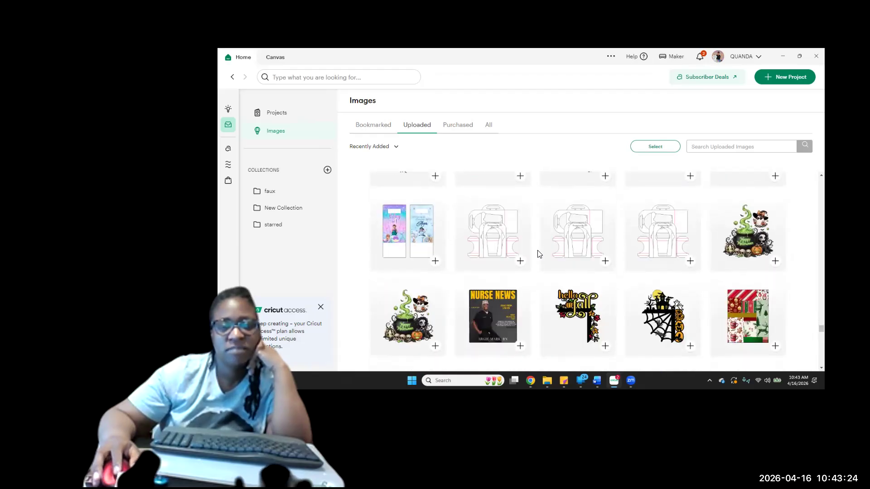
scroll(540, 254, "down", 2)
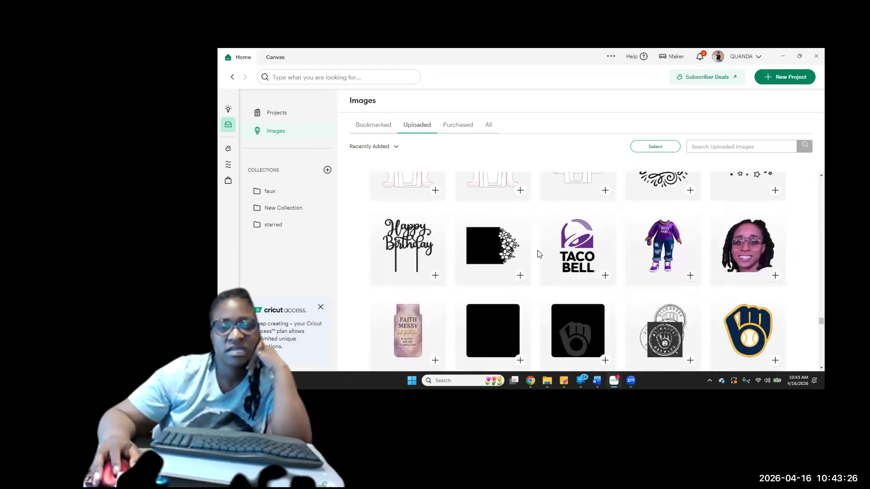
scroll(539, 254, "down", 3)
scroll(540, 254, "down", 8)
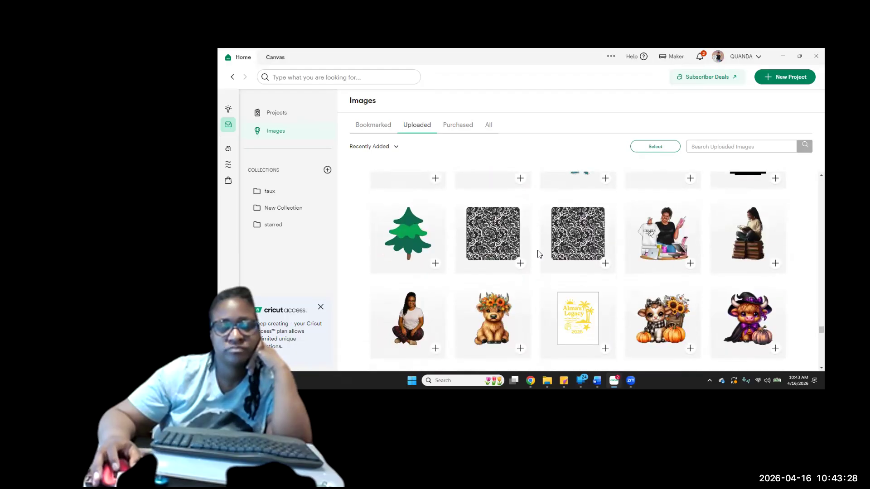
scroll(539, 254, "down", 8)
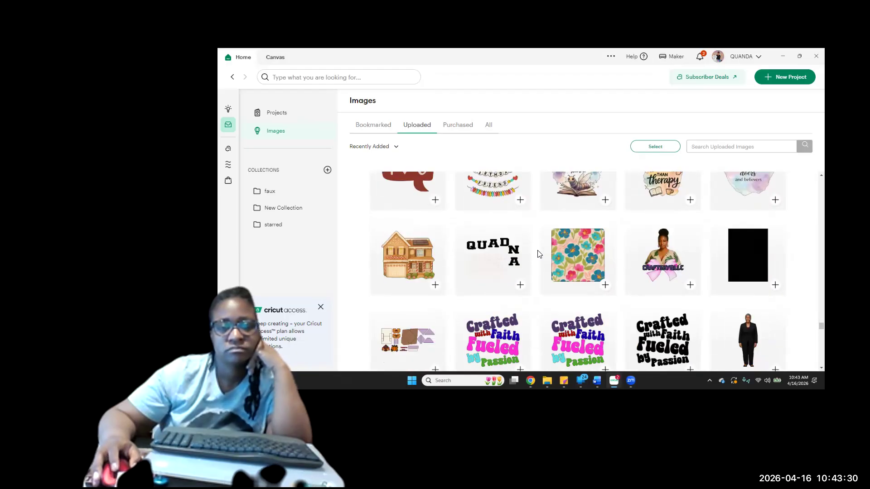
scroll(539, 254, "down", 4)
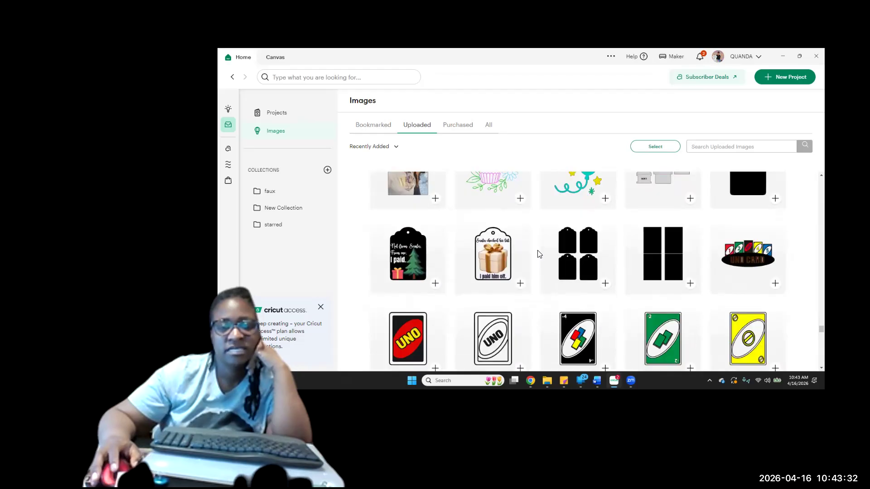
scroll(539, 254, "down", 5)
scroll(539, 254, "down", 5)
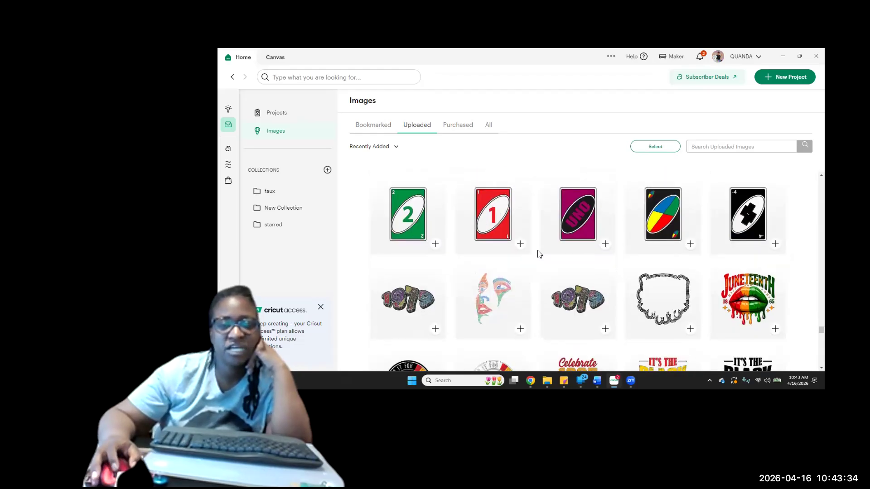
scroll(544, 269, "down", 3)
scroll(543, 270, "down", 4)
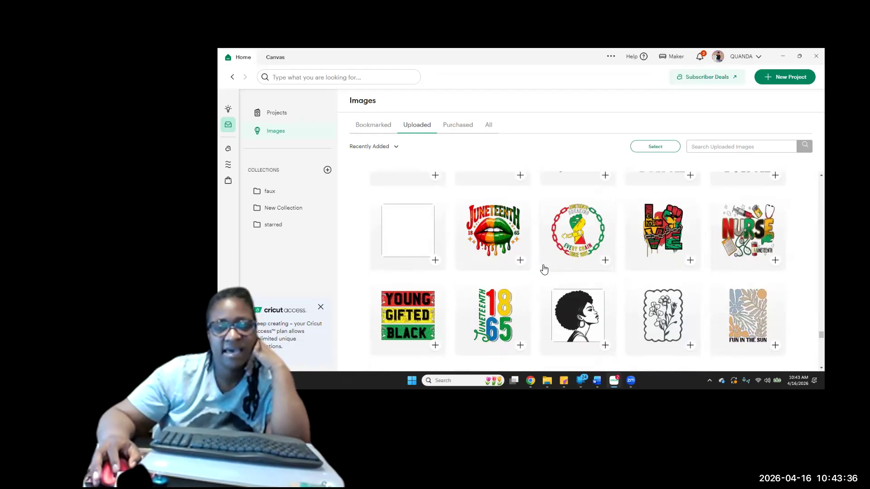
scroll(544, 269, "down", 5)
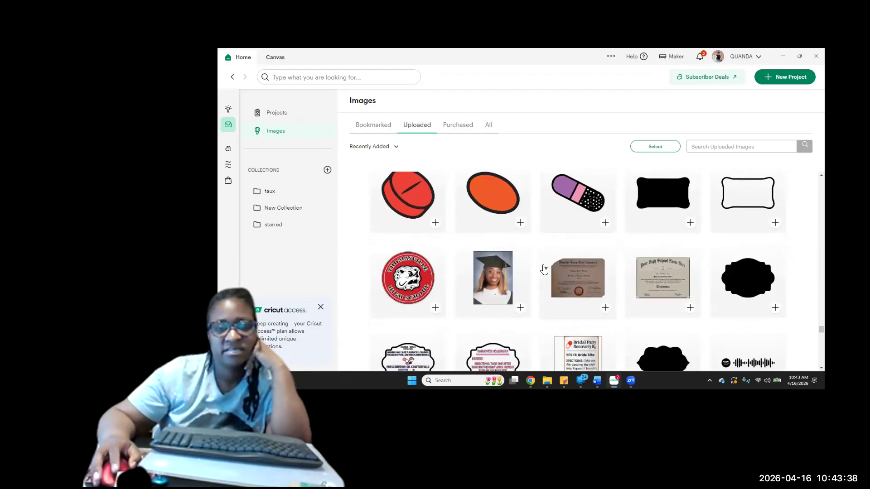
scroll(542, 271, "down", 2)
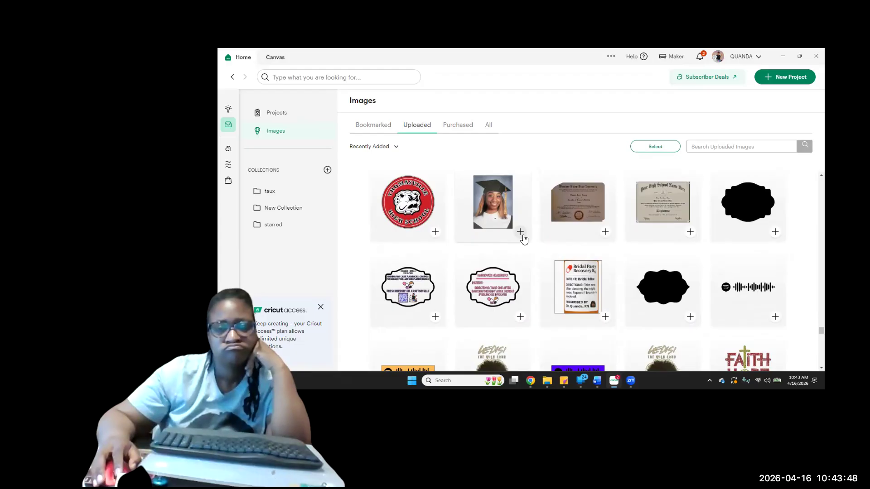
scroll(524, 238, "down", 1)
scroll(523, 238, "up", 1)
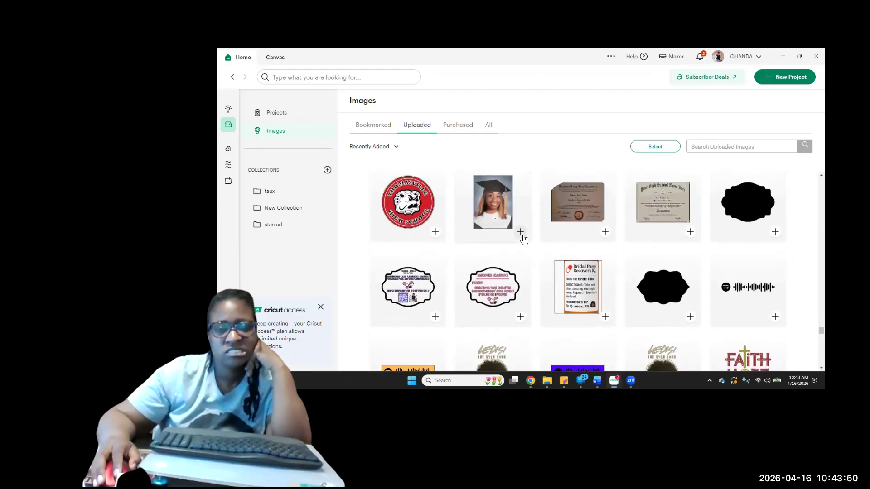
scroll(524, 239, "down", 8)
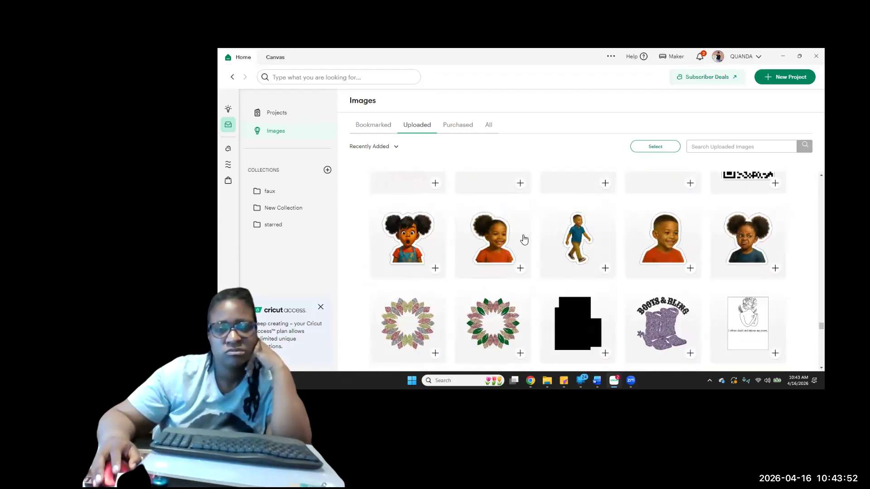
scroll(523, 239, "down", 10)
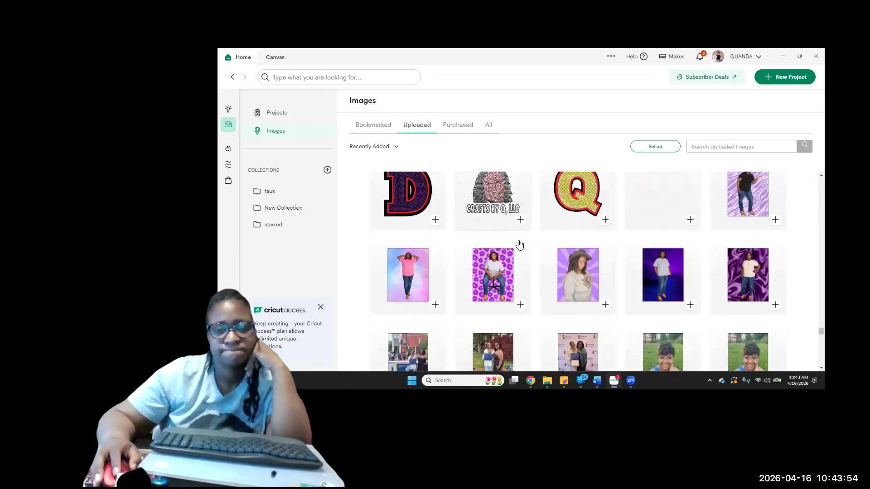
scroll(519, 245, "down", 4)
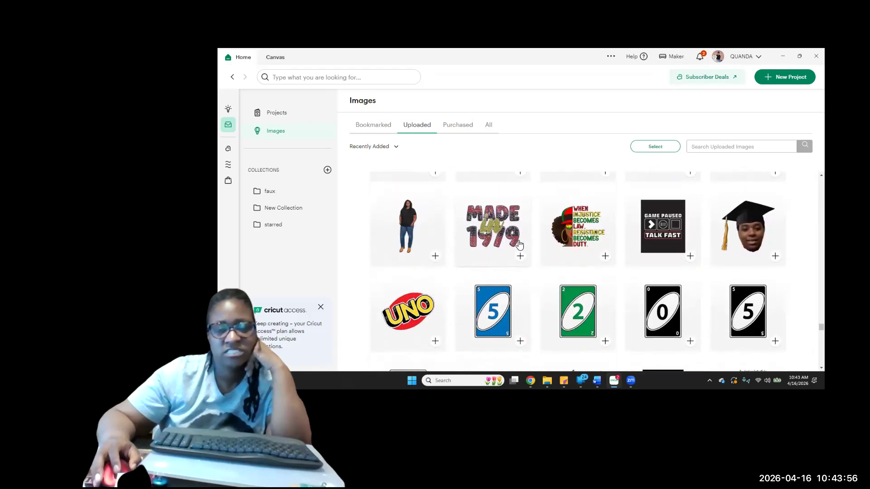
scroll(520, 245, "up", 4)
scroll(520, 245, "down", 5)
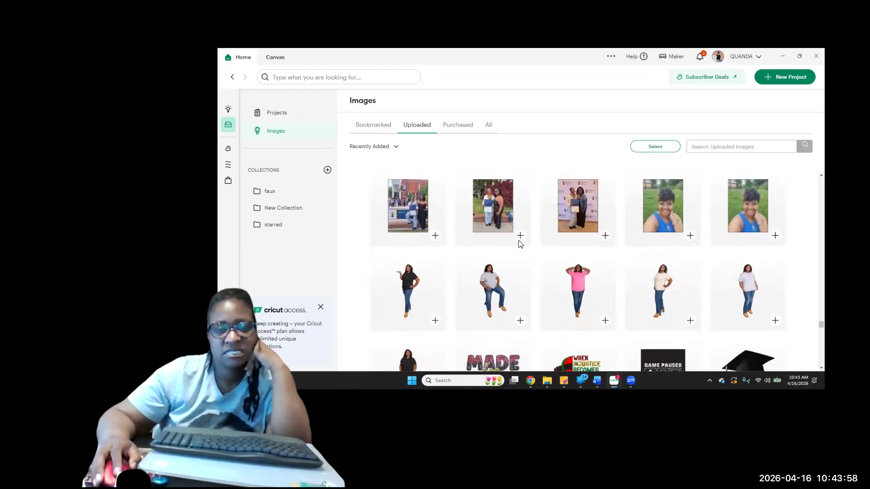
scroll(518, 241, "down", 10)
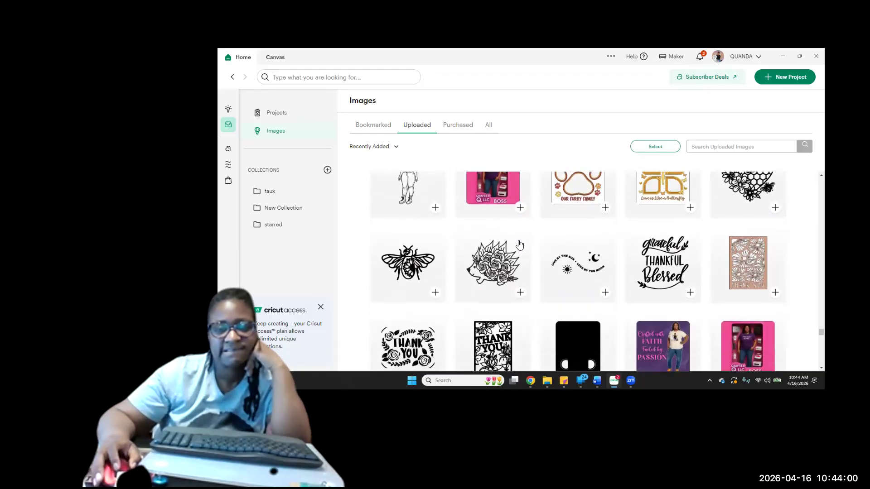
scroll(520, 245, "down", 15)
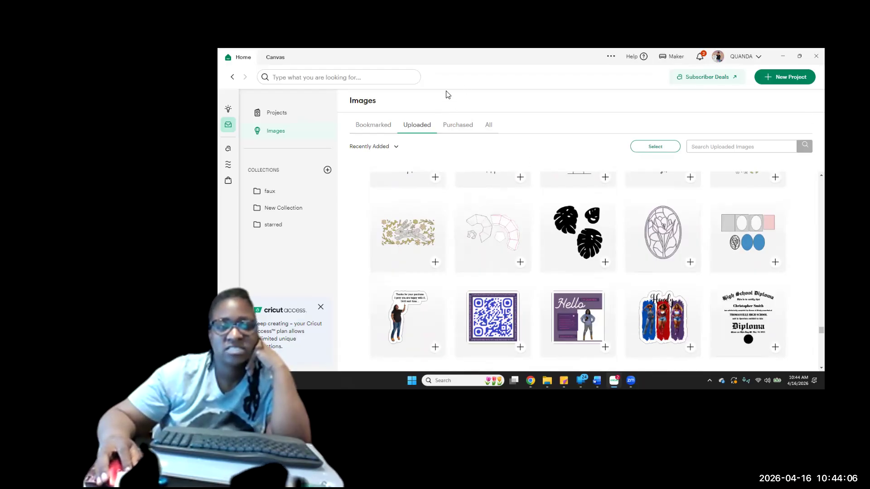
Return to the design canvas and place the white-top photo to the right of the arched artwork, with the black-blazer photo beside it
left_click(271, 60)
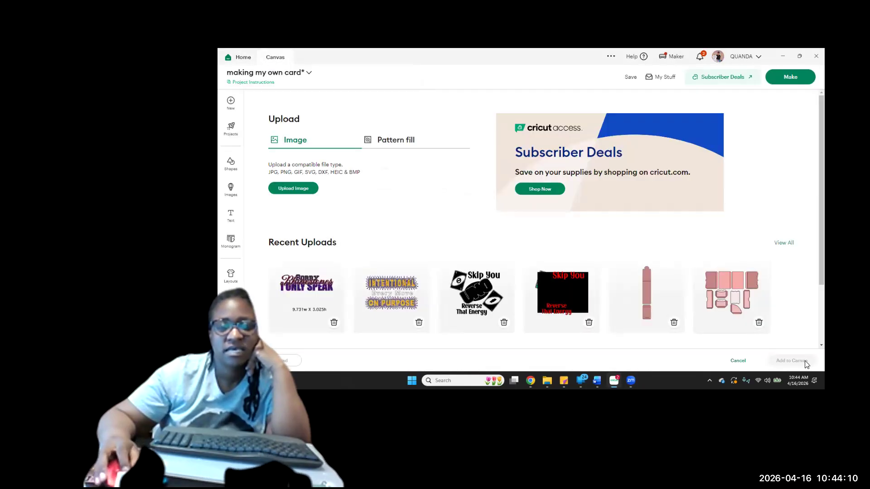
left_click(737, 361)
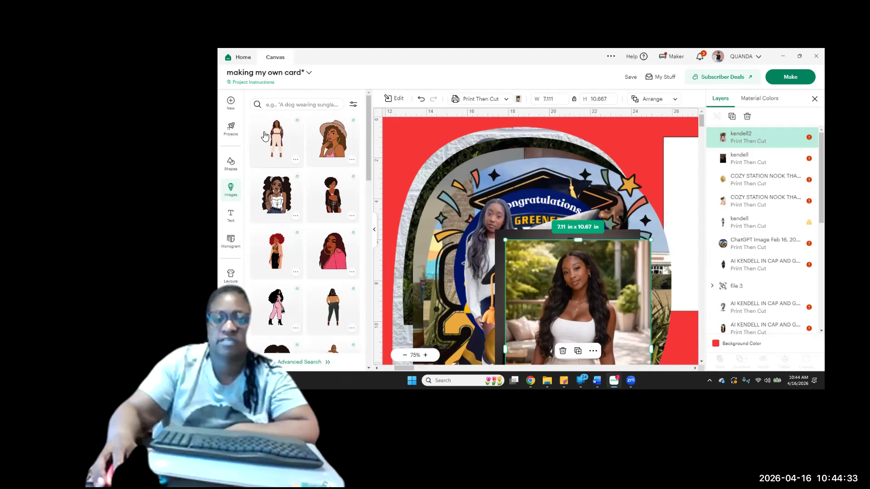
left_click(375, 230)
left_click_drag(439, 293, 587, 194)
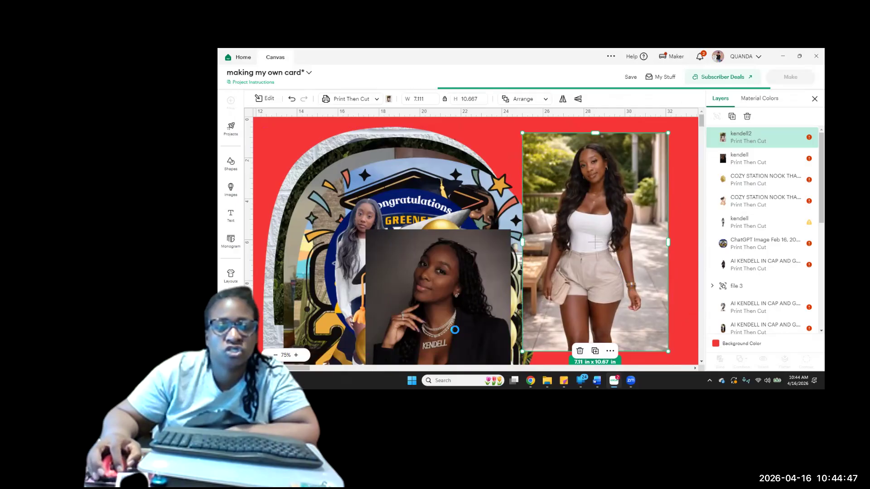
left_click(452, 271)
left_click_drag(452, 321, 464, 275)
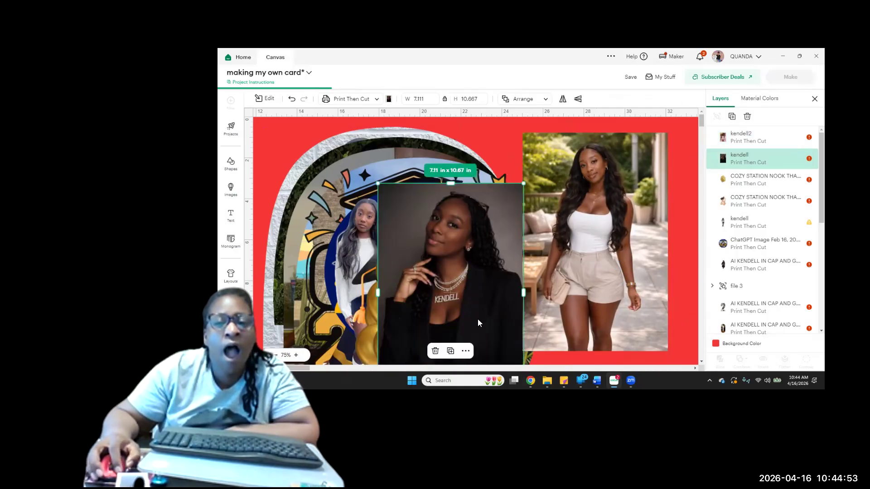
Send the white-top photo to the back, behind the white card panel and the other layers
left_click(600, 253)
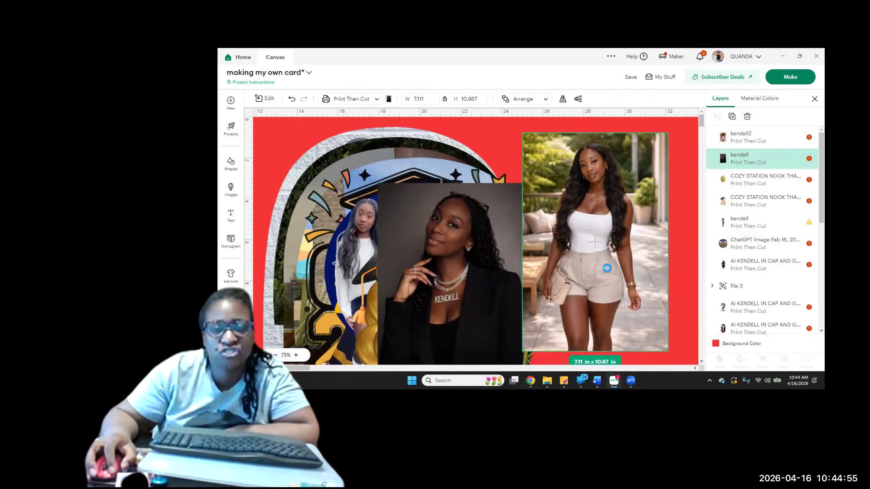
left_click_drag(599, 249, 591, 219)
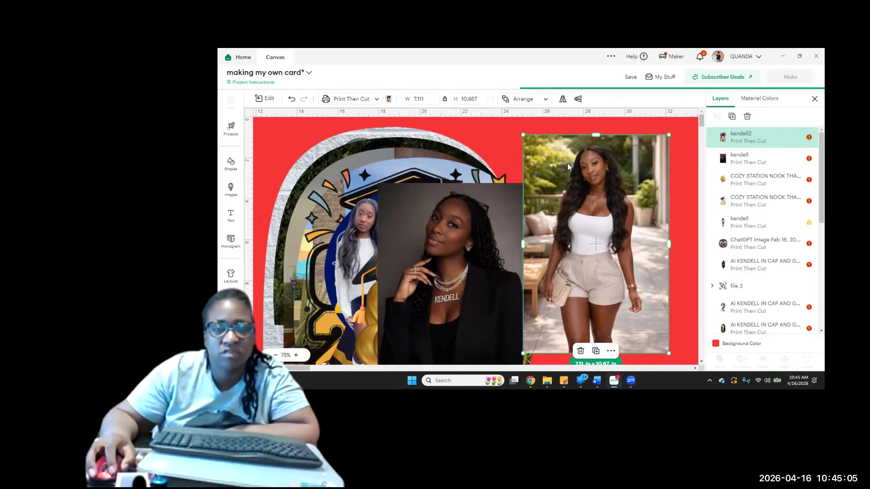
left_click(528, 99)
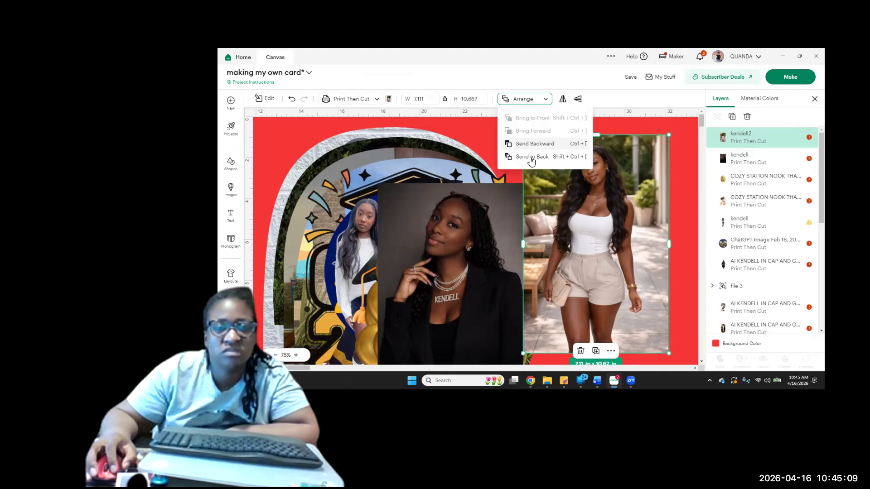
left_click(532, 159)
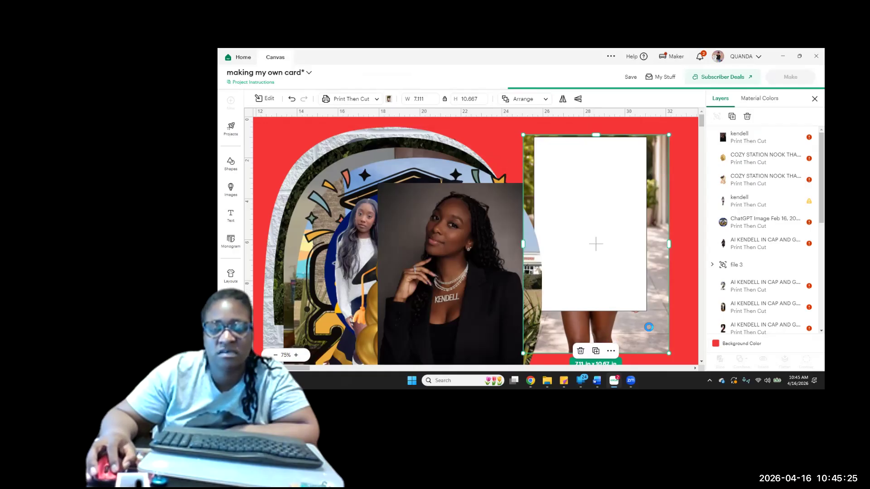
Shrink the white-top photo behind the white panel to about 5.78 x 8.68 in, leaving a thin margin around the panel
left_click_drag(648, 327, 644, 316)
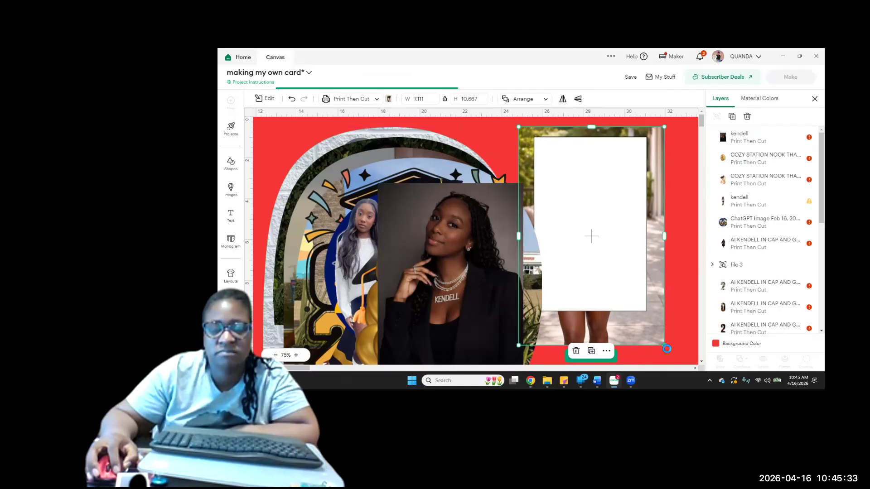
left_click_drag(664, 345, 649, 322)
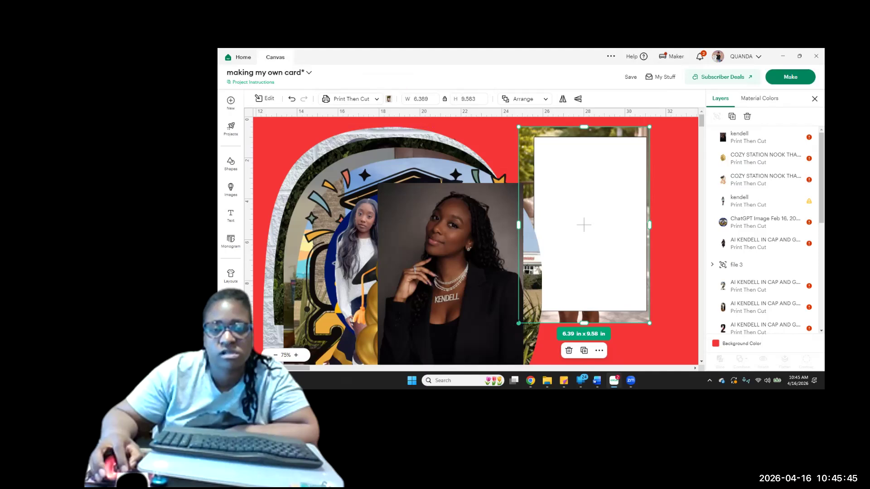
left_click_drag(518, 323, 546, 318)
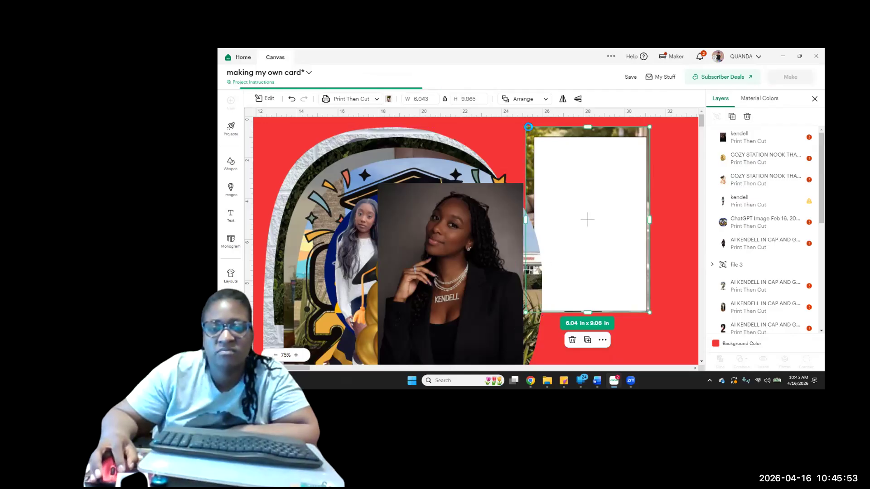
left_click_drag(524, 126, 538, 135)
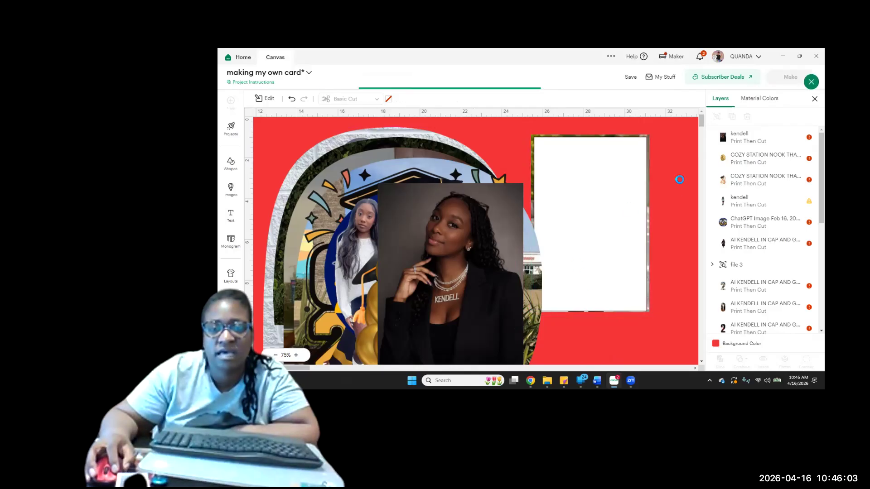
Center the white panel and the white-top photo on each other, and slice the photo with the panel
left_click(601, 193)
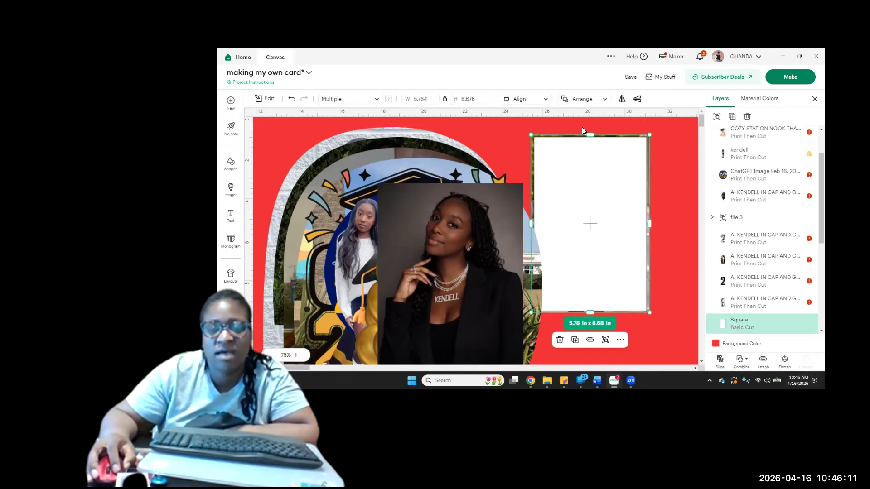
left_click(519, 104)
left_click(531, 211)
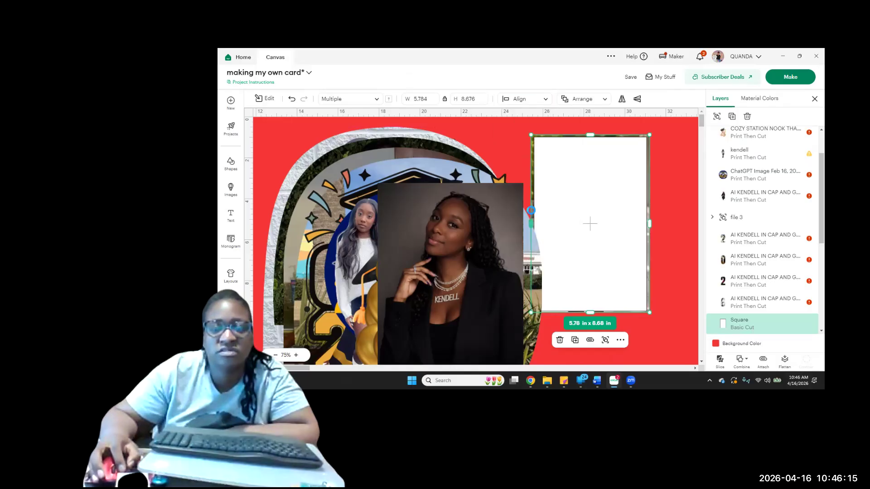
left_click(720, 359)
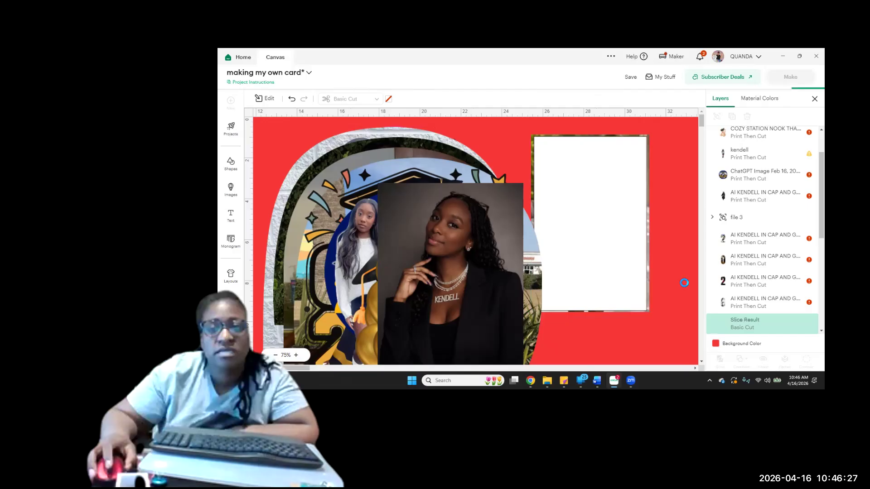
Separate the slice pieces from the cropped photo, and delete the white panel and the leftover photo border
left_click(607, 272)
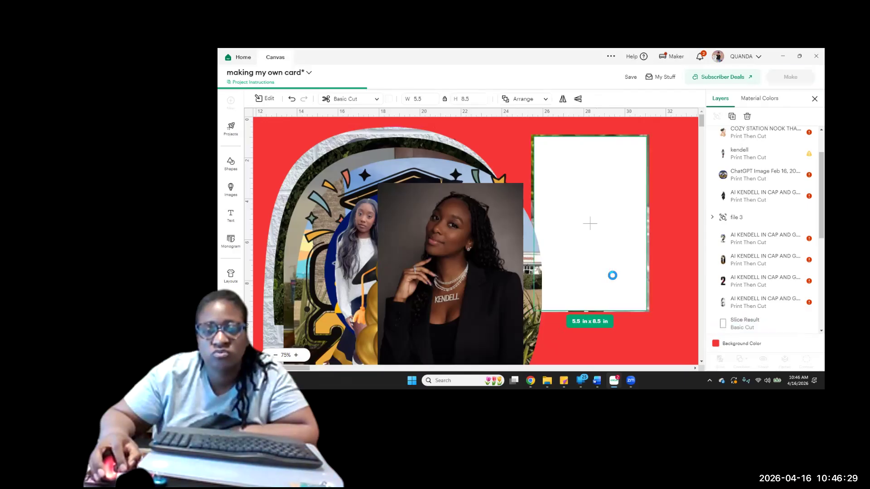
left_click_drag(600, 252, 648, 291)
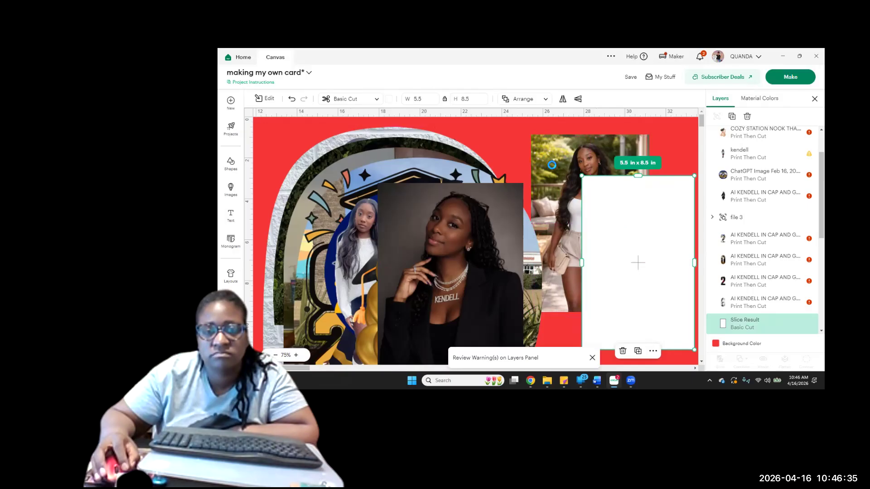
left_click_drag(539, 168, 372, 142)
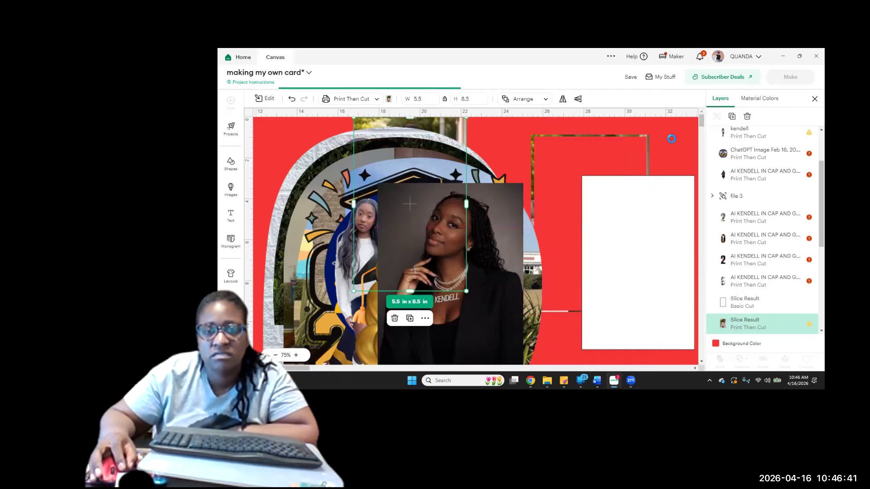
left_click(627, 194)
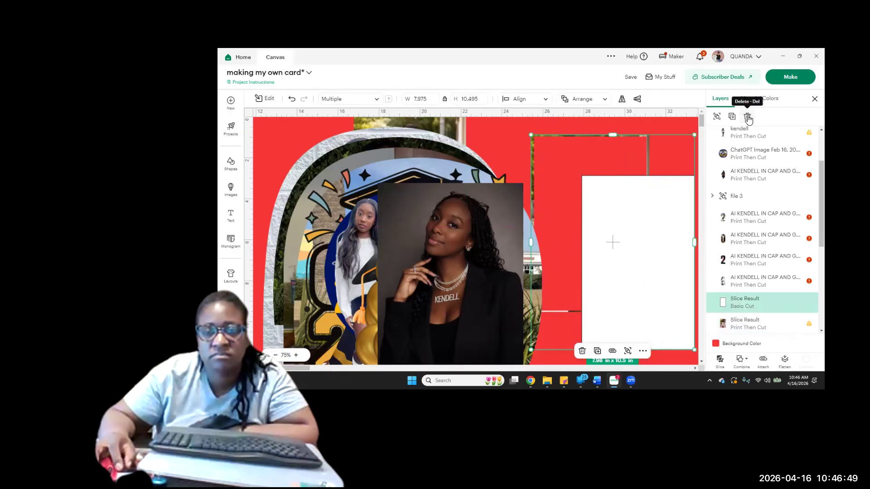
left_click(747, 117)
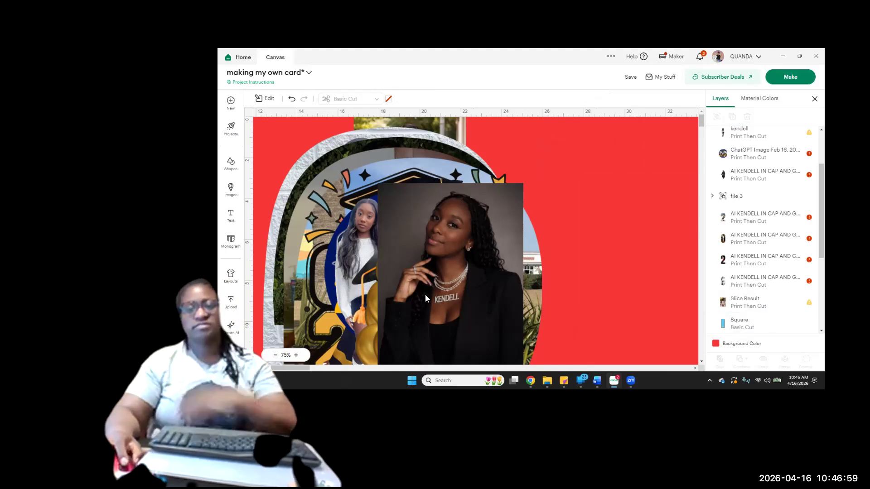
Place the cropped white-top photo to the right of the arched artwork and delete the black-blazer photo
left_click_drag(431, 119, 568, 180)
left_click_drag(639, 182, 637, 170)
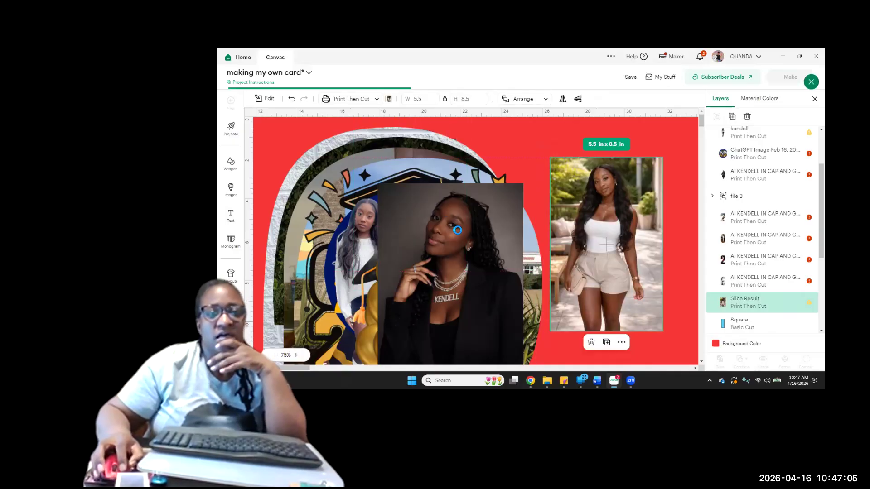
left_click(476, 224)
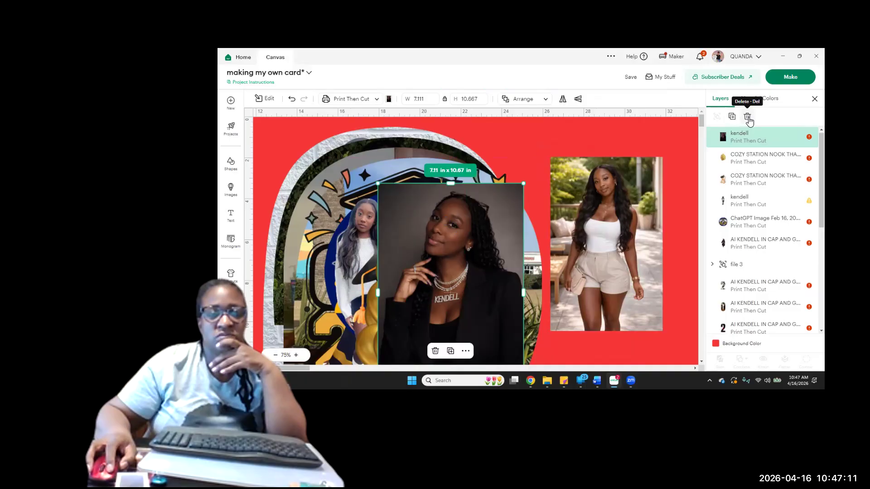
left_click(747, 117)
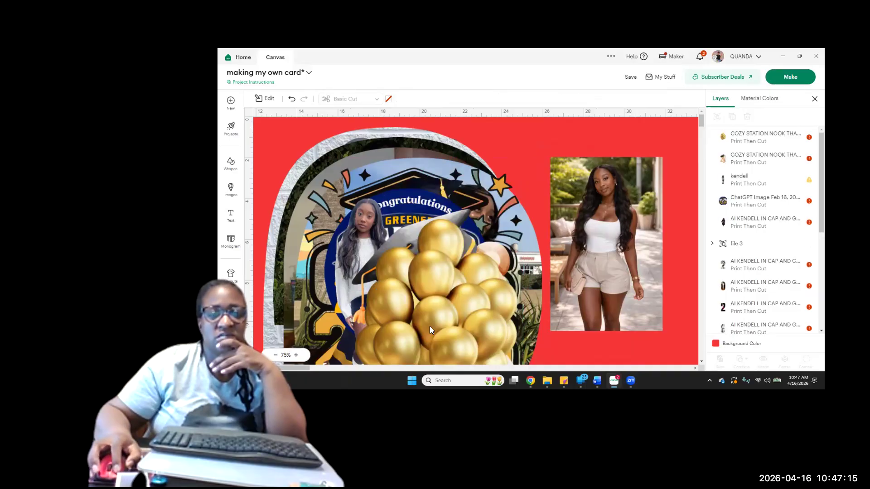
Hide the gold balloons layer and shrink the graduation bear to about 4.34 x 6.22 in
left_click(430, 324)
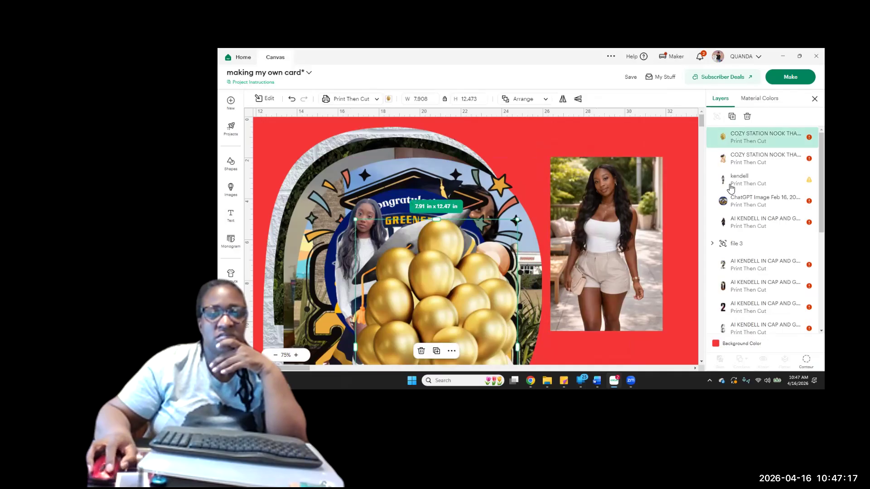
left_click(800, 138)
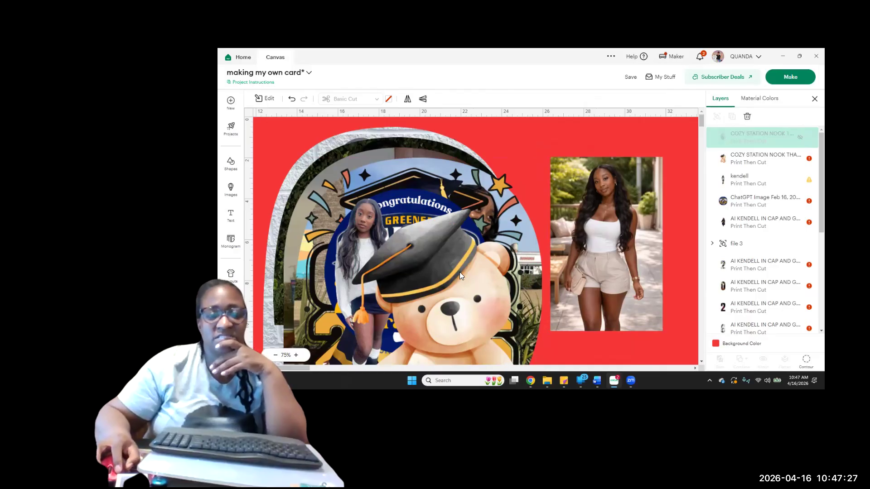
left_click(448, 298)
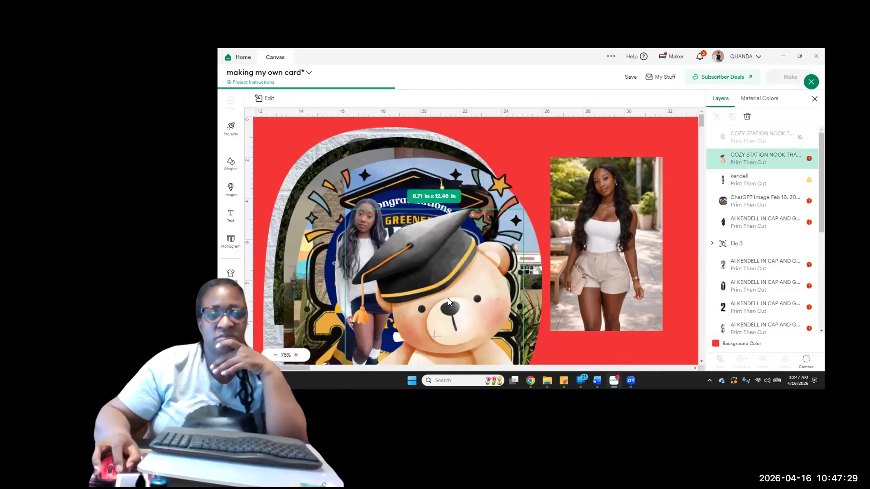
left_click_drag(345, 209, 471, 313)
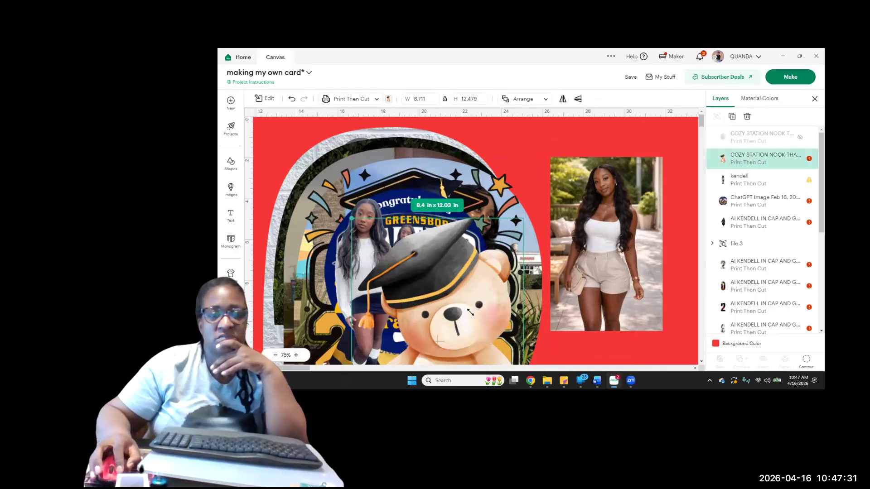
left_click_drag(439, 341, 435, 337)
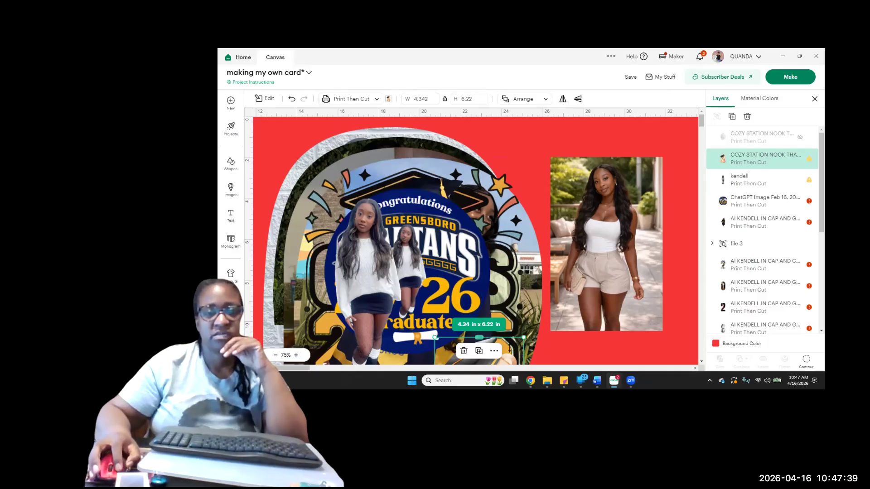
Move the graduation bear into the white-top photo's lower-right corner and shrink it to about 1.22 x 1.75 in
left_click_drag(511, 351, 665, 207)
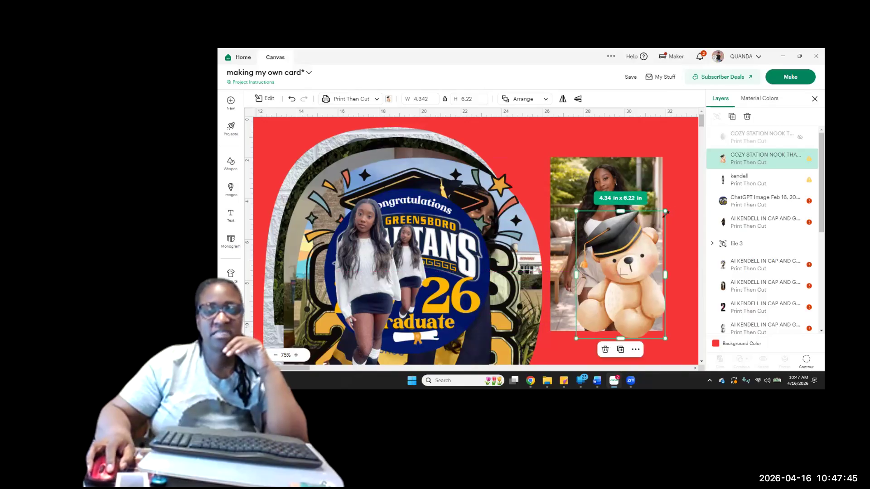
left_click_drag(665, 213, 596, 314)
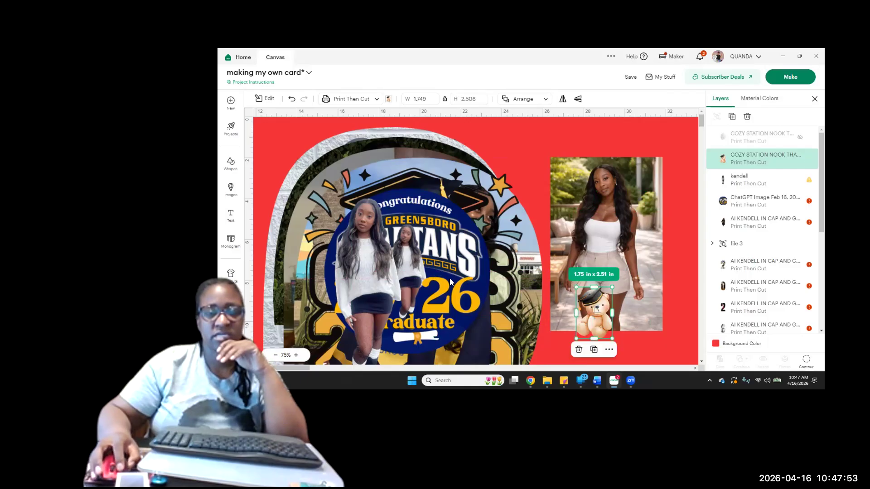
left_click_drag(596, 314, 628, 280)
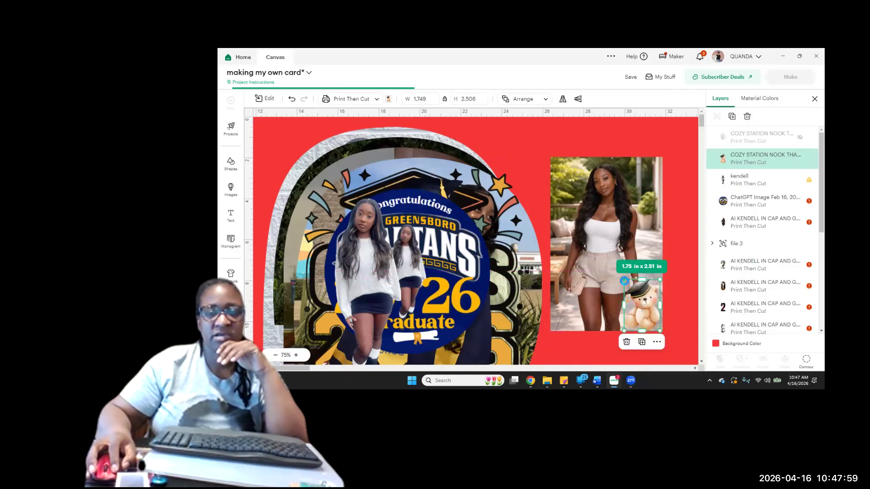
left_click_drag(625, 283, 633, 292)
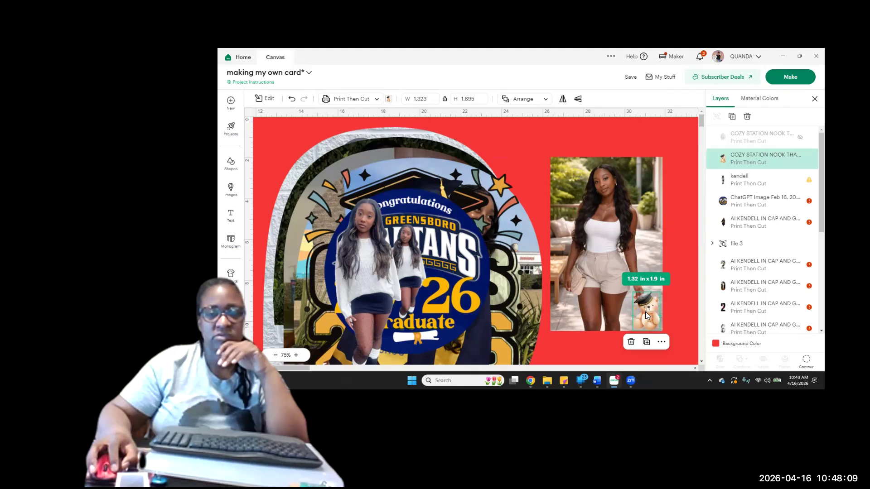
left_click_drag(643, 311, 646, 312)
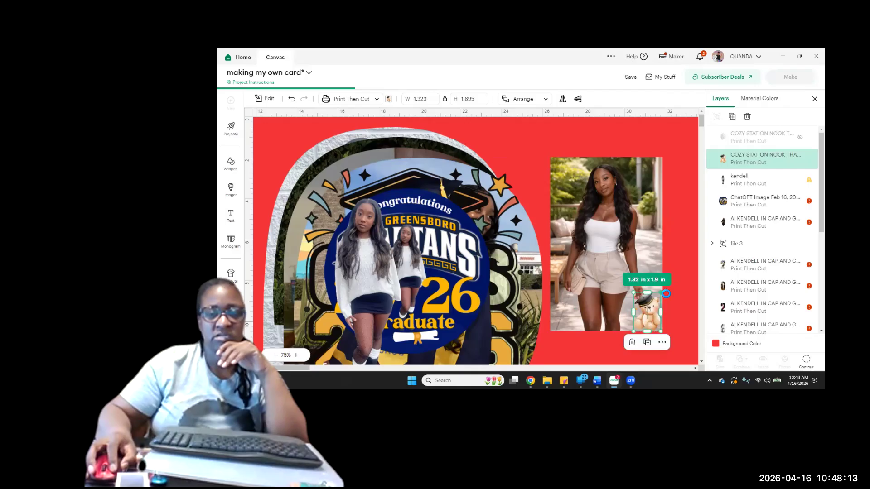
left_click_drag(666, 294, 660, 303)
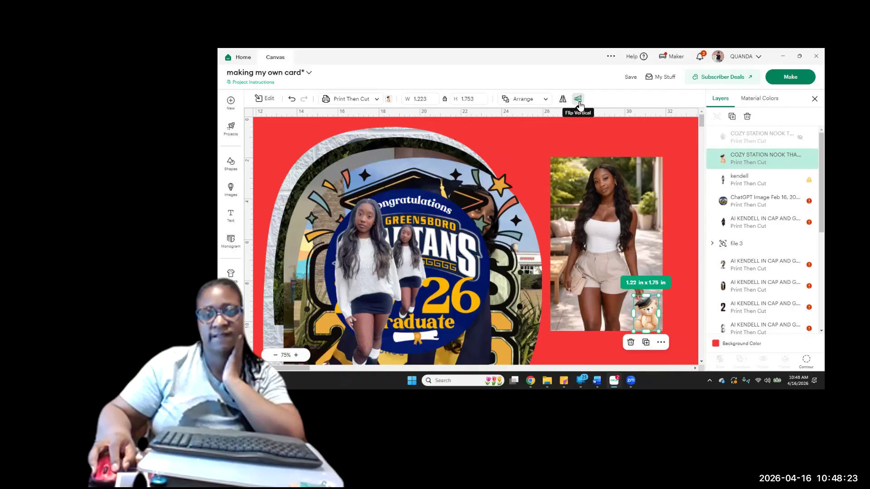
Flip the graduation bear horizontally and move it to the lower-left corner of the white-top photo
left_click(579, 100)
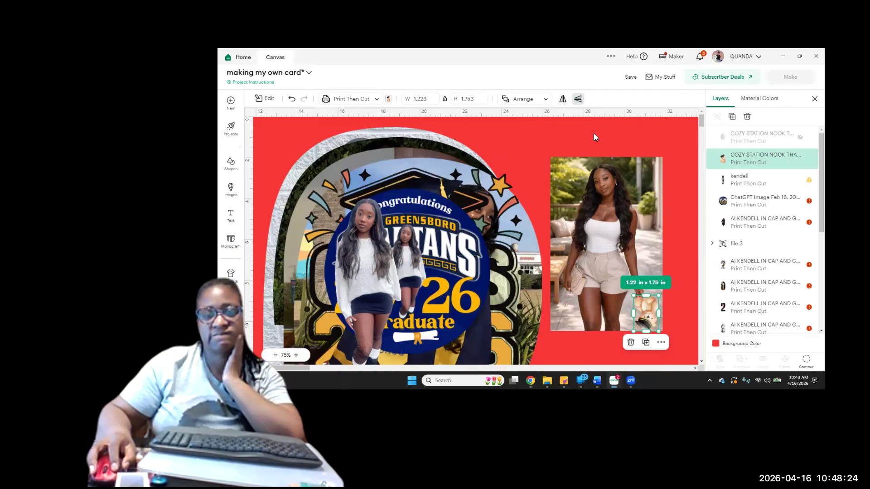
left_click(580, 101)
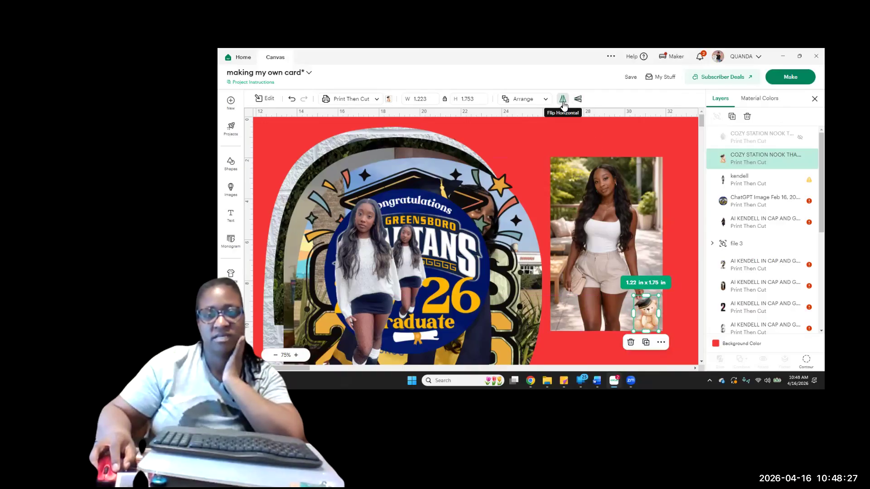
left_click(563, 99)
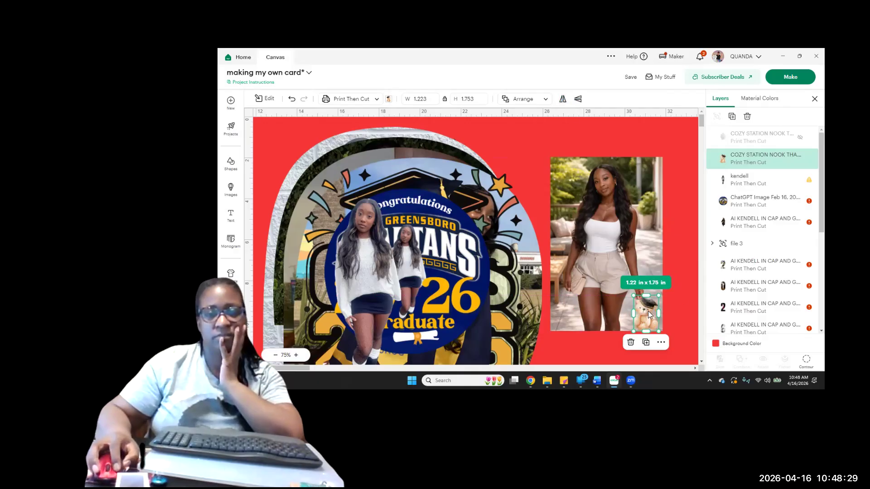
left_click_drag(646, 312, 566, 311)
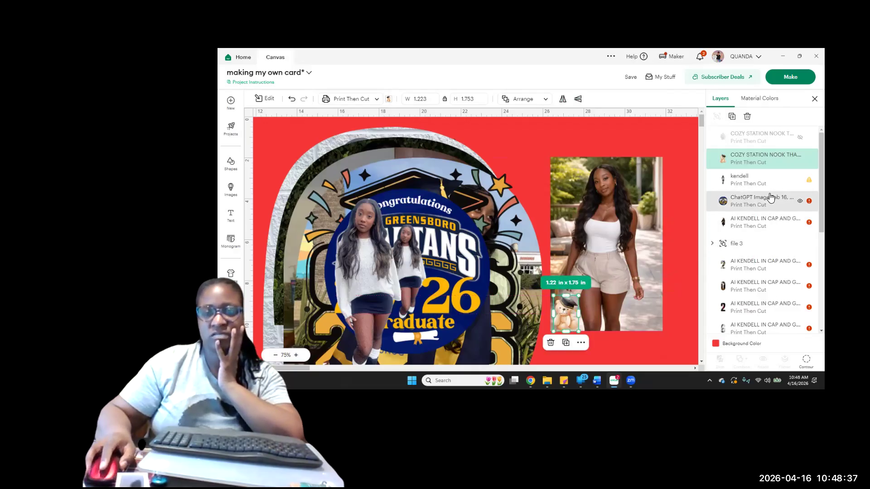
Show the gold balloons again, move them over the white-top photo and shrink them to about 2.61 x 4.12 in
left_click(800, 141)
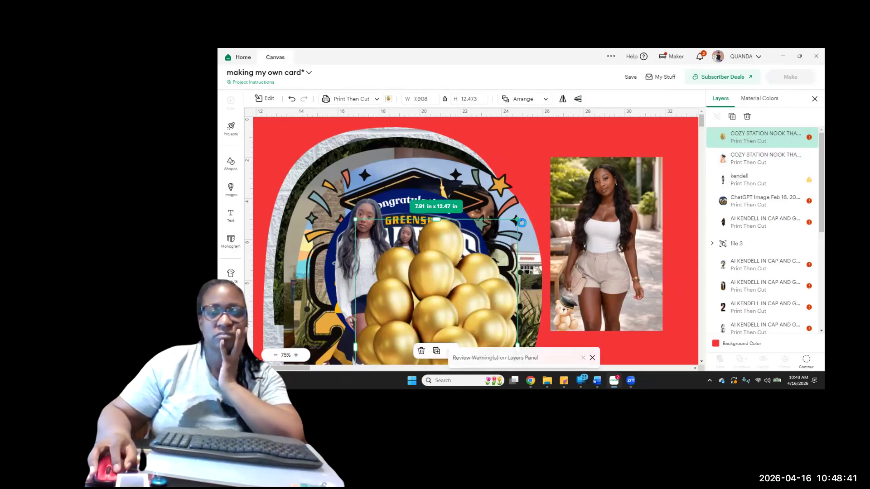
left_click_drag(518, 220, 461, 310)
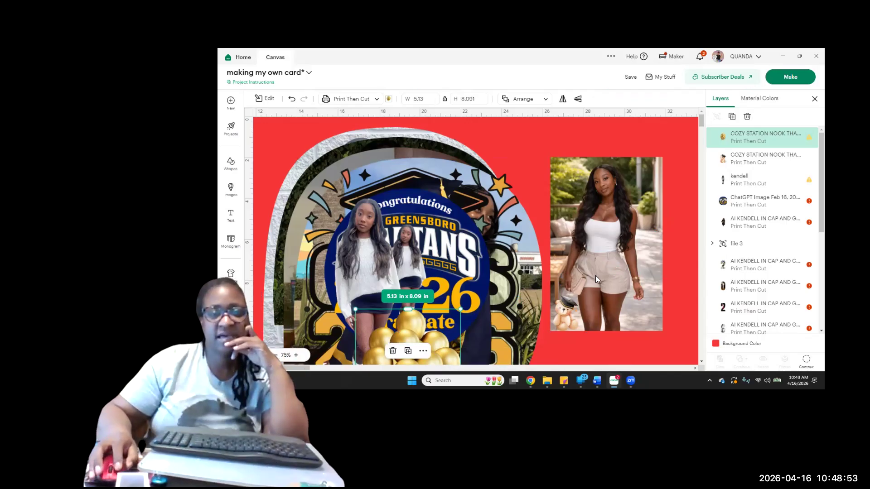
left_click_drag(566, 278, 652, 152)
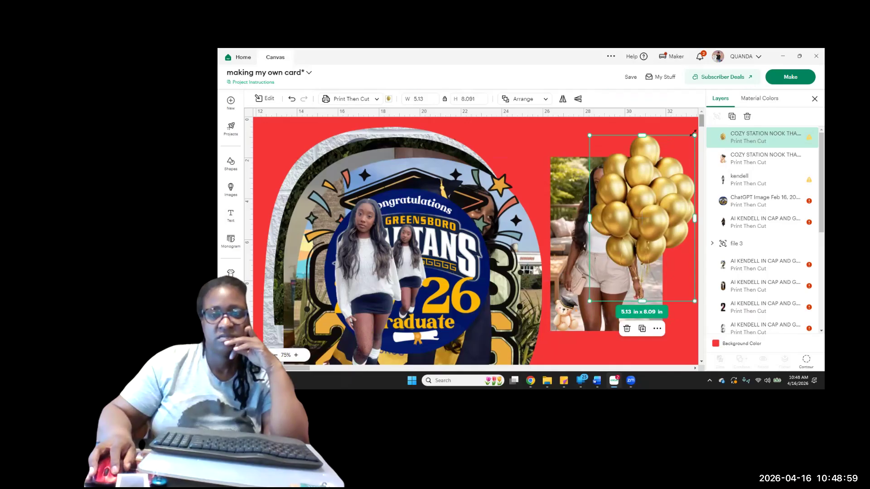
left_click_drag(671, 191, 656, 241)
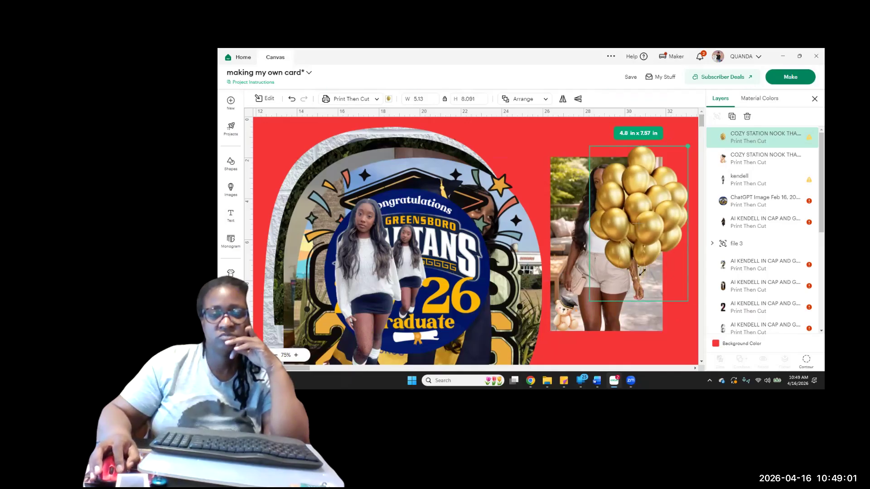
left_click_drag(642, 272, 643, 271)
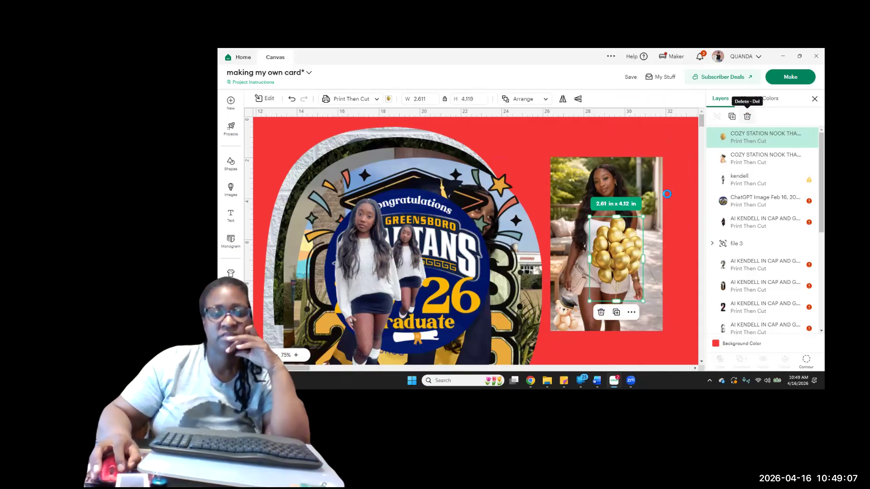
Delete the gold balloons and move the larger white-sweater cutout to the right side of the arch
key("Delete")
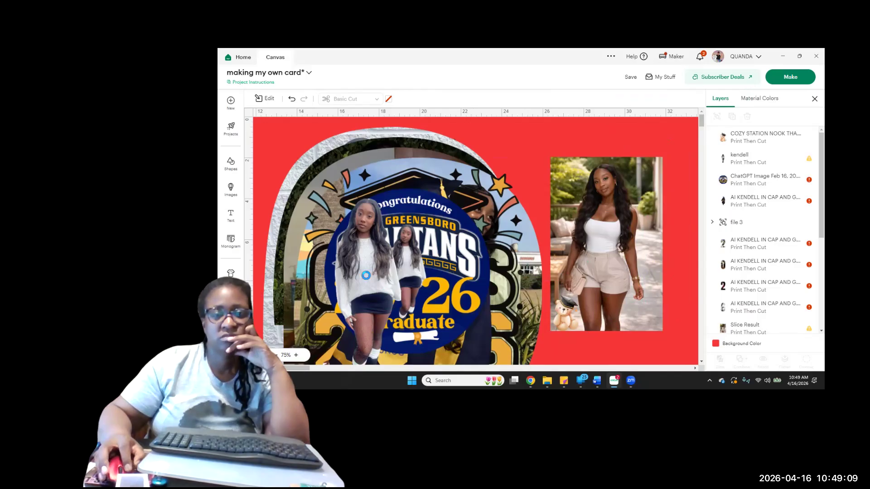
left_click(365, 274)
left_click_drag(366, 273, 505, 295)
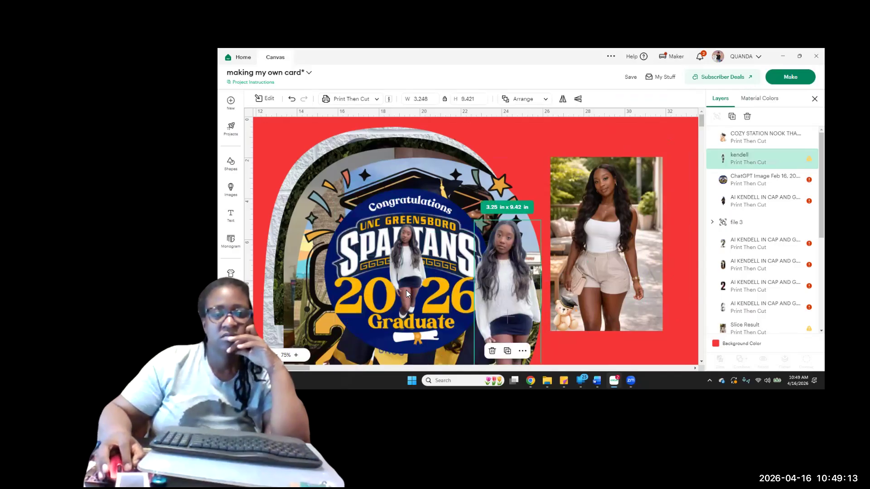
Move the Congratulations Spartans 2026 emblem down and left, and shrink it to about 3.8 x 3.8 in
left_click_drag(435, 240, 396, 285)
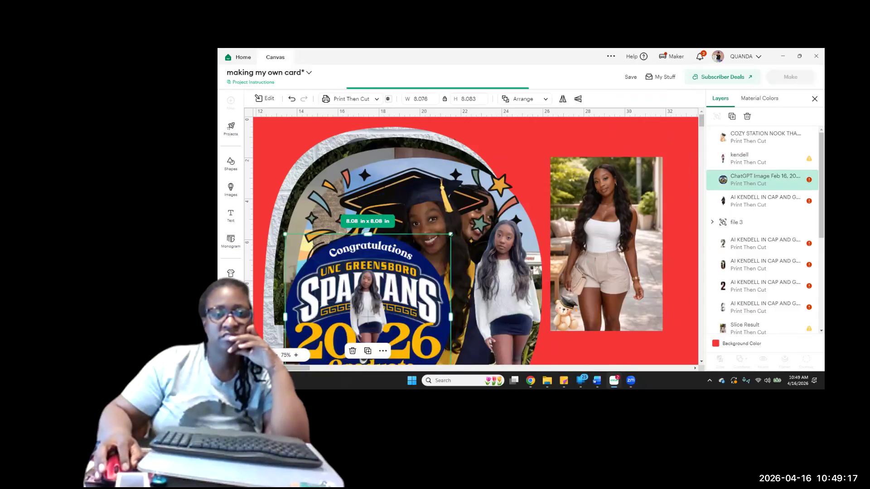
left_click_drag(450, 234, 416, 283)
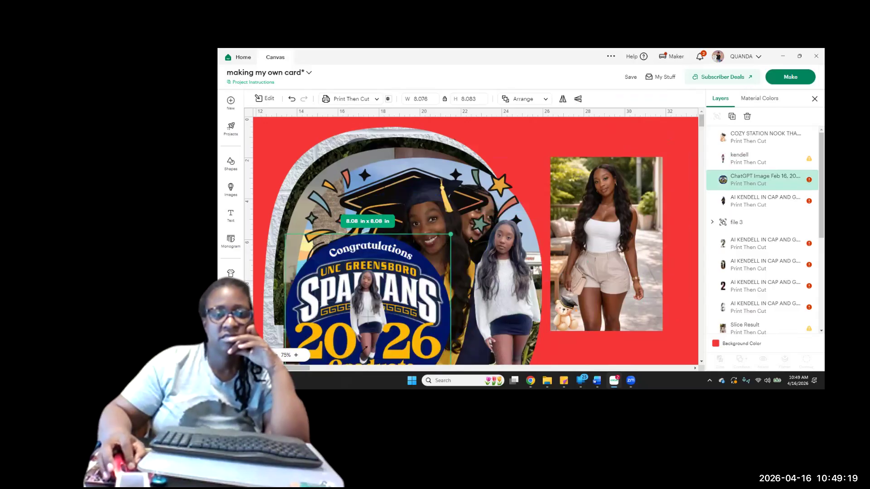
left_click_drag(365, 349, 350, 365)
left_click_drag(364, 320, 363, 322)
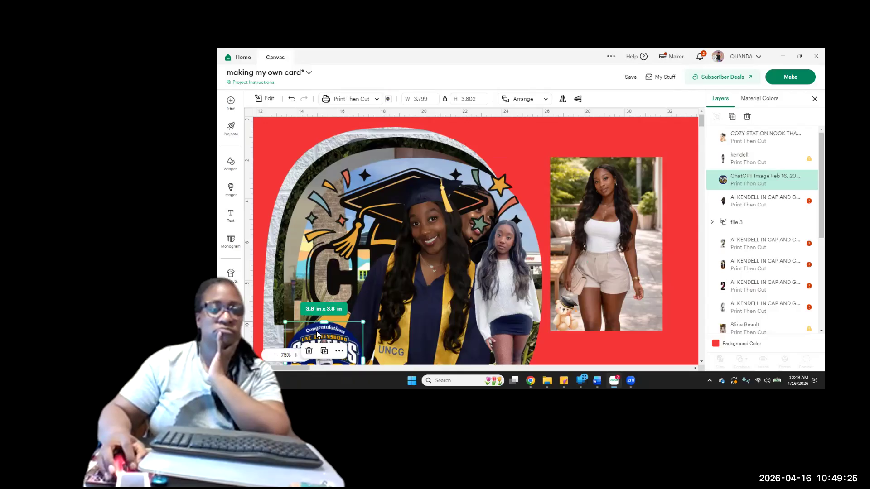
Move the Spartans 2026 emblem and the white-sweater cutout well away from the arch and the white-top photo
left_click_drag(329, 224, 743, 304)
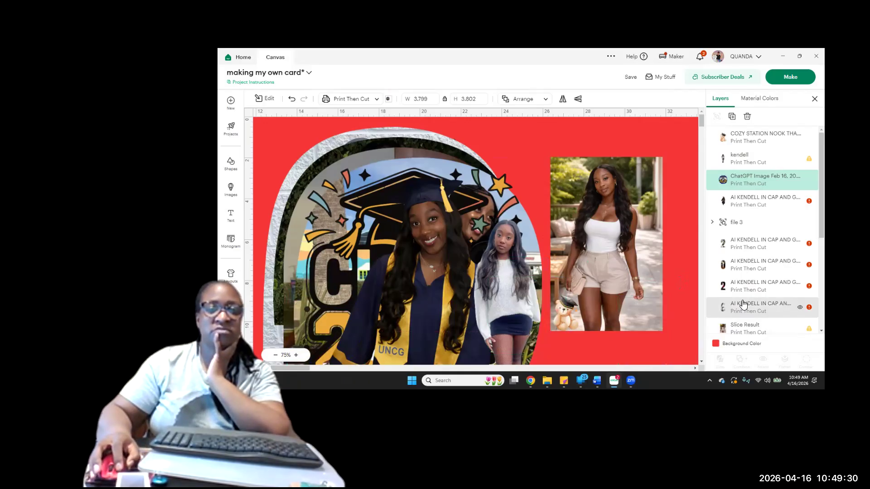
left_click(503, 285)
left_click_drag(501, 294, 758, 284)
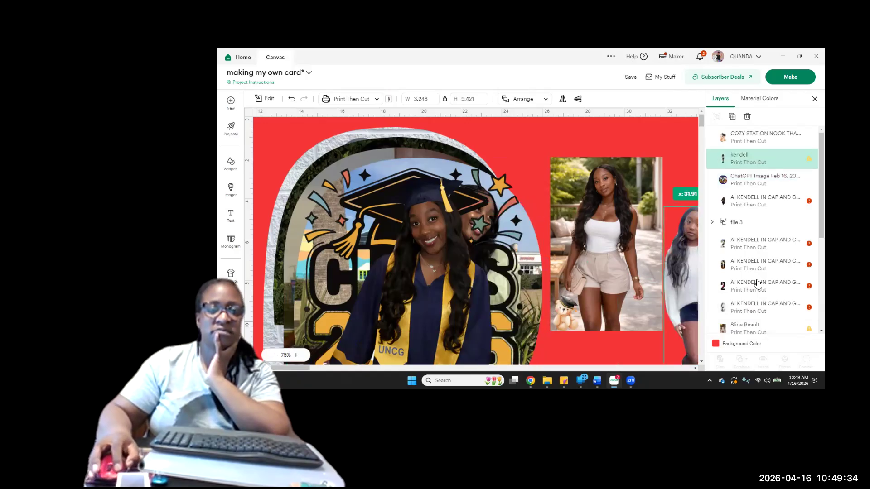
Delete the cap-and-gown cutout in front of the Class of 2026 graphic
left_click(458, 312)
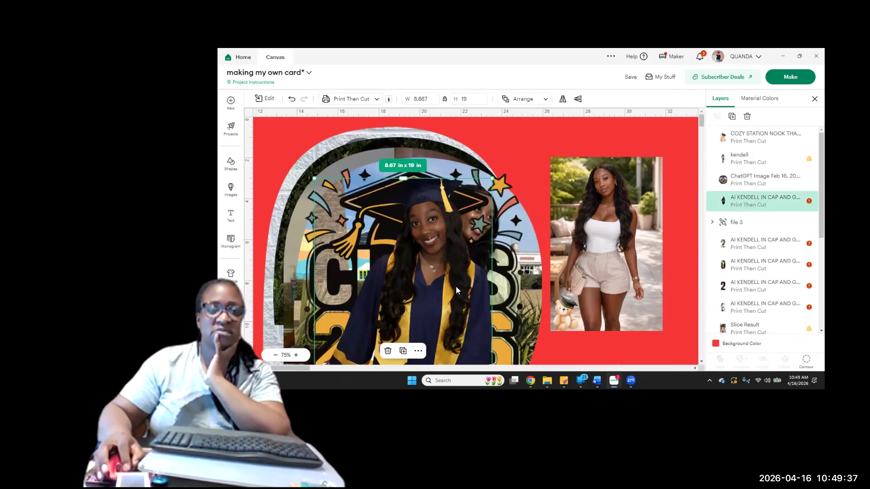
left_click_drag(478, 245, 484, 272)
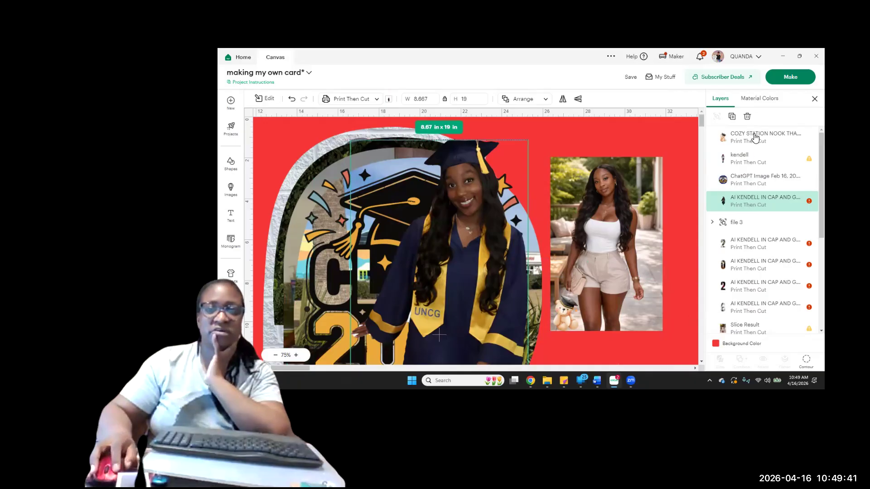
left_click(747, 116)
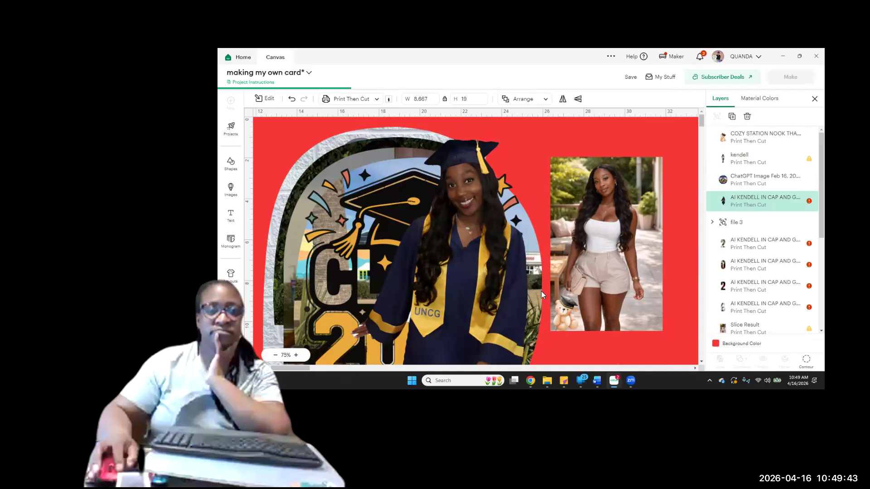
Move the Class of 2026 graphic onto the lower part of the white-top photo and shrink it to about 0.98 x 0.99 in
left_click(519, 180)
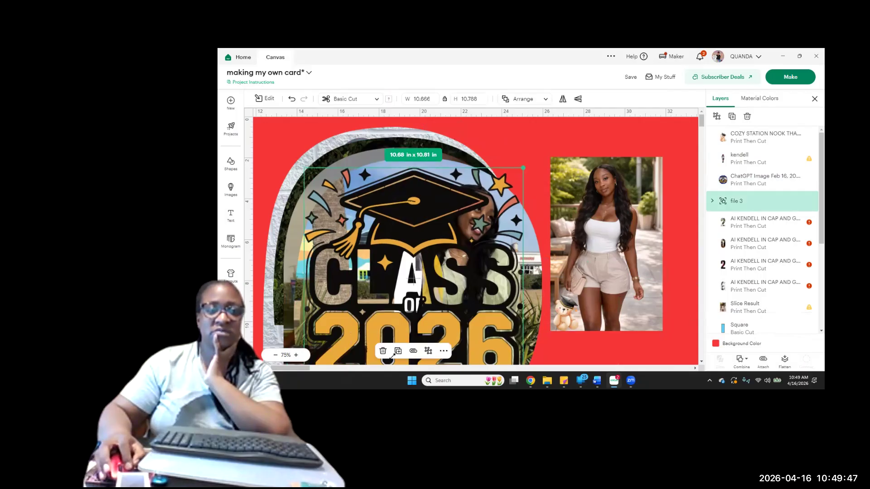
left_click_drag(523, 169, 393, 357)
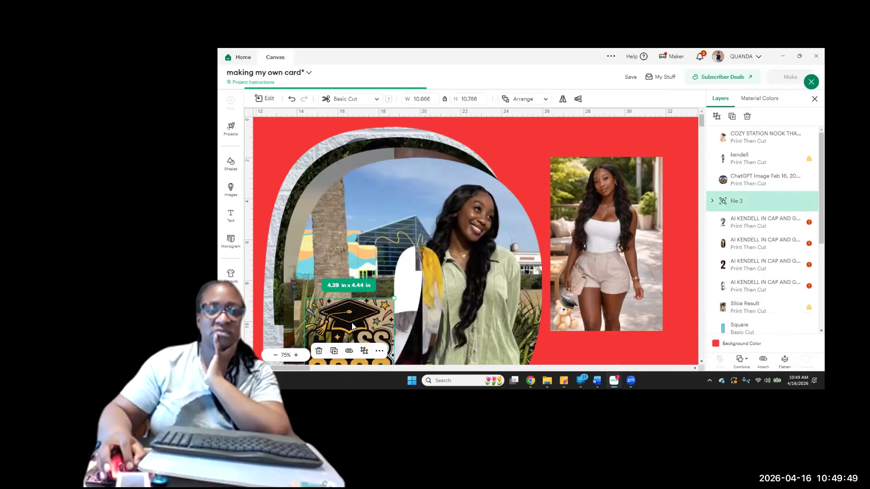
left_click_drag(358, 342, 632, 282)
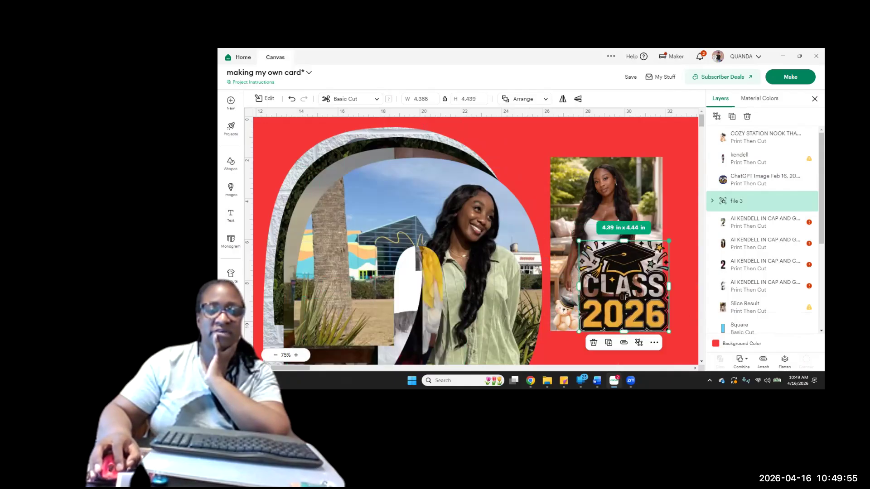
left_click_drag(669, 240, 639, 271)
left_click_drag(600, 340, 589, 323)
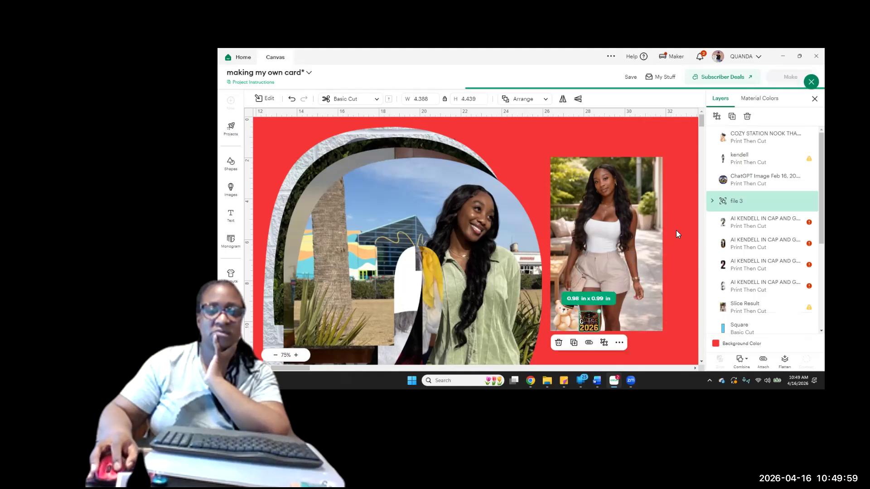
Place the Class of 2026 graphic in the white-top photo's lower-right corner
left_click_drag(598, 307, 651, 154)
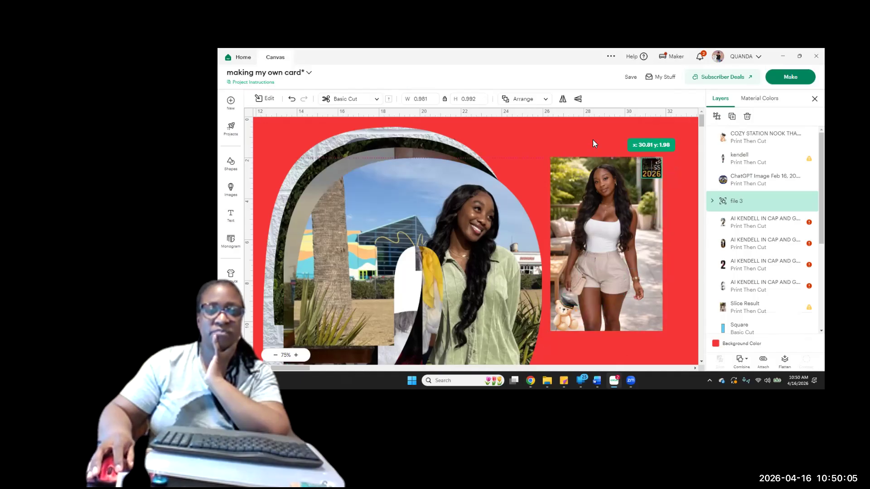
left_click(586, 165)
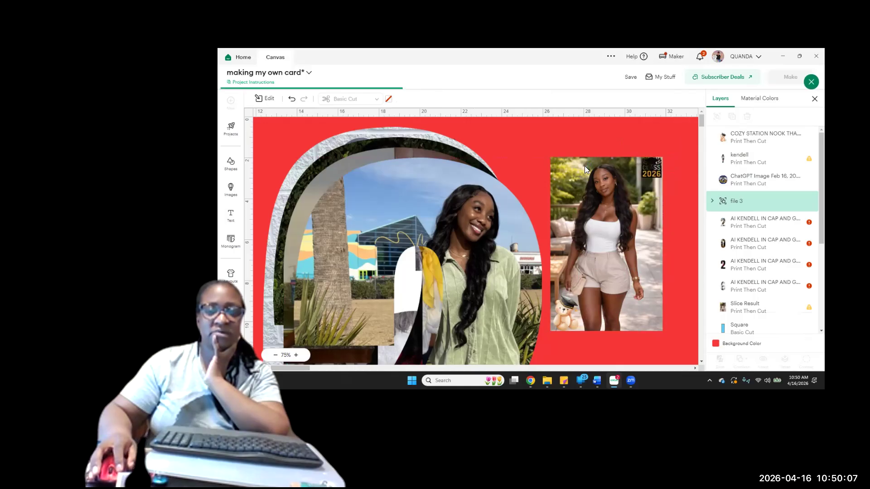
left_click(585, 166)
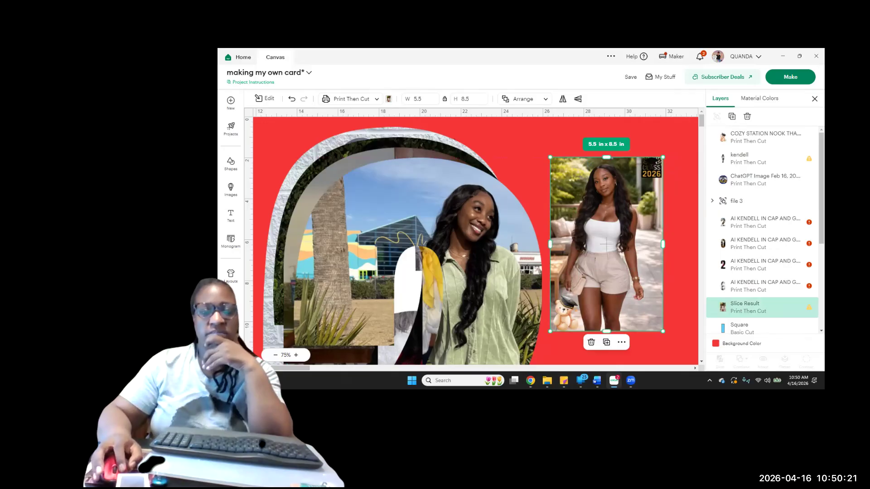
left_click_drag(657, 174, 656, 326)
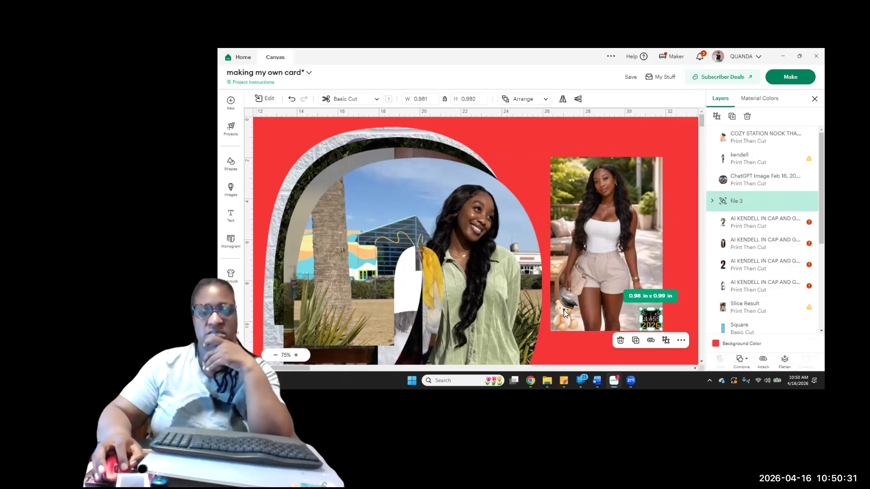
Shrink the graduation bear to about 0.87 x 1.25 in and move it up along the white-top photo's left edge
left_click_drag(564, 311, 571, 212)
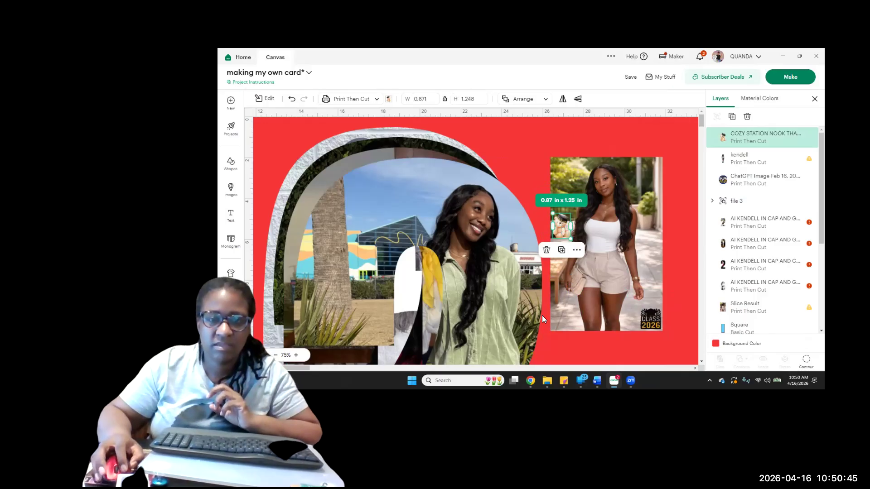
mouse_move(564, 231)
left_mouse_down()
mouse_move(574, 235)
mouse_move(563, 233)
left_mouse_up()
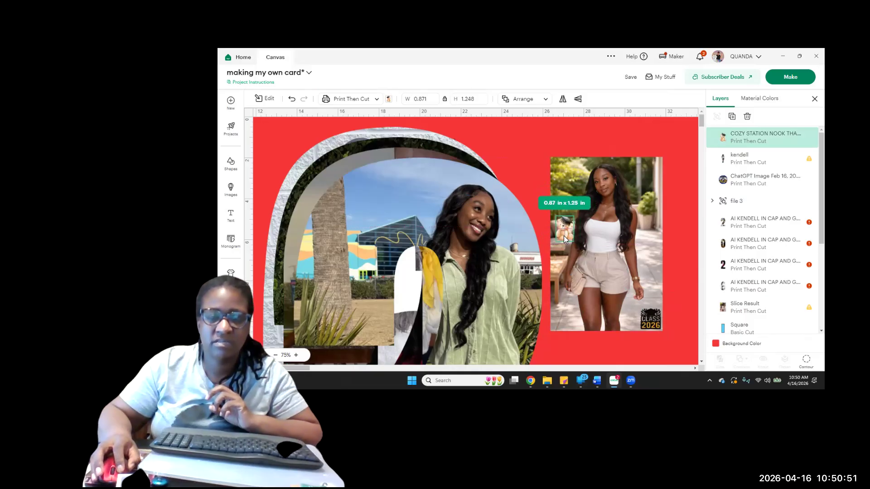
left_click(688, 222)
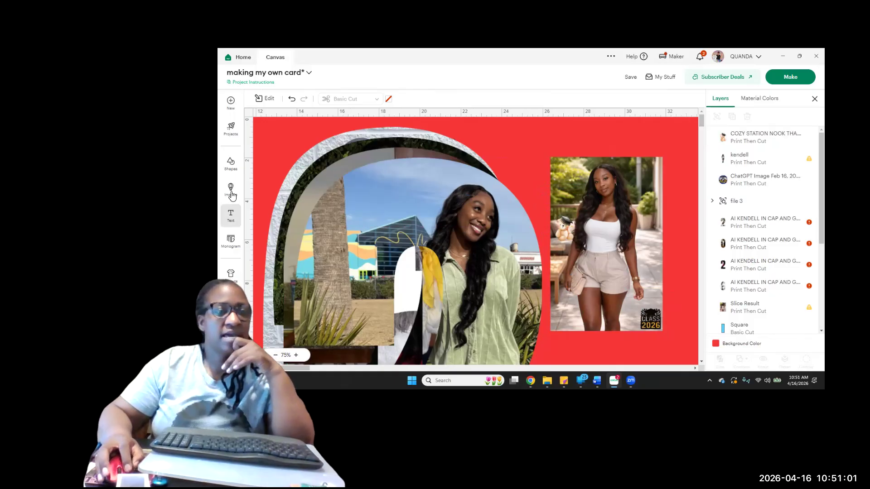
Add a text object containing the graduate's first name in Baby Boho Script
left_click(230, 215)
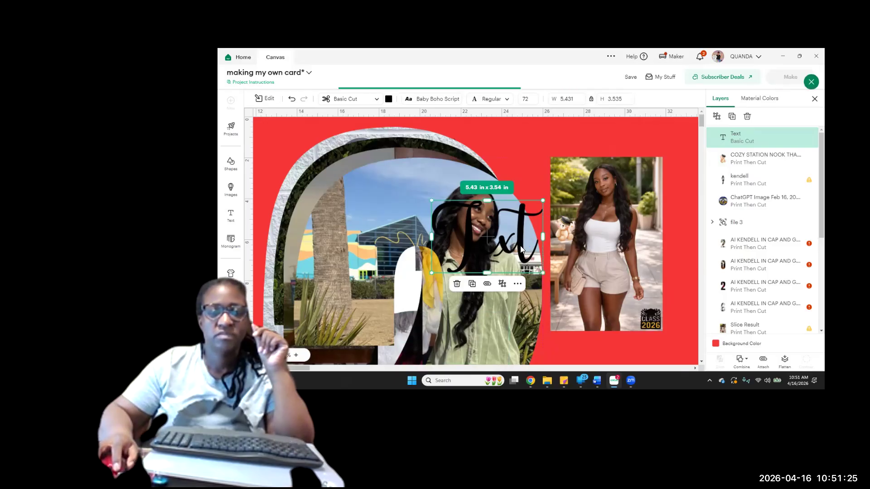
double_click(524, 232)
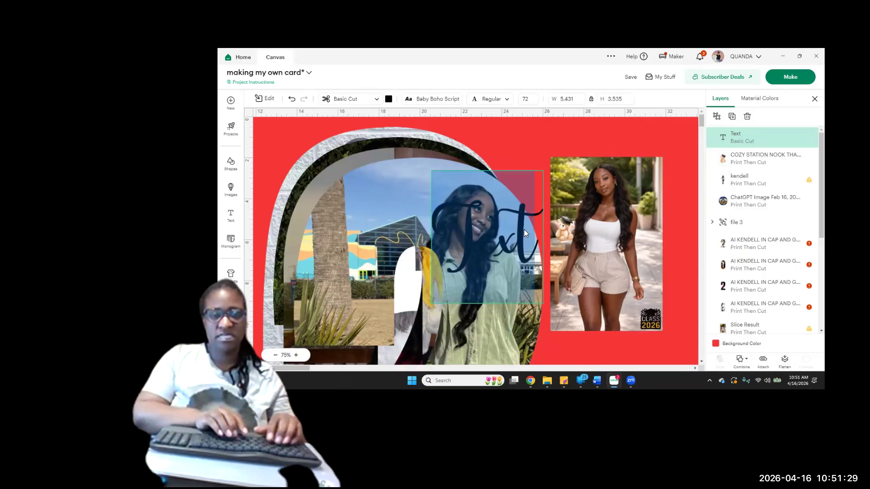
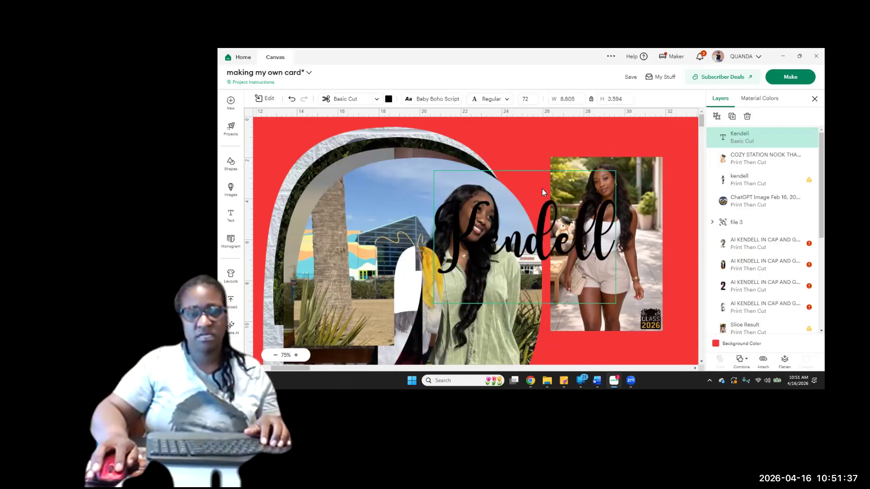
Duplicate the first-name text and replace the copy's wording with the graduate's surname
left_click(733, 117)
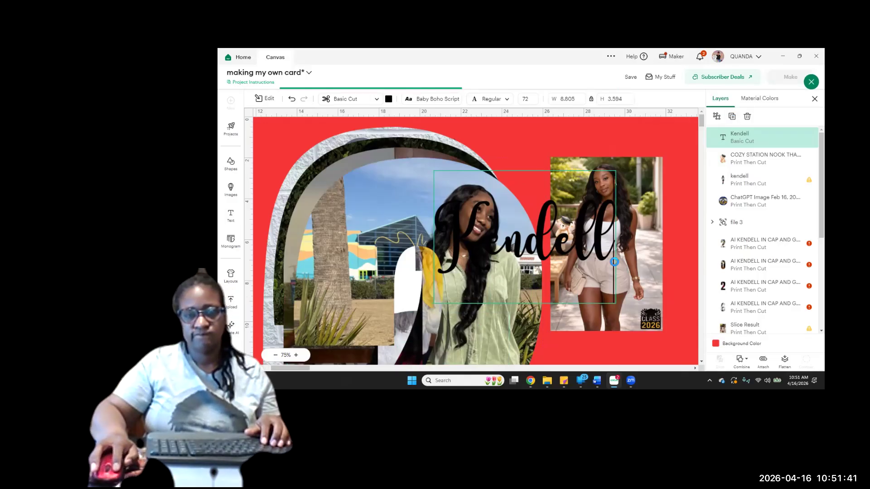
double_click(544, 259)
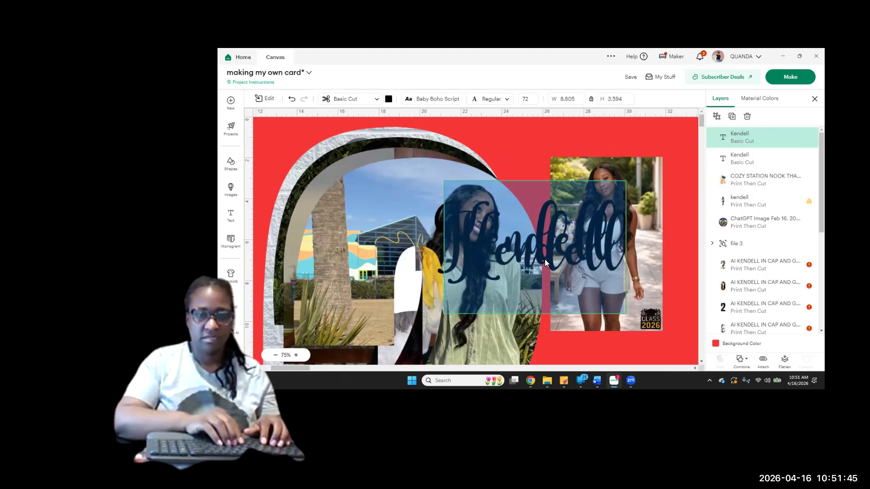
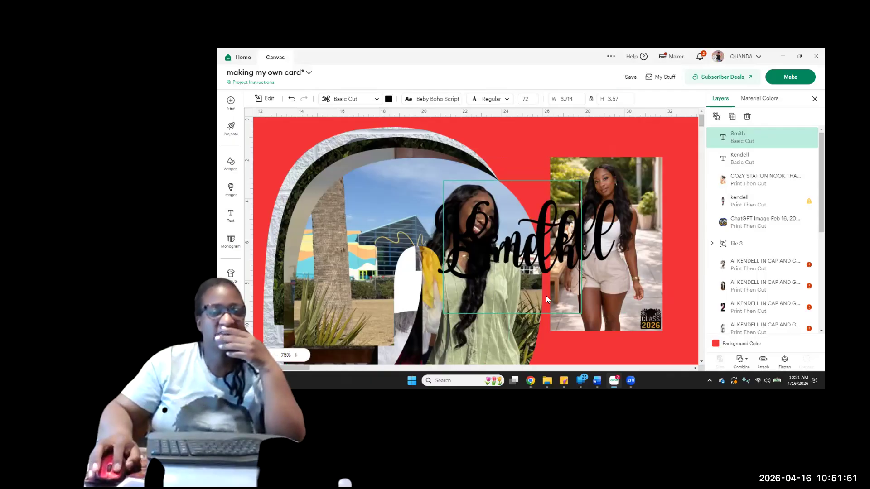
Change the surname's font to Book Antiqua and move it beneath the first name
left_click(431, 99)
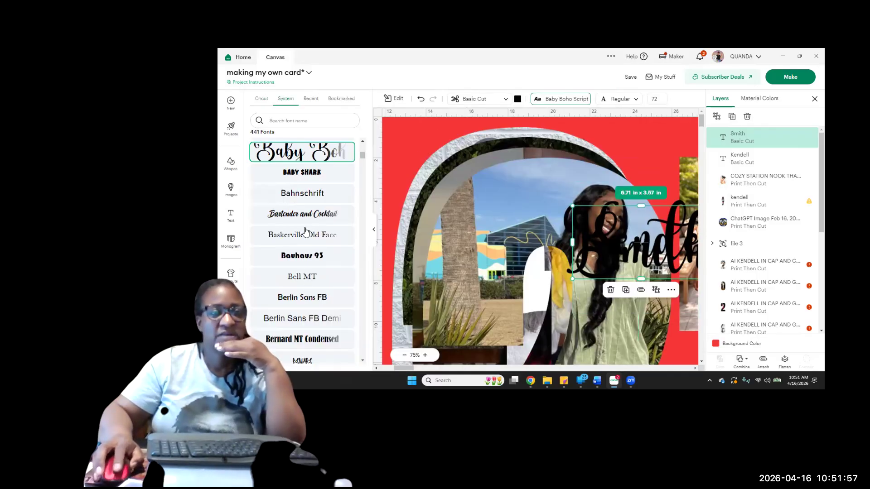
scroll(310, 284, "down", 8)
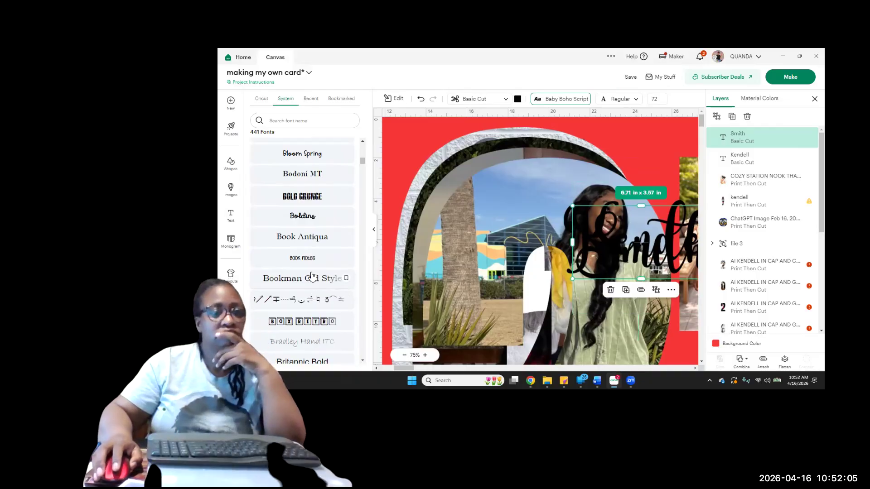
left_click(302, 241)
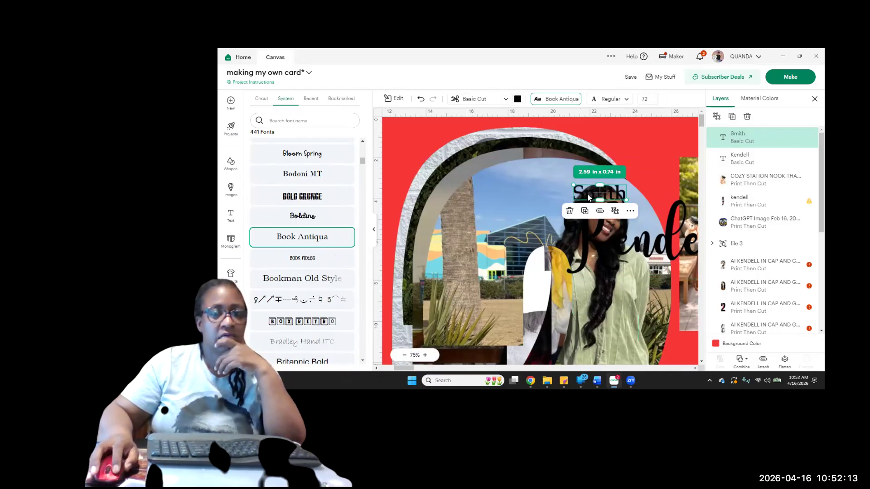
left_click_drag(588, 194, 643, 274)
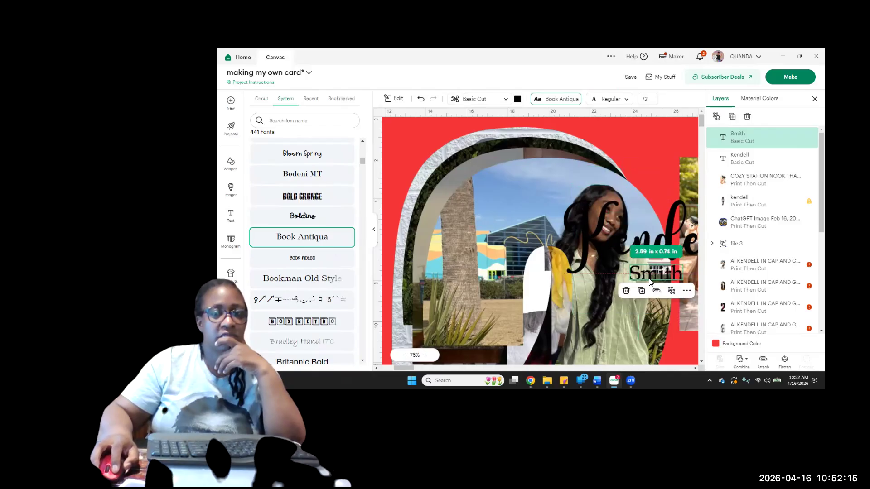
left_click(374, 232)
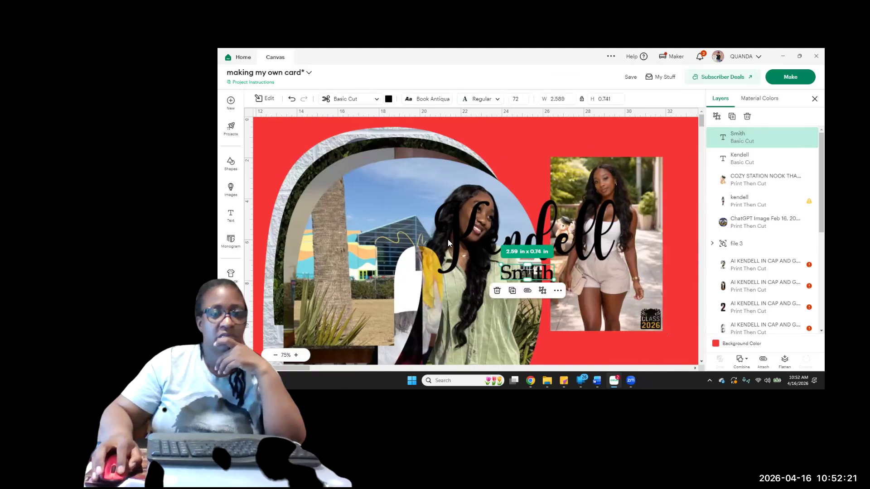
Shrink the first-name text to about 3.5 x 1.43 in and place it over the lower-left part of the white-top photo
left_click_drag(459, 237, 565, 288)
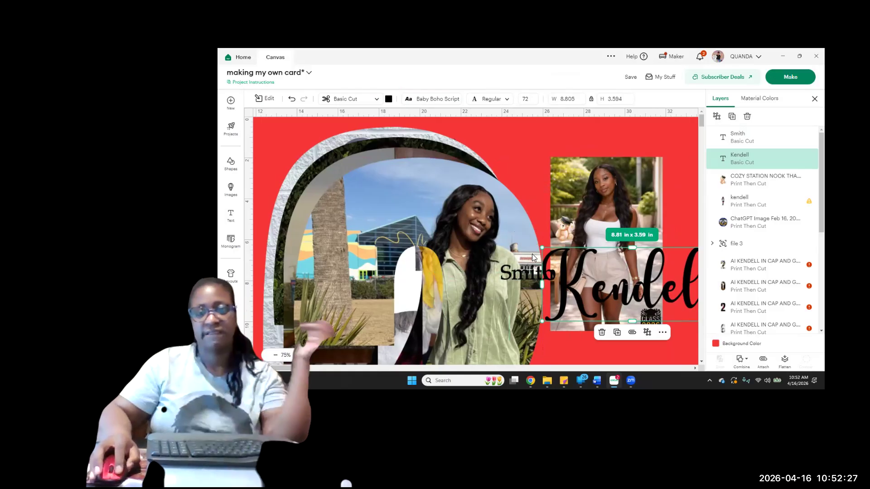
left_click_drag(540, 247, 650, 292)
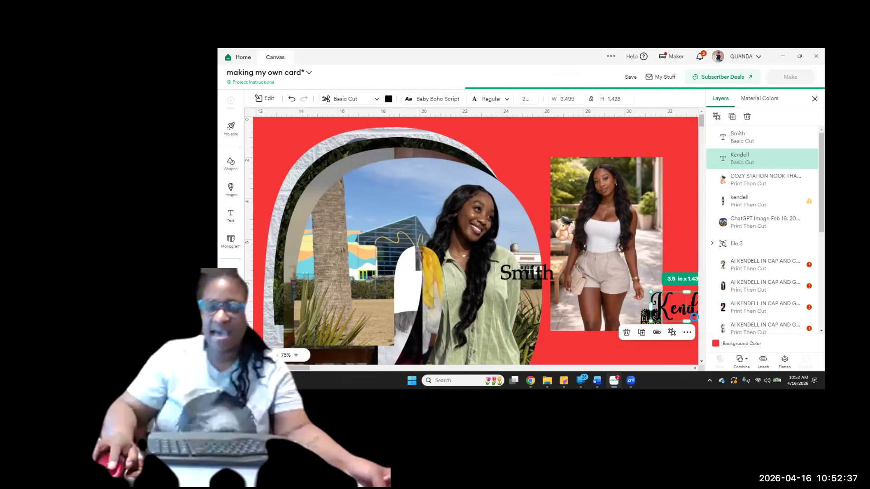
left_click_drag(686, 309, 587, 301)
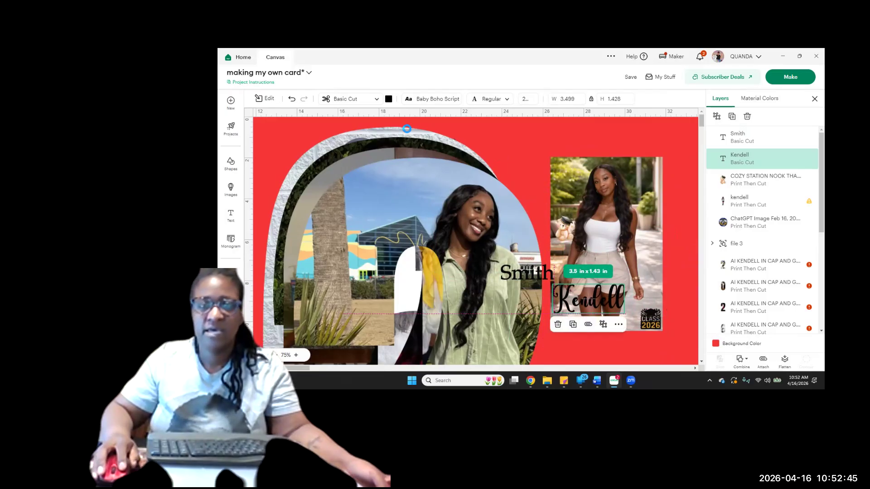
Color the first-name text navy blue and the surname text yellow
left_click(388, 100)
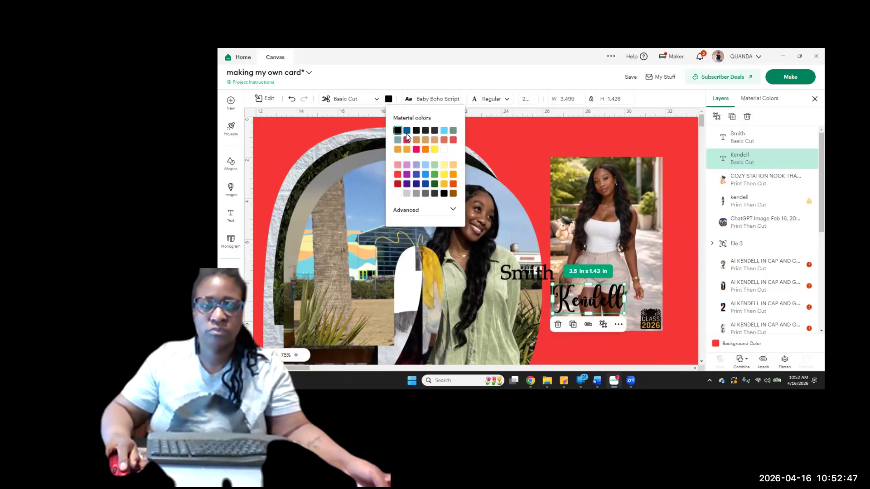
left_click(416, 184)
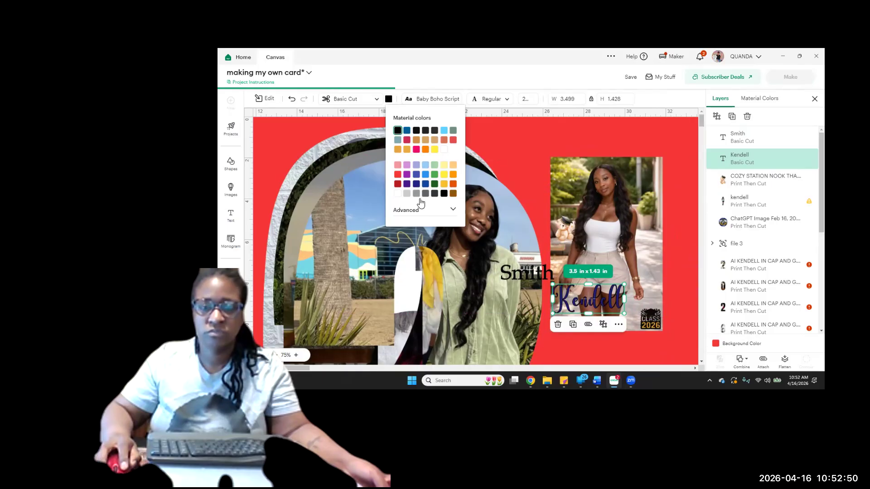
left_click(508, 278)
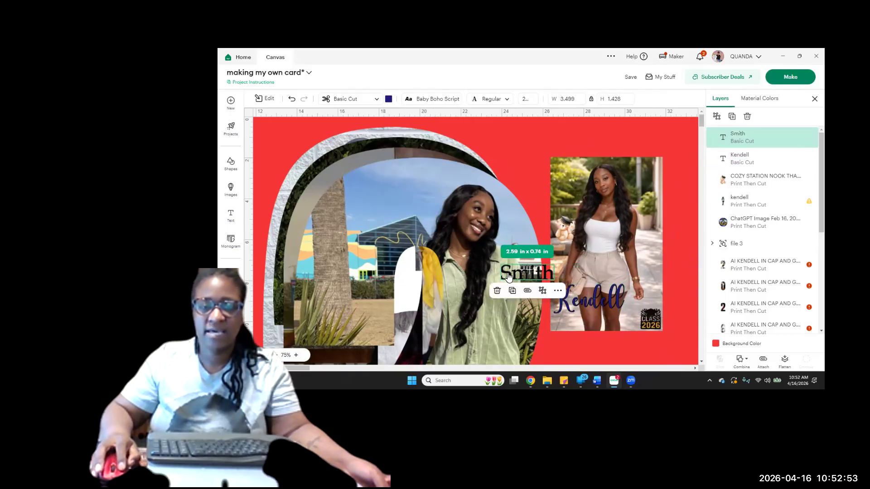
left_click(388, 100)
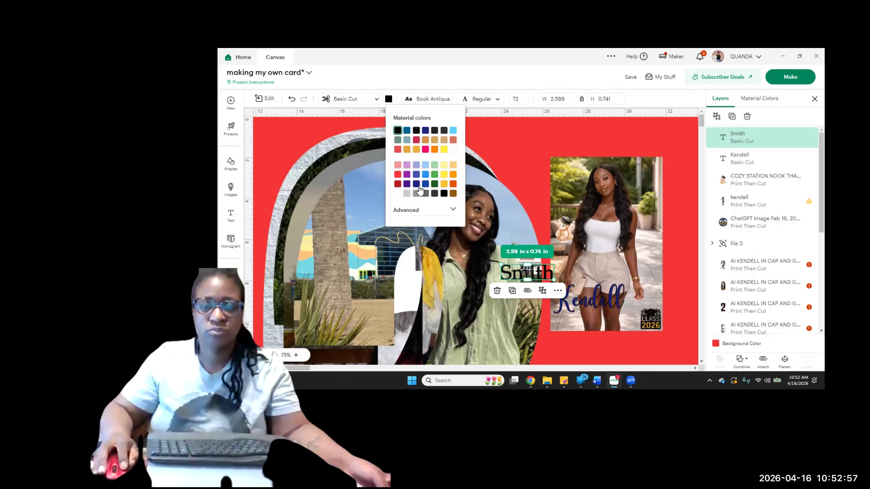
left_click(444, 151)
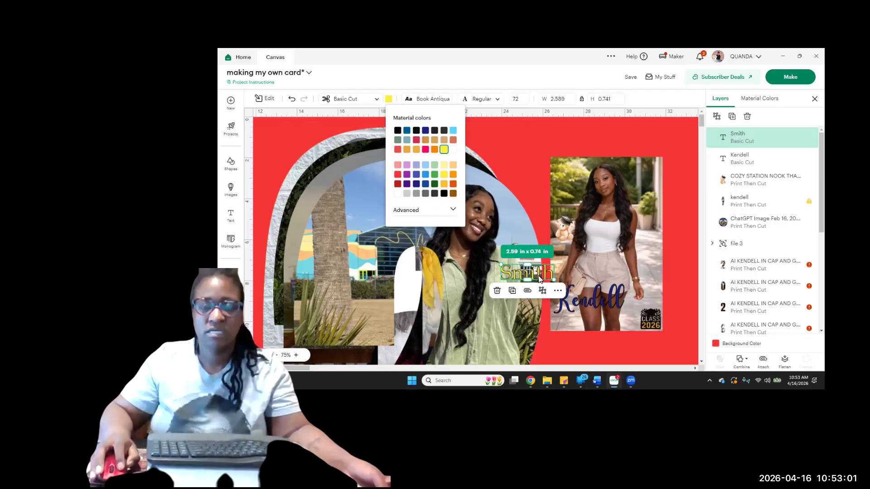
Place the surname below the first name beside the Class 2026 graphic, and flatten each name separately into a Print Then Cut layer
left_click_drag(540, 280, 617, 326)
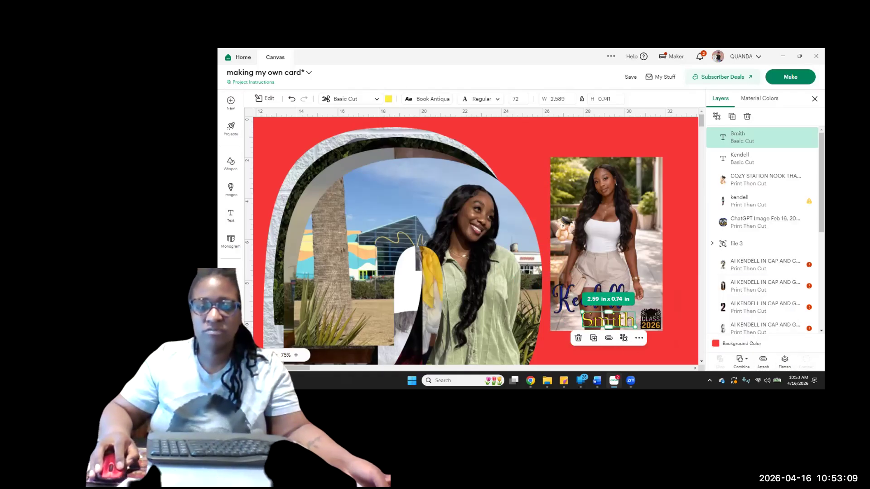
left_click(569, 296)
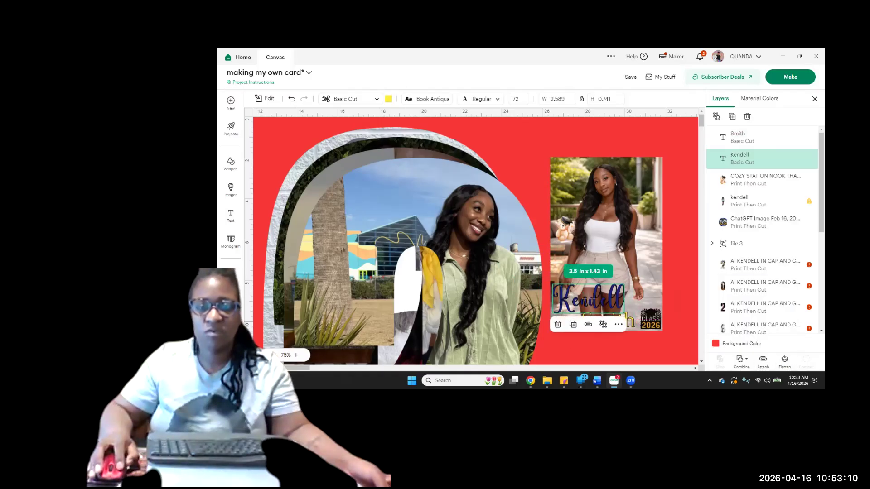
left_click(786, 360)
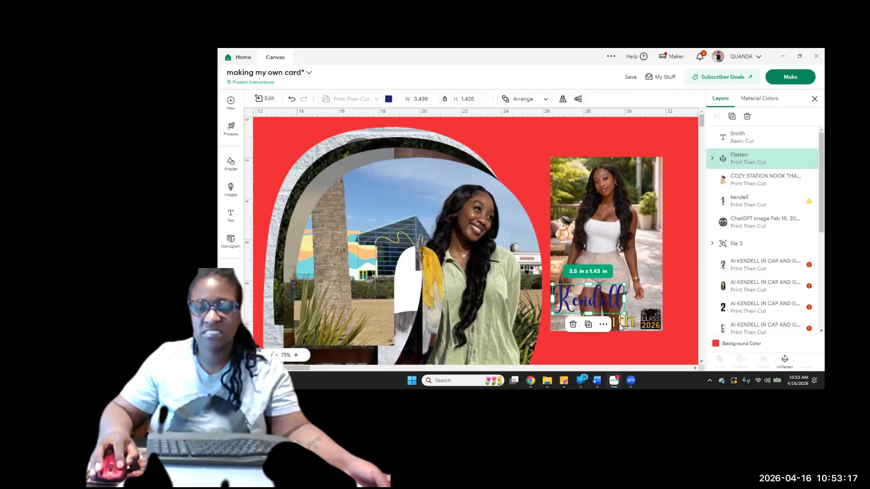
left_click(618, 323)
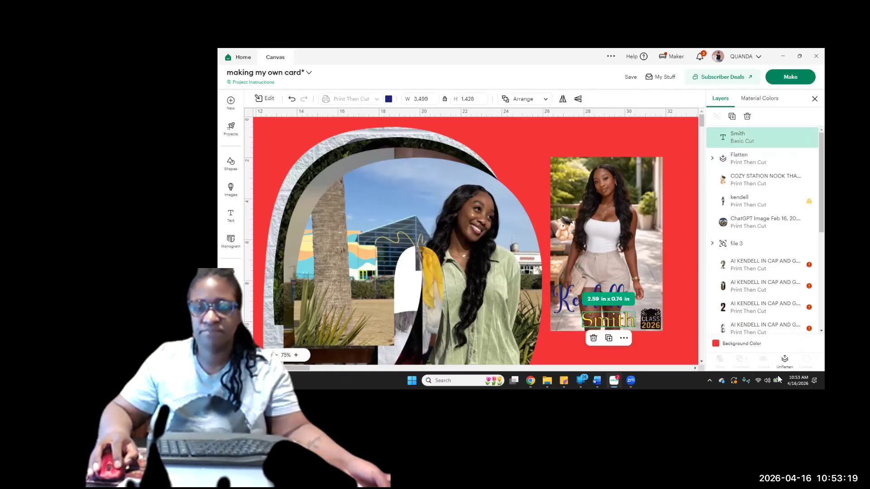
left_click(783, 361)
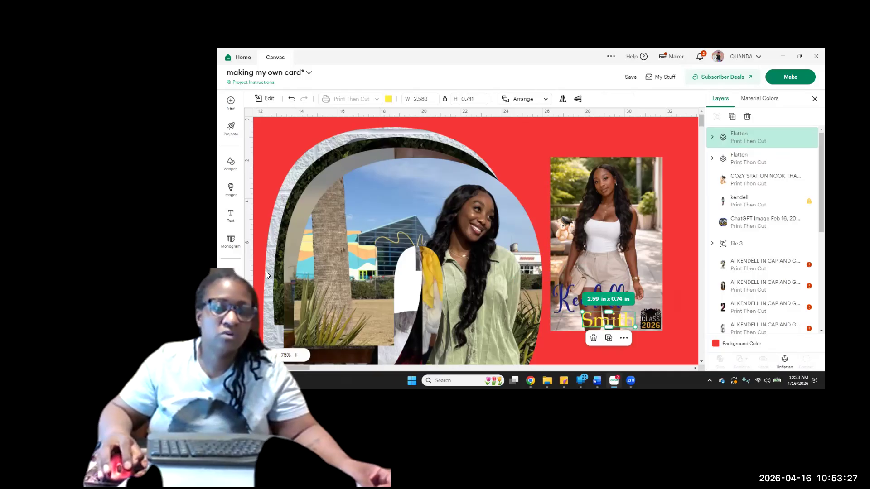
Shift the surname slightly left and down to the photo's bottom edge, and lower the first name so it overlaps the surname
left_click(296, 356)
left_click(297, 355)
left_click(297, 355)
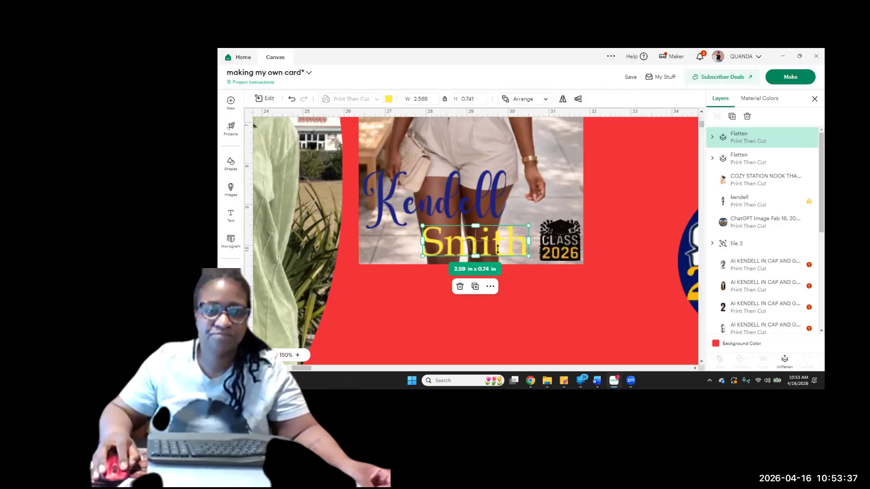
left_click_drag(524, 239, 512, 238)
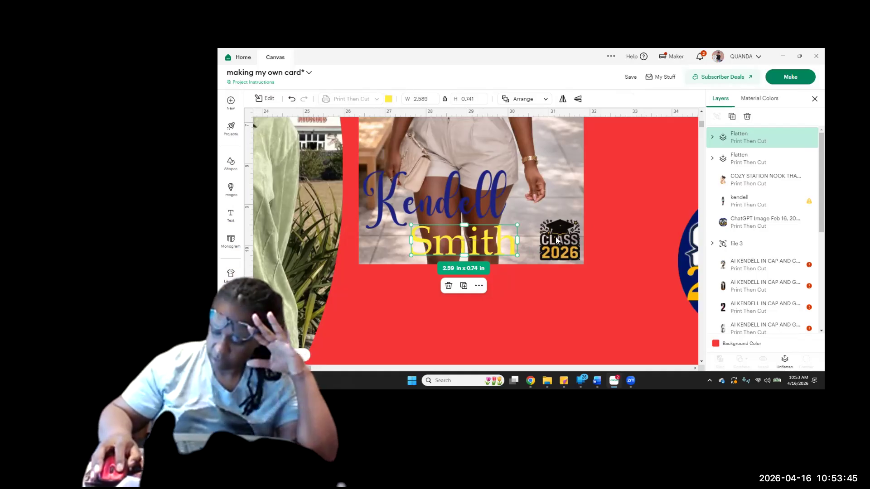
left_click_drag(486, 249, 494, 260)
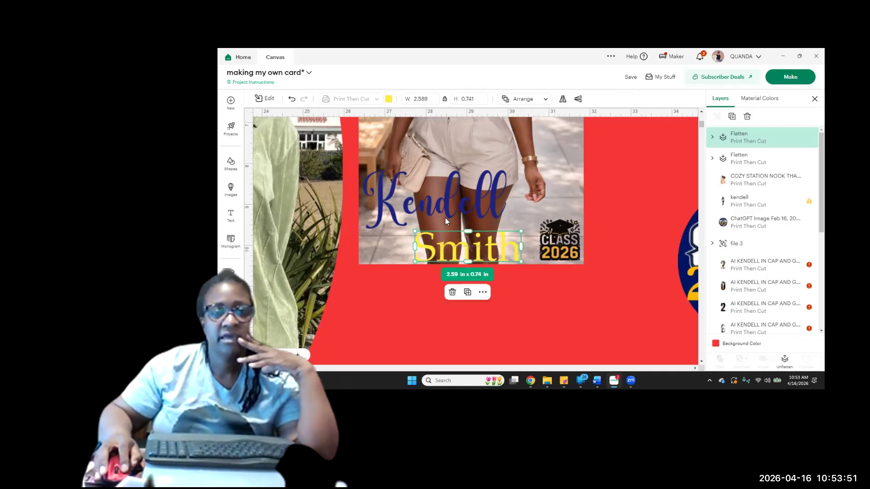
left_click_drag(445, 216, 441, 233)
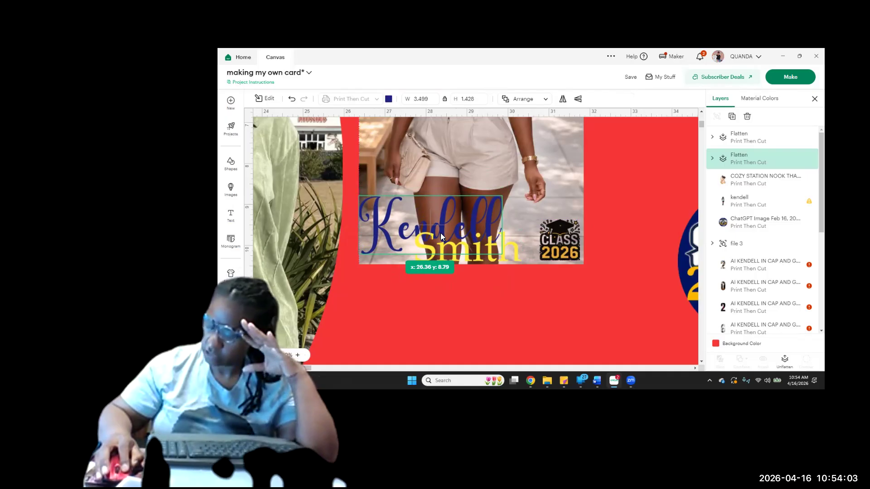
left_click_drag(441, 233, 438, 232)
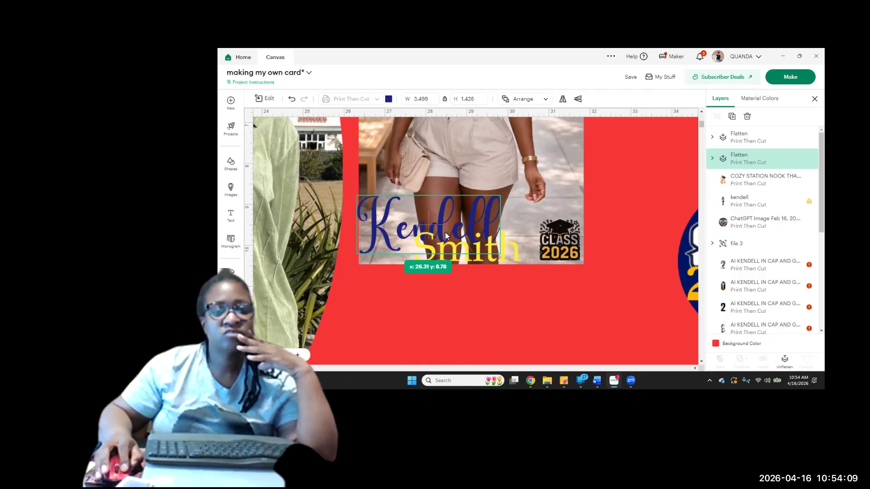
left_click_drag(444, 235, 438, 232)
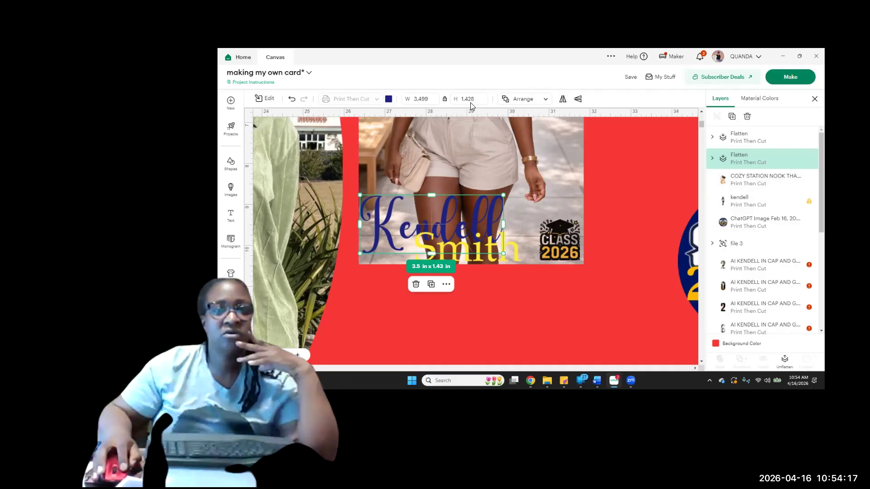
Try to add a 0.1 in offset with rounded corners around the flattened first name
left_click(268, 97)
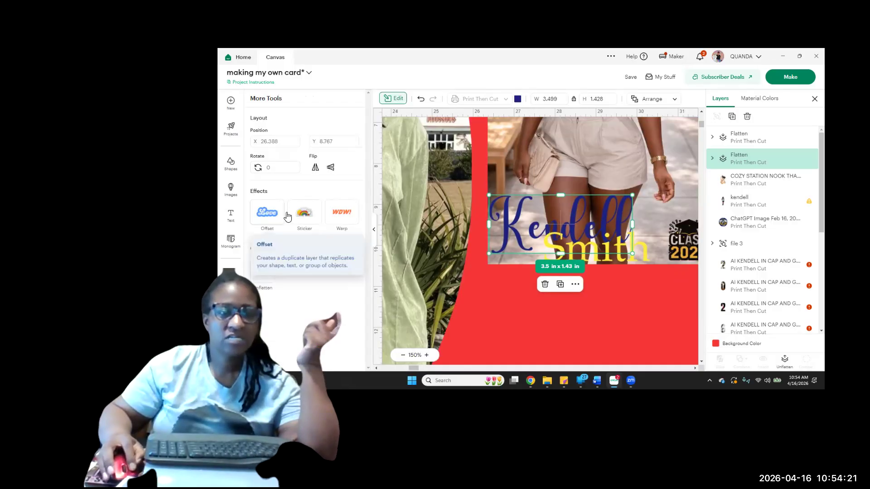
left_click(269, 211)
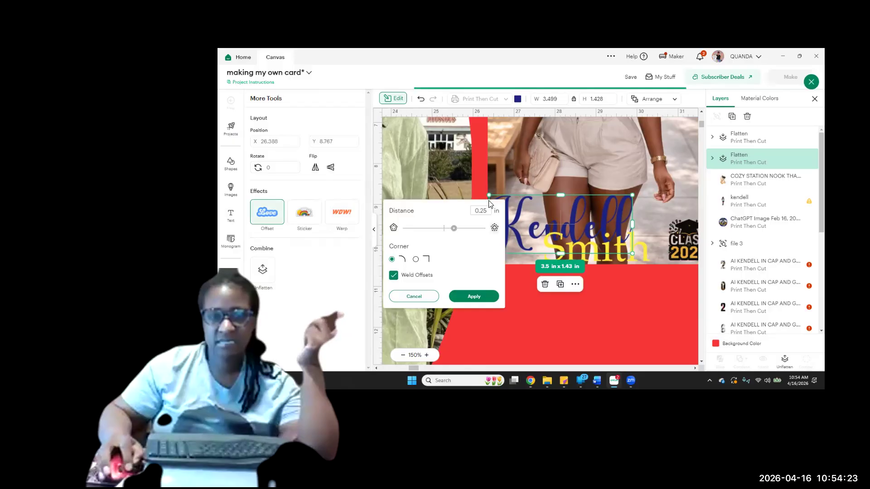
double_click(483, 210)
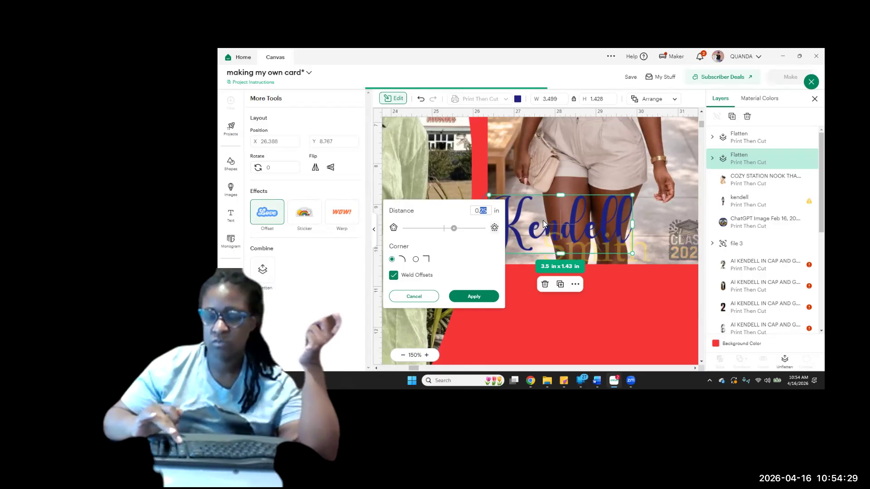
type("1")
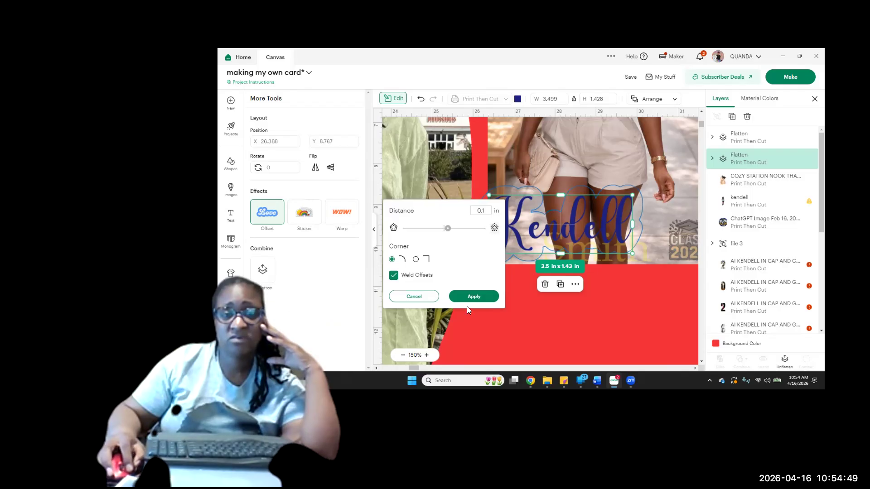
left_click(427, 300)
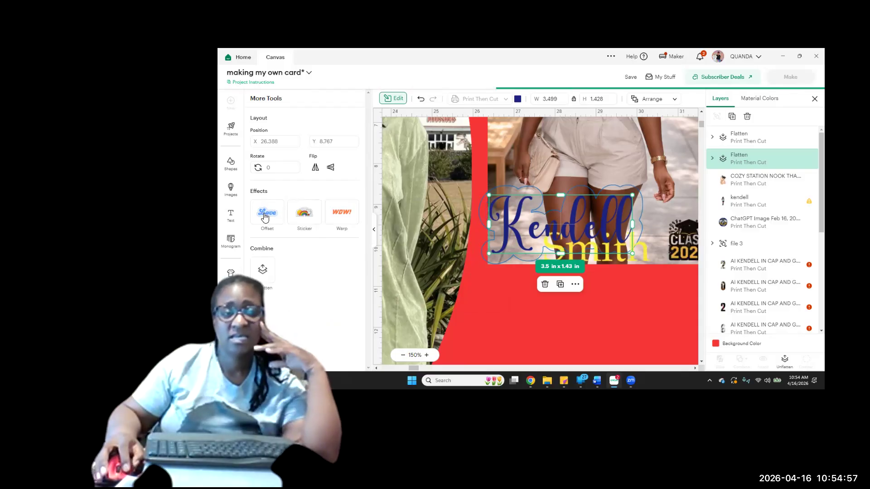
left_click(265, 217)
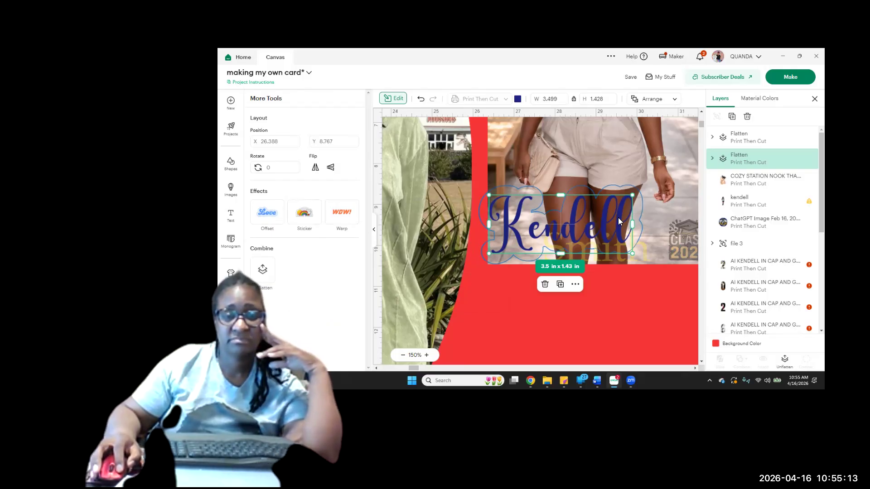
left_click(268, 213)
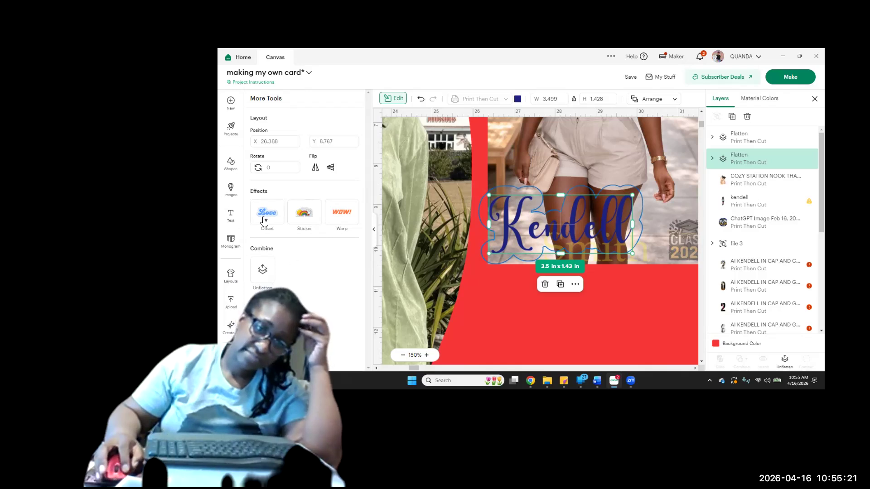
left_click(282, 213)
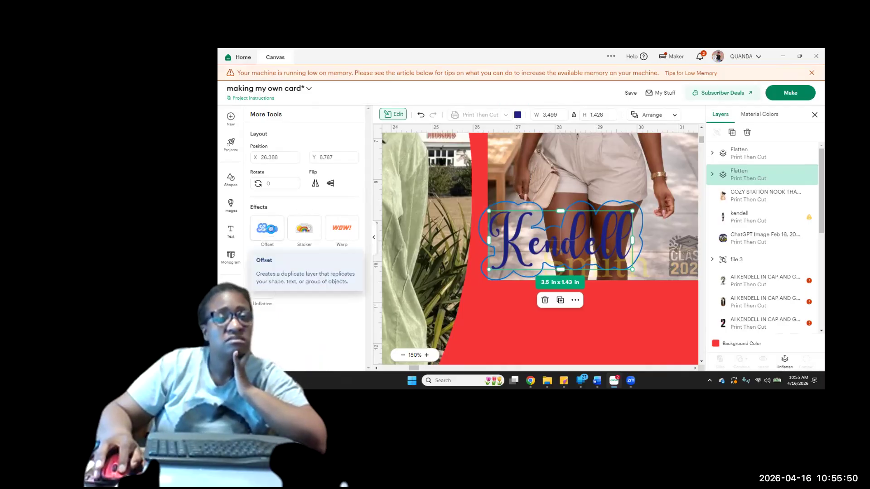
left_click(270, 229)
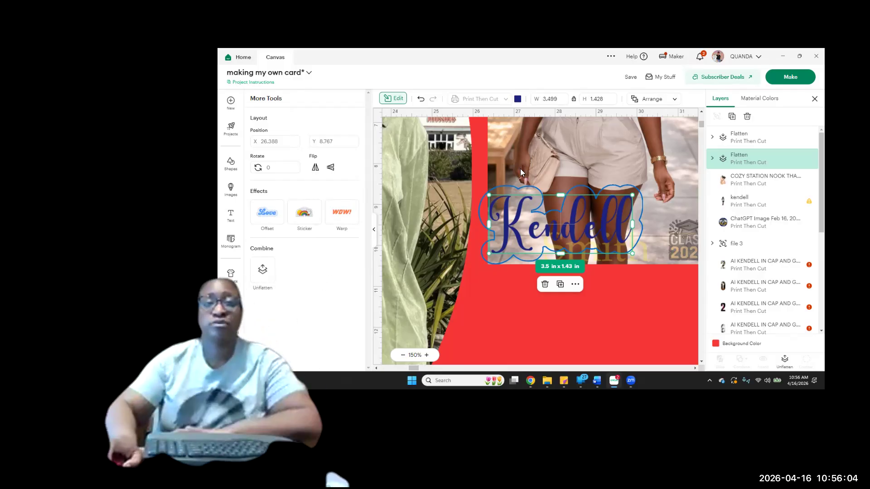
Save the card project under its existing name
scroll(588, 170, "up", 1)
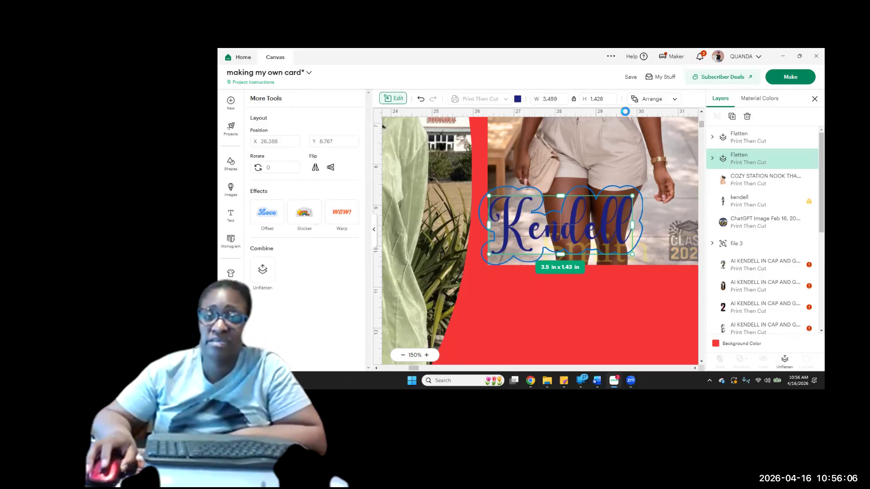
scroll(597, 118, "up", 5)
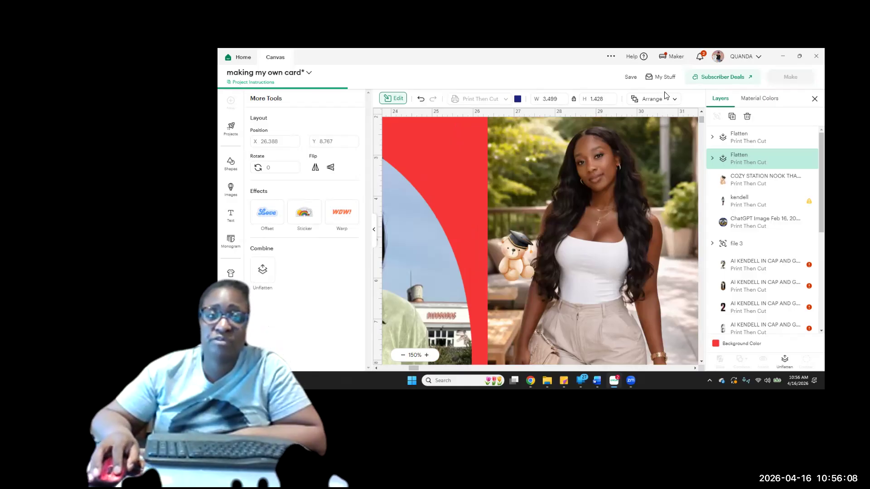
left_click(630, 77)
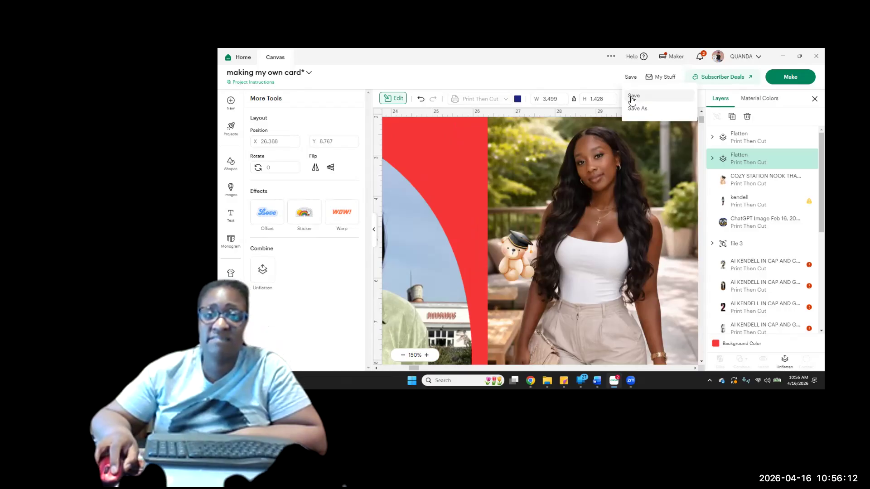
left_click(633, 96)
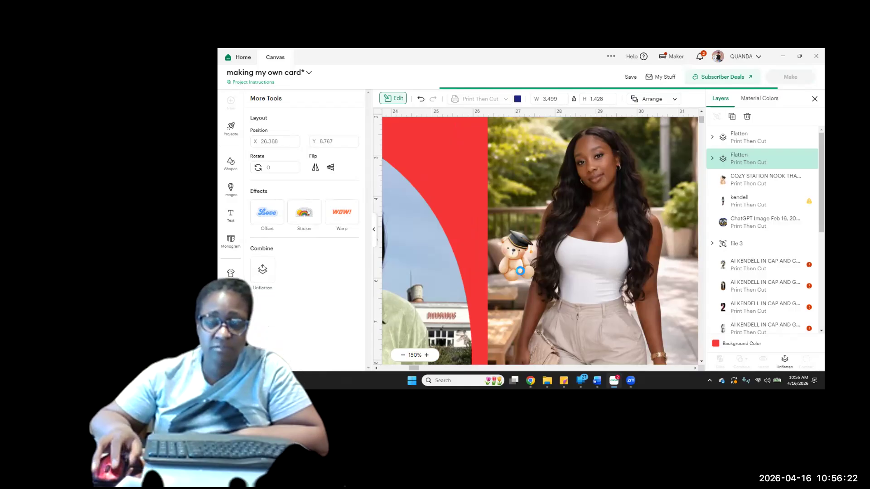
Nudge the graduation bear slightly left on the white-top photo
left_click(519, 270)
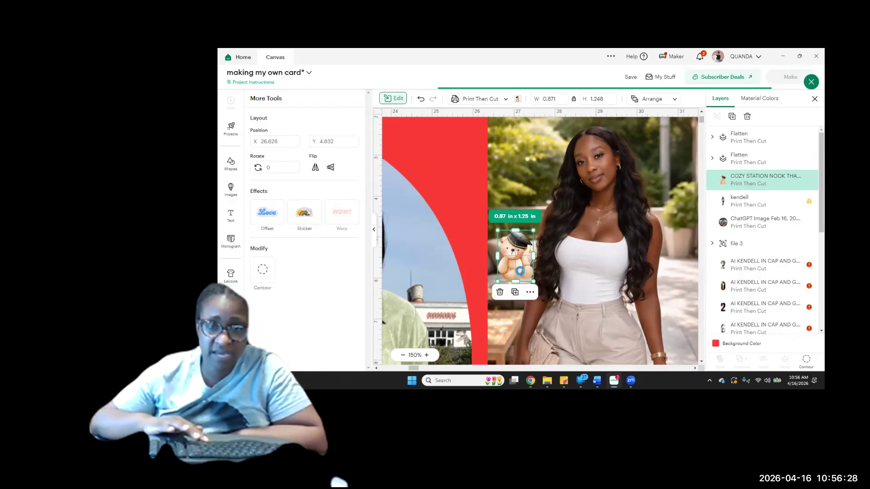
key("Left")
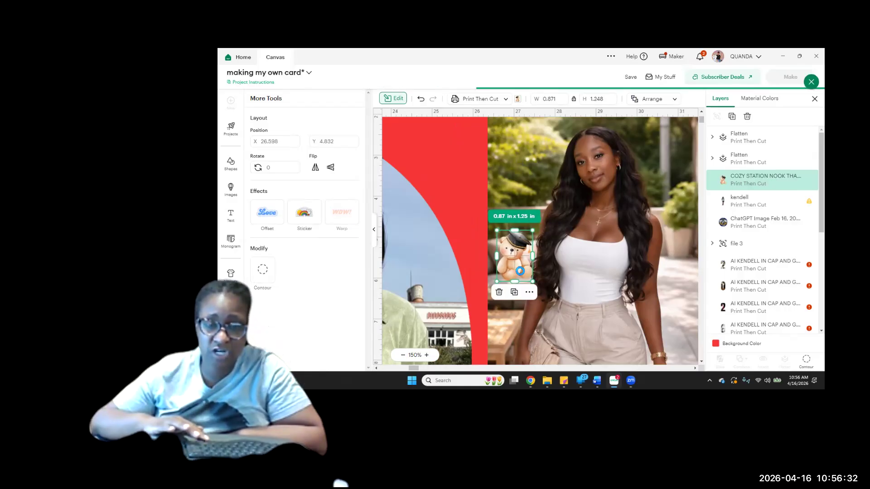
key("Left")
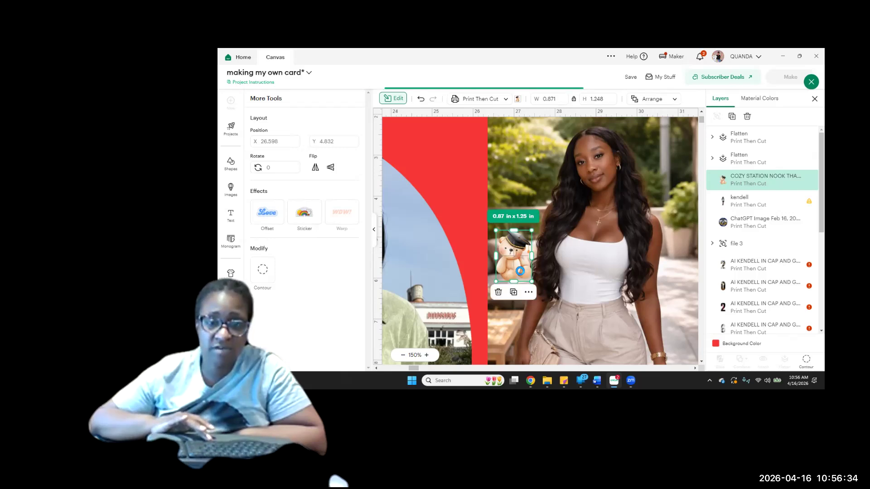
Move the graduation bear further left in small increments until it sits against the white-top photo's left edge
key("Left")
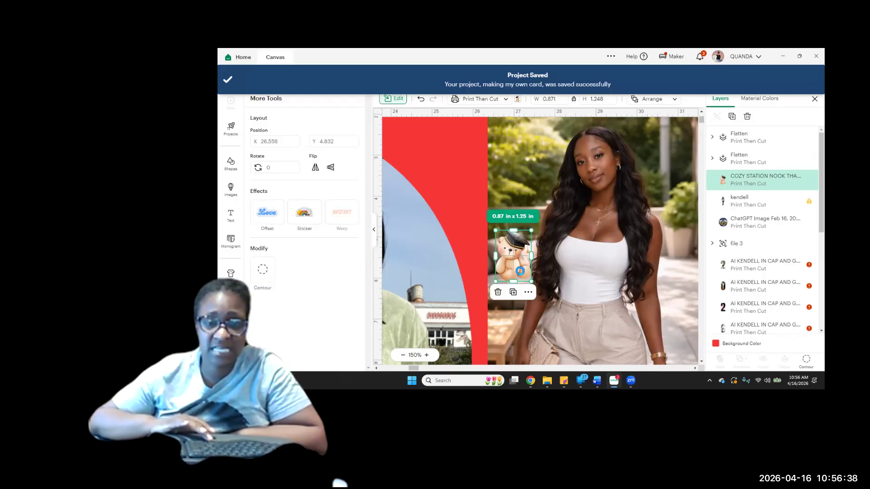
key("Left")
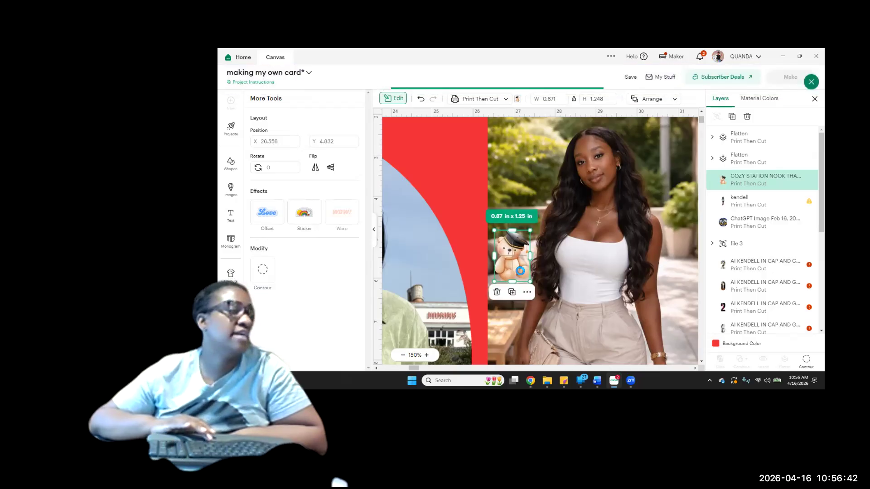
key("Left")
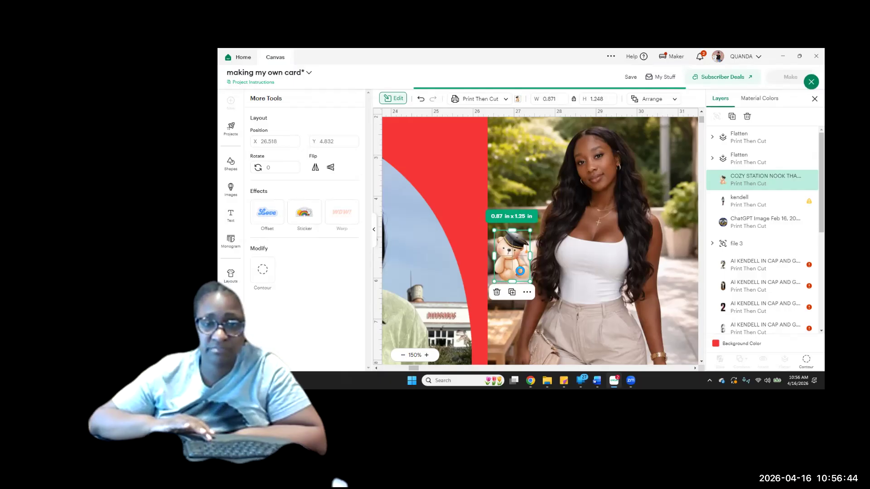
key("Left")
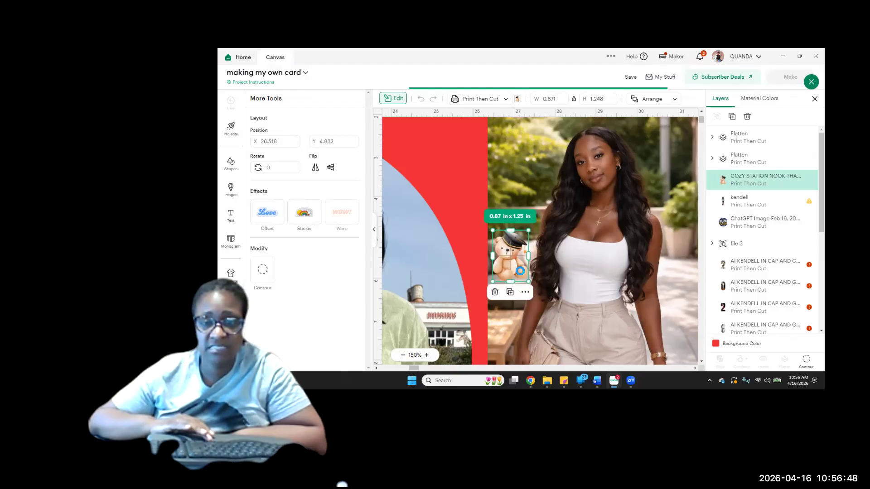
key("Left")
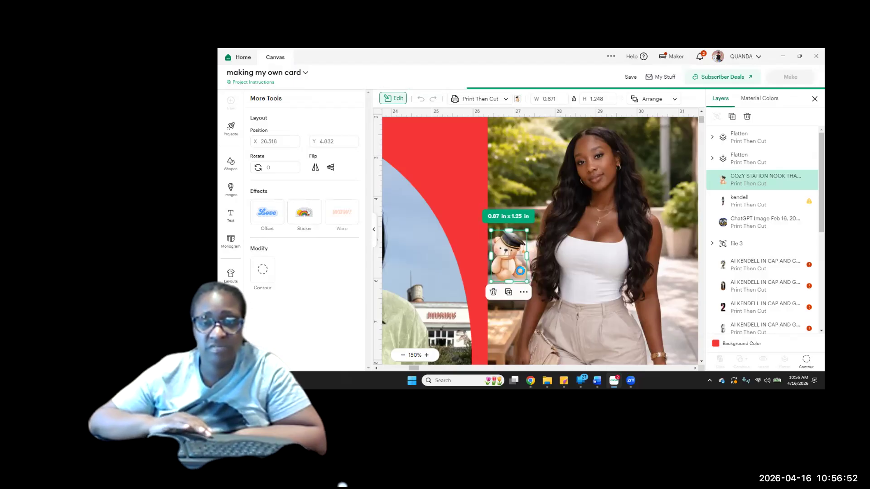
key("Left")
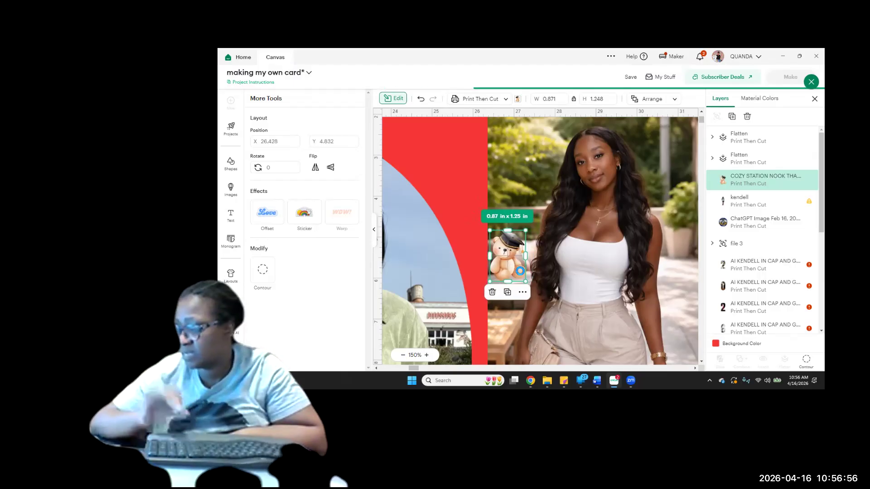
key("Left")
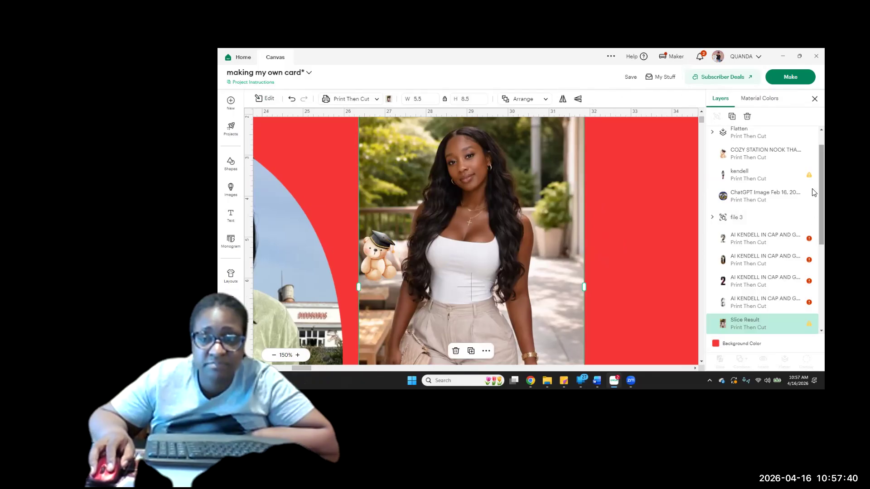
Select the flattened blue first name at the bottom of the white-top photo and open its editing tools
scroll(752, 167, "up", 1)
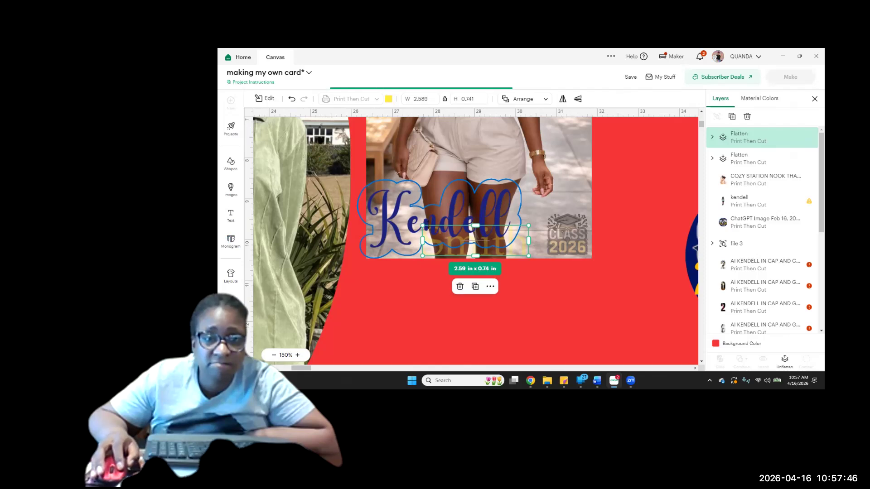
left_click(761, 163)
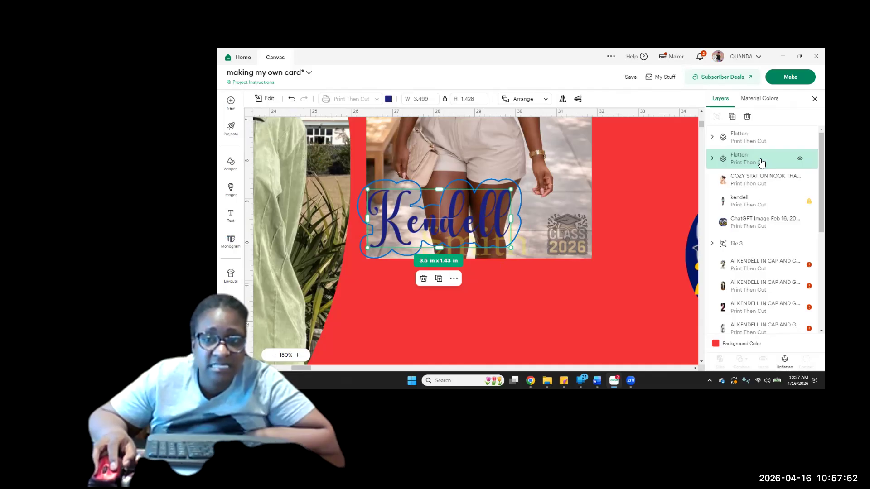
left_click(749, 136)
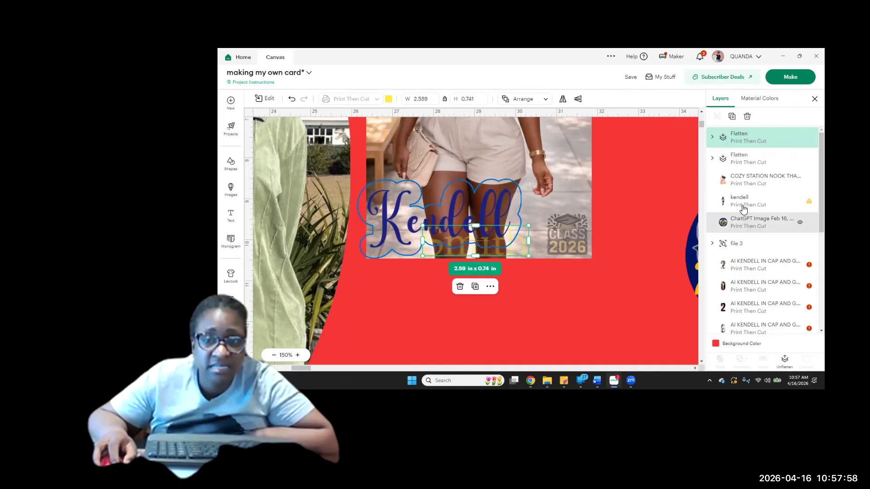
left_click(739, 164)
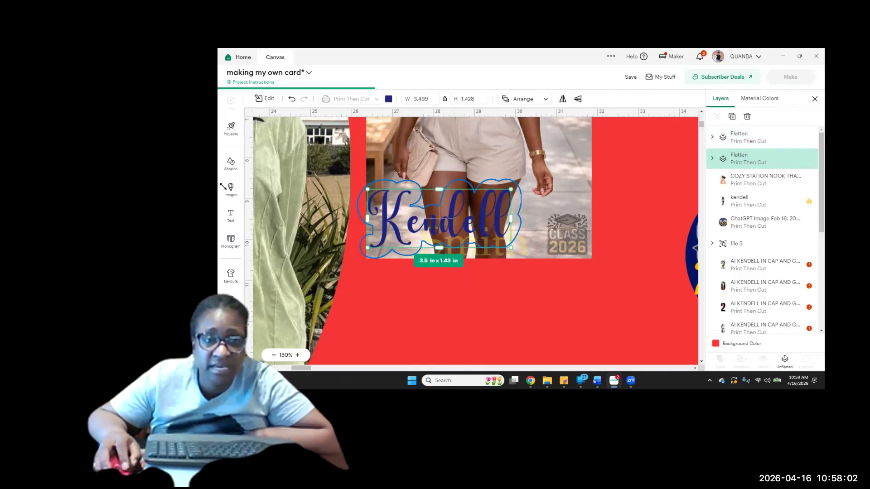
left_click(268, 99)
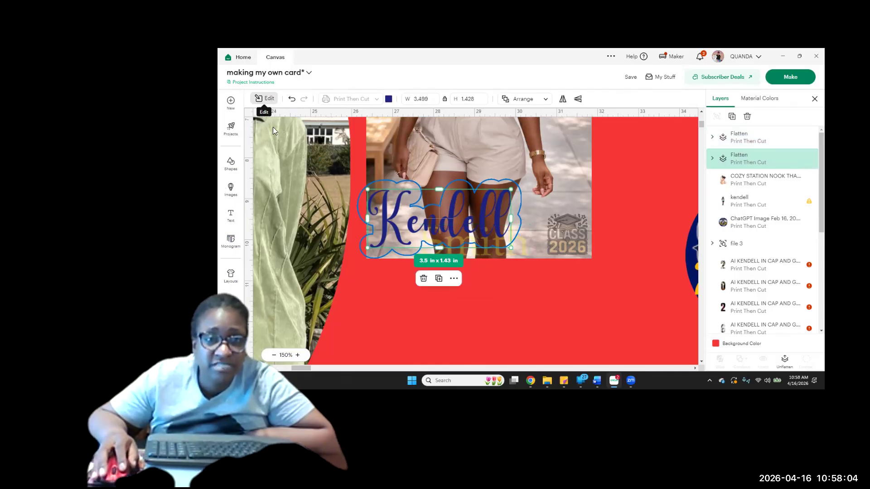
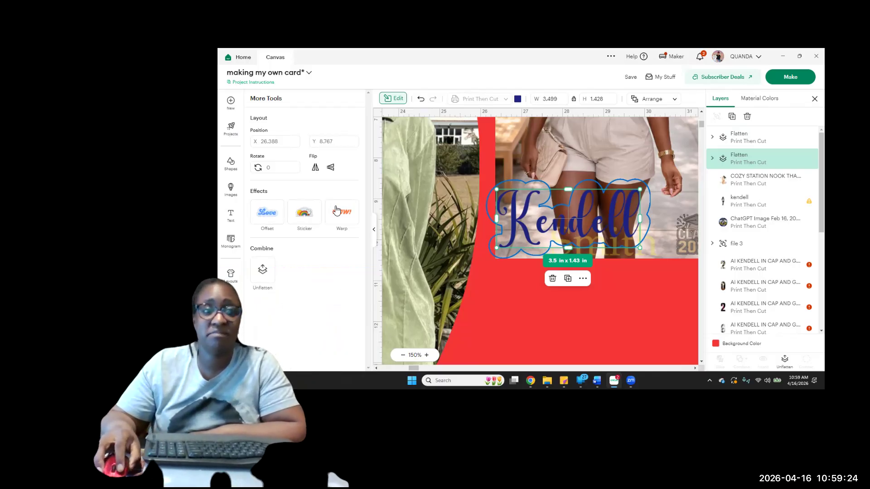
Select the white-top photo instead of the blue first name and close the editing tools
left_click(272, 215)
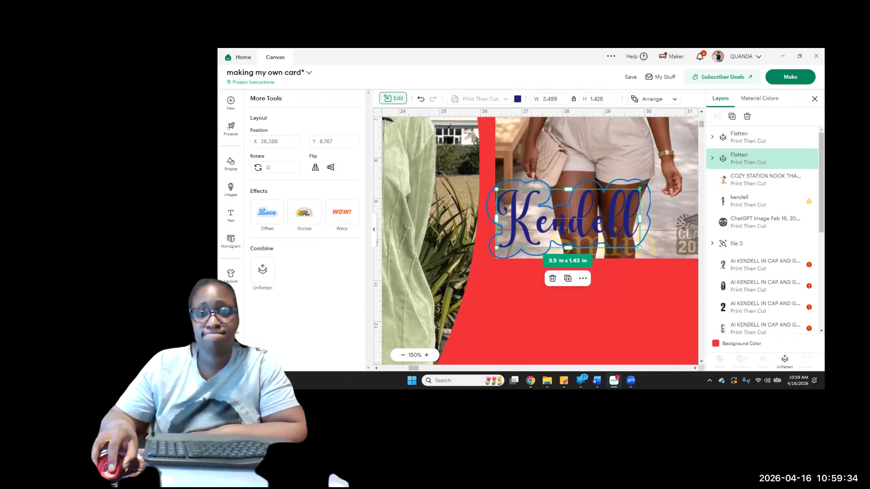
left_click(650, 195)
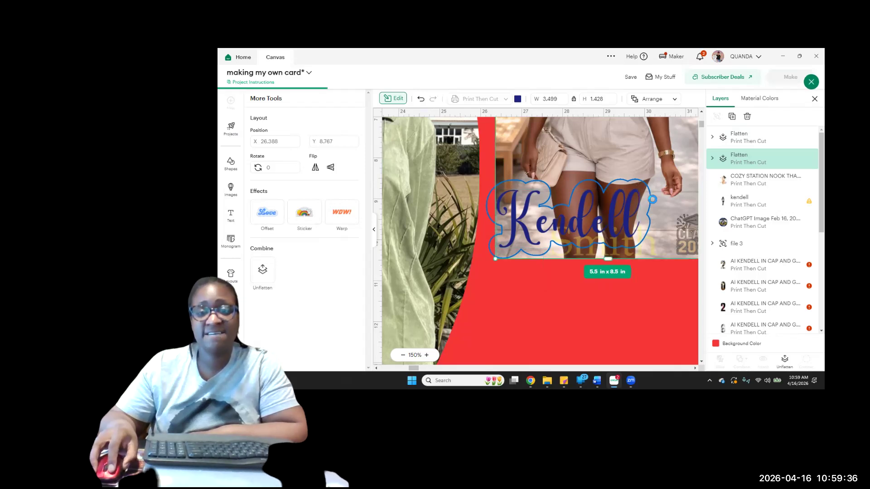
left_click(375, 231)
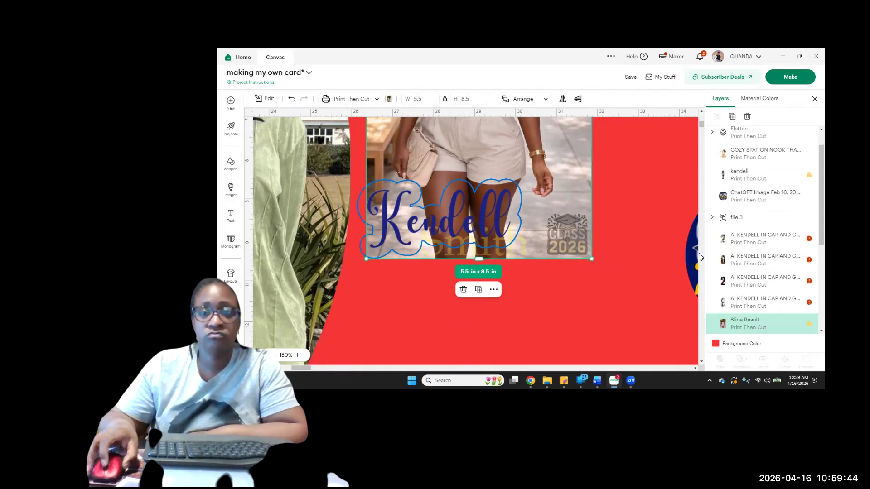
scroll(675, 229, "up", 1)
scroll(676, 229, "up", 2)
scroll(675, 230, "down", 3)
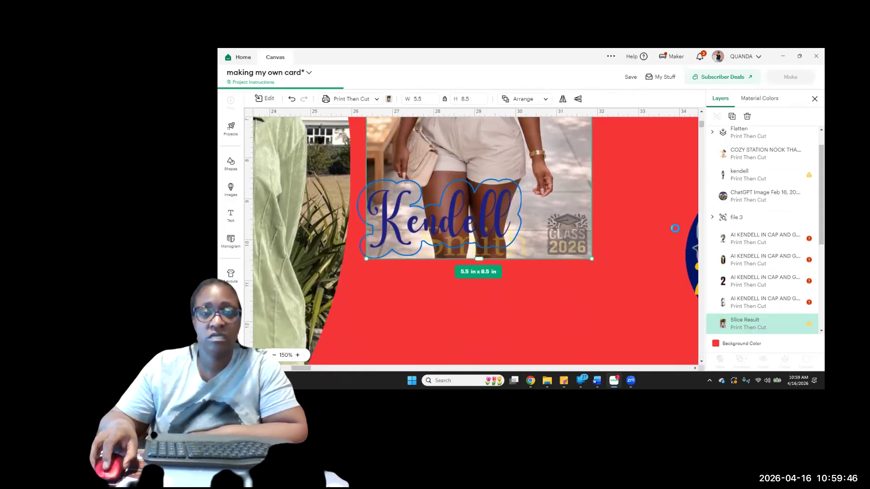
Check the yellow last name, the white-top photo and the blue first name by selecting their layers in turn
left_click(500, 252)
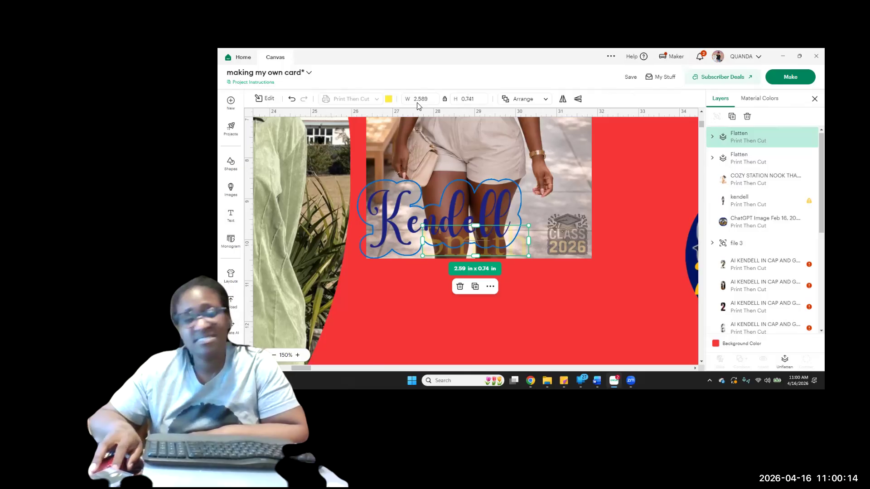
left_click(504, 182)
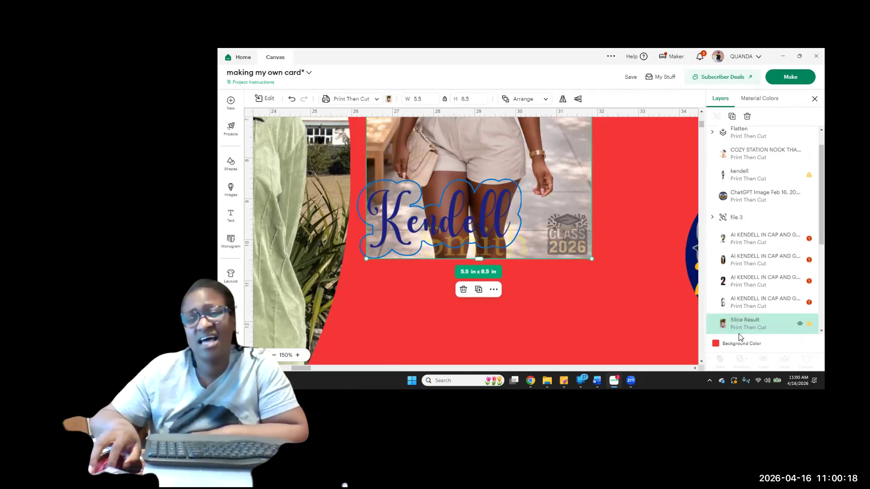
left_click_drag(737, 333, 743, 157)
left_click(739, 144)
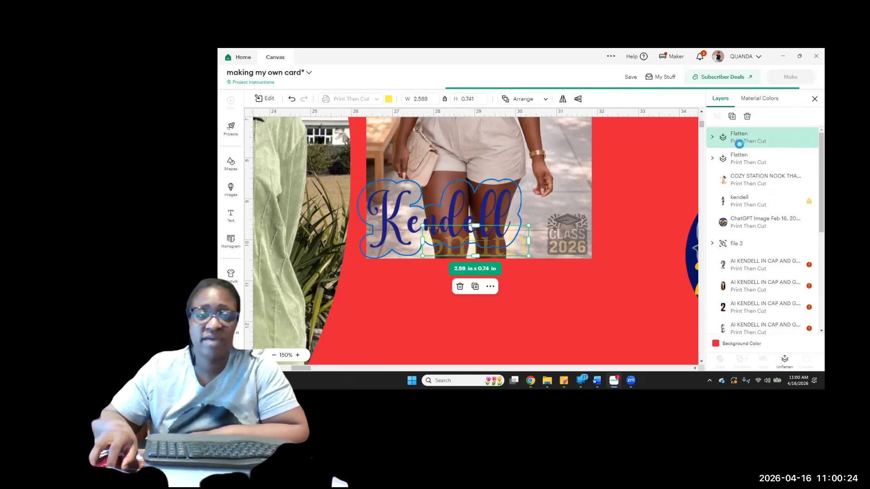
left_click(743, 162)
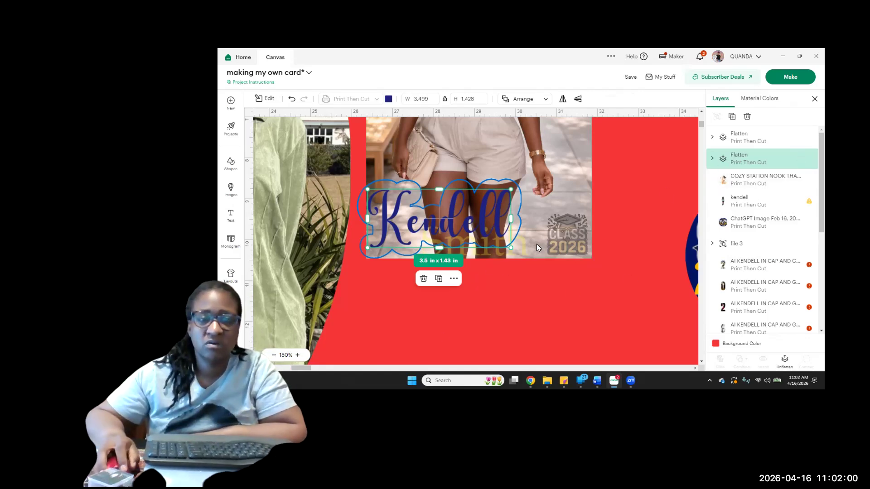
left_click(740, 140)
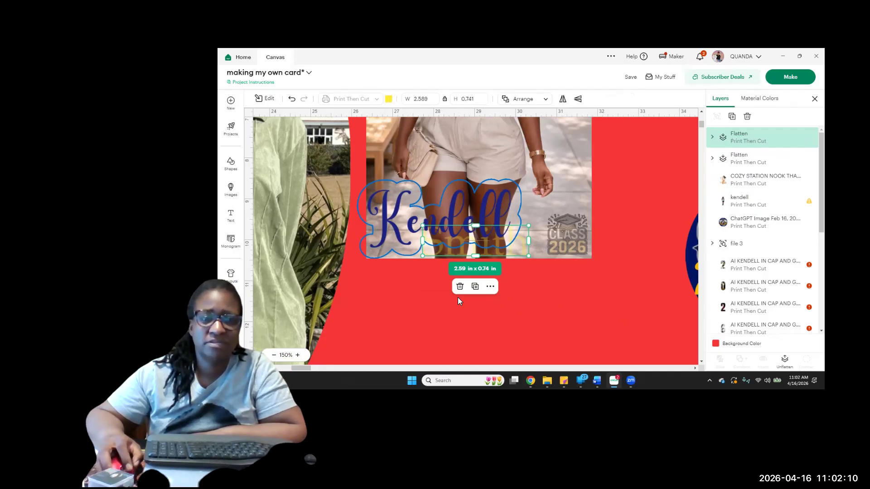
left_click(384, 276)
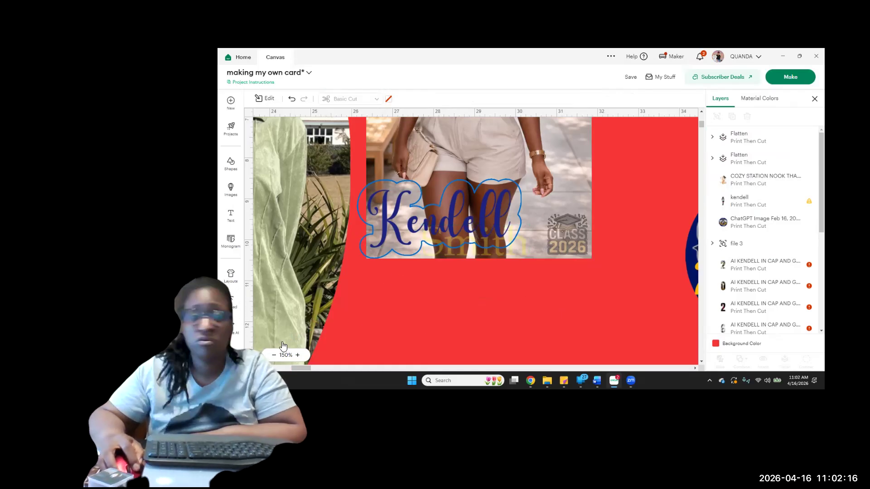
Attach the white-top photo with its bear, both names and class graphic, and flatten the group into one printable image
left_click(274, 355)
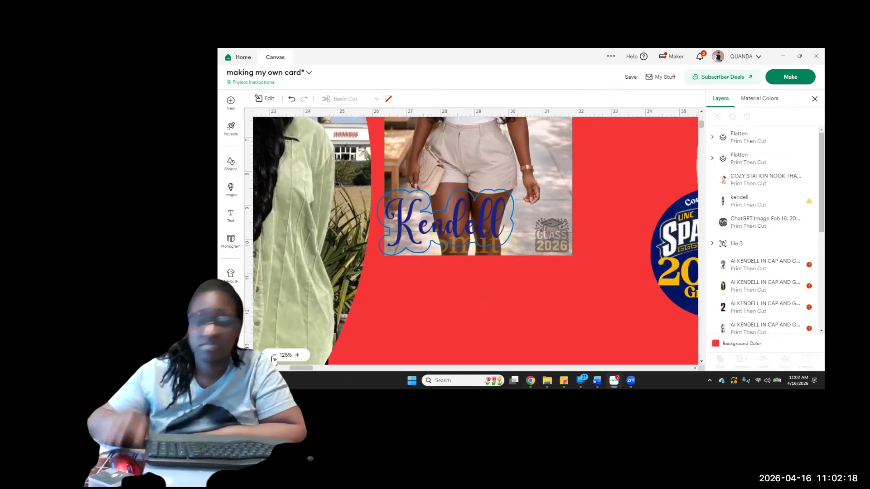
left_click(273, 356)
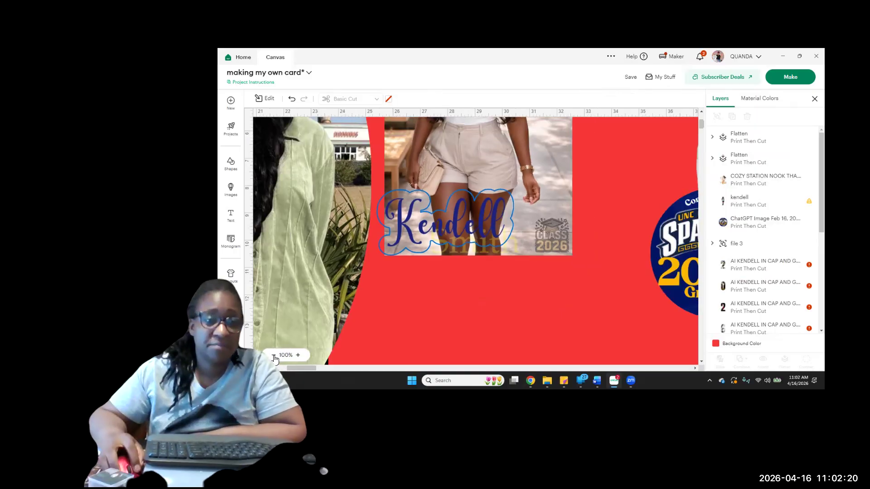
left_click(274, 357)
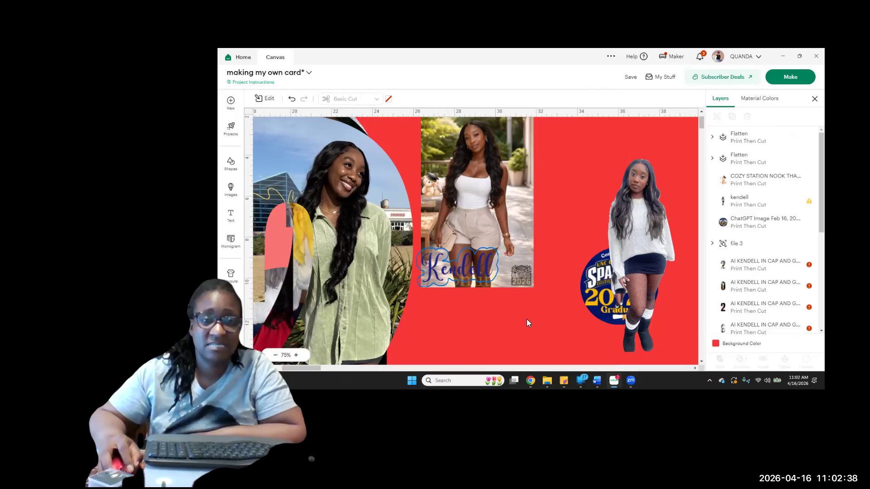
scroll(543, 307, "up", 2)
scroll(543, 307, "down", 2)
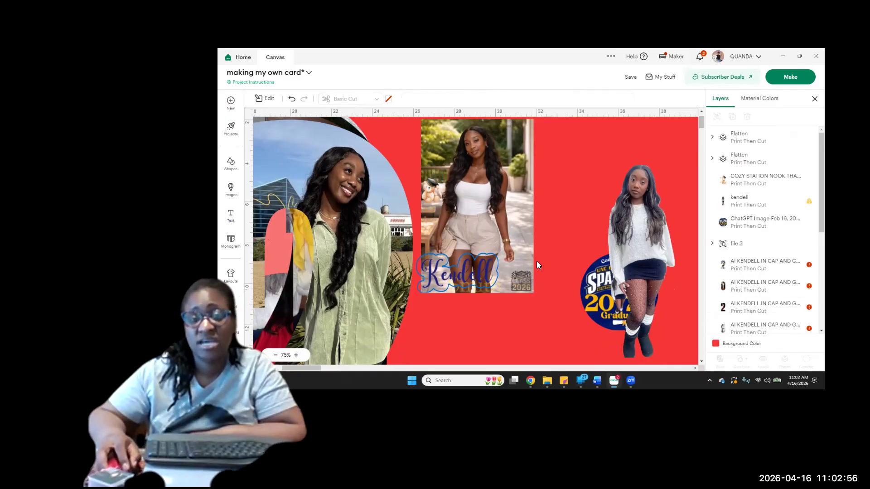
left_click_drag(533, 307, 418, 138)
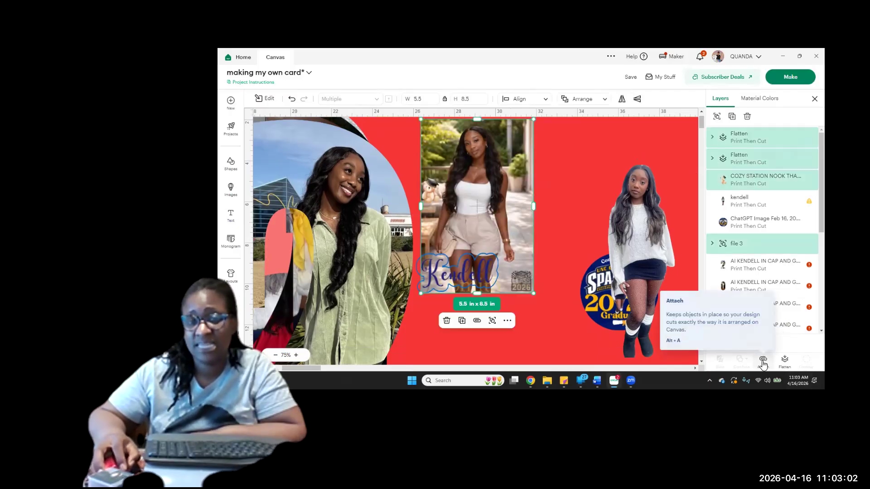
left_click(764, 361)
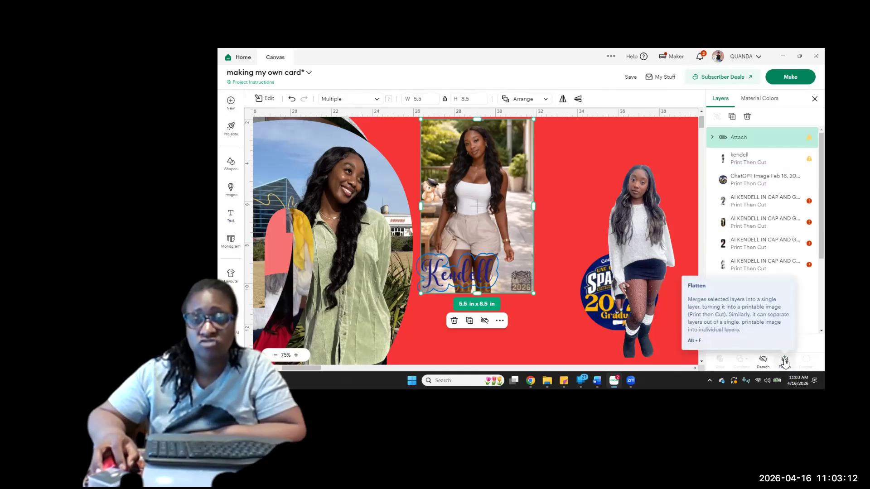
left_click(785, 361)
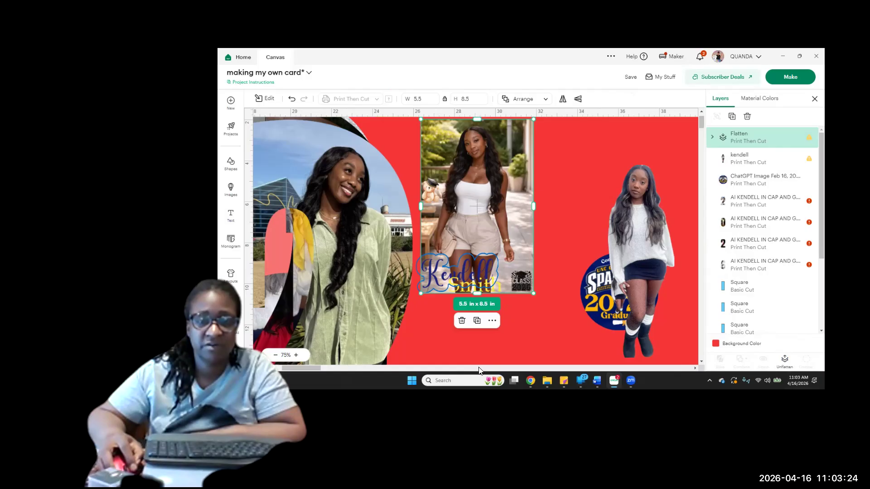
Reposition the green-shirt number 2 photo so it lines up over the stack of overlapping number photos
left_click(275, 356)
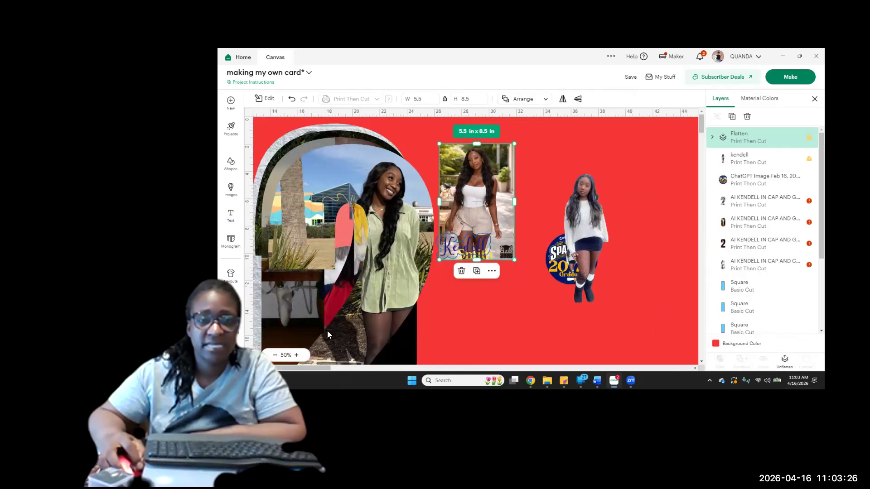
left_click(275, 356)
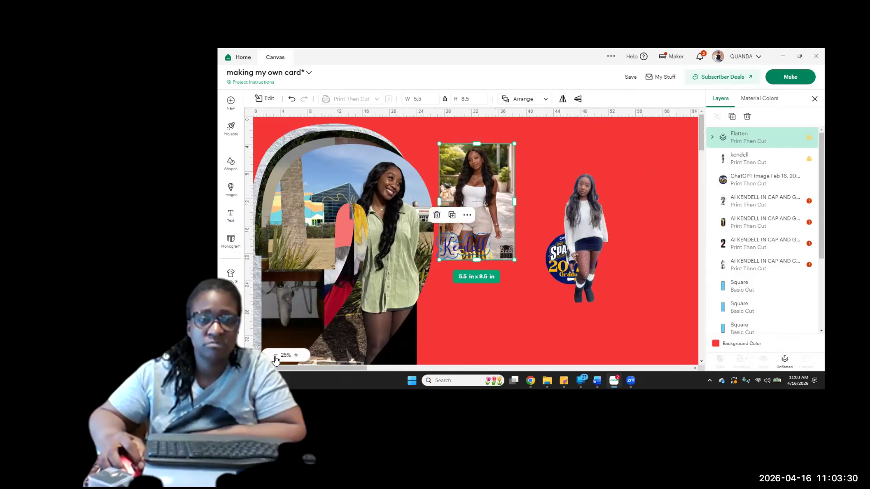
left_click(275, 356)
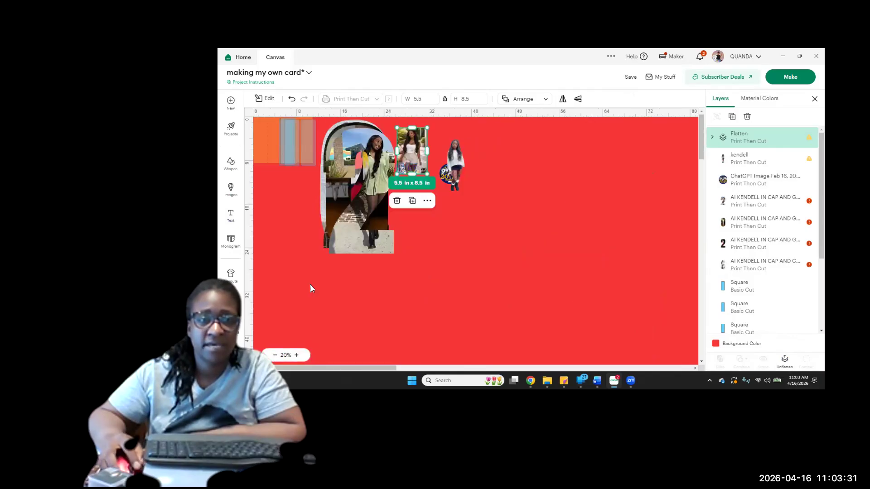
left_click(353, 170)
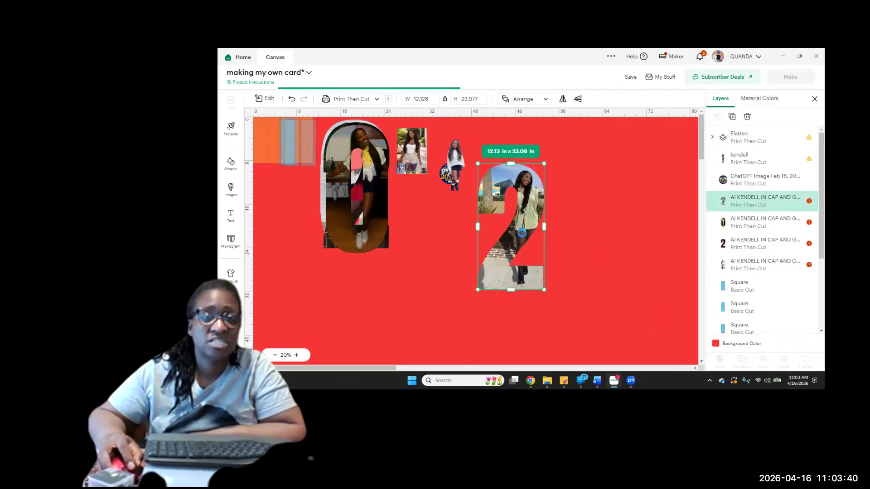
left_click_drag(399, 202, 278, 197)
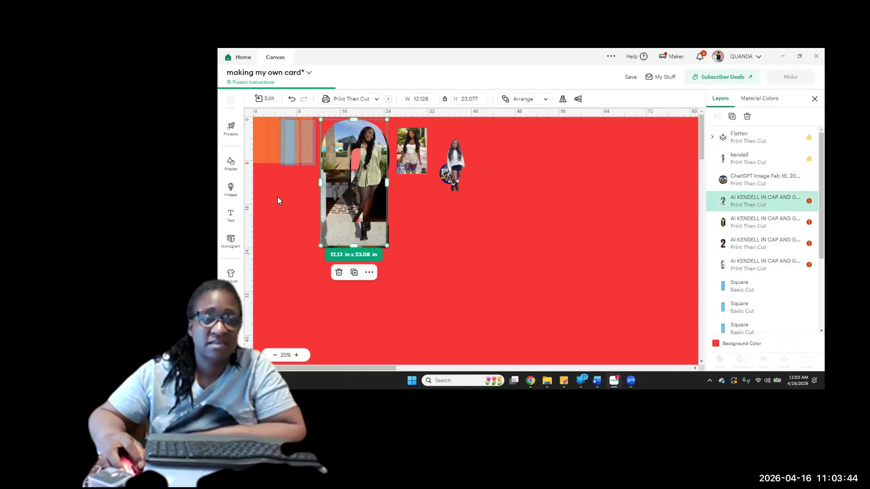
left_click(423, 236)
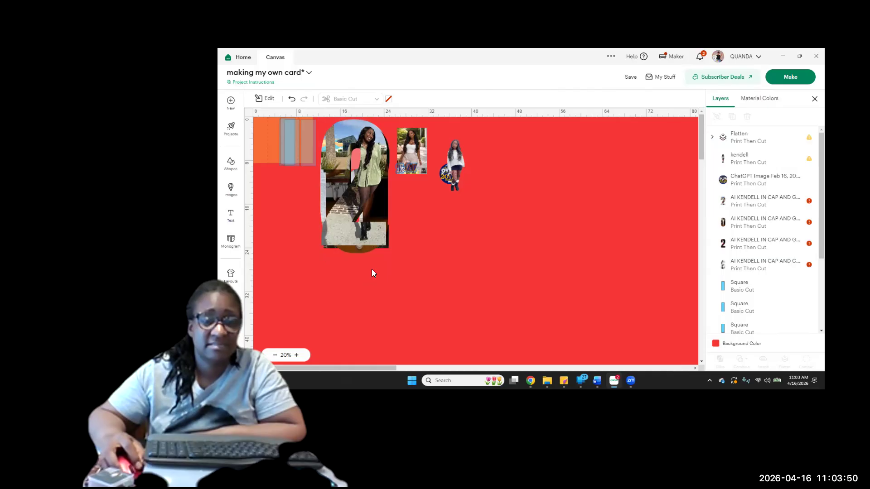
Shrink the four stacked number photos together to about 2.84 in x 5.51 in and place them beside the white-sweater cutout
left_click_drag(391, 254, 259, 201)
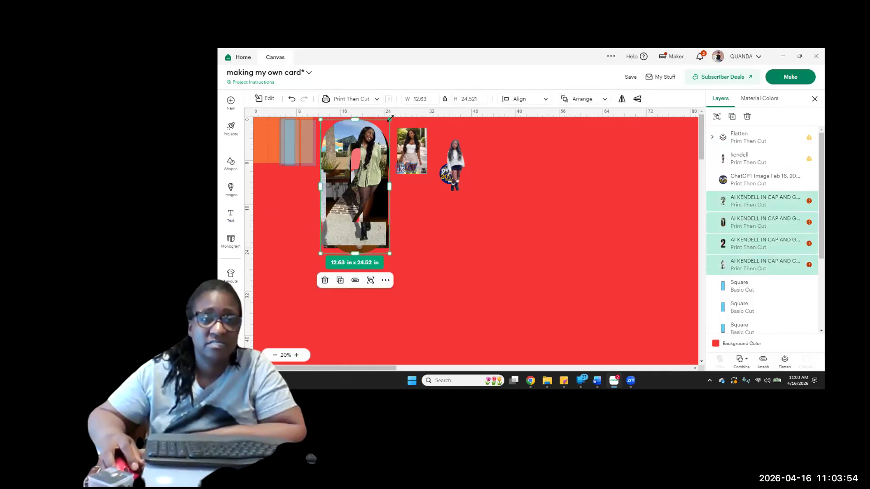
left_click_drag(390, 120, 382, 135)
mouse_move(344, 245)
left_mouse_down()
mouse_move(337, 255)
mouse_move(328, 243)
left_mouse_up()
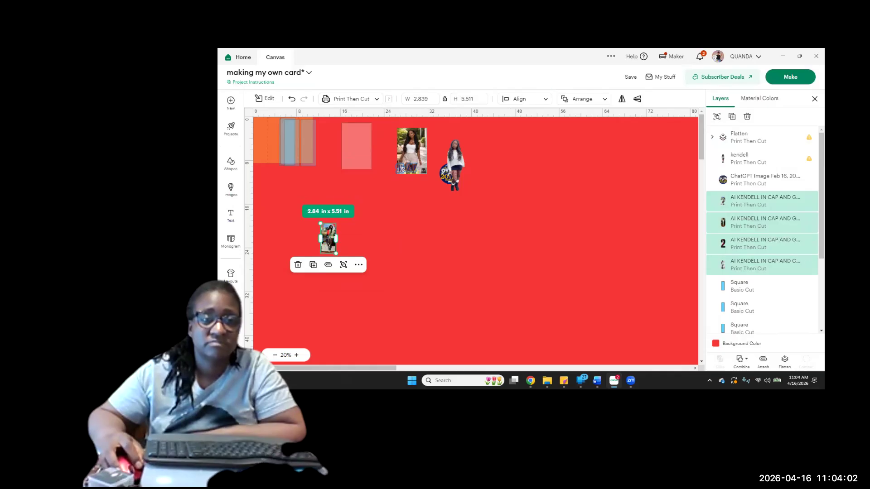
left_click_drag(328, 236, 474, 145)
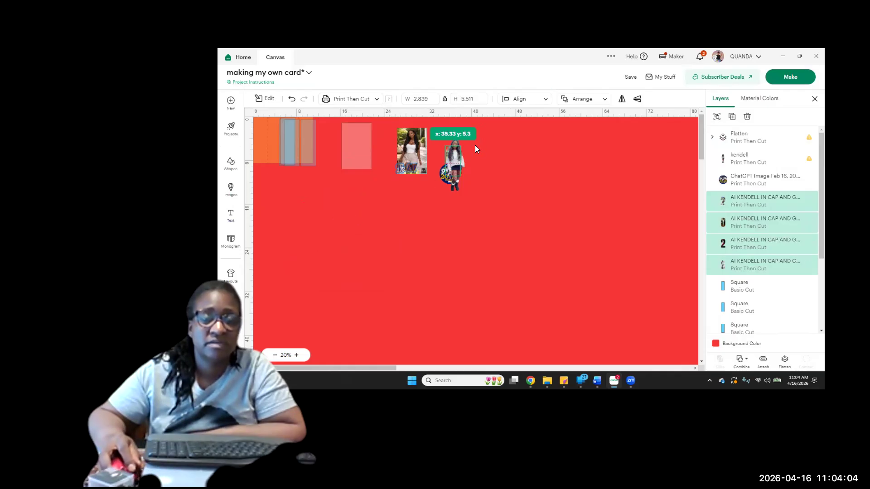
left_click(289, 358)
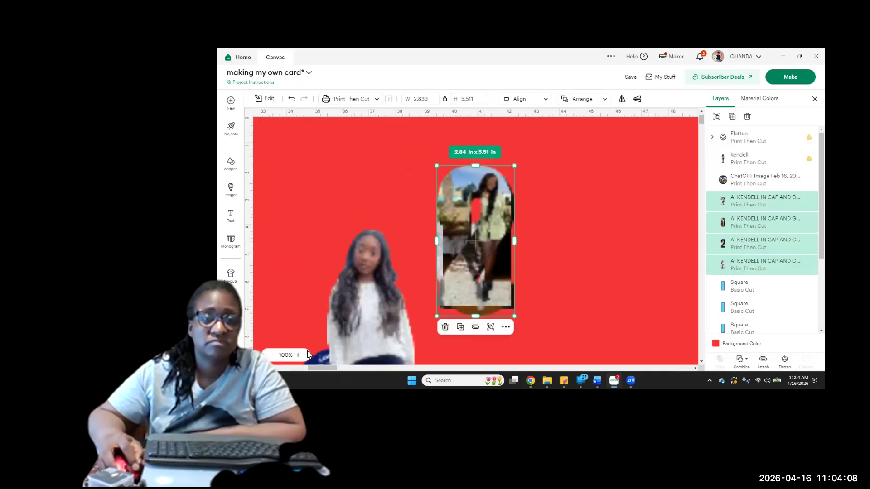
Select the pale 5.5 in x 8.5 in square panel and look through its material colors
left_click_drag(319, 367, 285, 367)
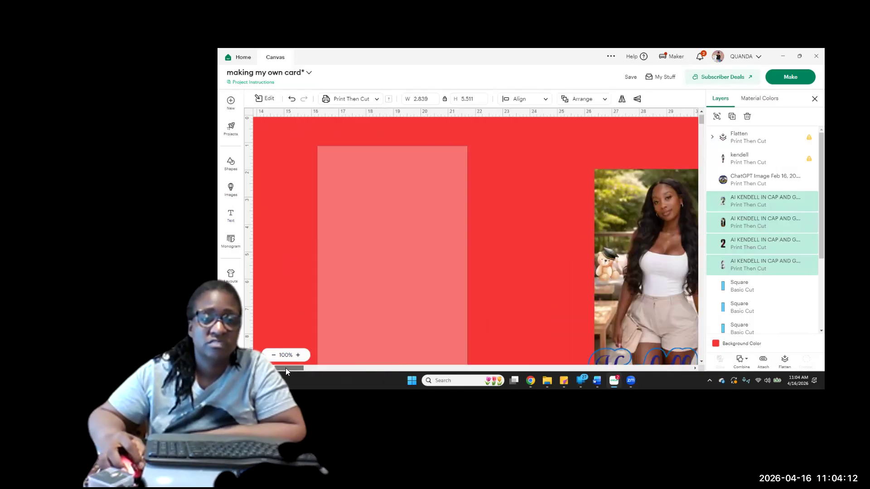
scroll(330, 330, "down", 1)
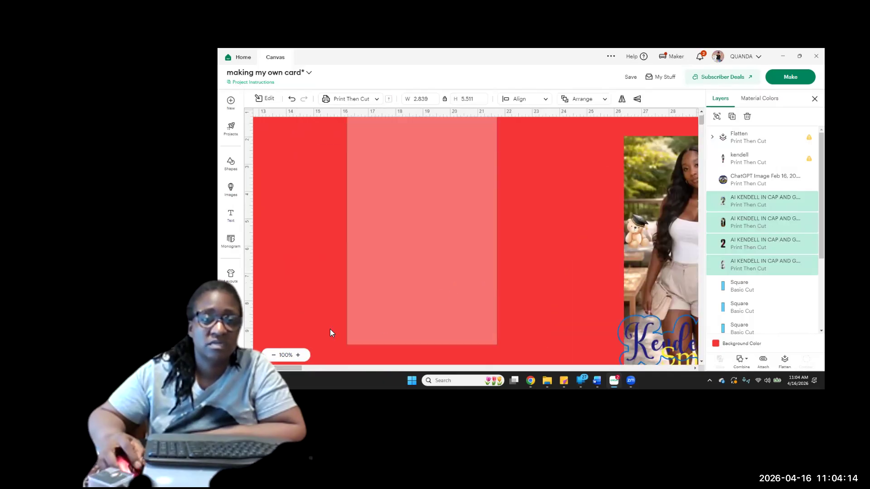
scroll(270, 340, "up", 1)
left_click(274, 356)
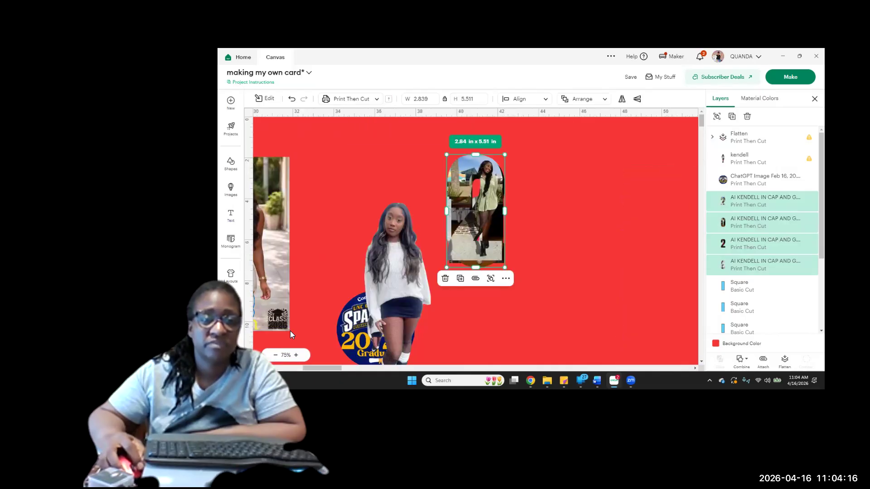
left_click(292, 369)
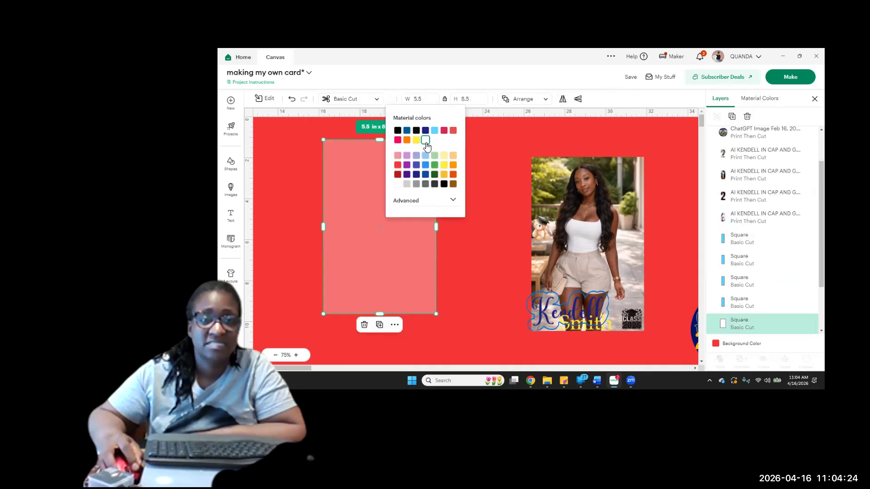
left_click(499, 251)
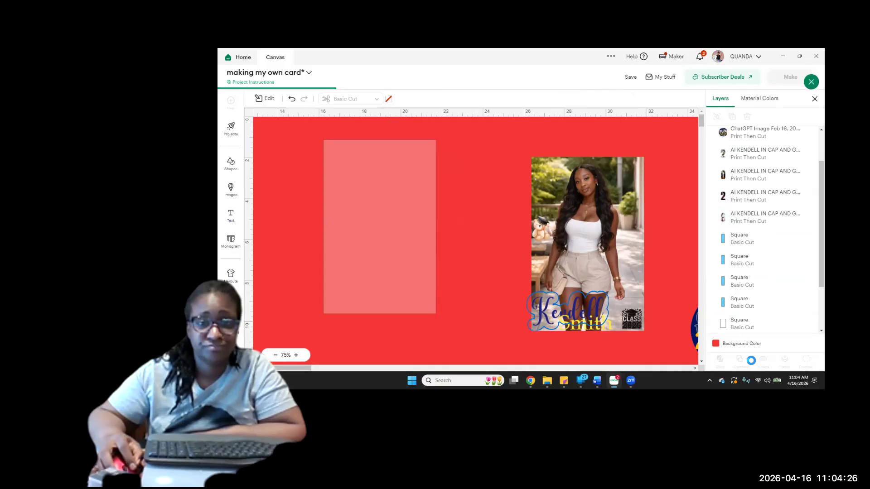
Move the stack of four overlapping number photos onto the pale 5.5 in x 8.5 in panel
left_click_drag(302, 368, 342, 359)
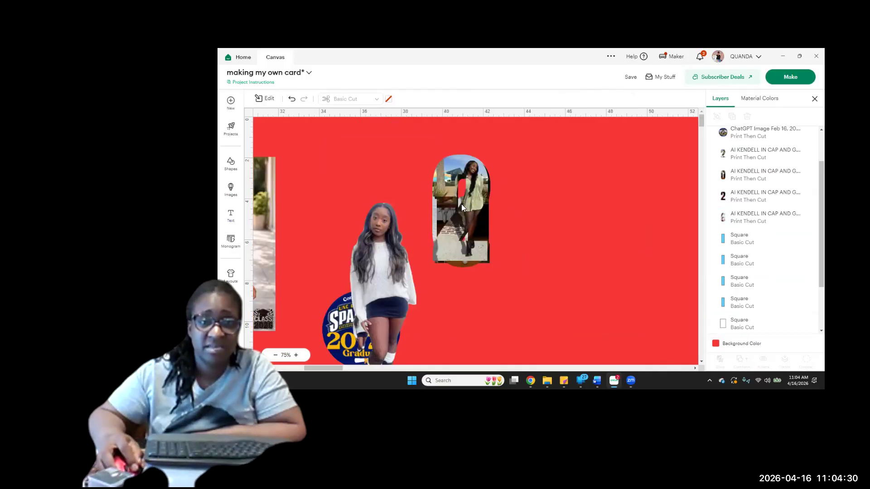
left_click(449, 200)
left_click_drag(468, 223, 239, 225)
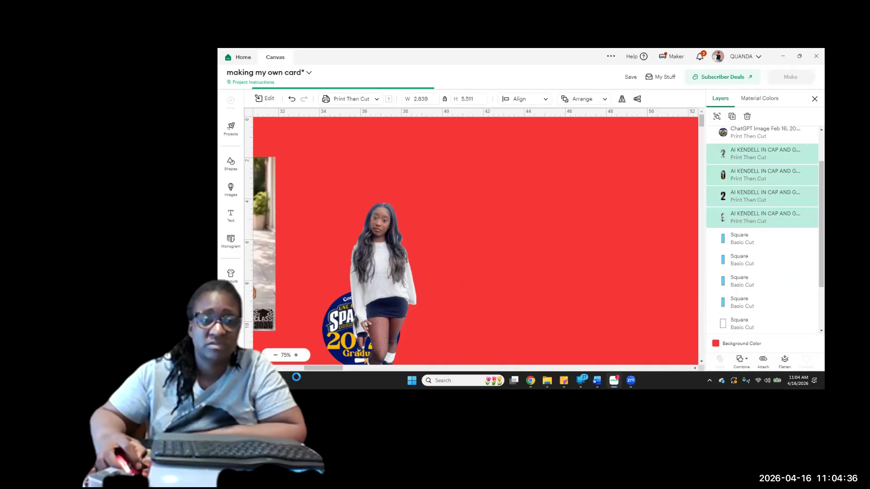
left_click(284, 368)
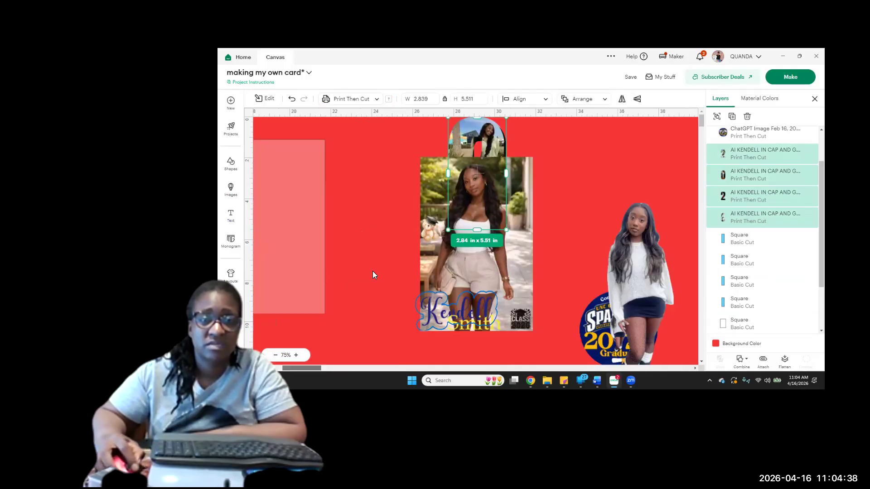
left_click_drag(527, 159, 347, 184)
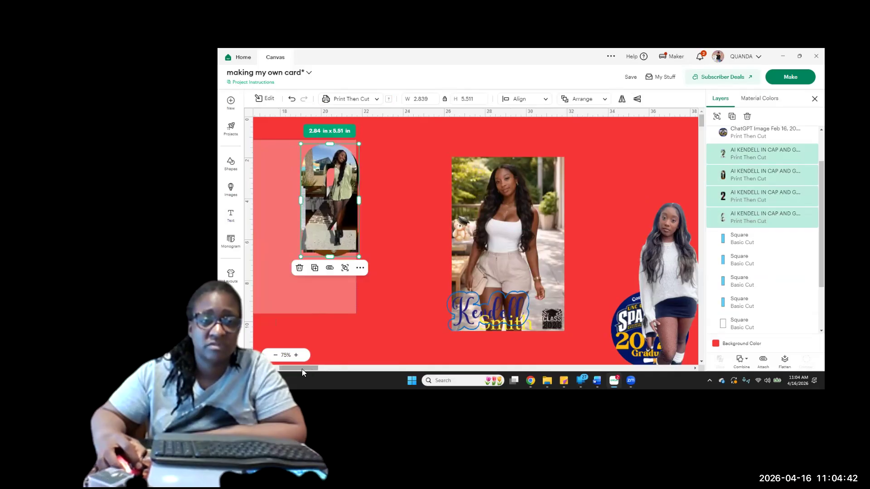
left_click_drag(292, 368, 302, 359)
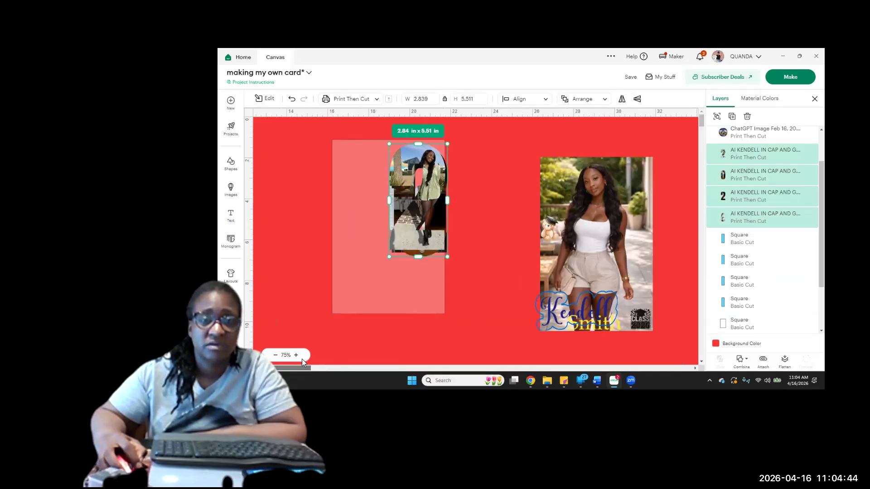
Move the flattened white-top photo up and clear of the cloud-shaped name outline
left_click(574, 289)
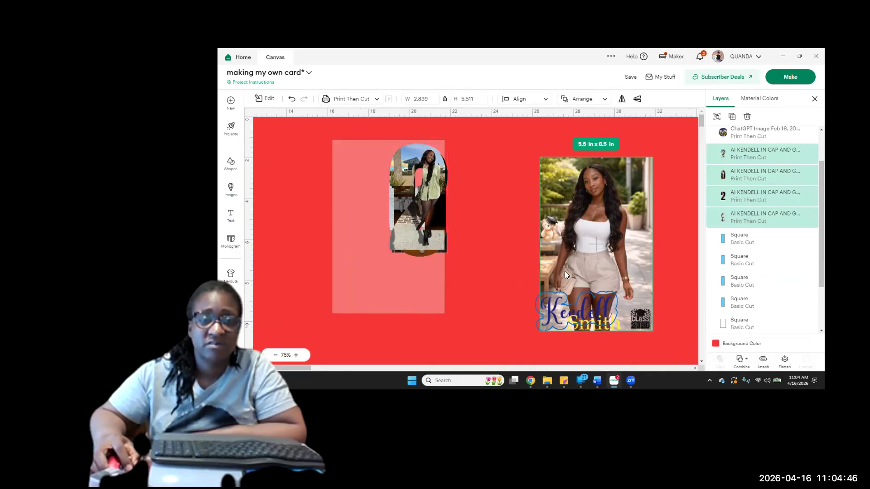
left_click_drag(561, 265, 580, 245)
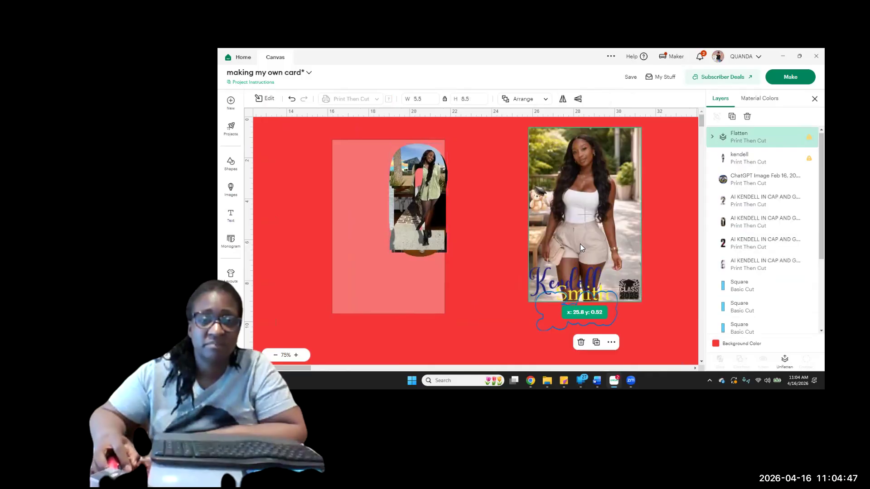
left_click(540, 321)
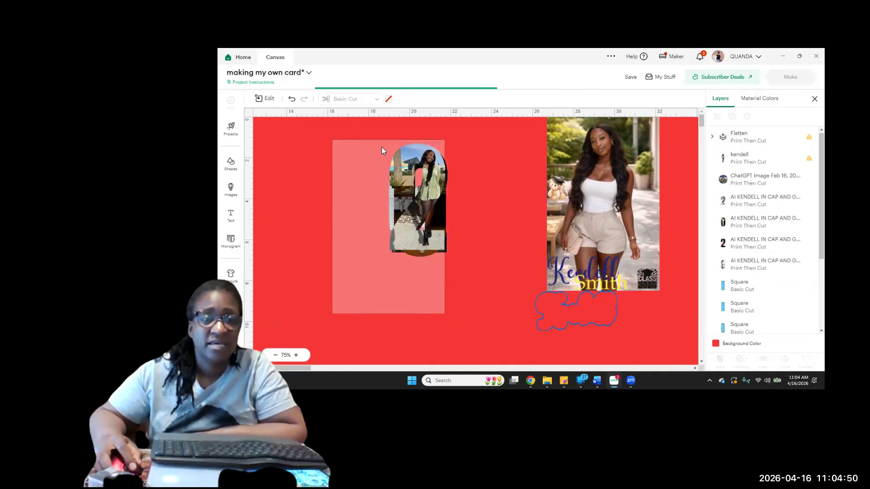
Shift the pale panel aside and shrink the stacked number photos together to about 1.82 in x 3.53 in
left_click_drag(365, 276, 320, 277)
left_click_drag(454, 292, 423, 198)
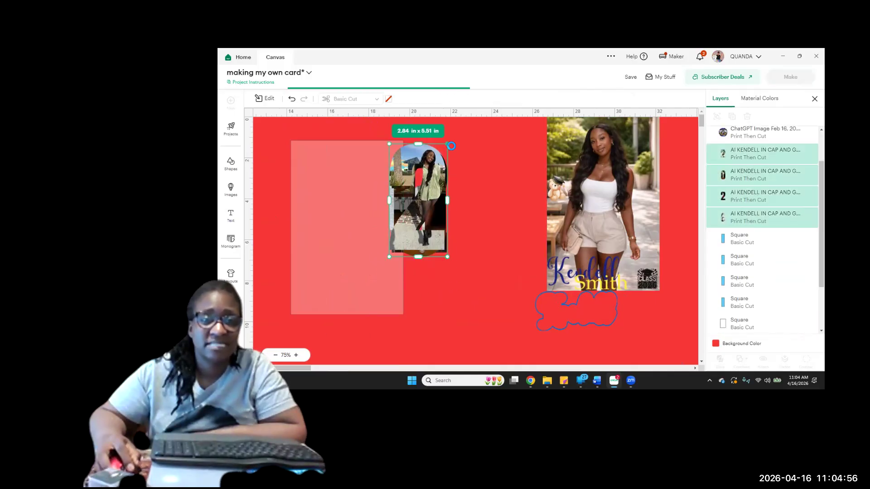
left_click_drag(448, 145, 431, 199)
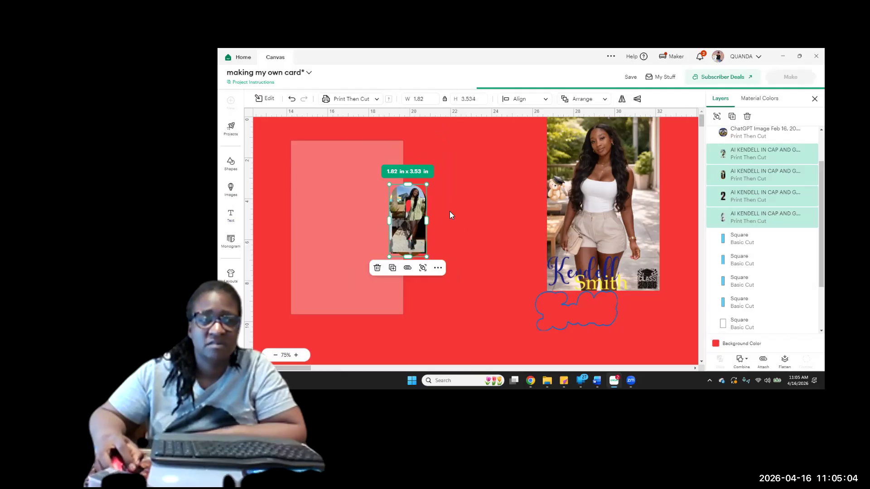
Place the green-shirt 2 in the pale panel's upper corner and the 0 photo diagonally below it
left_click_drag(406, 226, 353, 214)
mouse_move(421, 223)
left_mouse_down()
mouse_move(455, 219)
mouse_move(425, 227)
left_mouse_up()
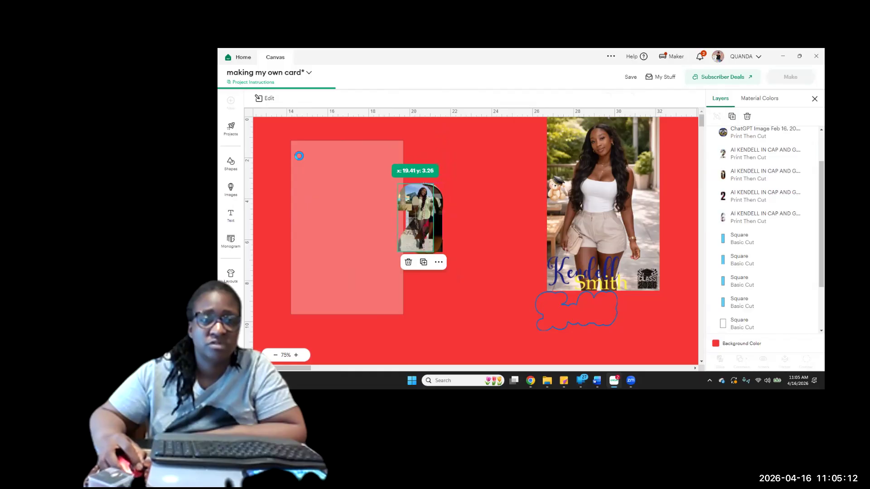
left_click_drag(310, 170, 309, 197)
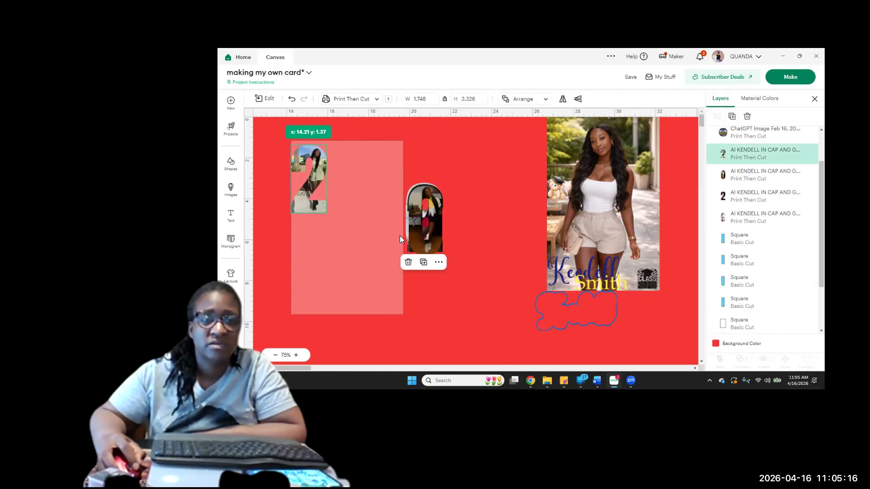
mouse_move(417, 246)
left_mouse_down()
mouse_move(352, 227)
mouse_move(323, 240)
mouse_move(415, 248)
left_mouse_up()
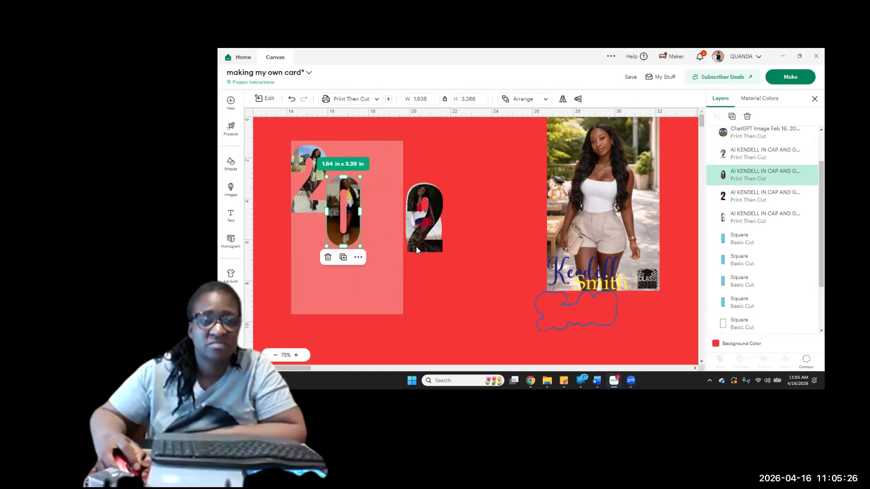
Continue the diagonal 2026 by placing the red-outfit 2 below the 0 and the white-sweater 6 after it
left_click(408, 247)
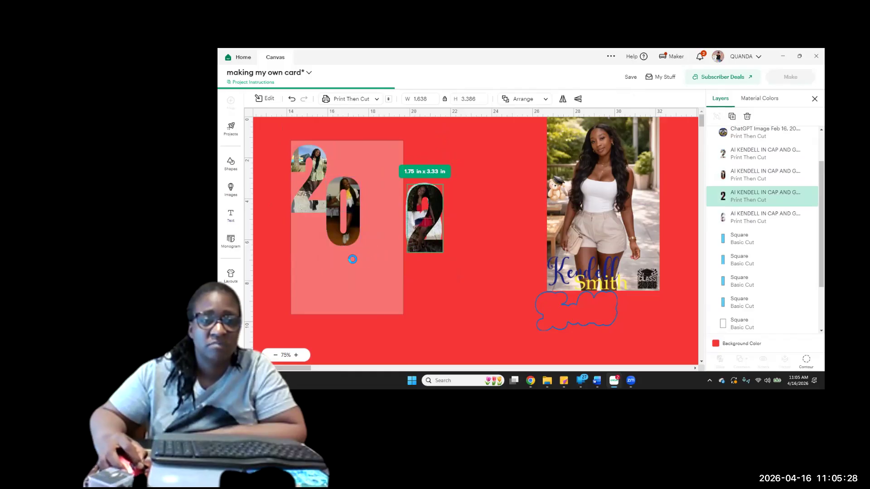
mouse_move(426, 248)
left_mouse_down()
mouse_move(362, 269)
mouse_move(380, 281)
mouse_move(415, 247)
left_mouse_up()
left_click(416, 249)
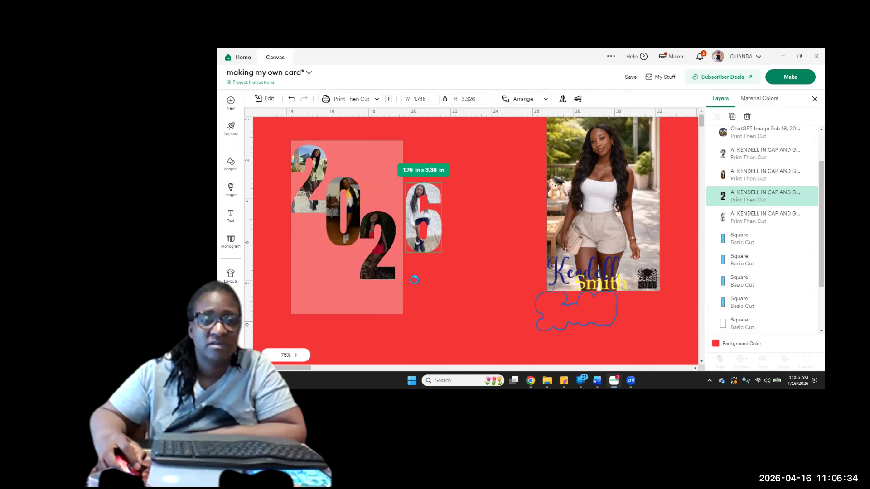
left_click_drag(411, 299, 403, 296)
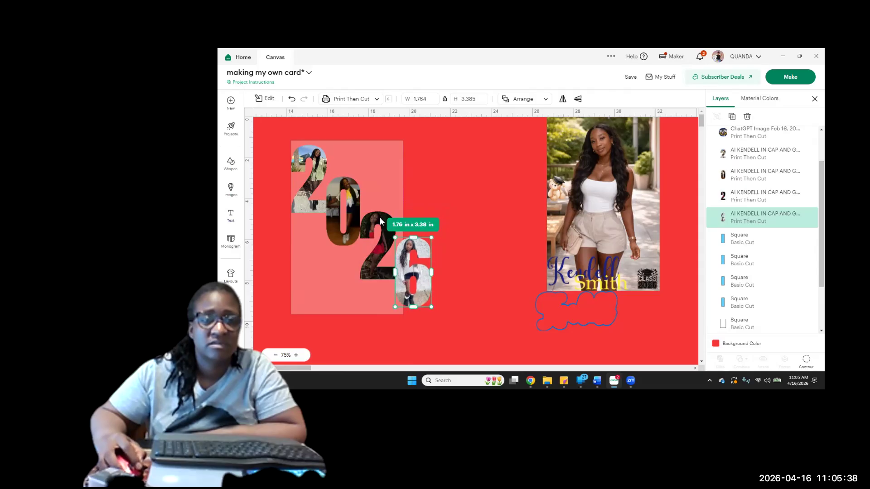
Shrink the four number photos together to about 5.53 in x 6.39 in to span the panel, and turn the panel white
left_click(379, 181)
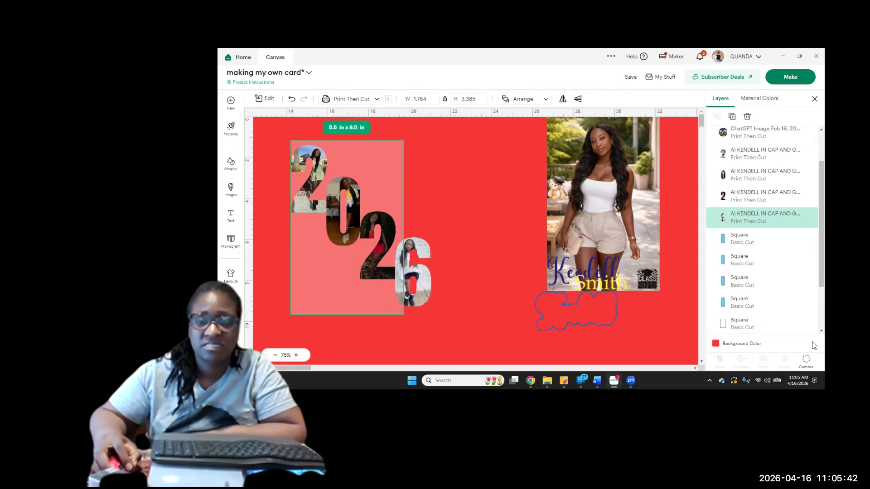
left_click(800, 325)
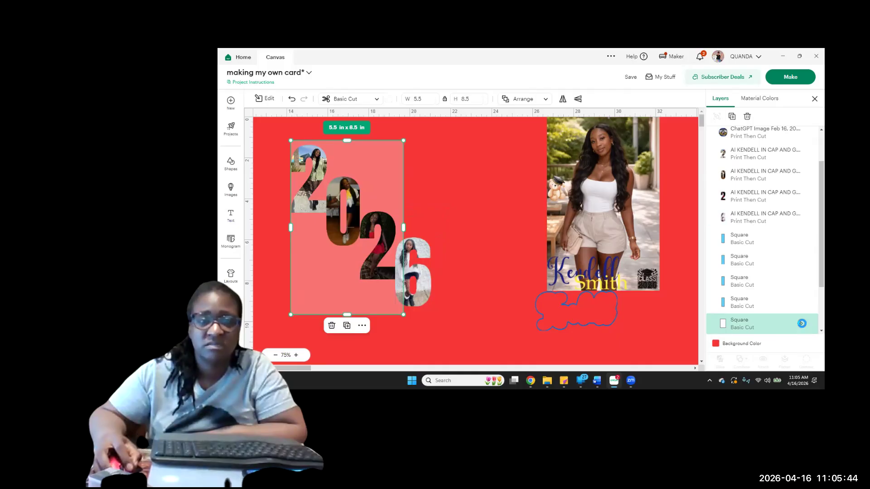
left_click_drag(447, 319, 294, 169)
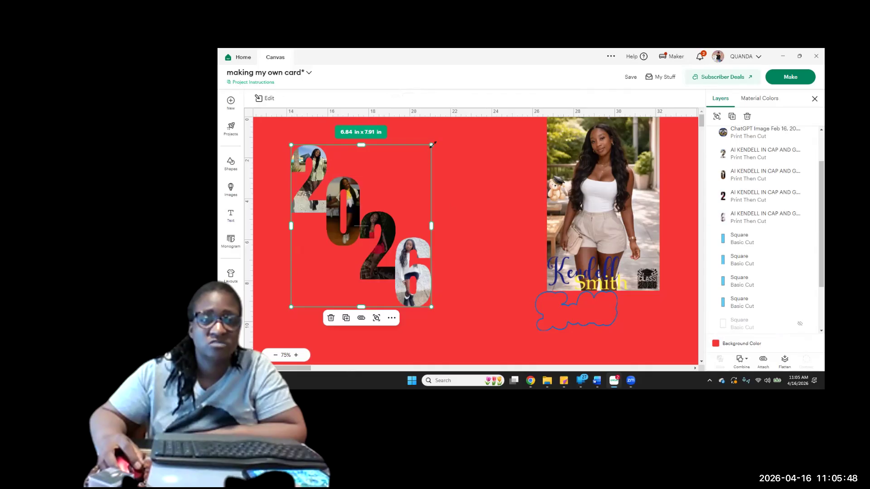
left_click_drag(416, 168, 404, 184)
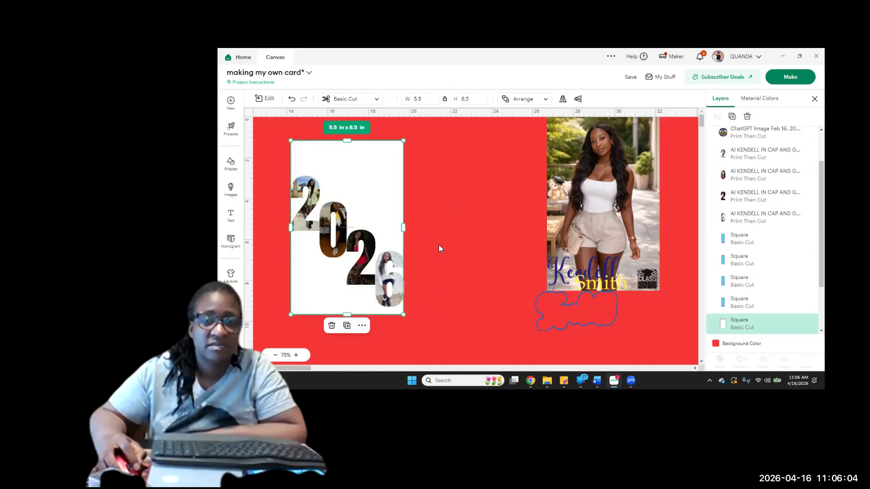
Hide the white panel and group the four 2026 number photos
left_click(786, 334)
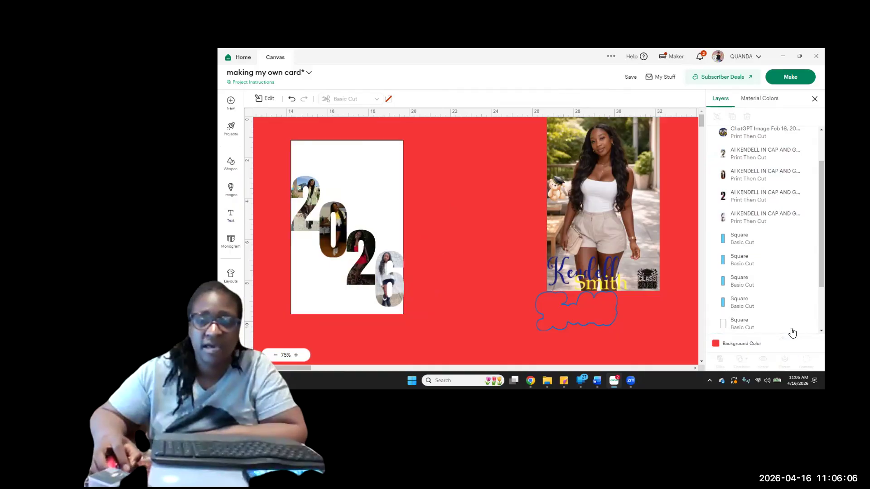
mouse_move(801, 324)
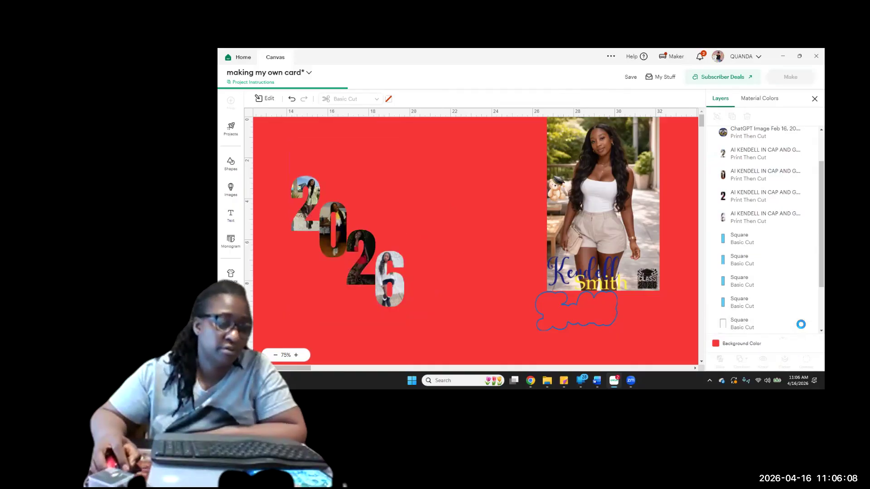
left_click(800, 324)
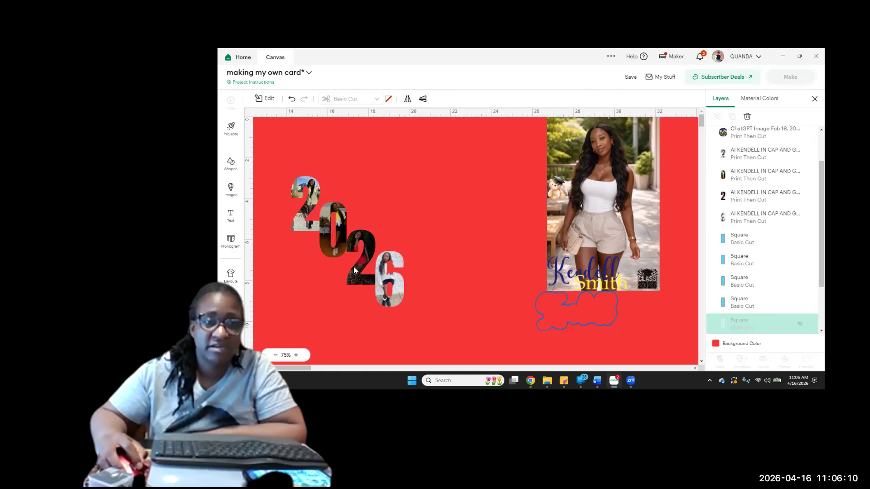
left_click_drag(450, 345, 283, 170)
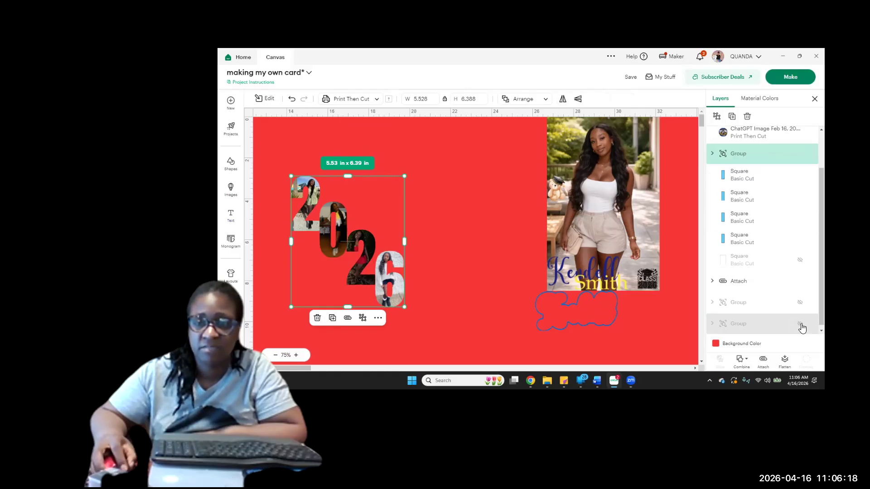
Make the white 5.5 in x 8.5 in panel visible again behind the grouped 2026 photos, keeping the Congrats card group hidden
left_click(800, 327)
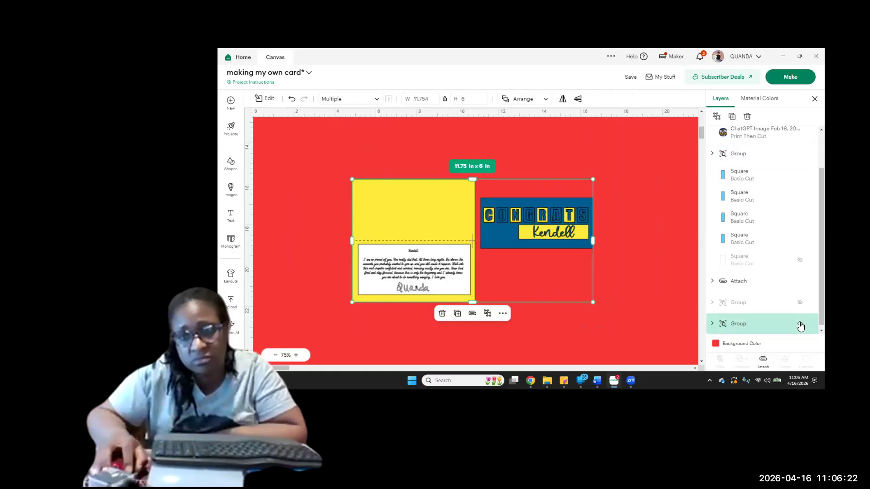
left_click(800, 325)
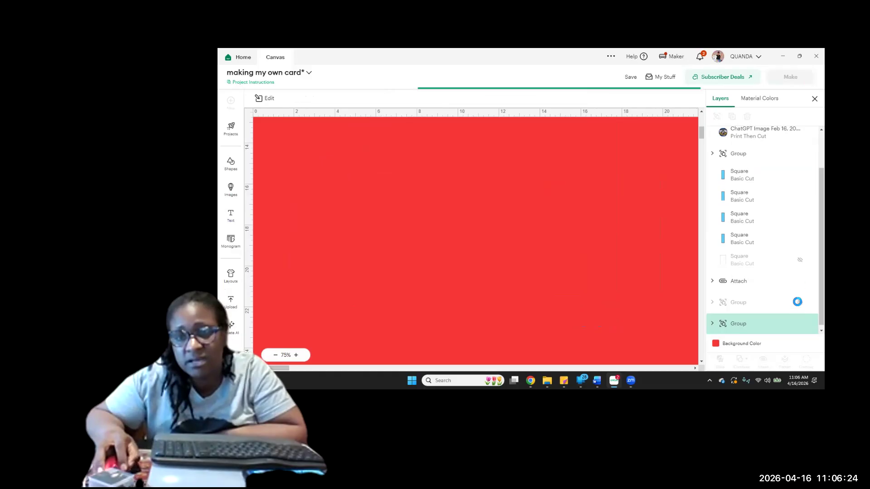
left_click(788, 267)
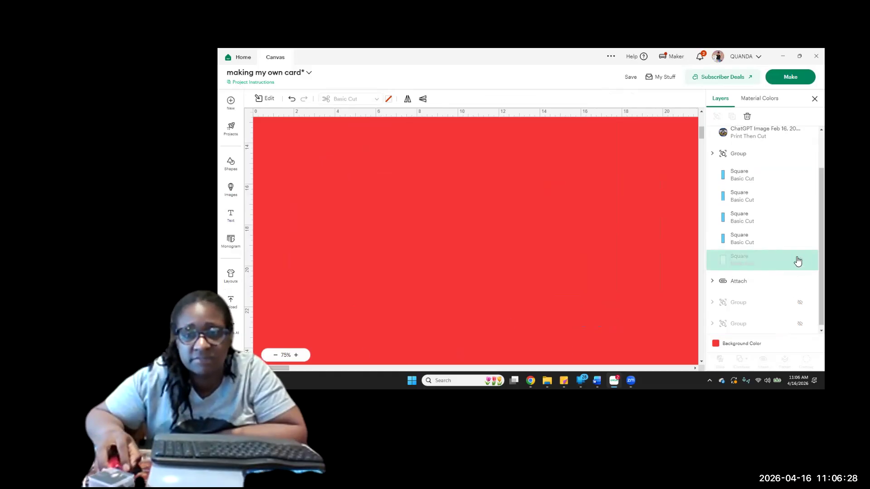
left_click(731, 264)
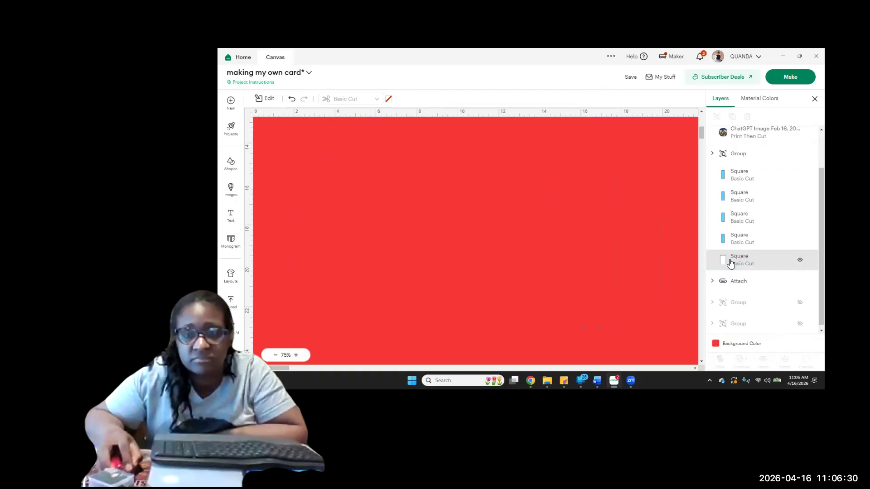
left_click(731, 262)
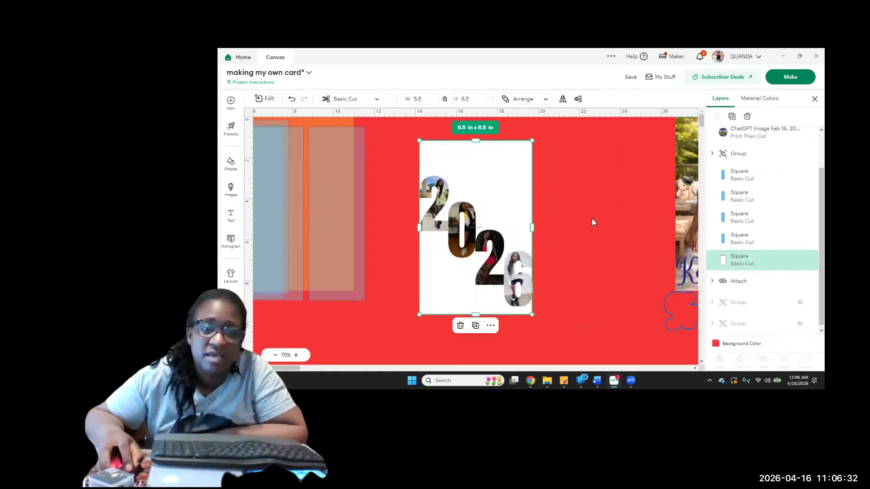
left_click(577, 229)
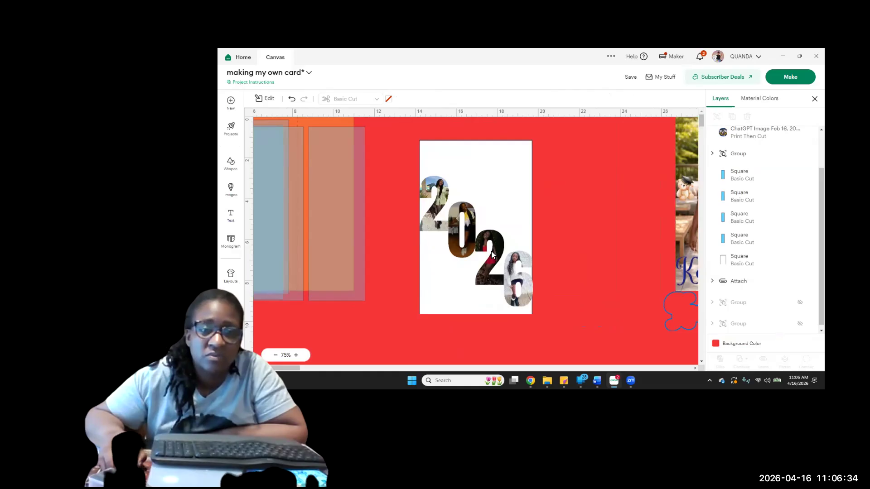
Move the grouped 2026 photos up on the white panel and examine how the outer numbers meet the panel's side edges
left_click_drag(493, 254, 491, 229)
left_click(298, 355)
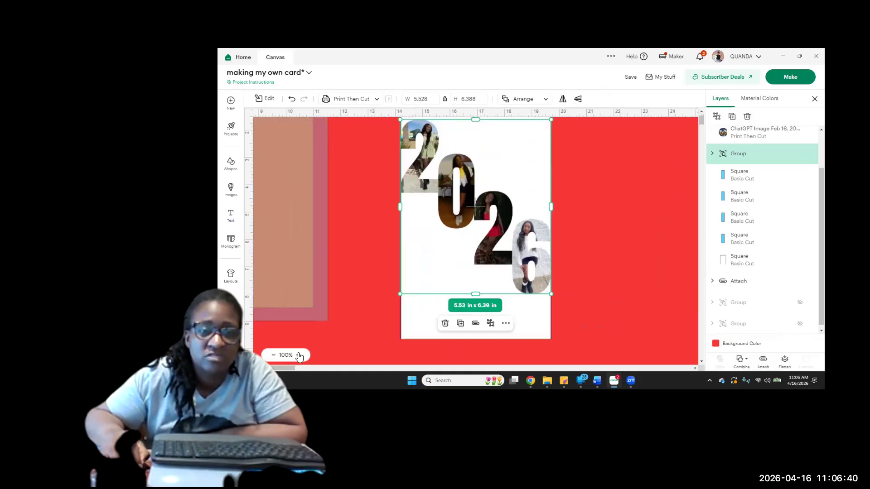
left_click(297, 355)
left_click(298, 356)
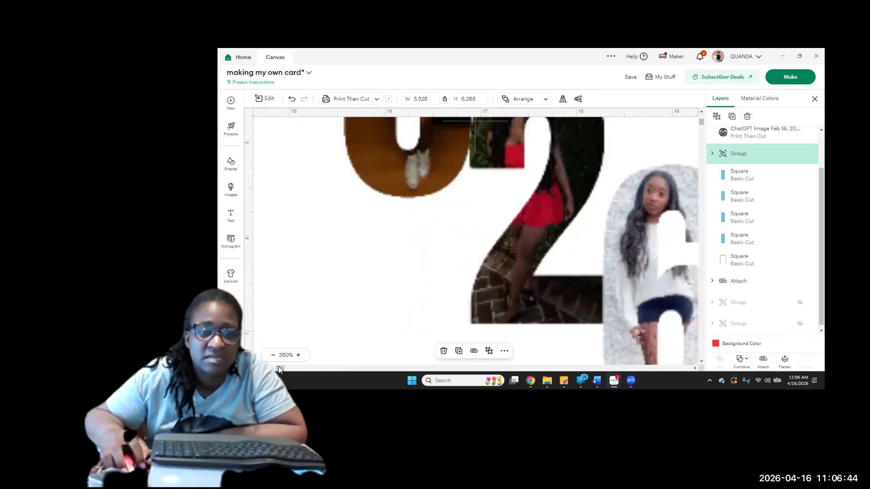
left_click_drag(279, 368, 284, 368)
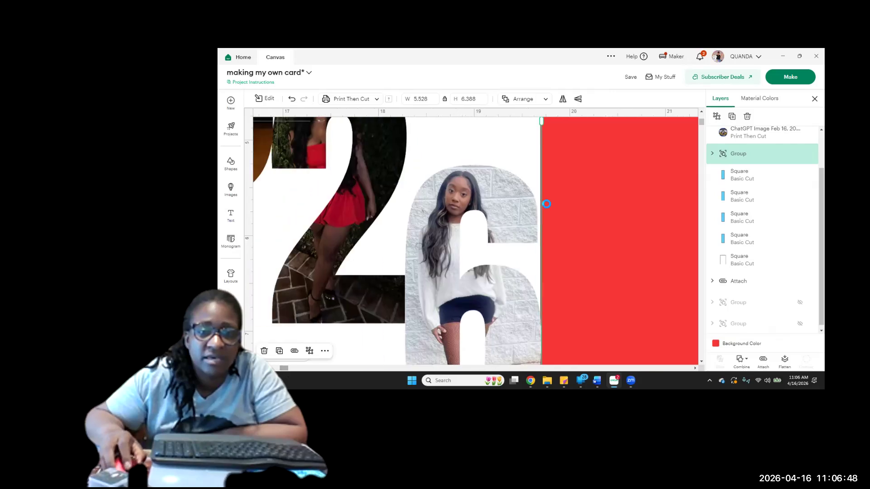
scroll(297, 358, "down", 4)
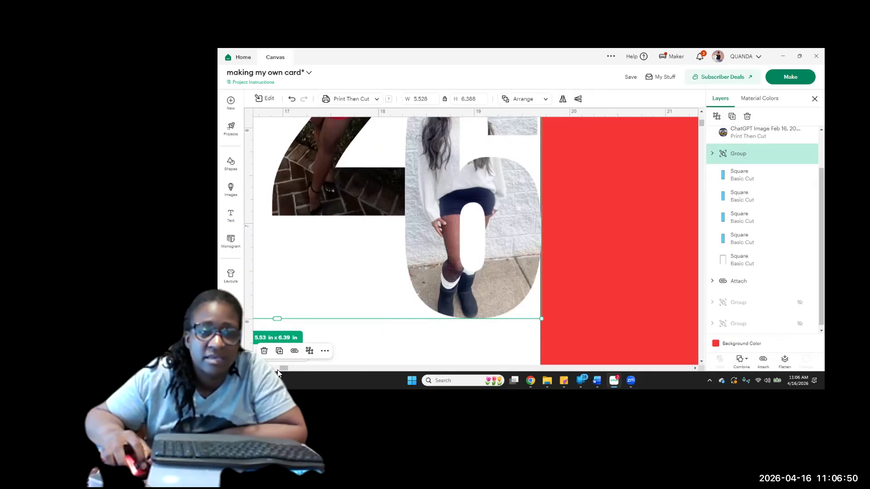
left_click_drag(278, 369, 274, 363)
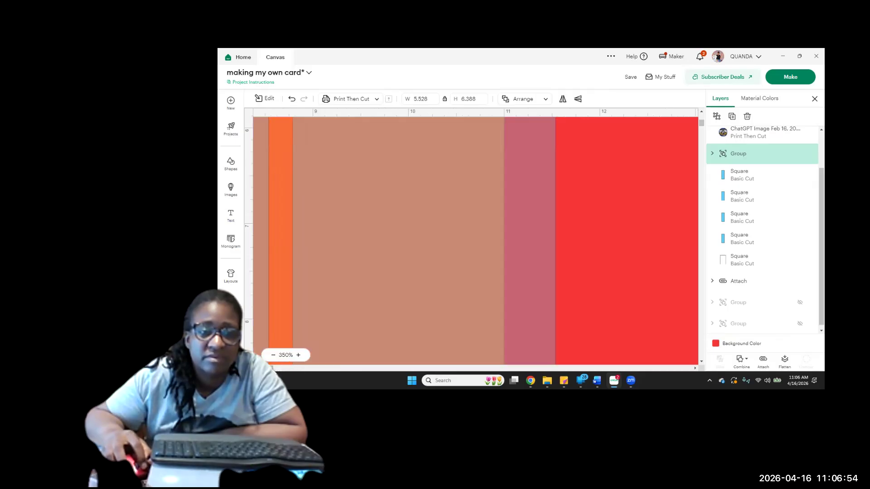
left_click_drag(278, 369, 279, 363)
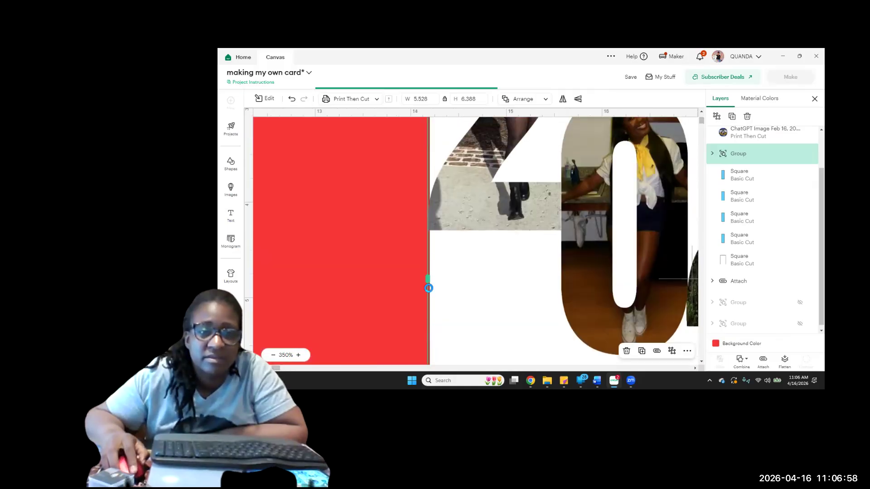
left_click(273, 356)
left_click(272, 356)
left_click(272, 356)
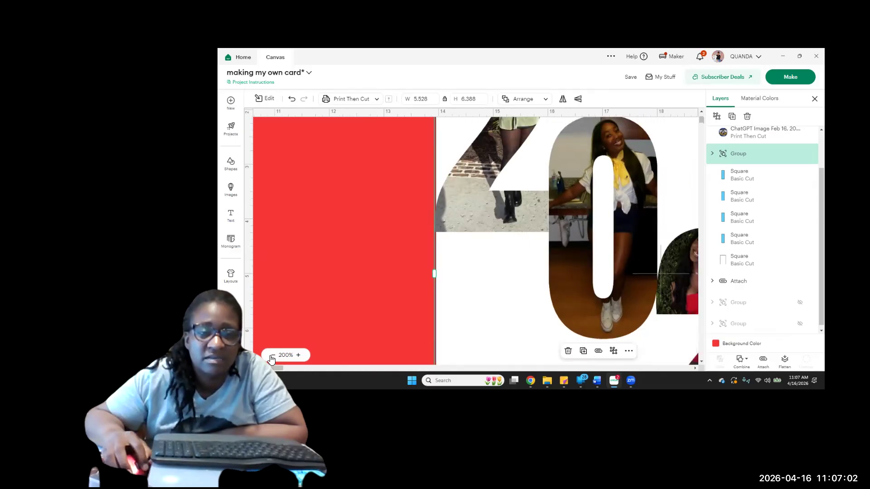
left_click(274, 355)
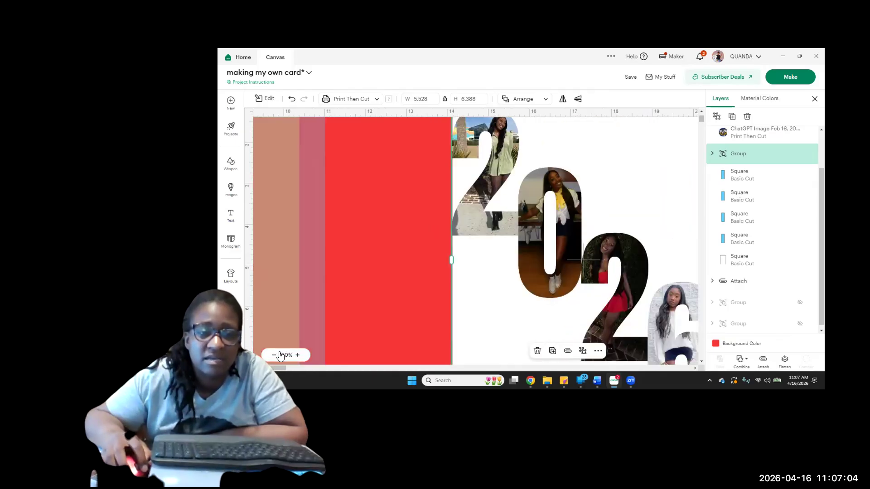
left_click(275, 355)
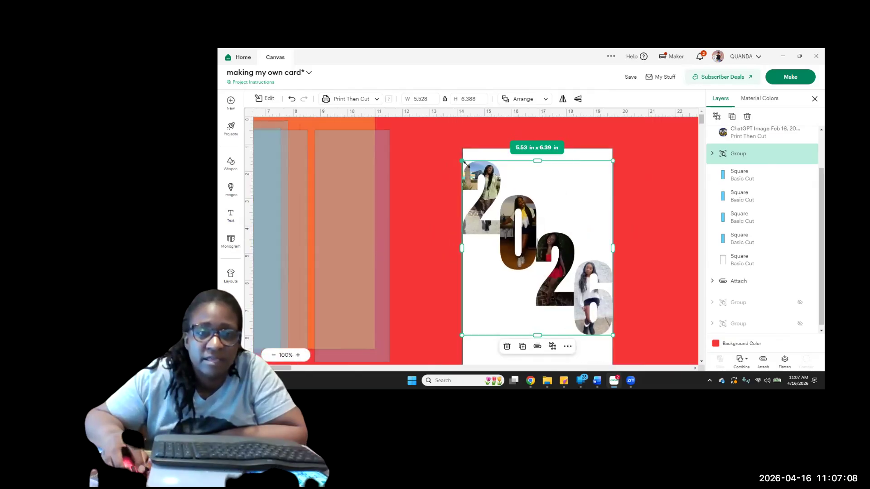
Shrink the 2026 photo group to about 5.28 in x 6.1 in to leave side margins, and nudge it slightly up the panel
left_click_drag(462, 161, 464, 164)
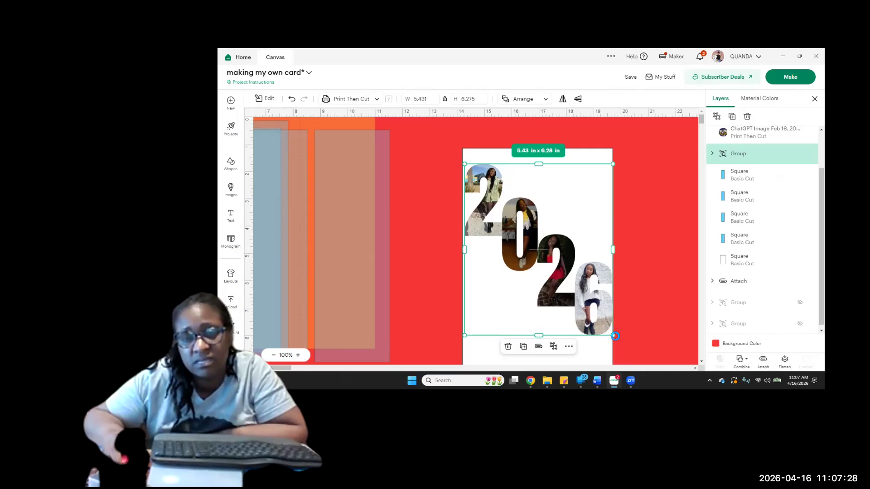
left_click_drag(614, 335, 608, 330)
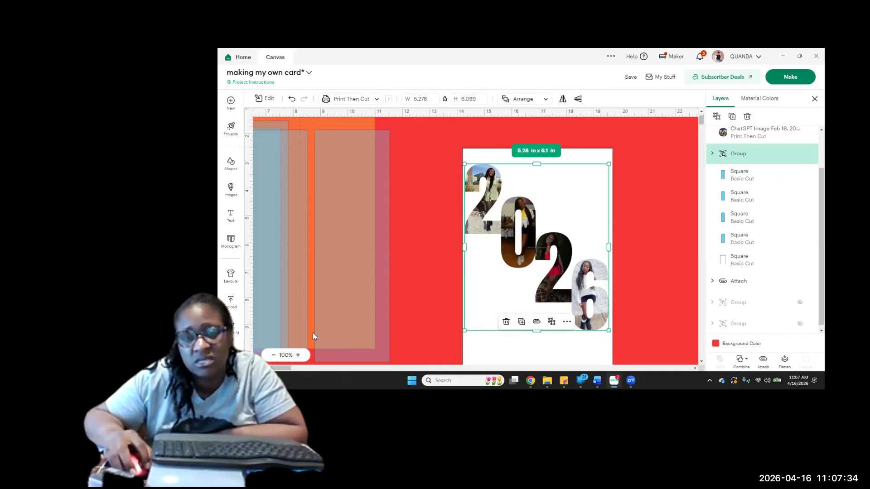
scroll(275, 359, "down", 1)
left_click(274, 356)
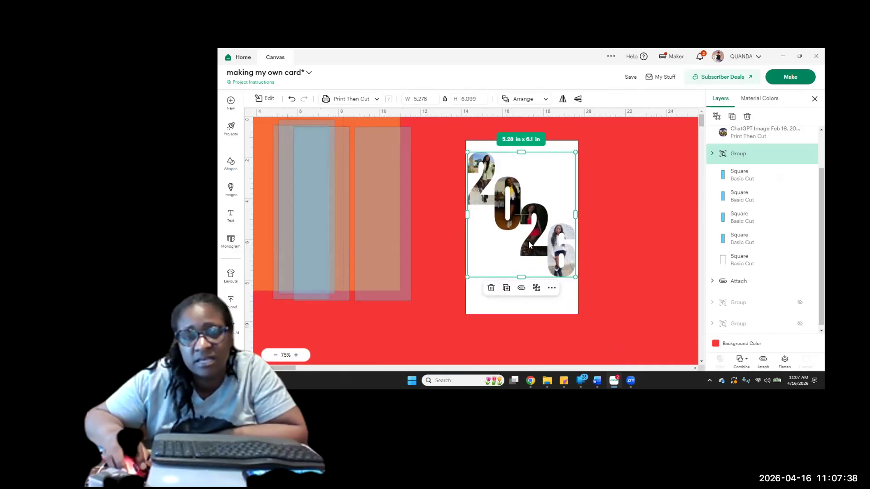
left_click_drag(528, 241, 530, 238)
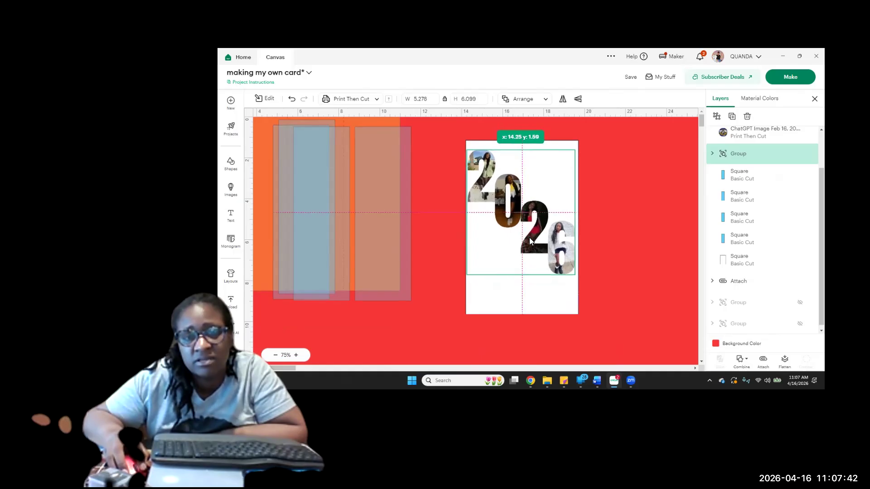
left_click(625, 241)
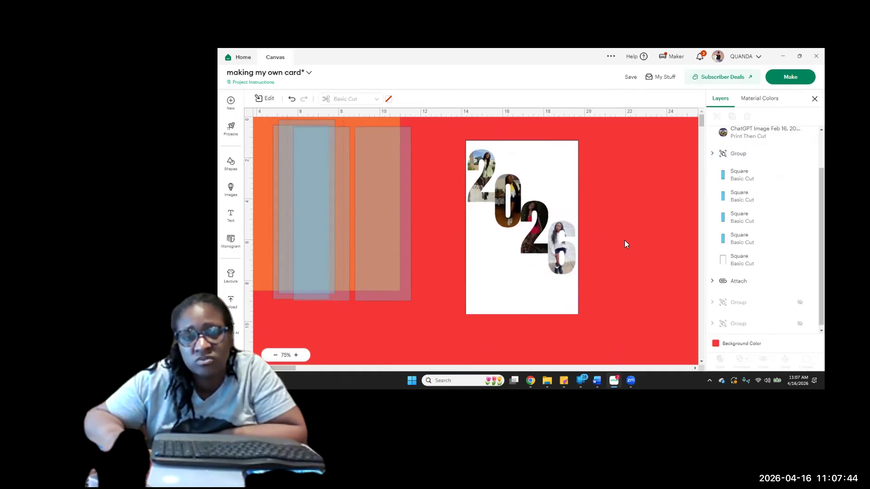
left_click(512, 232)
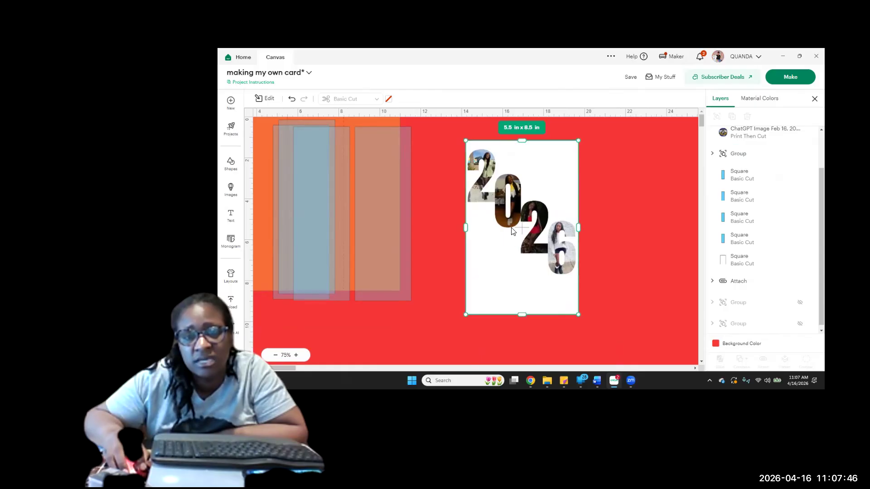
left_click(525, 218, "shift")
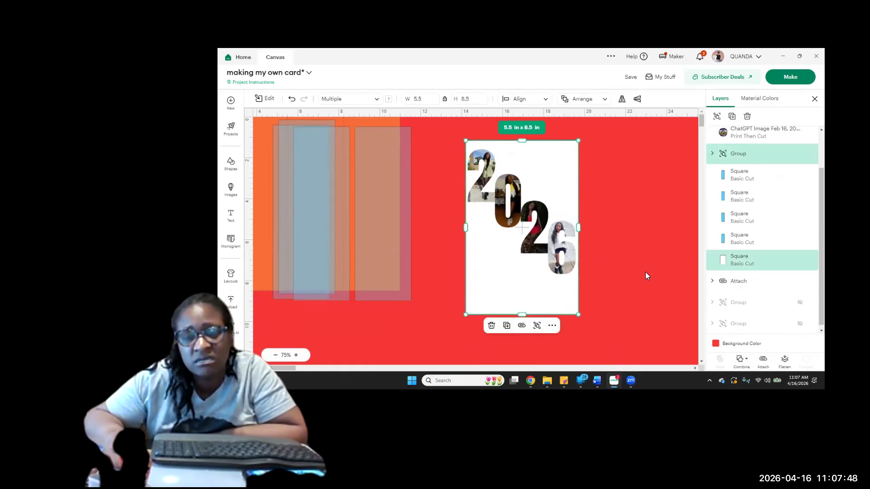
left_click(568, 299)
left_click_drag(550, 305, 385, 237)
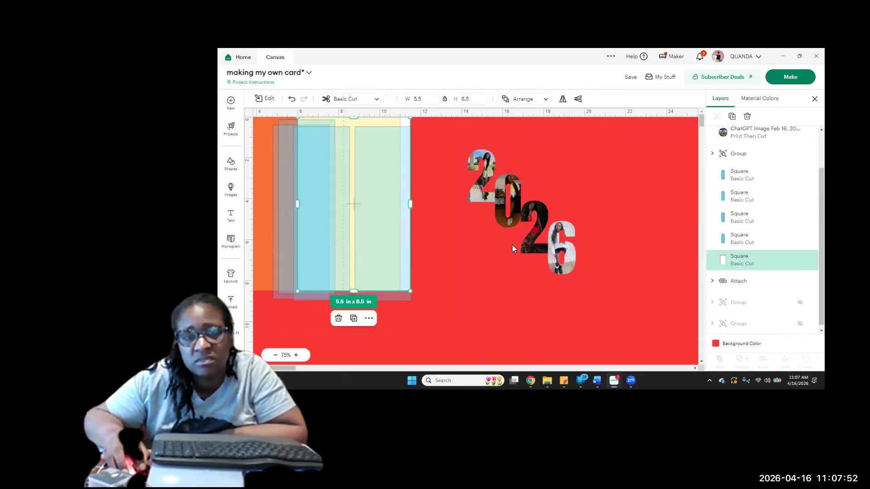
left_click(292, 99)
Select the white panel and the 2026 photo group together and align them with Center Horizontally
left_click_drag(593, 187, 547, 274)
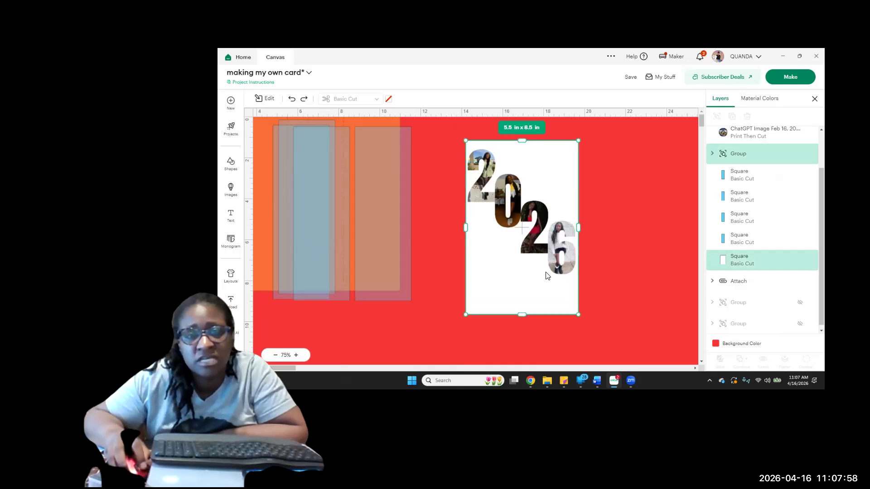
left_click(544, 100)
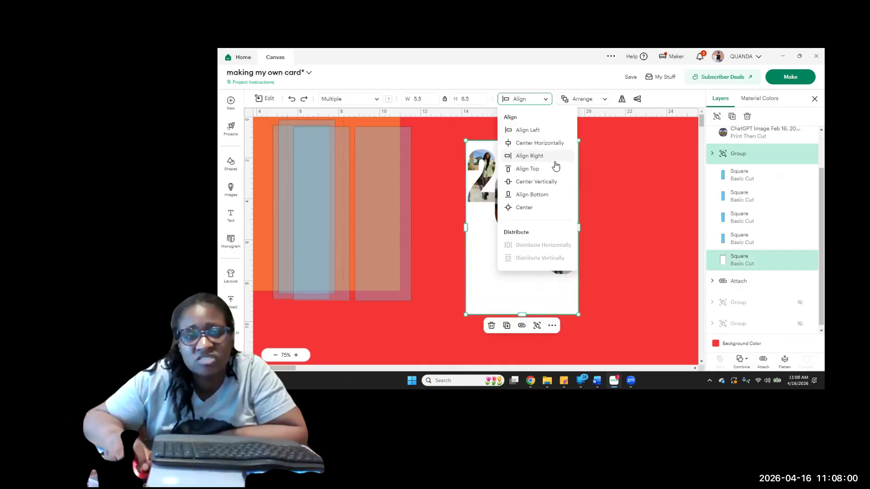
left_click(546, 142)
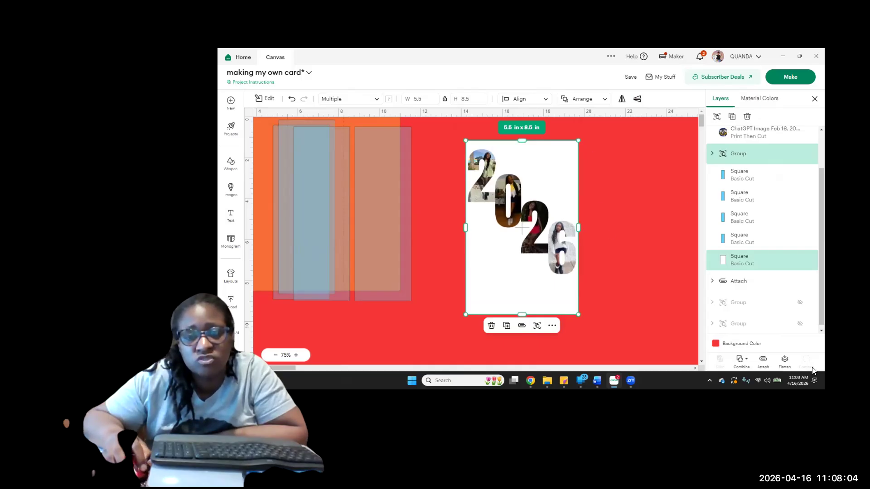
Attach the 2026 photo group to the white panel and flatten them into one Print Then Cut image
left_click(763, 362)
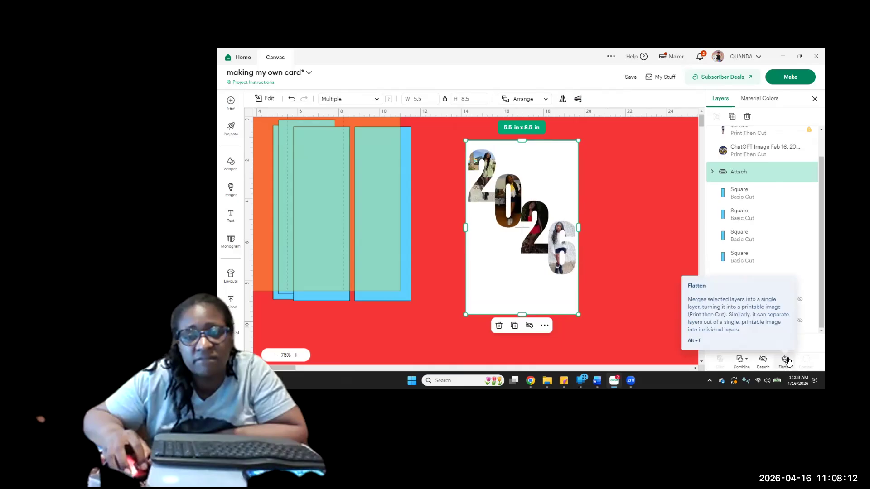
left_click(786, 360)
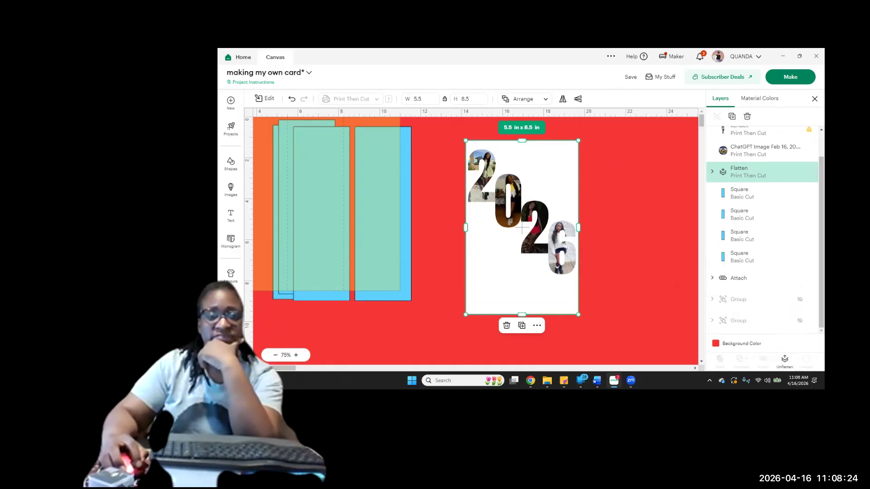
left_click(391, 357)
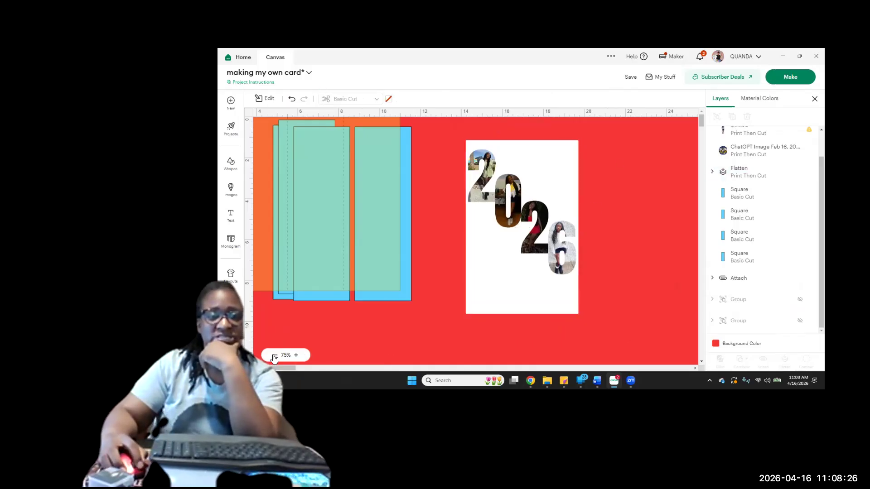
Move the standing white-sweater cutout photo to the 2026 panel's lower edge and shrink it to about 1.47 in x 4.26 in
left_click(275, 356)
left_click(274, 356)
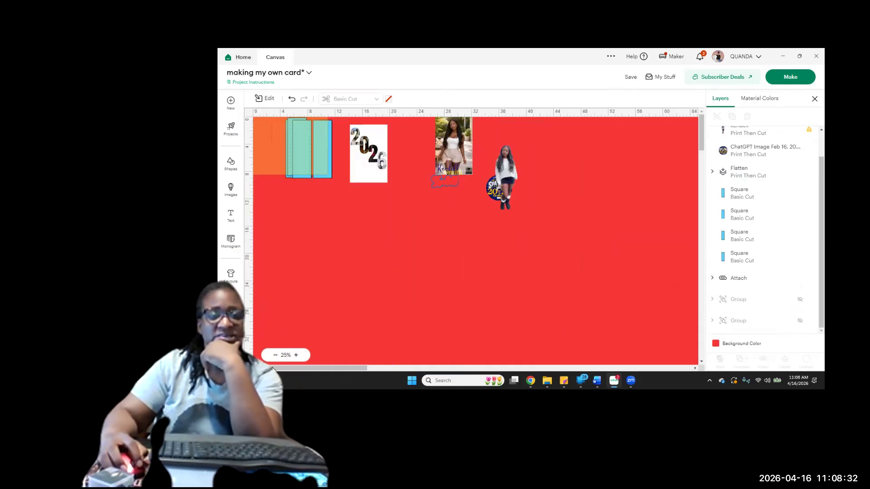
left_click_drag(291, 369, 449, 236)
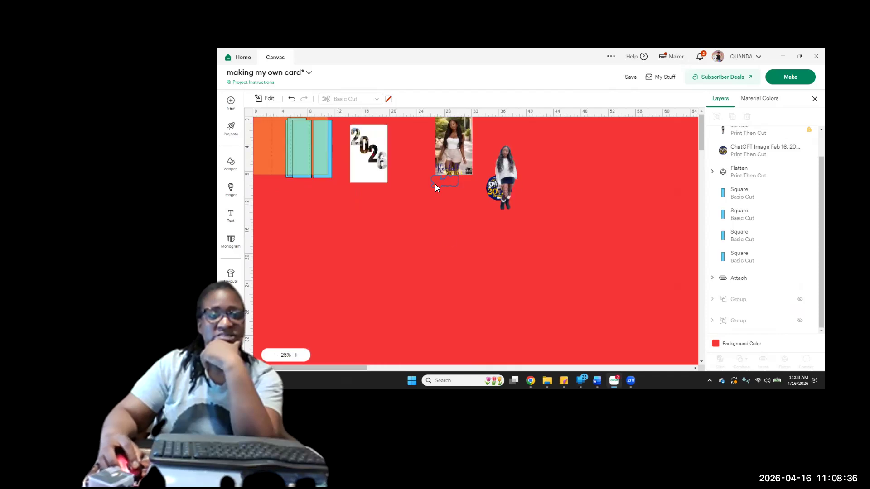
left_click_drag(506, 175, 365, 188)
scroll(410, 305, "down", 5)
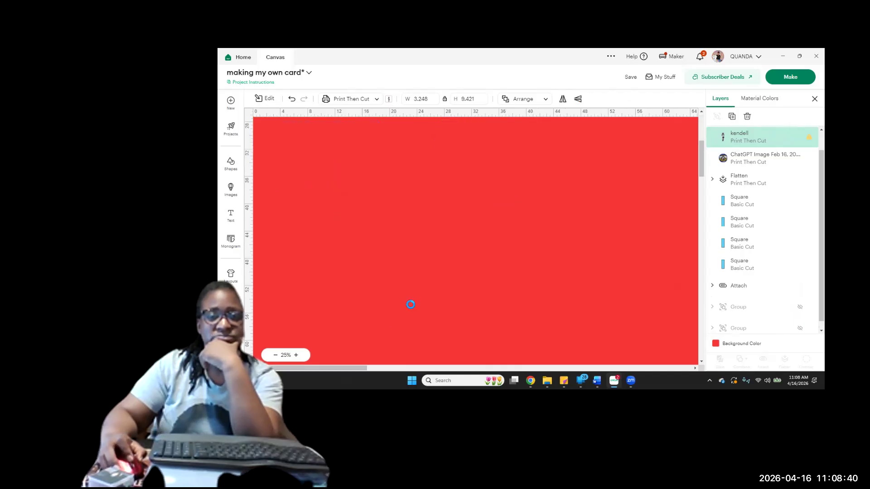
scroll(410, 304, "up", 5)
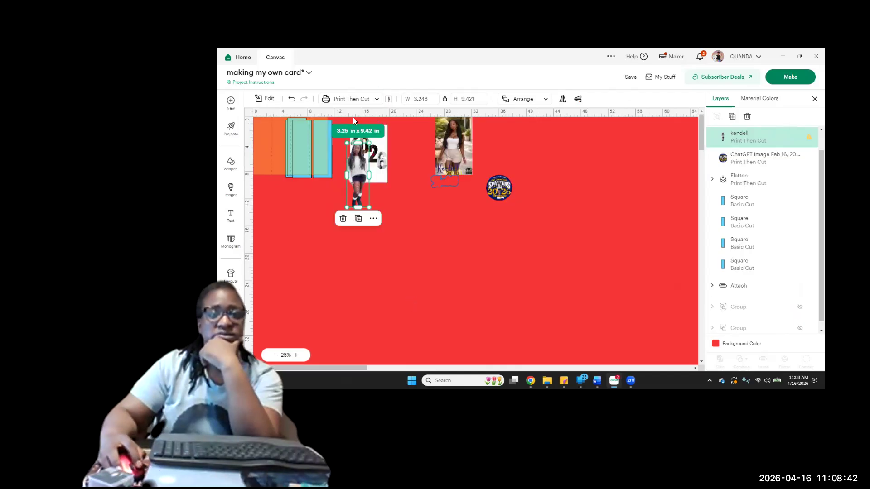
left_click_drag(370, 143, 357, 179)
left_click(285, 357)
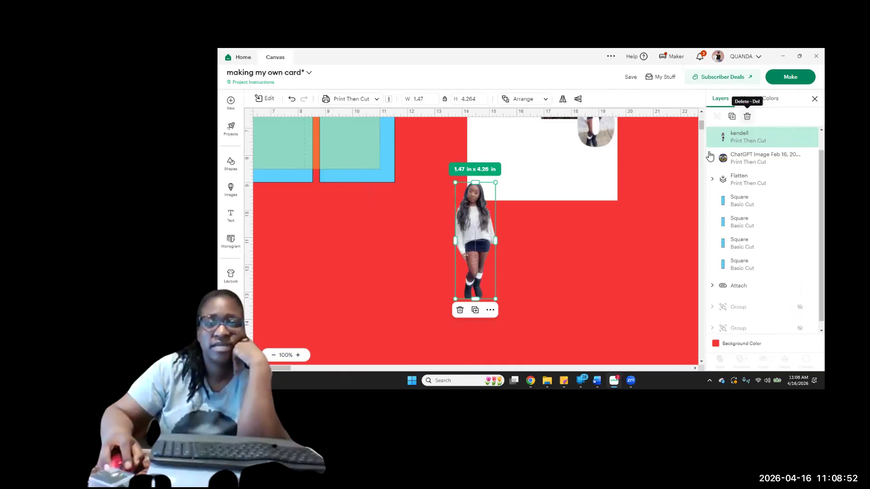
Delete the standing white-sweater cutout photo from the canvas
key("Delete")
scroll(571, 262, "up", 5)
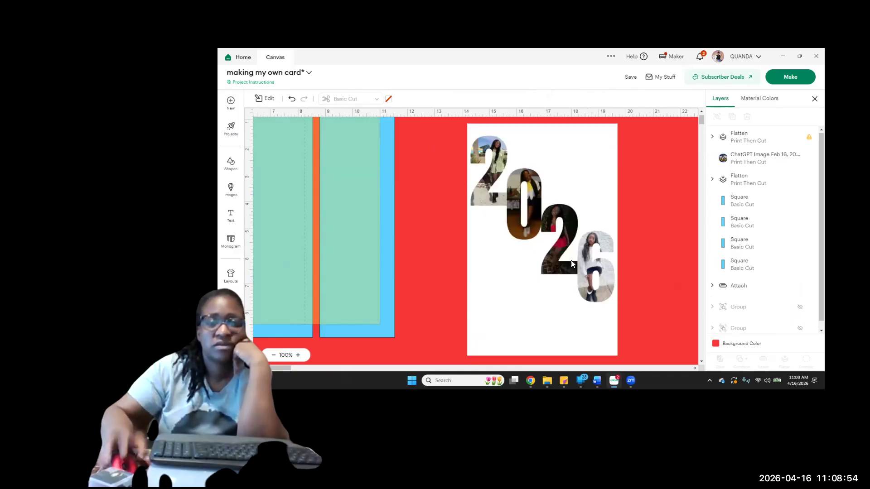
scroll(572, 263, "down", 2)
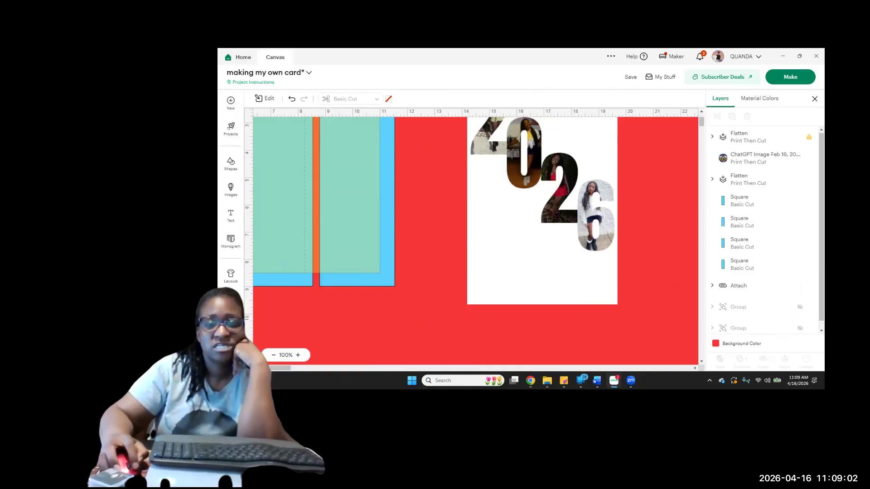
Switch to Chrome, maximize the ChatGPT window and open the bookmarked Ai Art Generator
mouse_move(531, 381)
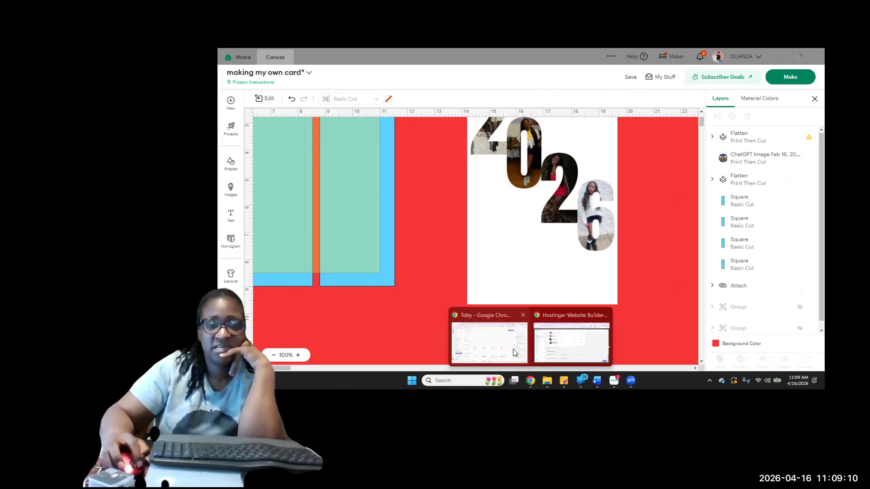
left_click(515, 353)
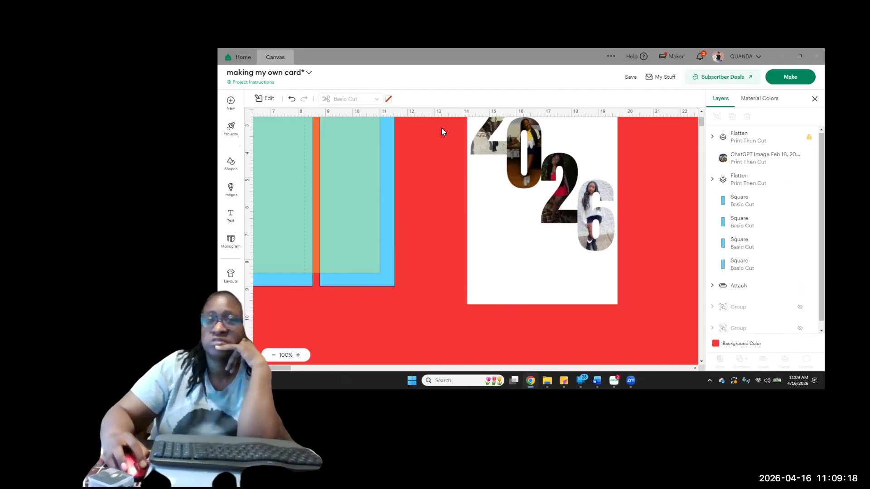
left_click_drag(442, 128, 442, 129)
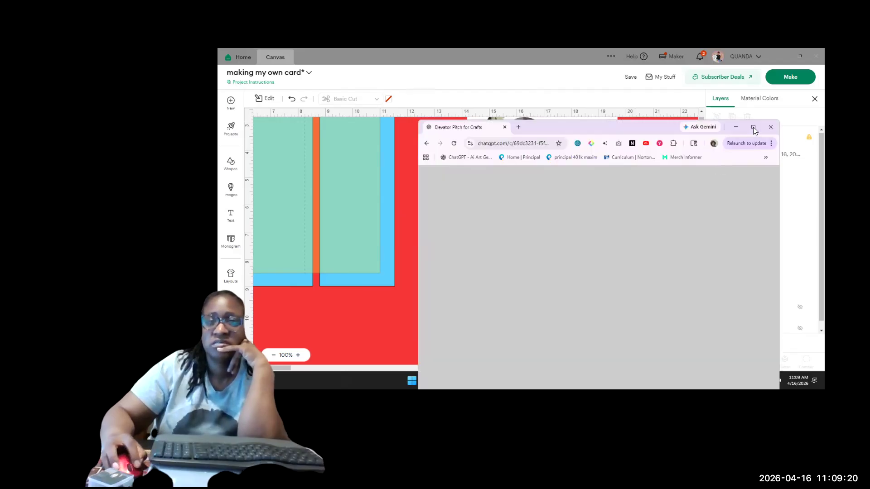
left_click(754, 128)
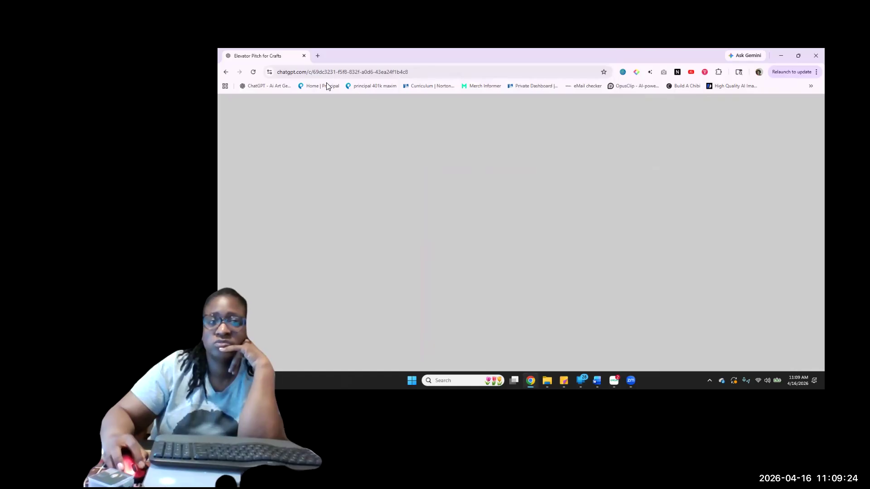
left_click(256, 88)
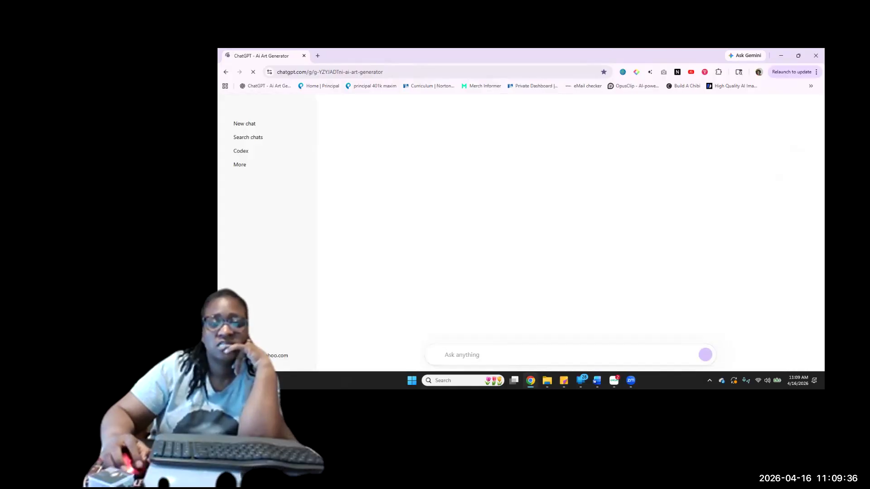
Start a new ChatGPT chat and write a prompt requesting a short paragraph for the graduate's graduation card
left_click(243, 127)
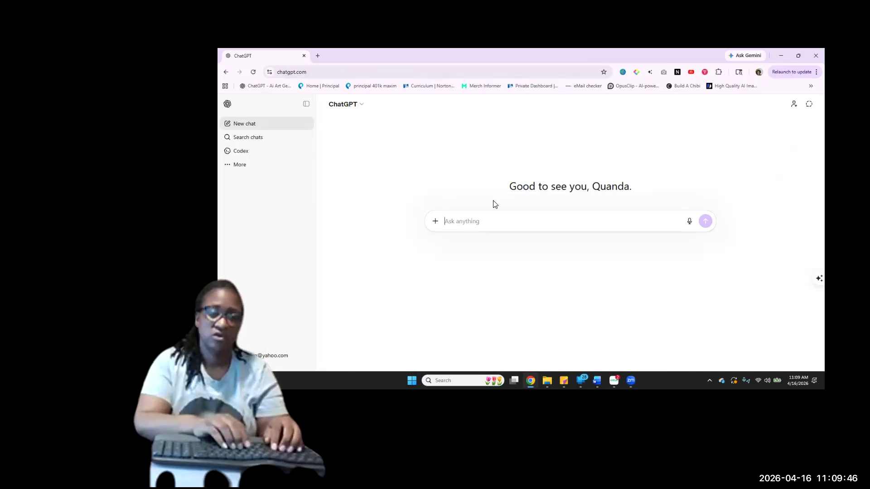
type("create a sh")
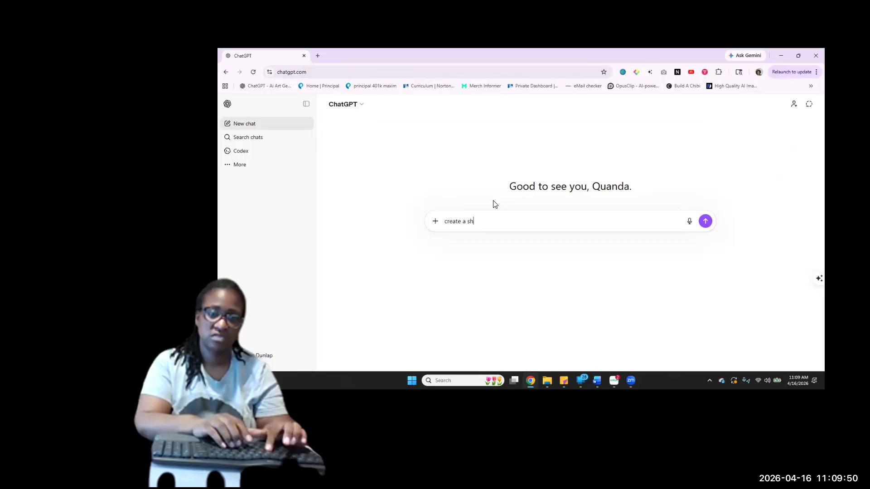
type("ort paragra")
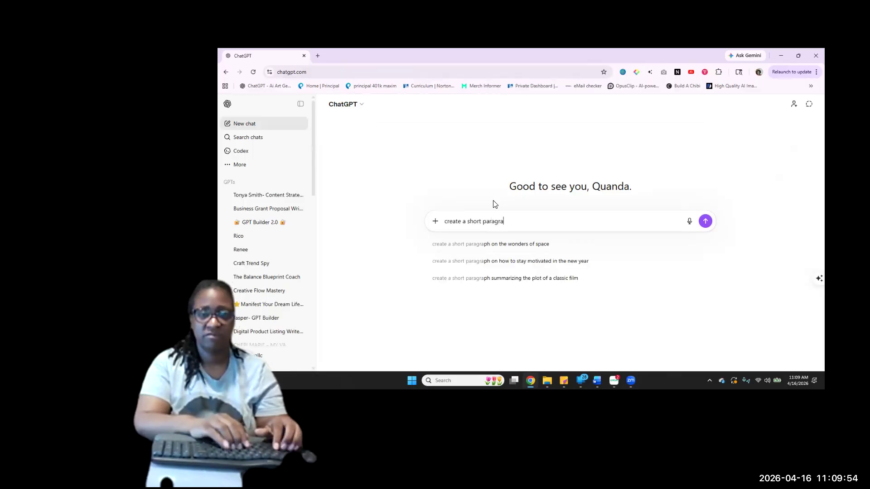
type("ph for")
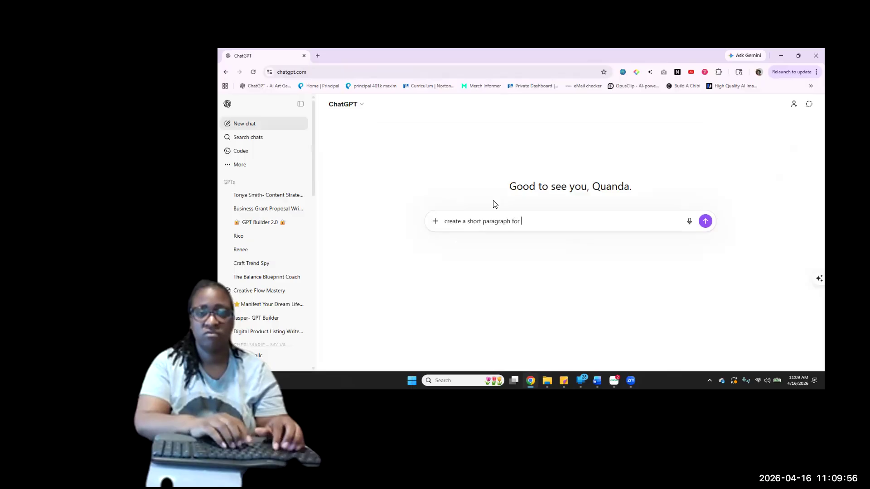
type(" m")
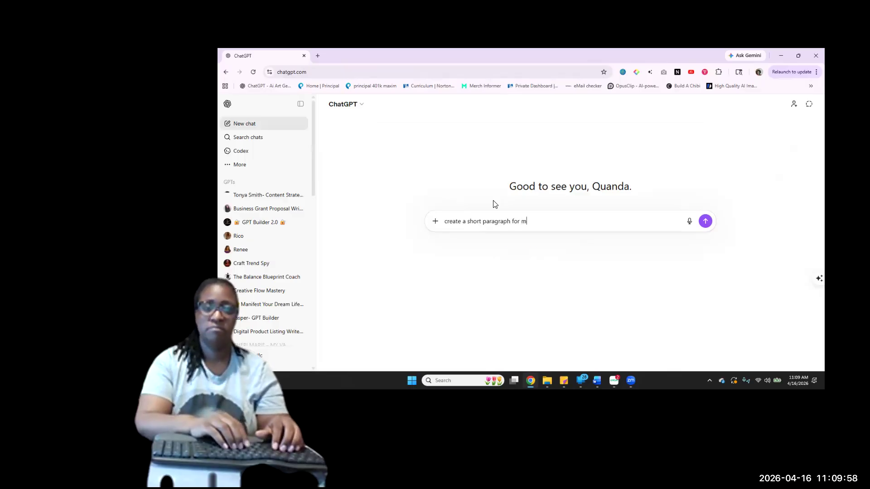
key("BackSpace")
type("kein")
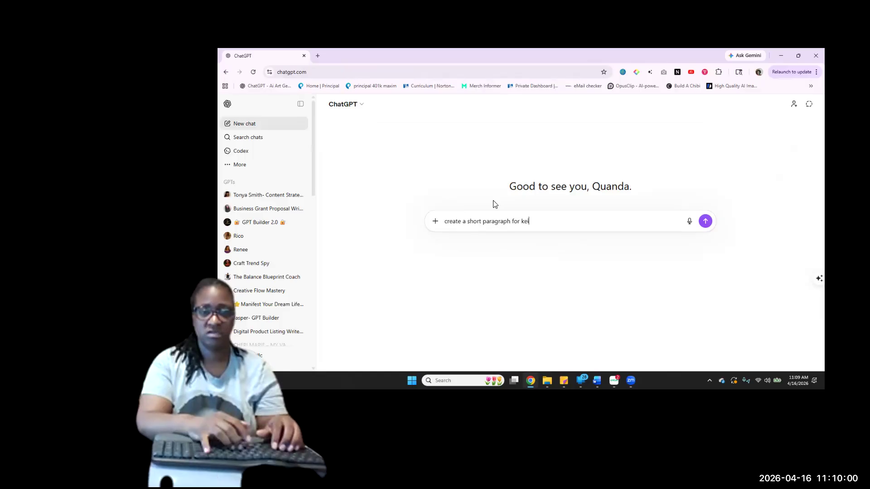
key("BackSpace")
key("BackSpace")
type("ndells gra")
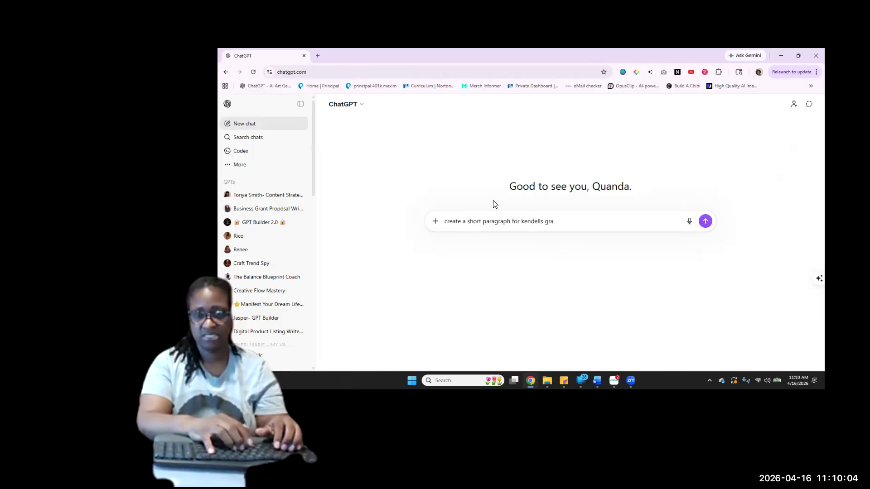
type("duation card")
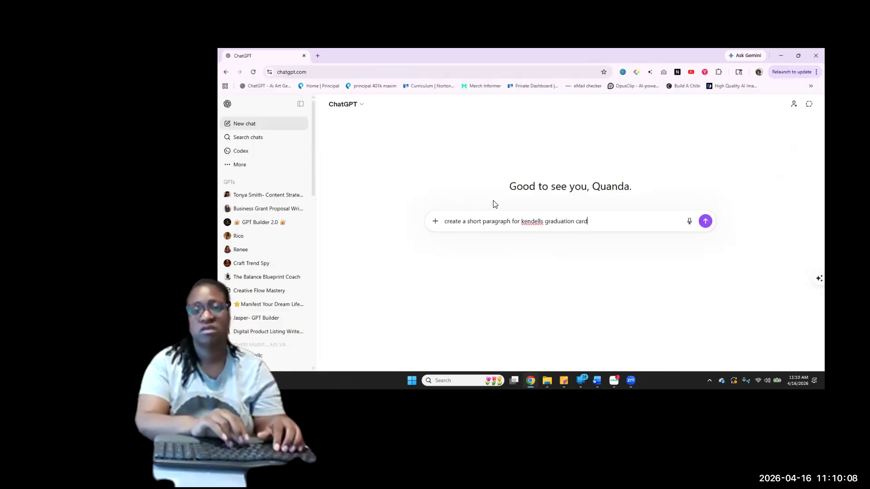
type(". ")
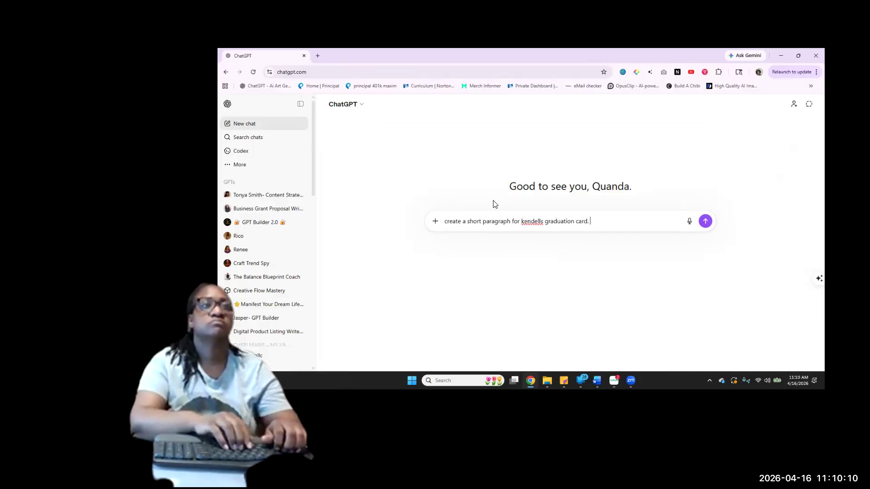
type("make sure it is ")
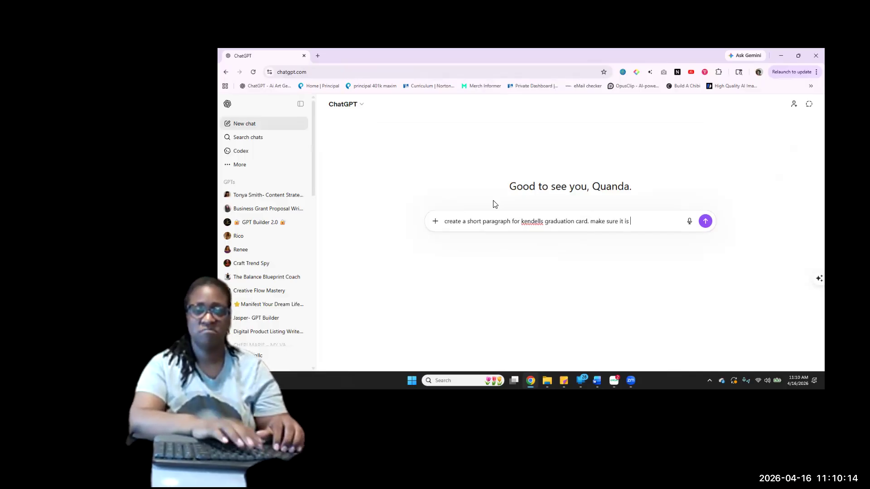
type("in my voice and to")
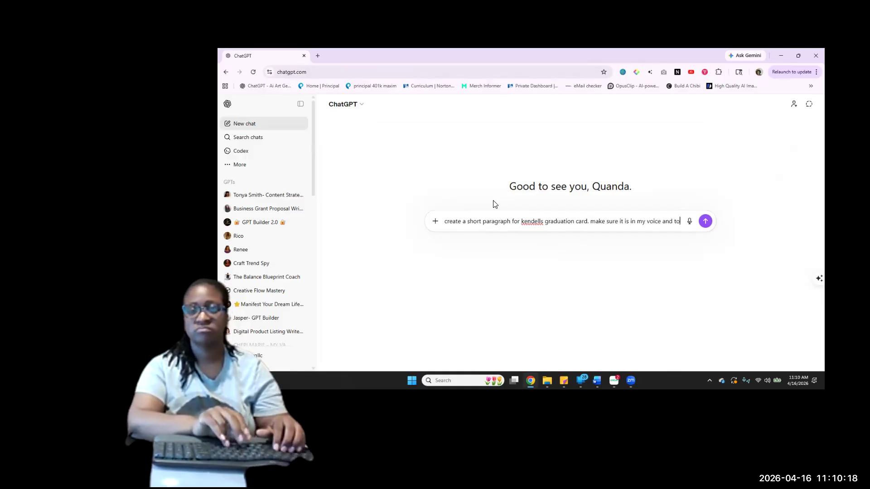
type("ne.")
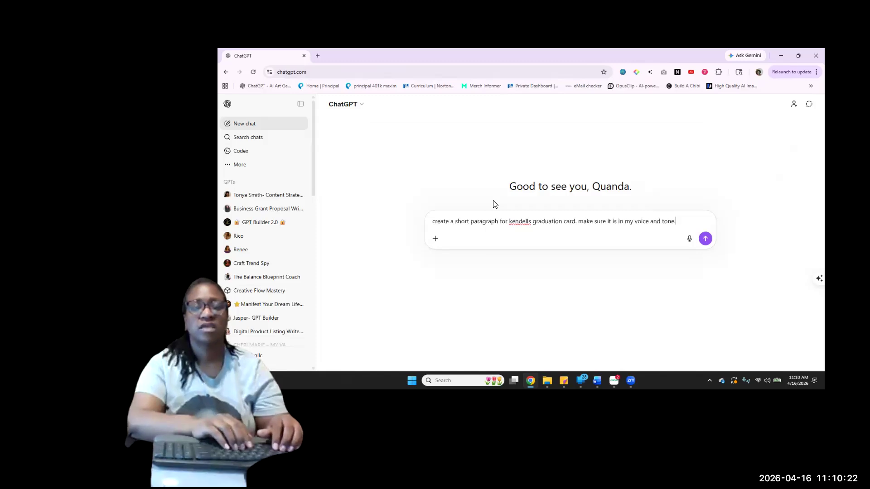
type("let it be hea")
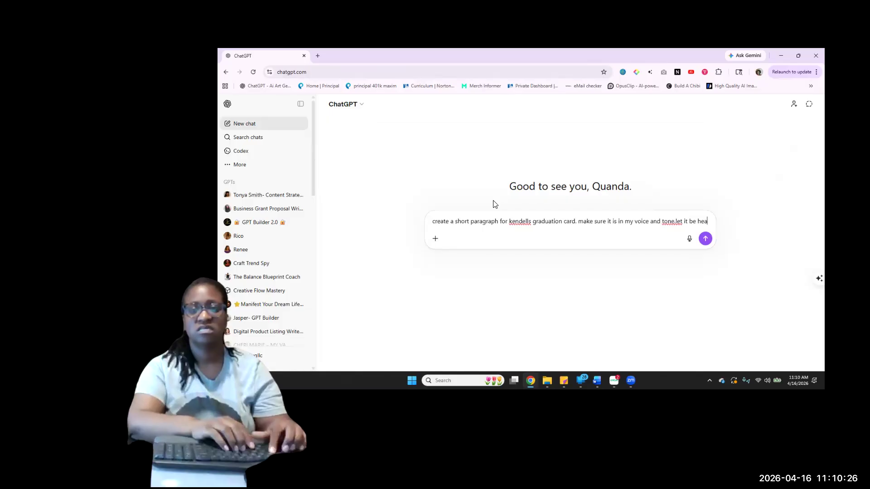
type("rtfel")
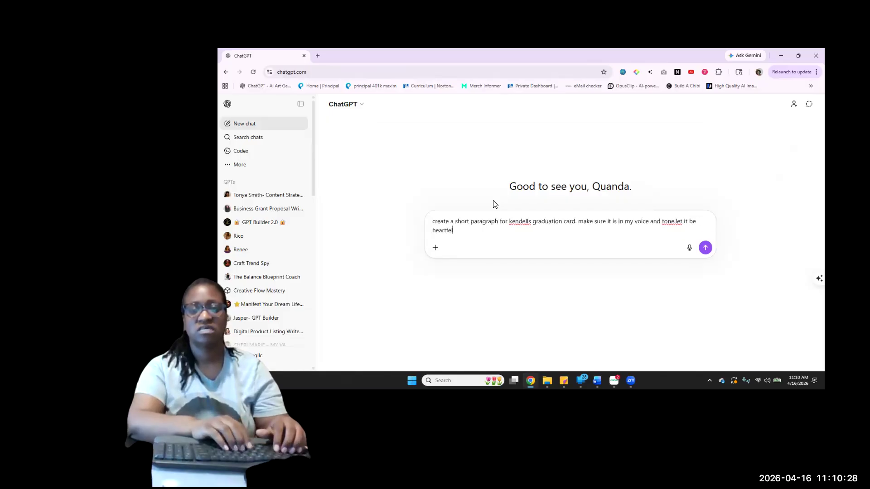
type("f and inspiring.")
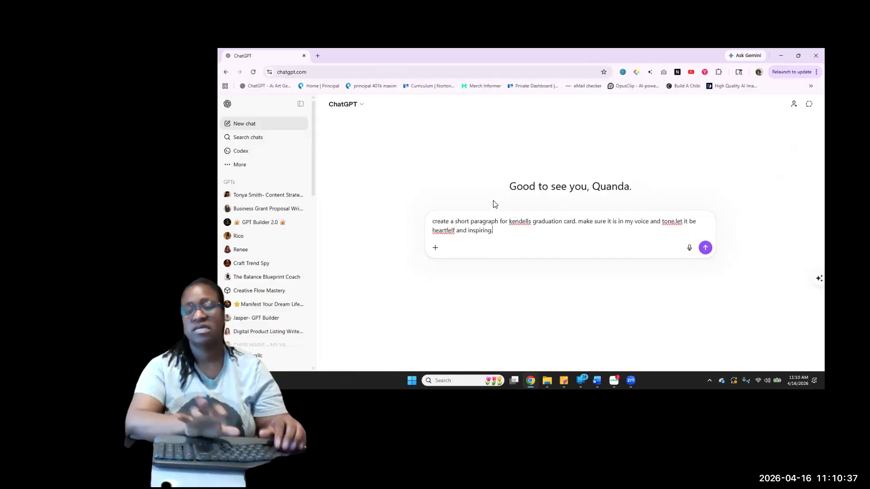
Add to the prompt that the paragraph be in my voice and tone, heartfelt and inspiring, and submit it
key("Return")
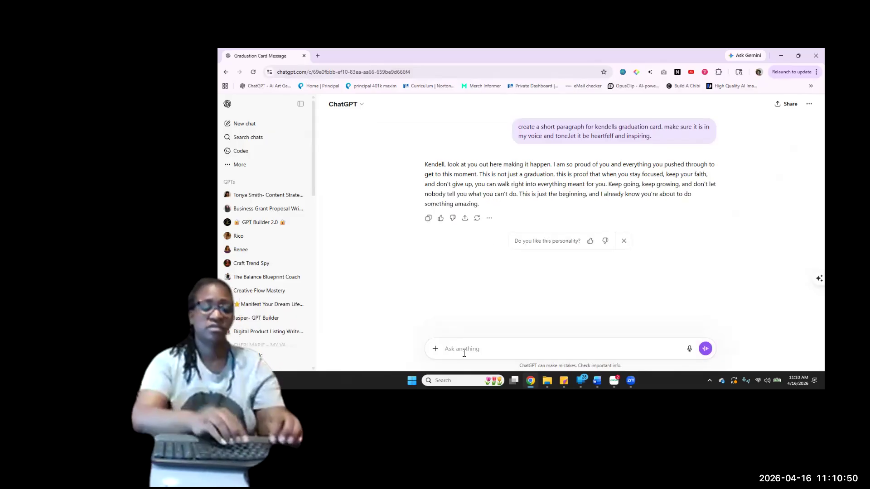
Send ChatGPT the follow-up message "this is too long."
type("this i")
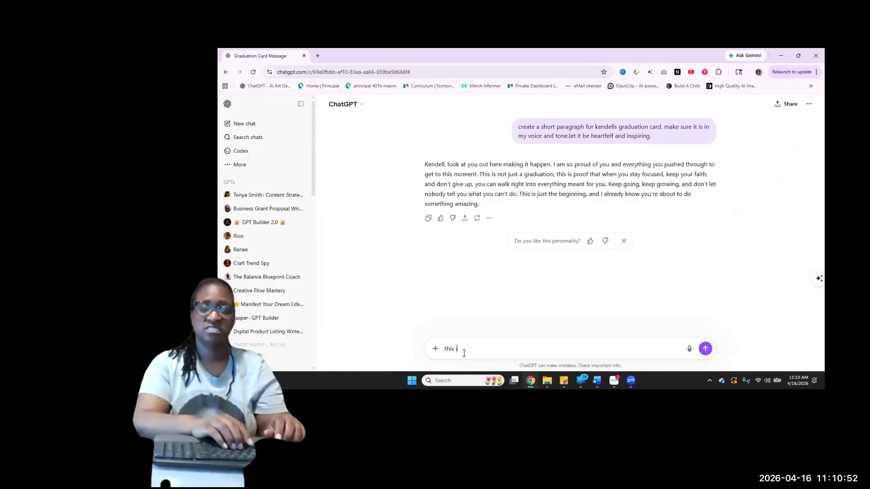
type("s too")
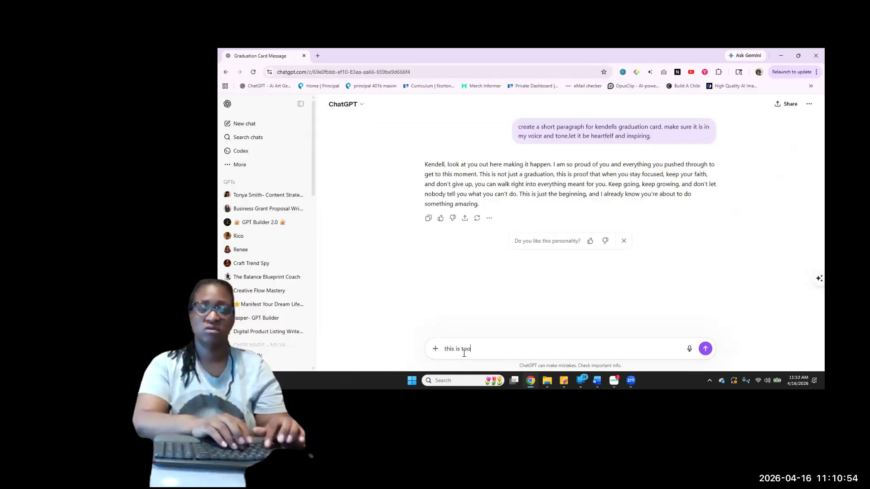
type(" long")
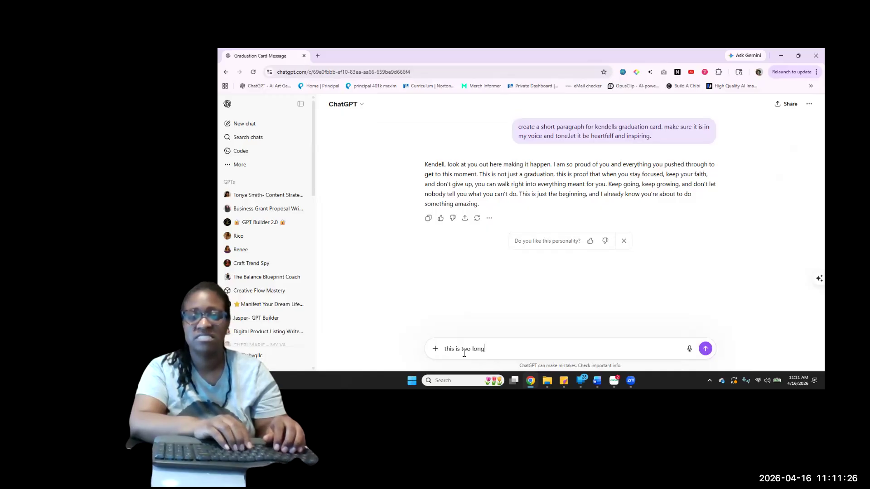
type(".")
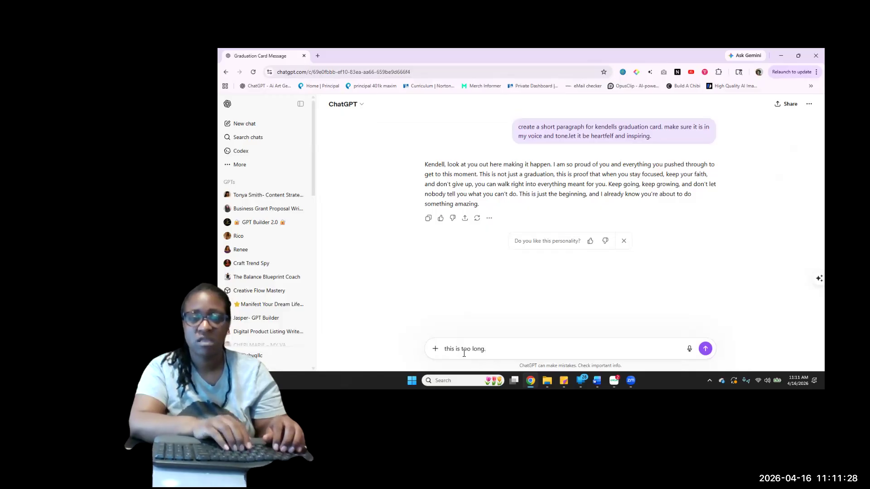
key("Return")
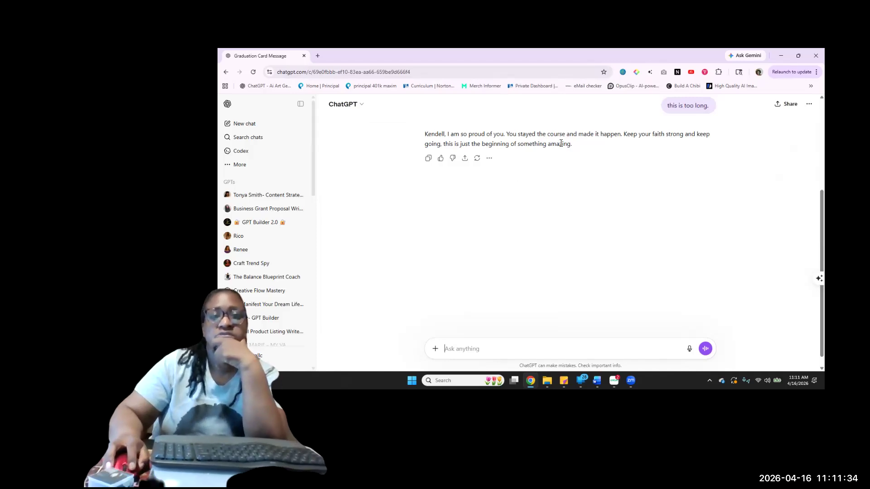
Copy the full text of ChatGPT's shortened graduation message
left_click_drag(572, 148, 430, 137)
right_click(430, 136)
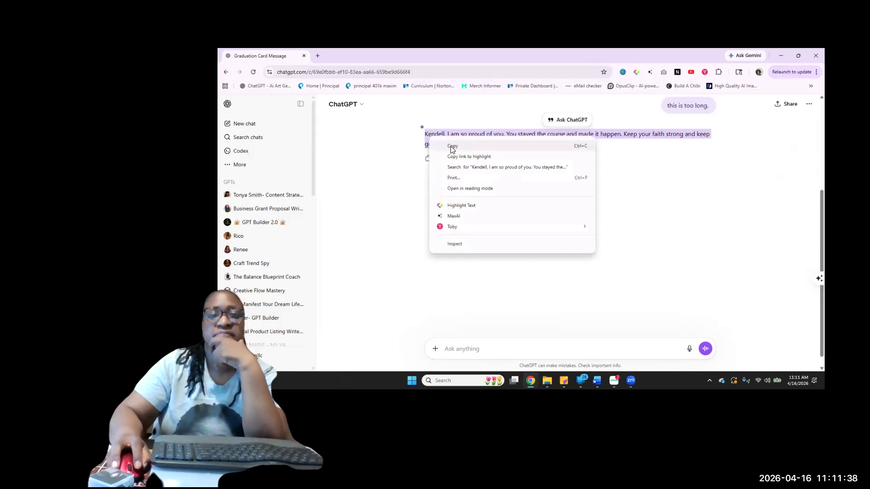
left_click(454, 147)
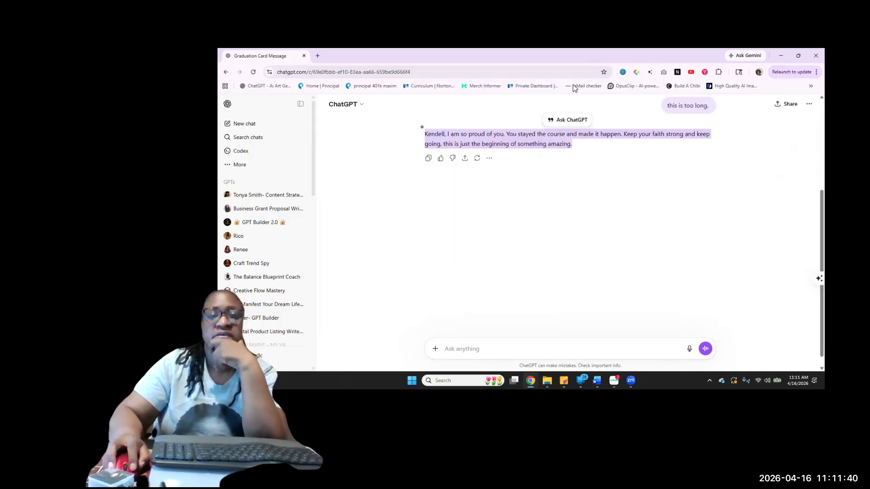
Switch to Cricut Design Space, add a text box and paste the copied graduation message into it
mouse_move(614, 381)
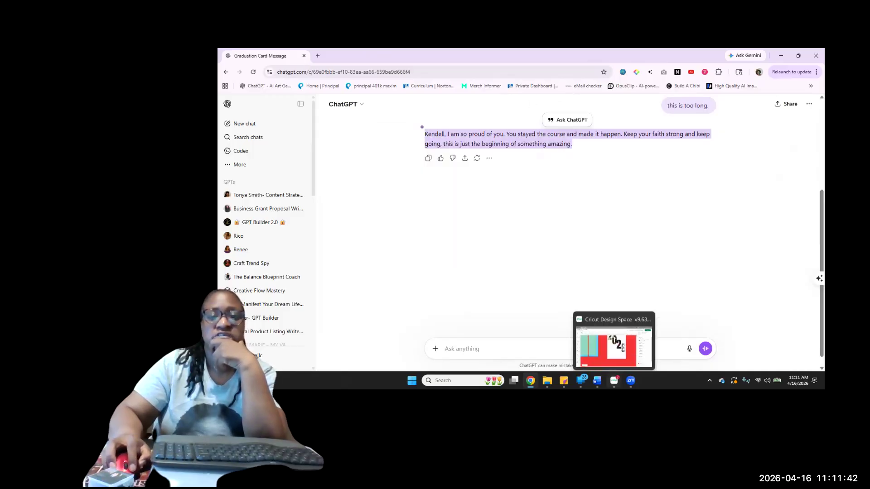
left_click(614, 347)
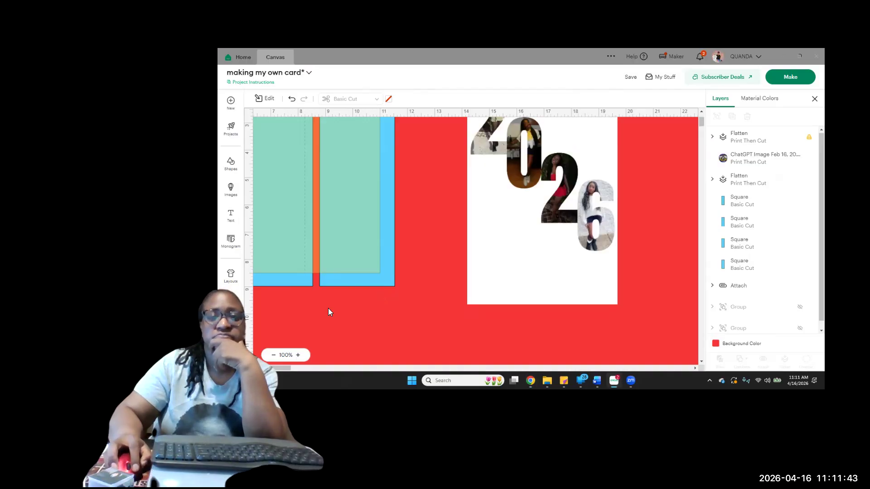
left_click(231, 216)
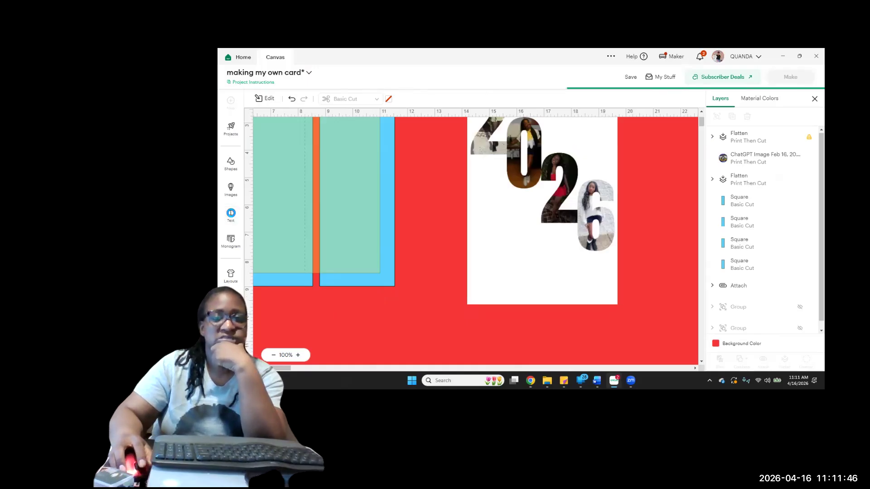
left_click(301, 256)
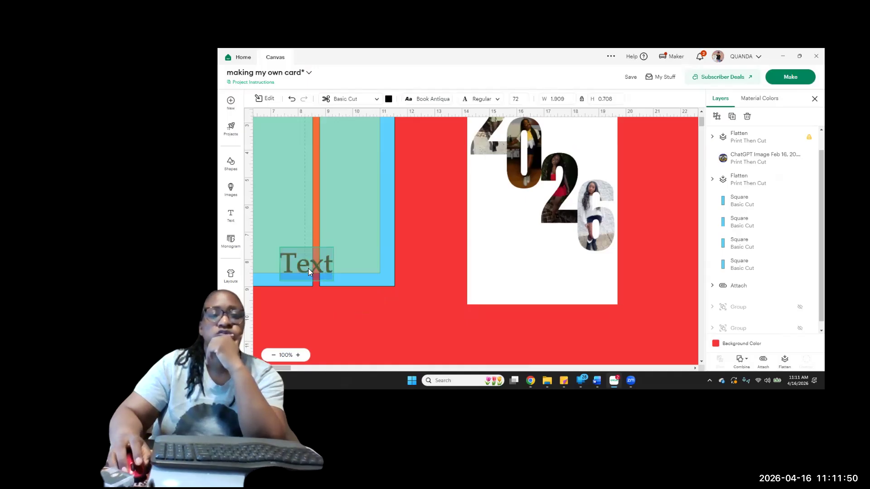
right_click(308, 268)
left_click(332, 308)
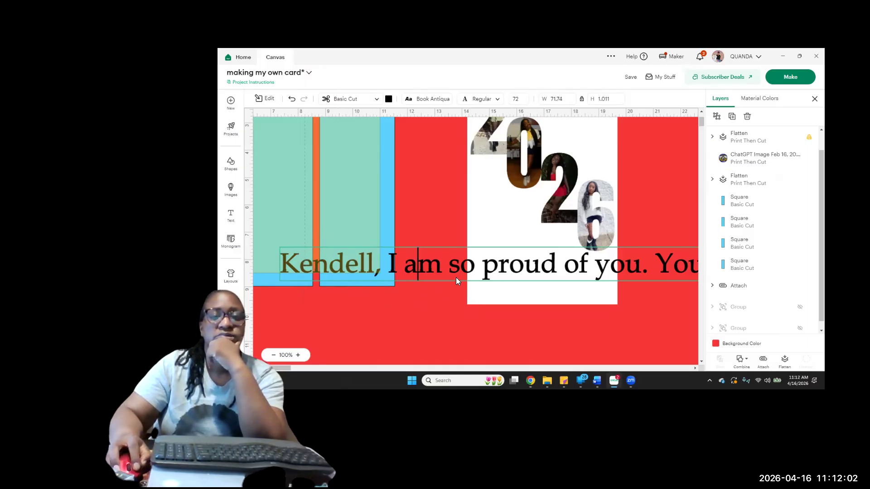
Narrow the graduation message's text box to about 68.3 in wide so its text wraps
left_click(342, 268)
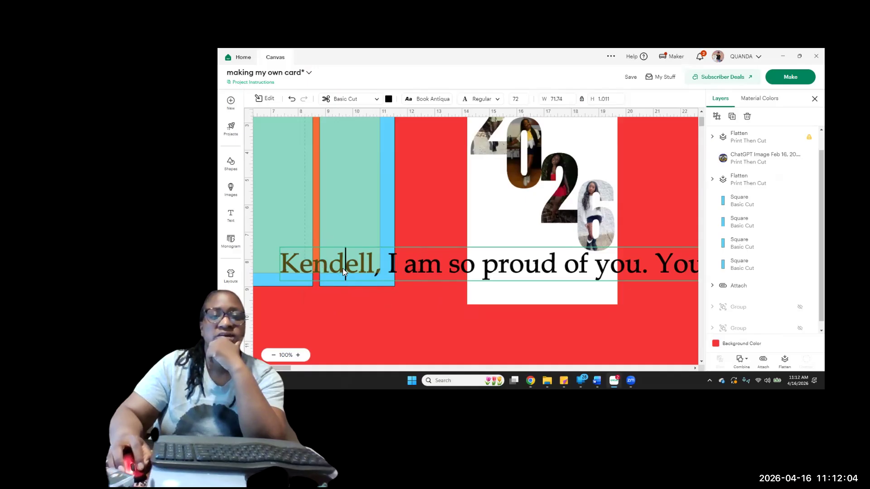
left_click(420, 205)
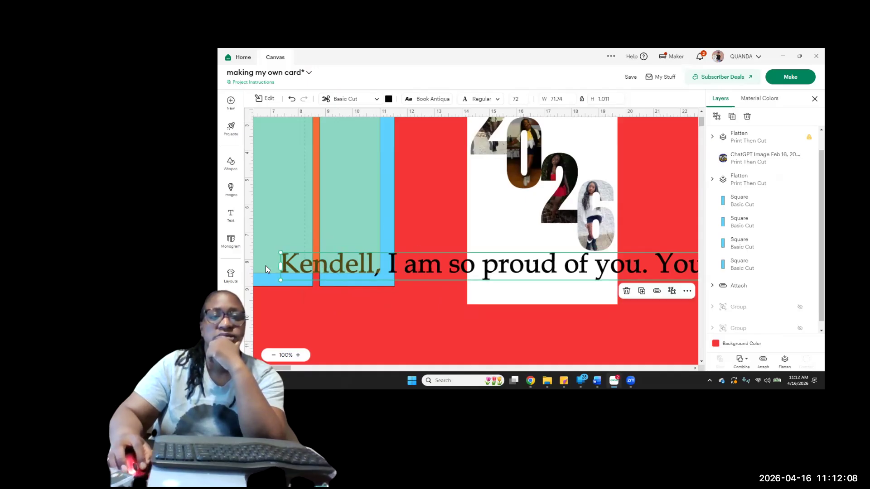
left_click_drag(281, 267, 372, 280)
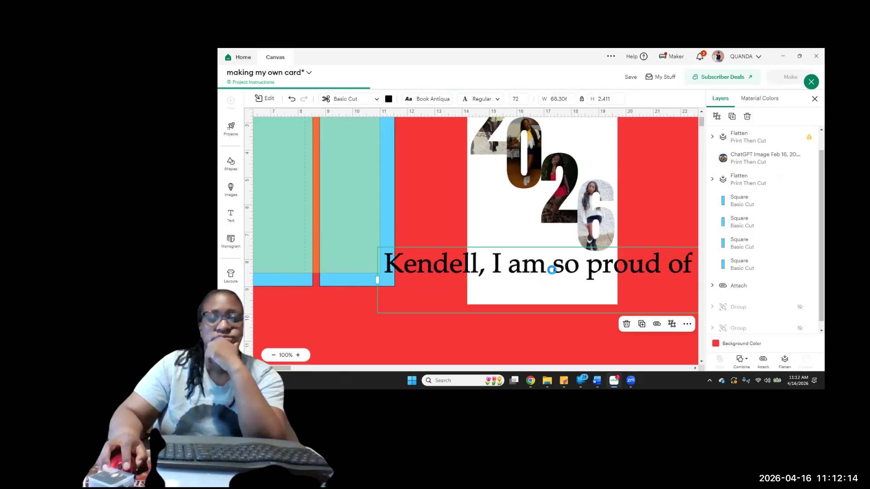
Set the graduation message's font size to 15
left_click(520, 101)
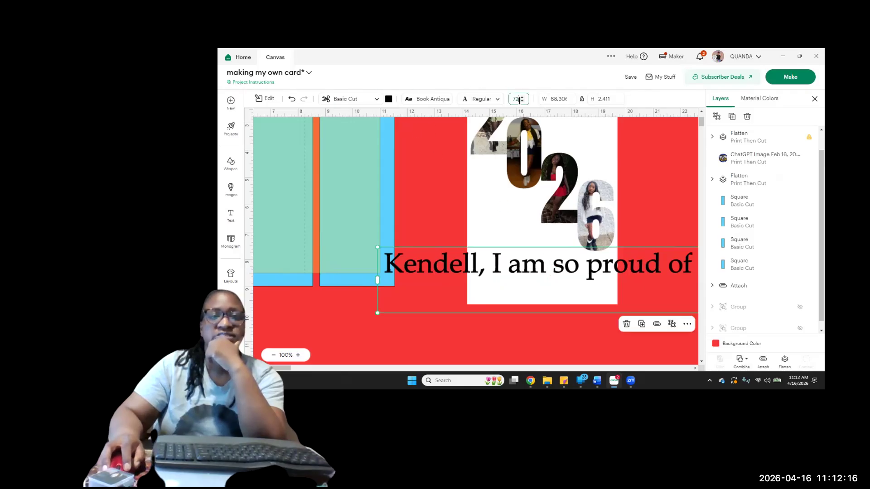
type("215")
key("Return")
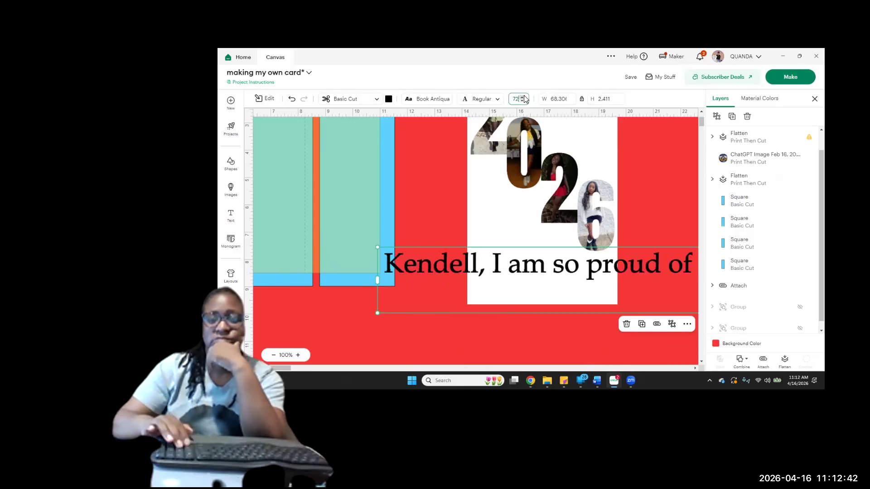
type("15")
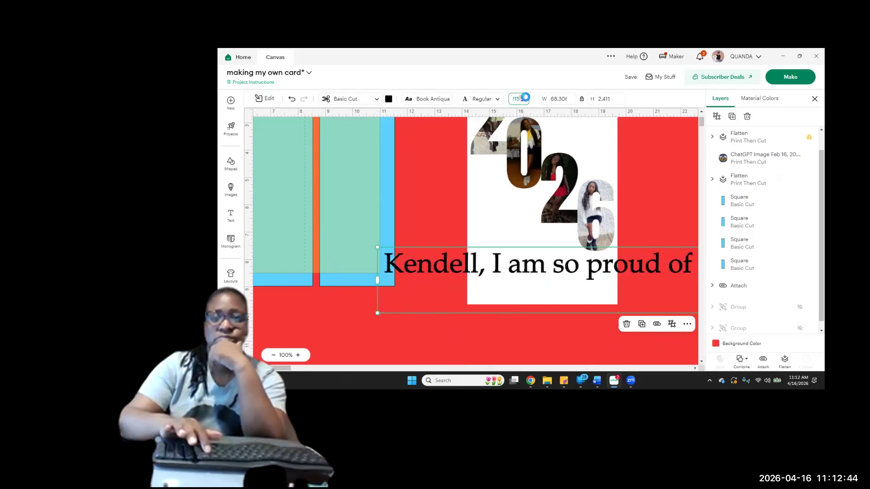
key("BackSpace")
key("BackSpace")
key("BackSpace")
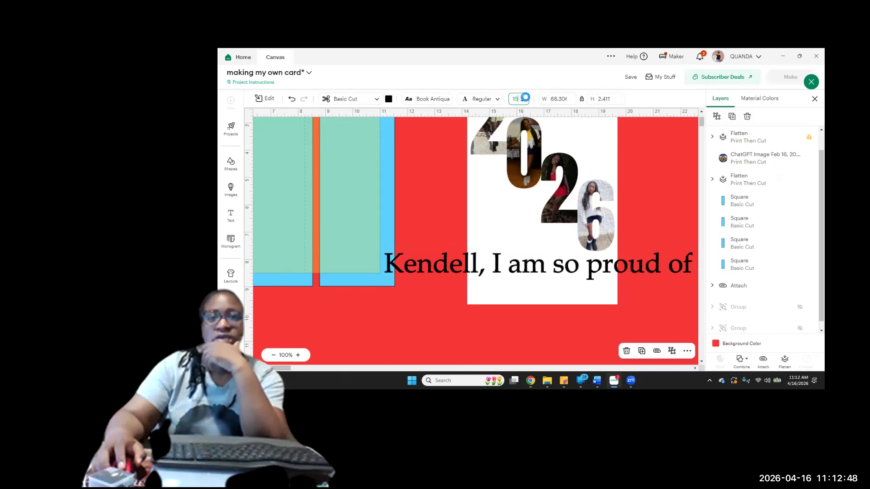
Apply font size 15 to the graduation message and scale its text box to about 14.76 × 0.52 in
key("Return")
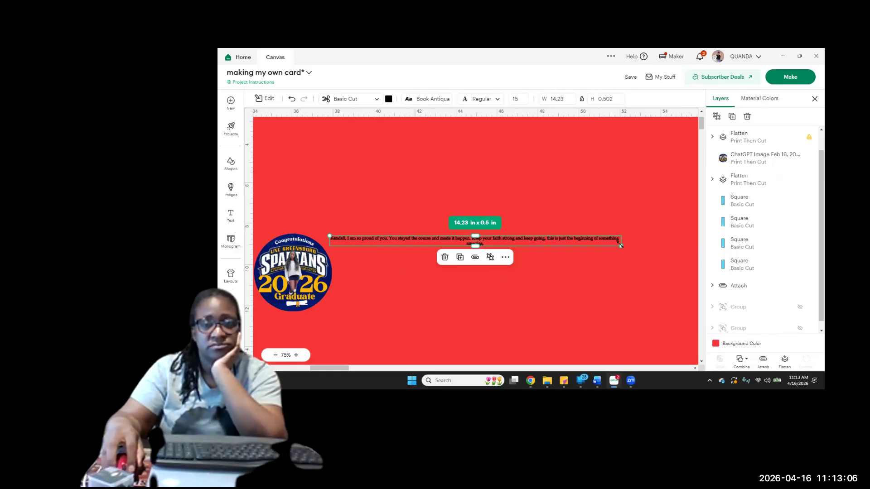
left_click_drag(611, 244, 611, 245)
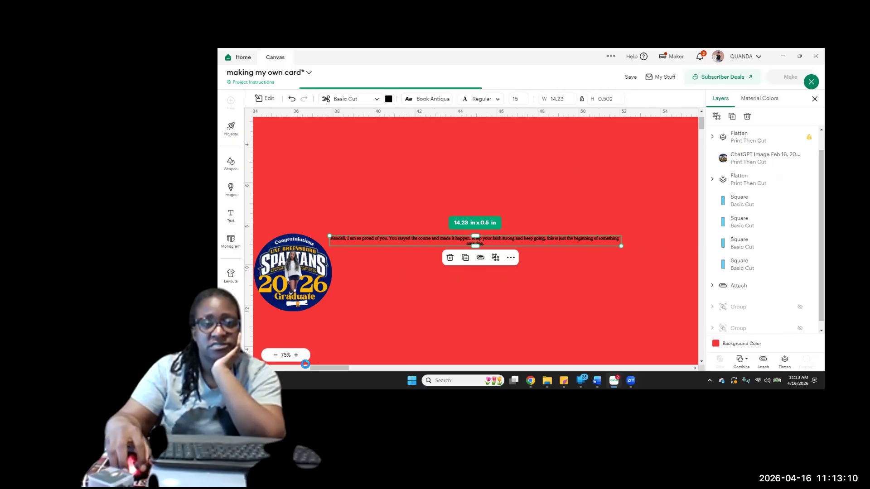
left_click_drag(620, 246, 630, 242)
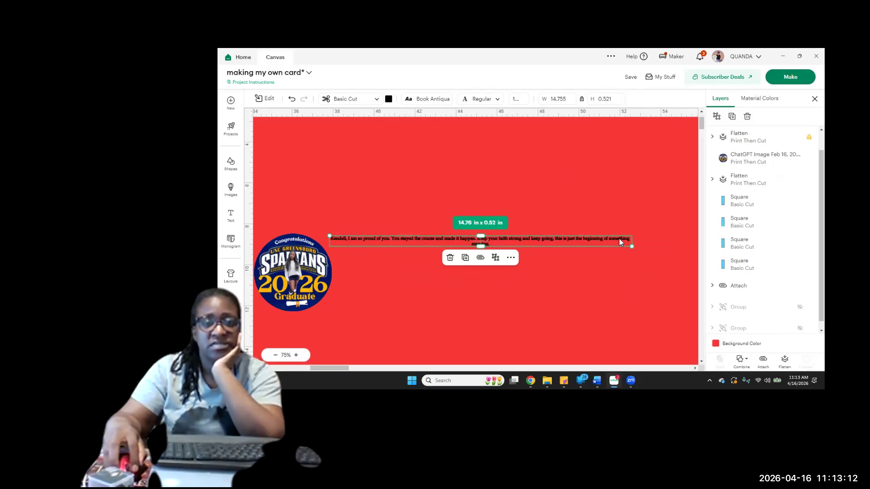
Narrow the graduation message's text box to about 4.84 in wide so the text wraps onto four lines
left_click(297, 356)
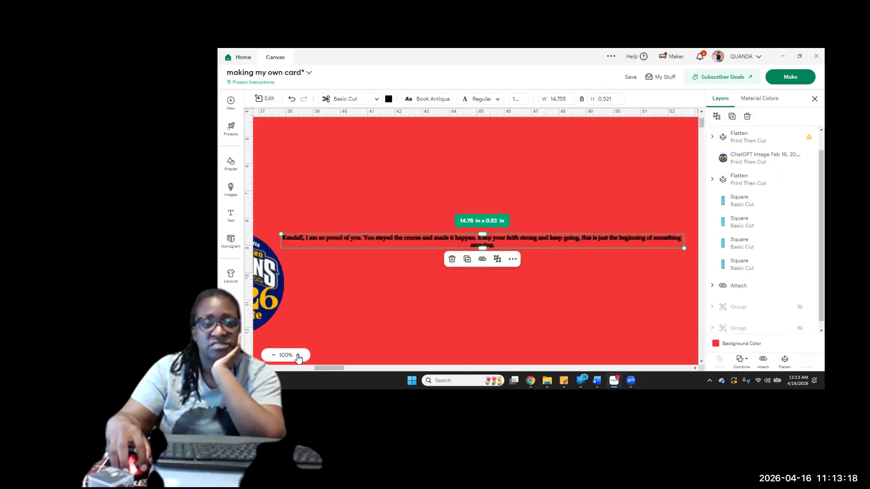
left_click(298, 356)
left_click_drag(320, 368, 350, 366)
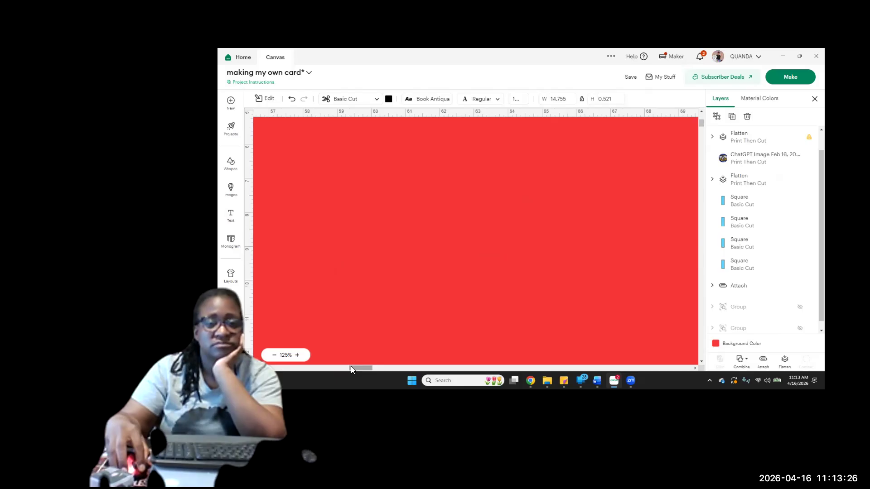
left_click_drag(351, 366, 328, 366)
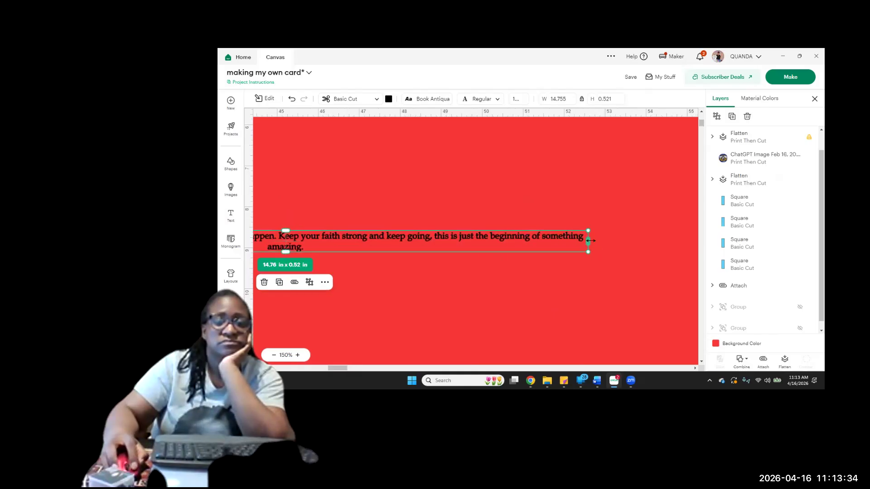
left_click_drag(591, 241, 588, 241)
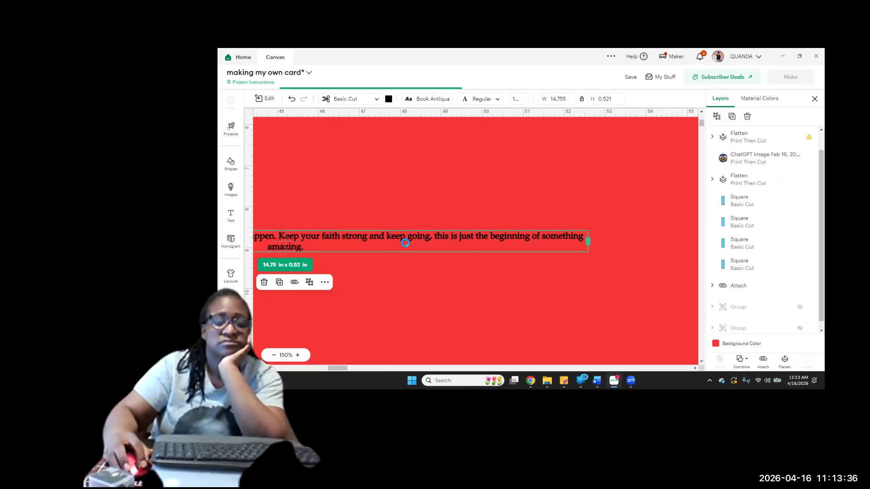
left_click_drag(588, 241, 423, 241)
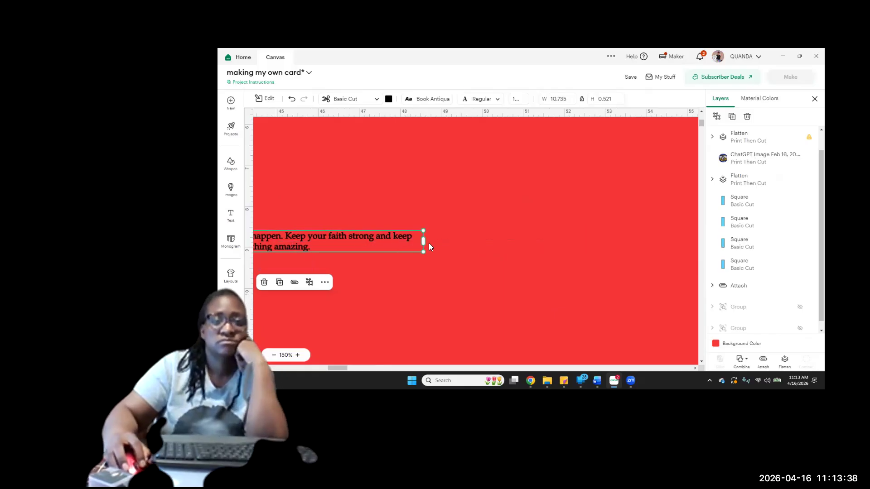
left_click_drag(359, 231, 265, 236)
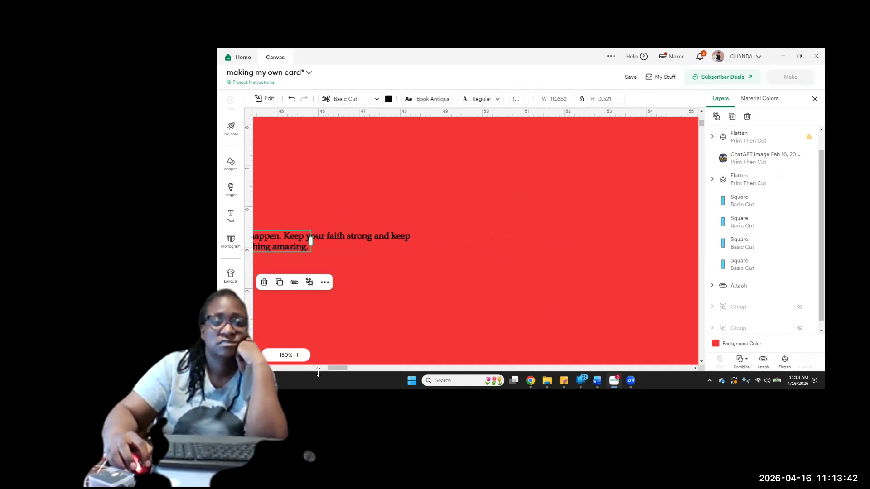
left_click_drag(336, 369, 315, 368)
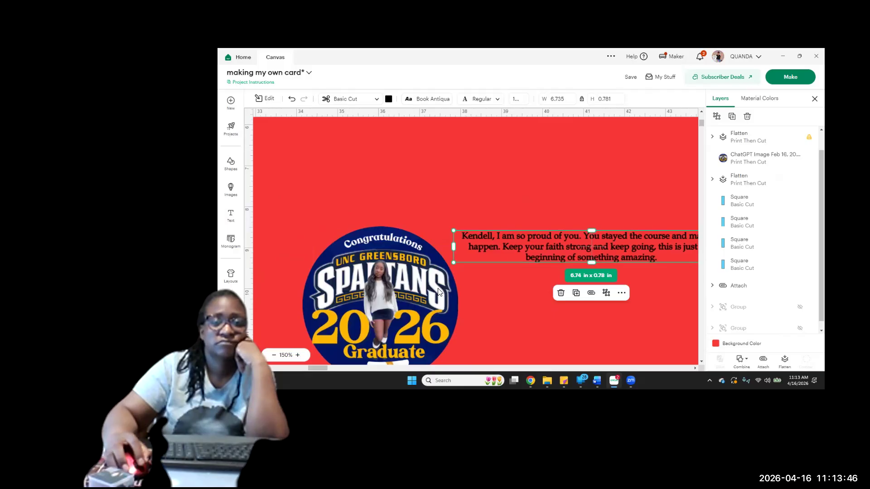
scroll(452, 285, "up", 1)
left_click_drag(452, 285, 450, 285)
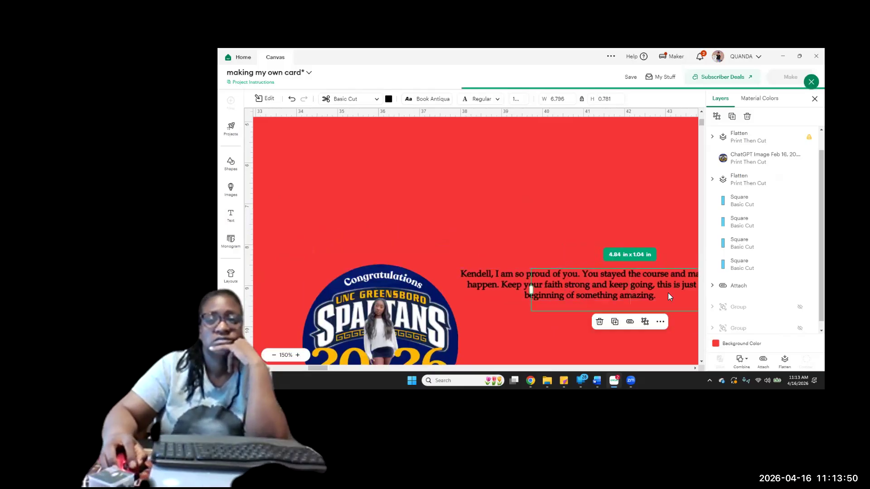
Move the graduation message into the white space beneath the photo numbers on the flattened 2026 panel
left_click_drag(531, 290, 227, 280)
left_click_drag(324, 367, 285, 369)
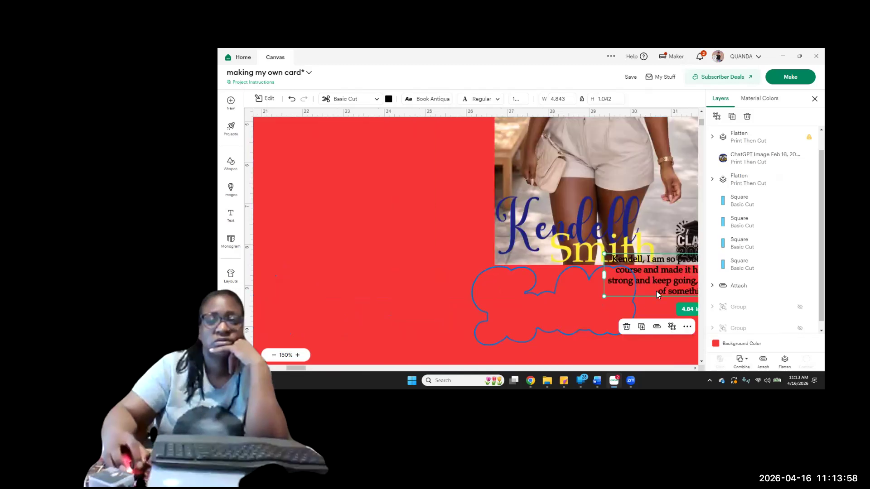
left_click_drag(657, 283, 223, 229)
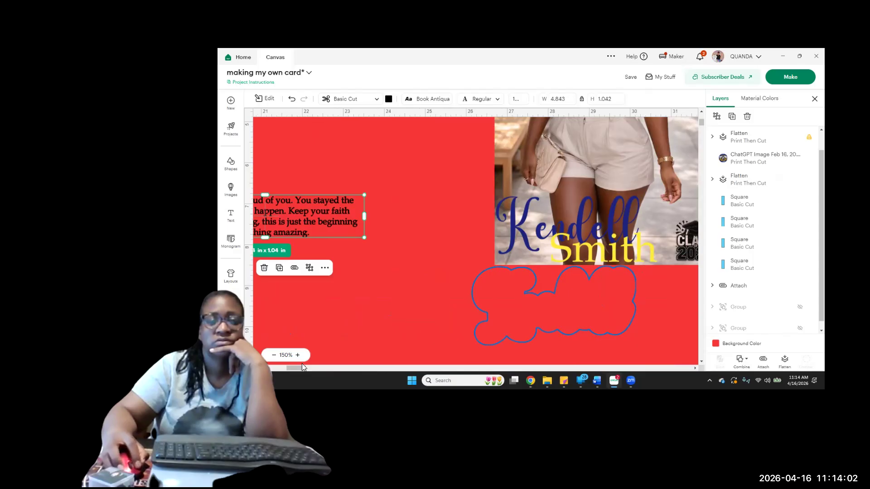
left_click_drag(289, 369, 274, 369)
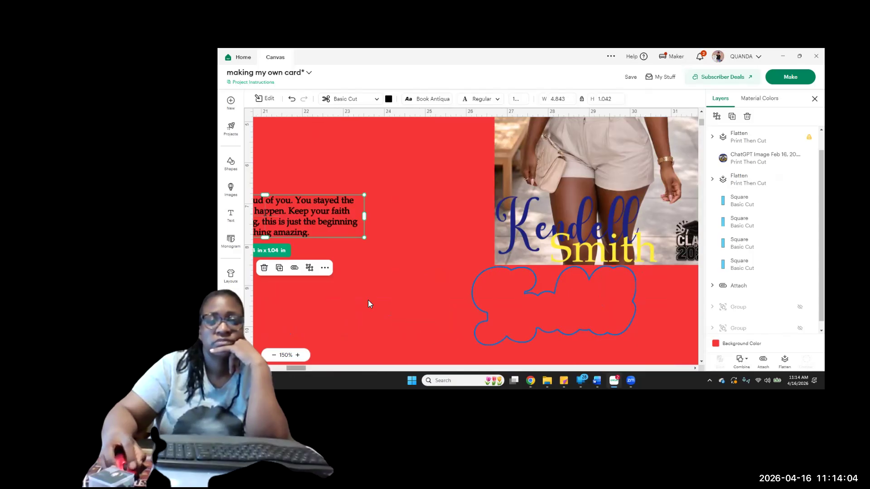
left_click_drag(593, 216, 422, 292)
Widen the message's text box to about 5.31 in for three lines and shift it up slightly on the white panel
left_click(525, 293)
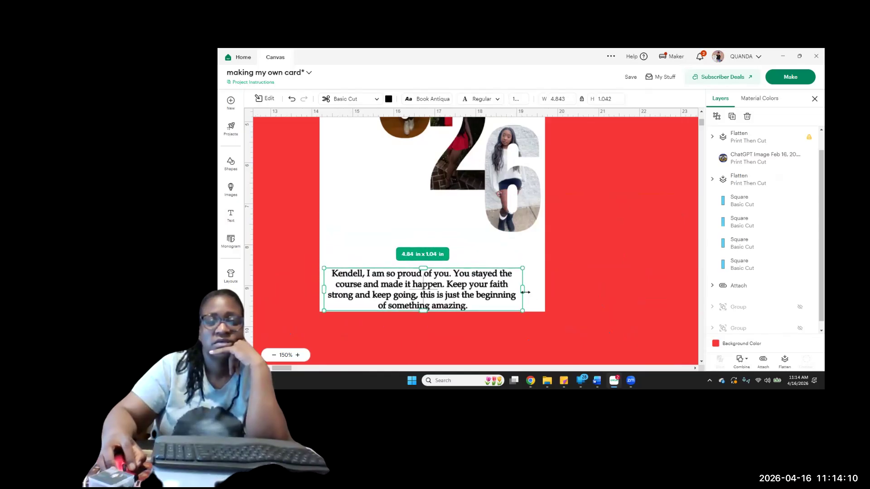
left_click_drag(524, 289, 536, 292)
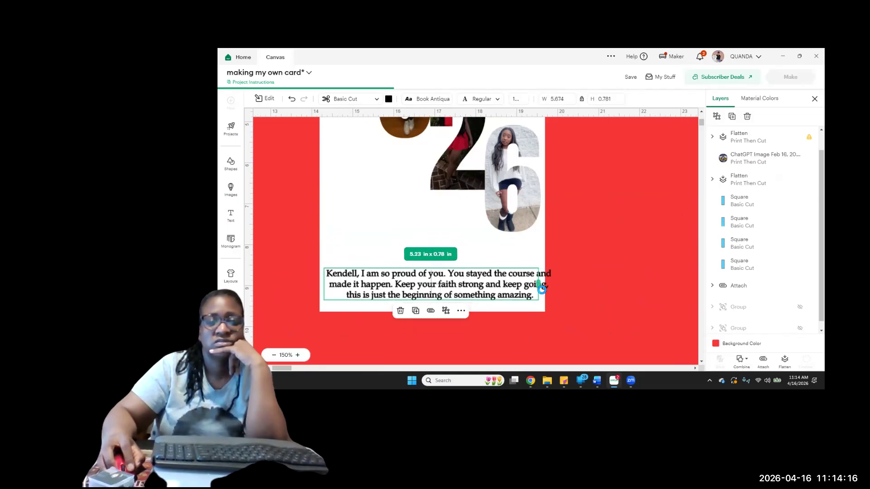
left_click_drag(542, 290, 546, 291)
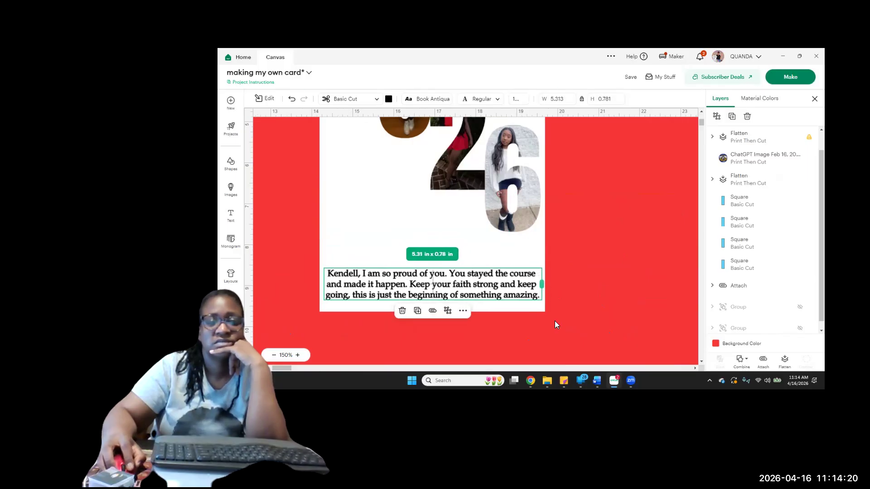
left_click(440, 293)
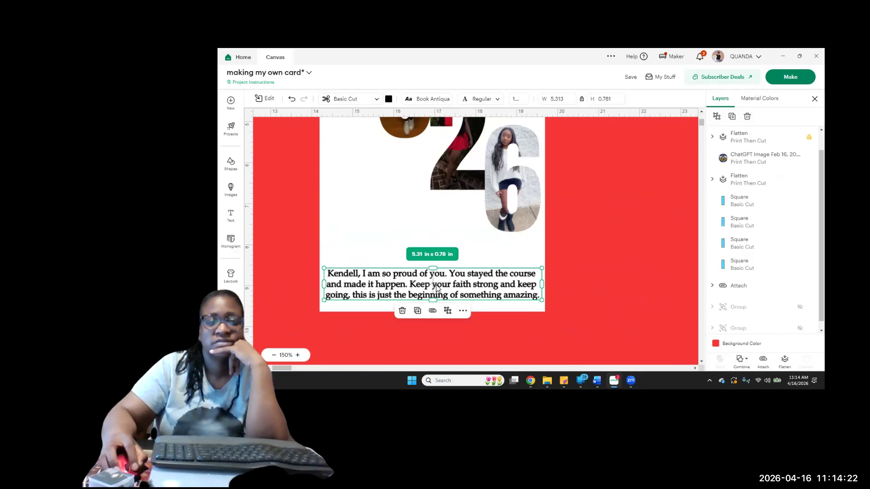
left_click_drag(436, 276, 437, 264)
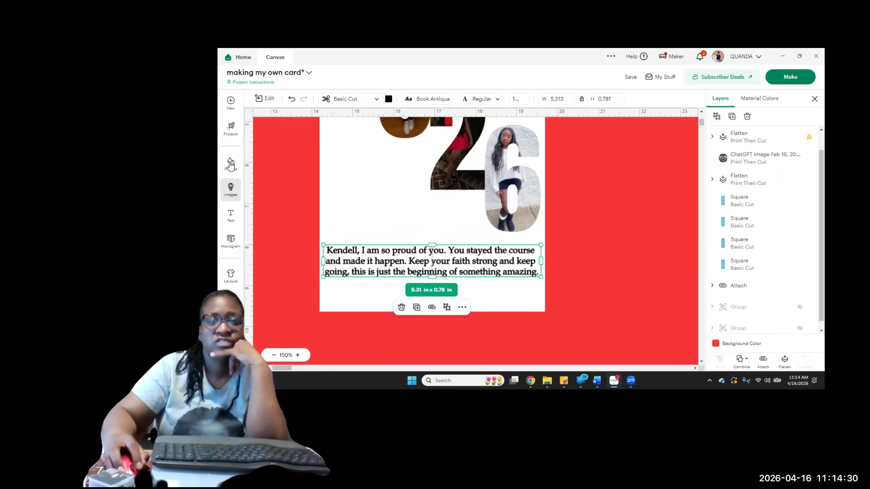
Search the image library for graduation artwork
left_click(231, 189)
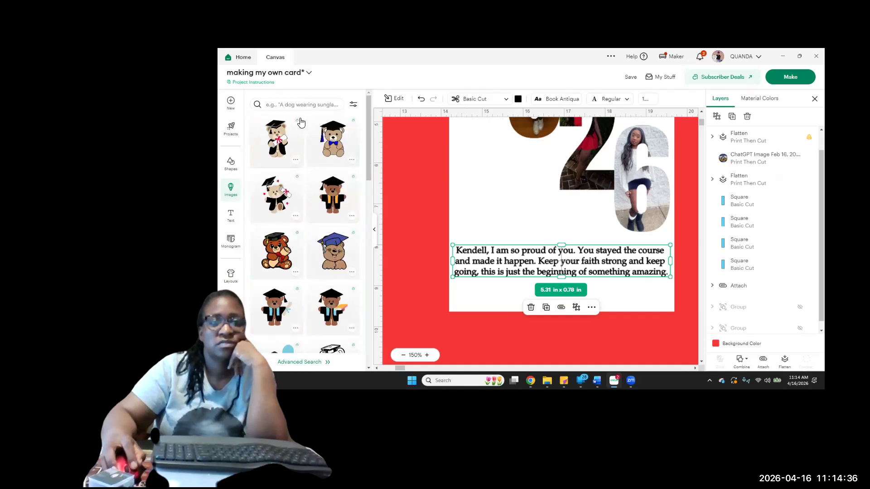
left_click(299, 104)
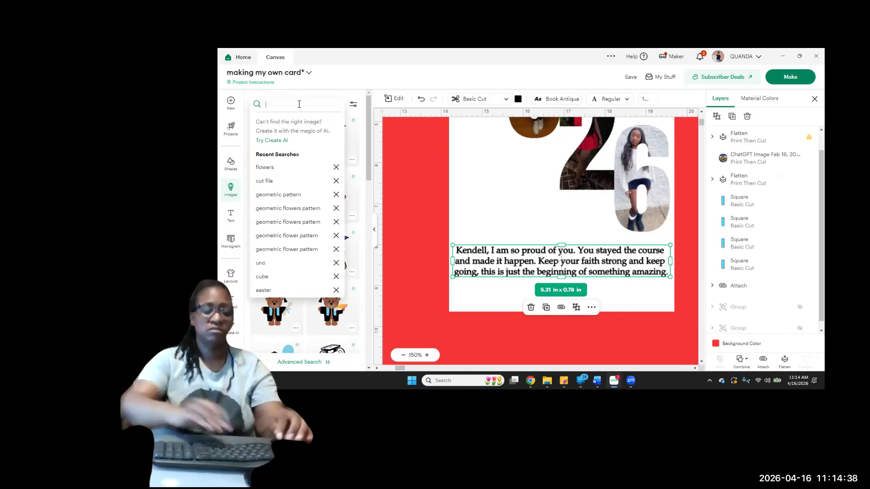
type("grad")
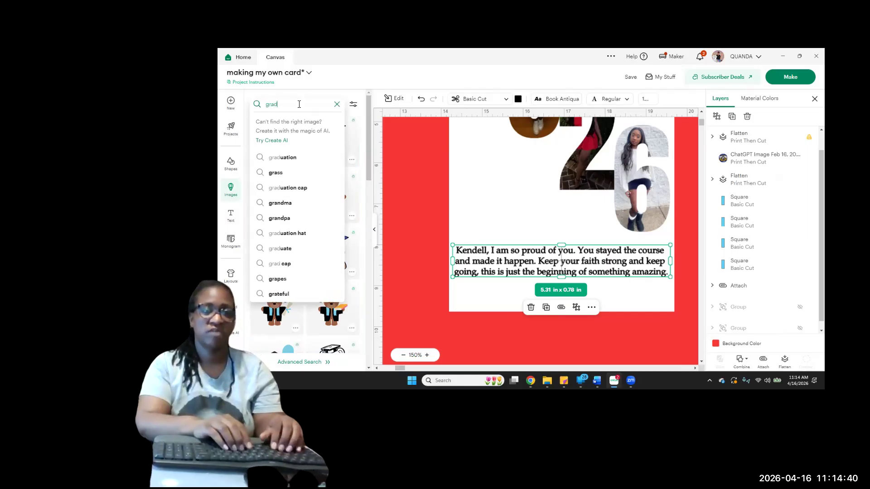
type("uatioln")
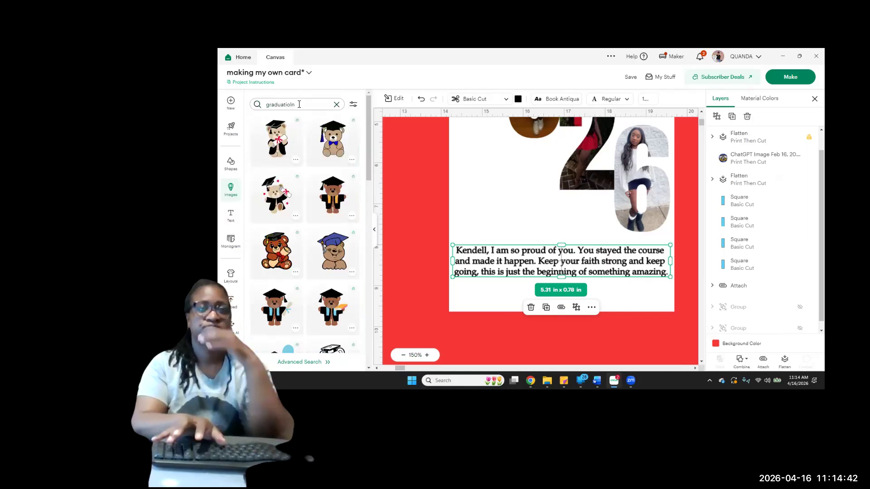
key("Return")
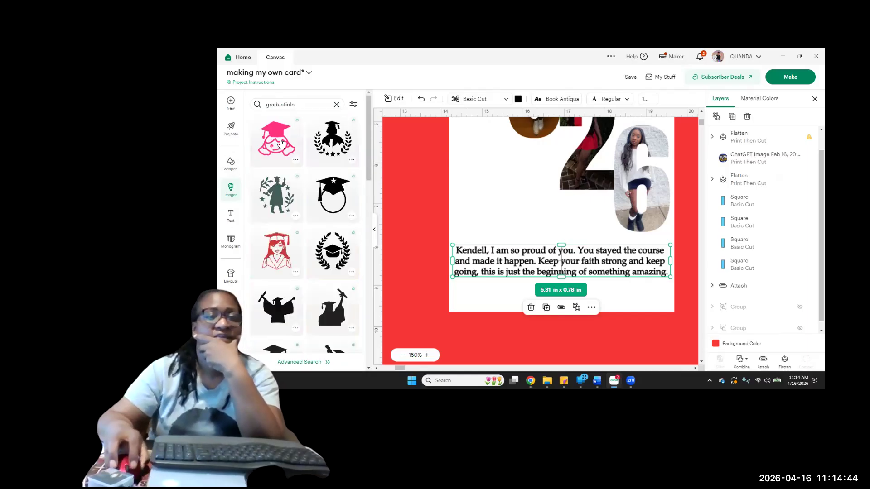
Add the image of a black graduation cap and diploma framed by a yellow laurel wreath to the canvas
scroll(311, 295, "down", 5)
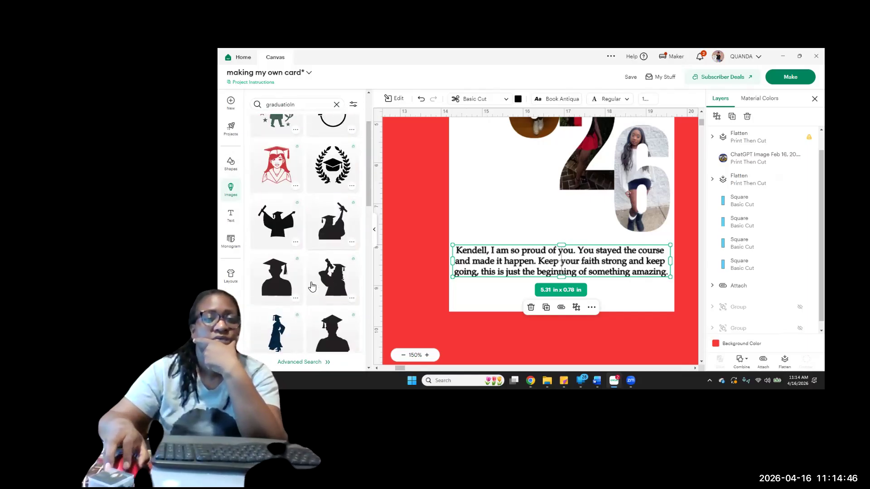
scroll(310, 284, "down", 10)
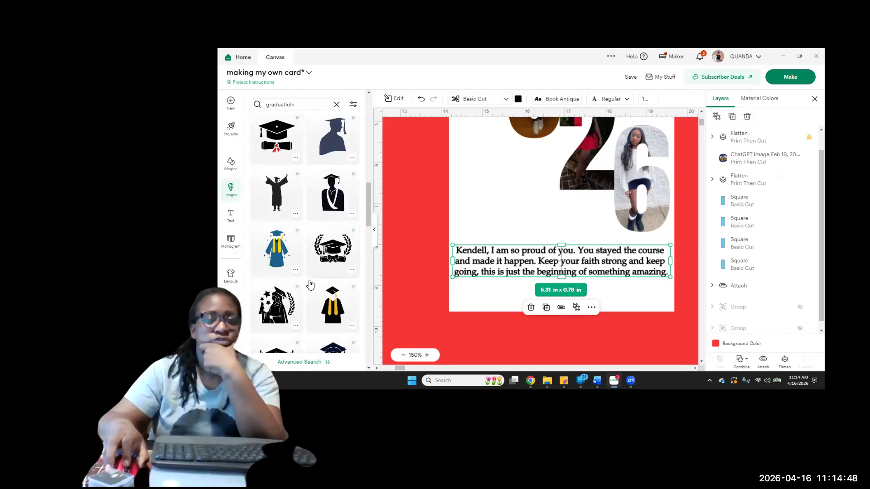
scroll(310, 284, "down", 5)
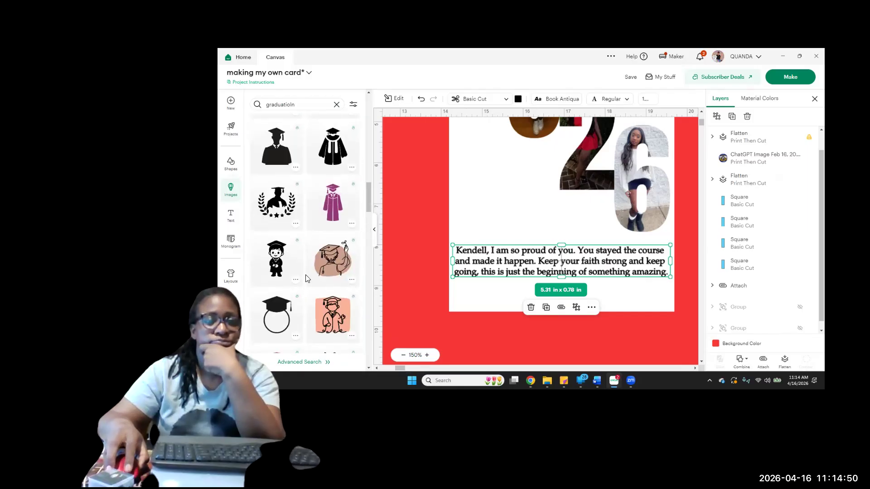
scroll(305, 278, "down", 10)
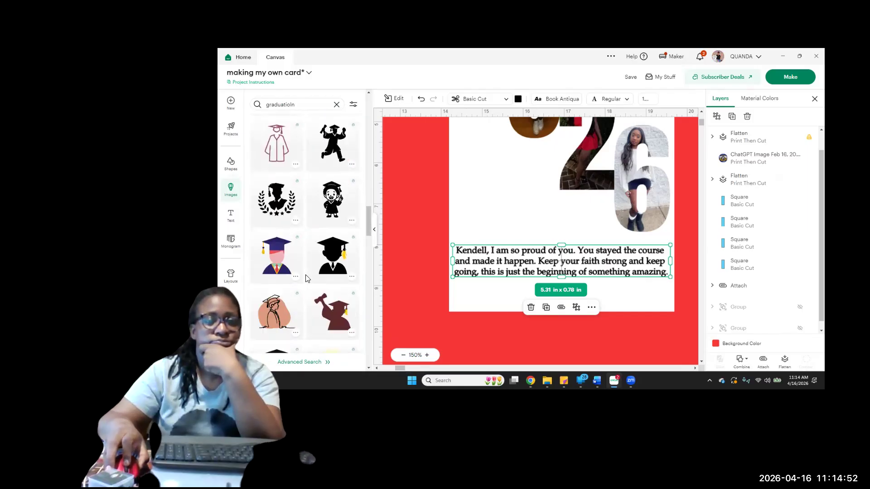
scroll(306, 278, "down", 5)
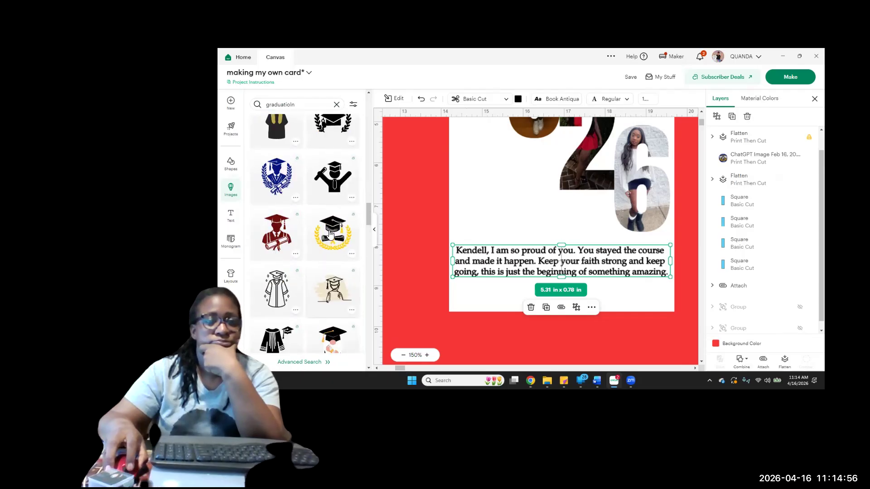
left_click(332, 226)
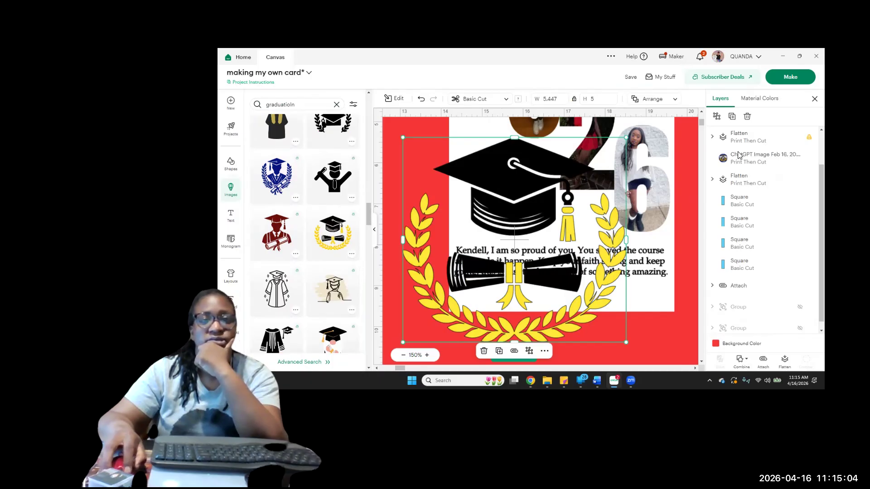
Expand the graduation artwork's layers and recolor its black diploma scroll navy blue
left_click(711, 139)
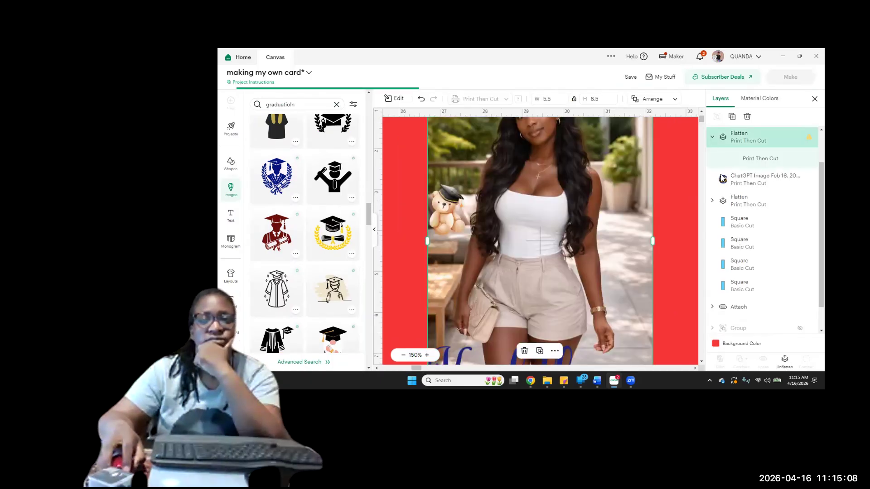
left_click(727, 202)
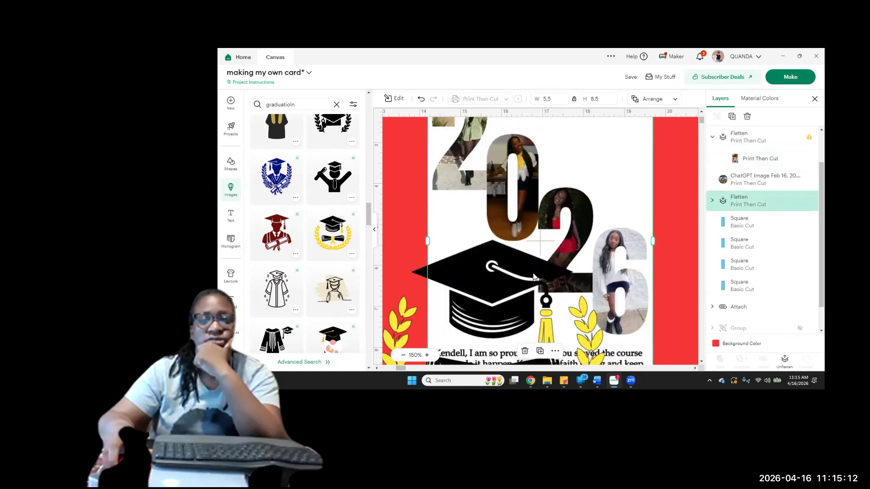
left_click(534, 277)
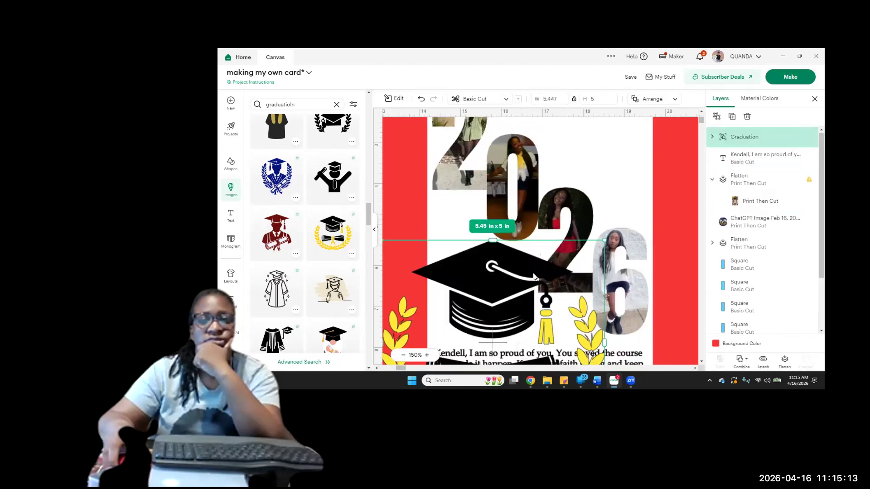
left_click(712, 137)
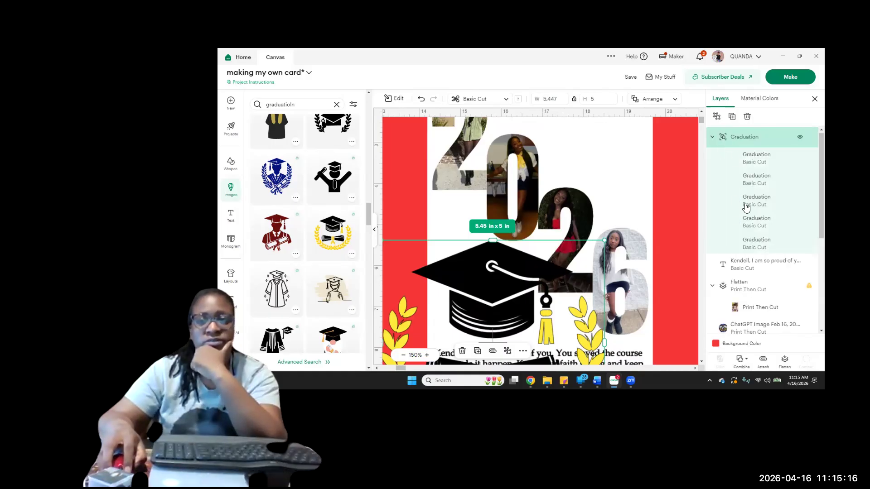
left_click(745, 186)
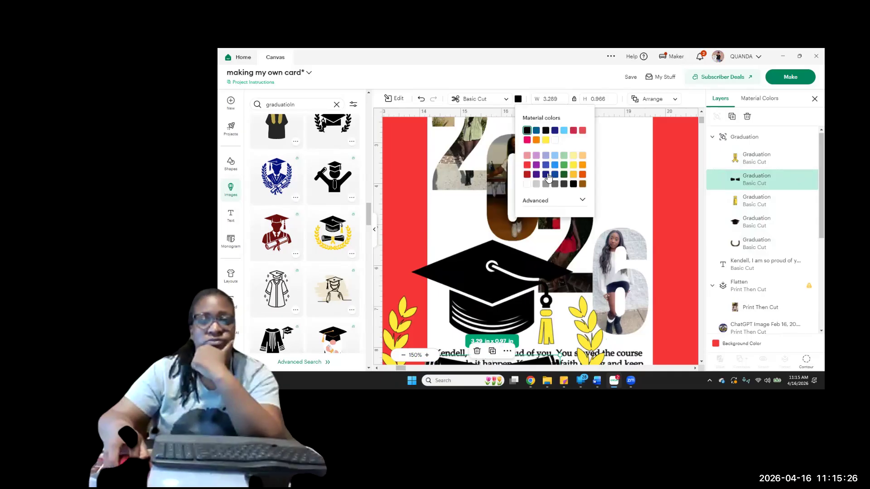
left_click(548, 176)
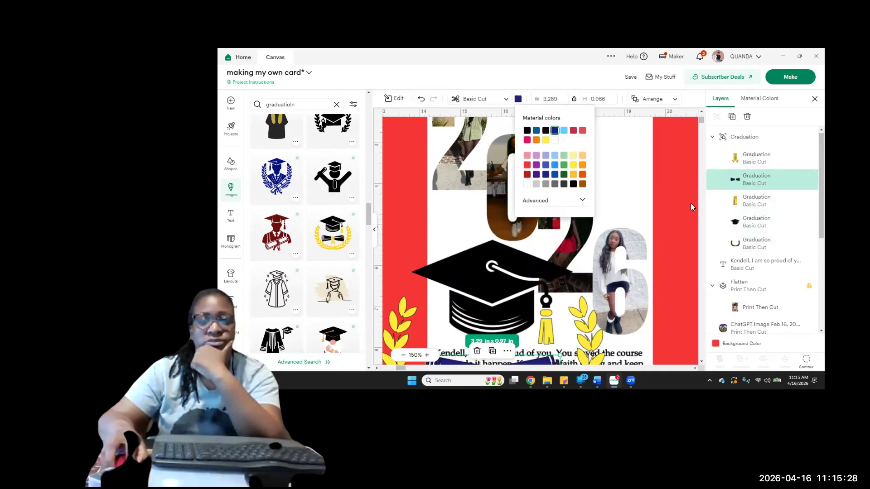
Recolor the black graduation cap layer of the artwork navy blue
left_click(754, 233)
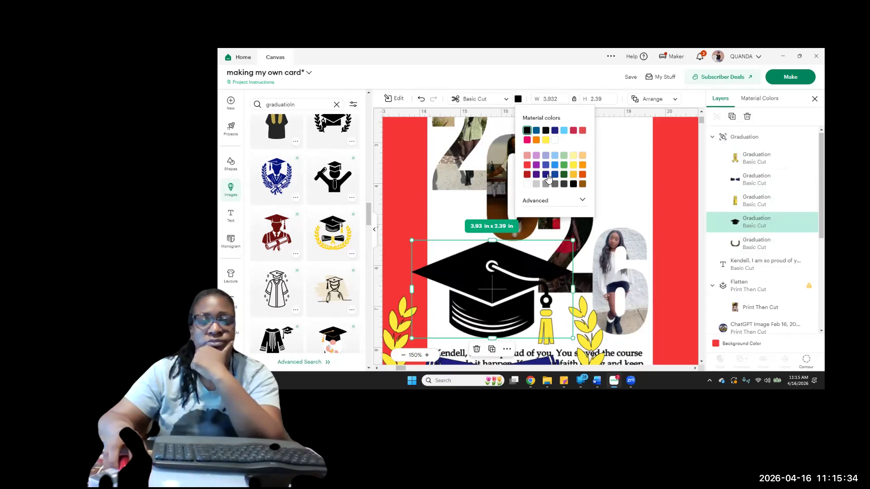
left_click(547, 175)
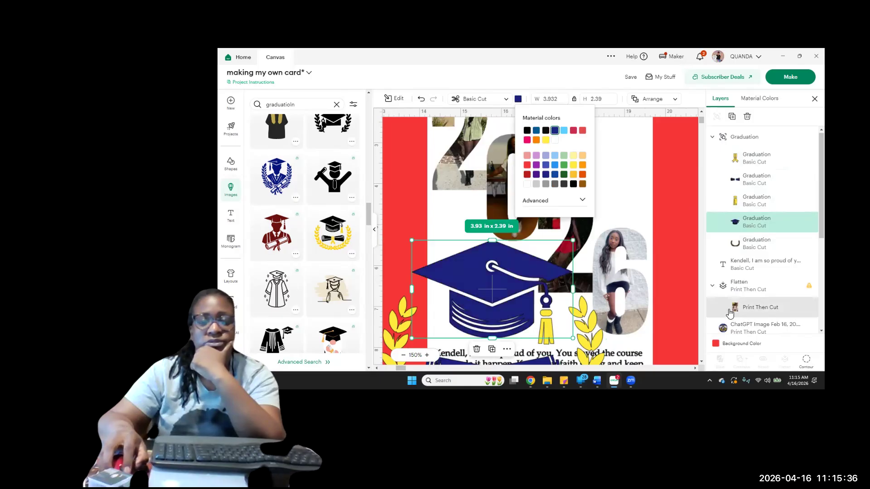
left_click(743, 247)
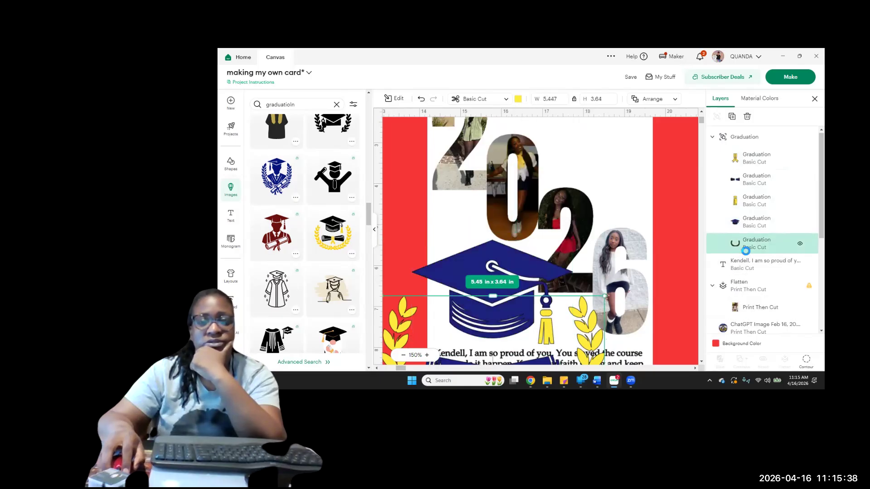
scroll(604, 253, "down", 3)
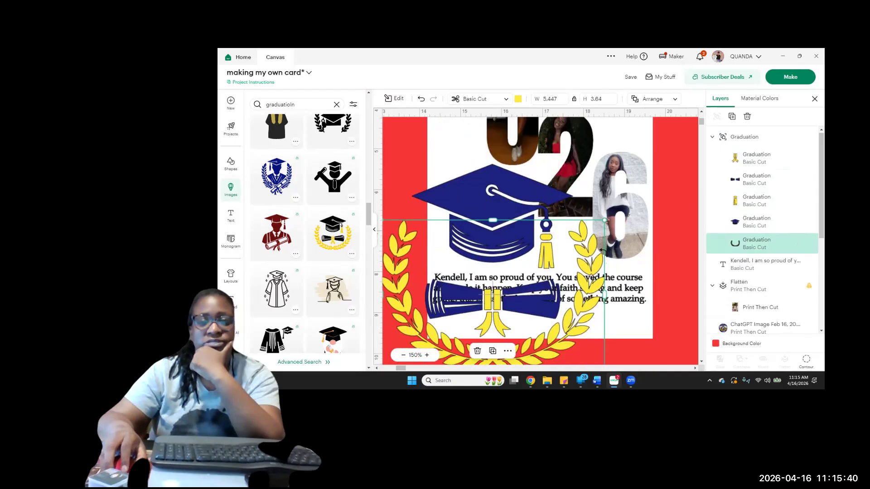
scroll(602, 250, "up", 3)
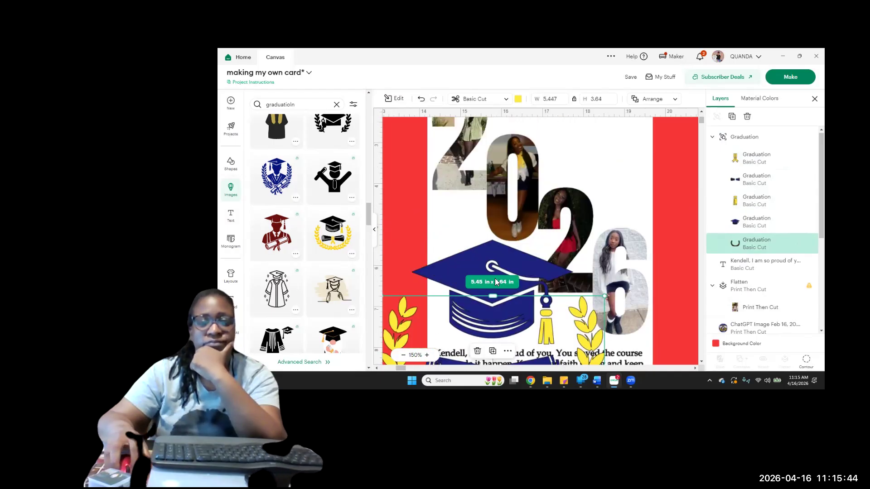
Shrink the whole graduation artwork to about 2.19 × 2.01 in and move it into the white upper-right corner of the 2026 panel
left_click(489, 263)
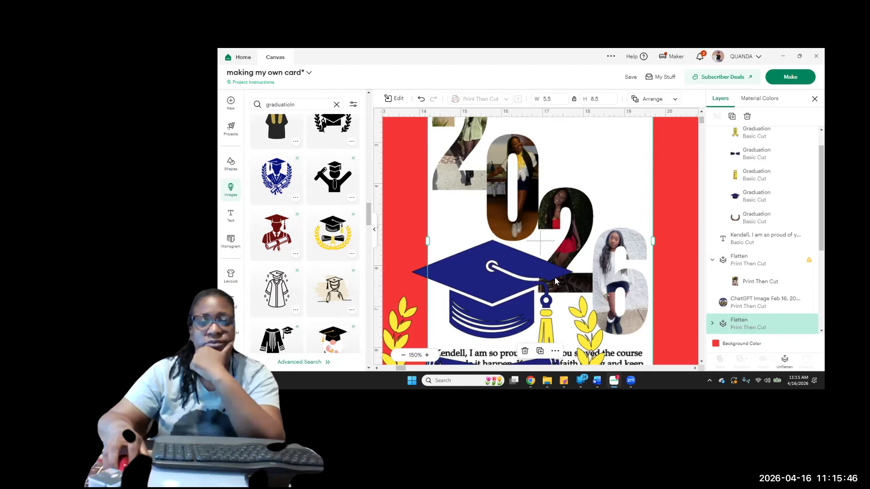
scroll(761, 204, "up", 1)
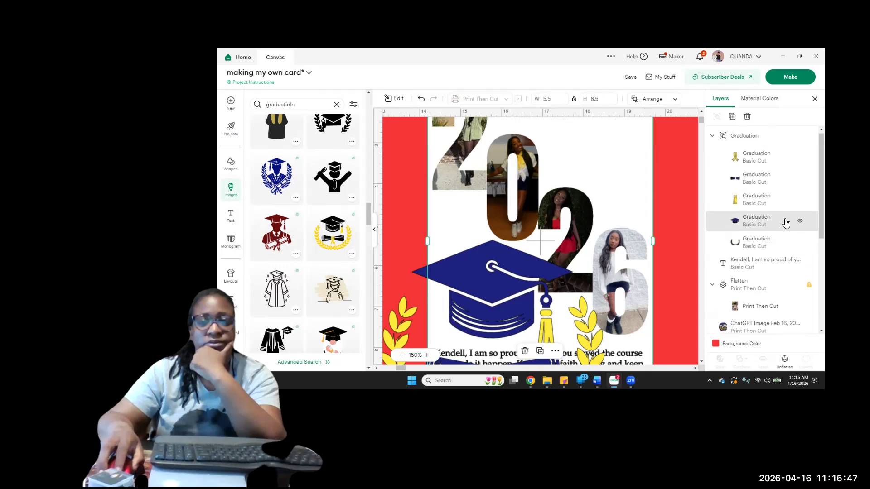
left_click(740, 138)
left_click_drag(604, 240, 502, 334)
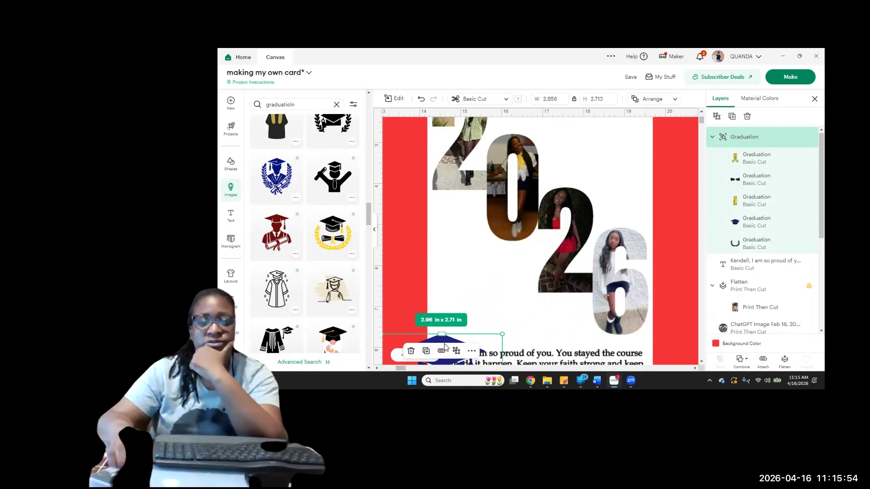
left_click_drag(443, 345, 550, 196)
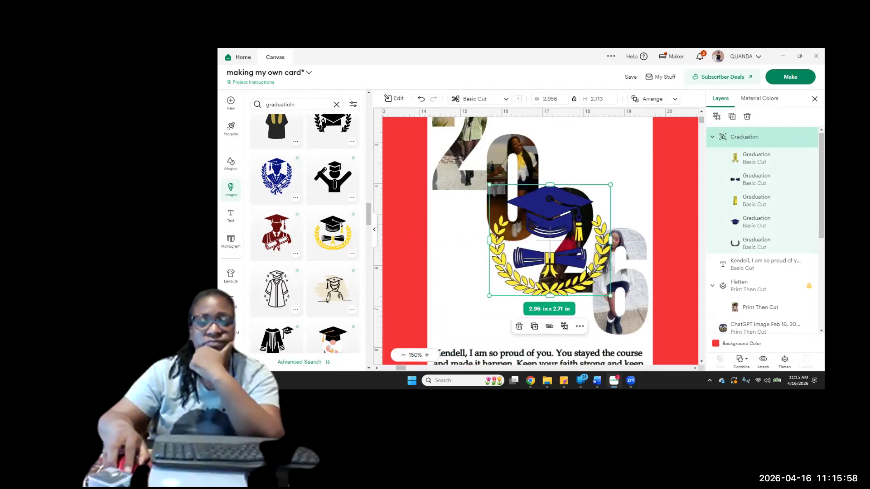
left_click_drag(611, 186, 579, 216)
scroll(579, 289, "up", 2)
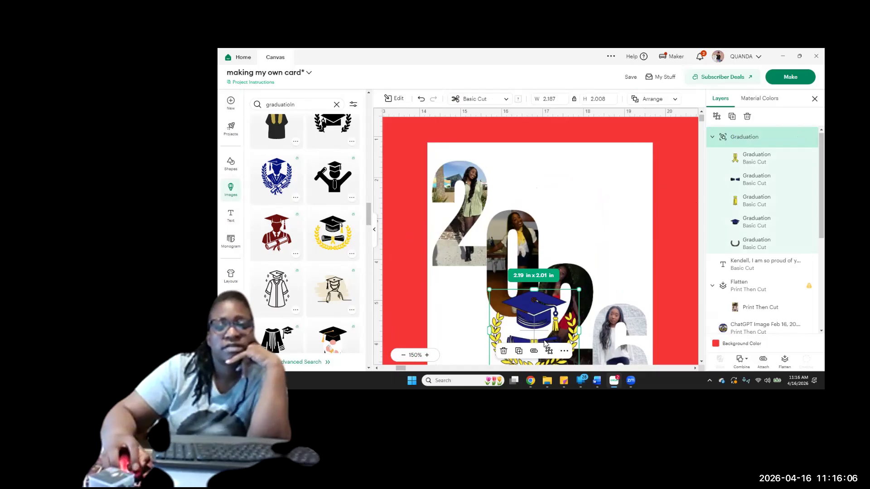
left_click_drag(576, 252, 600, 164)
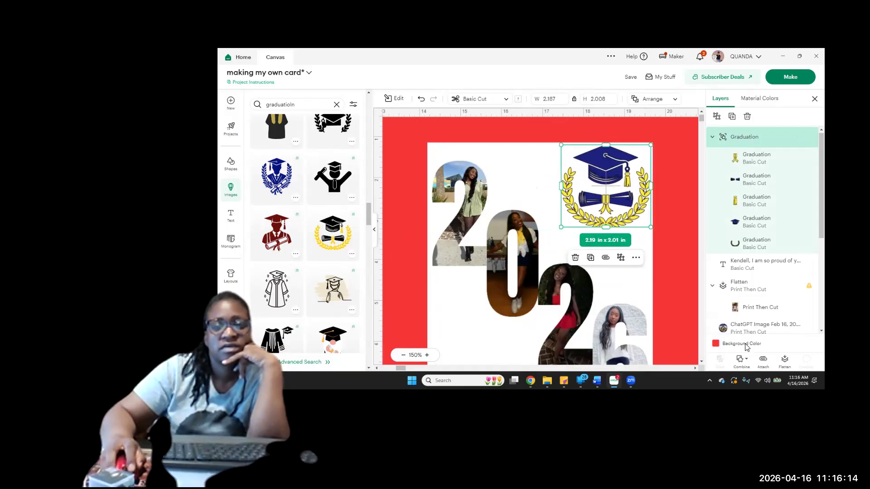
Flatten the graduation artwork, reduce it to about 2 × 1.84 in and nudge it back into the panel's upper-right corner
left_click(785, 361)
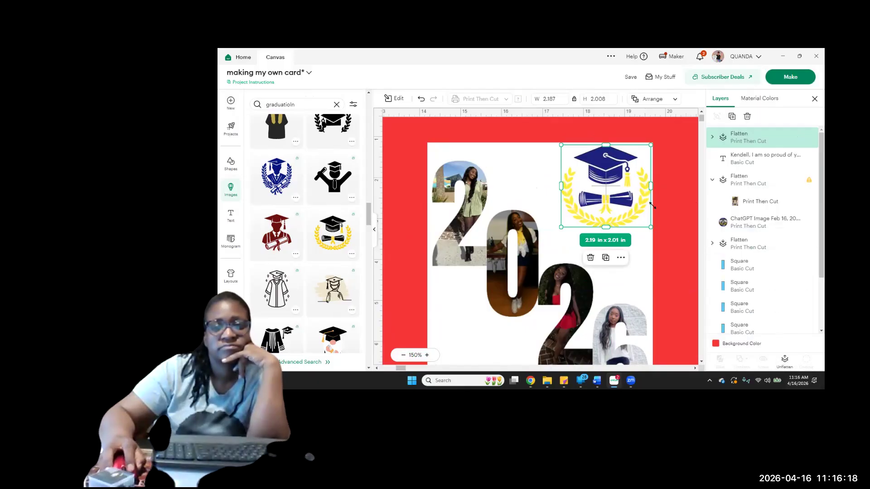
left_click_drag(651, 227, 632, 211)
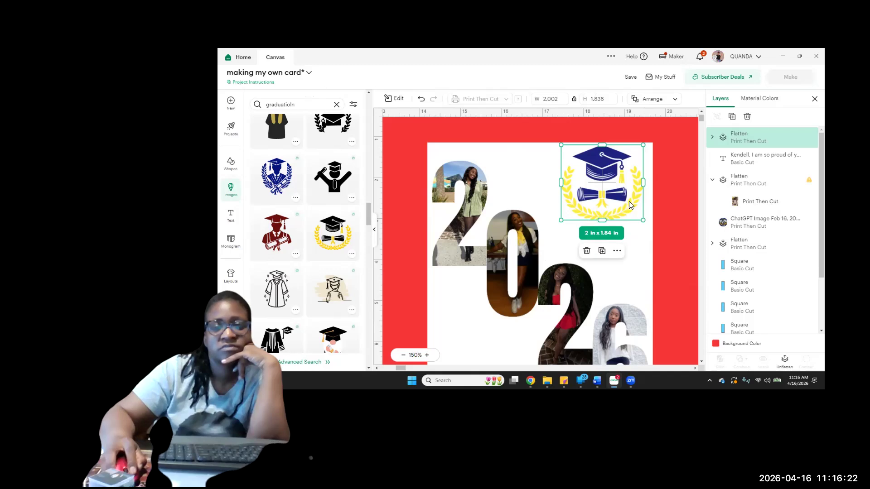
left_click_drag(617, 197, 626, 200)
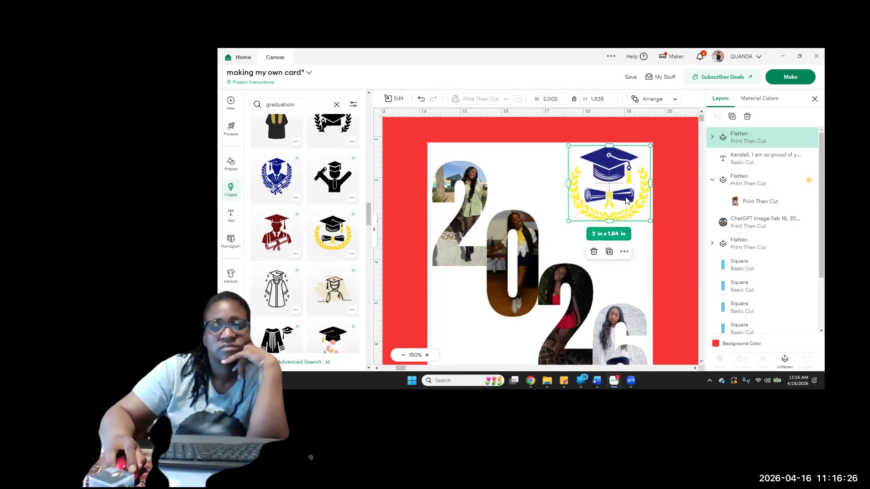
Select the graduation artwork together with the 2026 photo panel, attach them and flatten them into one printable layer
left_click(679, 175)
left_click_drag(681, 161, 558, 250)
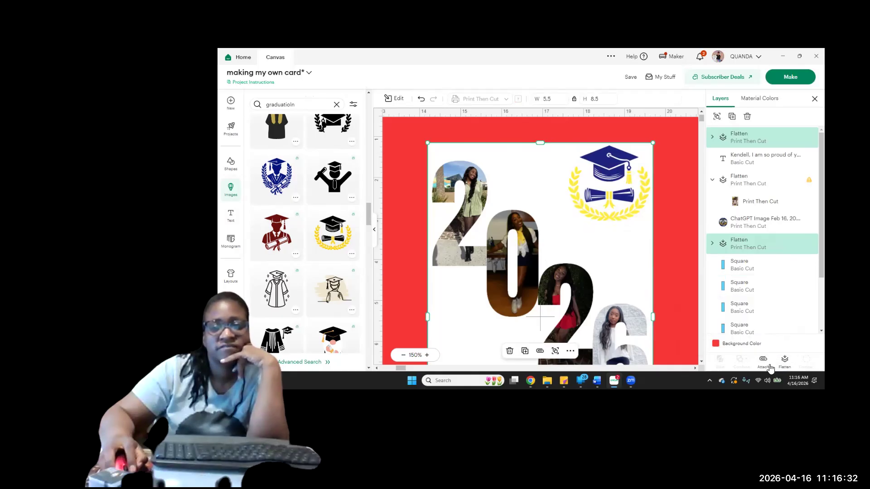
left_click(761, 359)
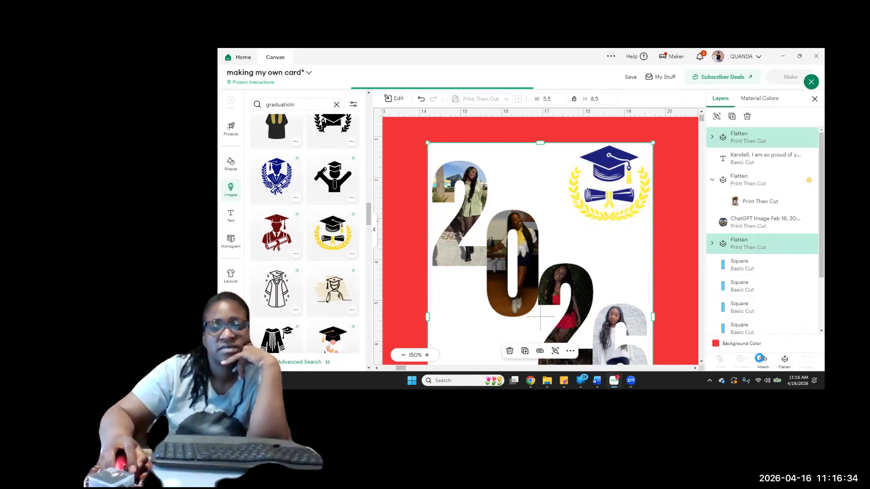
left_click(784, 361)
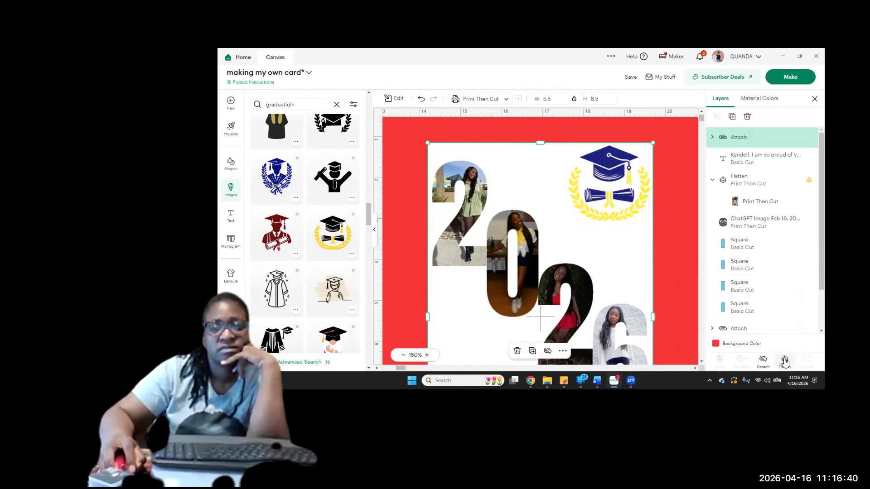
left_click(784, 360)
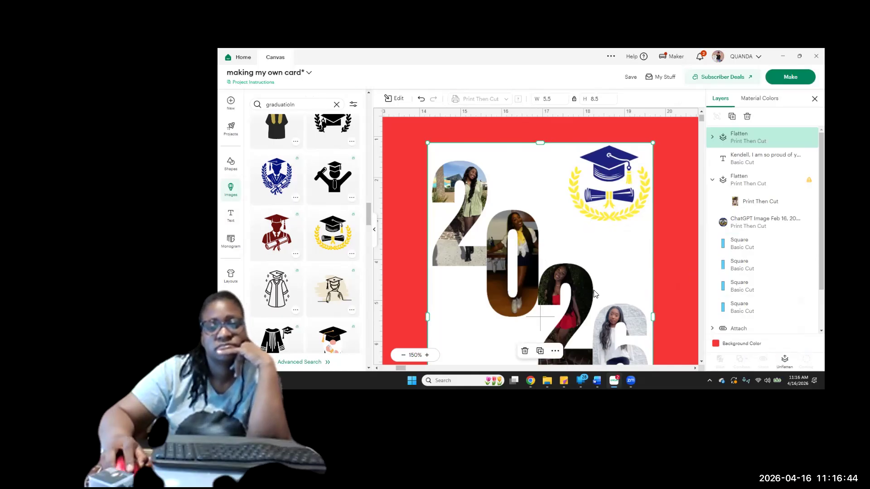
Send the flattened 2026 panel to the back, behind the graduation message
scroll(595, 294, "down", 5)
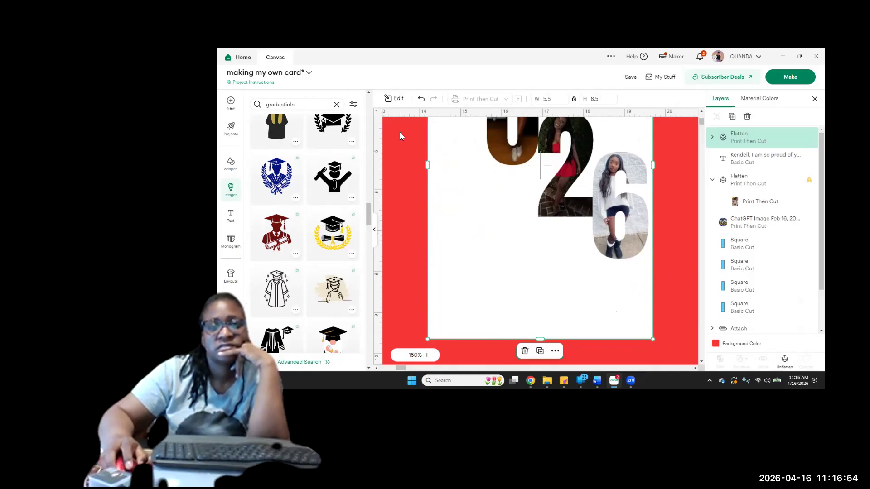
scroll(400, 132, "up", 4)
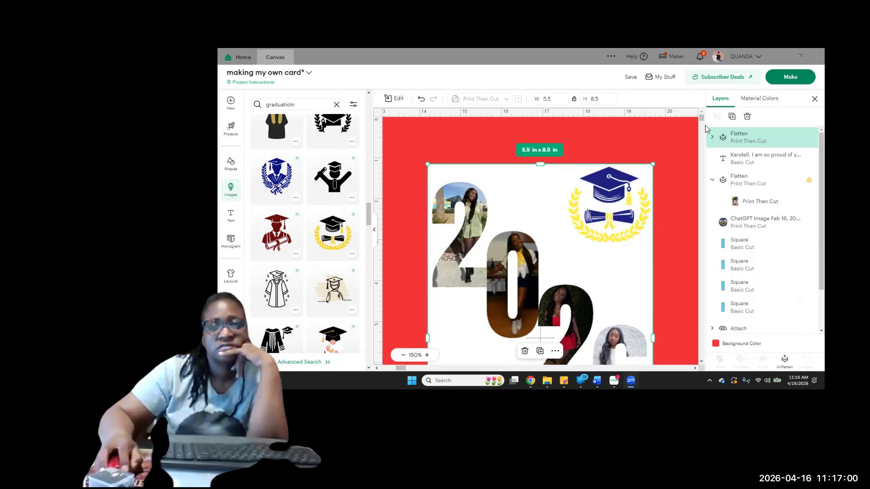
left_click(375, 229)
left_click(374, 229)
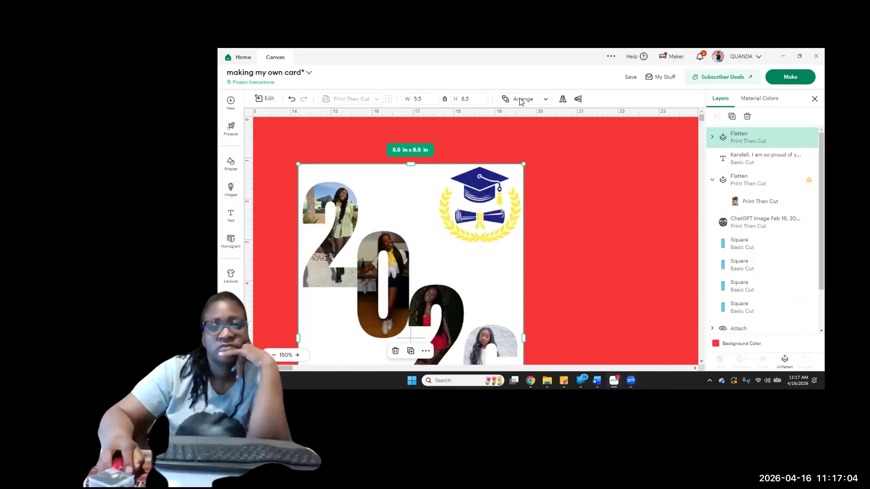
left_click(522, 99)
left_click(540, 158)
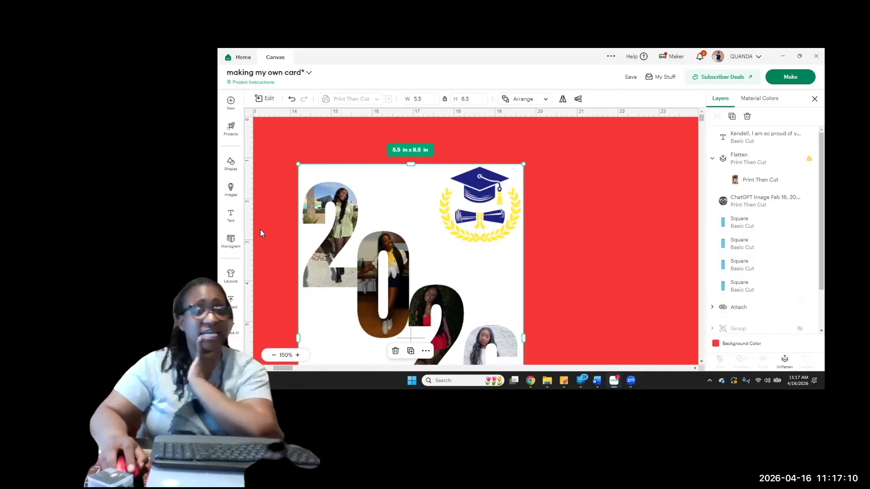
Change the operation type of the graduation message beneath the photo numbers to Pen
scroll(363, 260, "down", 5)
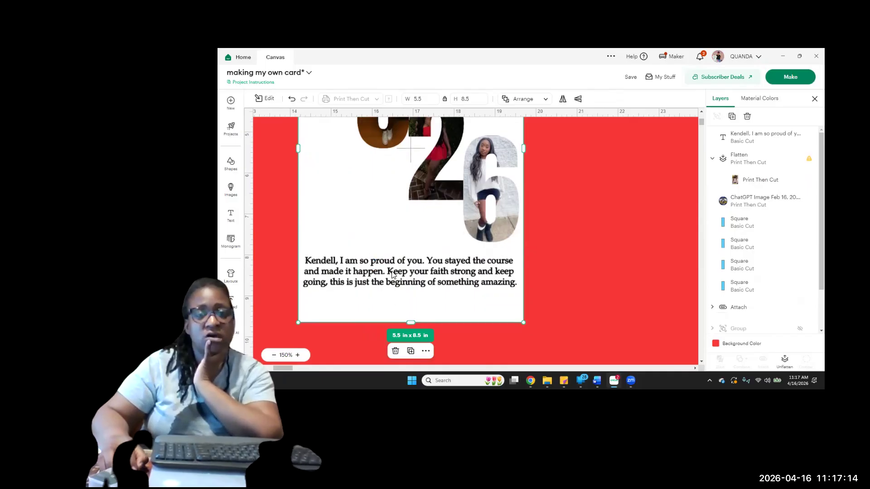
left_click(392, 274)
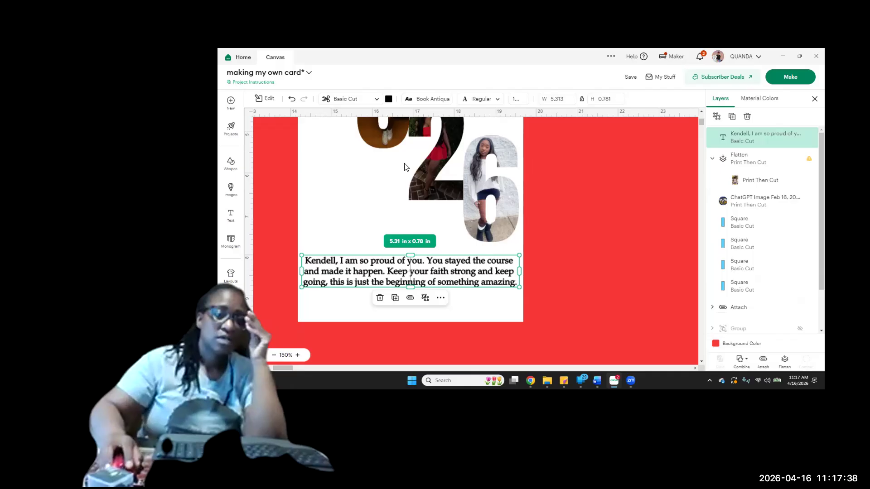
key("super+h")
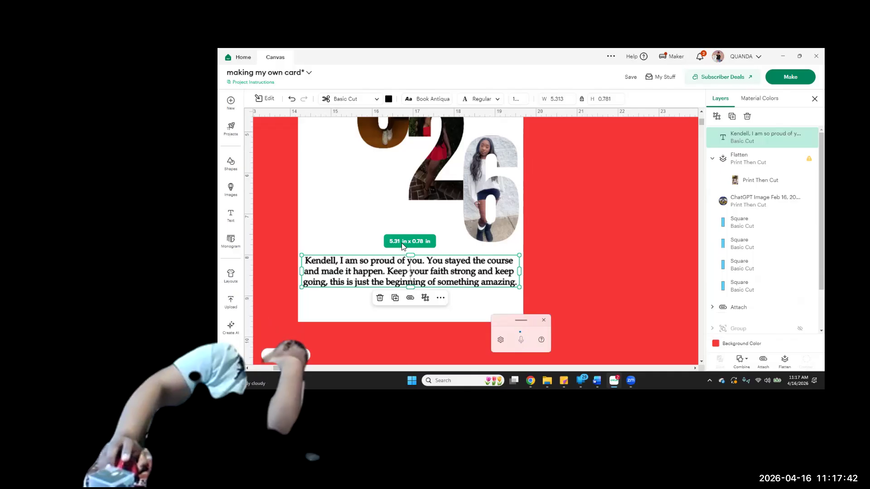
left_click(343, 100)
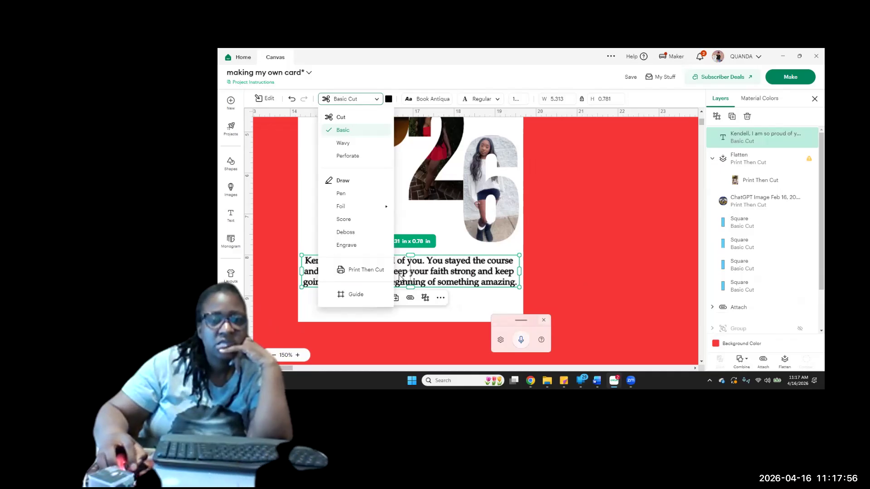
left_click(544, 321)
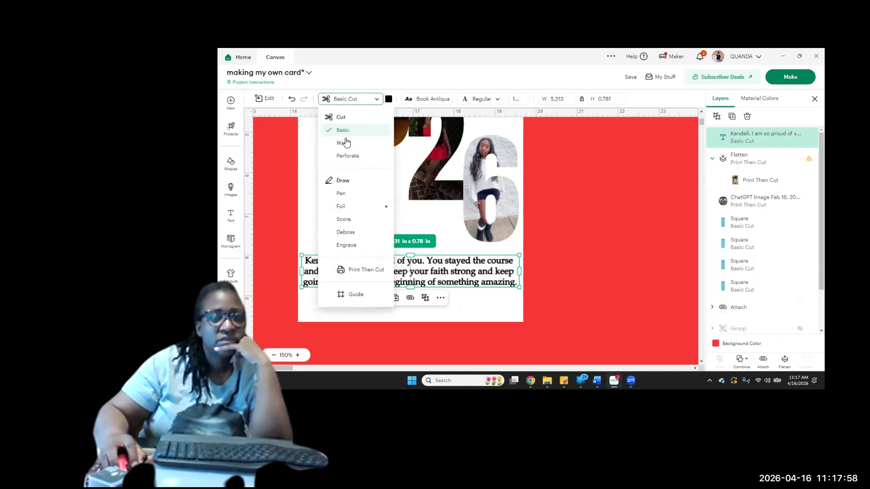
mouse_move(350, 210)
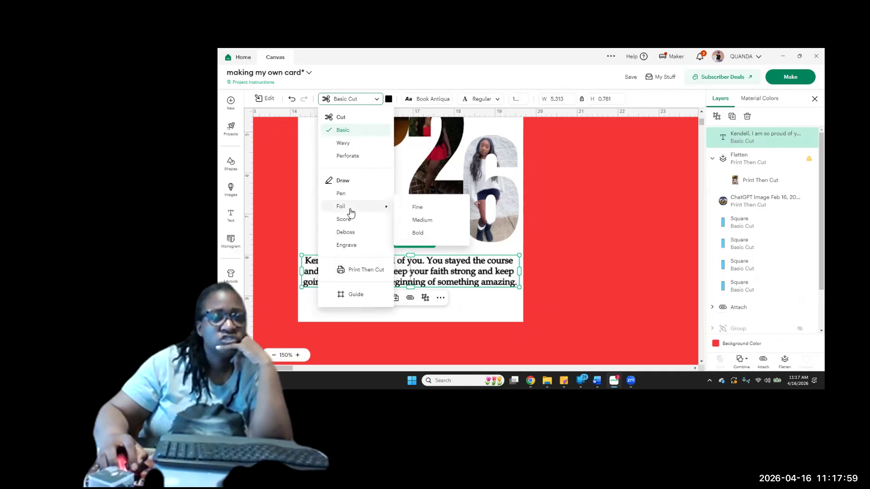
left_click(340, 194)
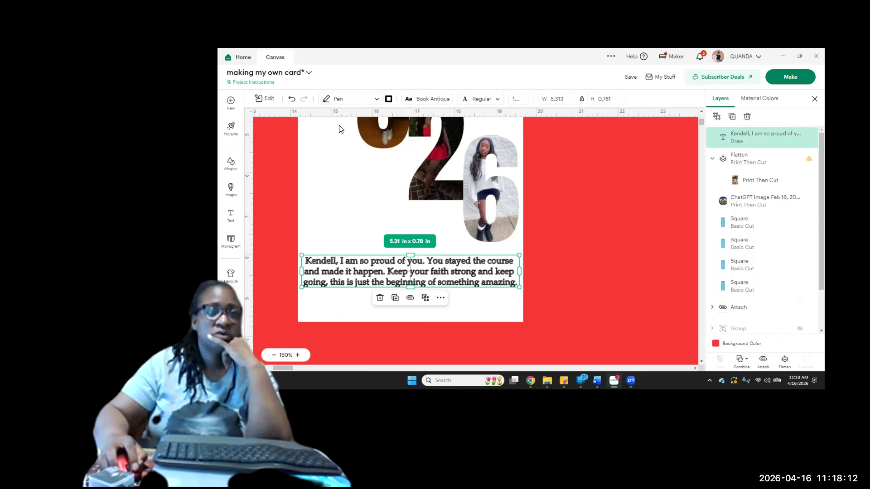
List the Cricut fonts for the graduation message and filter them to the Writing characteristic
left_click(427, 99)
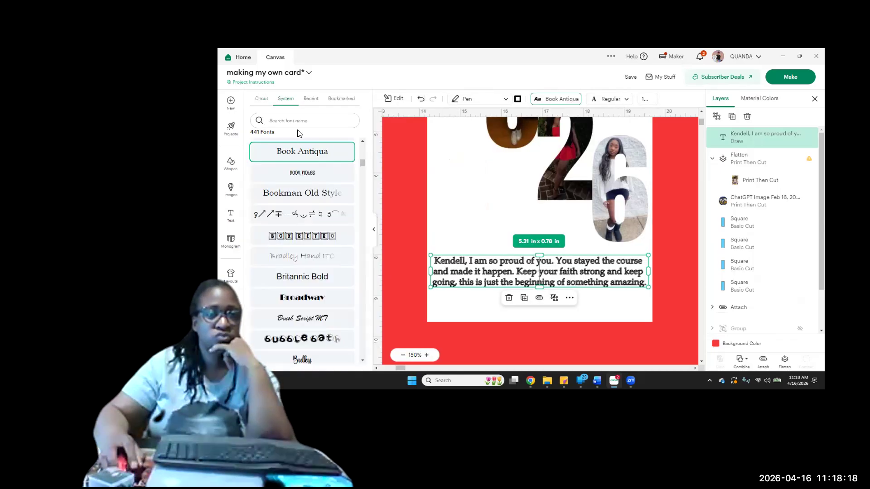
left_click(261, 99)
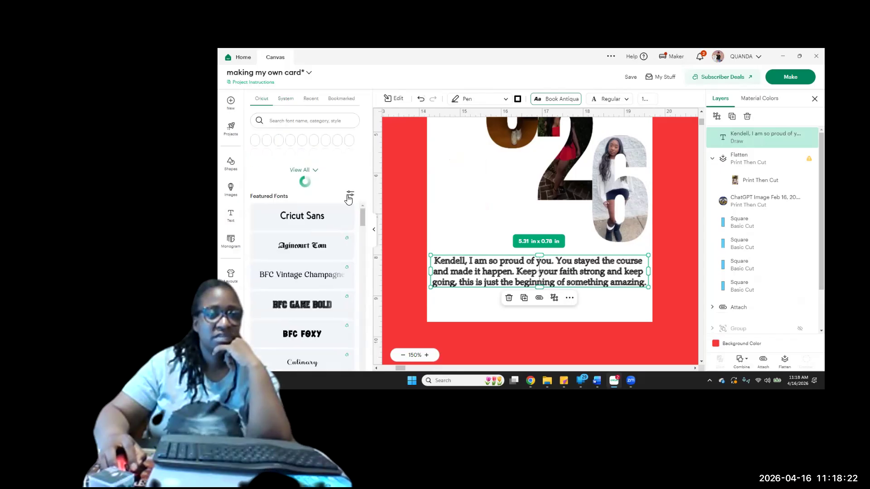
left_click(350, 196)
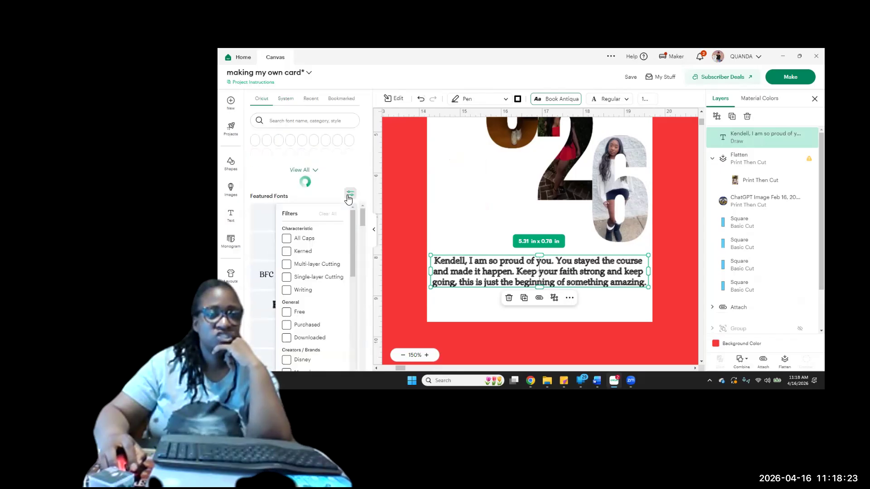
left_click(287, 291)
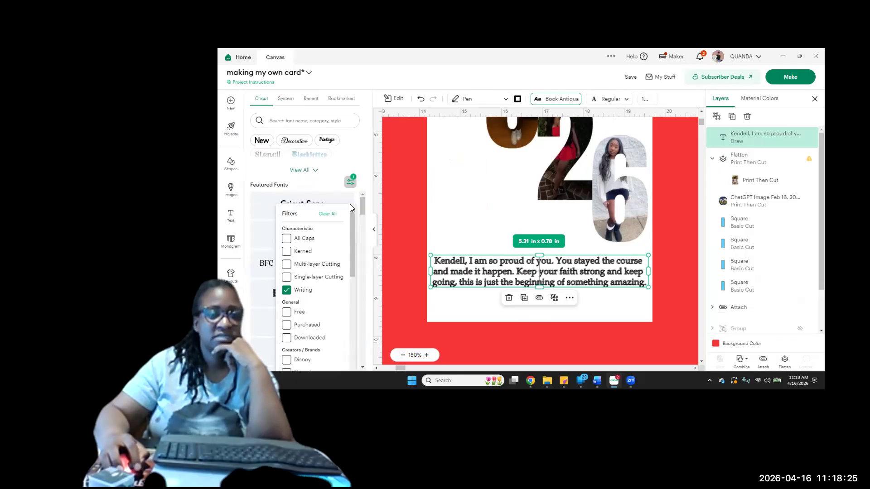
left_click(367, 156)
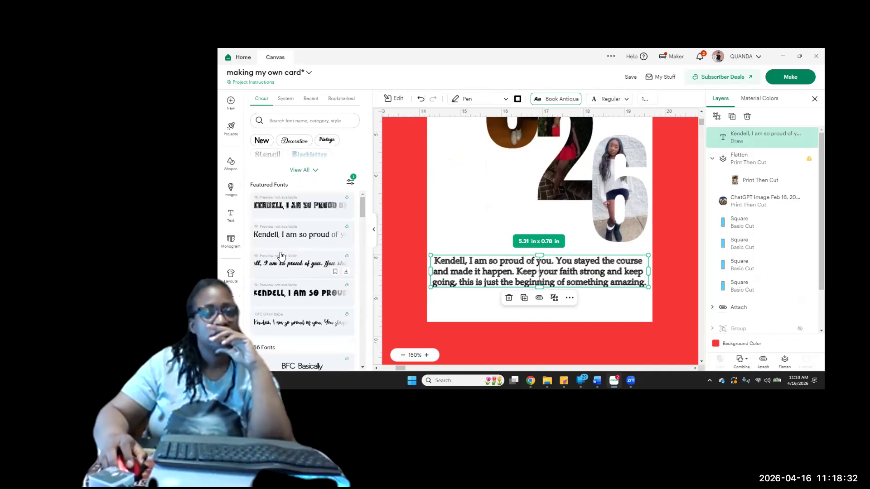
Change the graduation message's font to Adalaide
scroll(284, 254, "down", 5)
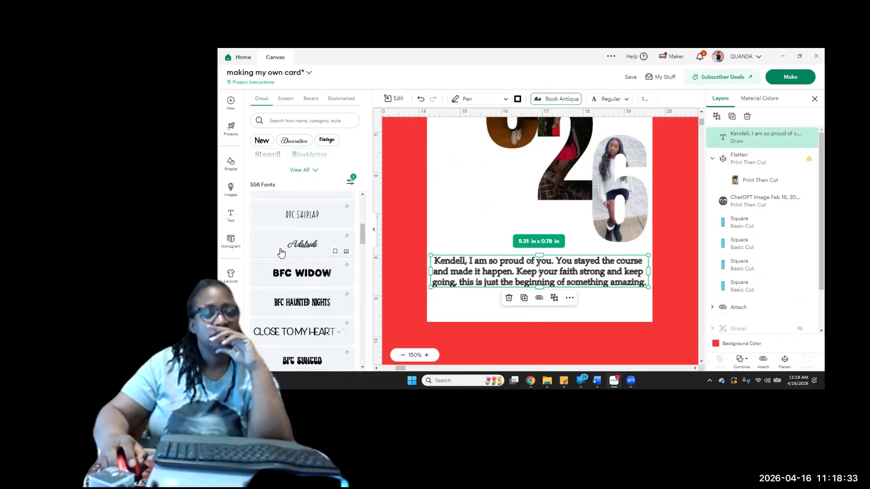
left_click(303, 253)
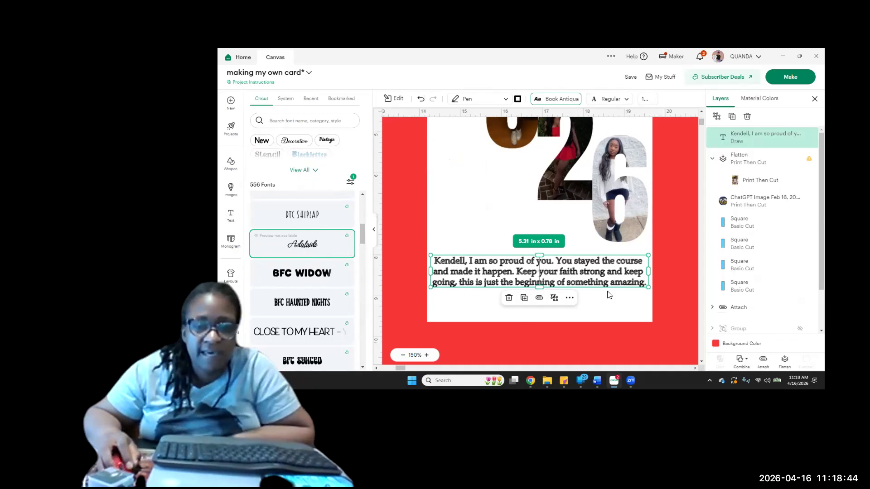
left_click(303, 247)
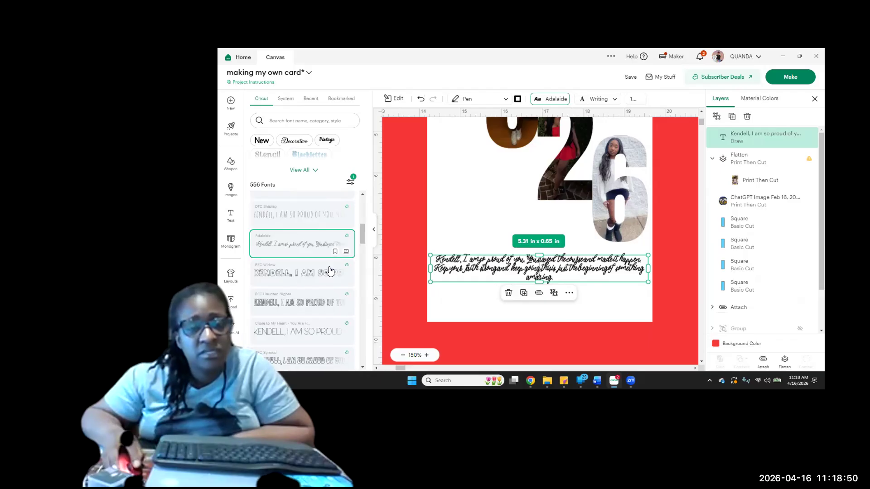
Browse further through the filtered writing fonts and change the graduation message's font to Klee One
scroll(279, 288, "down", 2)
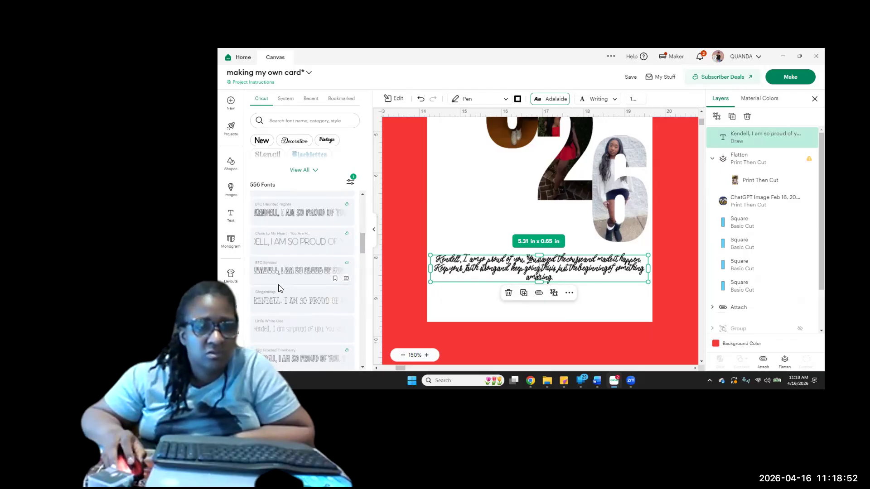
scroll(279, 289, "down", 4)
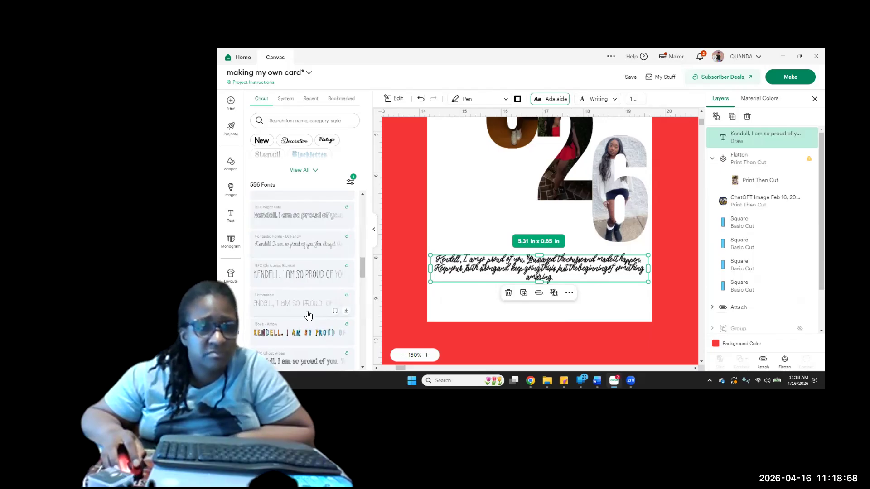
scroll(317, 339, "down", 5)
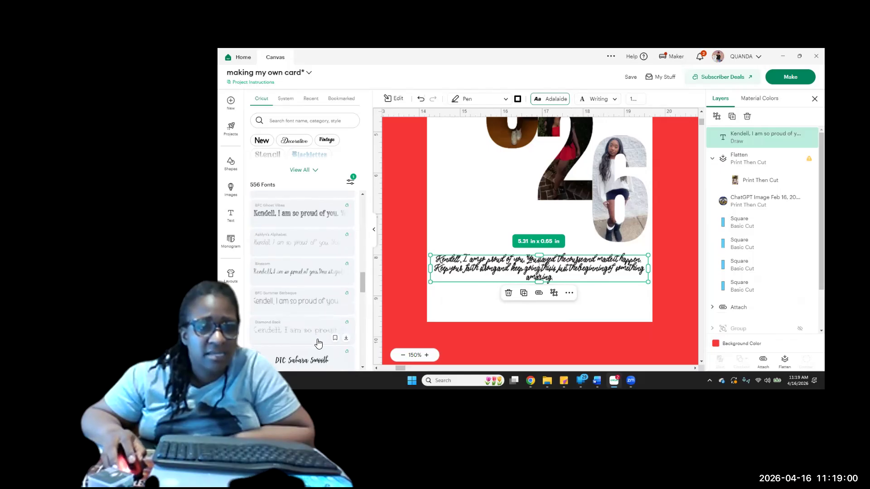
scroll(286, 290, "down", 1)
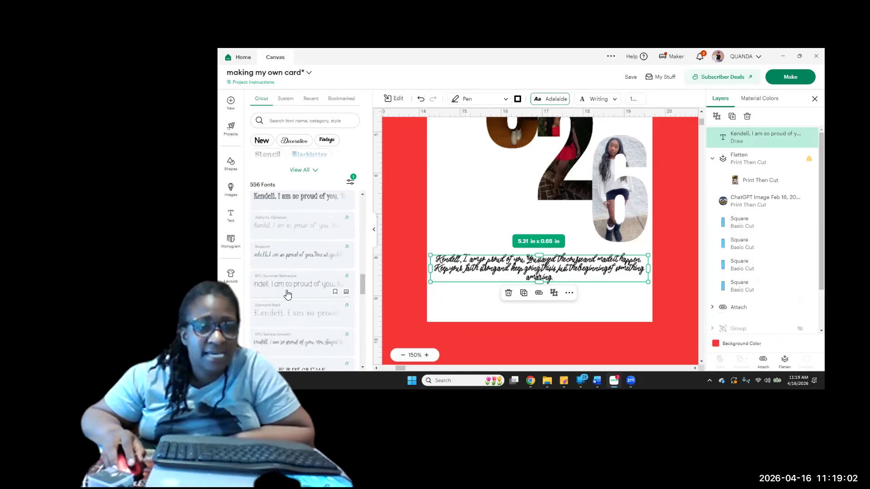
scroll(286, 295, "down", 3)
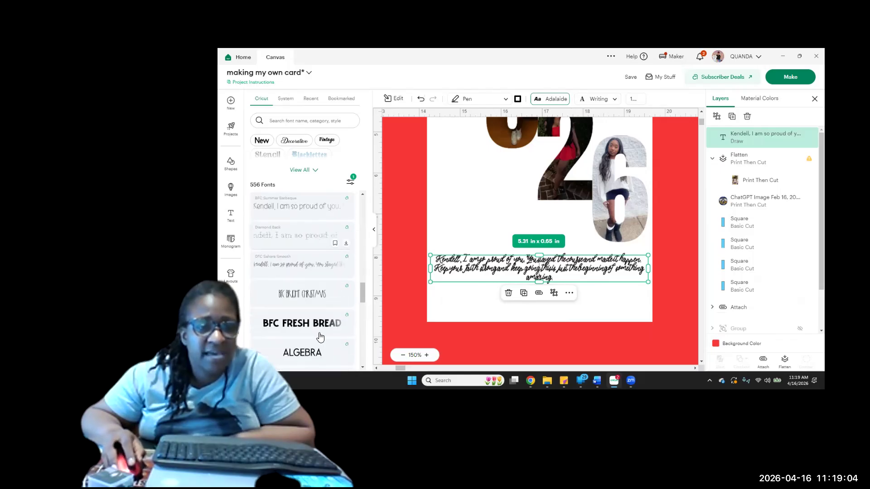
scroll(308, 317, "down", 3)
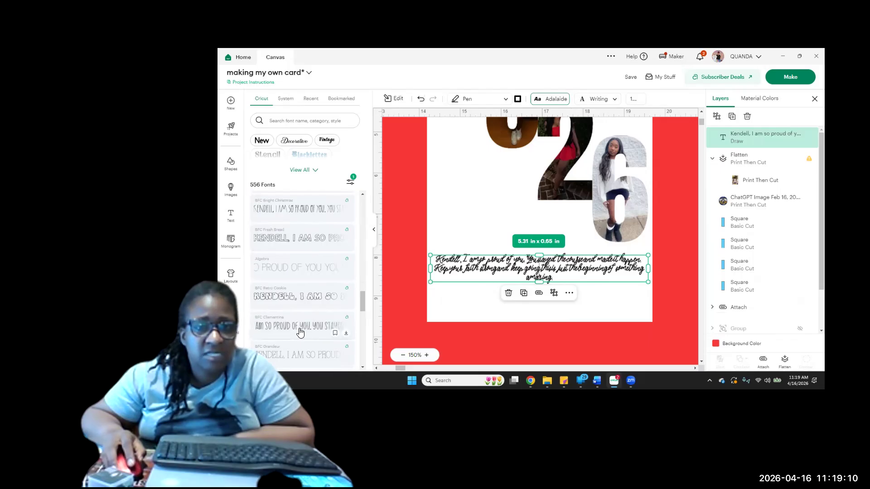
scroll(299, 333, "down", 4)
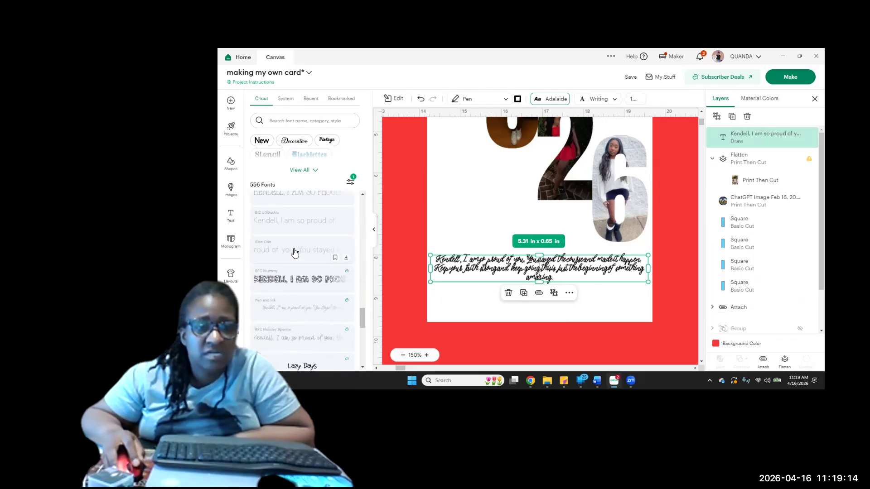
left_click(294, 252)
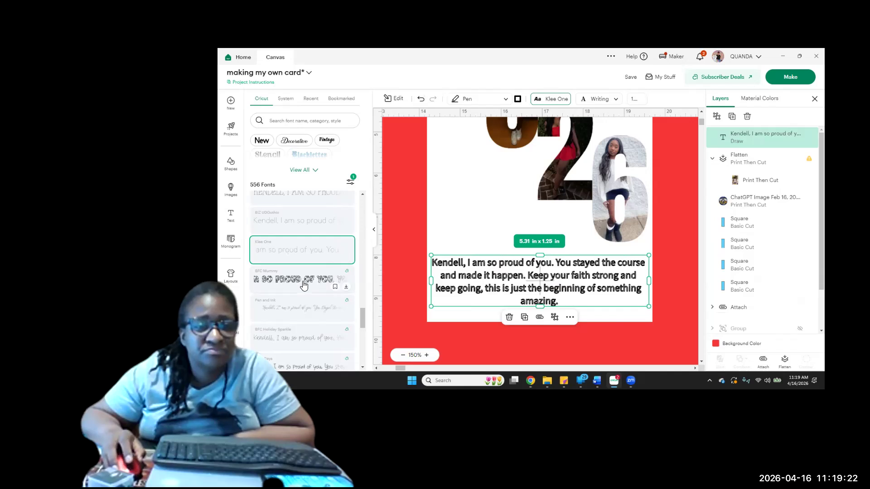
Change the message's font to BFC Grow Over and enlarge the text slightly to about 5.39 × 0.66 in
scroll(303, 290, "down", 1)
scroll(290, 263, "down", 2)
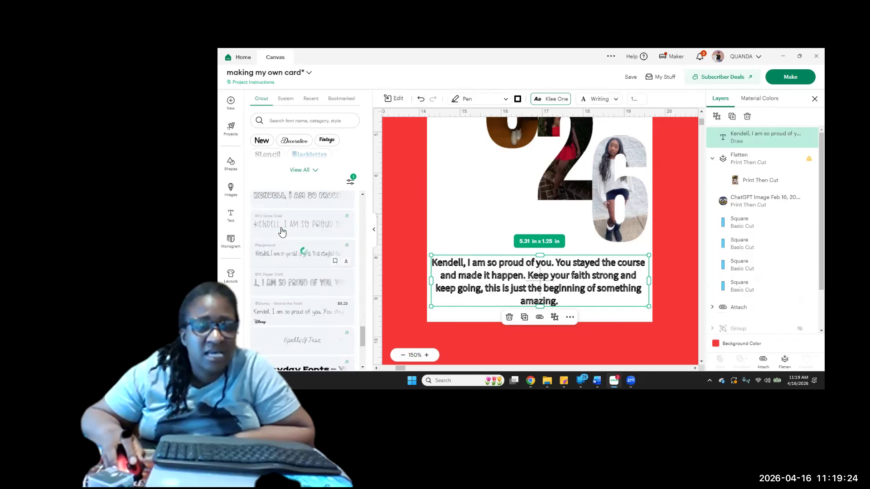
left_click(282, 231)
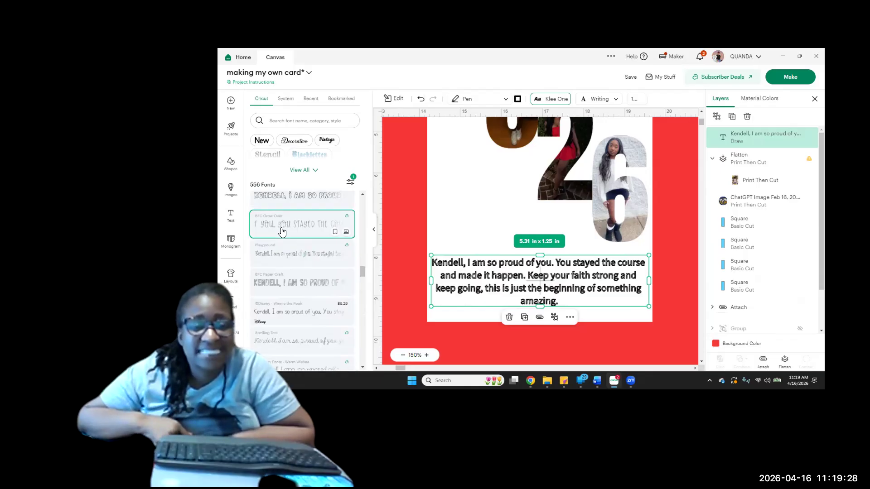
left_click(282, 232)
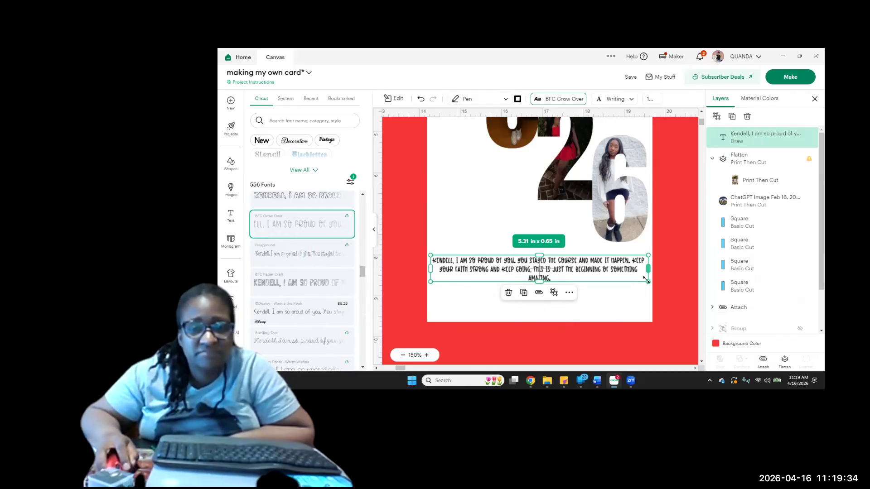
left_click_drag(649, 282, 645, 281)
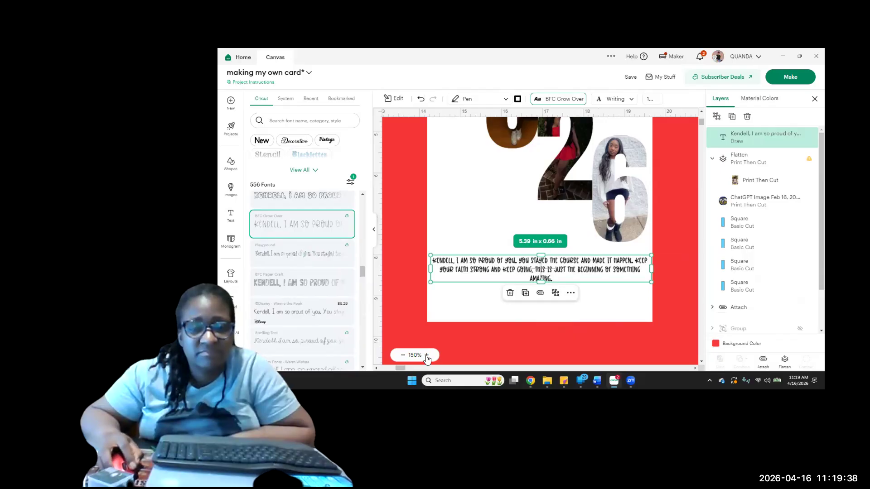
Change the graduation message's font to Playground and close the font list
left_click(426, 356)
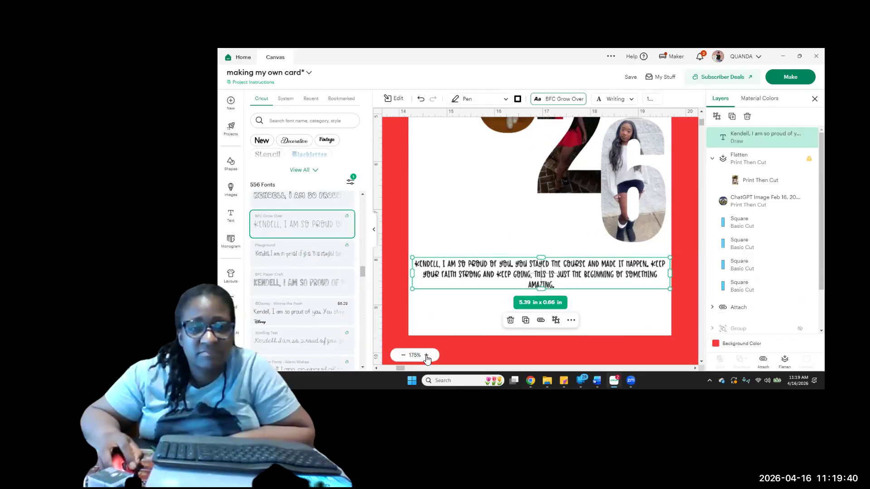
left_click(426, 356)
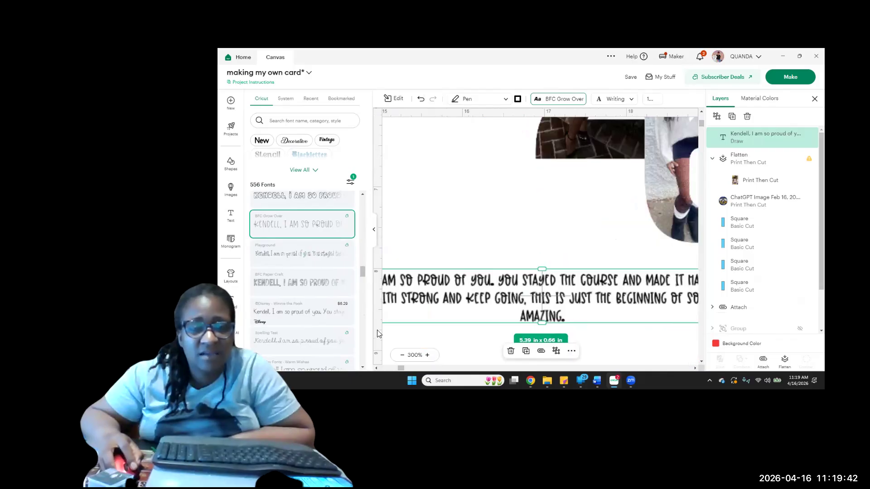
left_click(287, 263)
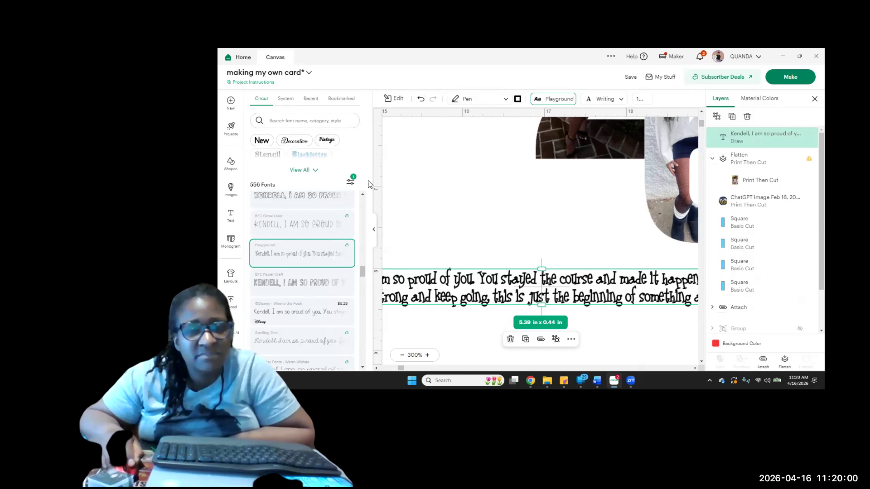
left_click(375, 232)
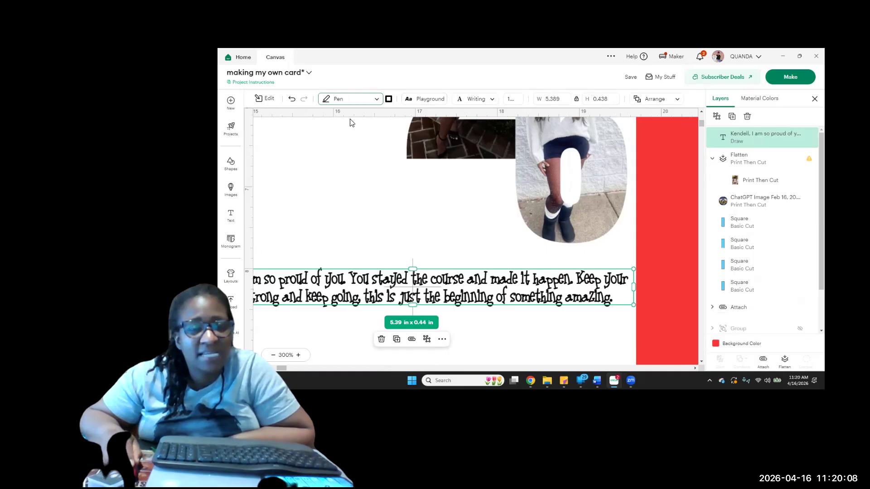
Check the operation types, style options and remaining writing fonts available for the graduation message
left_click(351, 99)
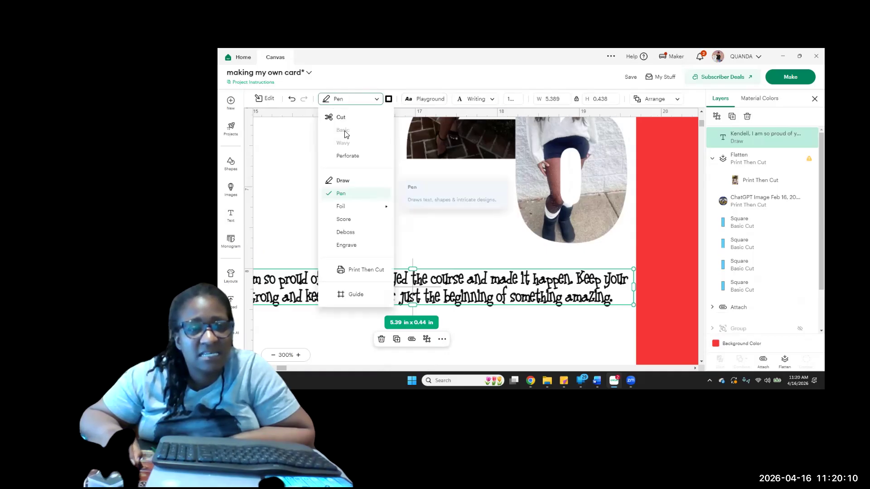
left_click(492, 100)
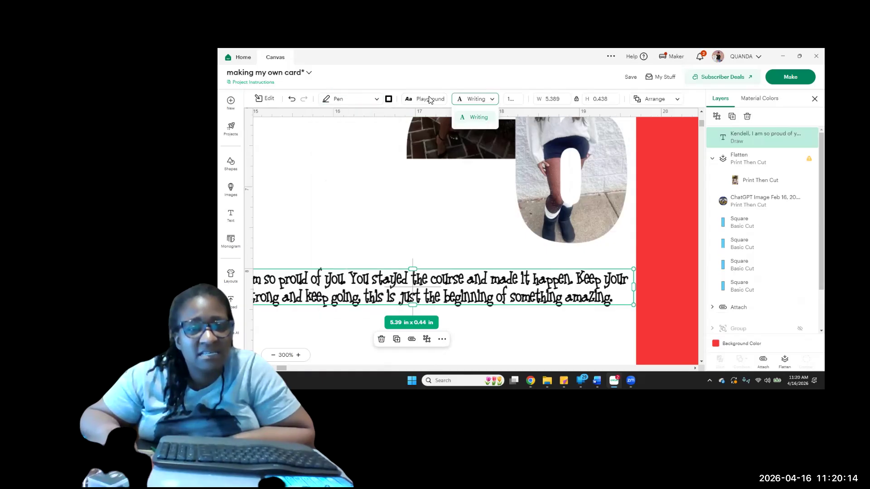
left_click(402, 96)
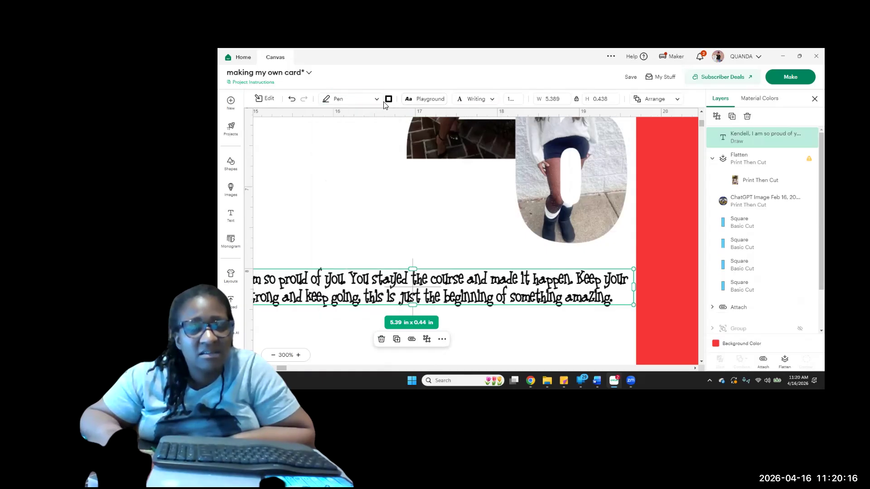
left_click(380, 100)
left_click(336, 179)
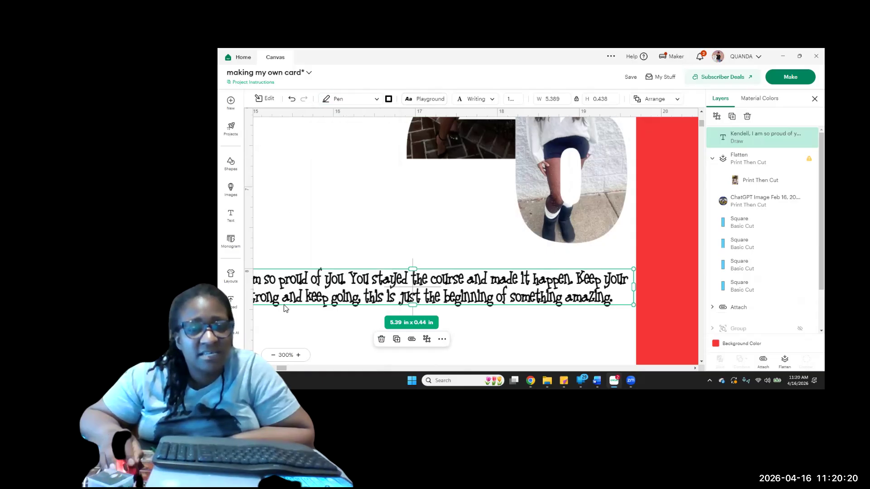
left_click(424, 99)
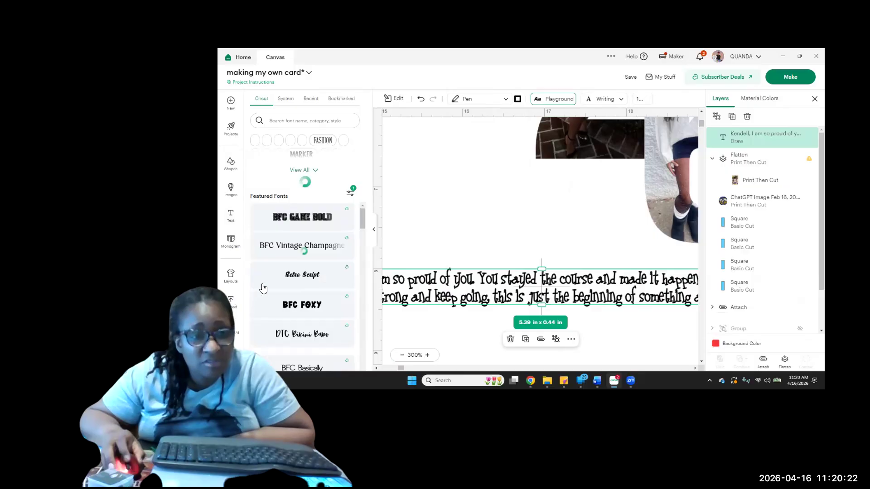
scroll(265, 250, "up", 10)
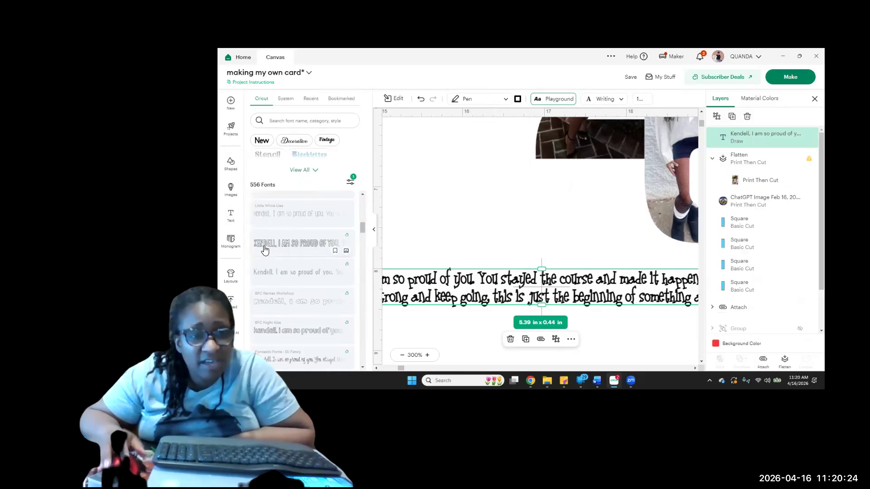
scroll(265, 250, "up", 5)
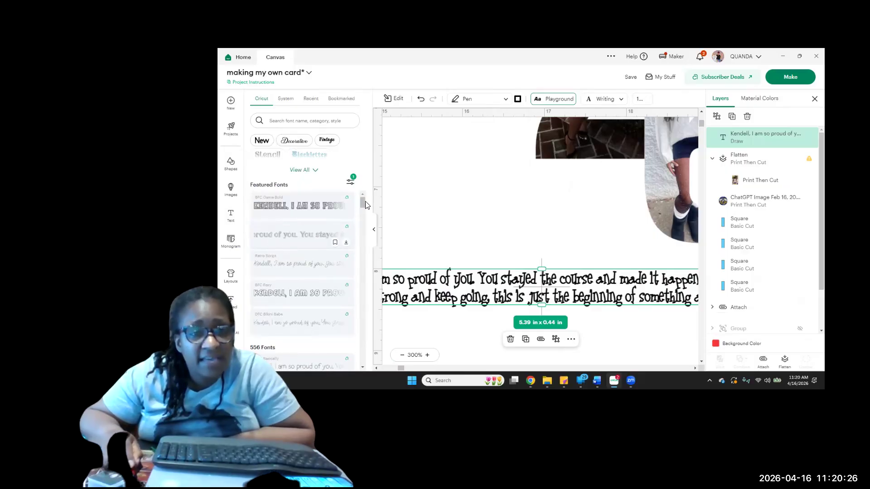
left_click(374, 230)
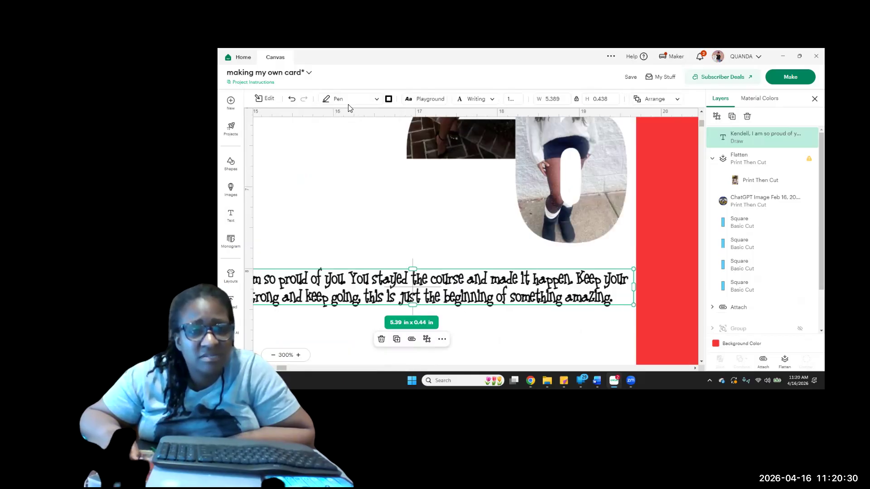
Undo the message's font trials, its enlargement and the Pen operation, back to the Book Antiqua text set to Basic Cut
left_click(291, 102)
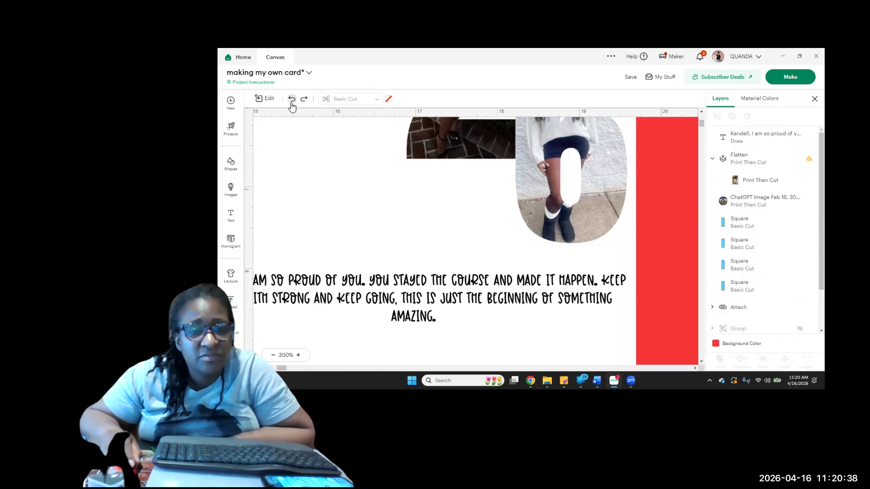
left_click(292, 100)
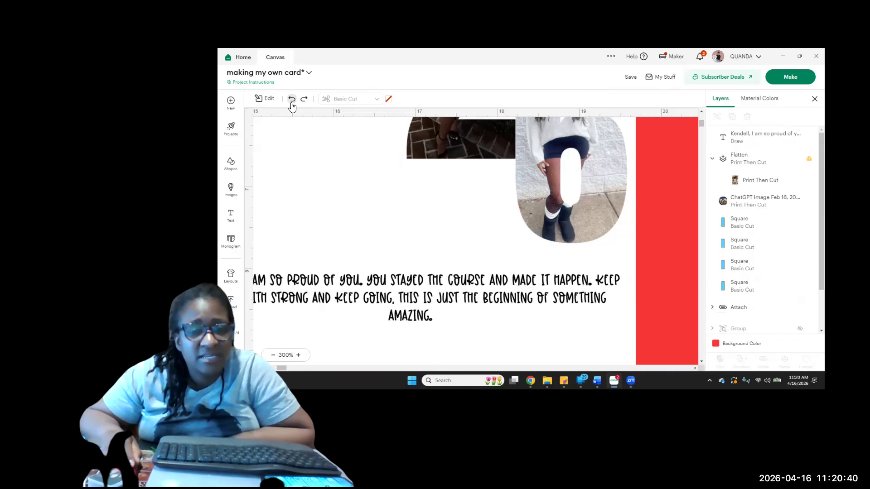
left_click(292, 101)
left_click(291, 102)
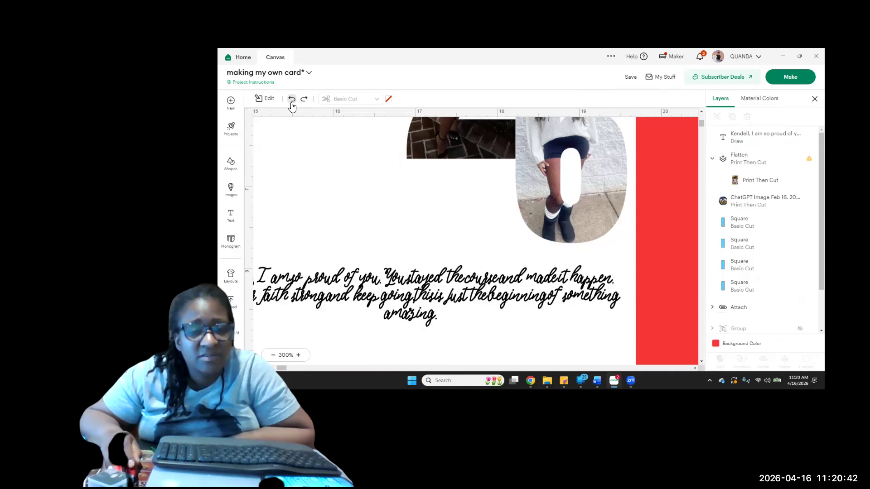
left_click(291, 102)
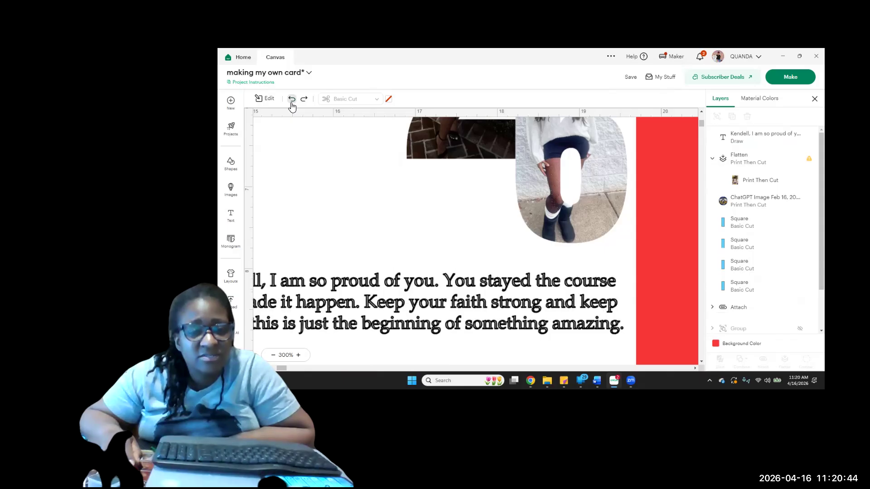
left_click(291, 101)
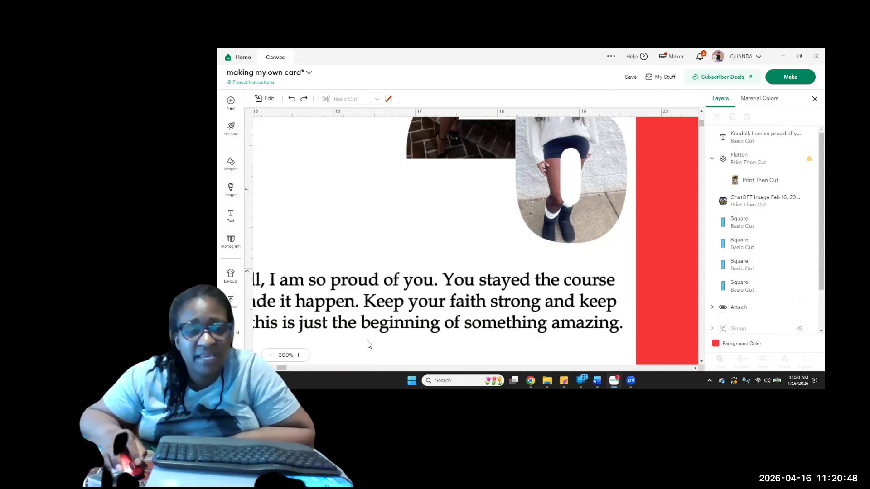
Move the graduation message slightly lower beneath the photo numbers on the 2026 panel and flatten it
left_click(285, 356)
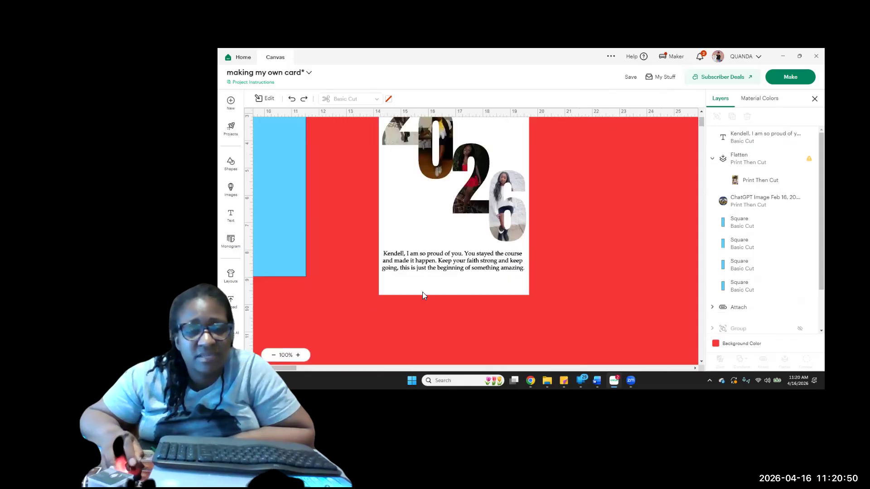
left_click(516, 271)
left_click_drag(515, 271, 517, 280)
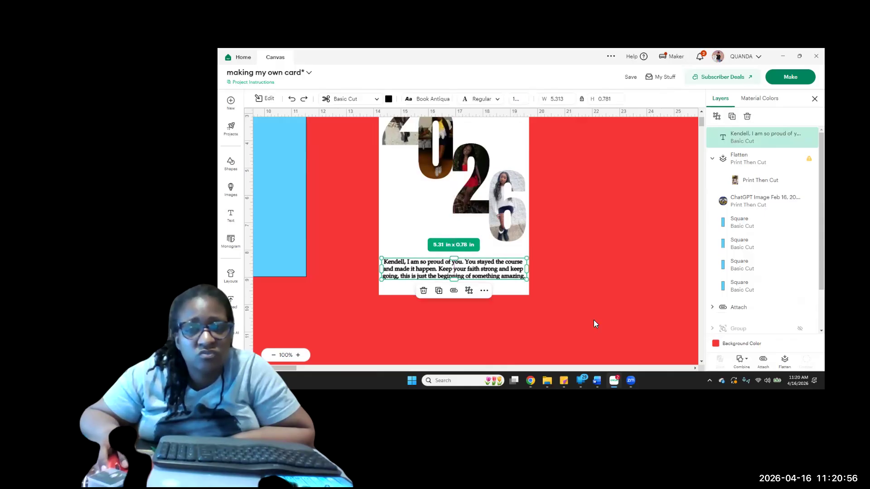
left_click(763, 362)
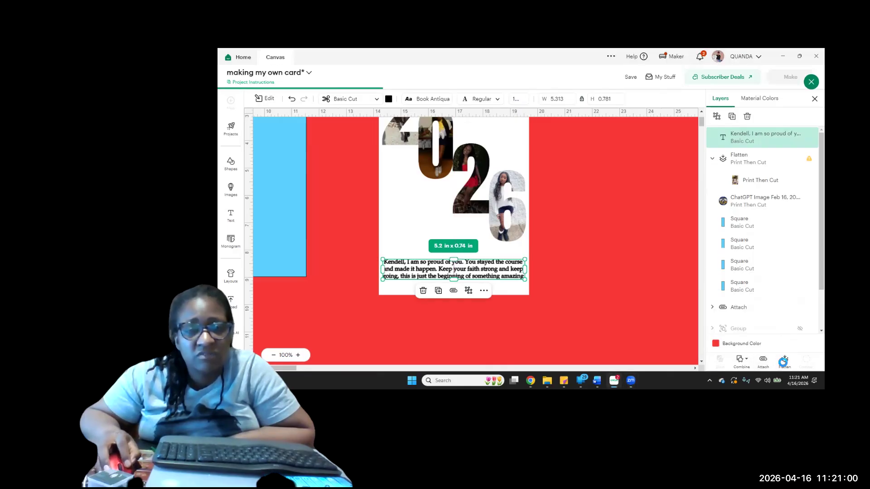
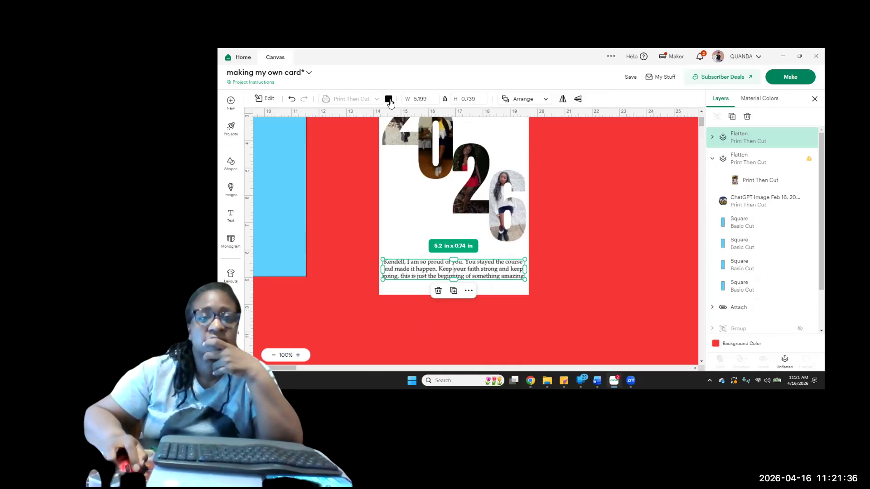
Center the graduation message horizontally with the 2026 photo panel and flatten them into one print layer
left_click(566, 277)
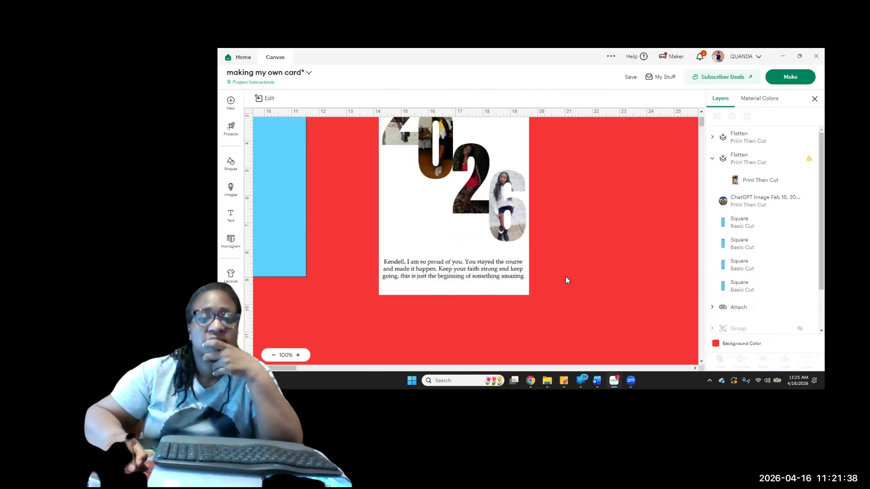
left_click_drag(499, 313, 495, 264)
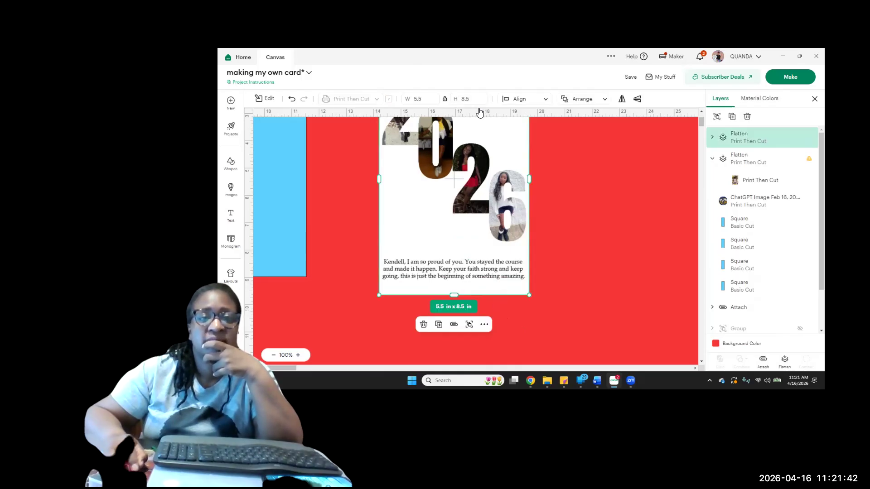
left_click(521, 100)
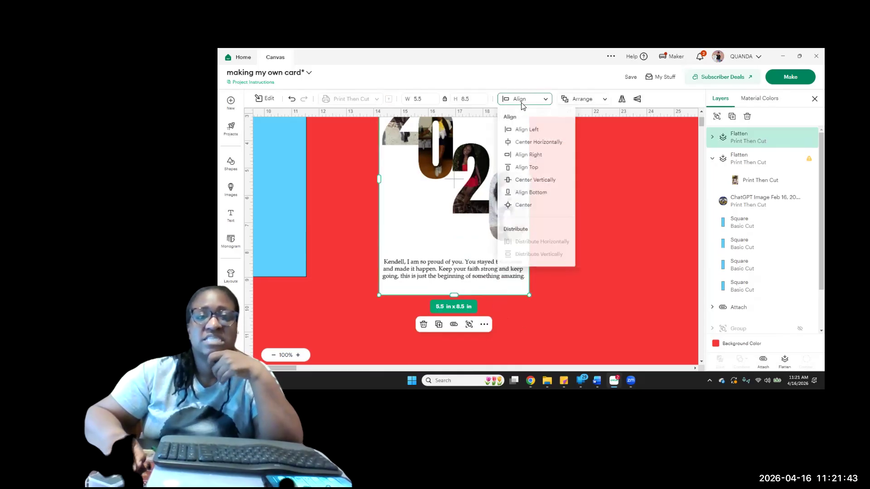
left_click(527, 143)
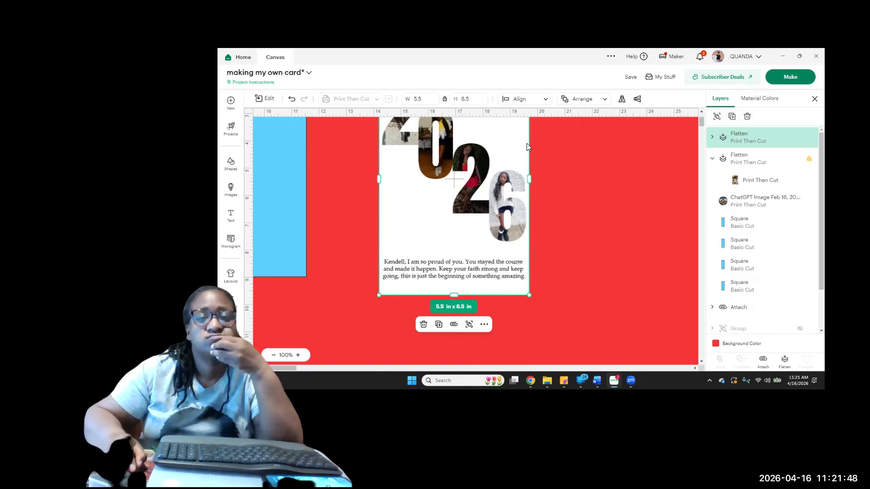
left_click(787, 360)
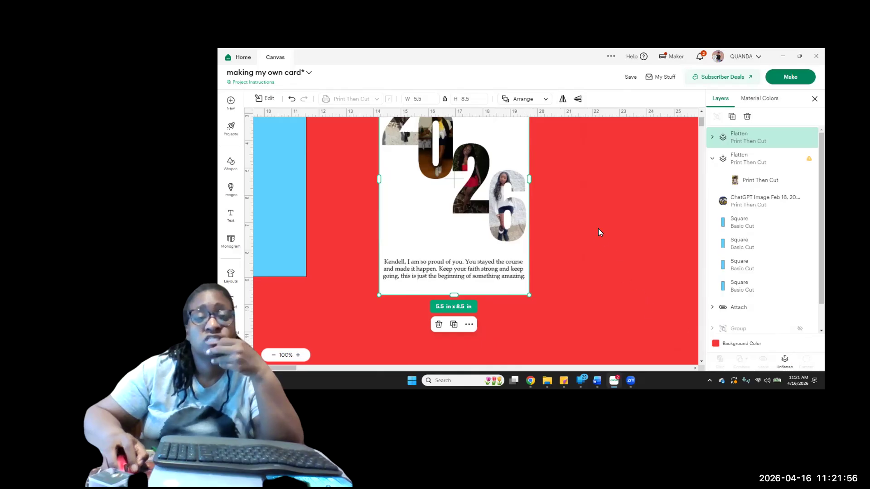
left_click(569, 246)
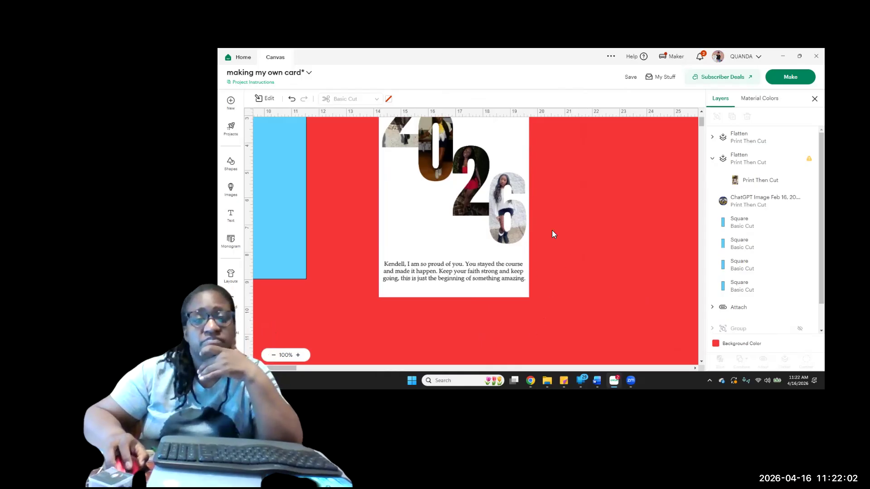
Review the flattened 2026 panel from its cap artwork to the message and place it directly beside the portrait photo panel
scroll(552, 234, "up", 3)
scroll(552, 239, "down", 1)
scroll(551, 238, "up", 1)
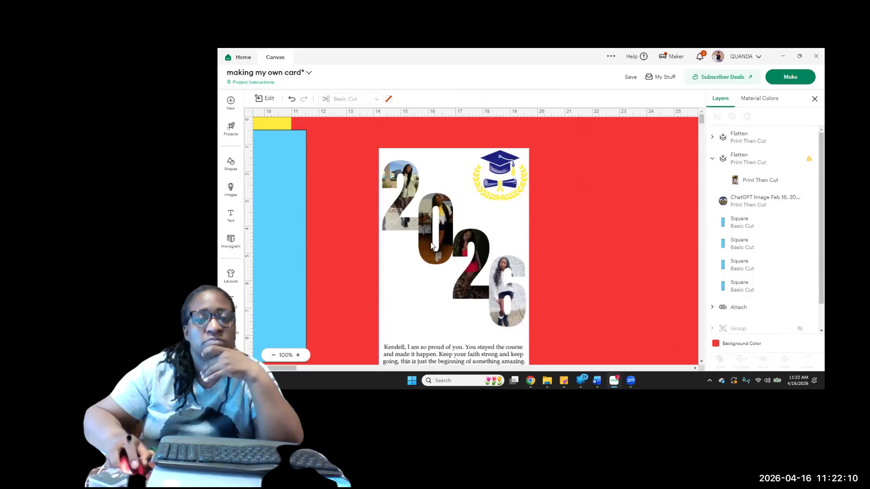
scroll(501, 228, "down", 1)
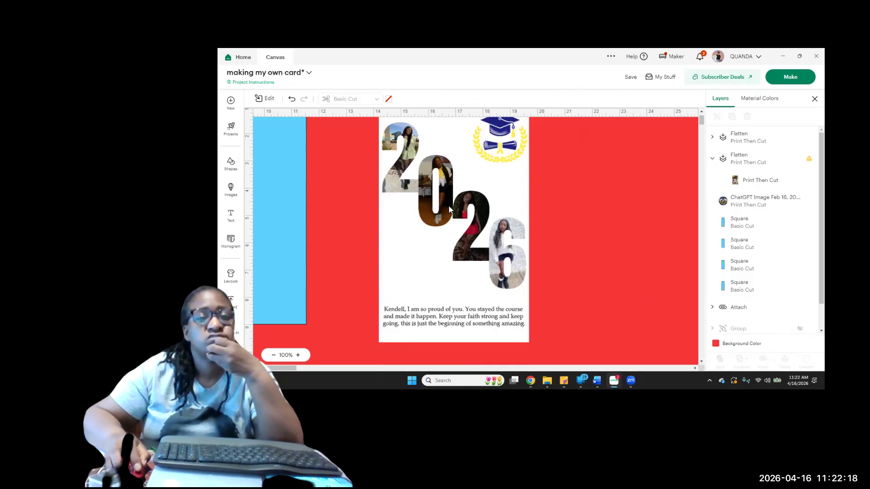
scroll(500, 262, "down", 2)
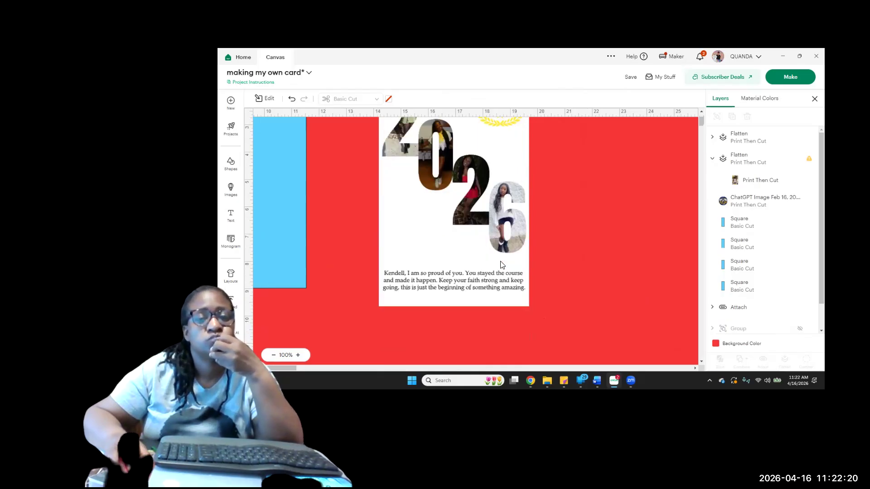
scroll(501, 265, "up", 3)
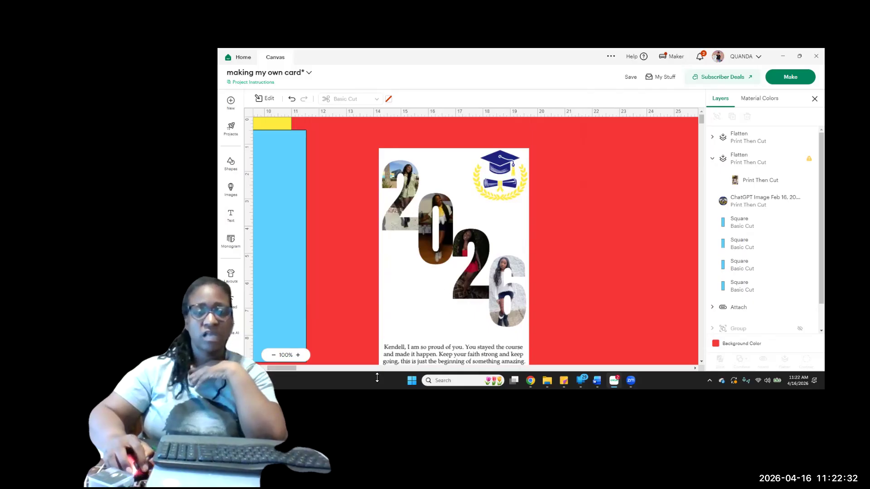
left_click(275, 356)
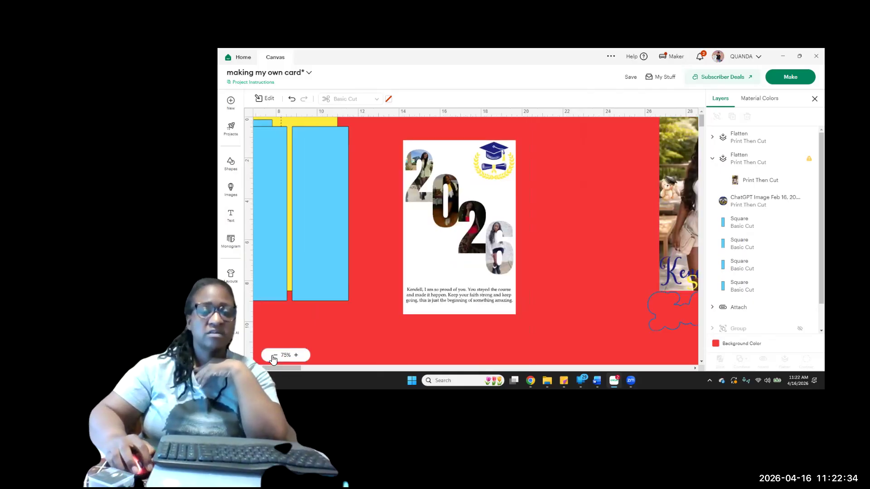
left_click(276, 357)
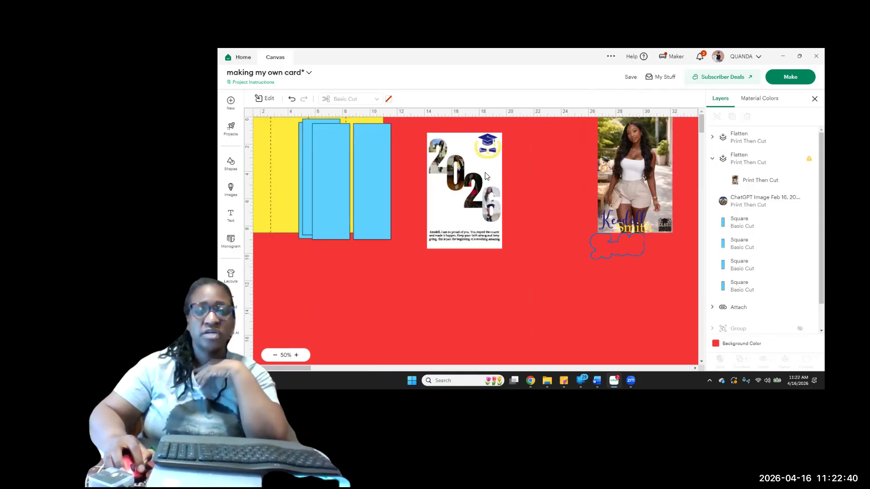
left_click(478, 211)
left_click_drag(474, 206, 569, 186)
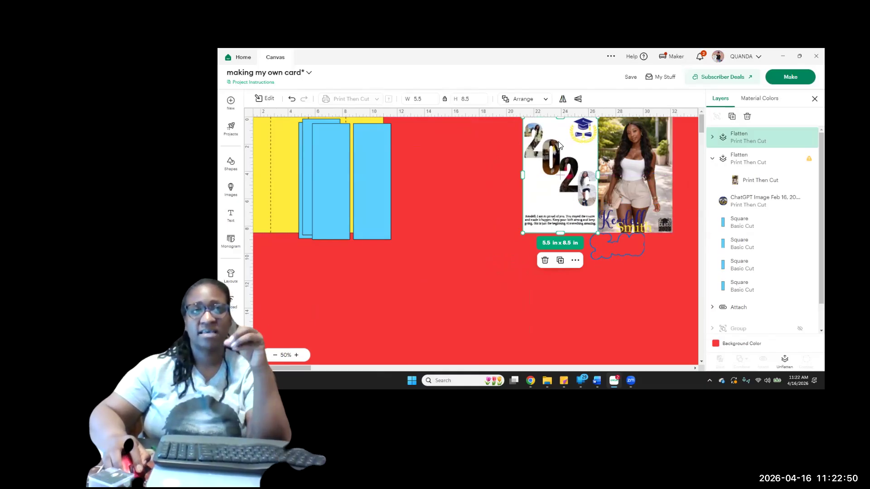
Move the four blue rectangles off the yellow card base into the empty area between it and the photo panels
left_click_drag(375, 194, 495, 217)
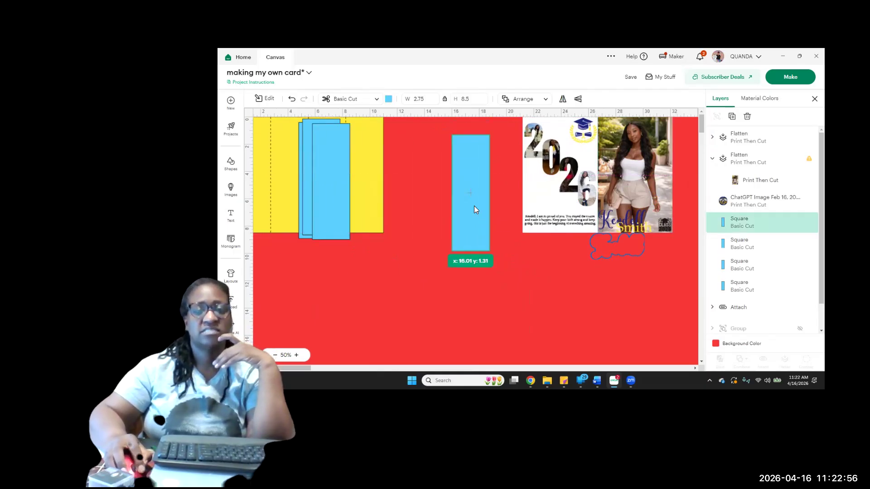
left_click_drag(335, 191, 427, 197)
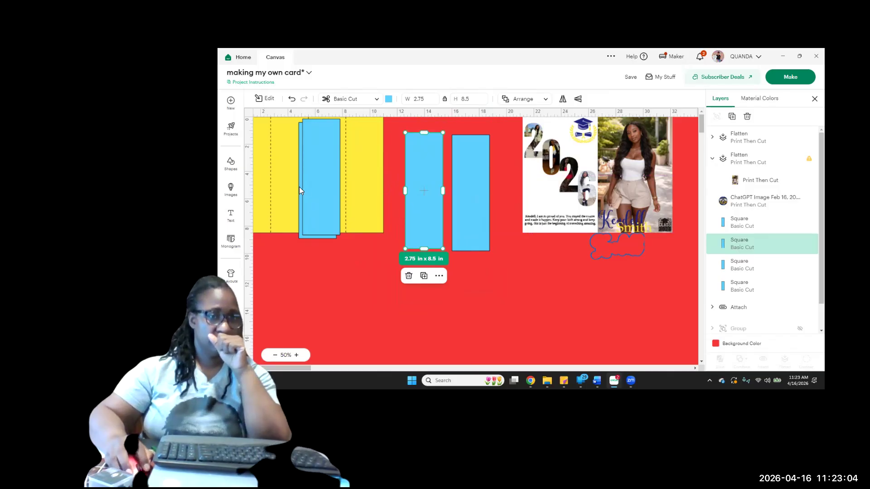
left_click_drag(428, 210, 418, 224)
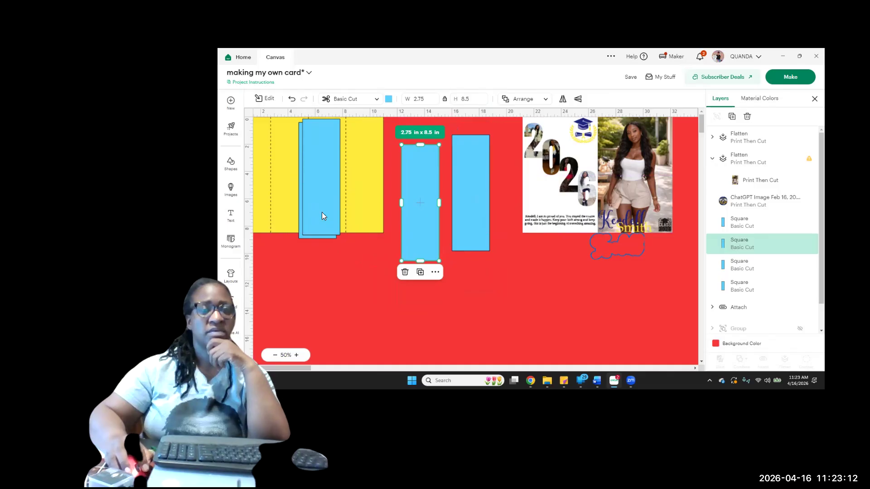
left_click_drag(322, 216, 430, 233)
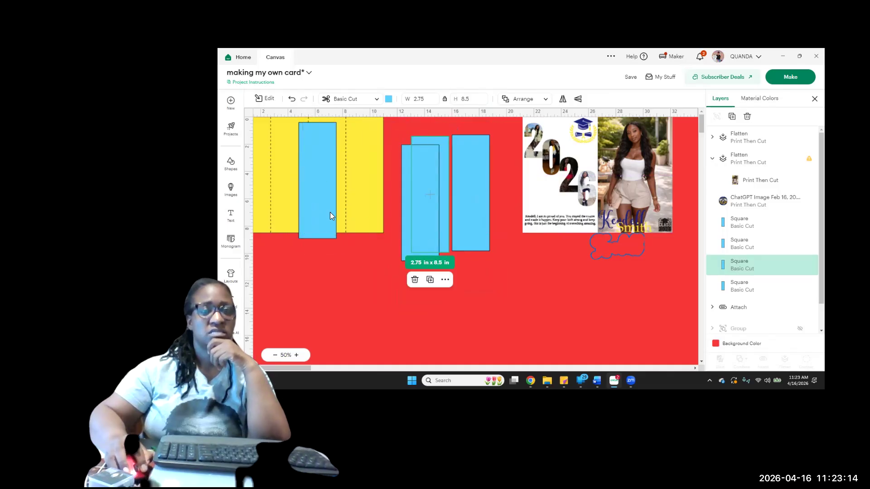
left_click_drag(320, 215, 441, 236)
left_click(493, 281)
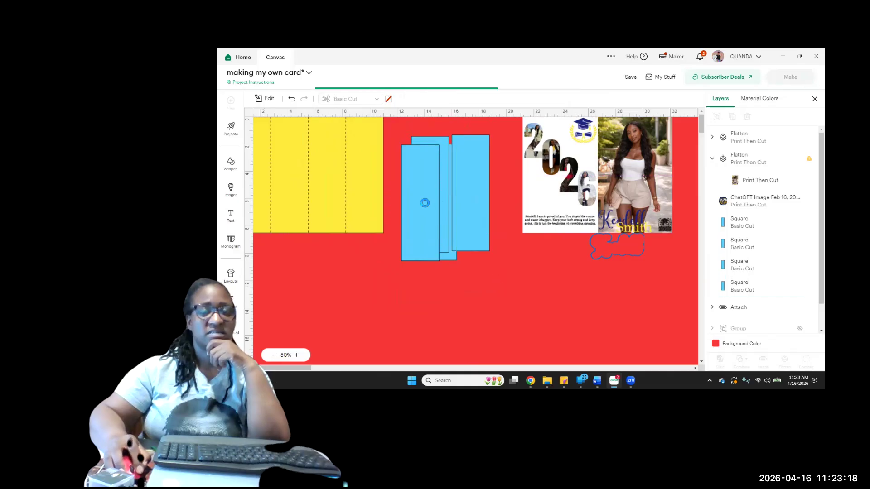
left_click_drag(424, 203, 524, 263)
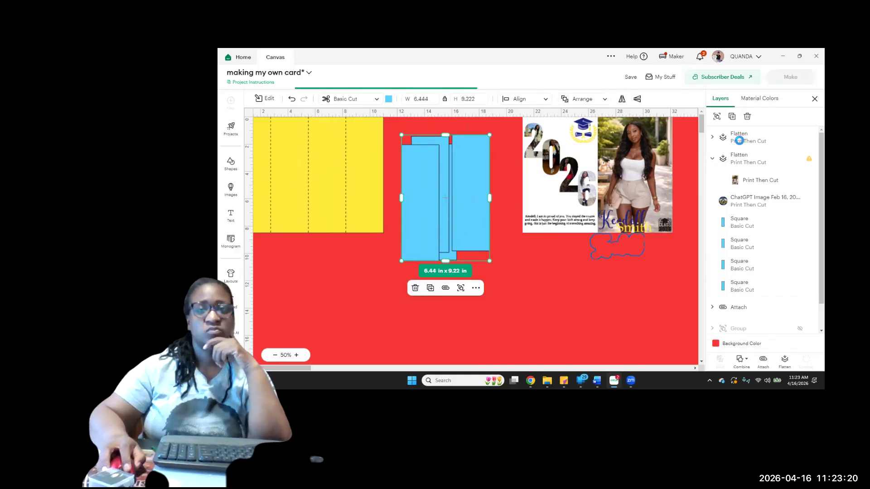
left_click(747, 121)
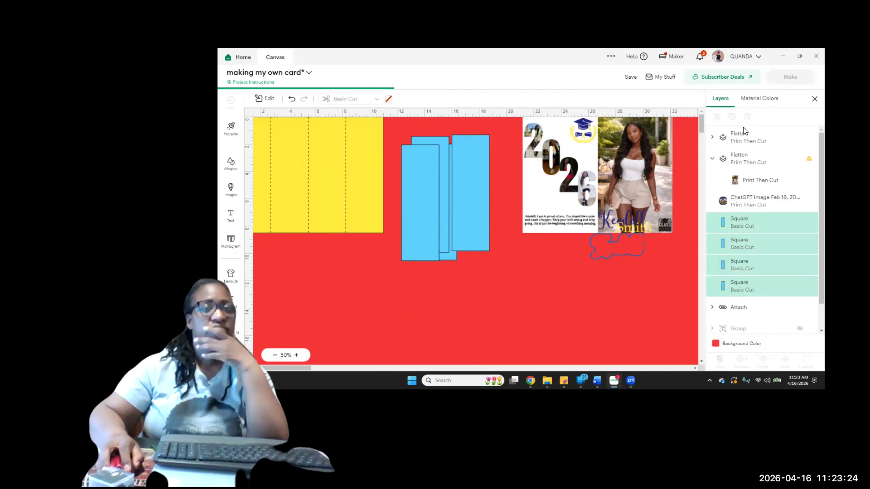
left_click(290, 187)
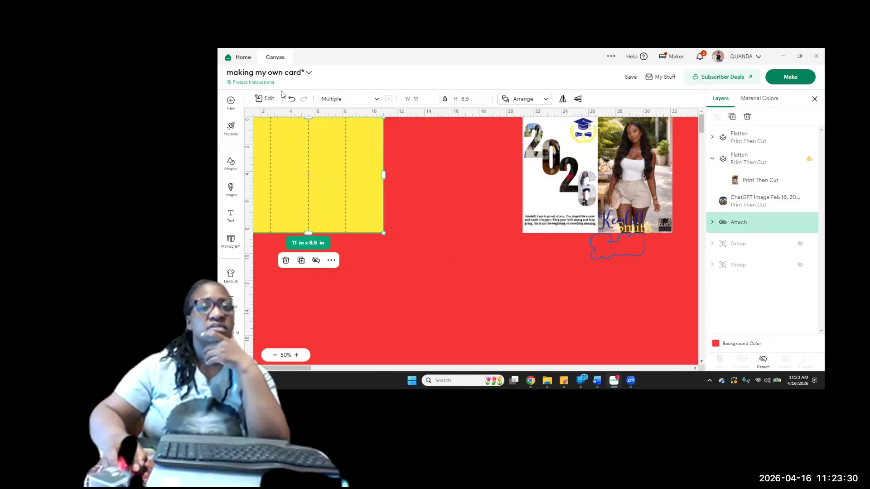
left_click(266, 99)
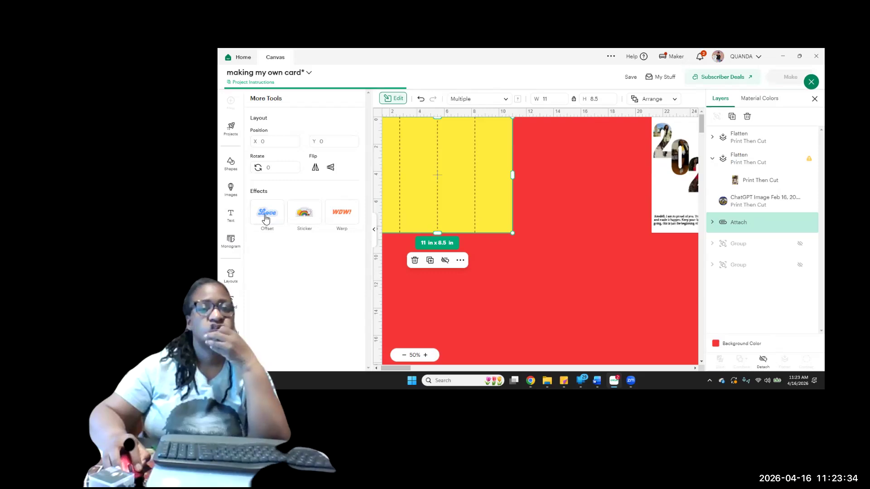
left_click(266, 216)
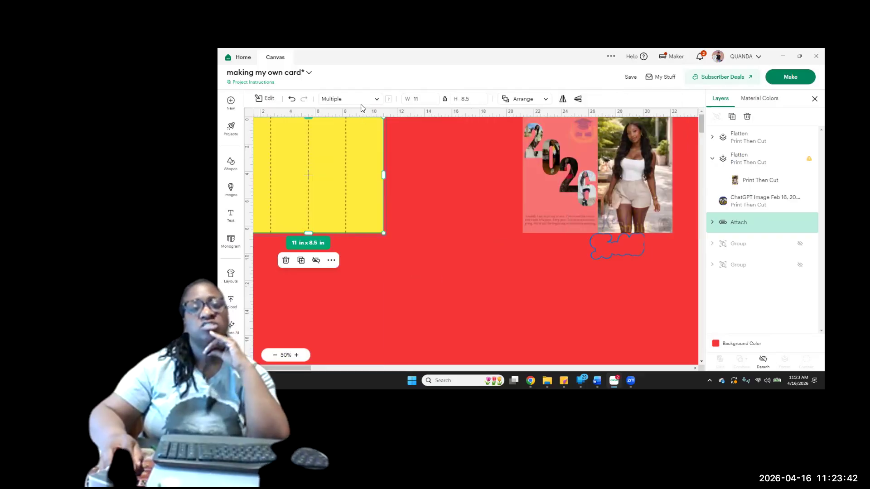
left_click(292, 100)
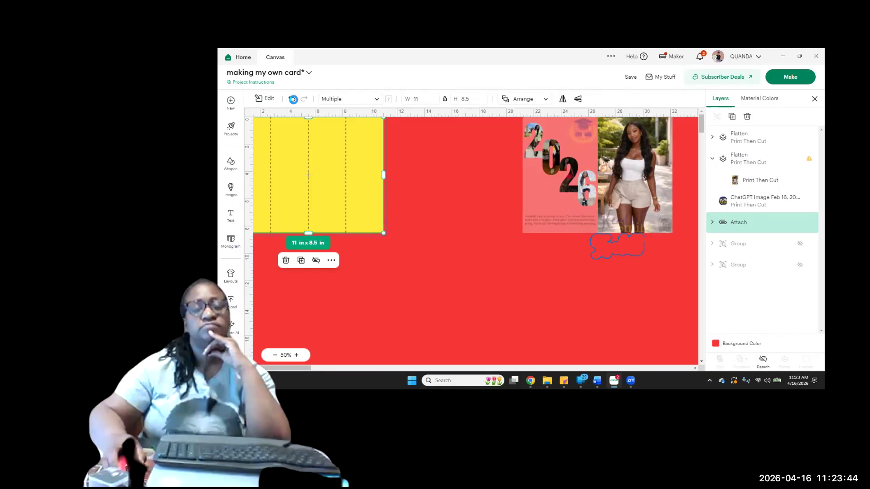
left_click(292, 100)
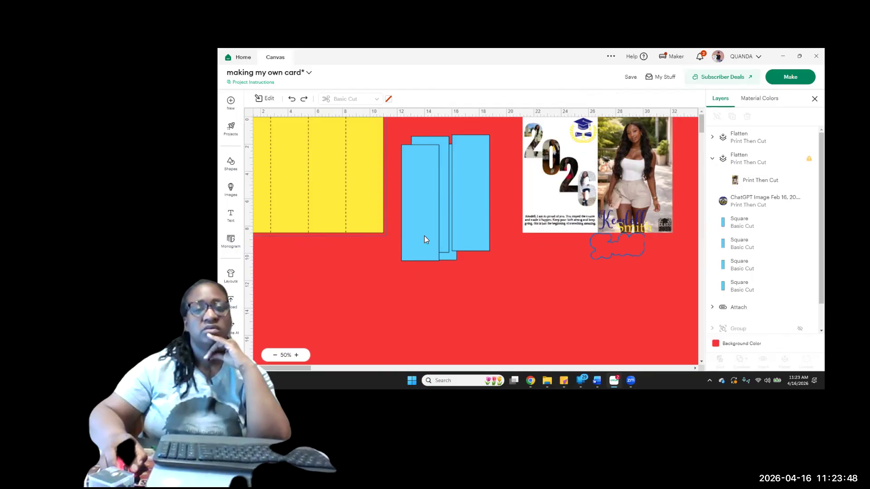
Shift the frontmost overlapping blue rectangle slightly upward and send the yellow card base to the back
left_click(424, 236)
left_click_drag(391, 217, 361, 195)
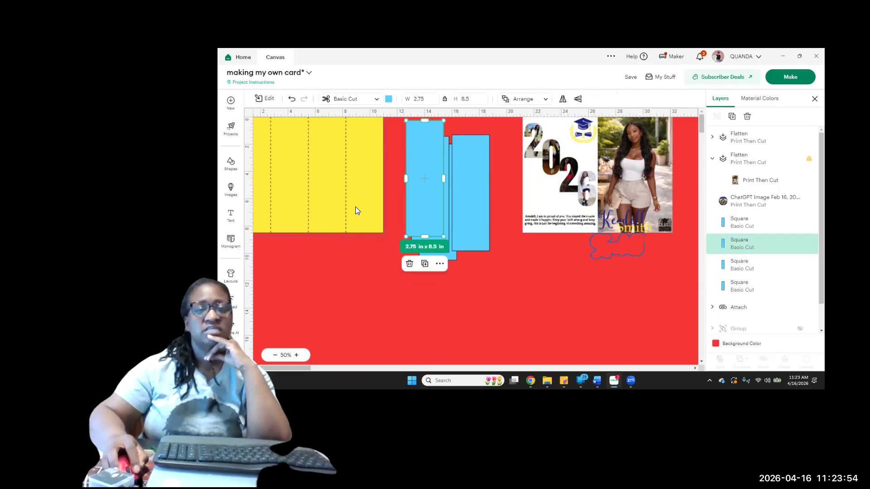
left_click(355, 207)
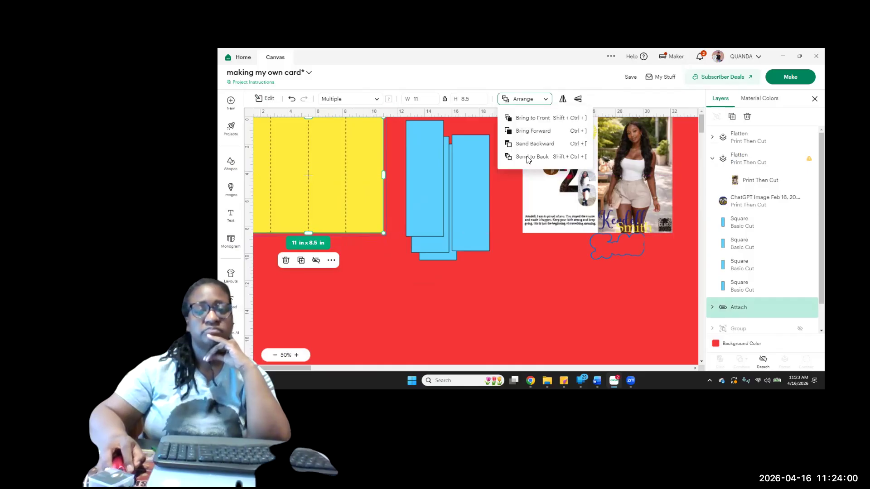
left_click(528, 157)
Place one blue rectangle on the rightmost panel of the yellow card base and resize it to about 2.17 x 8.16 in
left_click_drag(417, 177, 381, 225)
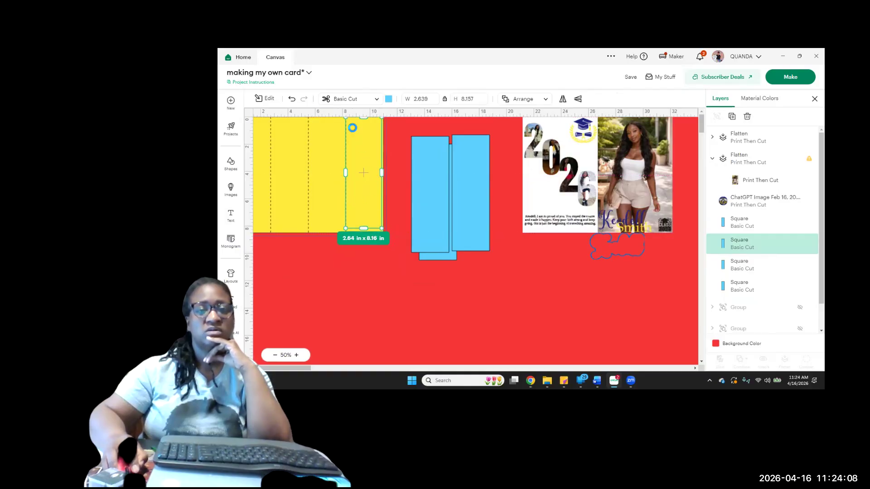
left_click_drag(346, 163, 381, 172)
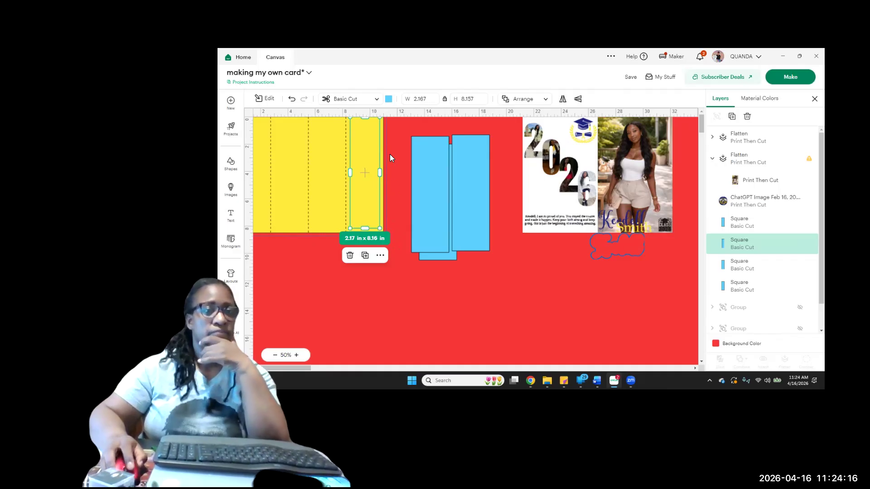
left_click(405, 167)
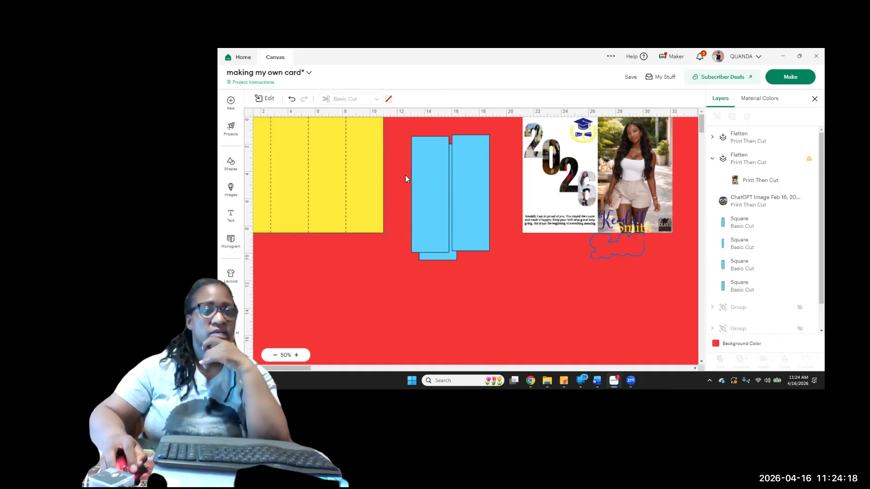
Move the separate full-size blue rectangle onto the other two and pull the narrowed one off the yellow card base
left_click(328, 203)
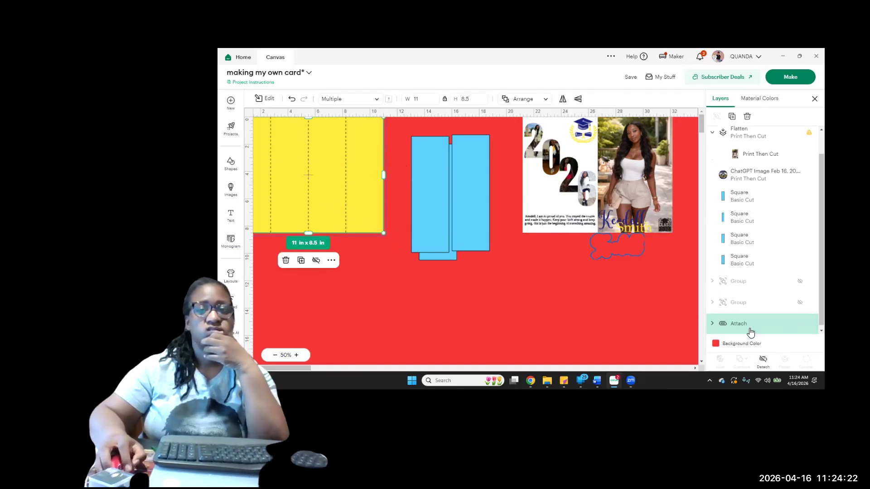
left_click(474, 203)
left_click_drag(474, 203, 407, 292)
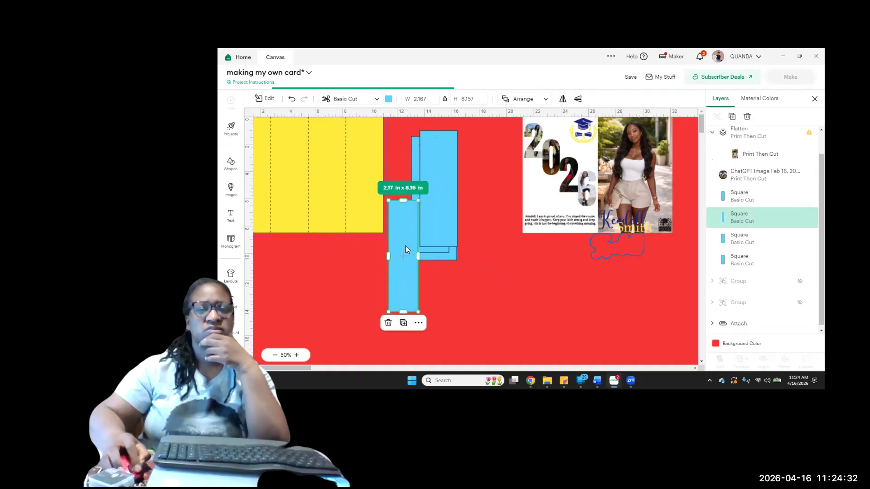
Select all four blue rectangles together and bring them to the front of the layer order
left_click_drag(471, 286, 401, 210)
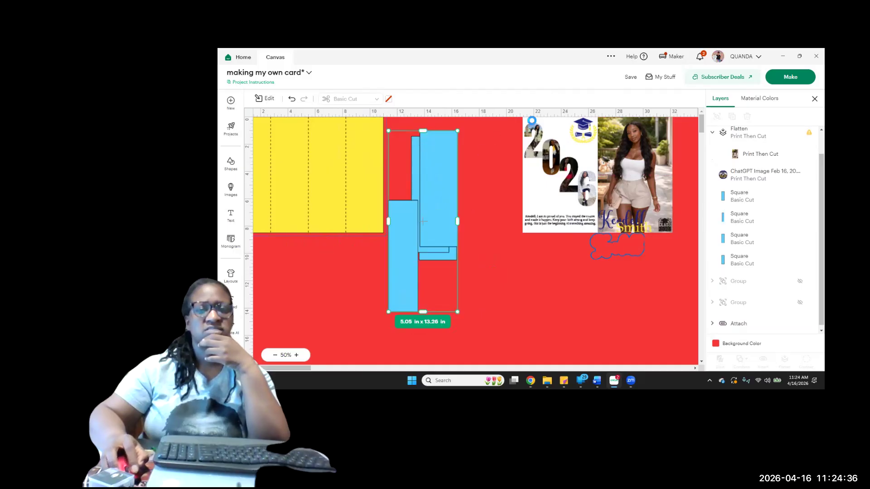
left_click(585, 104)
left_click(586, 119)
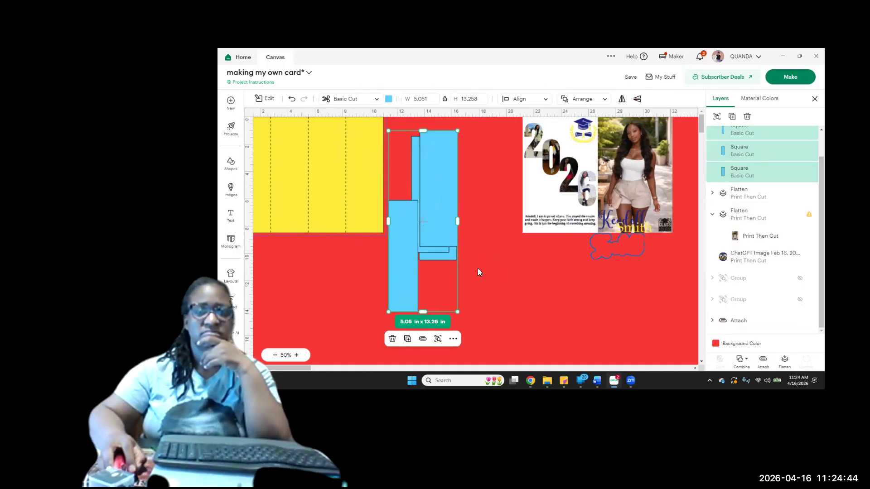
left_click(478, 268)
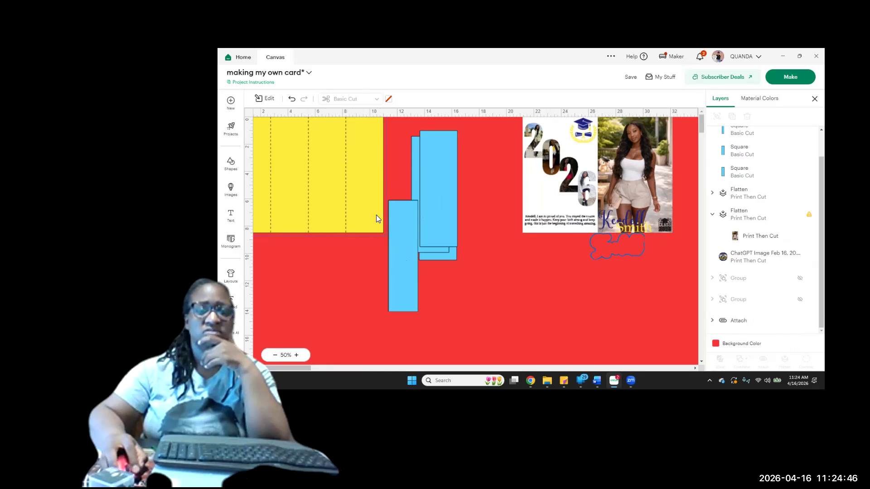
Place the narrowed blue rectangle on the rightmost panel of the yellow card base and shorten it to about 2.17 x 7.68 in
left_click_drag(406, 259, 368, 180)
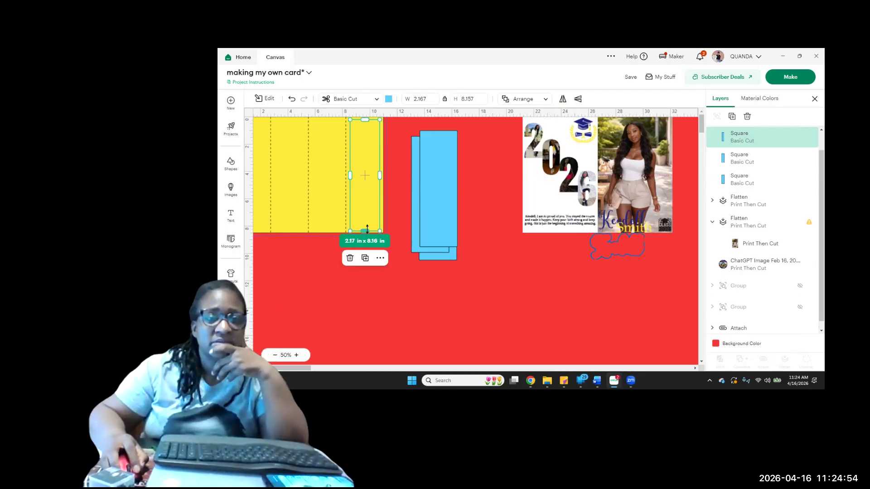
left_click_drag(367, 228, 367, 224)
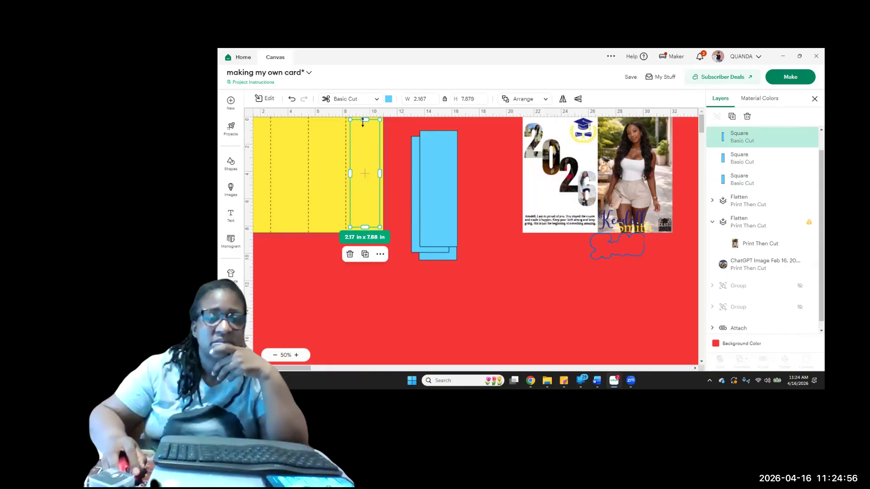
left_click_drag(363, 121, 363, 142)
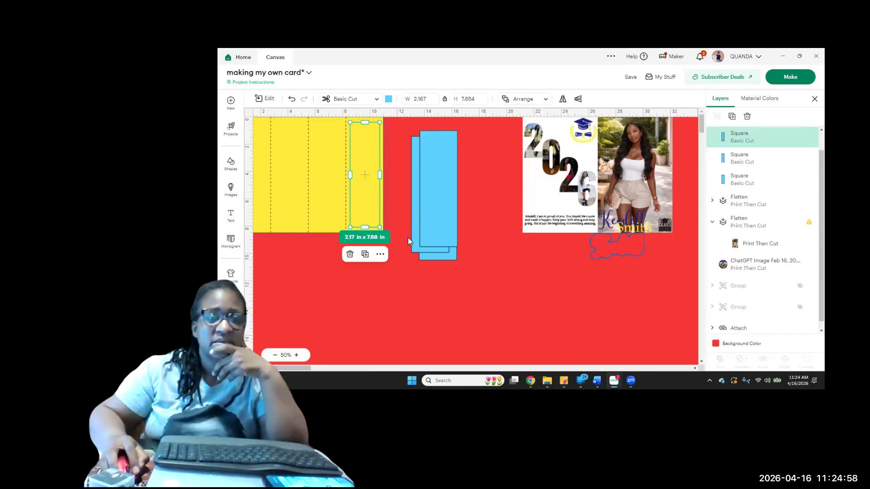
Change the color of the narrowed rectangle on the rightmost panel to white
left_click(365, 200)
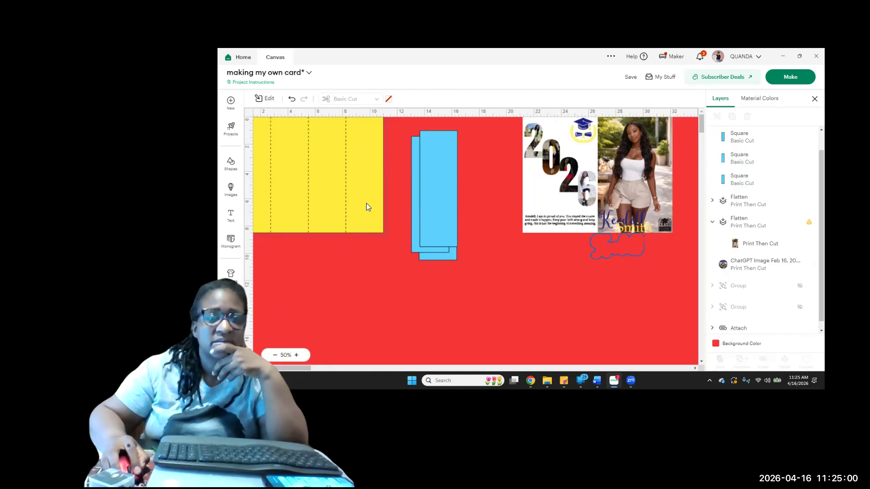
left_click(364, 199)
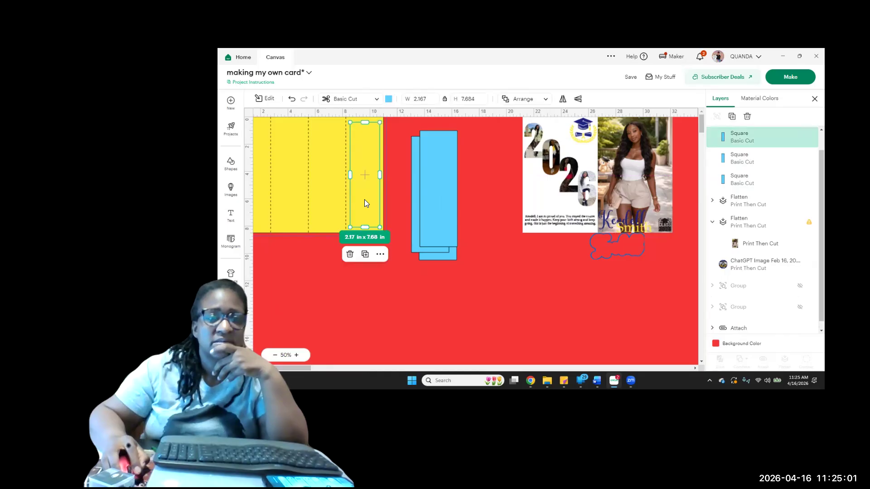
left_click(389, 100)
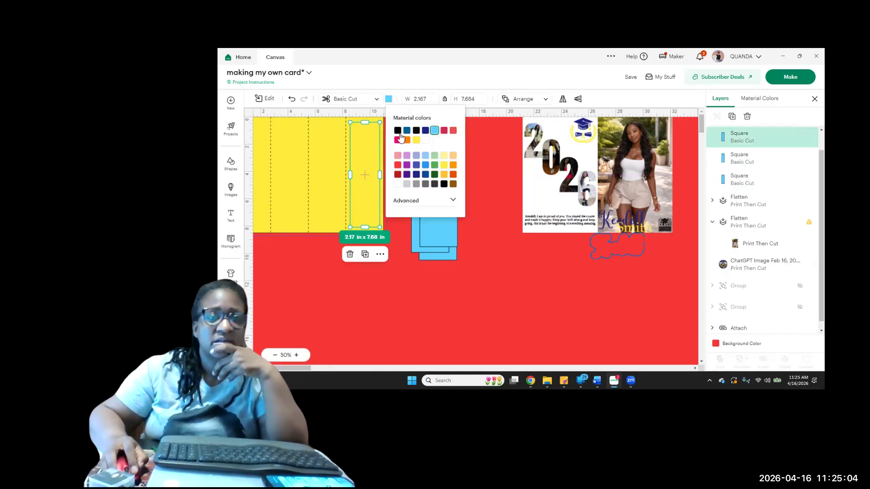
left_click(399, 133)
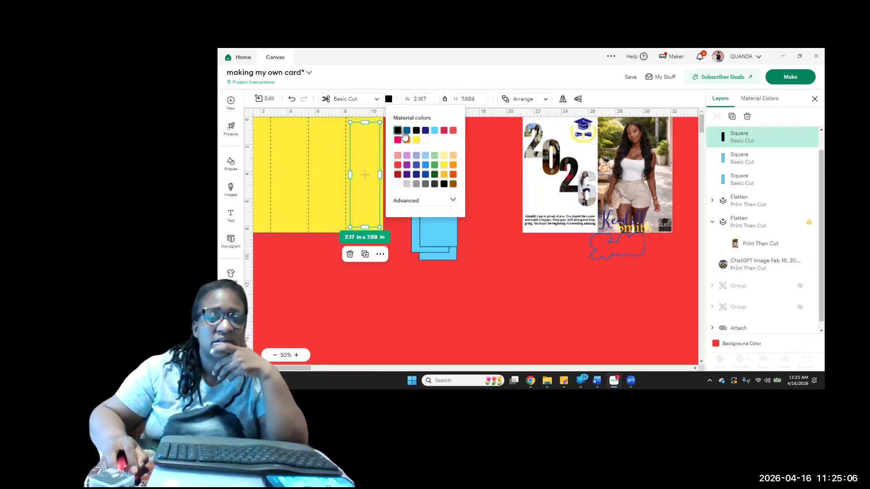
left_click(397, 185)
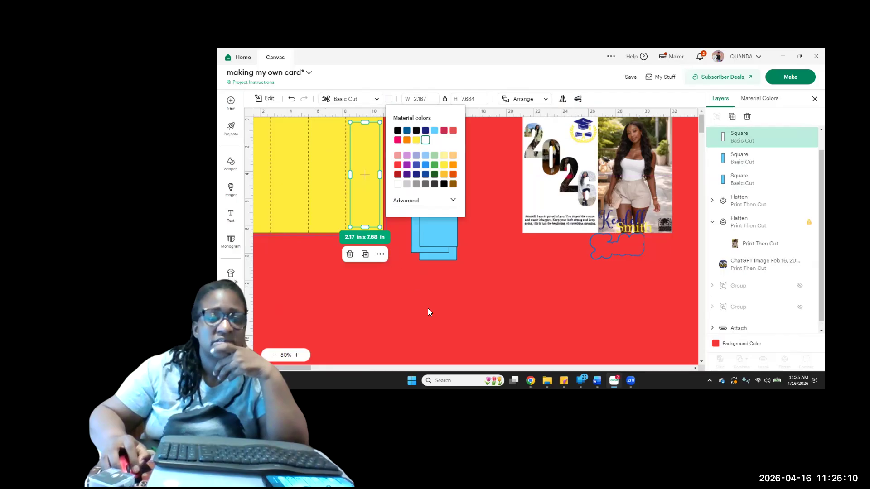
left_click(412, 279)
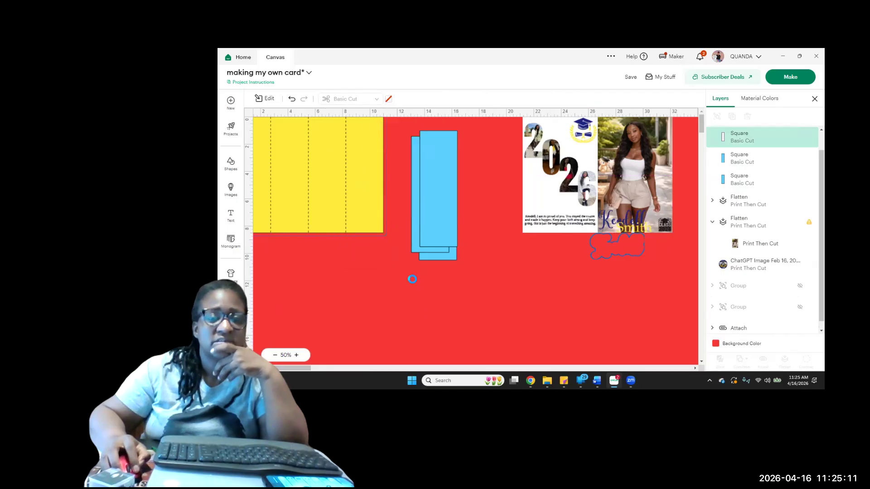
Nudge the white rectangle slightly left on its panel and shift the frontmost full-size blue rectangle slightly down and right
left_click(367, 191)
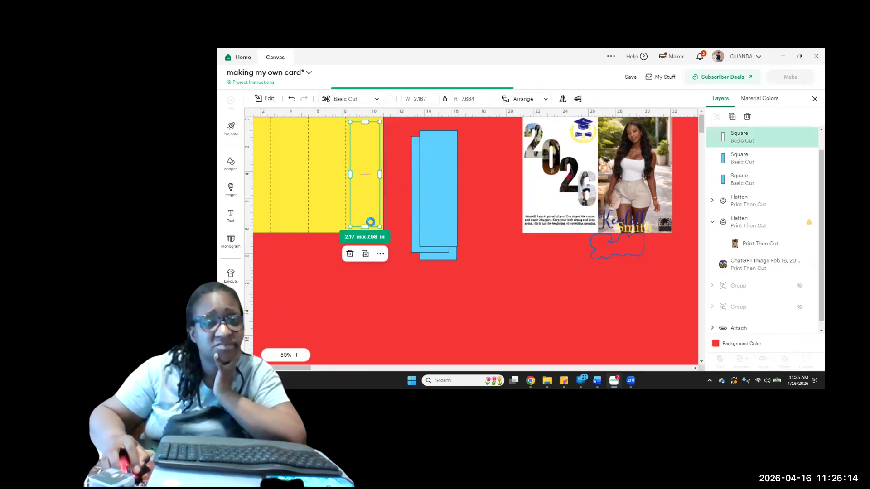
mouse_move(364, 207)
left_mouse_down()
mouse_move(362, 198)
mouse_move(363, 207)
left_mouse_up()
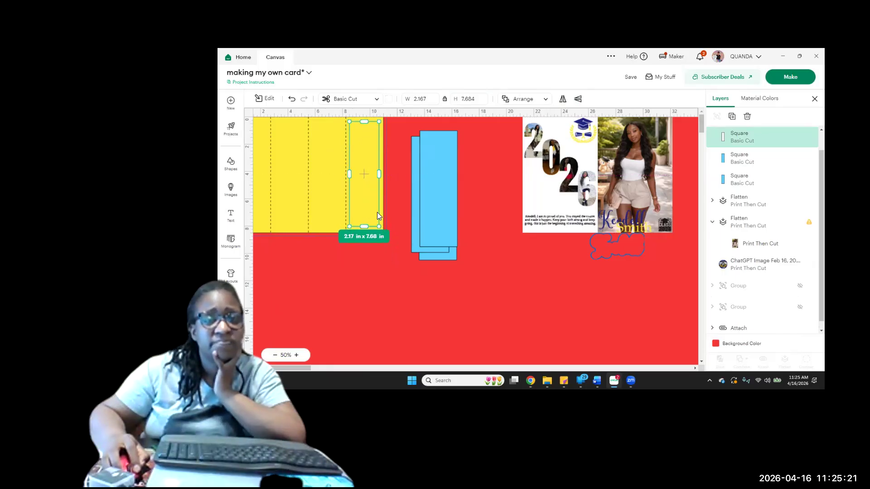
left_click(423, 226)
mouse_move(422, 226)
left_mouse_down()
mouse_move(393, 215)
mouse_move(435, 231)
left_mouse_up()
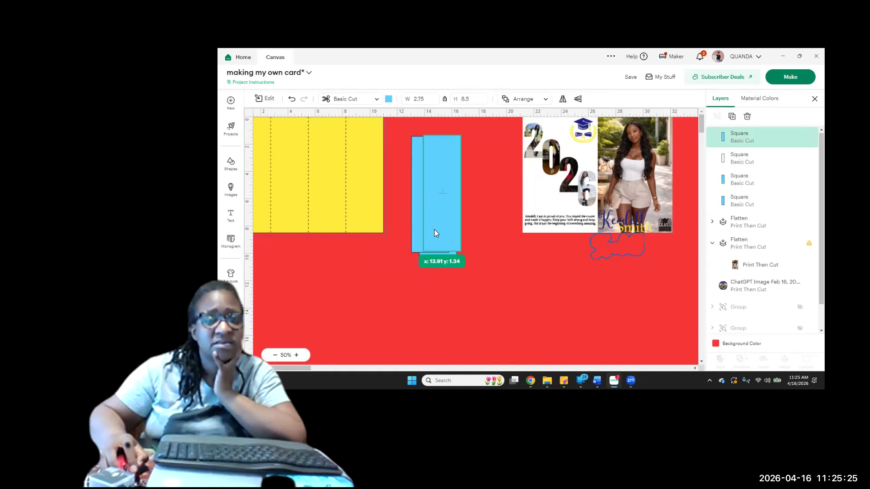
Duplicate the white rectangle and place the copy on the leftmost panel of the yellow card base
left_click(370, 184)
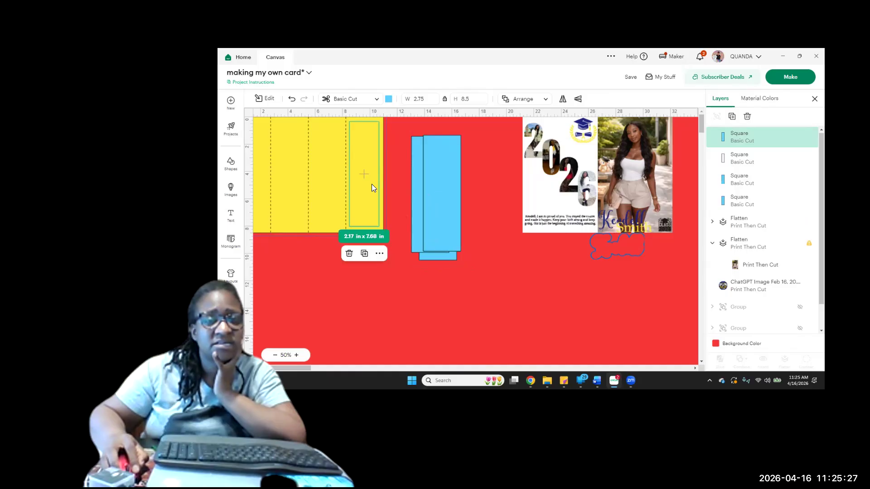
left_click(732, 117)
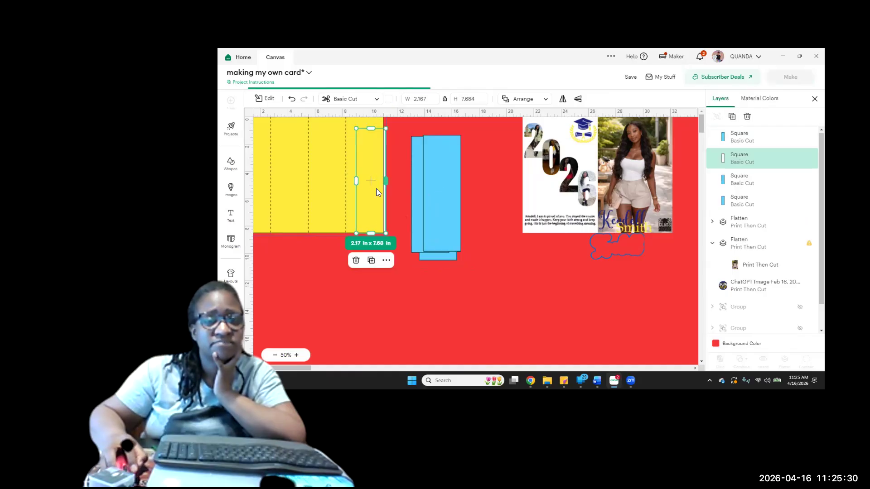
left_click_drag(376, 190, 379, 226)
left_click_drag(275, 264, 223, 188)
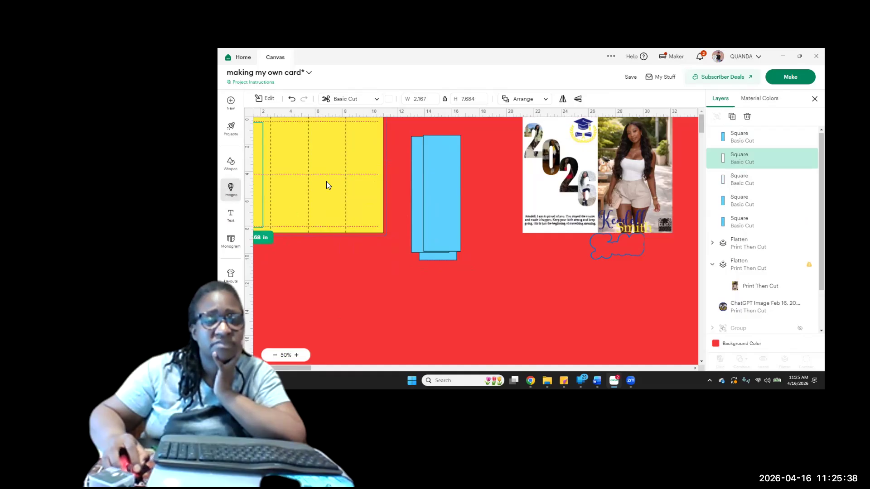
Move the yellow card base below the photo panels and place the two white rectangles on its leftmost and rightmost panels
left_click(362, 177)
left_click_drag(336, 229, 584, 310)
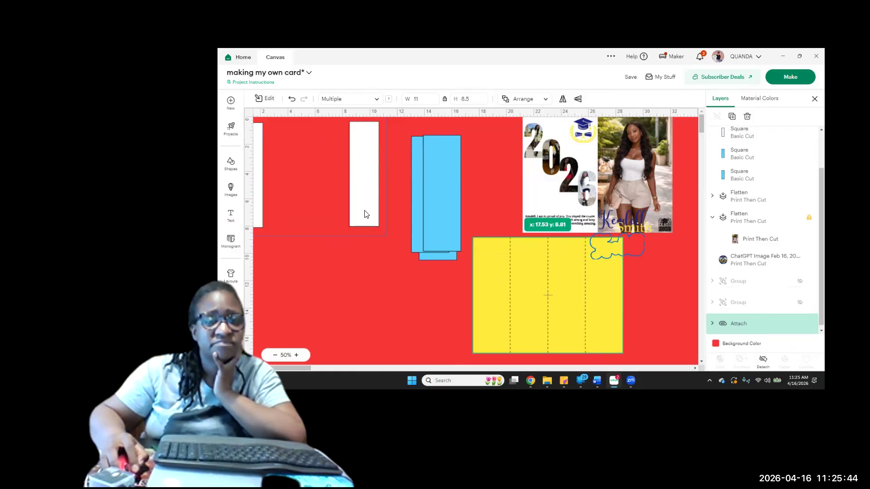
left_click(365, 211)
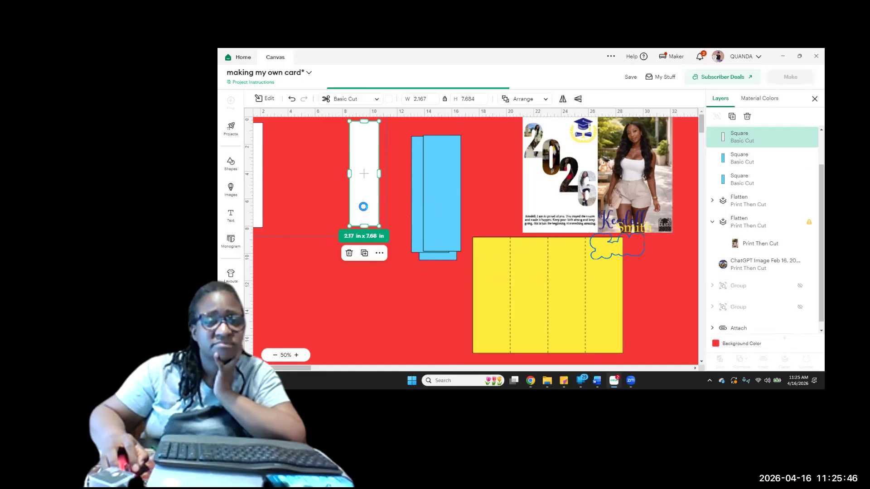
left_click_drag(484, 312, 491, 327)
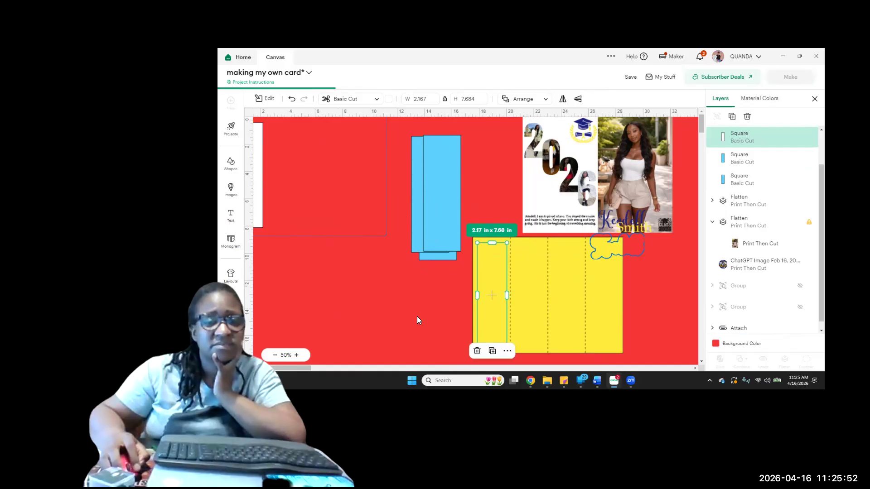
left_click(259, 180)
left_click_drag(569, 320, 613, 297)
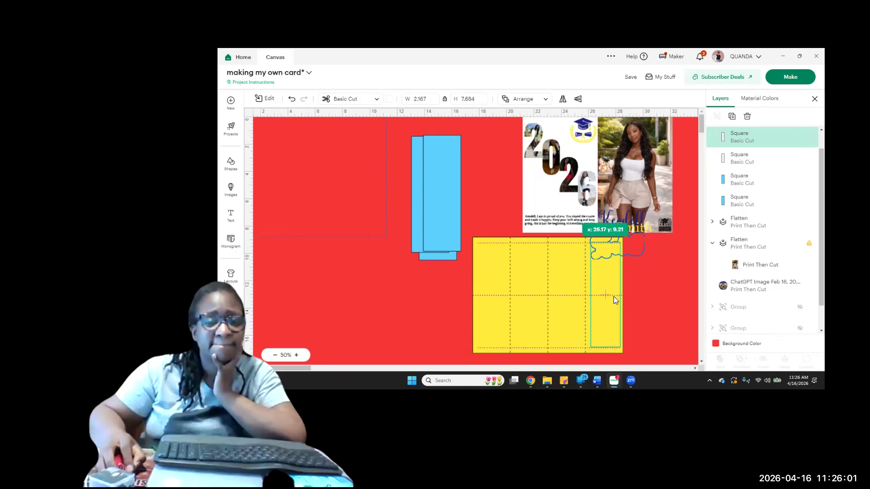
Try the frontmost full-size blue rectangle on the leftmost panel of the yellow card base, and pull it back off
left_click(450, 212)
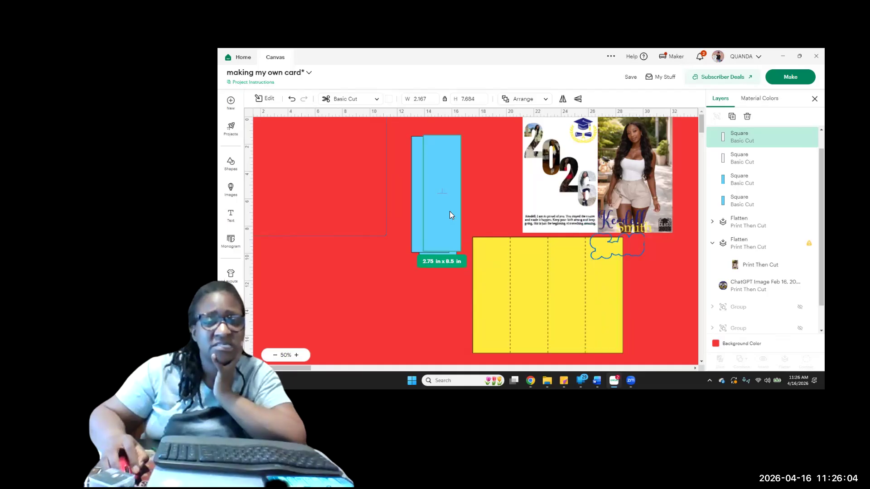
left_click_drag(437, 239, 506, 319)
left_click_drag(562, 316, 518, 320)
left_click_drag(631, 349, 449, 310)
left_click_drag(505, 323, 498, 315)
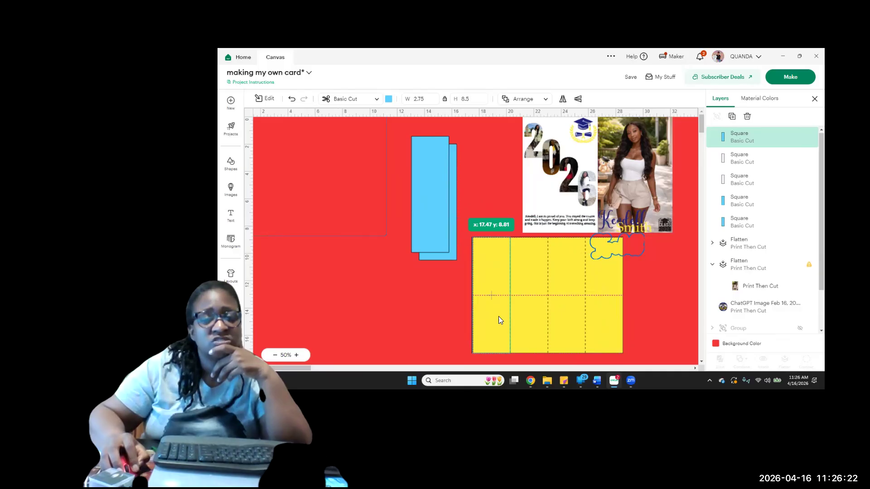
left_click_drag(397, 282, 411, 235)
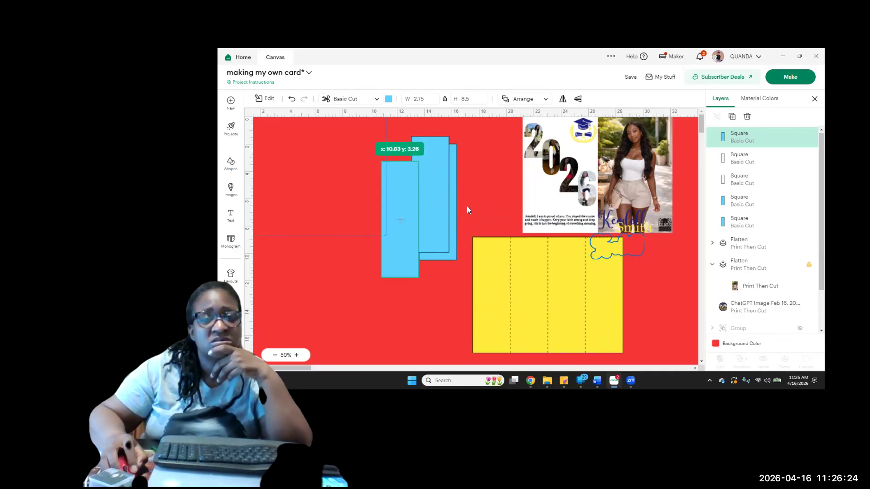
Select the three remaining full-size blue rectangles together and delete them
left_click_drag(472, 201, 381, 196)
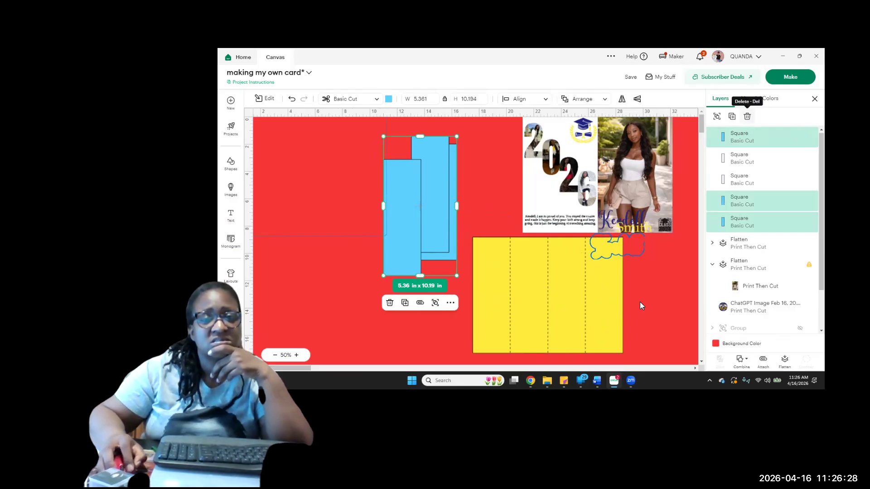
key("Delete")
Move the yellow card base up and left away from the white rectangles and set the two white rectangles side by side
left_click_drag(532, 279, 502, 267)
left_click_drag(601, 303, 526, 303)
left_click(579, 320)
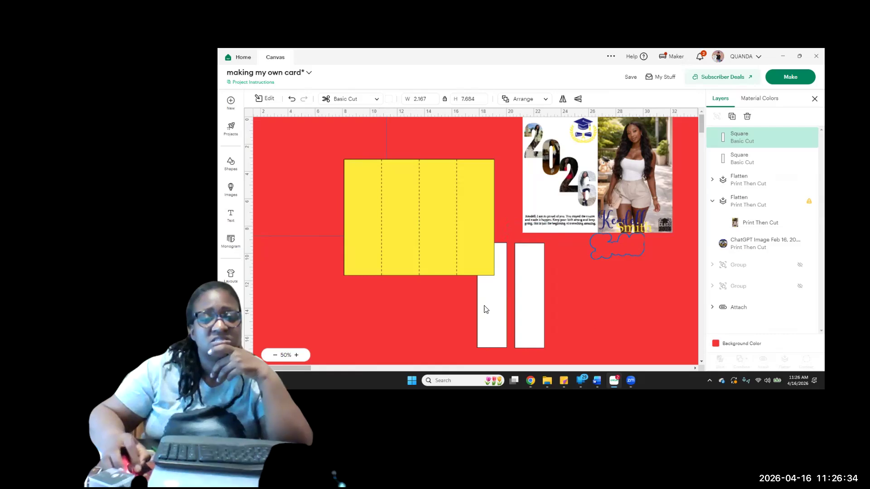
Duplicate the two white rectangles together and move the right-hand copy slightly closer to the other one
left_click_drag(579, 320, 483, 306)
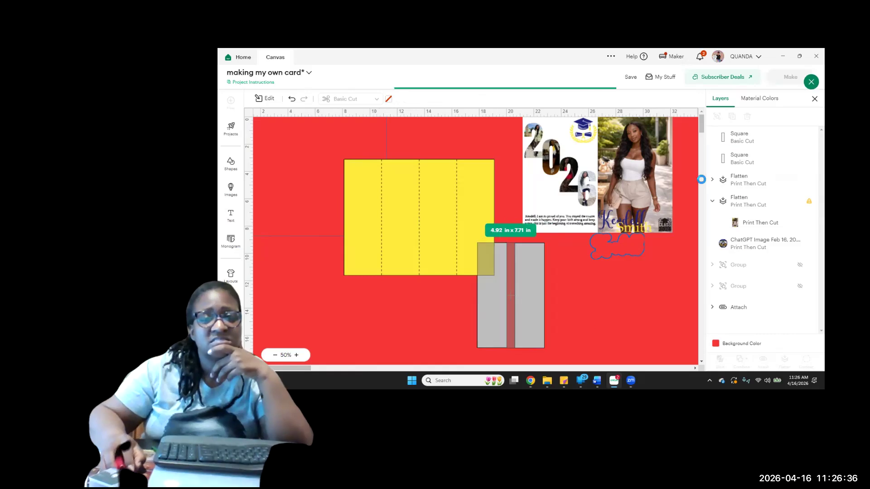
left_click(733, 118)
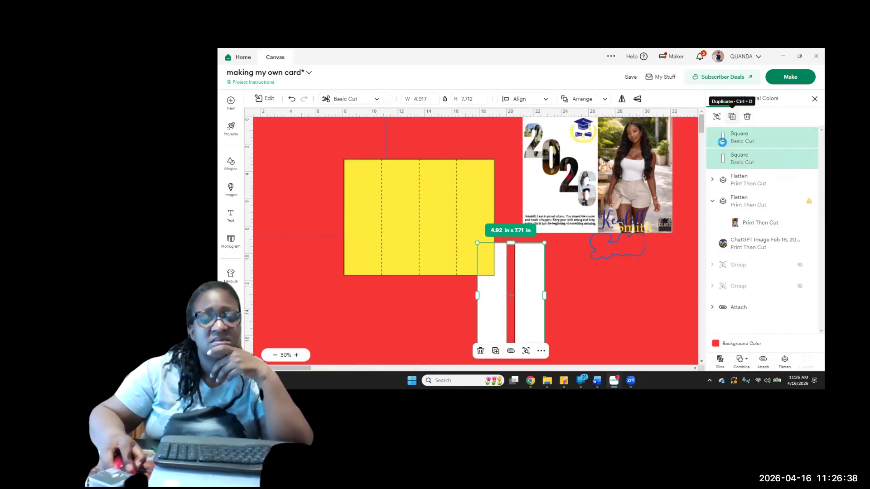
left_click(554, 316)
mouse_move(540, 327)
left_mouse_down()
mouse_move(492, 254)
mouse_move(472, 242)
mouse_move(374, 241)
mouse_move(369, 217)
mouse_move(524, 301)
mouse_move(535, 328)
left_mouse_up()
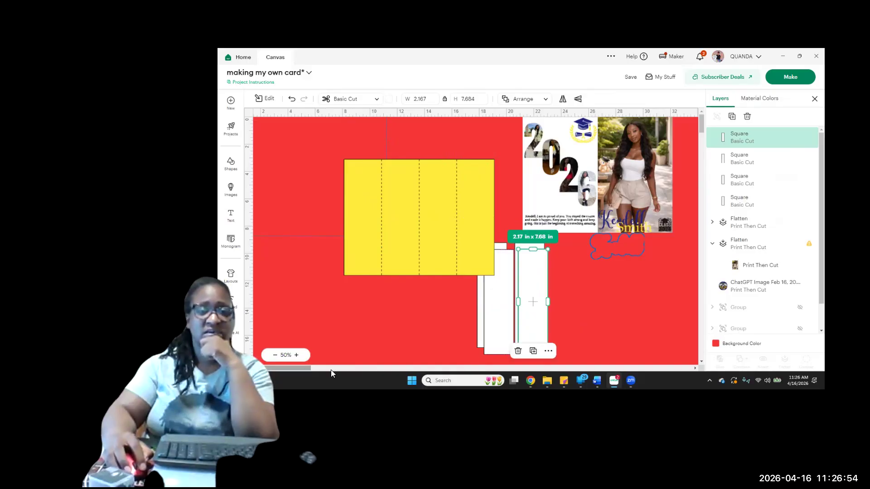
Bring the round Spartans 2026 graphic over to the yellow card base, shrink it to about 3.08 x 3.08 in and set it below the base
scroll(331, 370, "right", 3)
scroll(332, 371, "right", 5)
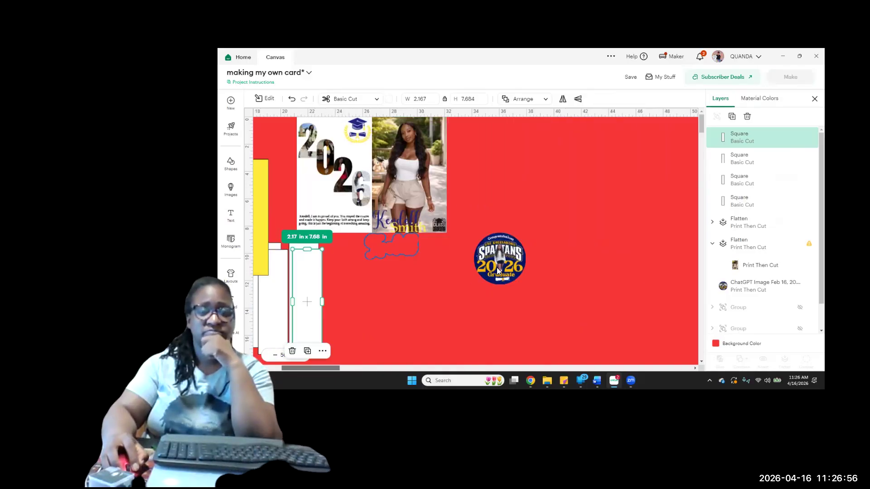
left_click_drag(513, 261, 256, 235)
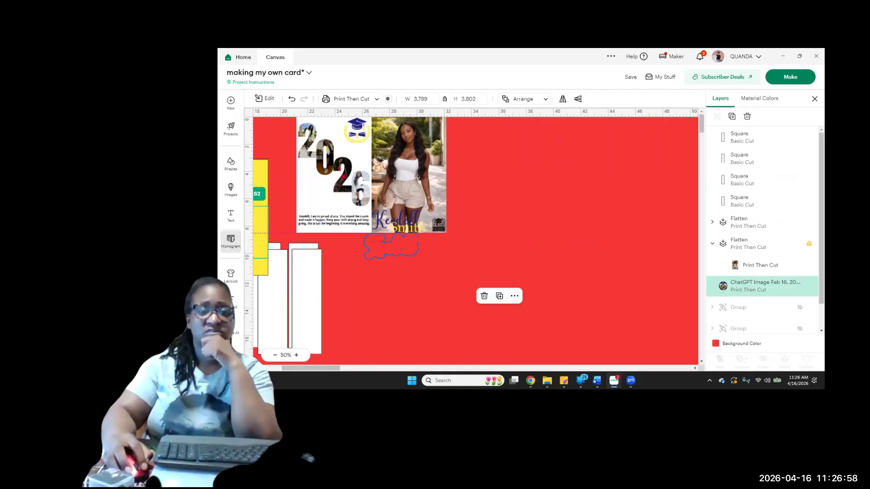
scroll(323, 366, "left", 8)
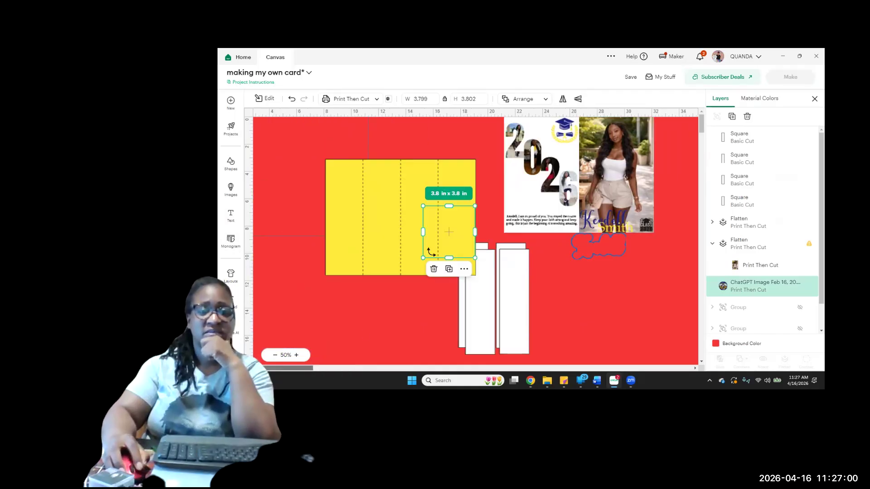
left_click_drag(394, 211, 401, 218)
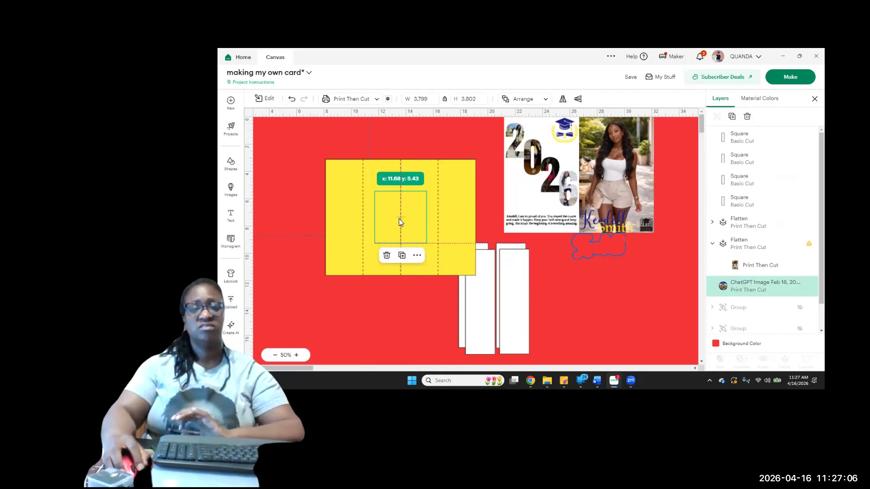
left_click_drag(426, 191, 393, 314)
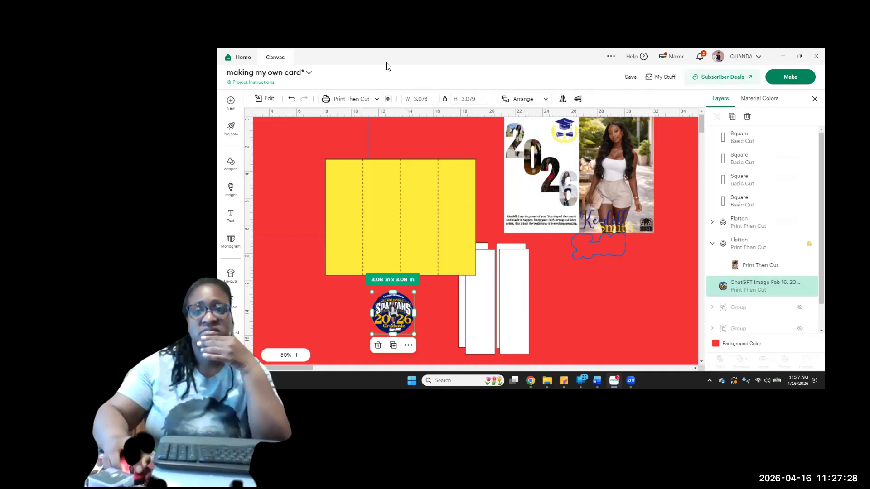
Save the changes to the "making my own card" project
left_click(630, 78)
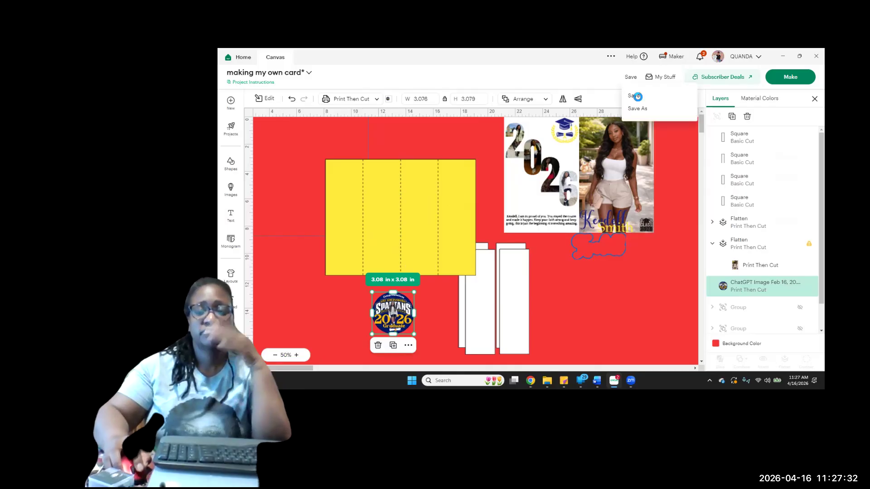
left_click(638, 97)
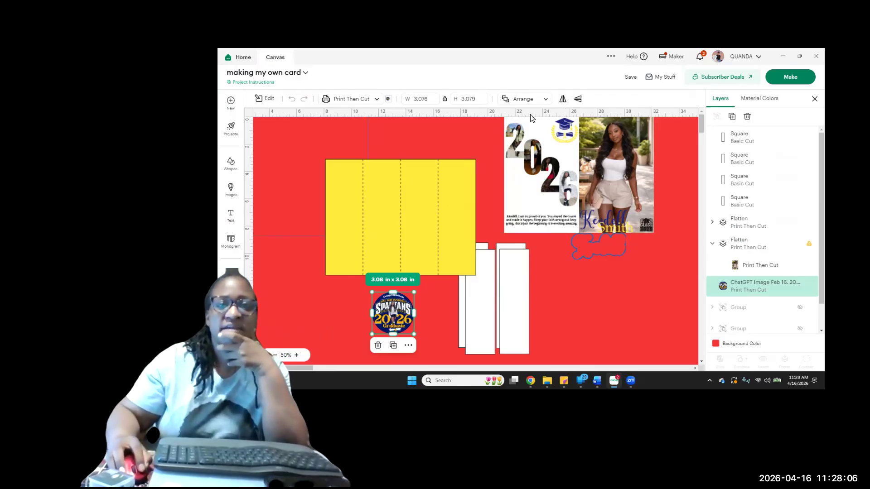
left_click(630, 78)
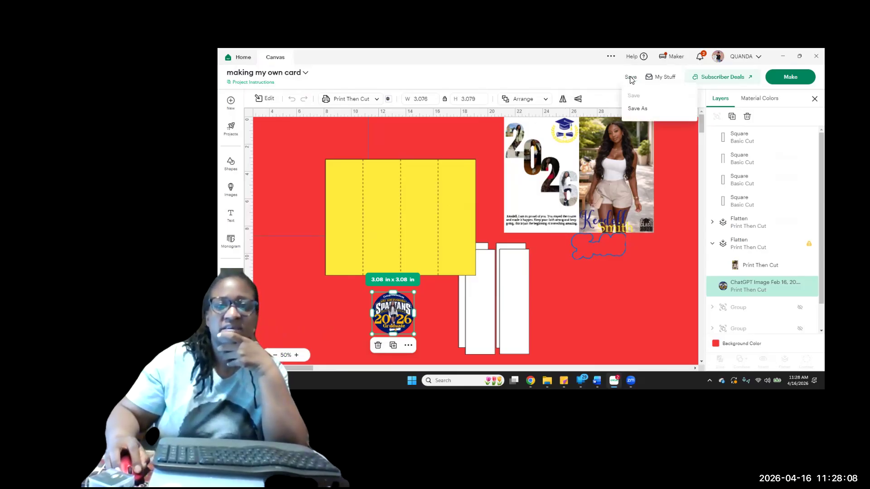
left_click(268, 99)
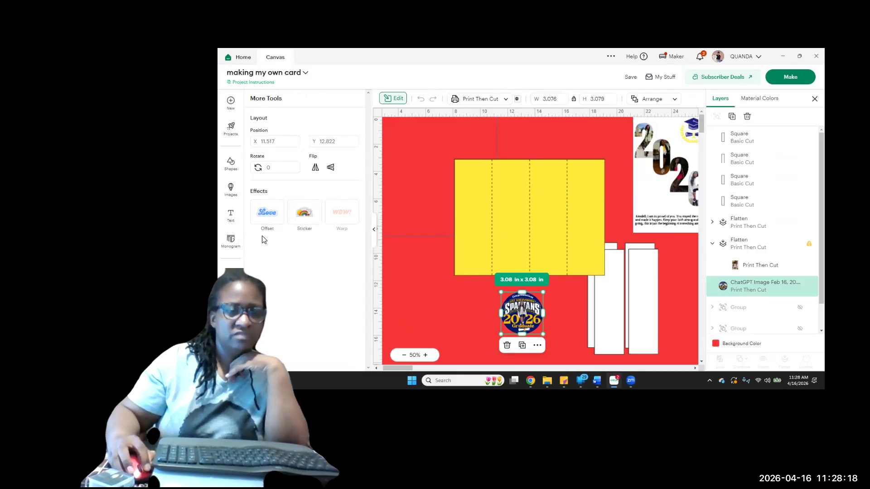
left_click(269, 215)
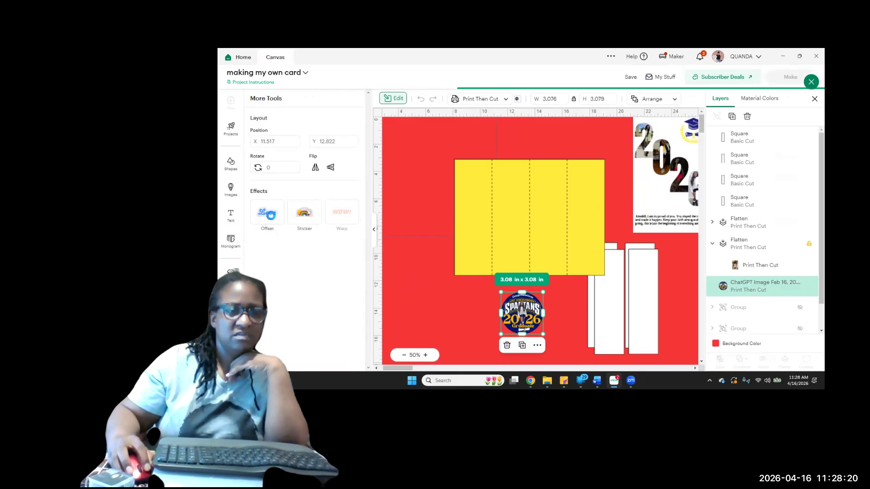
left_click(271, 230)
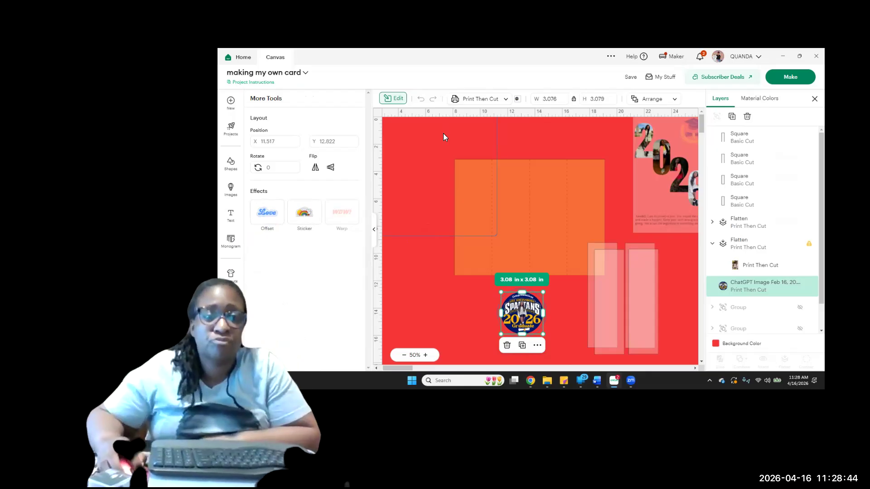
left_click(374, 229)
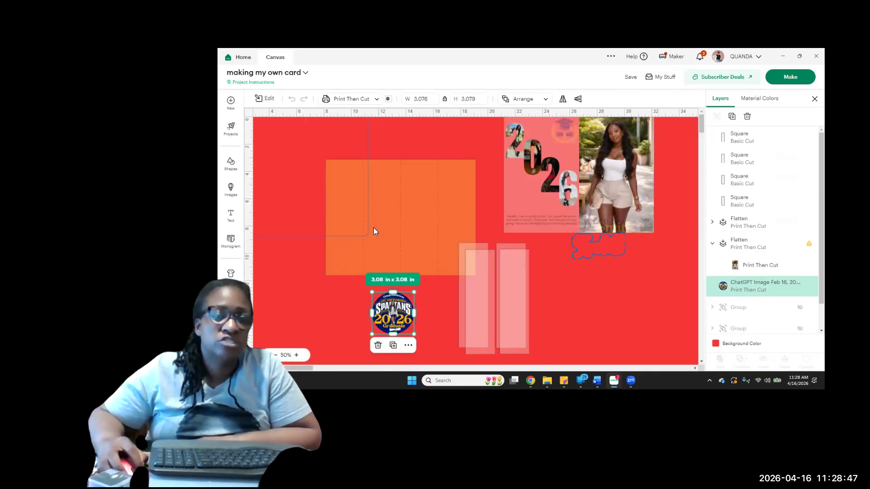
Add a black circle shape, enlarge it to about 2.72 x 2.72 in and centre it on the card base
left_click(231, 164)
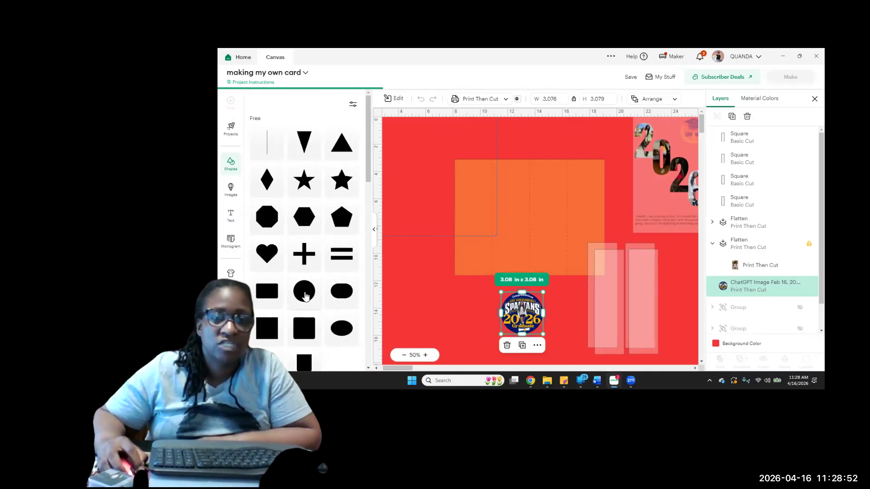
left_click(305, 296)
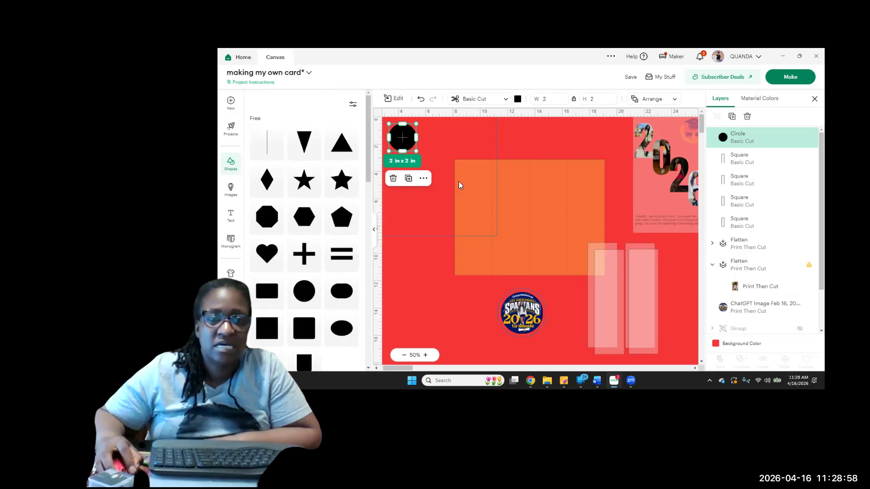
left_click_drag(399, 140, 522, 211)
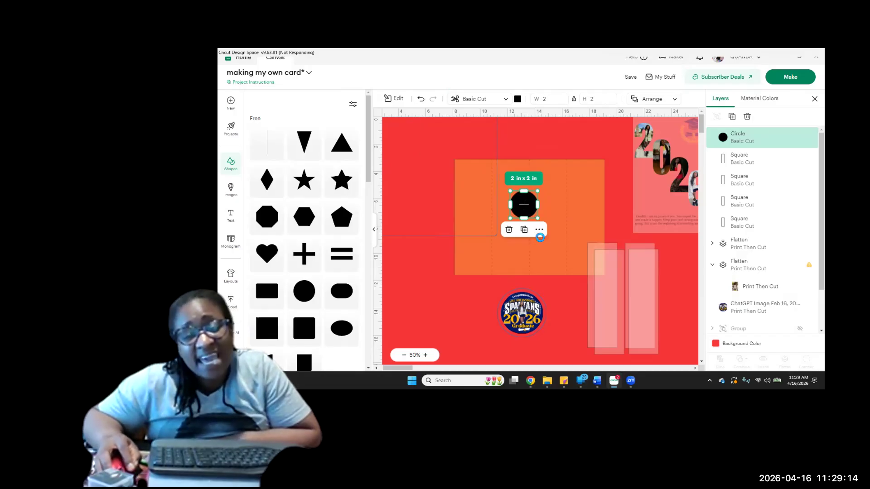
left_click(539, 237)
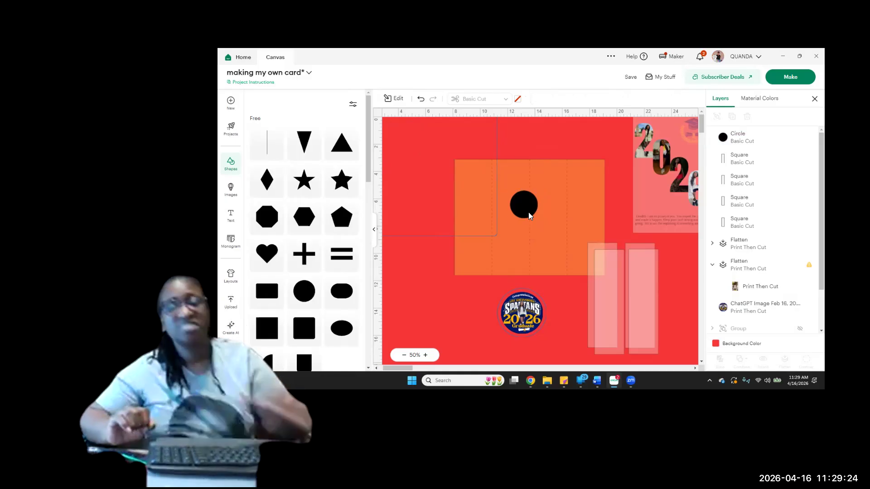
left_click(529, 215)
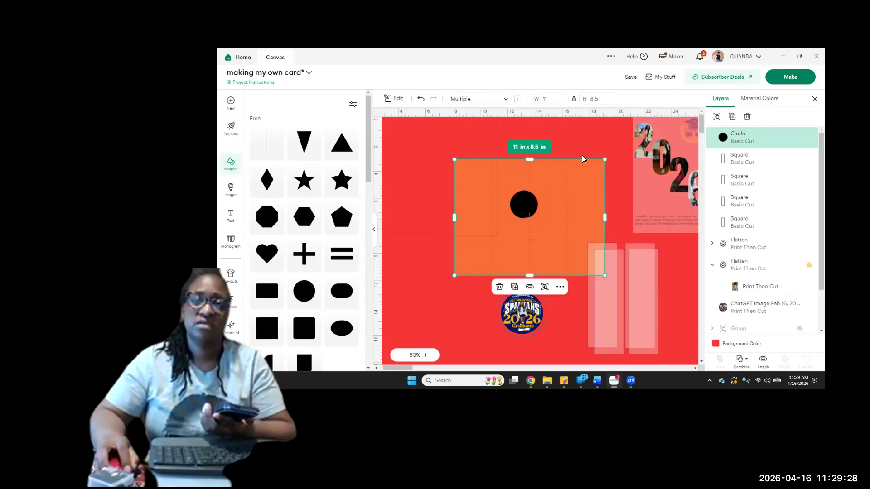
left_click(548, 199)
left_click(523, 204)
mouse_move(537, 218)
left_mouse_down()
mouse_move(548, 228)
mouse_move(532, 214)
mouse_move(533, 222)
left_mouse_up()
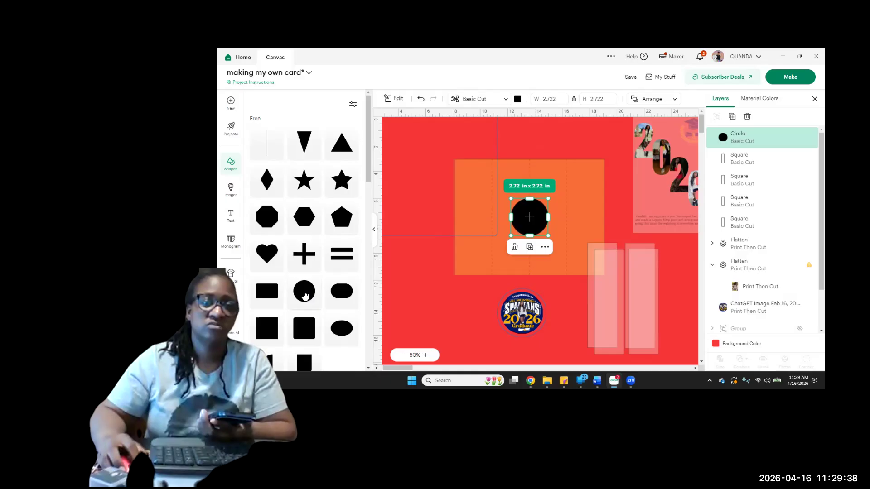
Add a second 2 x 2 in circle, colour it dark blue and centre it on the black circle
left_click(304, 293)
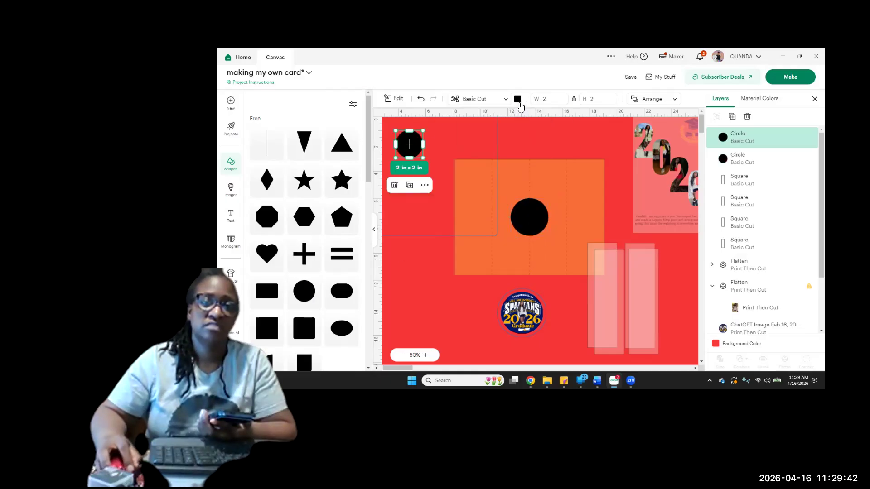
left_click(518, 99)
left_click(536, 133)
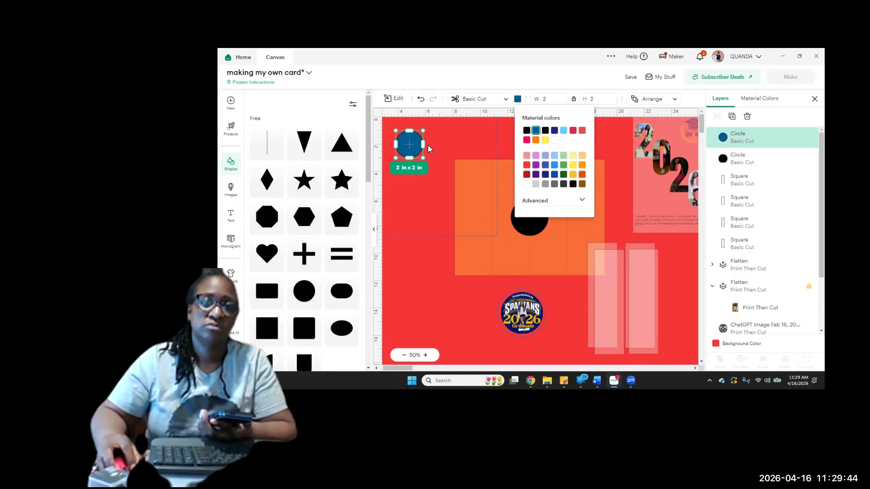
left_click_drag(412, 153, 530, 217)
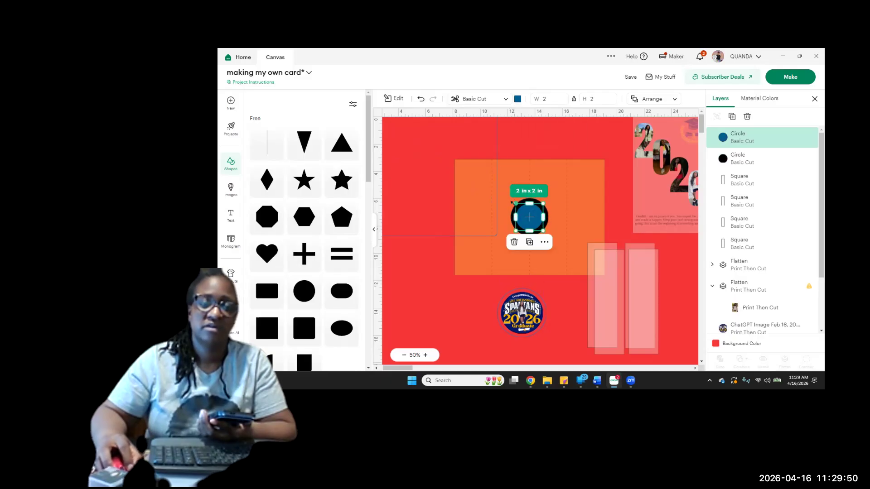
Move the card base up and left clear of the circles and enlarge both circles together to about 3.22 x 3.22 in overall
left_click(553, 199)
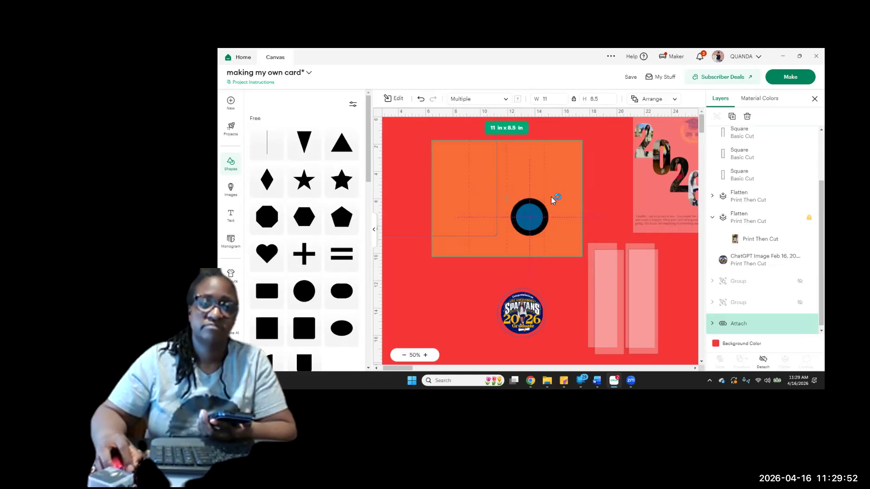
left_click_drag(518, 182, 429, 149)
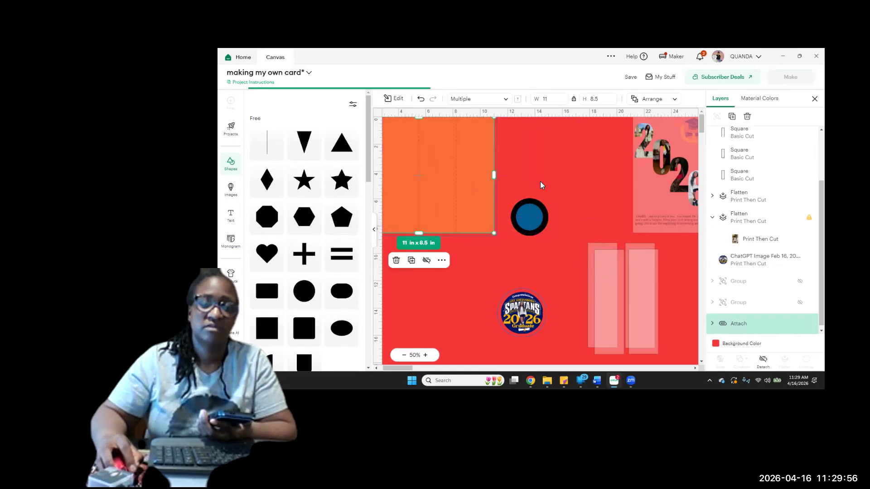
left_click(528, 235)
left_click(532, 227)
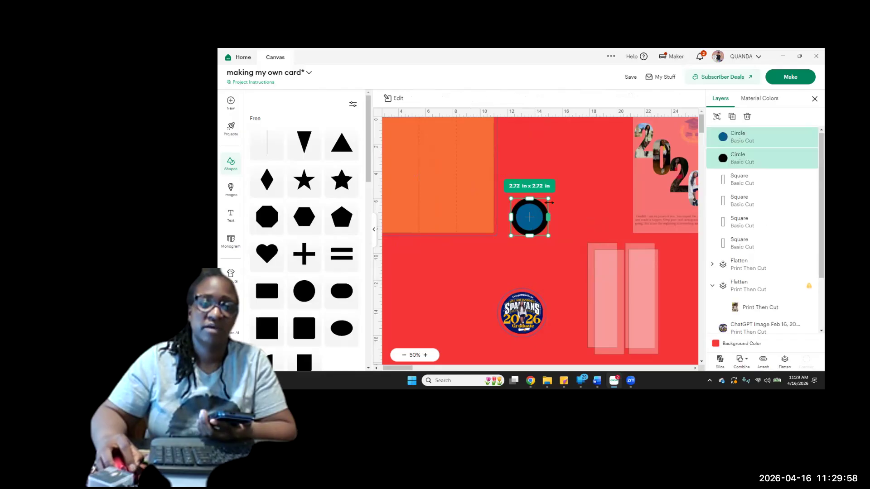
left_click_drag(550, 197, 555, 192)
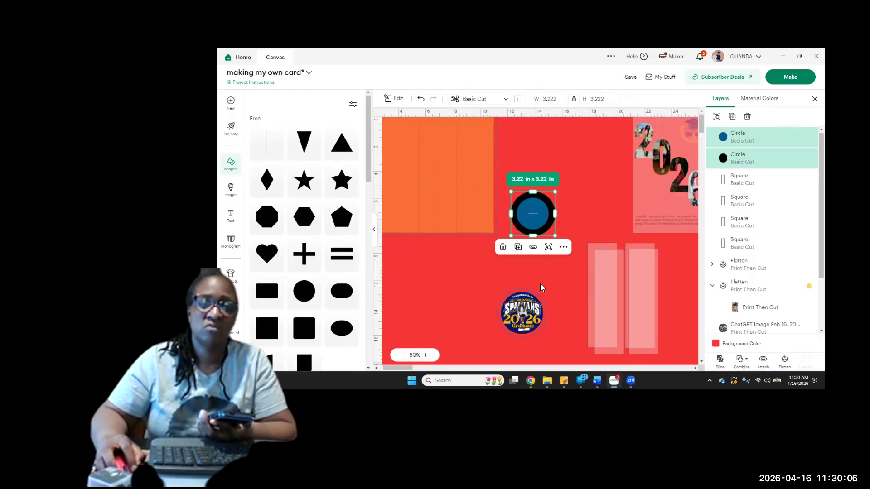
Bring the Spartans graphic up to the black circle, separate the blue circle below it and shift the black circle upward
left_click(524, 319)
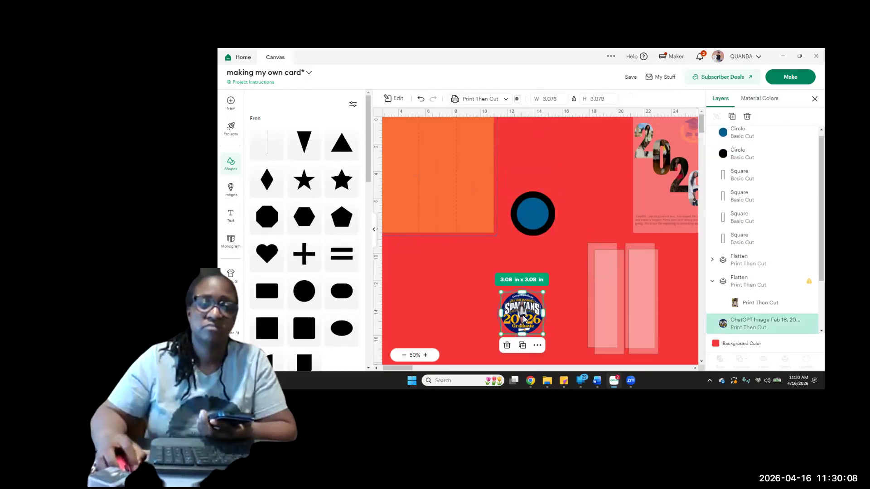
left_click_drag(524, 319, 550, 299)
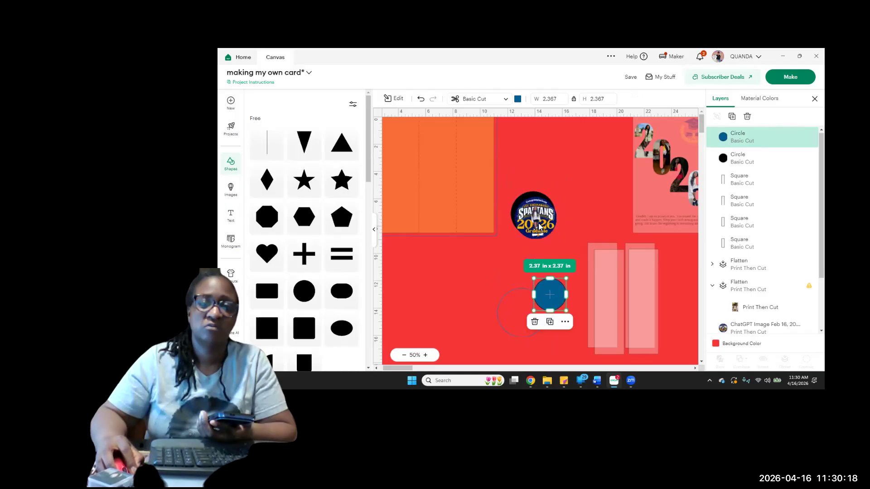
left_click(539, 226)
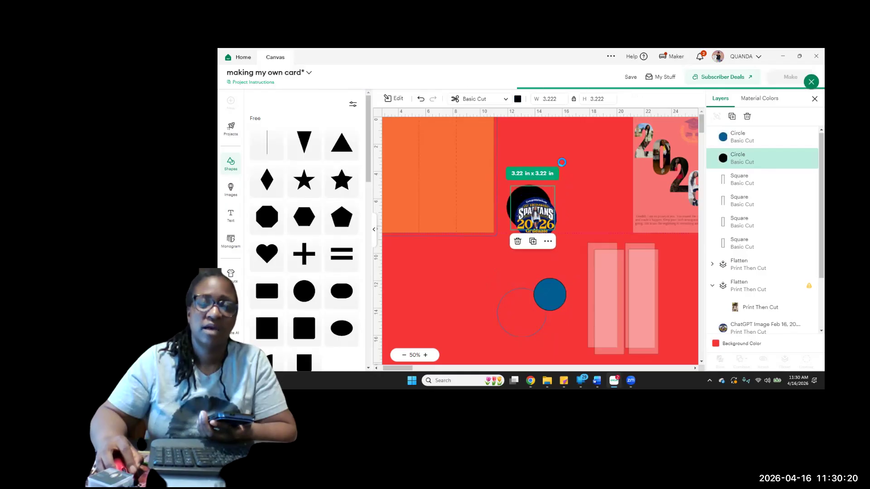
left_click(589, 240)
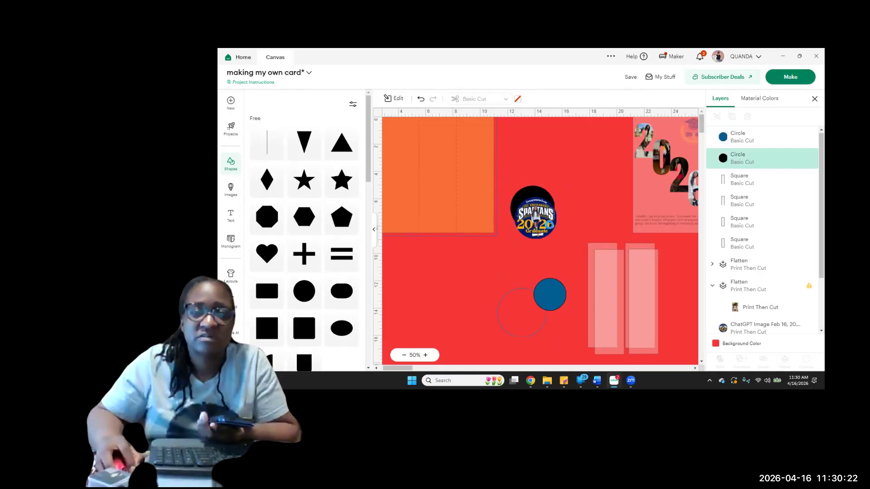
left_click(536, 229)
left_click_drag(524, 199, 525, 179)
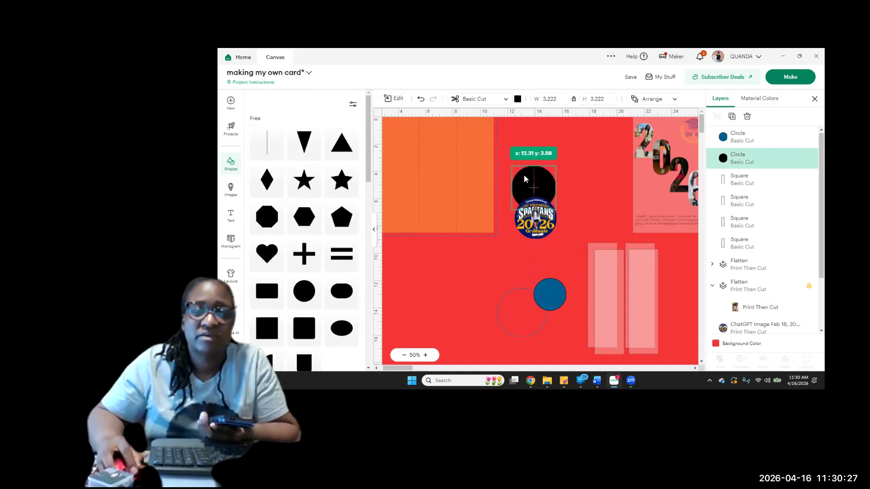
Set the Spartans graphic's width to 3 in and move the blue circle up closer beneath it
left_click(539, 239)
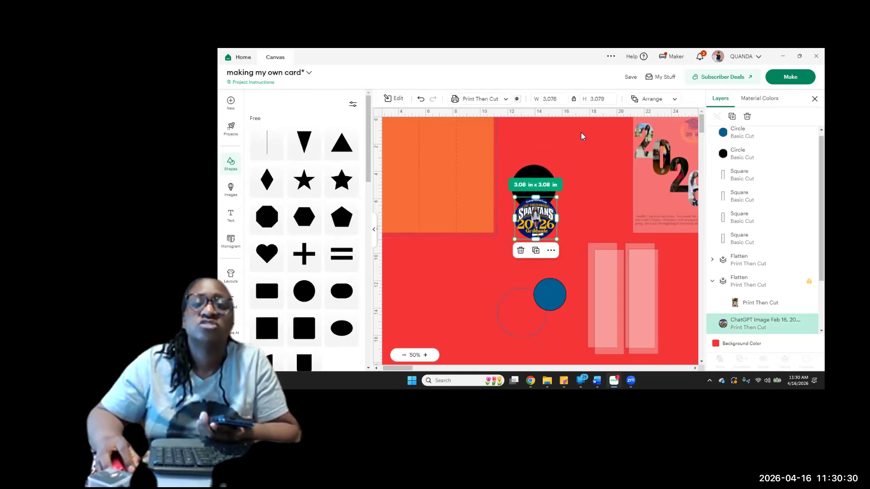
left_click(536, 99)
type("3")
key("Return")
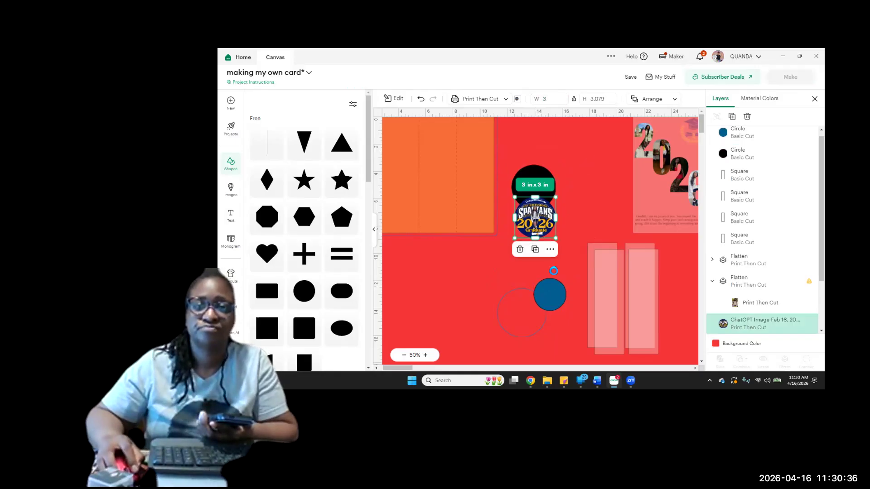
left_click(552, 294)
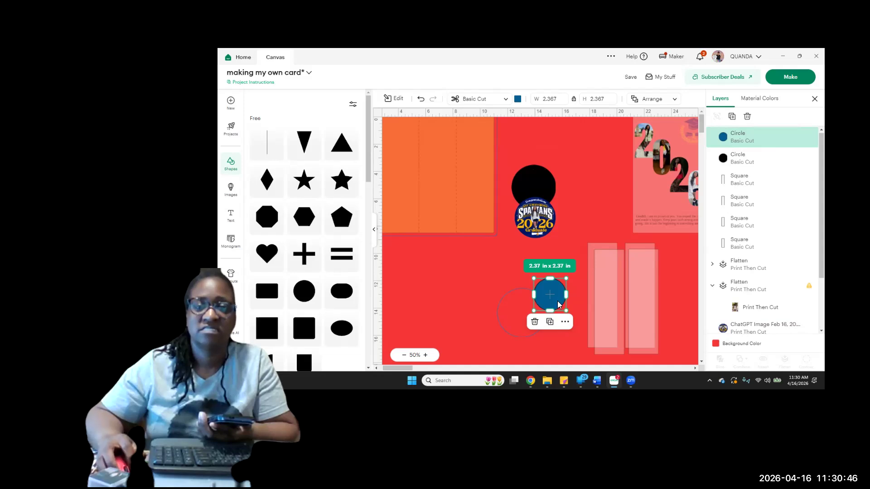
left_click_drag(552, 301, 536, 218)
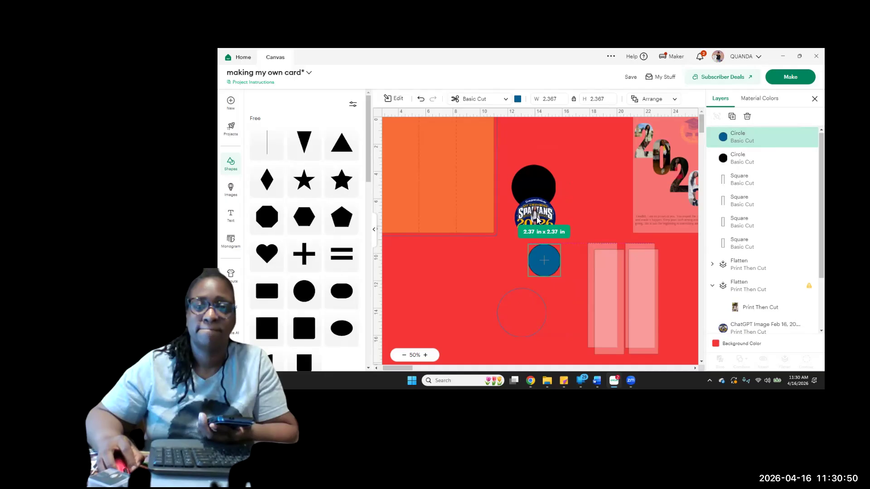
Unlock the Spartans graphic's proportions, set its height to exactly 3 in and lock the proportions again
left_click(536, 217)
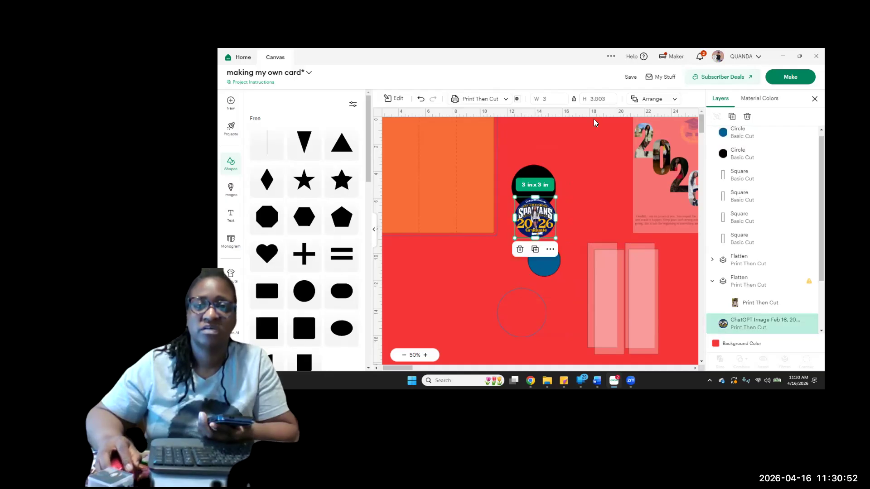
left_click(574, 99)
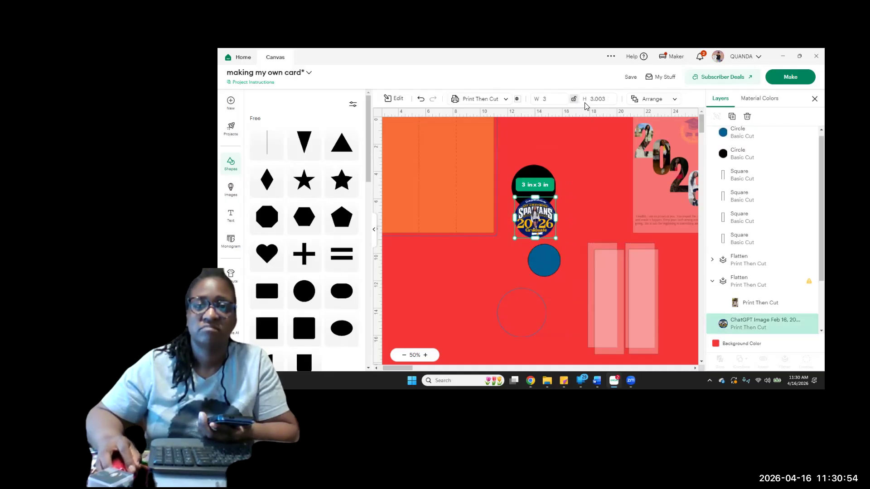
left_click(599, 100)
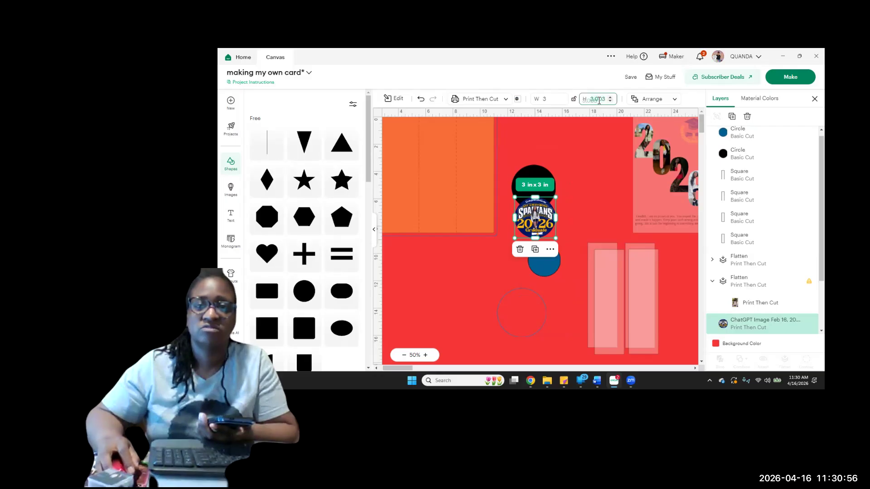
type("3")
key("Return")
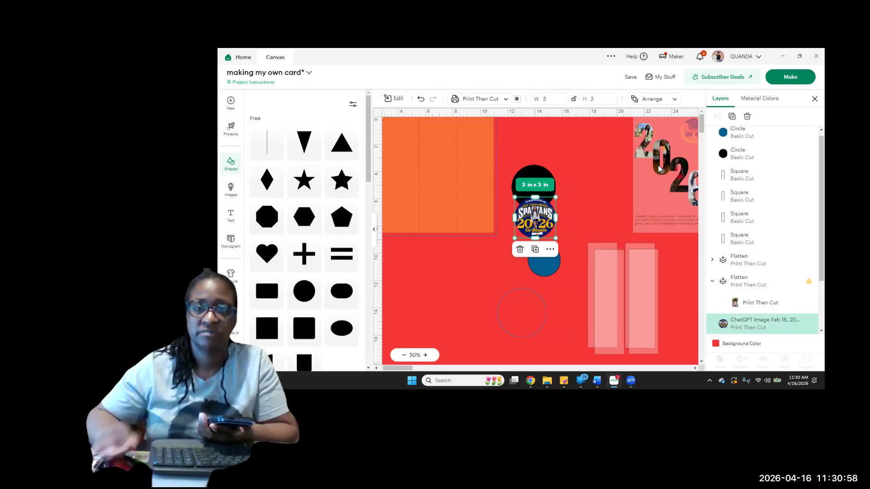
left_click(577, 104)
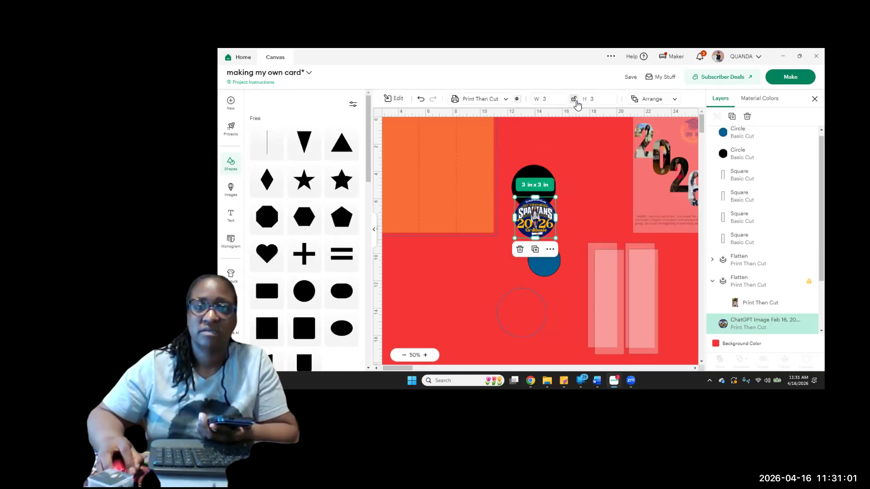
Resize the blue circle to 3 in, centre it behind the Spartans graphic and enlarge it to about 3.11 x 3.11 in
left_click(552, 267)
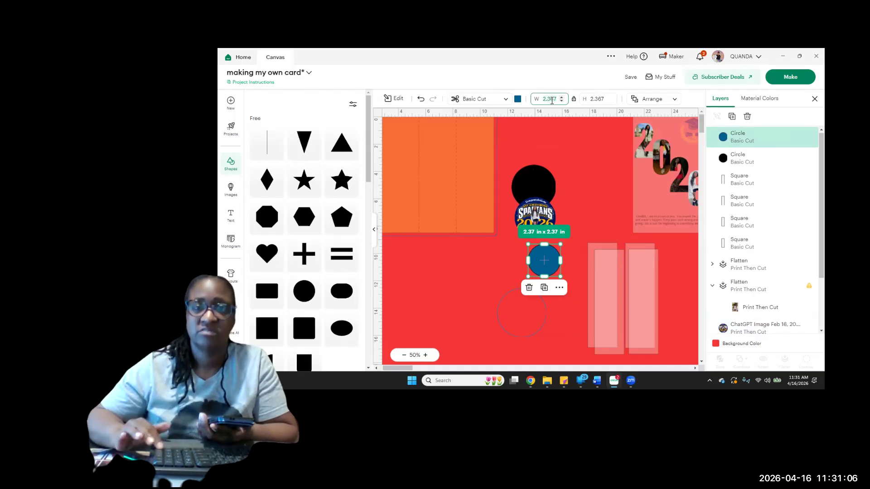
type("3")
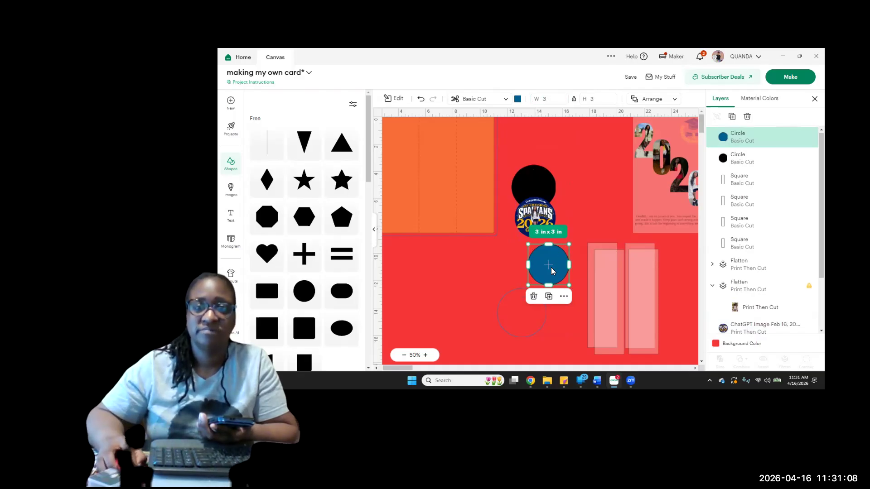
left_click_drag(551, 256, 552, 206)
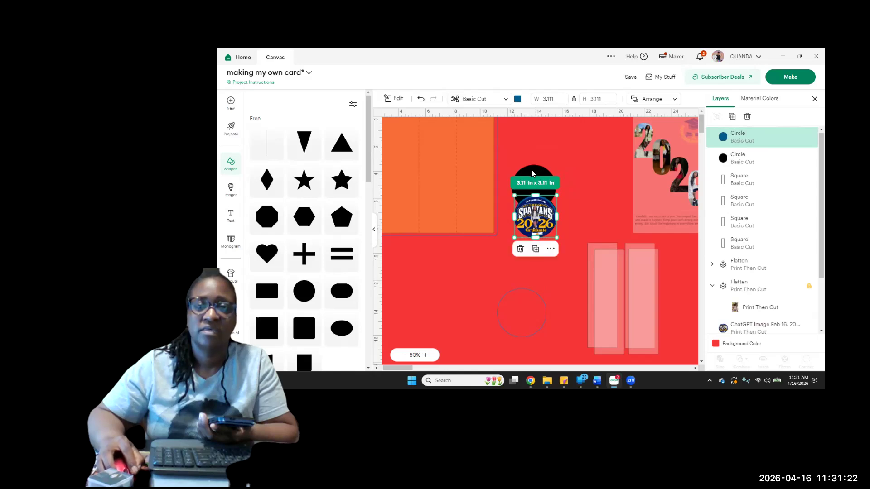
Change the black circle's material colour to yellow
left_click(532, 174)
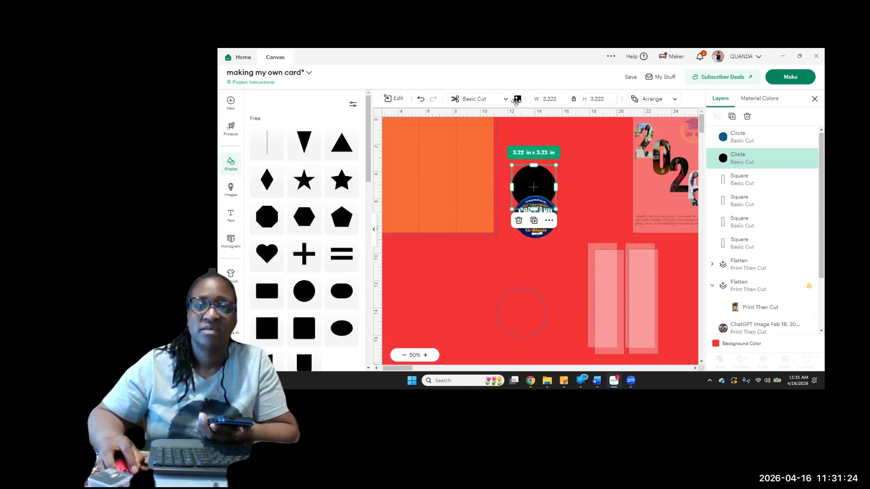
left_click(518, 99)
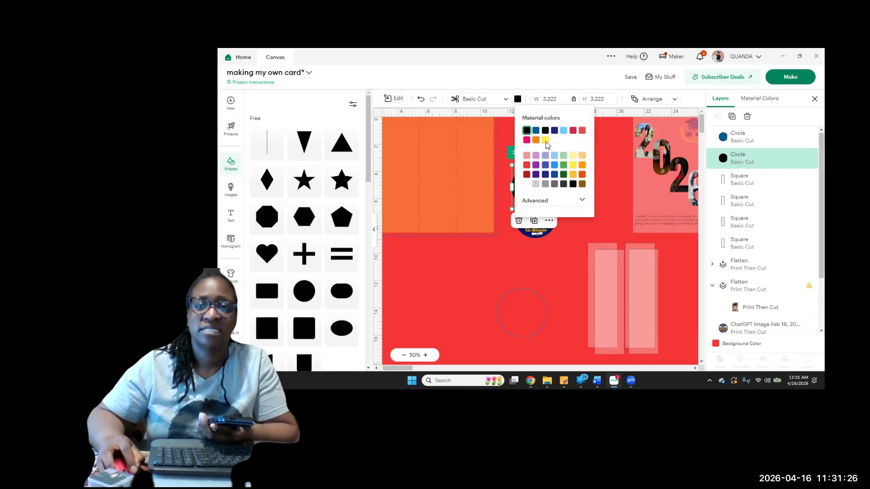
left_click(545, 140)
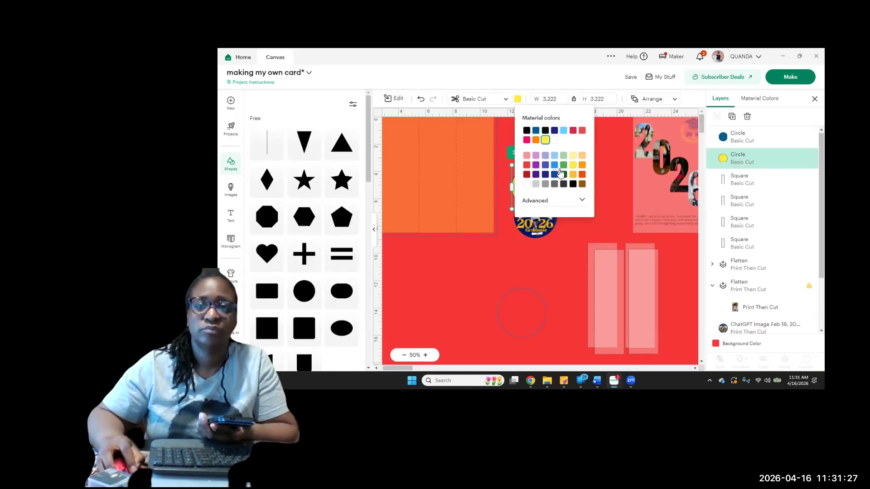
left_click(583, 245)
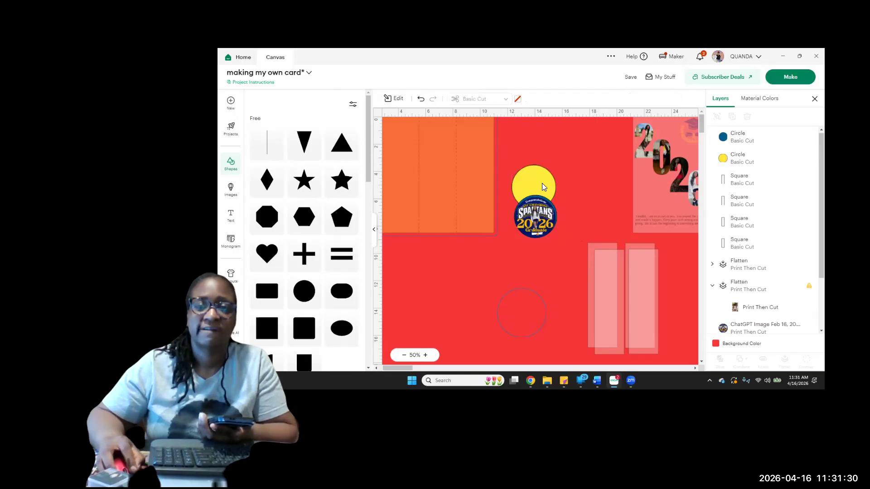
Move the yellow circle behind the Spartans graphic, set its width to 3.5 in and recentre it around the graphic
left_click_drag(543, 187, 545, 214)
left_click(550, 100)
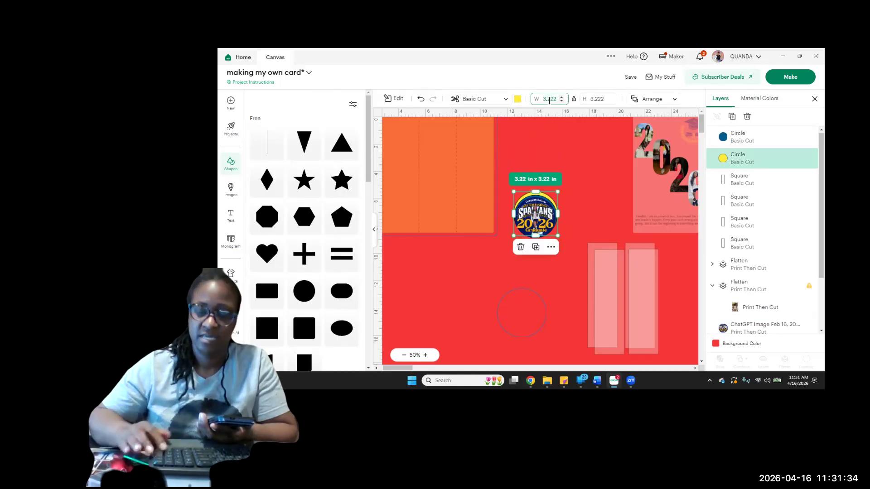
type("3.5")
key("Return")
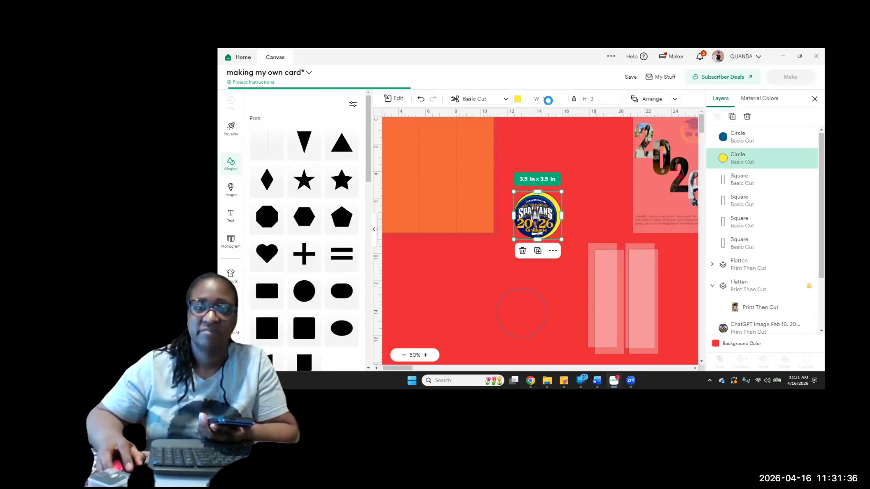
left_click(578, 199)
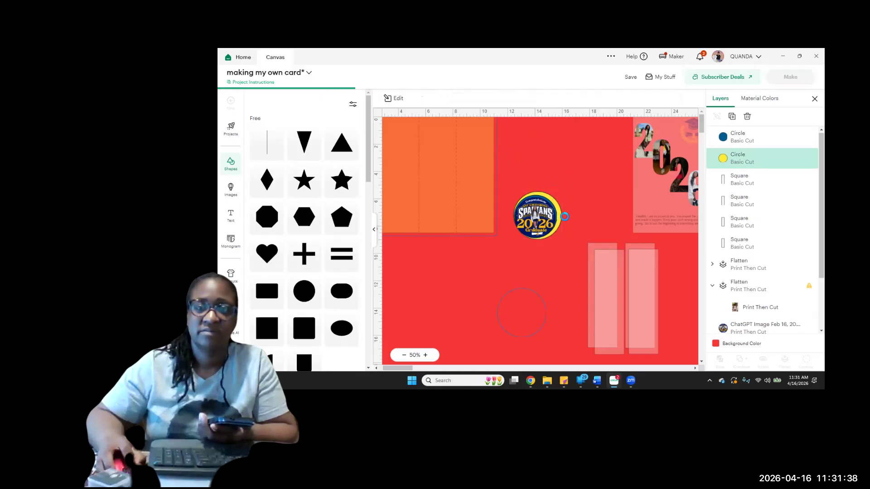
left_click(560, 215)
left_click_drag(560, 216, 562, 217)
left_click(583, 197)
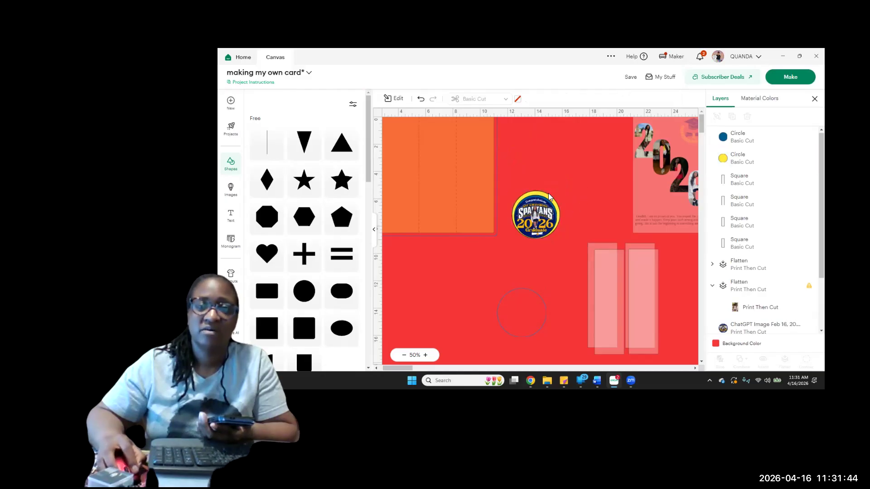
Select the Spartans graphic with its blue and yellow backing circles and align them all to a common centre
left_click_drag(504, 182, 572, 248)
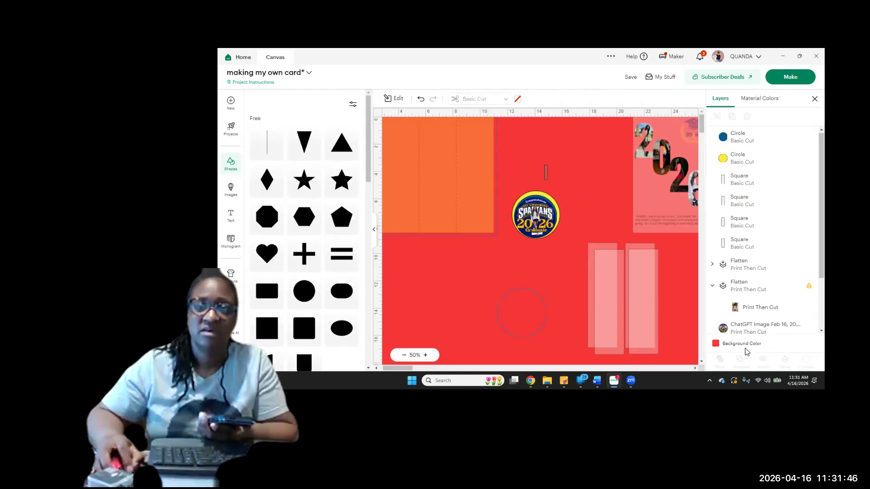
left_click(401, 99)
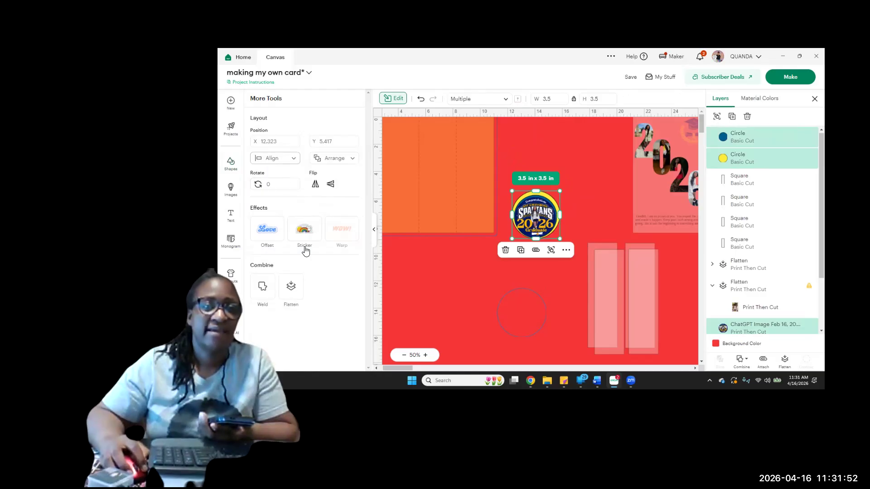
left_click(282, 268)
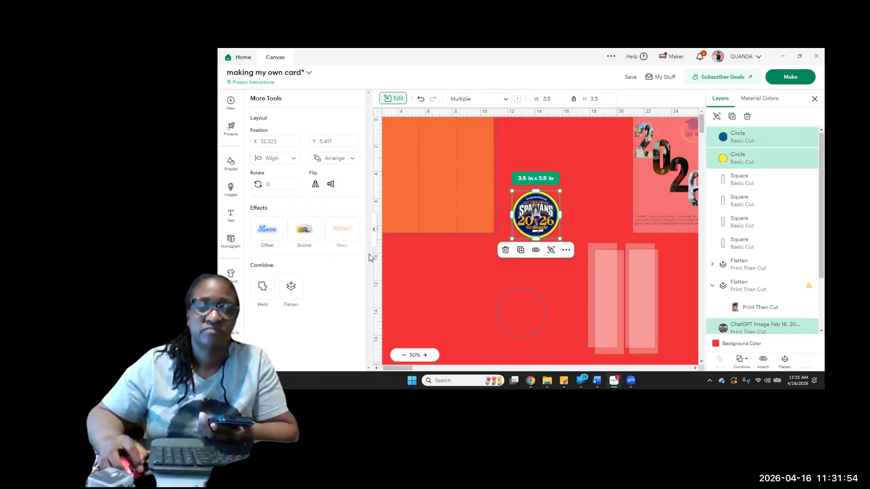
Recolour the blue backing circle, trying navy and settling on white
left_click(738, 143)
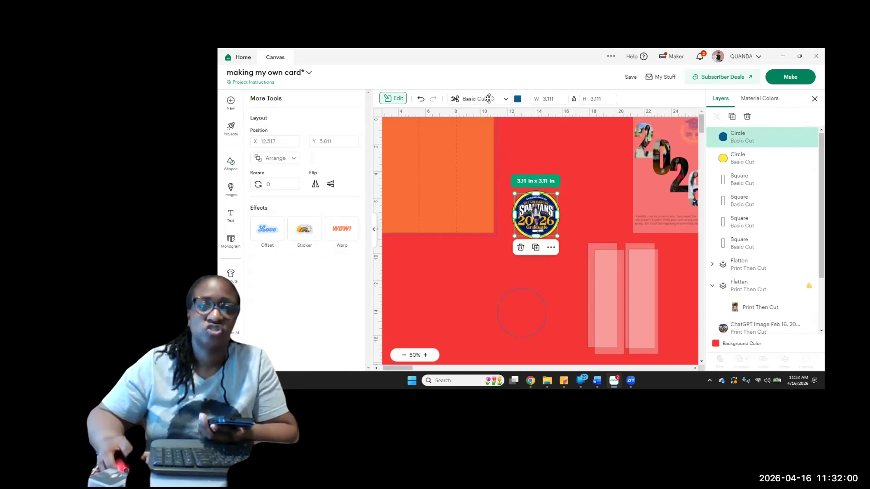
left_click(518, 101)
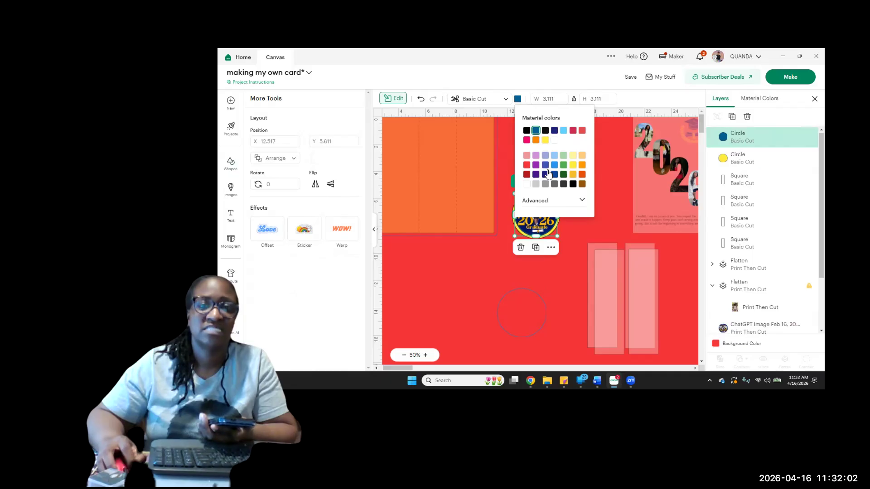
left_click(554, 132)
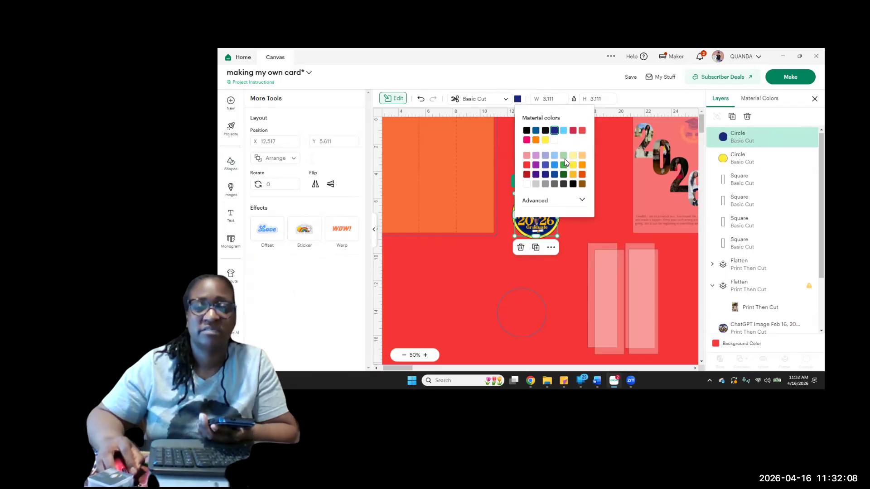
left_click(527, 185)
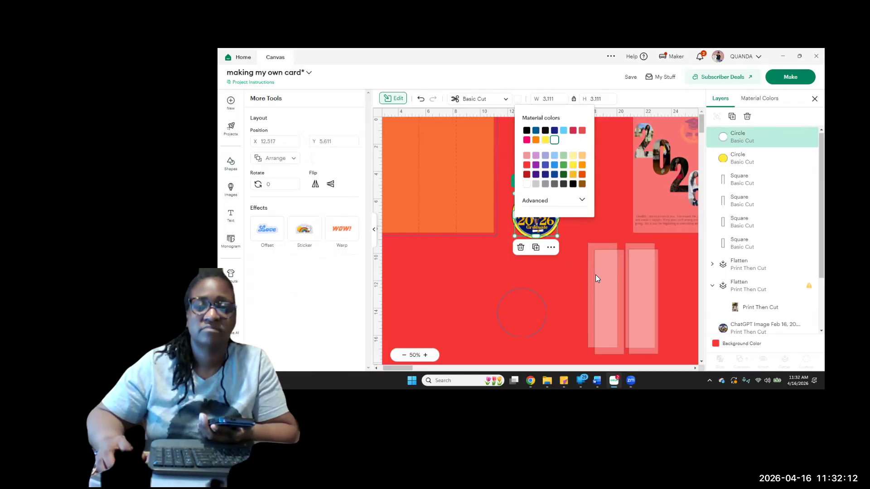
left_click(605, 240)
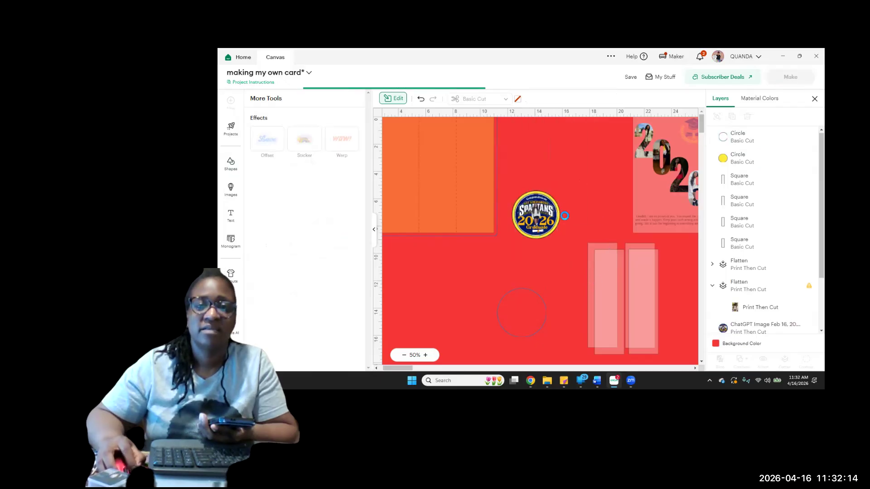
Set the white circle's width to 3.15 in with its proportions locked
left_click(732, 137)
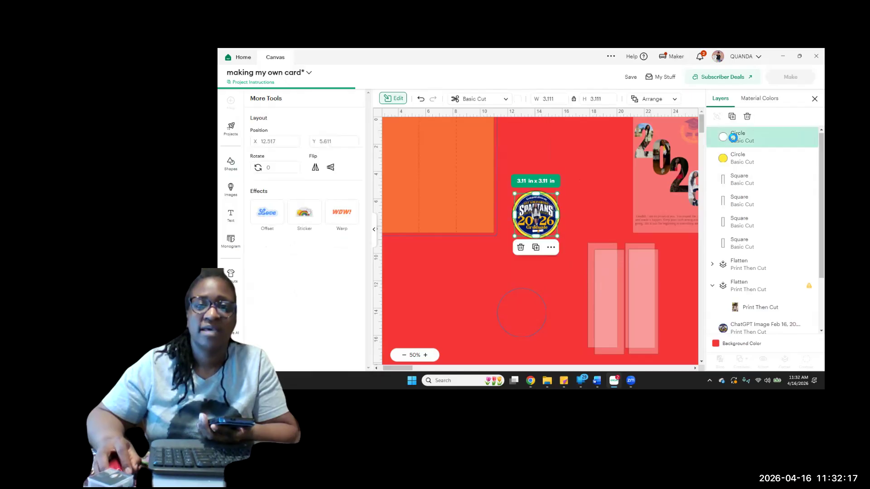
left_click(737, 165)
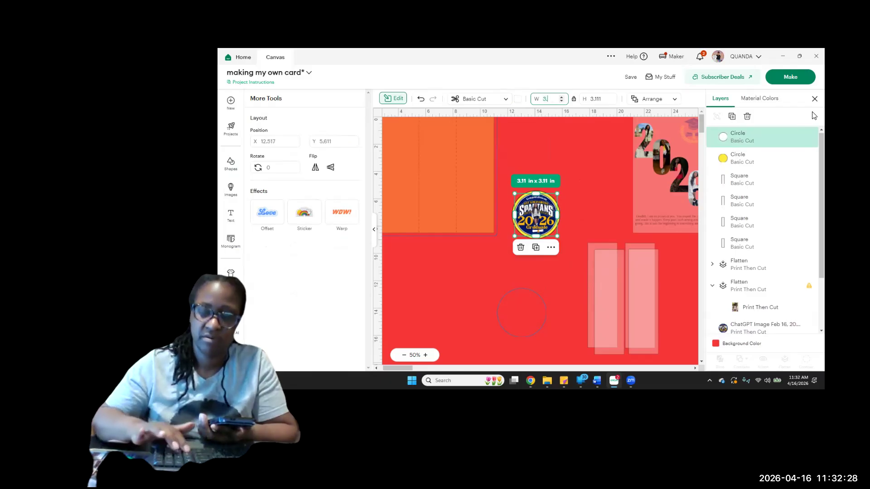
type("15")
key("Return")
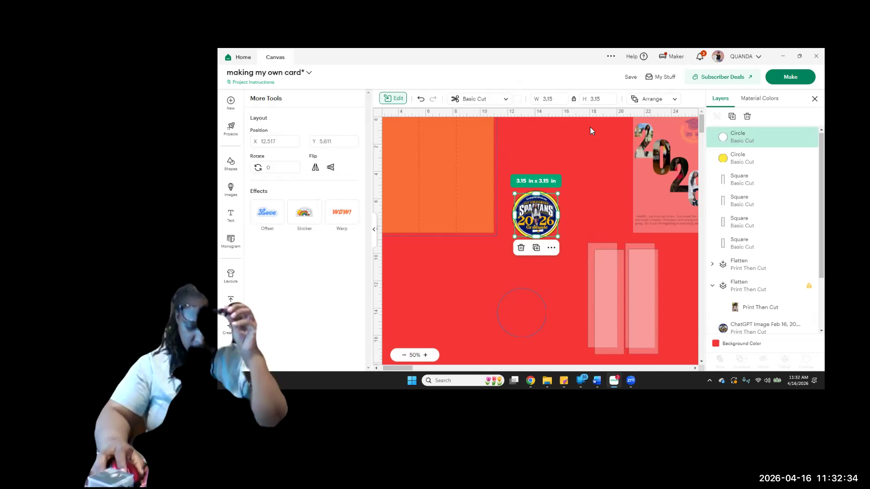
scroll(590, 127, "down", 1)
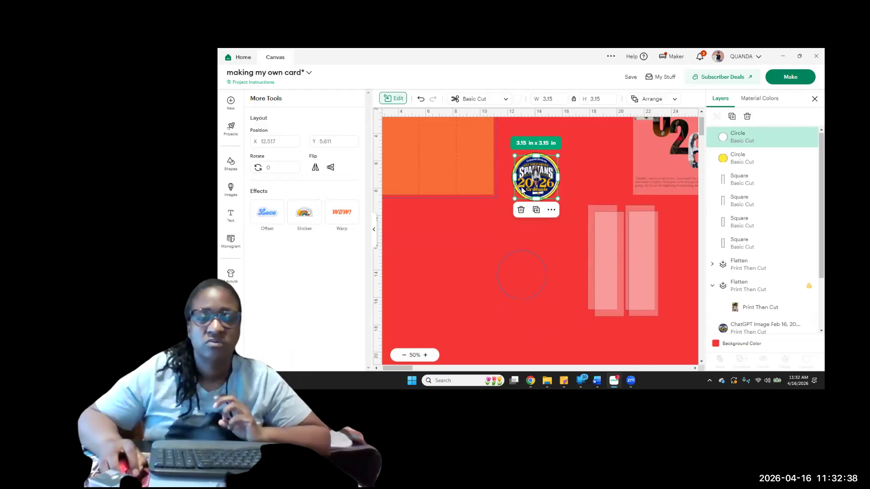
left_click(573, 176)
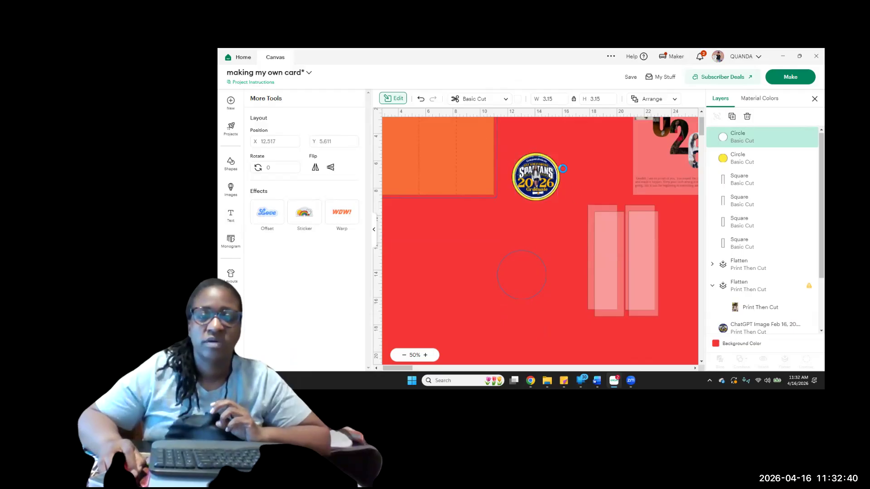
Bring the Spartans graphic to the front of the layer stack, above both backing circles
left_click(735, 149)
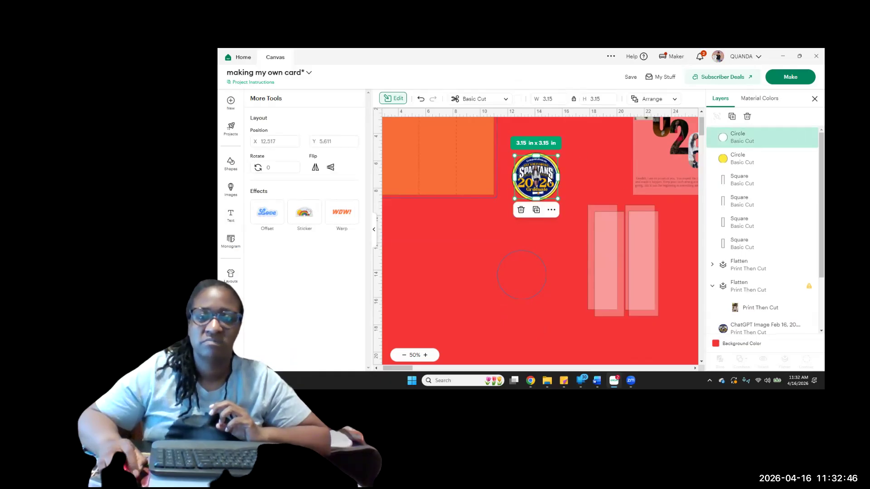
scroll(746, 293, "down", 1)
scroll(734, 265, "down", 1)
left_click(734, 265)
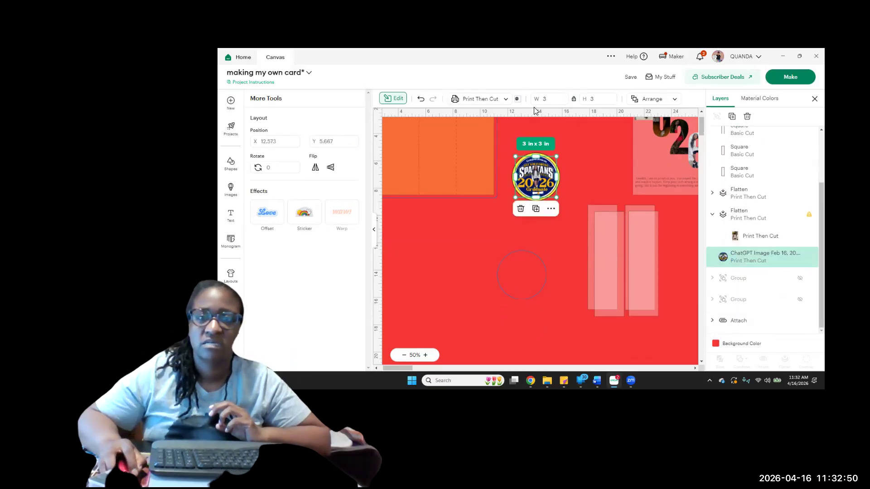
left_click(645, 105)
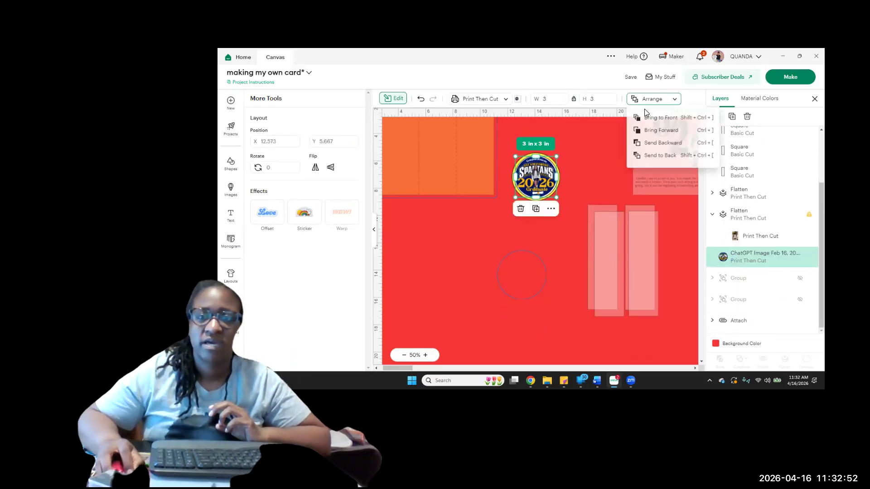
left_click(649, 118)
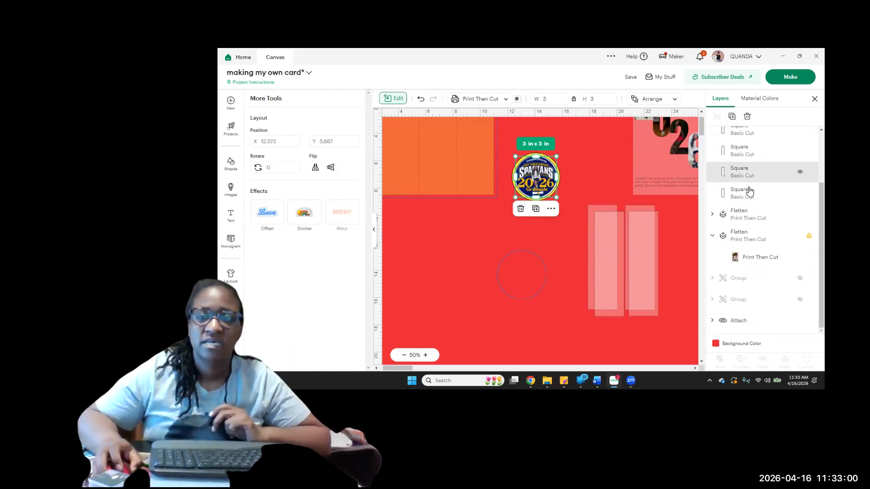
Enlarge the white circle behind the Spartans graphic to 3.2 in wide
scroll(747, 188, "up", 3)
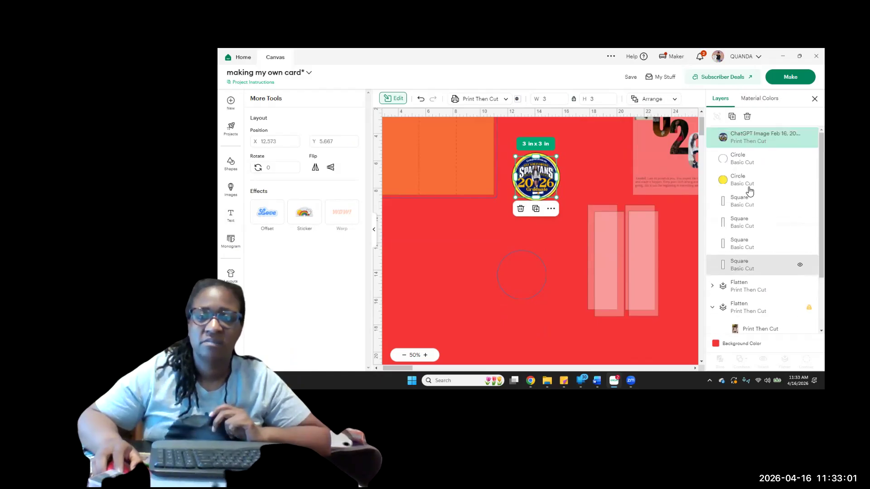
left_click(740, 161)
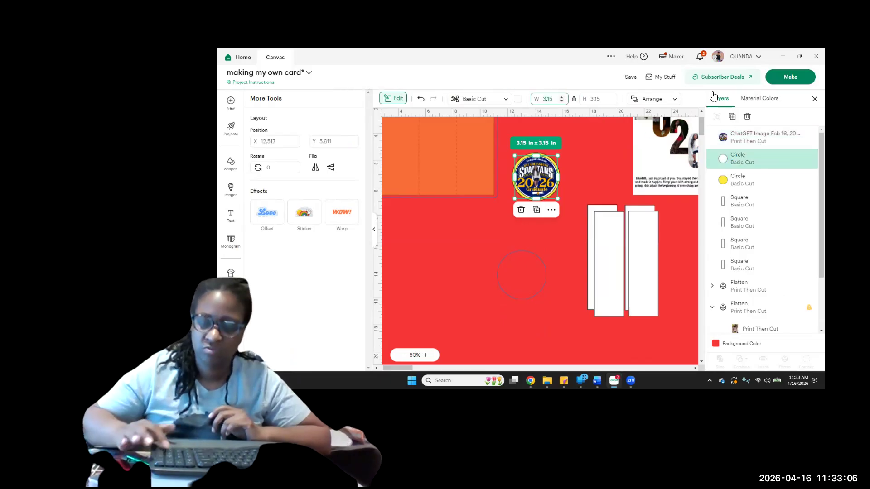
key("Up")
key("Return")
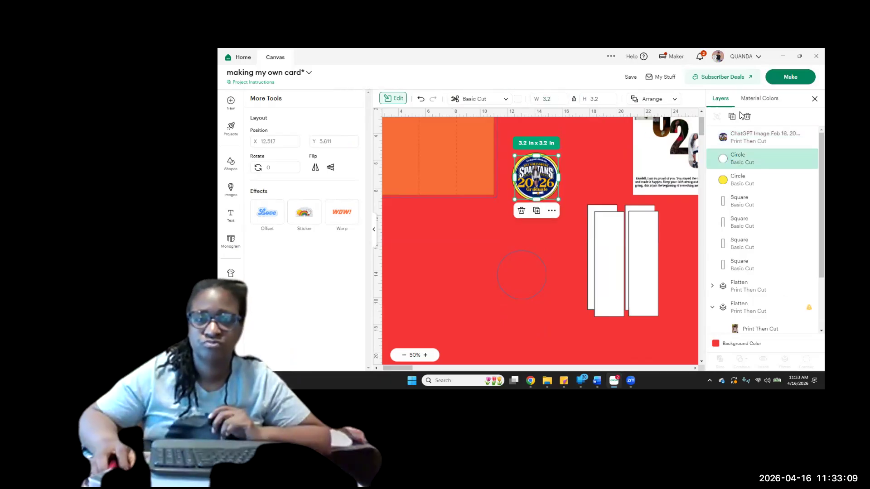
Set the yellow circle's width to 3.6 in with its proportions locked
left_click(763, 185)
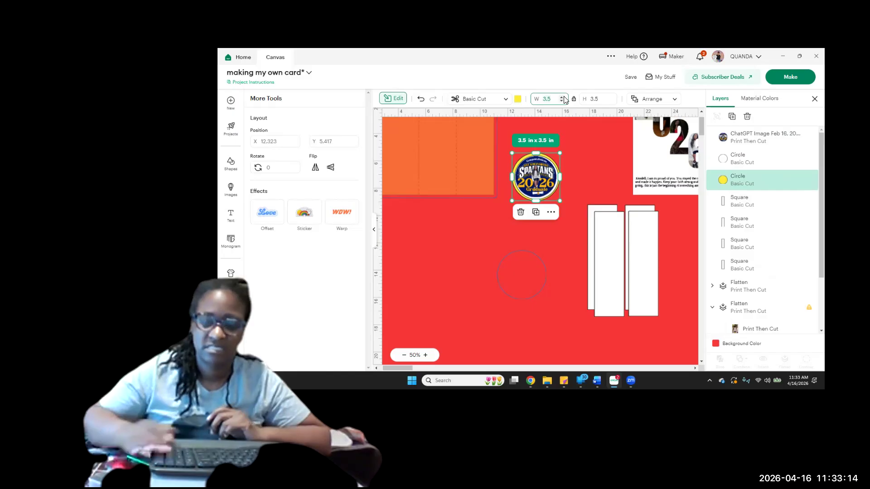
key("BackSpace")
type("6")
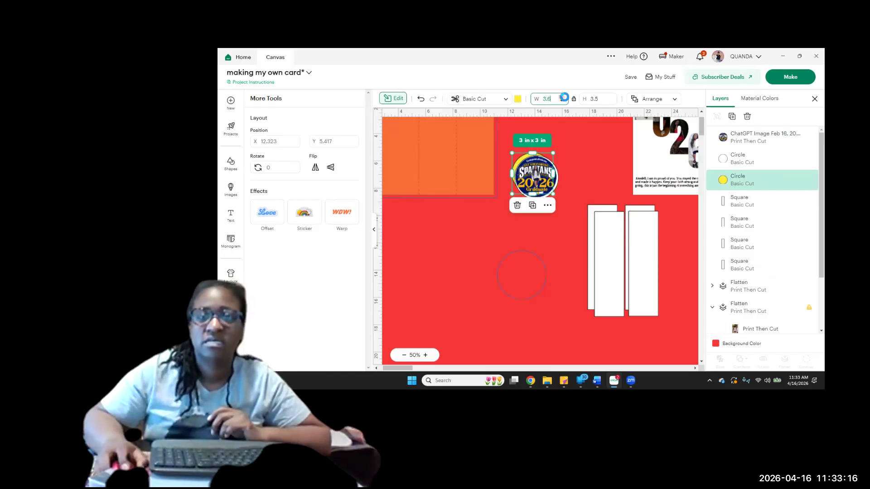
key("Return")
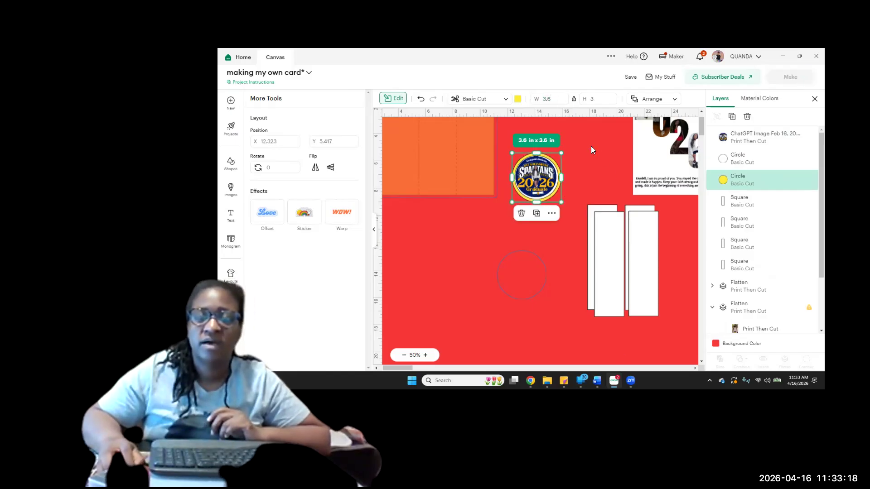
left_click(591, 146)
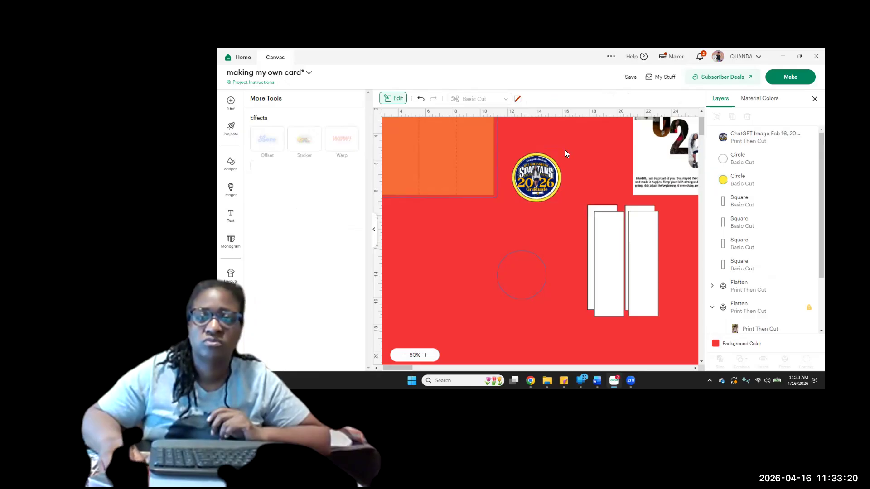
Select the Spartans graphic with the resized white and yellow circles and centre them on one another
left_click_drag(564, 150, 508, 205)
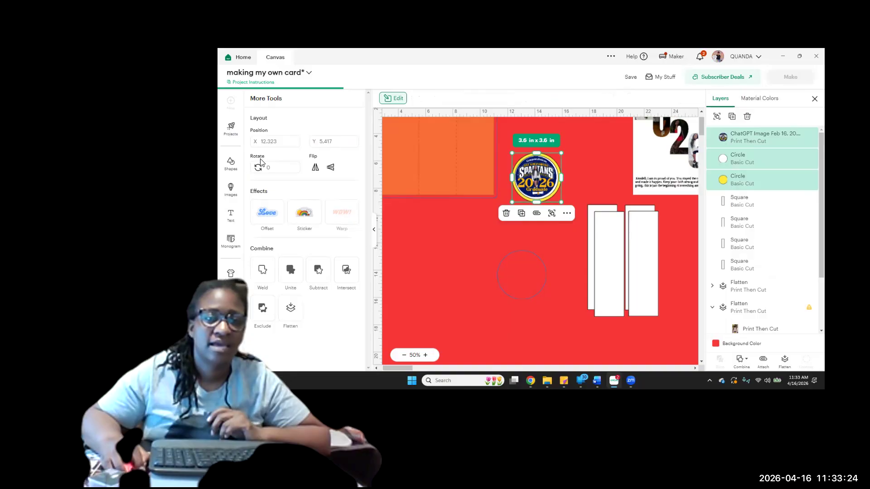
left_click(262, 160)
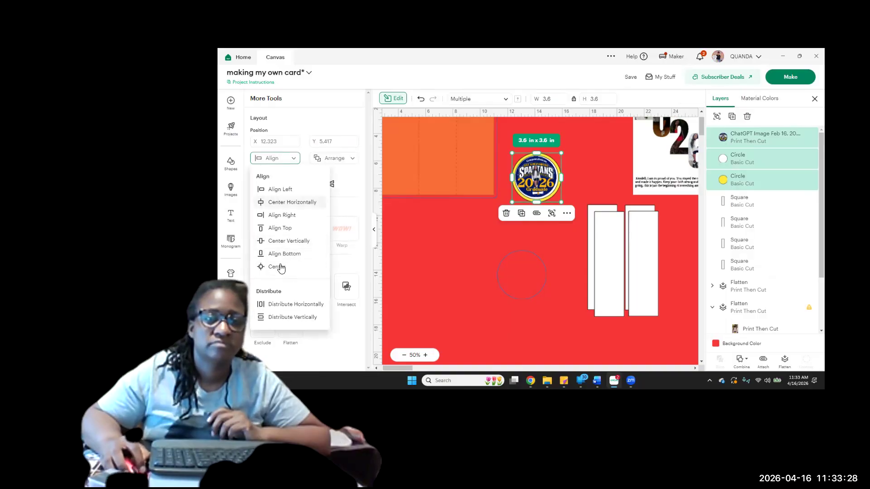
left_click(281, 267)
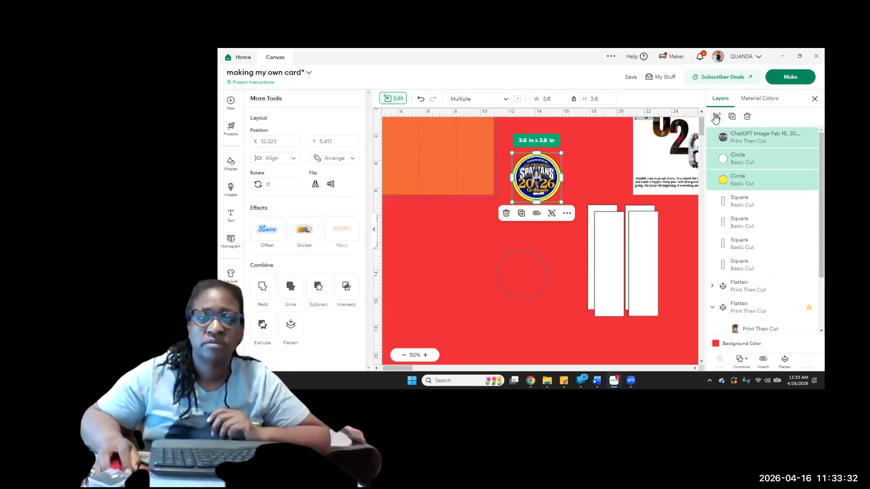
Group the Spartans graphic with its white and yellow circles and place the group on the orange card base
key("ctrl+g")
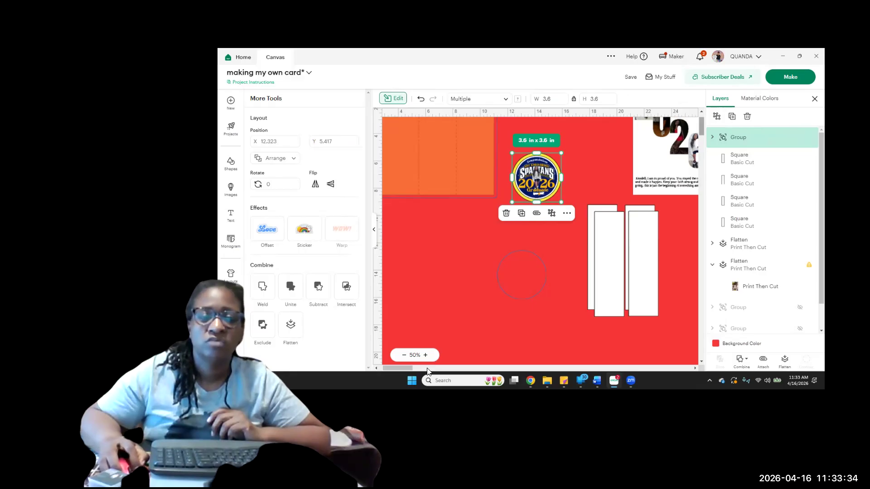
left_click(377, 369)
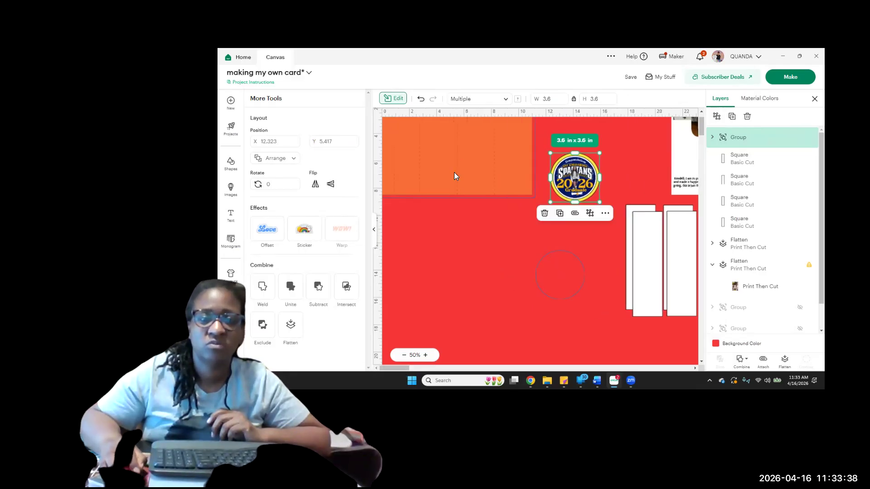
left_click(374, 229)
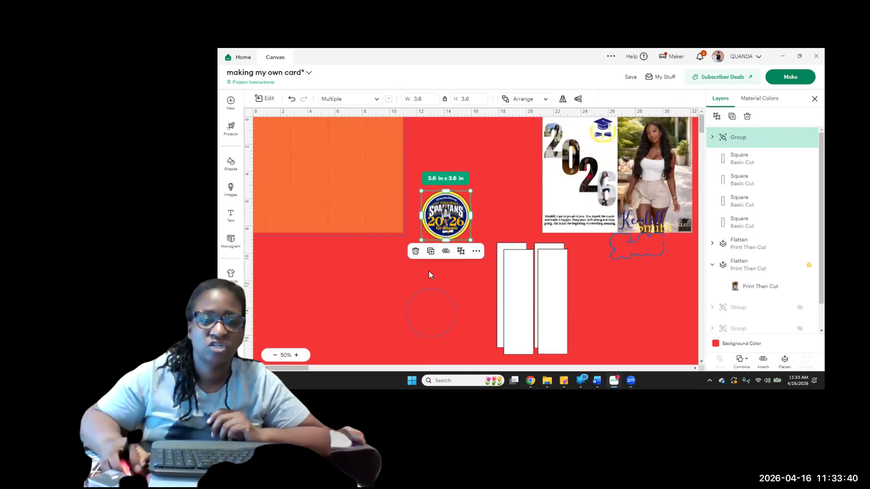
left_click_drag(442, 219, 319, 163)
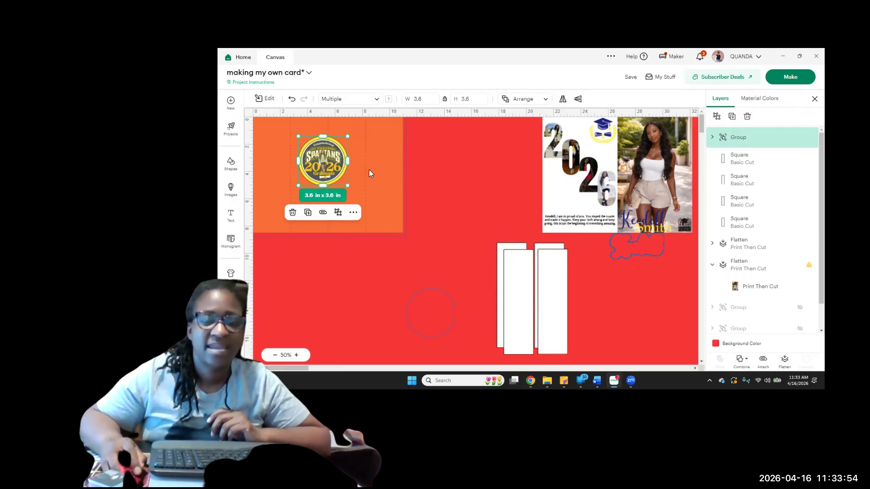
Spread the stacked white rectangles apart in the empty area between the card base and the photo panels
left_click_drag(515, 334, 444, 238)
left_click_drag(515, 312, 495, 242)
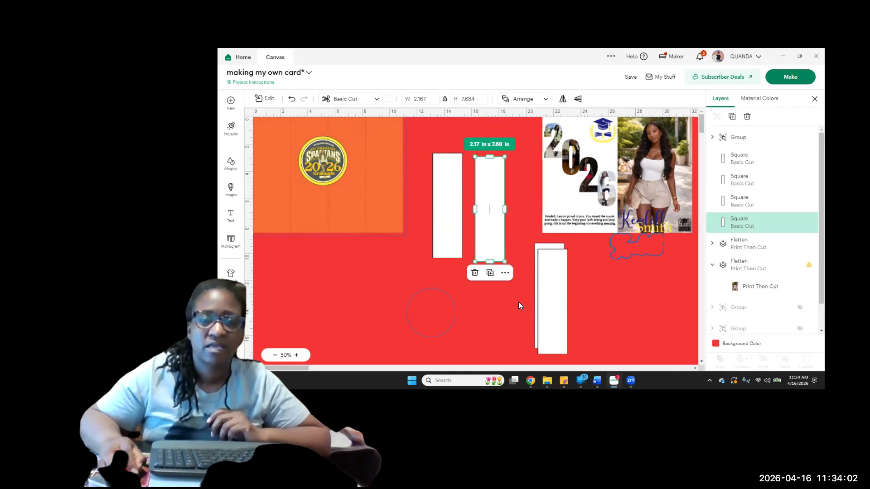
left_click_drag(541, 312, 442, 317)
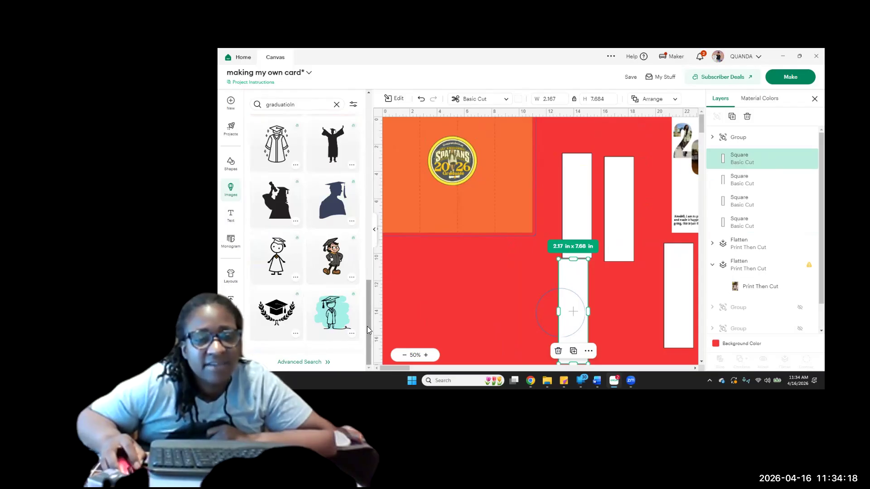
Look through the graduation images and change the image library search to "grad"
scroll(366, 301, "up", 1)
scroll(336, 163, "down", 5)
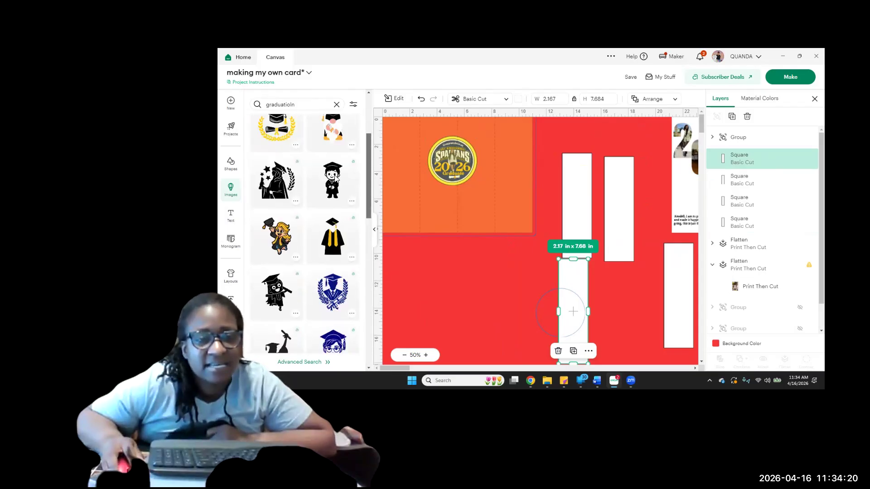
scroll(336, 162, "up", 1)
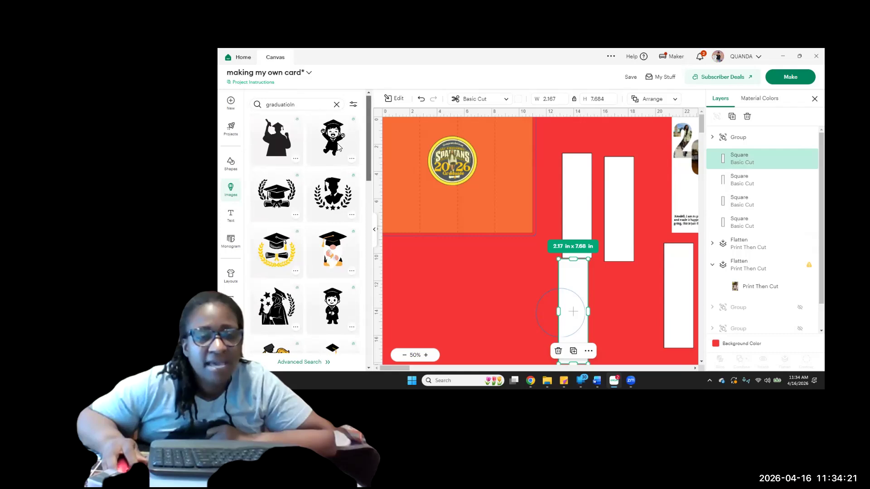
left_click(297, 104)
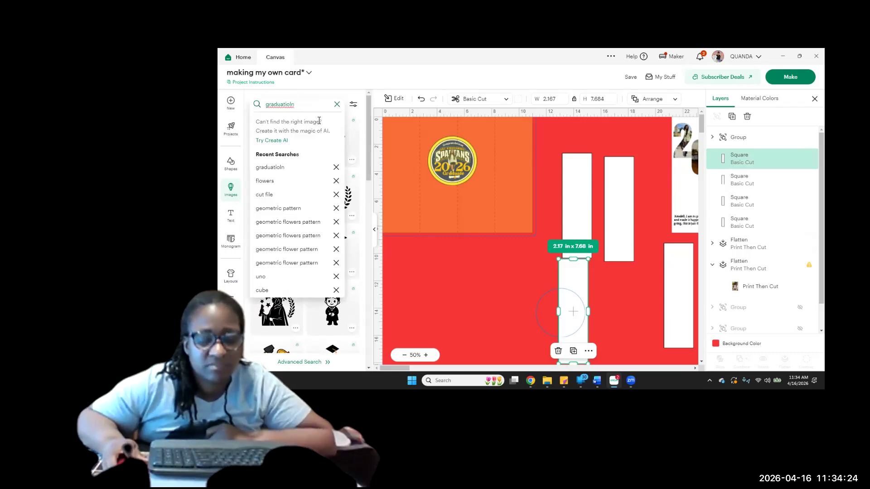
key("BackSpace")
key("BackSpace")
key("BackSpace")
key("BackSpace")
key("BackSpace")
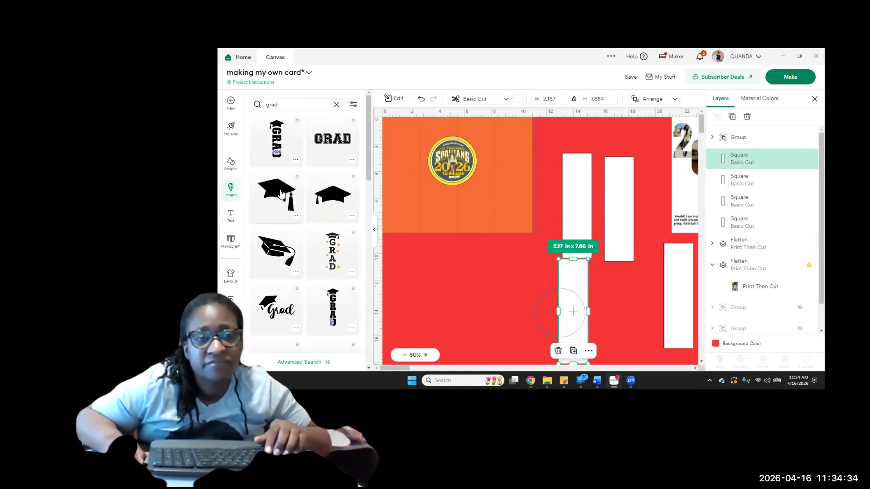
Browse the grad images and insert the horizontal block-letter GRAD graphic with the purple 2026
scroll(331, 309, "down", 2)
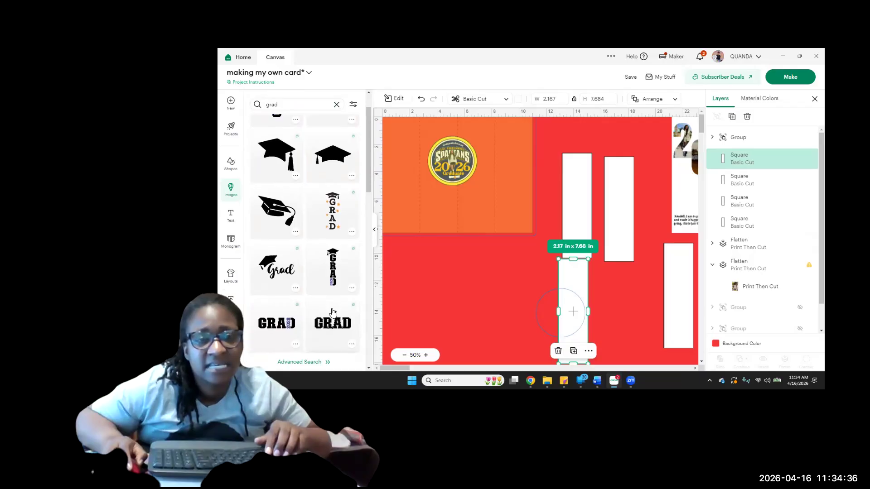
scroll(333, 313, "down", 2)
scroll(333, 312, "down", 2)
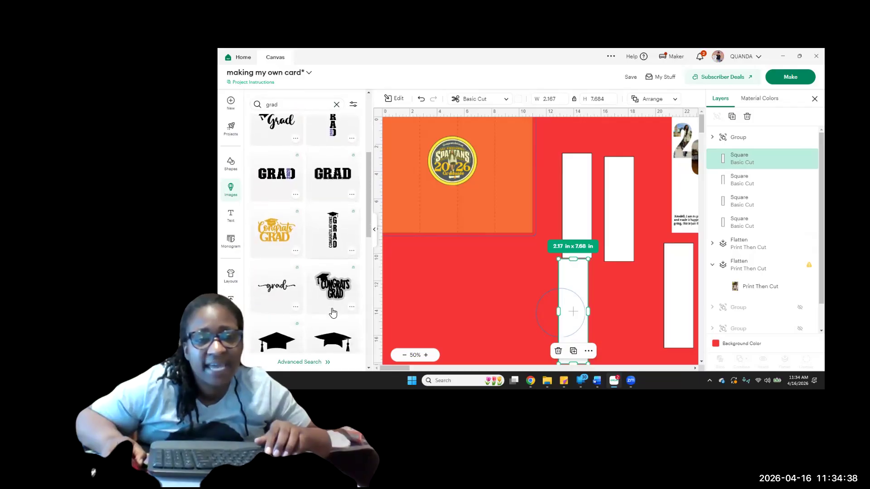
scroll(333, 313, "up", 1)
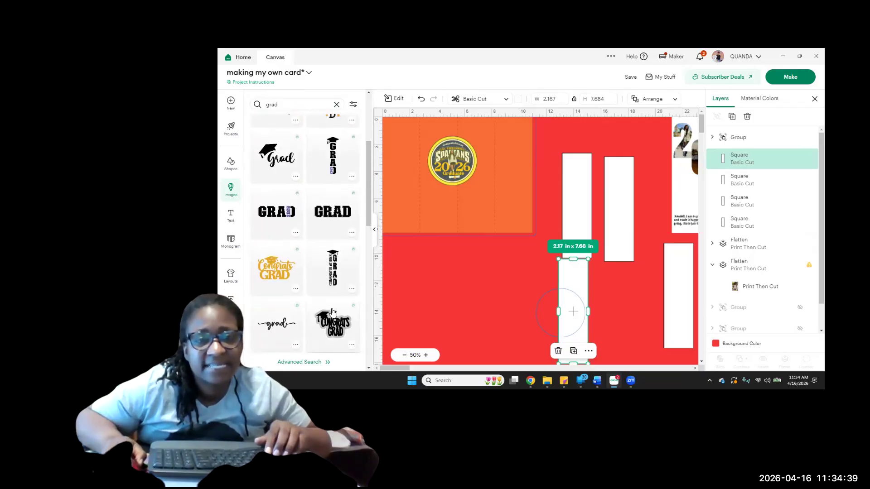
left_click(276, 215)
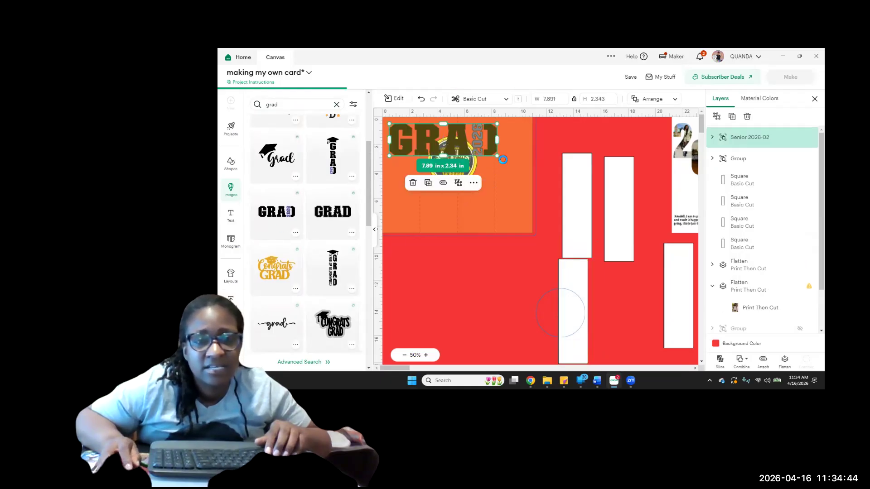
Rotate the GRAD 2026 graphic to read vertically, scale it to about 5.34 x 1.58 in and fit it on a white rectangle
left_click_drag(490, 150, 642, 204)
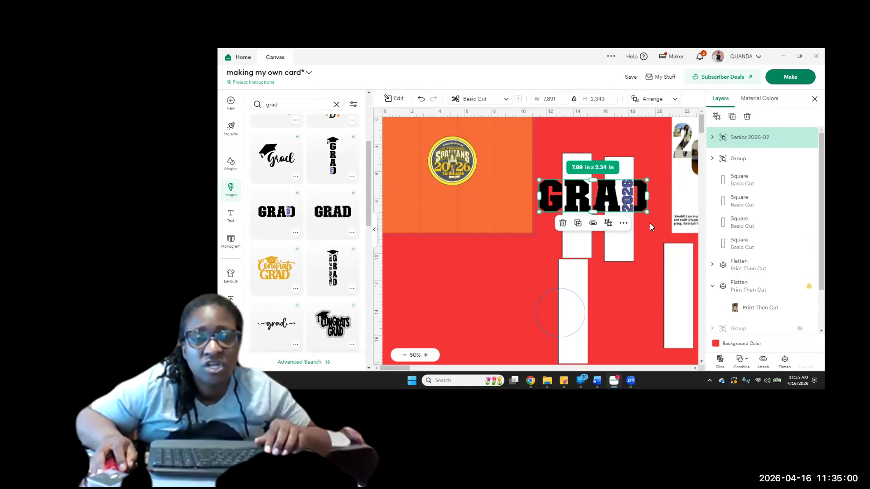
left_click_drag(651, 219, 569, 253)
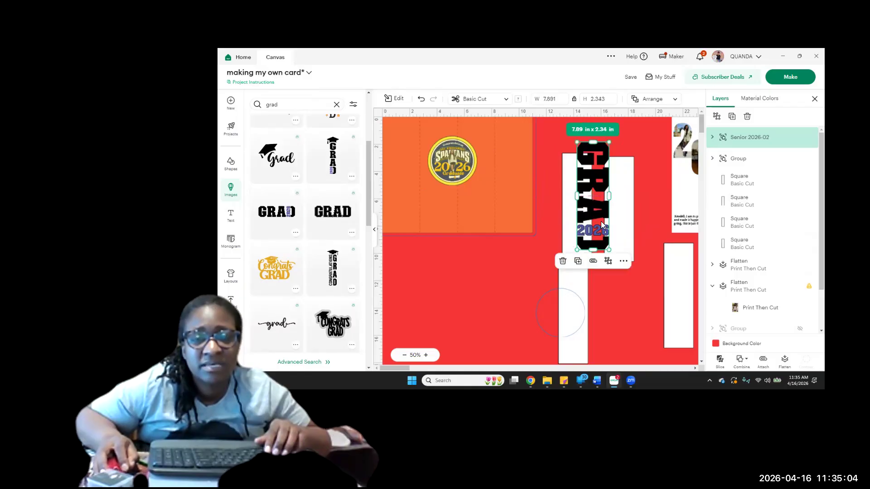
left_click_drag(599, 164, 583, 192)
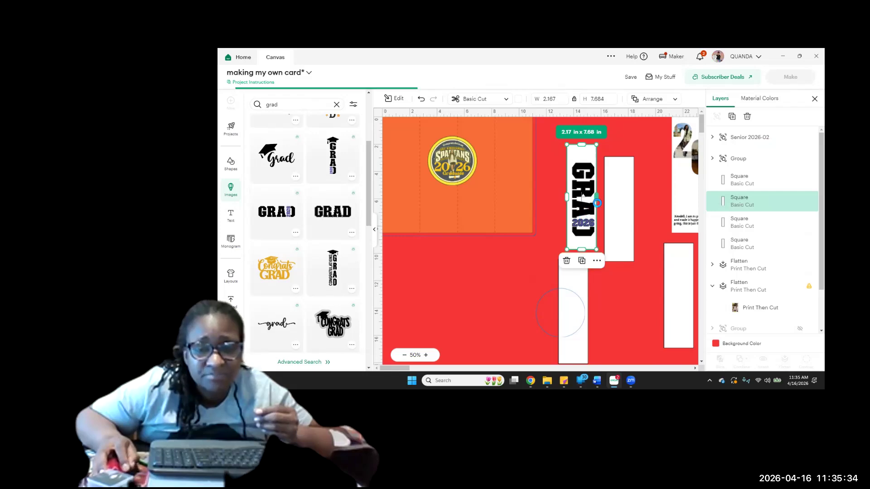
left_click(584, 188)
left_click_drag(583, 188, 581, 183)
left_click(550, 207)
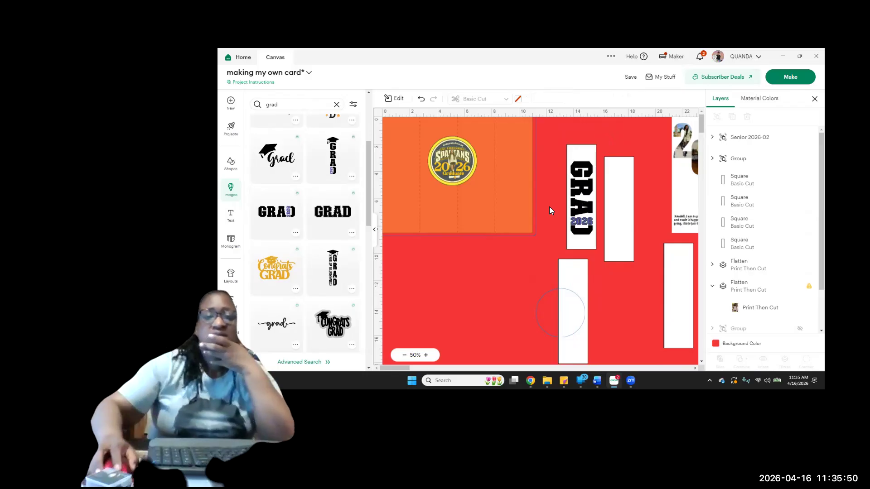
Ungroup the GRAD 2026 graphic into separate GRAD and 2026 layers
left_click(426, 356)
left_click(427, 356)
left_click(427, 356)
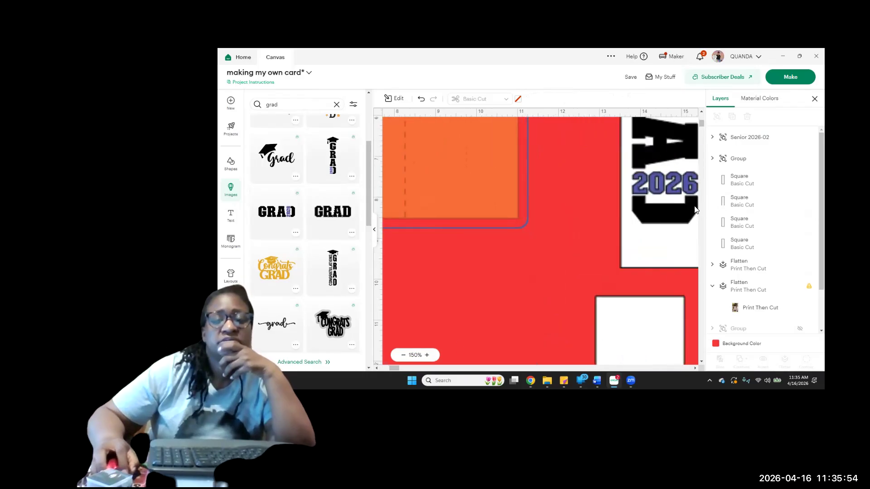
left_click(668, 211)
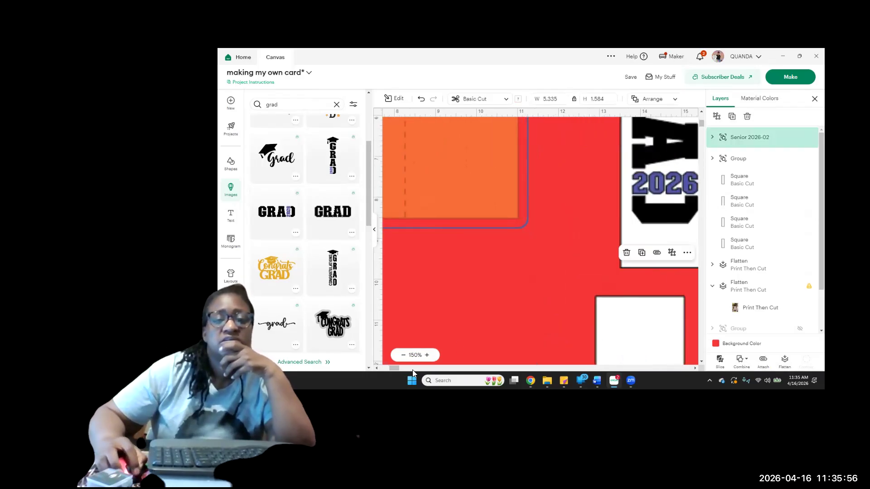
left_click(428, 356)
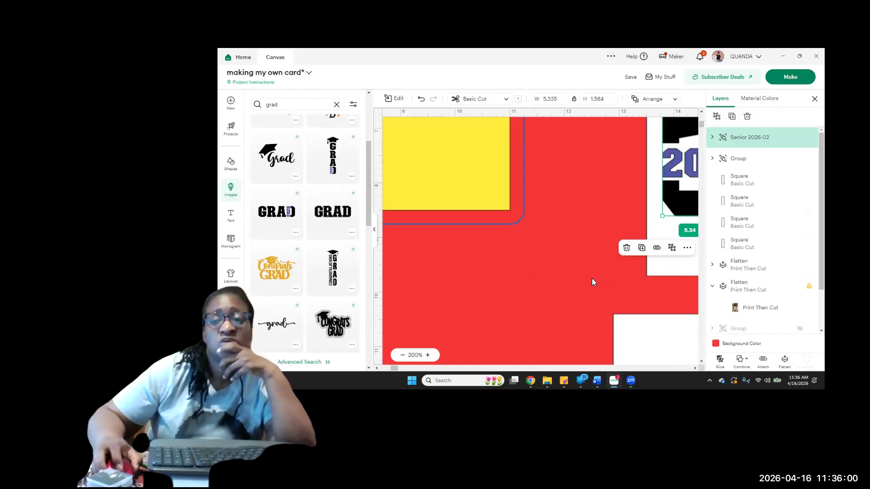
mouse_move(396, 368)
left_mouse_down()
mouse_move(415, 370)
mouse_move(396, 368)
left_mouse_up()
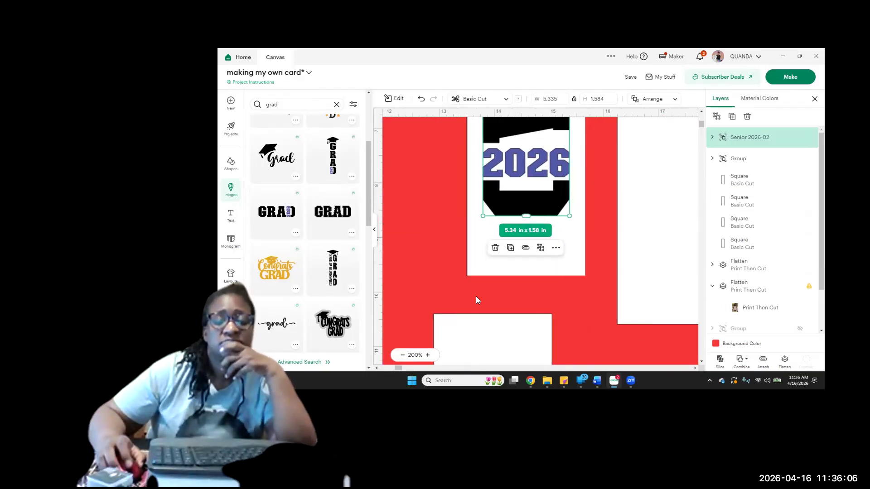
scroll(475, 300, "up", 3)
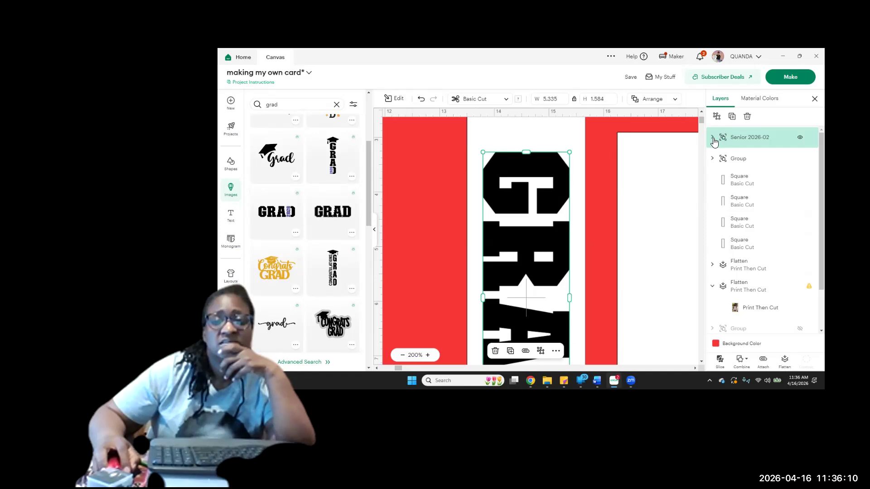
left_click(721, 118)
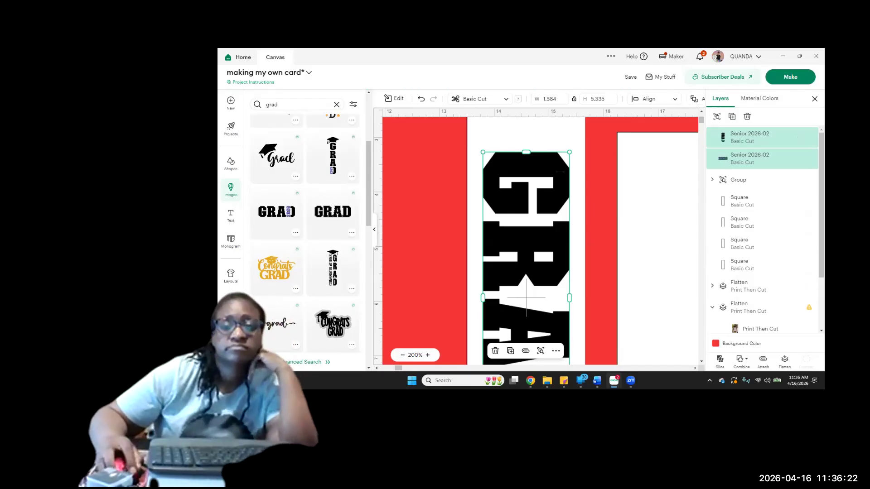
Check the separate GRAD and 2026 layers and move the white rectangle out from behind the lettering
left_click(662, 225)
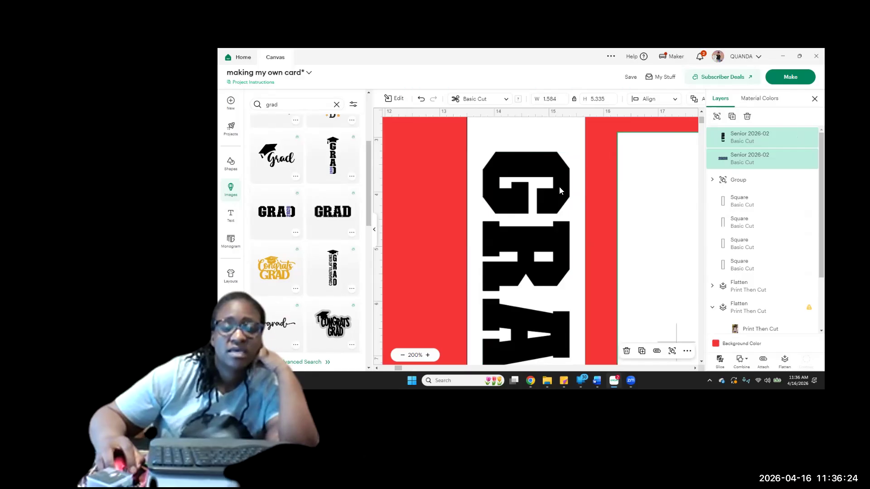
left_click(562, 190)
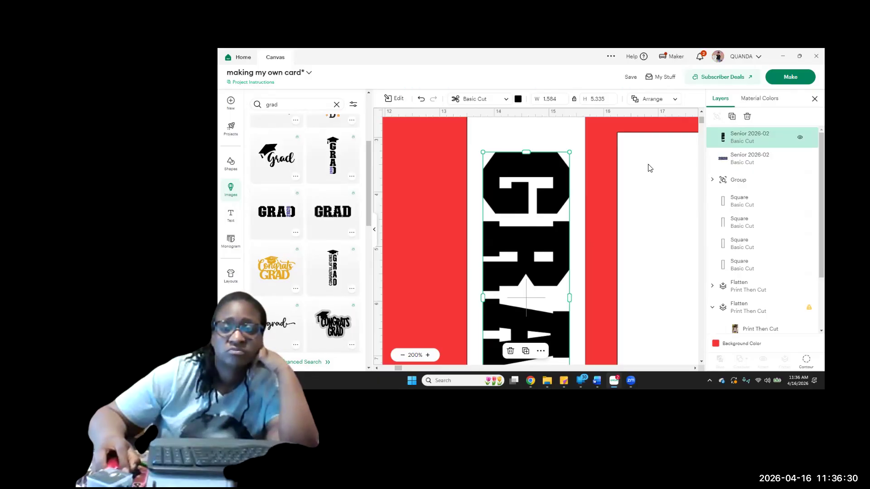
left_click(736, 165)
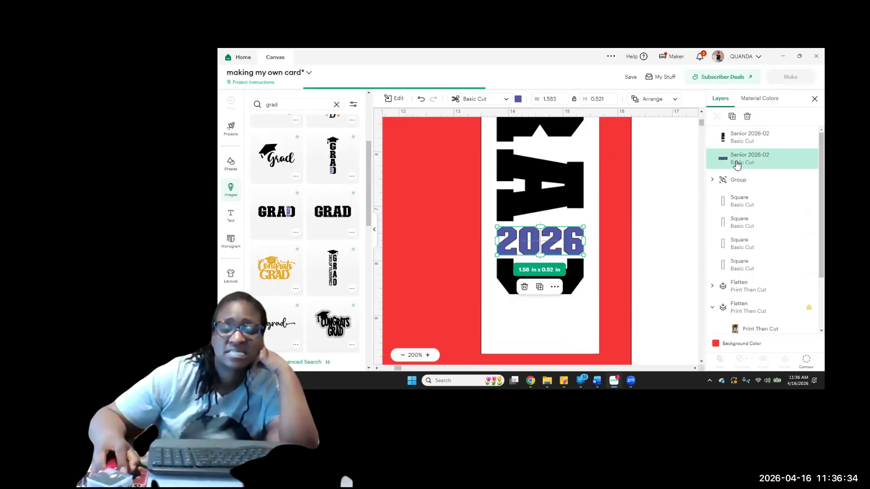
scroll(637, 157, "up", 2)
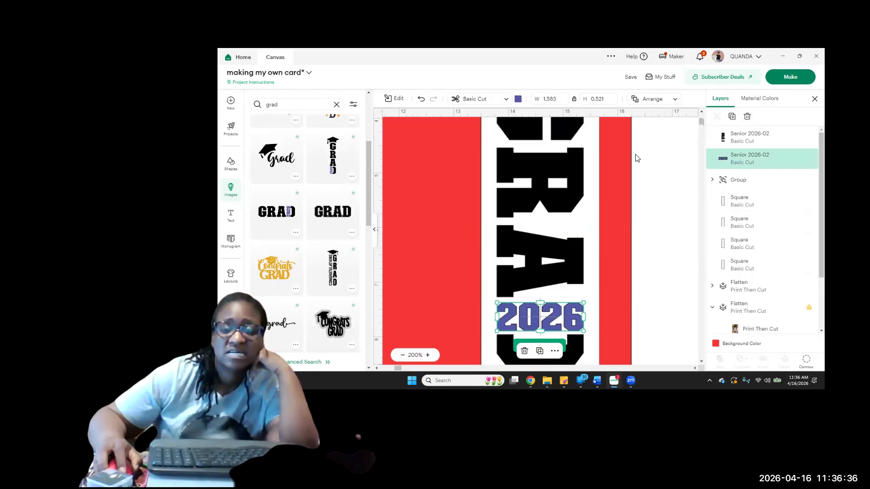
scroll(637, 158, "up", 2)
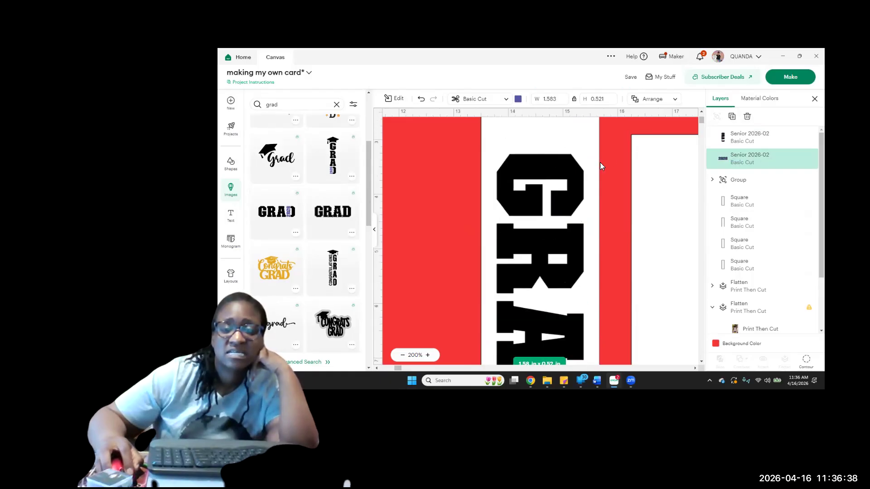
left_click_drag(704, 177, 741, 170)
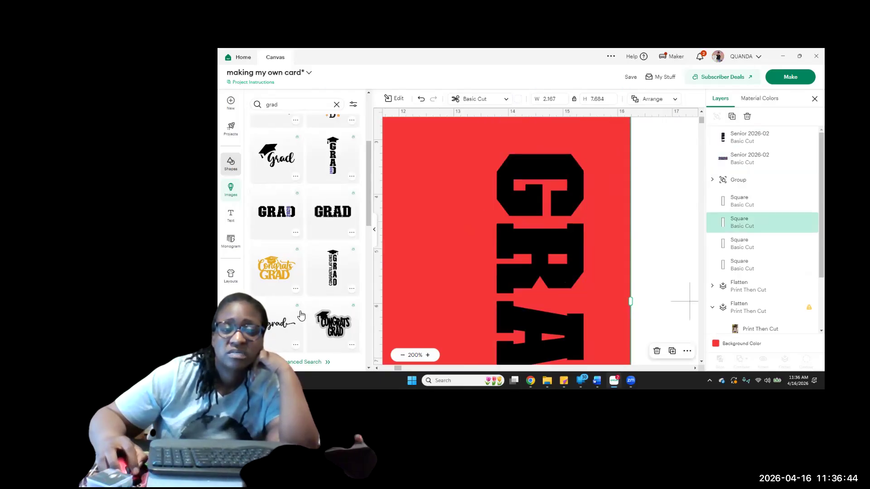
Add four black 2 x 2 in squares beside and over the GRAD lettering
left_click(233, 168)
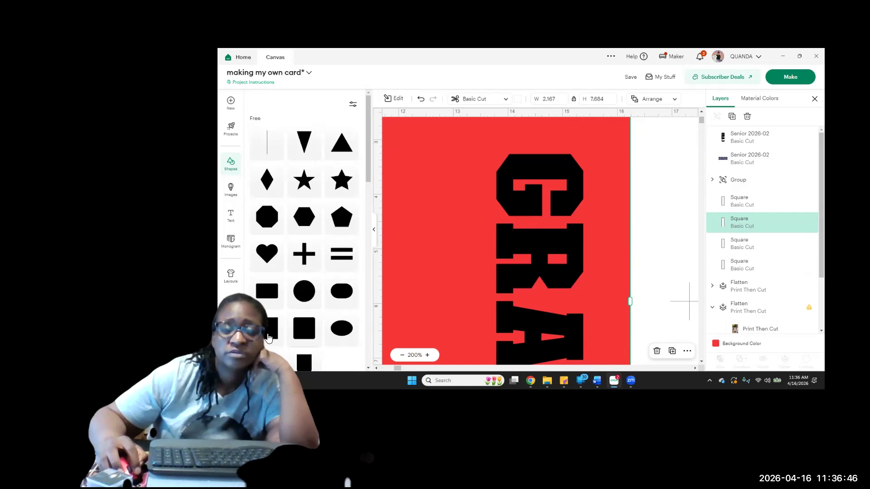
left_click(268, 335)
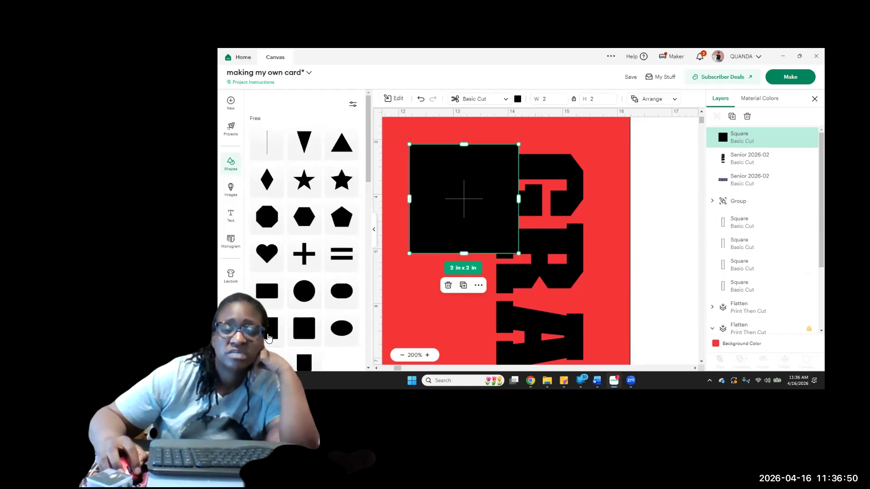
left_click(269, 336)
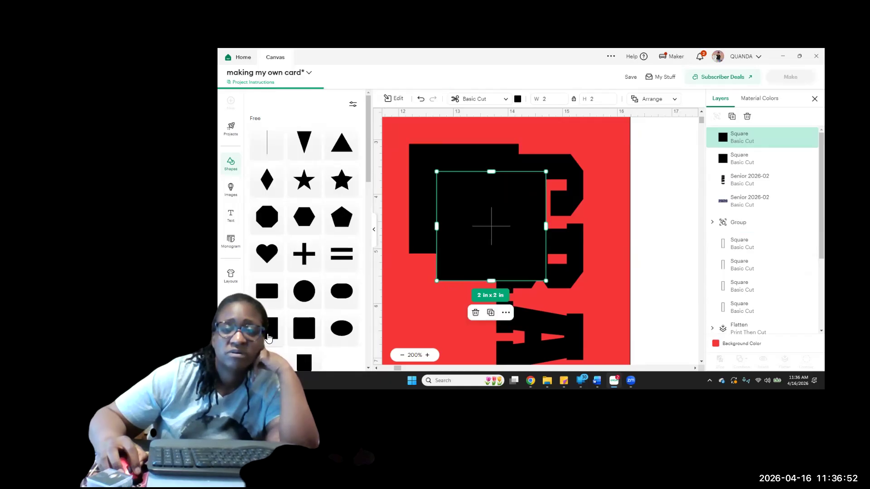
left_click(269, 336)
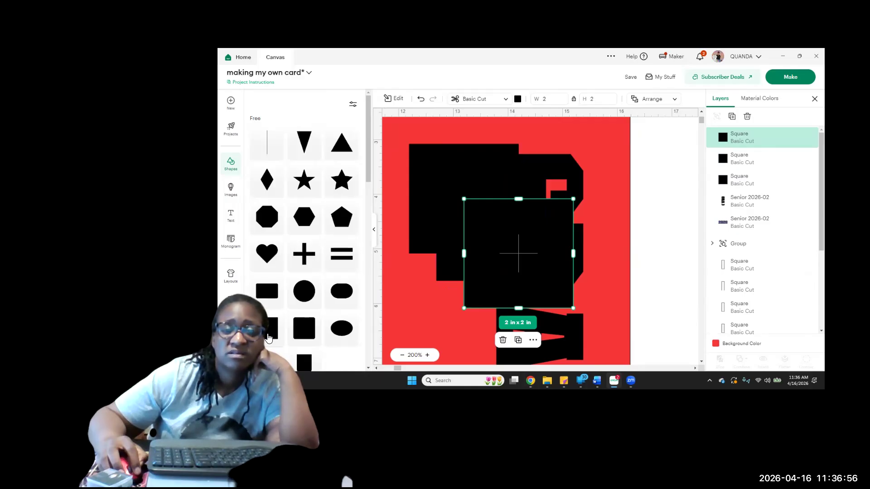
key("ctrl+d")
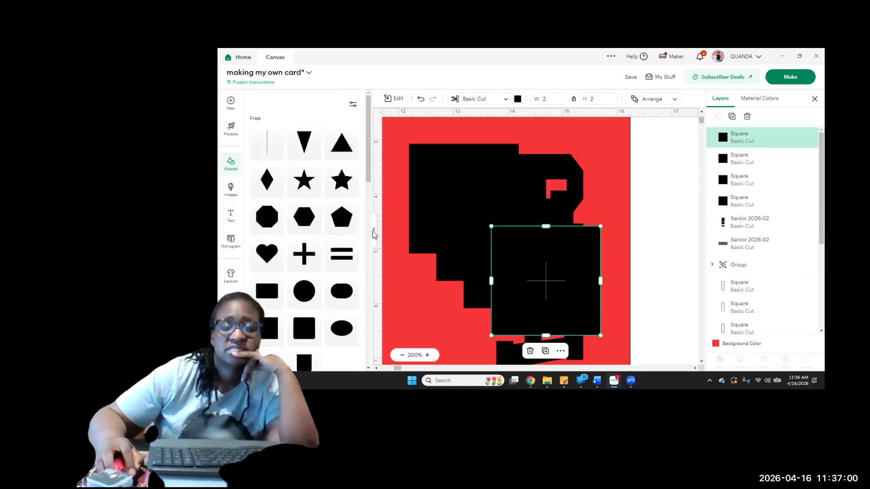
Move three of the black 2 x 2 in squares off the GRAD lettering to beside and over the white rectangle
left_click(374, 231)
left_click_drag(425, 286, 529, 165)
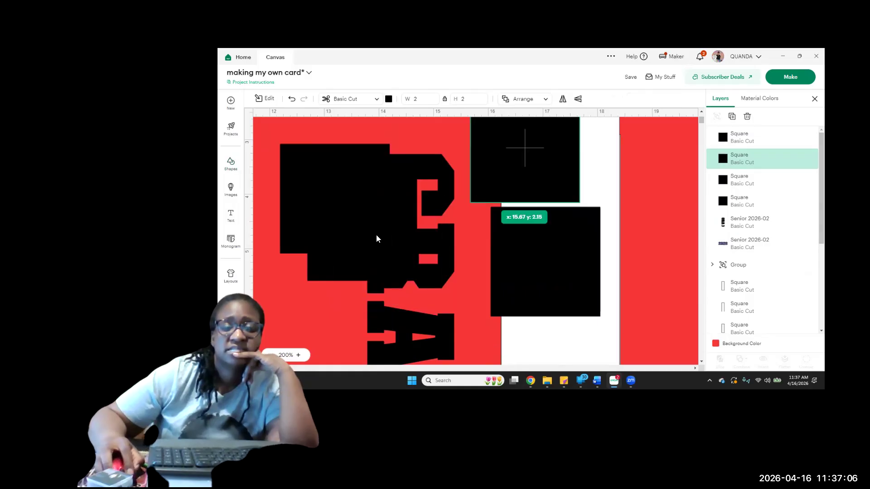
left_click(376, 239)
left_click_drag(376, 238, 576, 330)
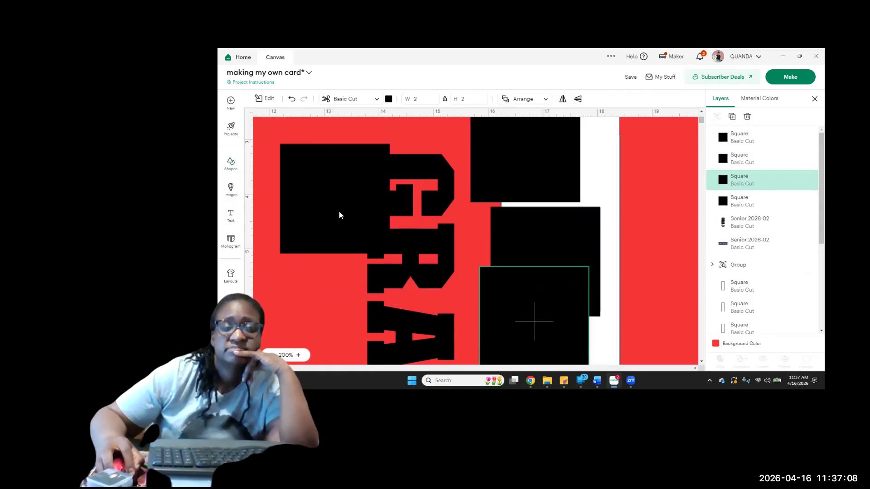
Cover the letter G with the remaining black square and slice the square with the GRAD lettering
left_click_drag(399, 173, 411, 175)
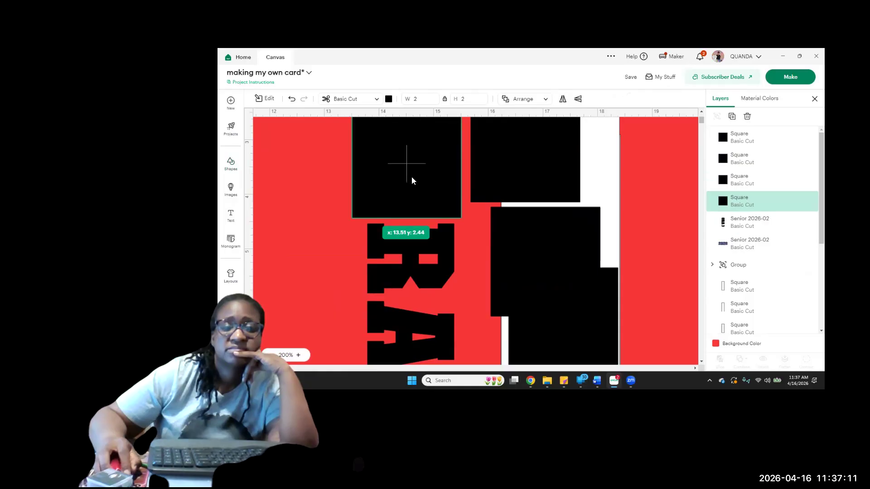
left_click(311, 227)
left_click_drag(389, 238, 411, 254)
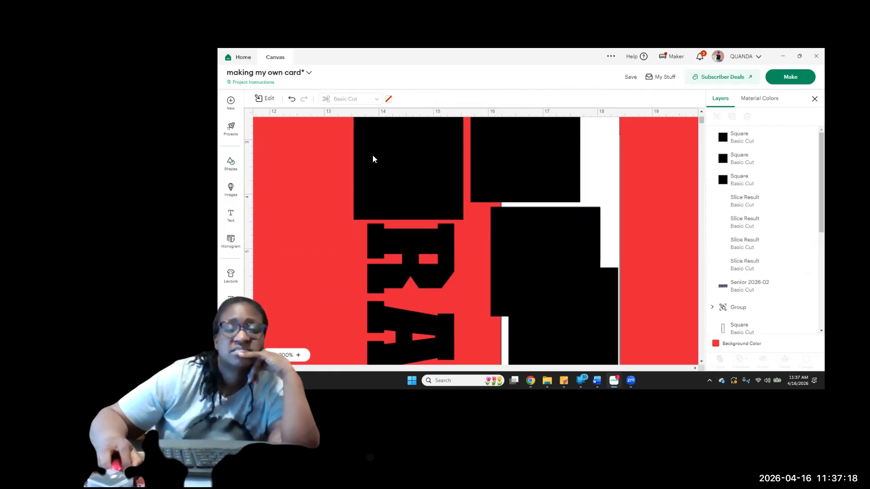
Delete the cut-out square and the duplicate G, and move the remaining G away from the RAD letters
left_click(388, 170)
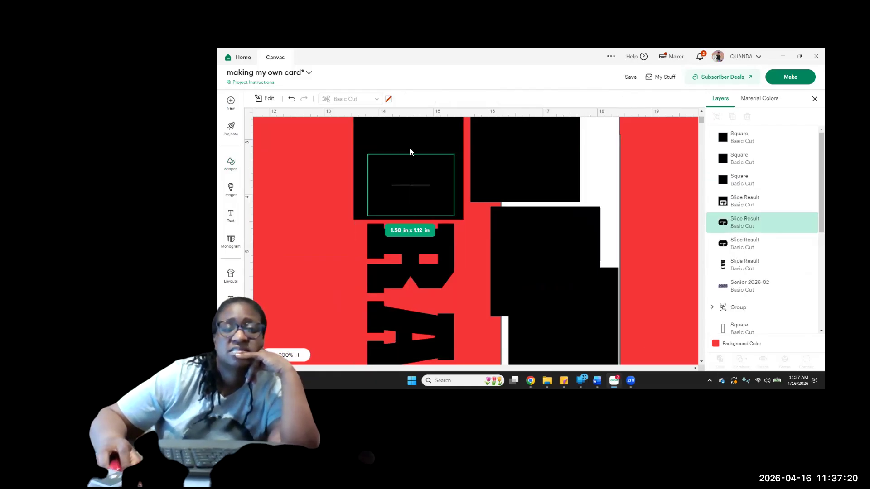
left_click(743, 201)
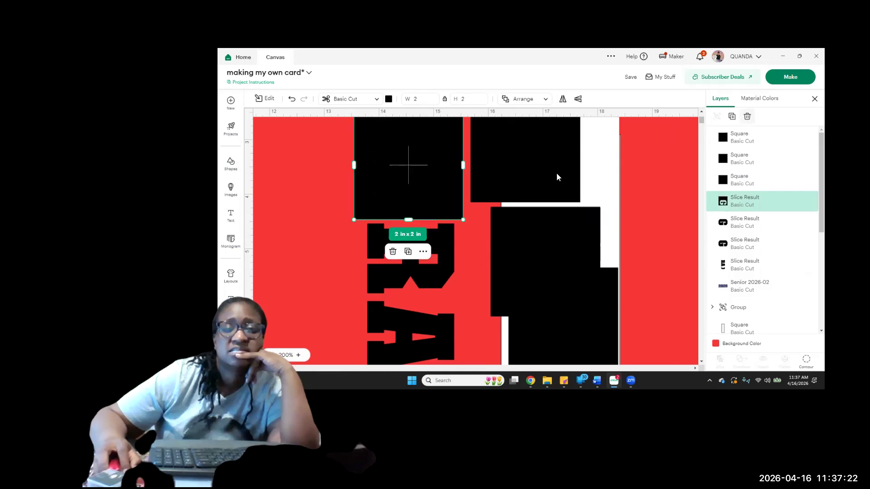
key("Delete")
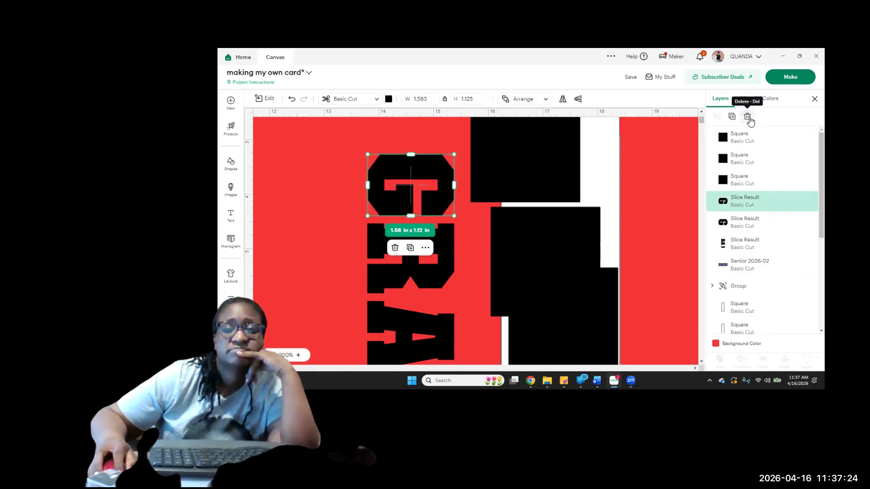
left_click(748, 116)
left_click_drag(436, 209, 330, 169)
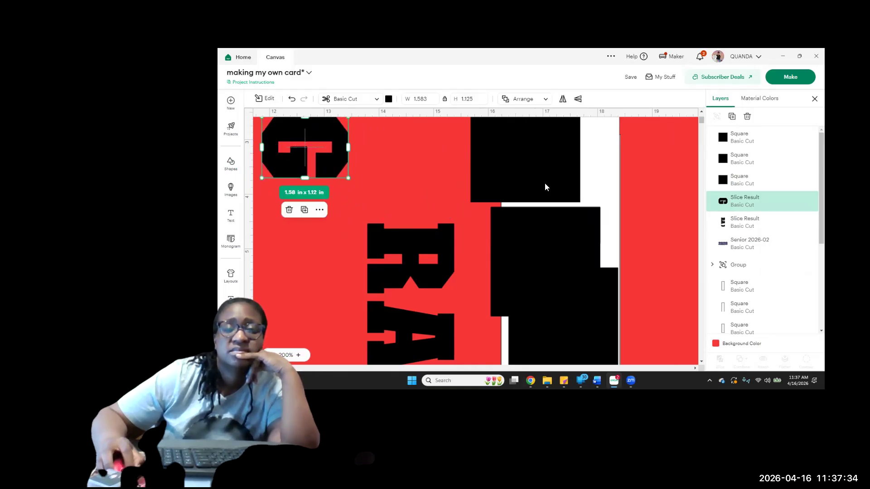
Place another 2 x 2 in black square over the letter R and slice it with the remaining lettering
left_click_drag(494, 200, 421, 244)
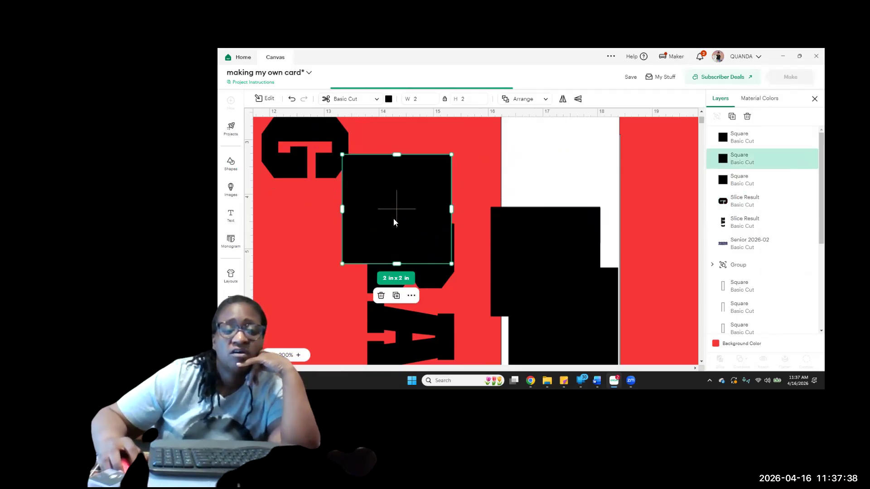
left_click_drag(403, 200, 412, 201)
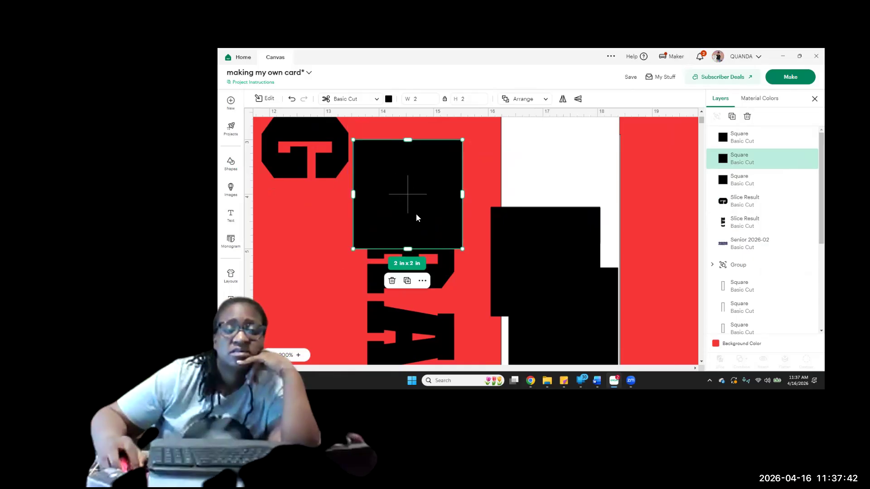
left_click_drag(417, 252, 416, 253)
left_click(330, 236)
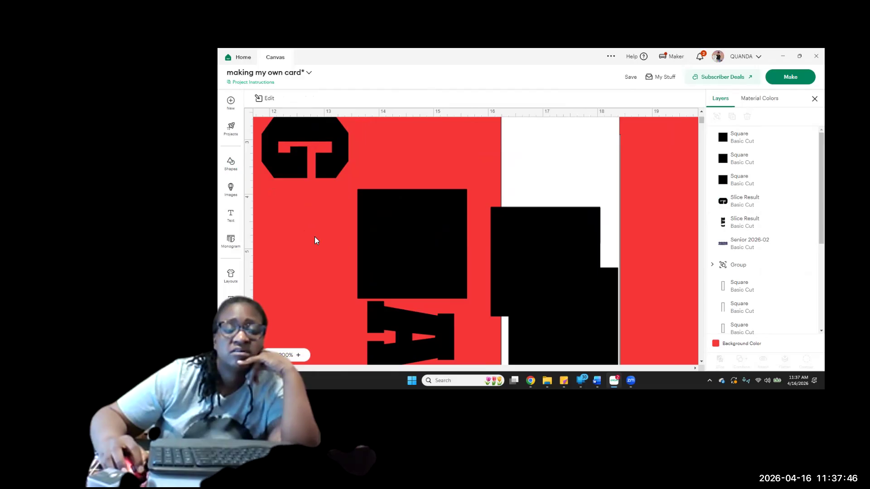
left_click_drag(427, 296, 314, 237)
left_click(721, 362)
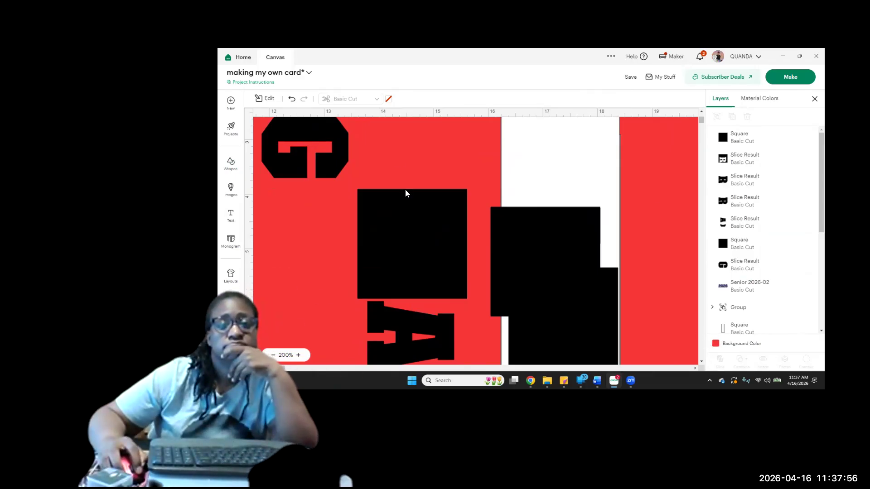
Delete the cut-out square and the duplicate R, and place the remaining R directly below the G
left_click(713, 163)
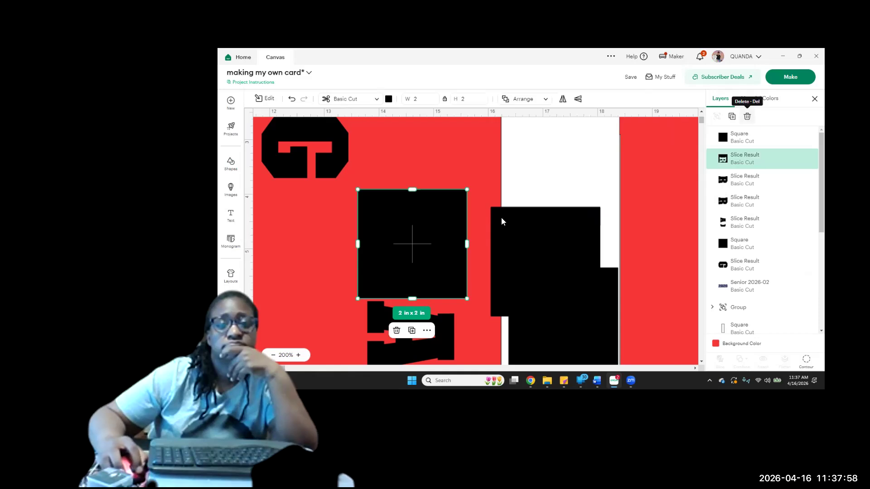
key("Delete")
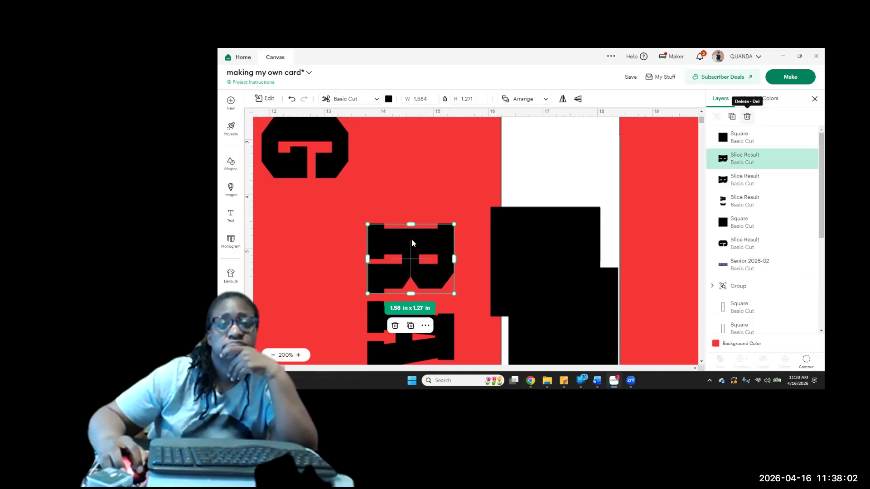
key("Delete")
left_click_drag(375, 224, 326, 210)
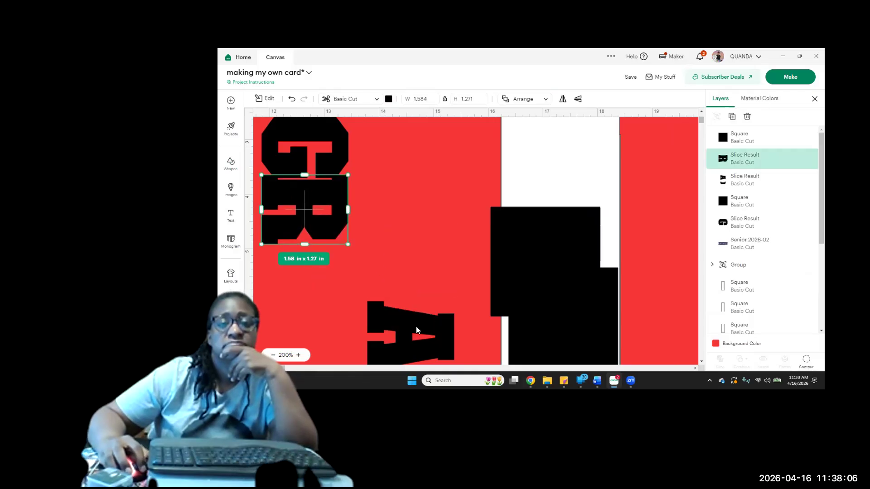
Move the joined A and D letters up, cover the A with a black square and slice the two layers
left_click_drag(414, 328, 425, 222)
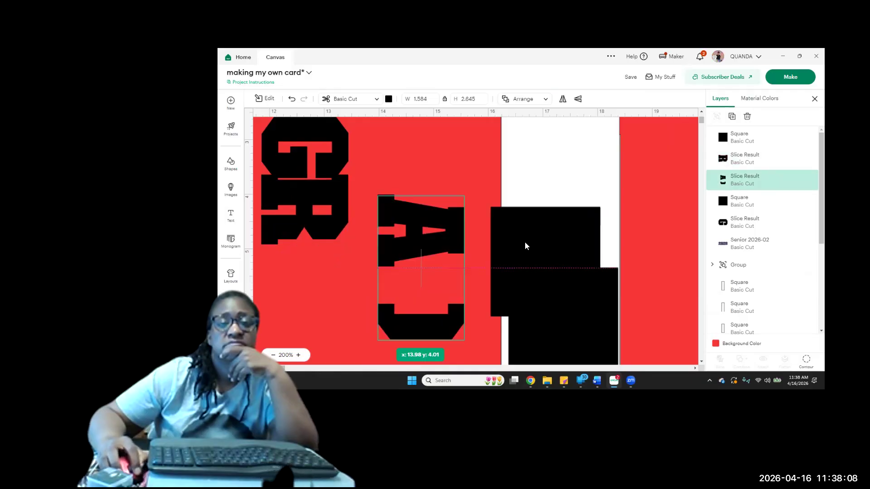
left_click_drag(513, 234, 406, 204)
left_click(520, 199)
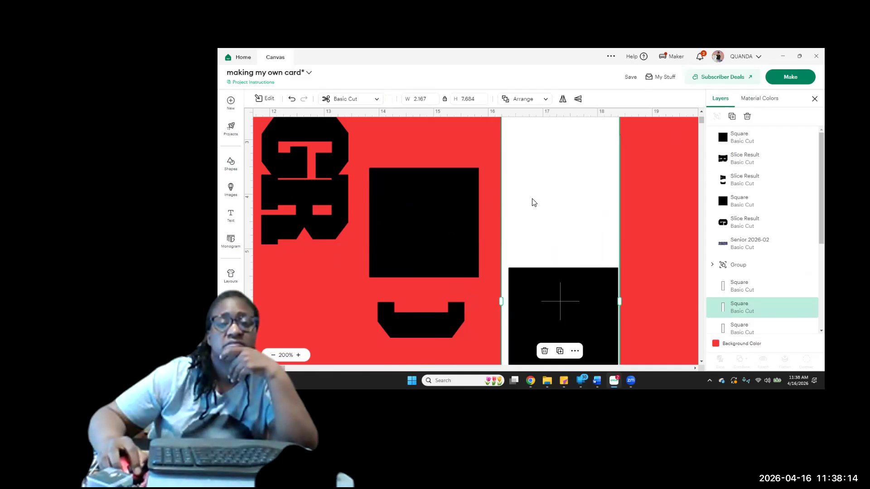
left_click(491, 215)
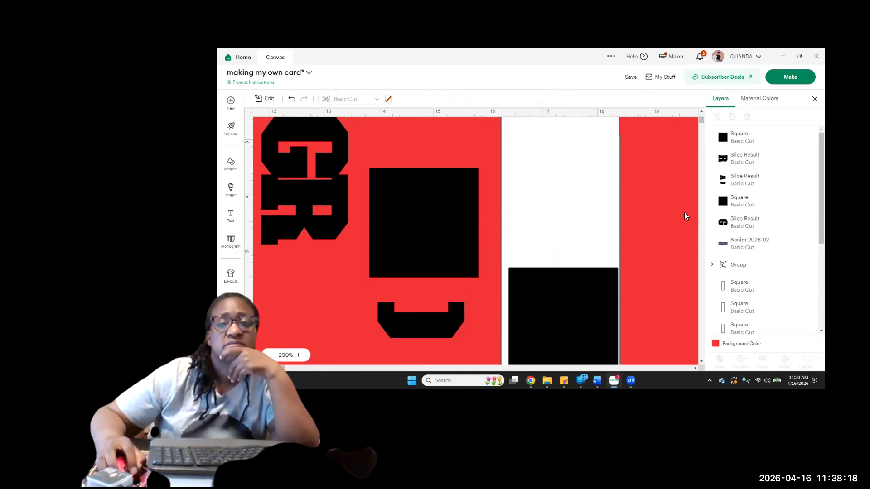
left_click(730, 180)
left_click(732, 145, "shift")
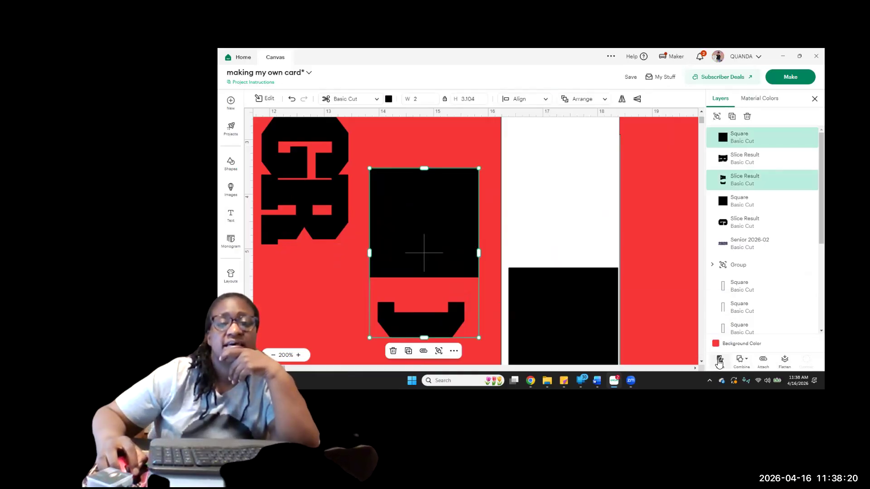
left_click(720, 361)
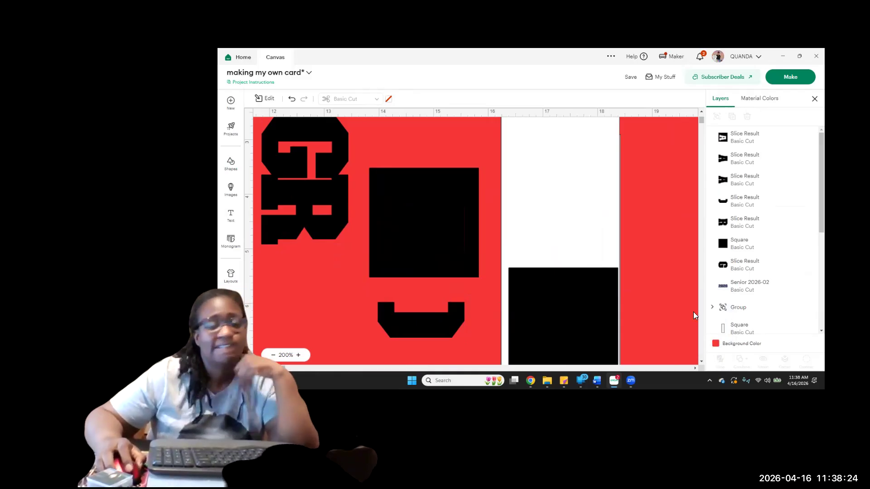
Delete the cut-out square and the duplicate A, and place the remaining A directly below the R
left_click(469, 200)
left_click(747, 117)
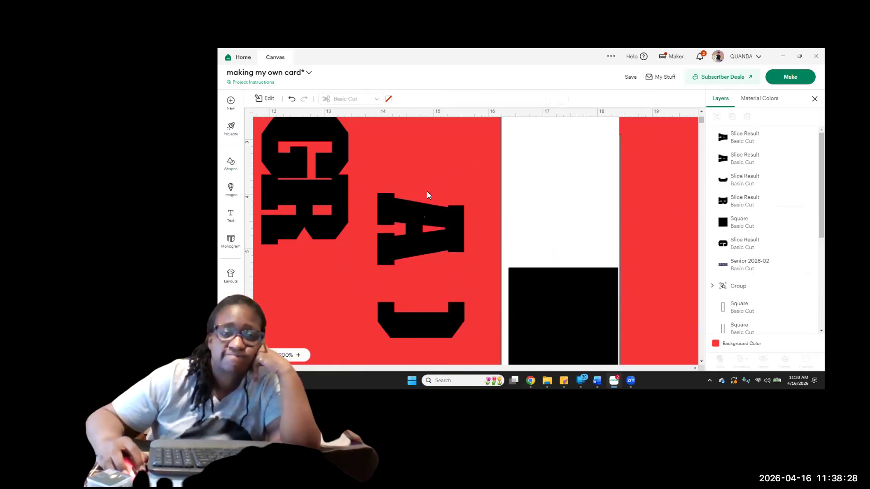
left_click(417, 216)
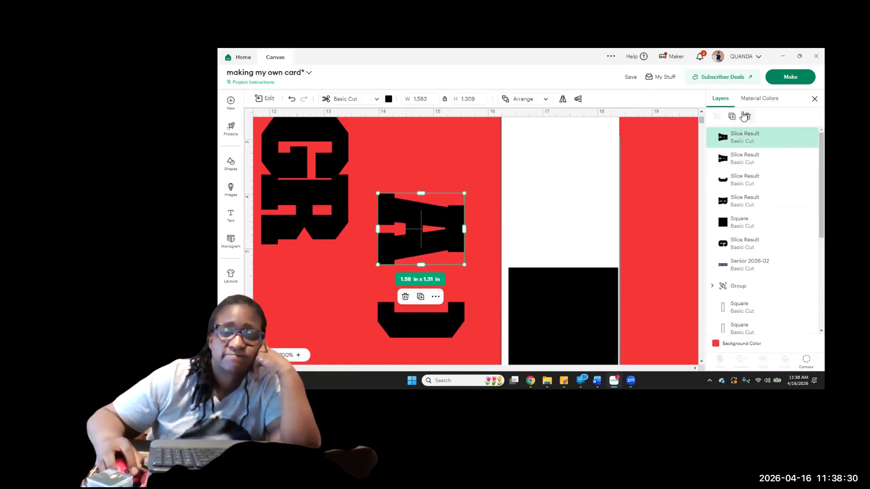
left_click(746, 116)
left_click_drag(426, 247, 307, 294)
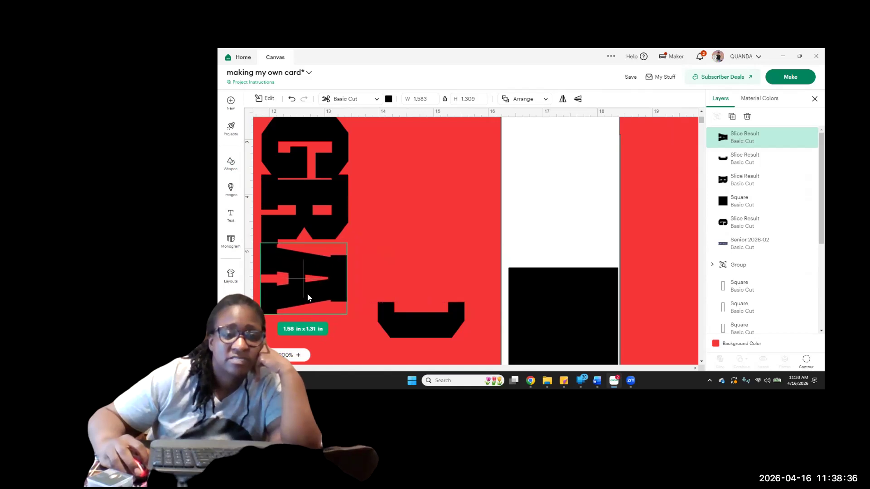
Stack the blue 2026 below the A and place the letter D directly beneath it
left_click_drag(397, 326, 334, 342)
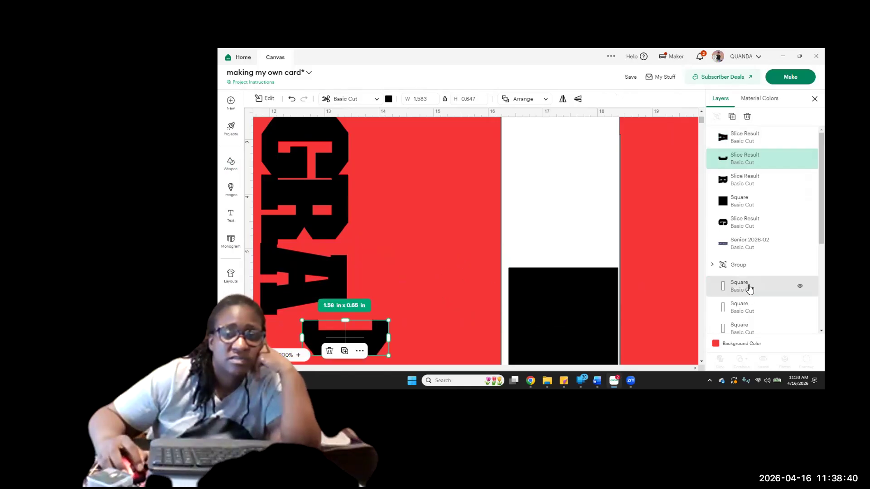
left_click(734, 247)
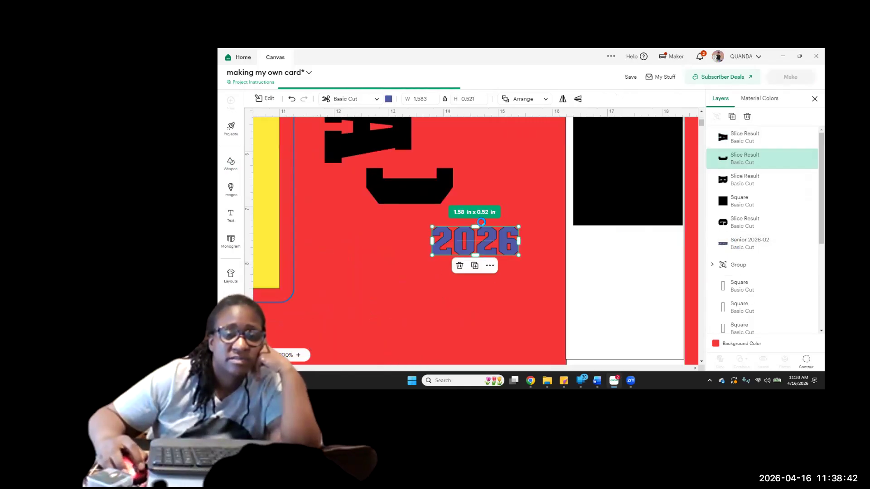
left_click_drag(469, 248, 376, 156)
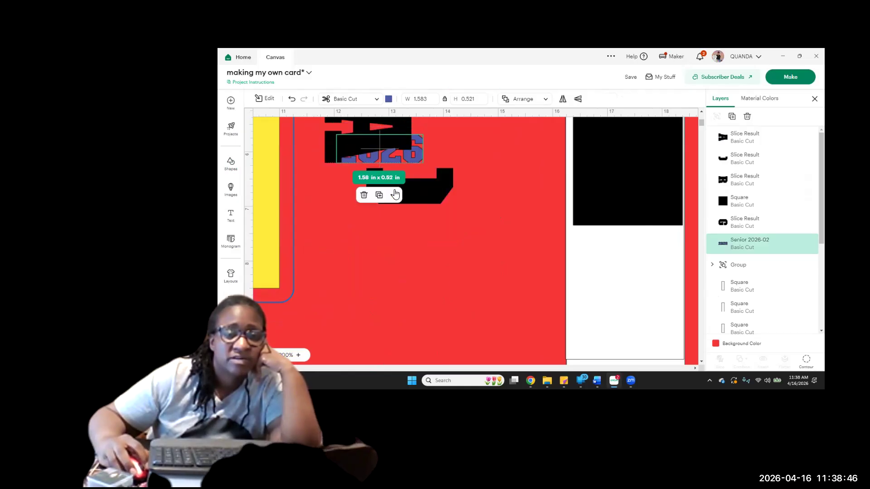
mouse_move(422, 203)
left_mouse_down()
mouse_move(383, 227)
mouse_move(417, 189)
left_mouse_up()
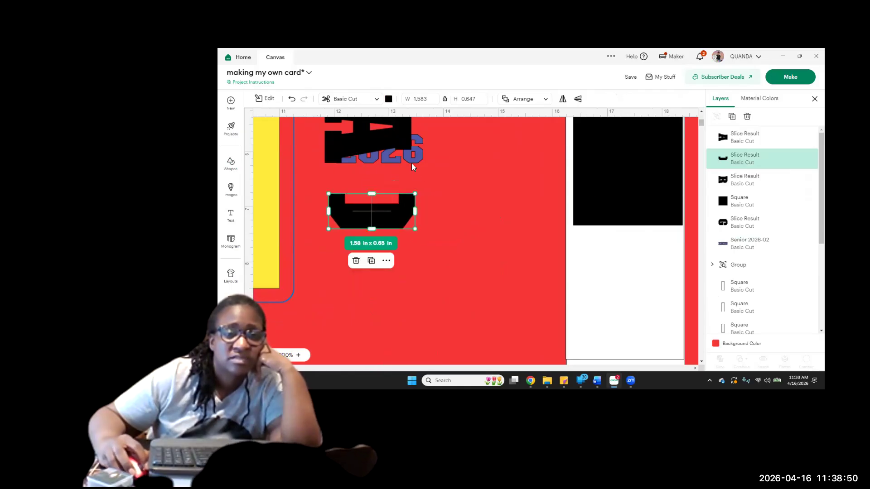
left_click_drag(405, 158, 404, 210)
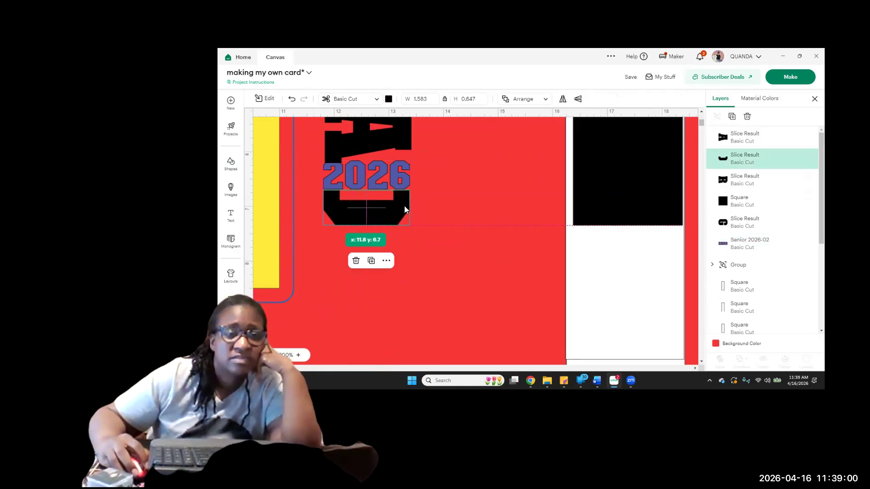
Select the four GRAD letters together with 2026 and align them along their left edges
scroll(450, 203, "up", 4)
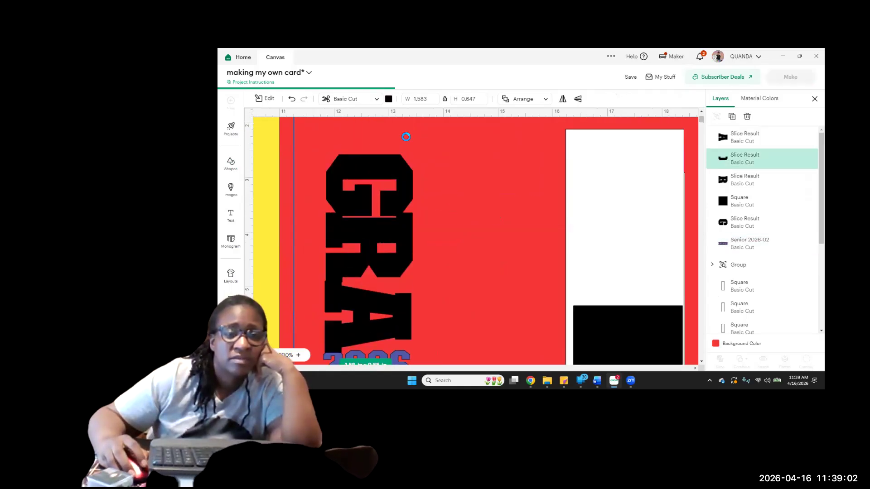
left_click(409, 247)
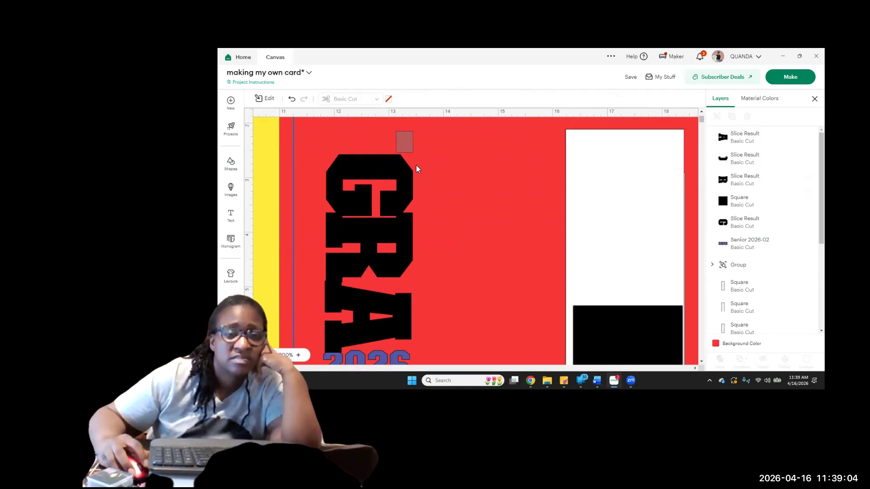
left_click(272, 355)
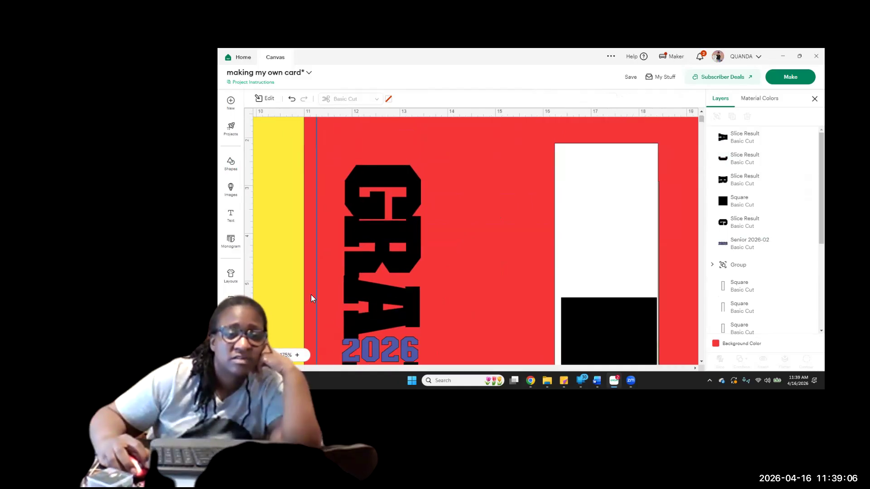
left_click(271, 355)
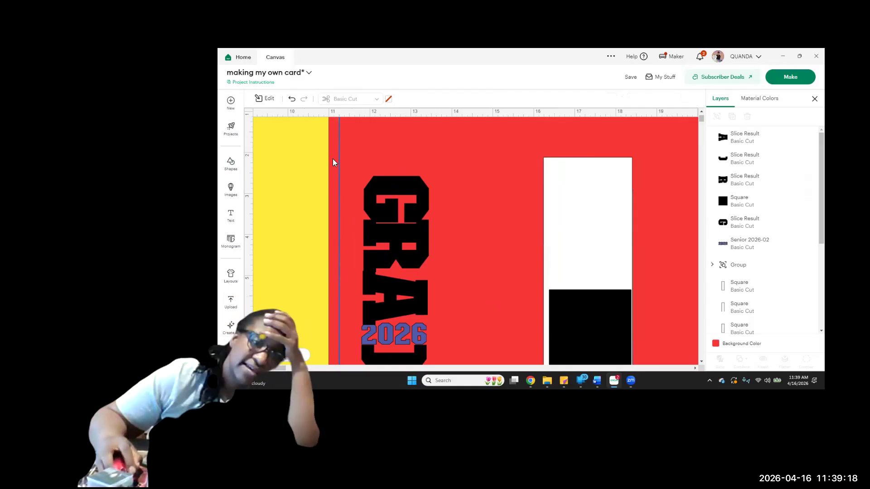
left_click_drag(381, 159, 393, 365)
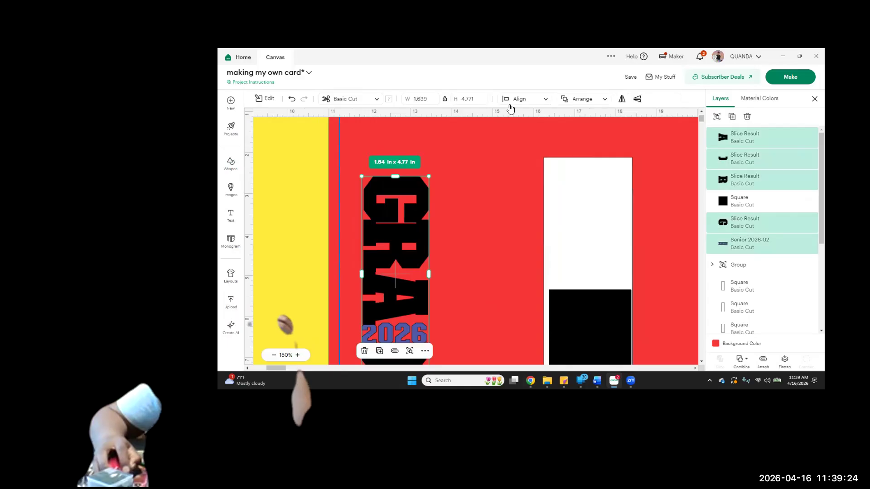
left_click(517, 100)
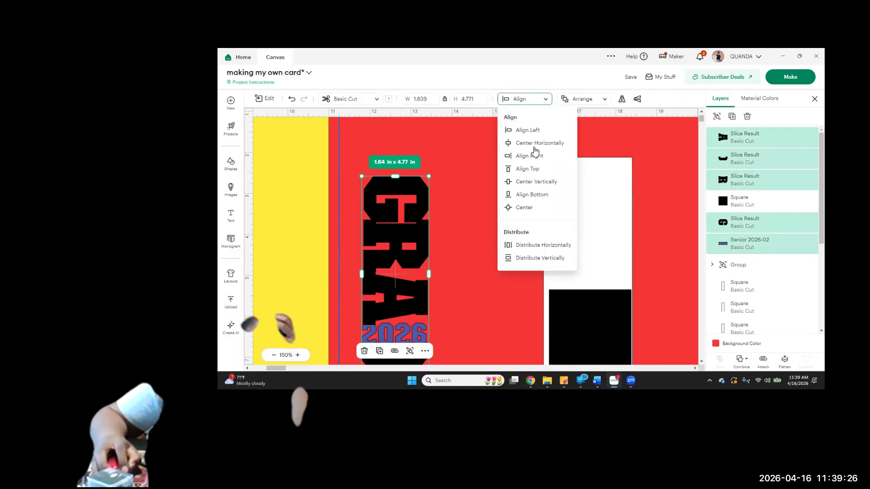
left_click(454, 192)
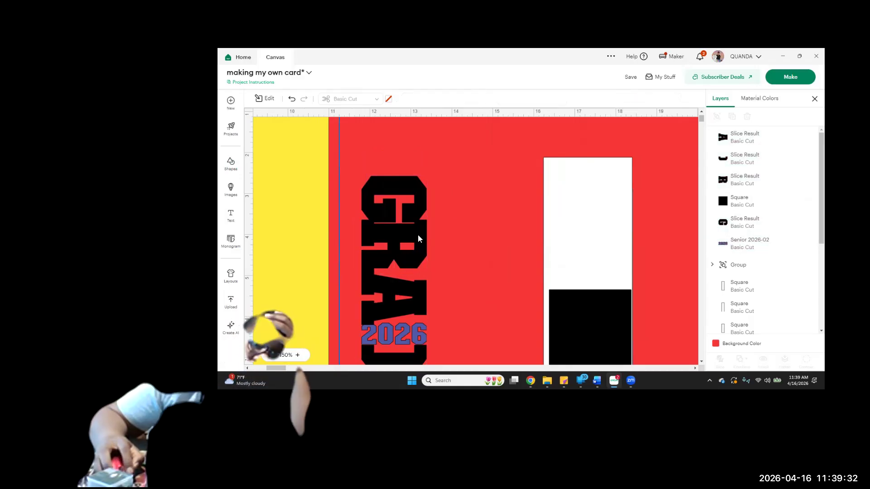
Enlarge the letter G to about 1.67 x 1.19 in and move it so its right edge lines up with the R below
left_click(416, 211)
left_click(429, 226)
left_click_drag(428, 225, 422, 213)
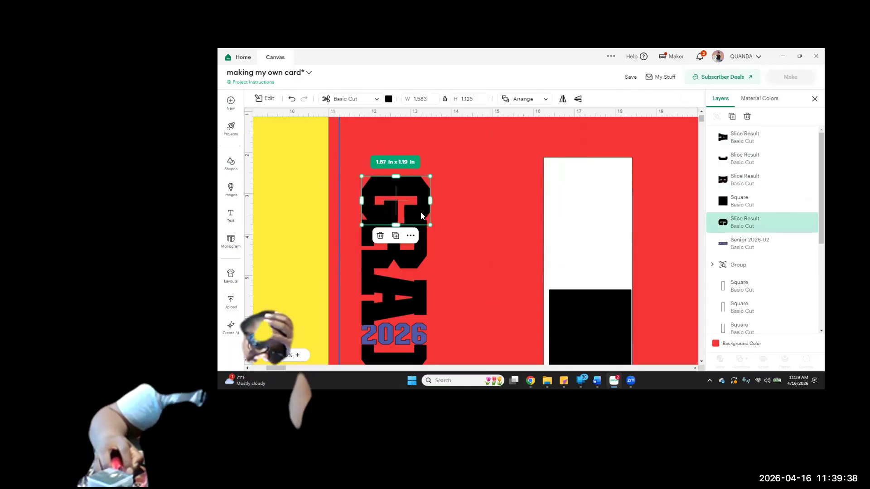
left_click(472, 218)
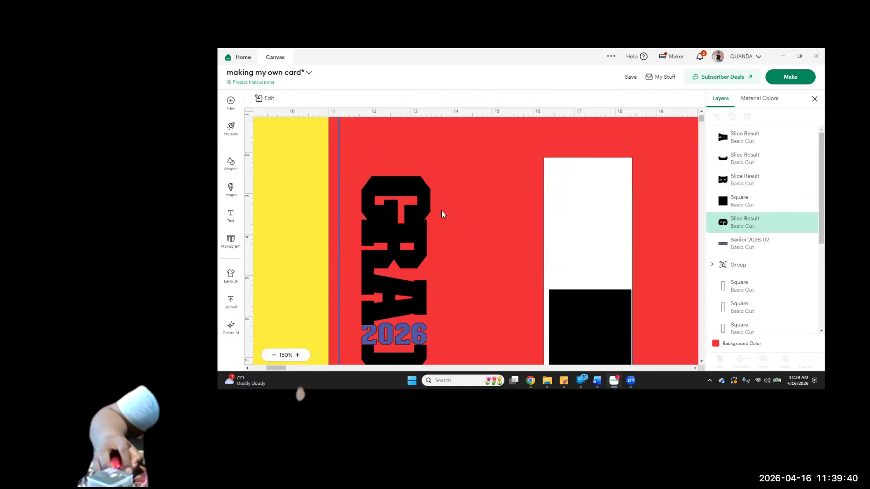
left_click_drag(418, 211, 417, 211)
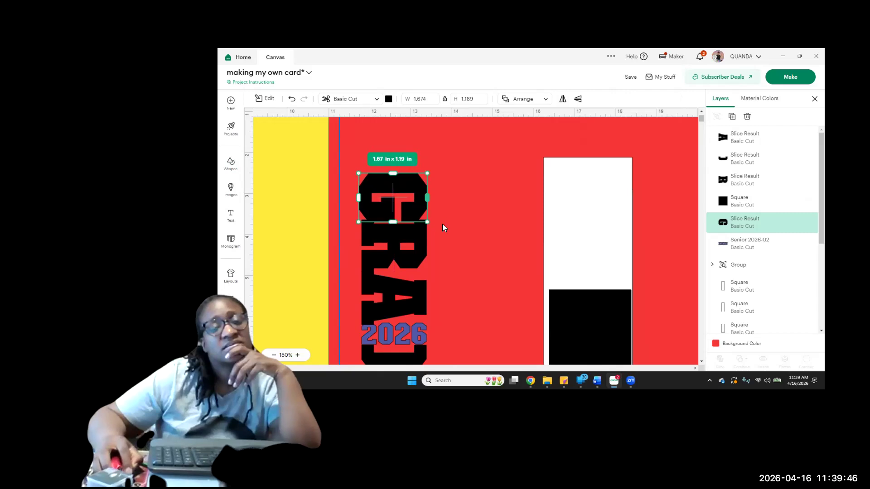
left_click(443, 224)
left_click(423, 234)
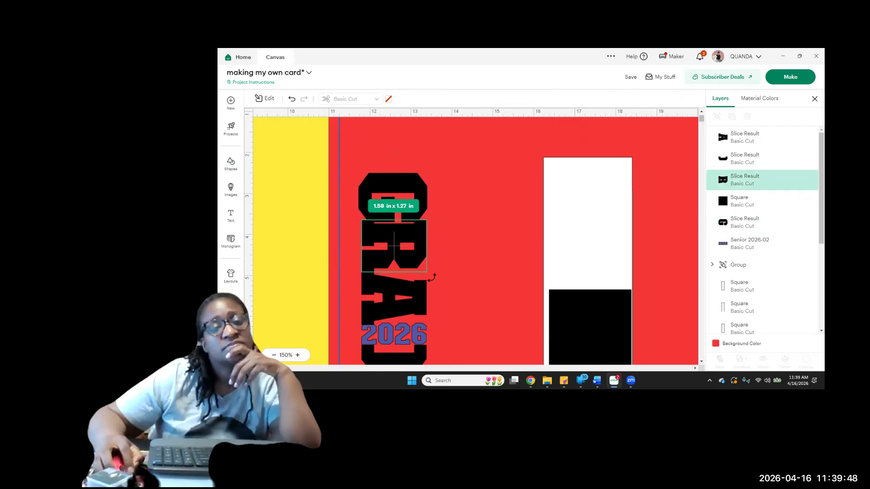
left_click_drag(431, 279, 434, 274)
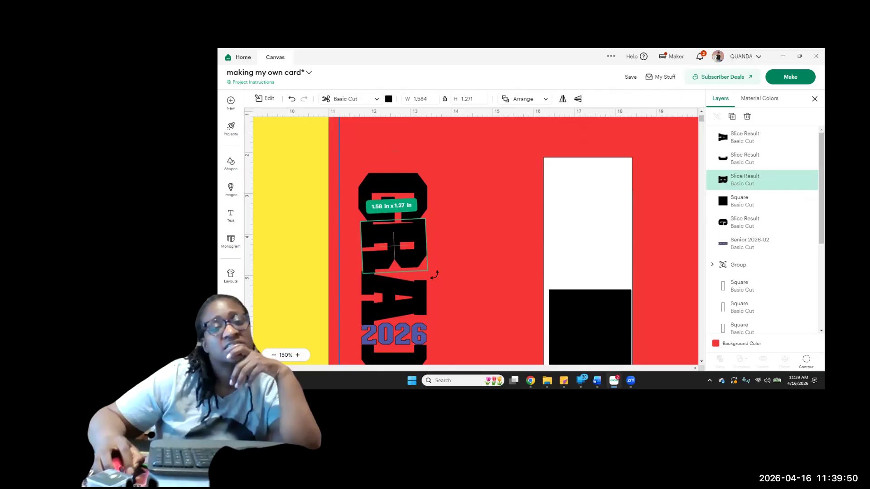
left_click(455, 245)
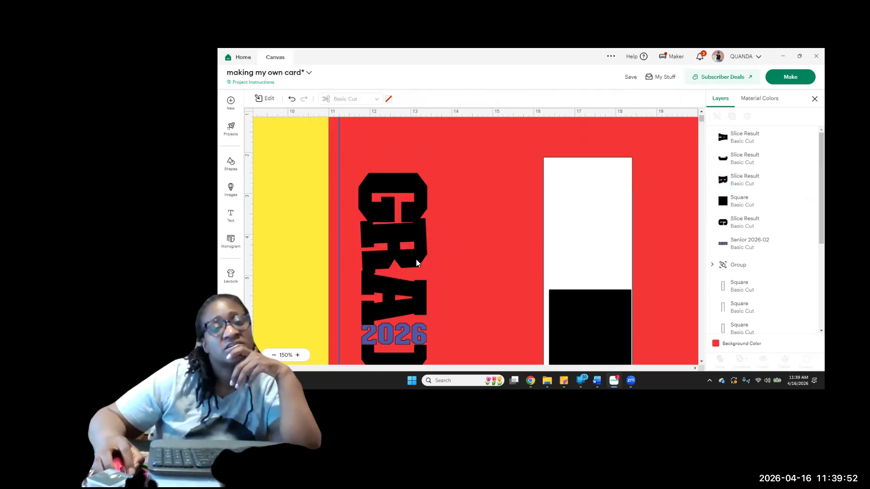
left_click(416, 259)
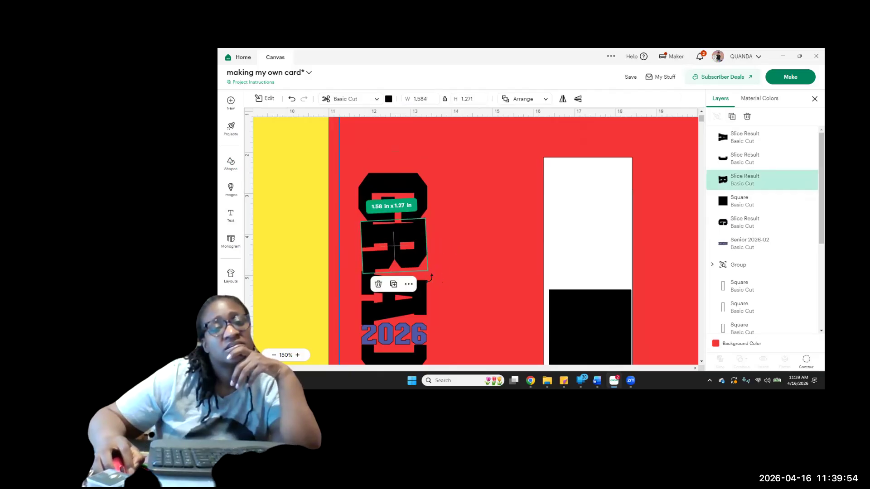
left_click_drag(430, 278, 431, 277)
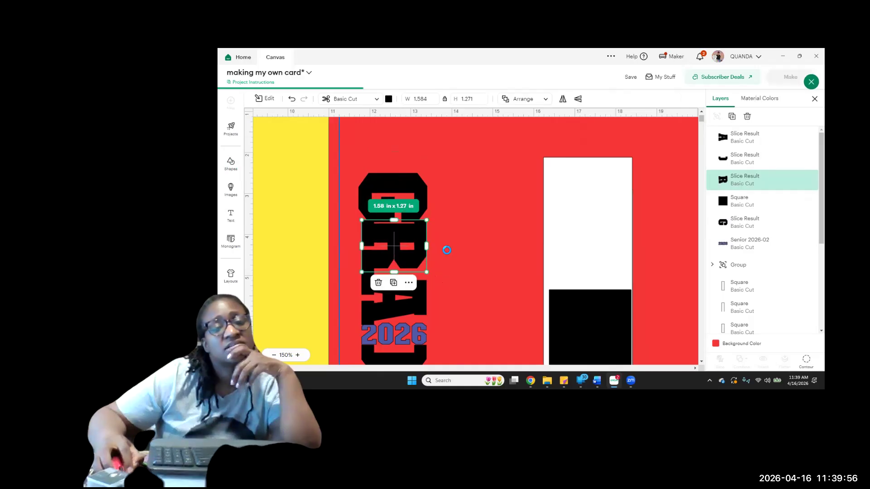
left_click(446, 248)
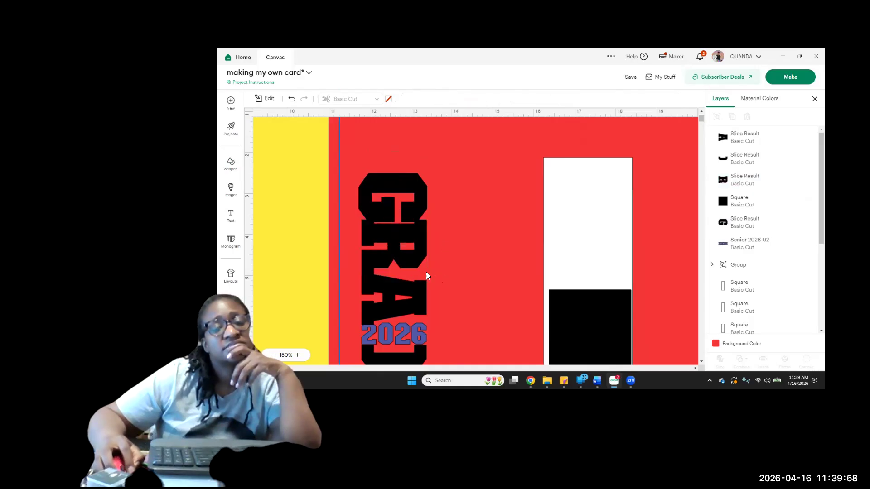
Move the letter D slightly down and shift the blue 2026 down a little below the A
scroll(440, 263, "down", 2)
scroll(442, 264, "down", 4)
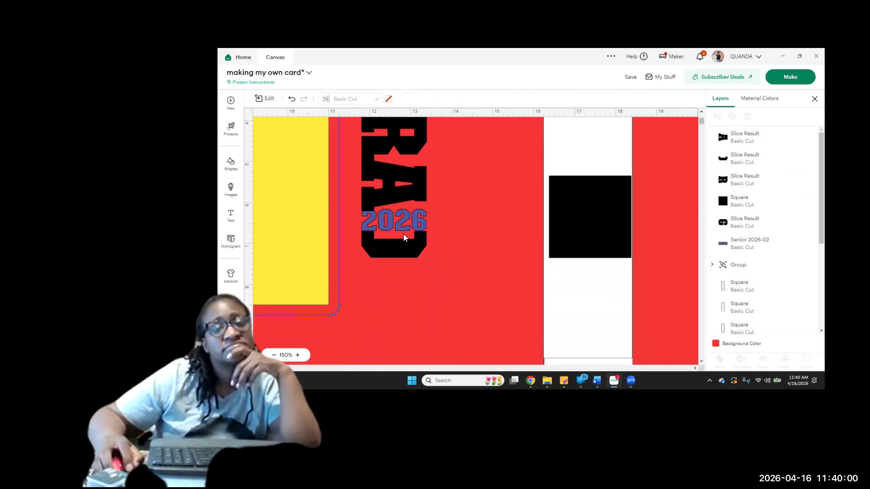
left_click(398, 257)
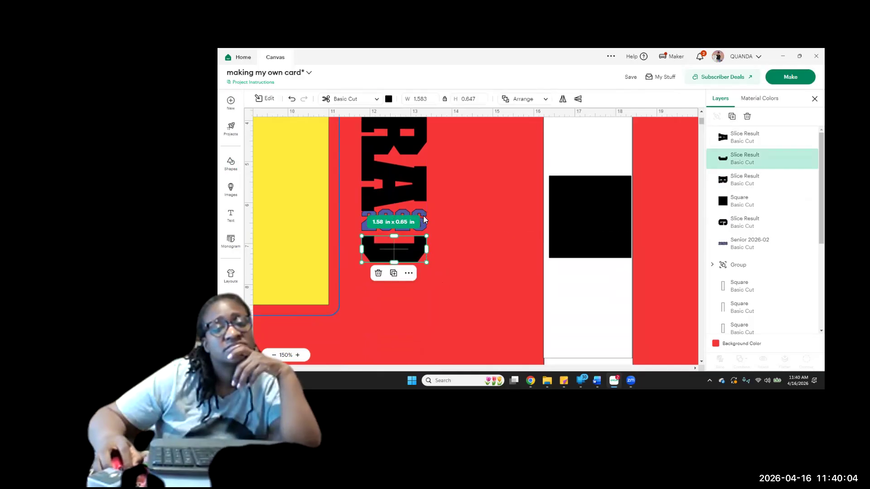
left_click(424, 215)
left_click_drag(424, 217, 423, 216)
left_click(447, 254)
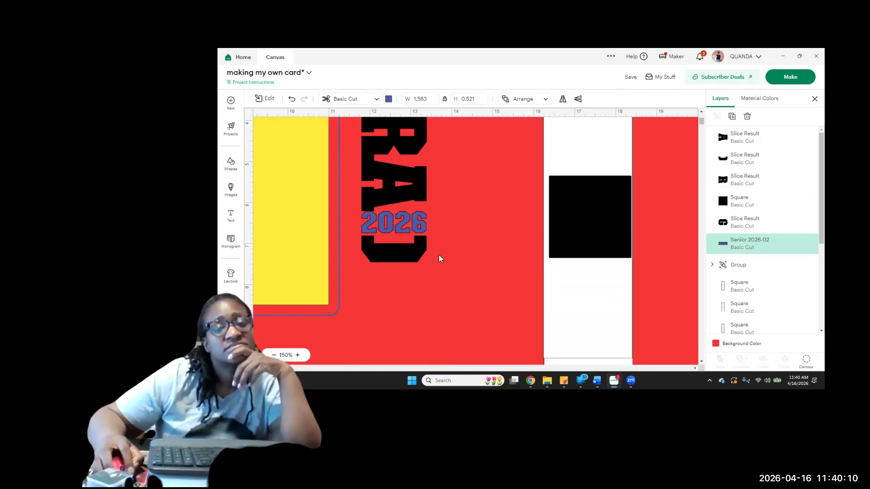
Nudge the letter D upward until it touches the lower edge of the blue 2026
left_click(404, 231)
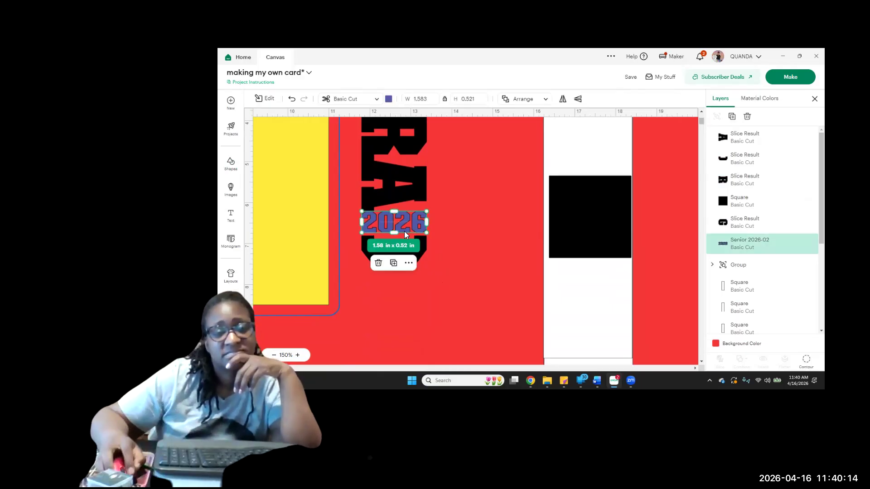
left_click(425, 249)
key("Up")
key("Up")
key("Up")
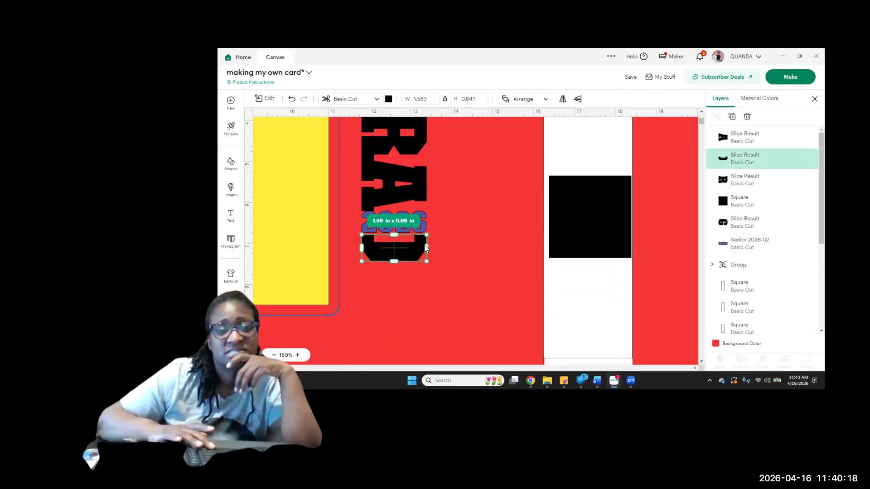
key("Up")
key("Up")
key("Up")
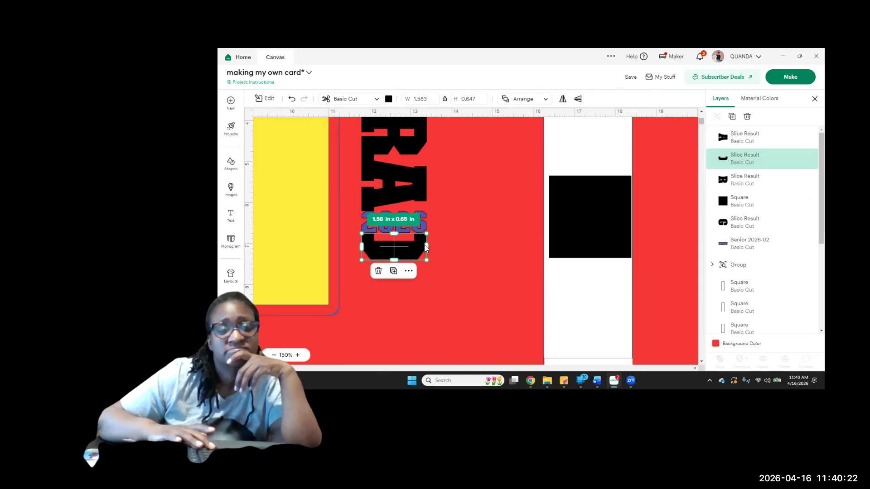
key("Up")
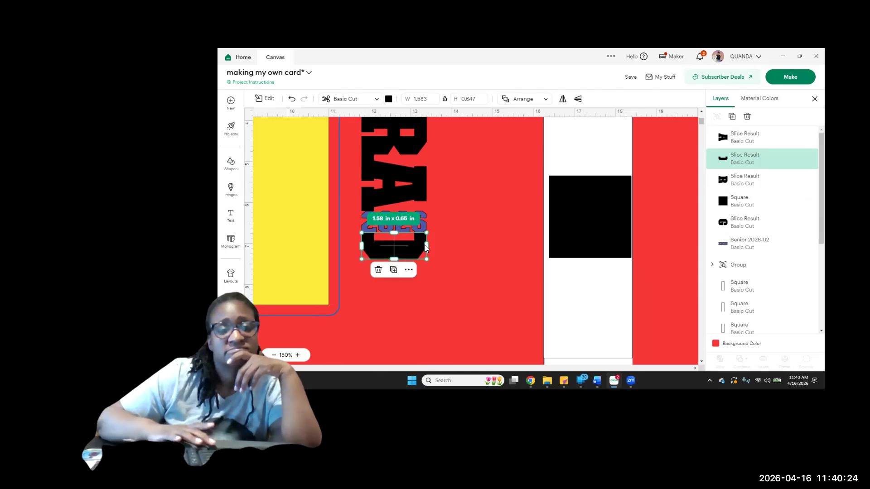
key("Up")
left_click(456, 227)
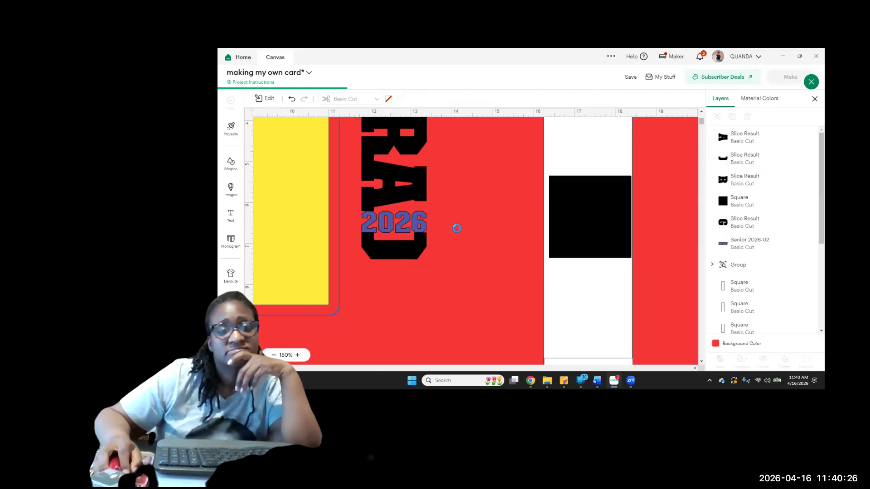
Check the spacing of the GRAD and 2026 stack and nudge the letters R and A slightly upward
scroll(472, 248, "up", 5)
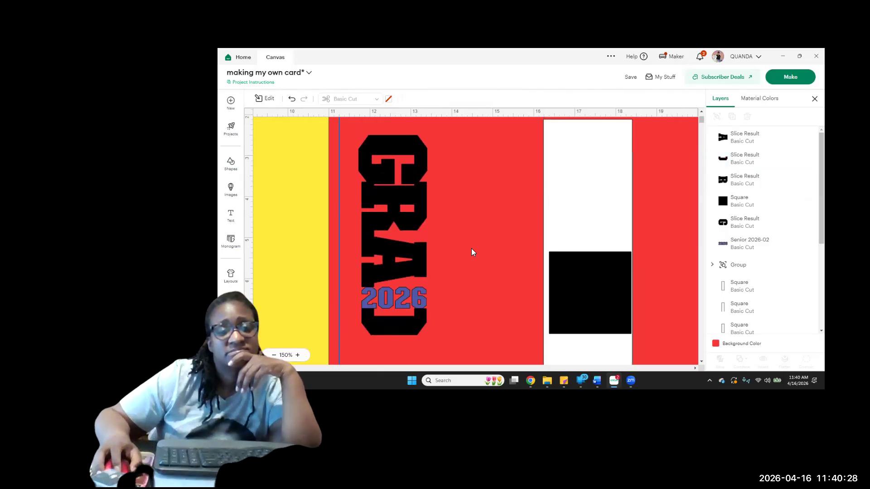
scroll(472, 249, "down", 3)
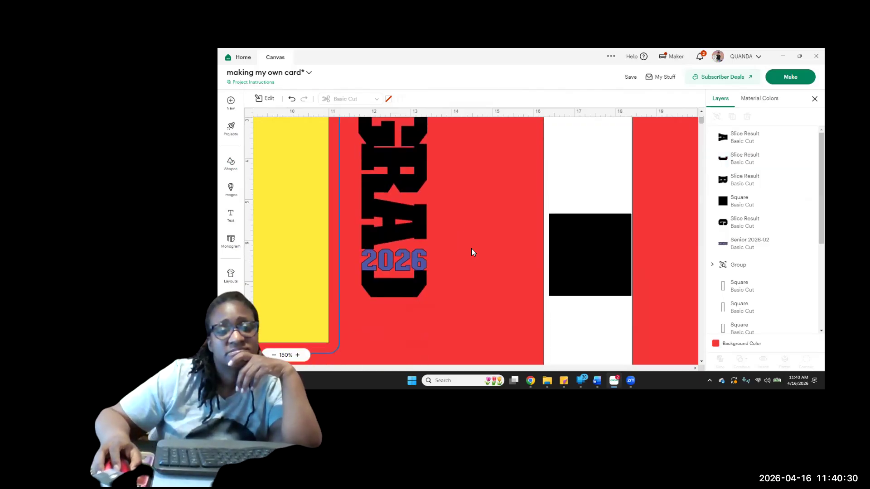
left_click(373, 194)
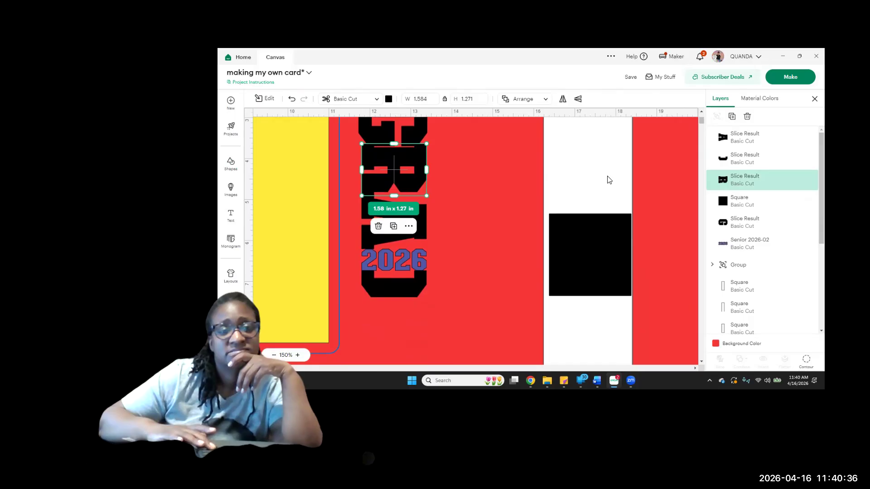
left_click(496, 178)
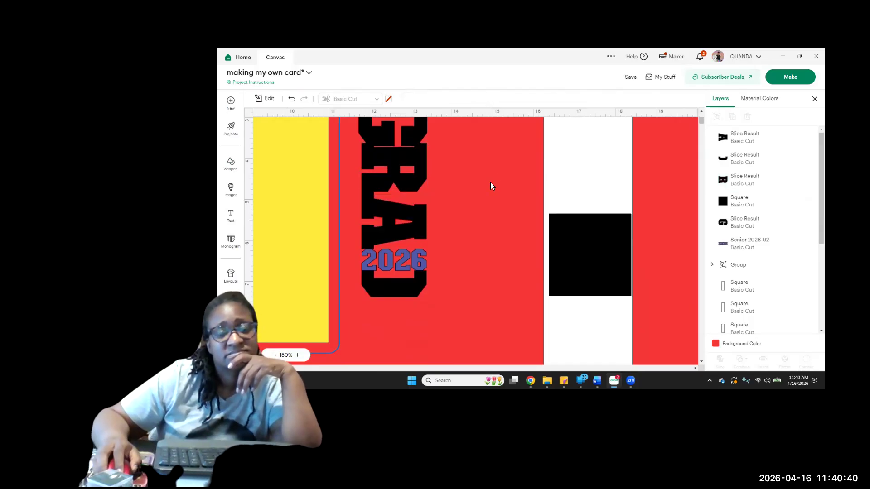
scroll(490, 183, "down", 1)
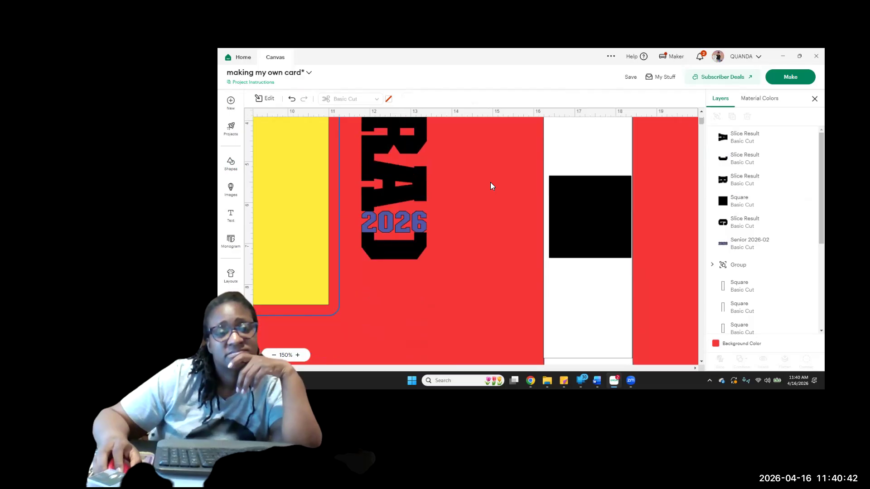
scroll(491, 183, "down", 1)
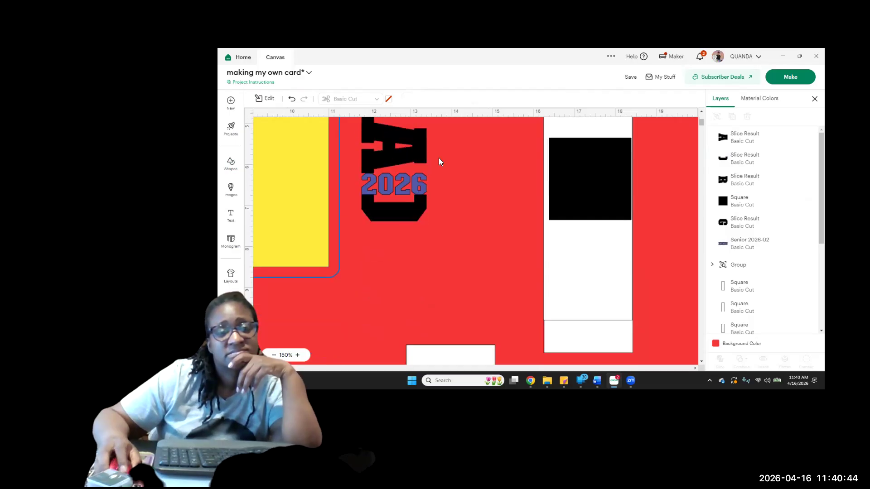
left_click(396, 155)
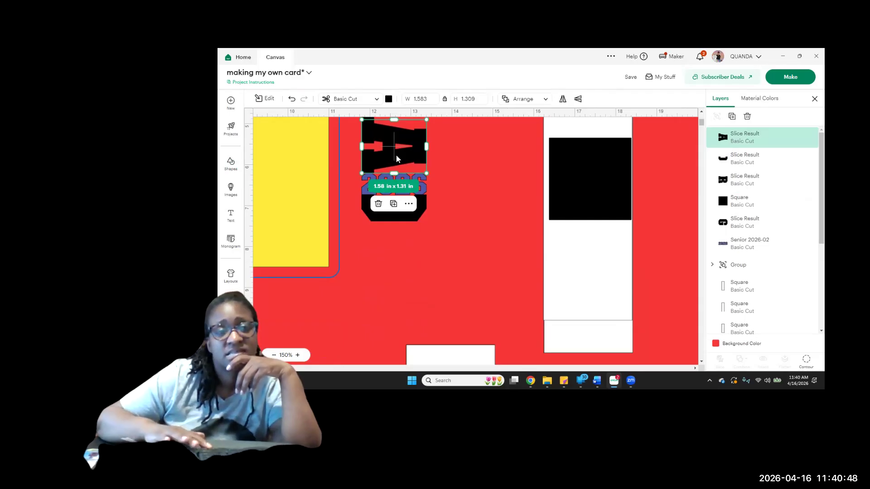
left_click(445, 166)
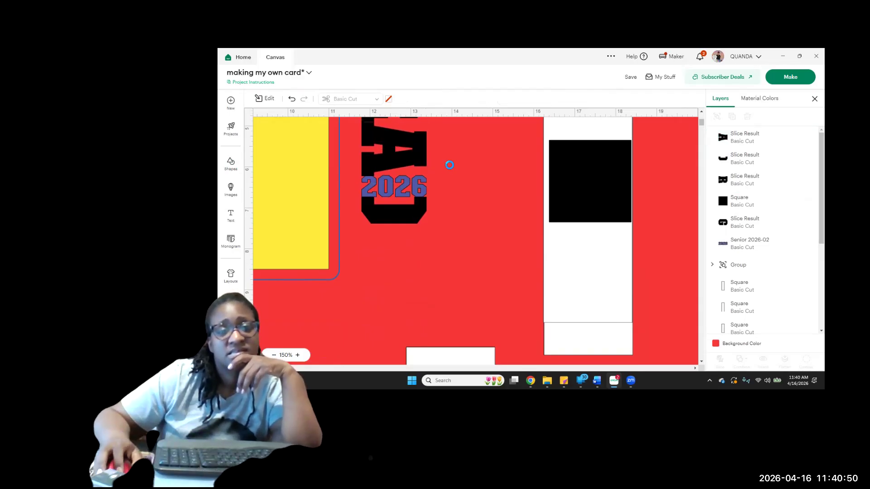
scroll(449, 165, "up", 3)
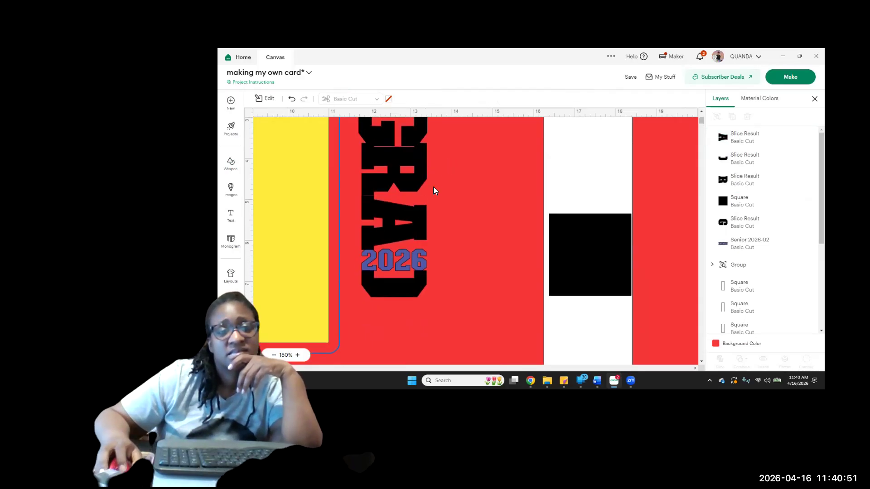
left_click(405, 230)
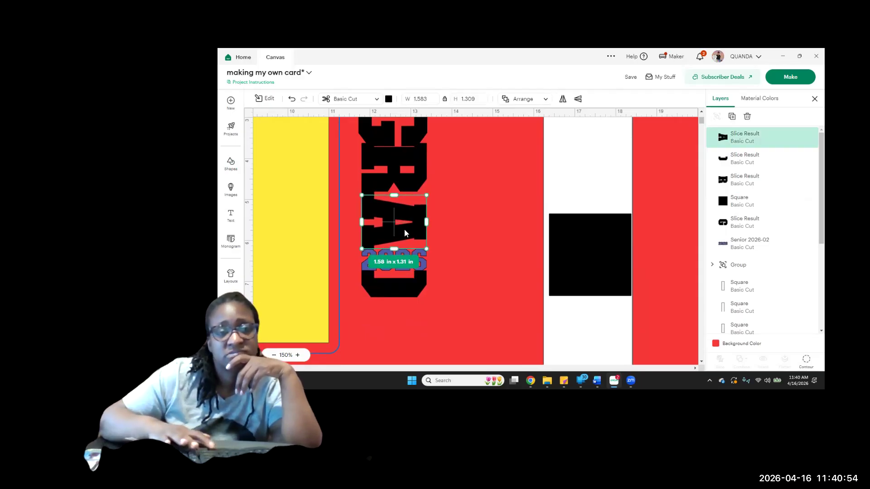
left_click(450, 229)
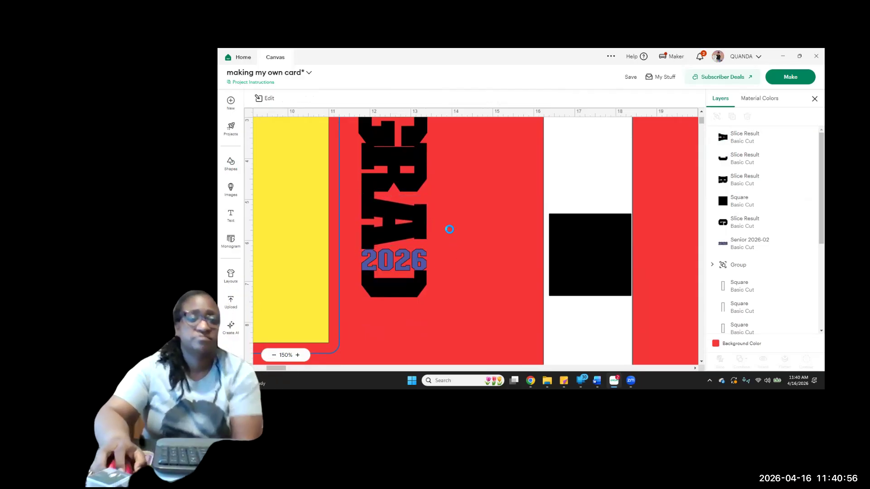
Enlarge the blue 2026 to about 1.67 x 0.55 in and align its left edge with the letters A and D
left_click(298, 356)
left_click(297, 355)
left_click(298, 356)
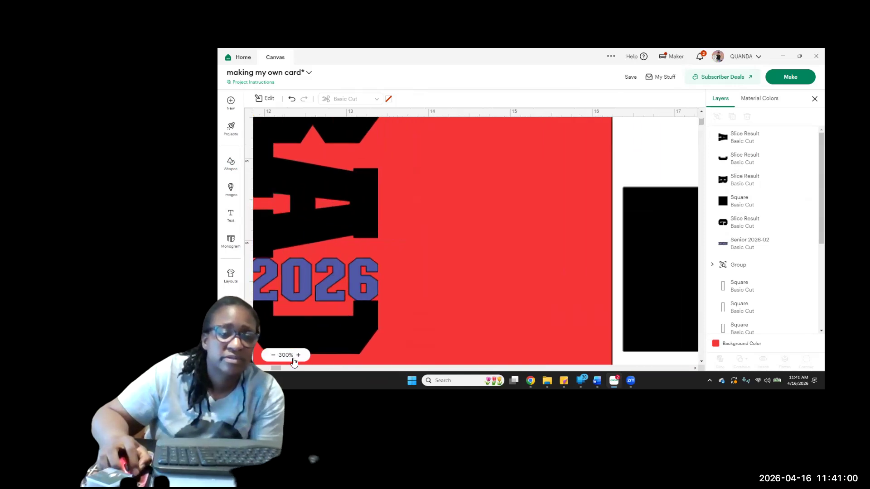
left_click_drag(277, 370, 264, 369)
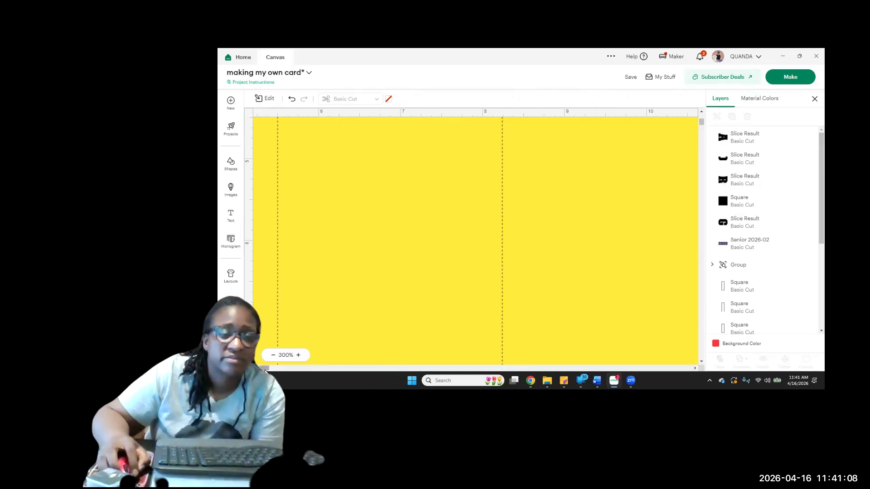
left_click_drag(270, 372, 277, 377)
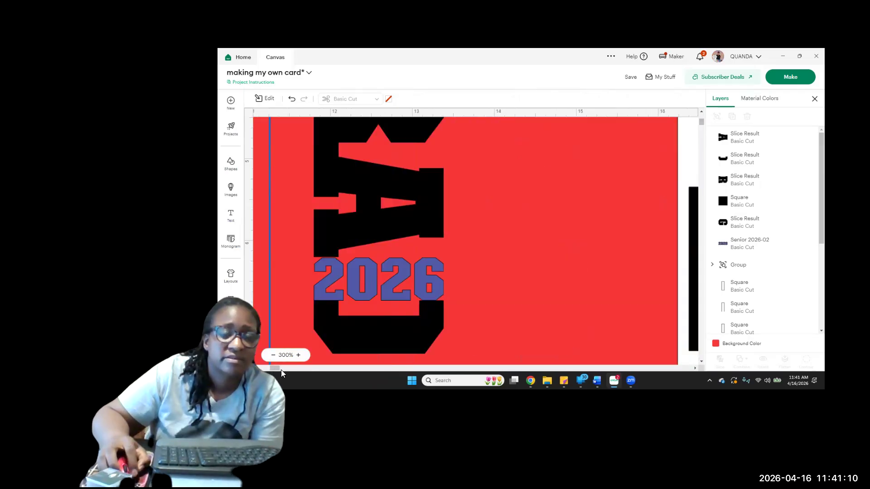
left_click(360, 291)
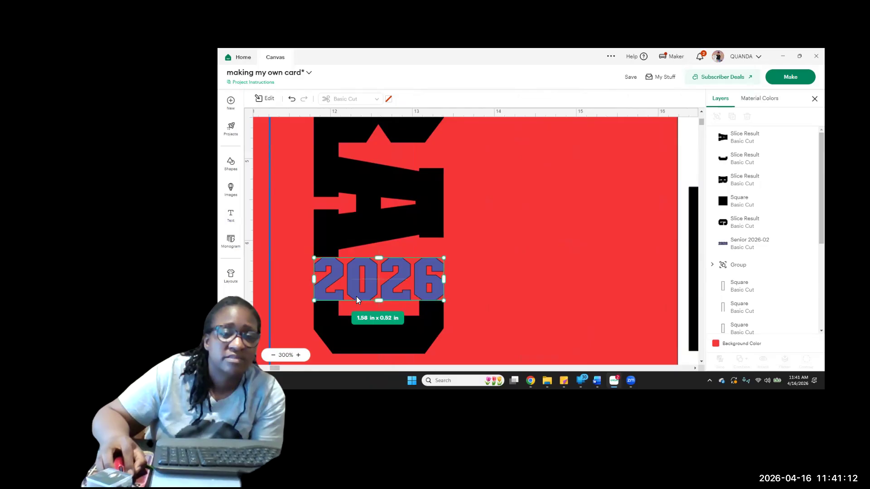
left_click_drag(312, 257, 307, 255)
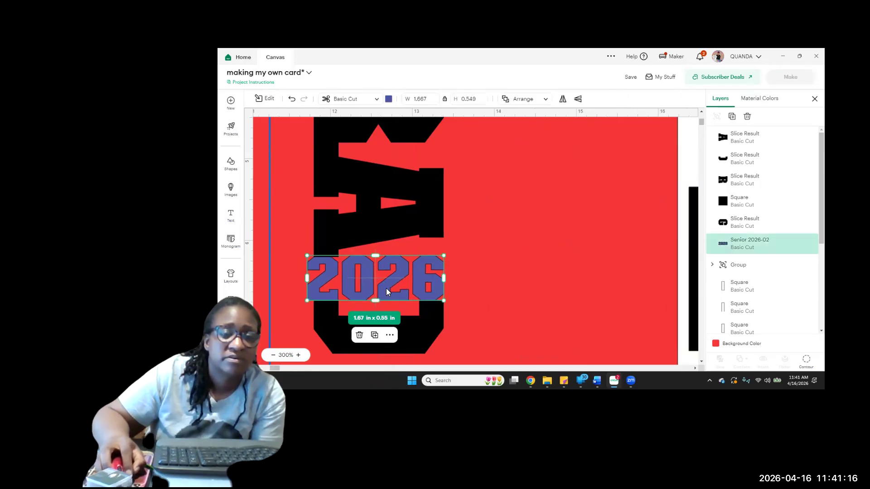
left_click_drag(386, 288, 393, 291)
left_click(497, 307)
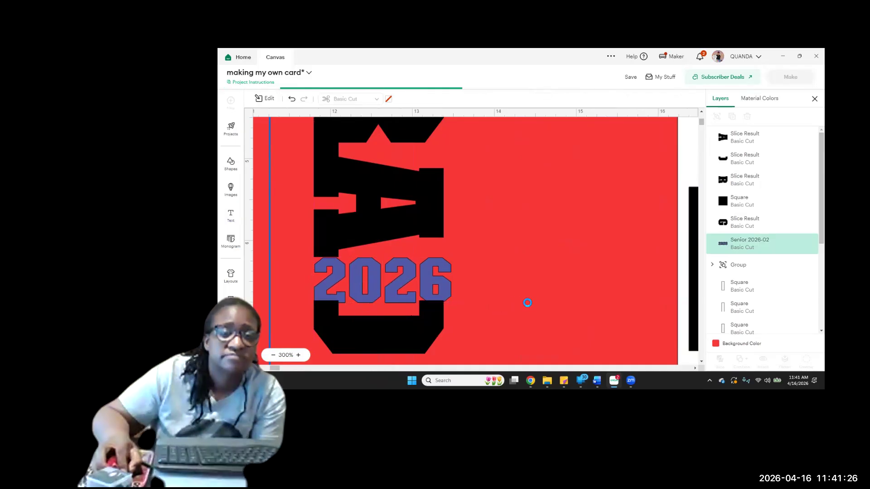
left_click(343, 290)
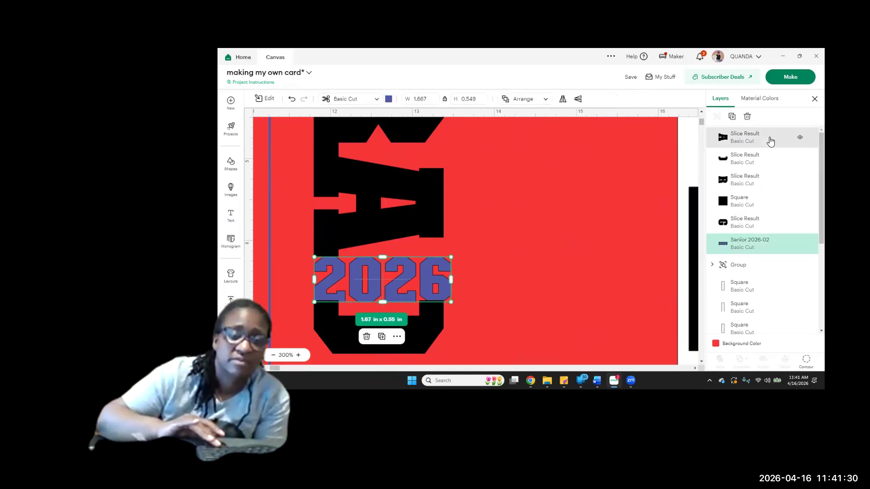
Nudge the blue 2026 slightly left and up so it sits tightly between the letters A and D
key("Left")
key("Left")
key("Left")
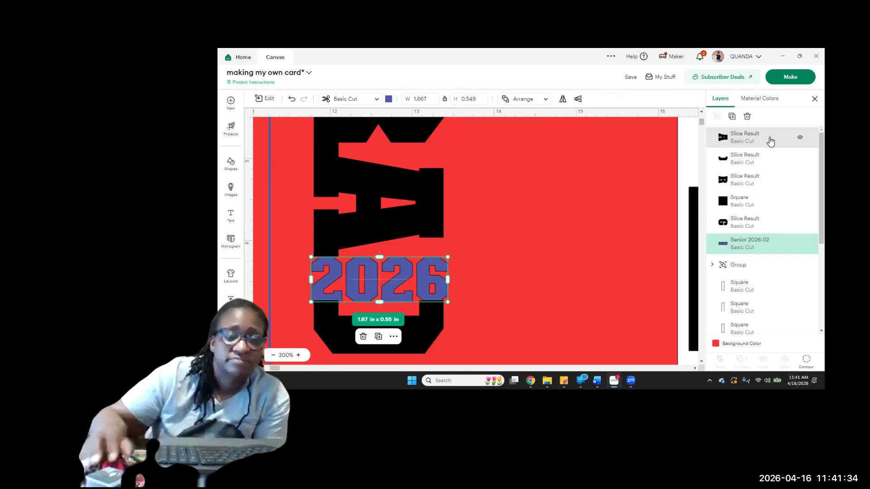
key("Up")
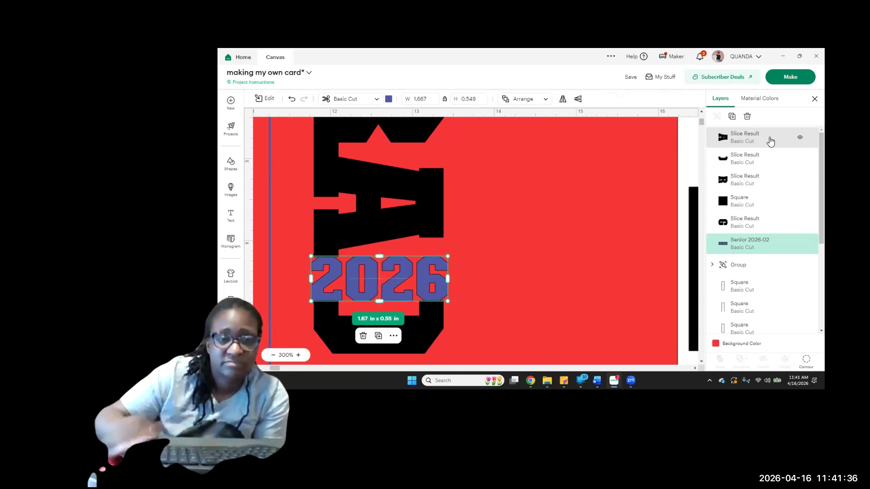
left_click(584, 228)
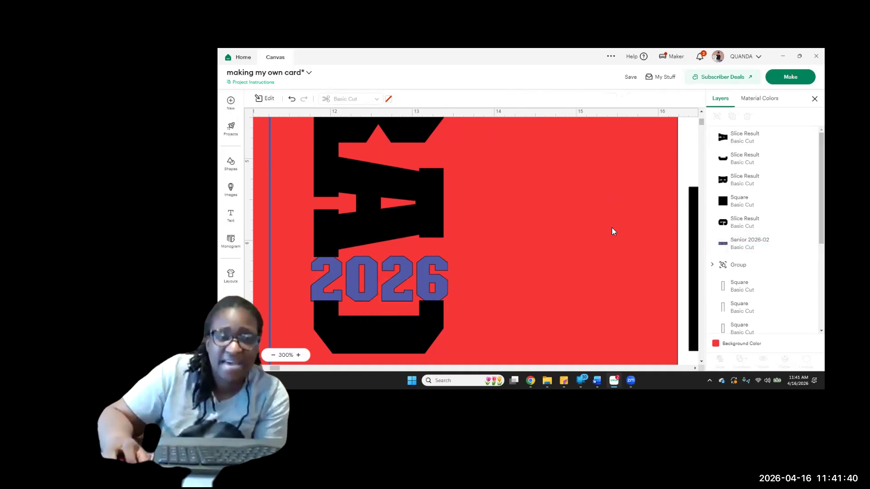
Move the 2 x 2 in black square off the tall white panel to the red area above and beside it
scroll(559, 211, "up", 4)
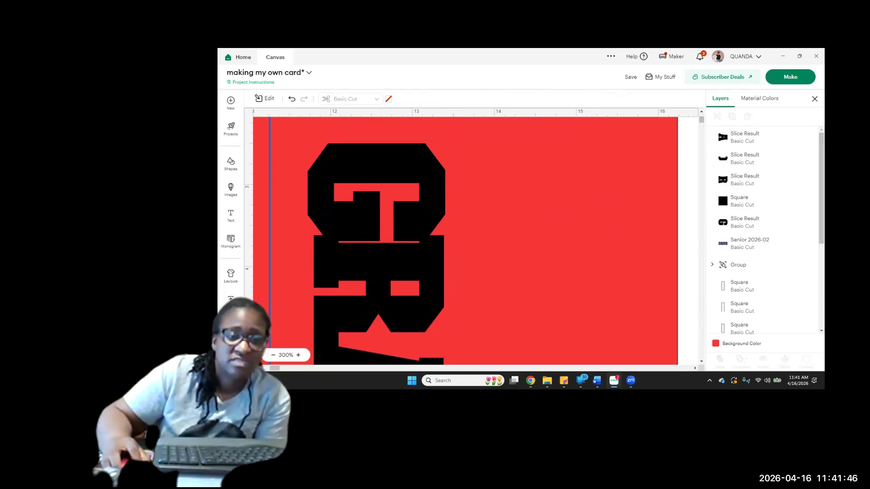
scroll(473, 240, "left", 1)
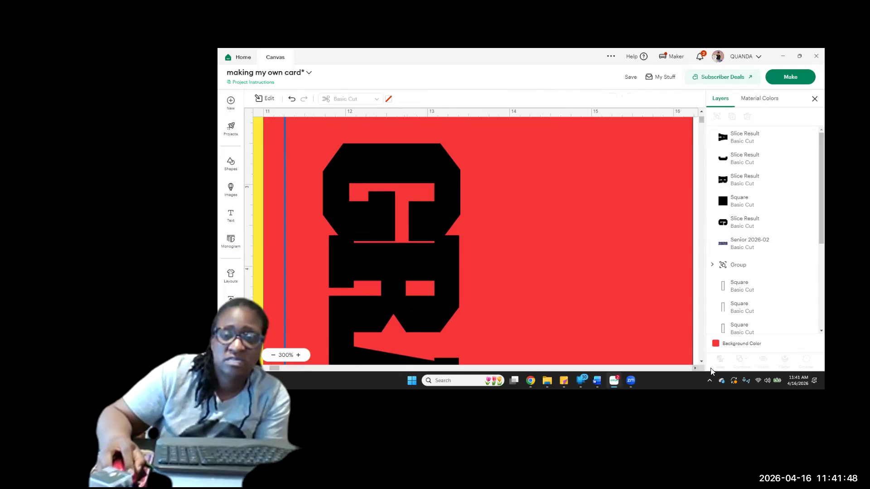
scroll(702, 362, "down", 4)
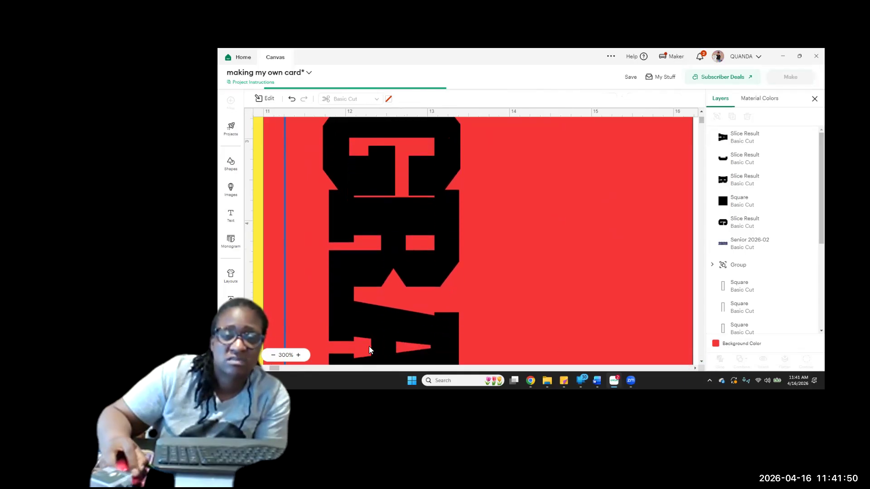
left_click(281, 357)
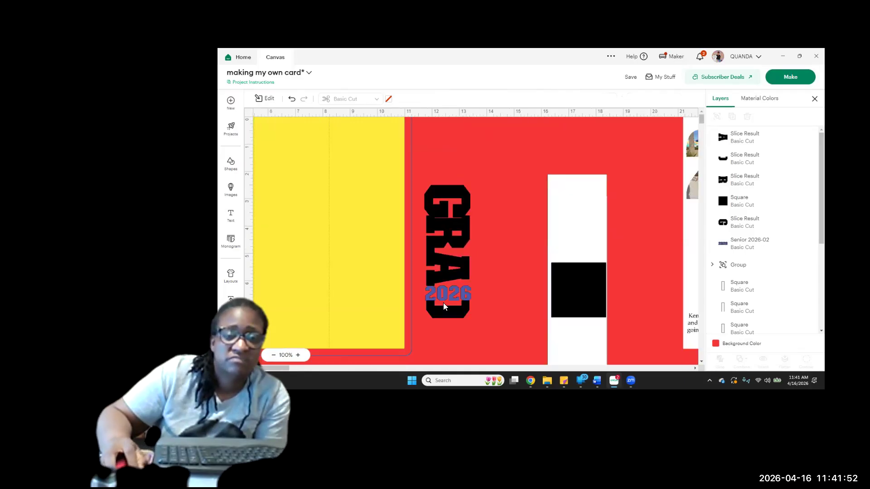
left_click(585, 293)
left_click_drag(583, 294, 512, 166)
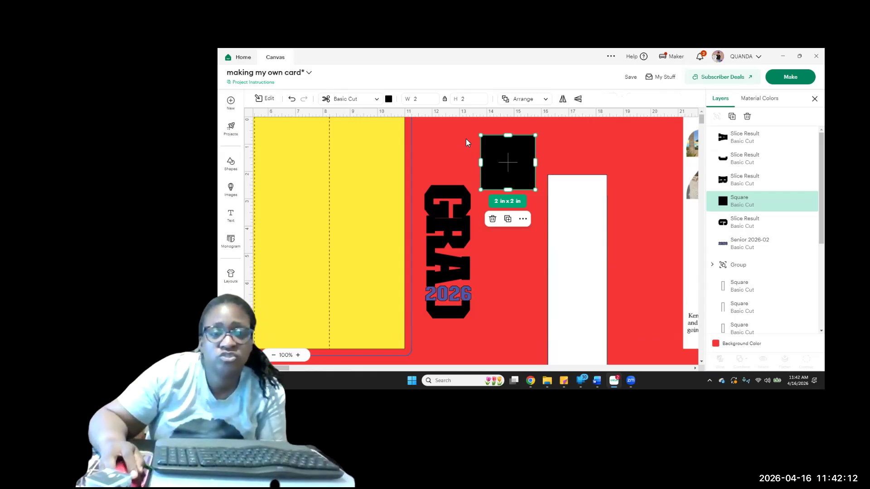
Select all the GRAD letters together with the blue 2026 and align them left
left_click_drag(442, 157, 450, 345)
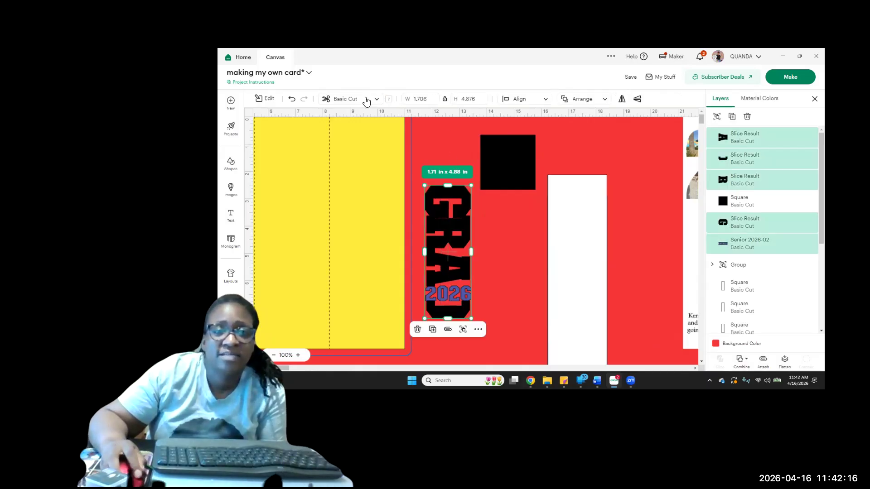
left_click(540, 104)
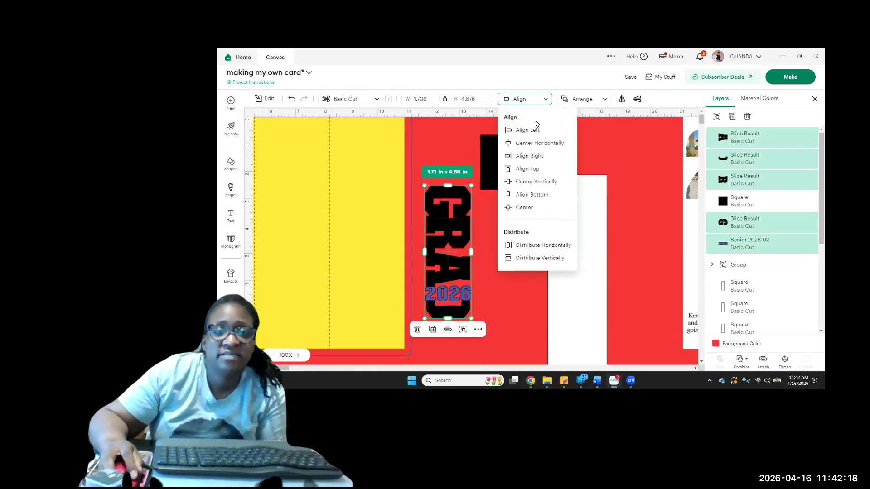
left_click(536, 131)
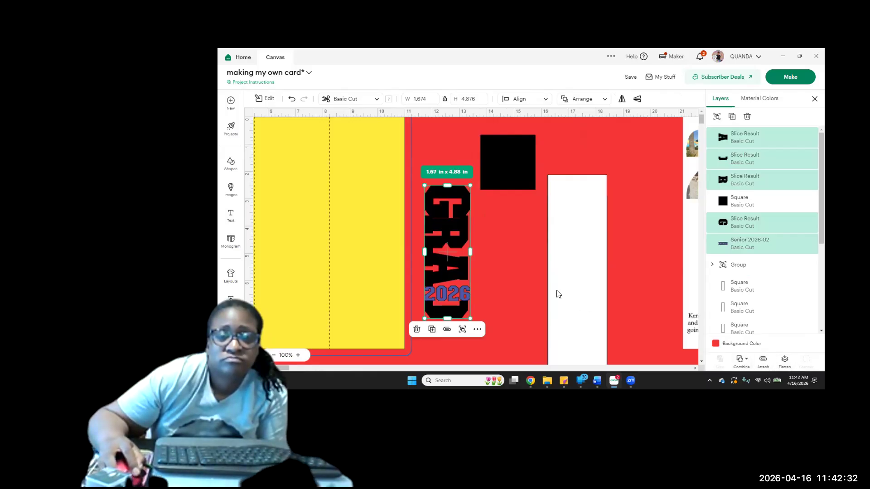
left_click(533, 271)
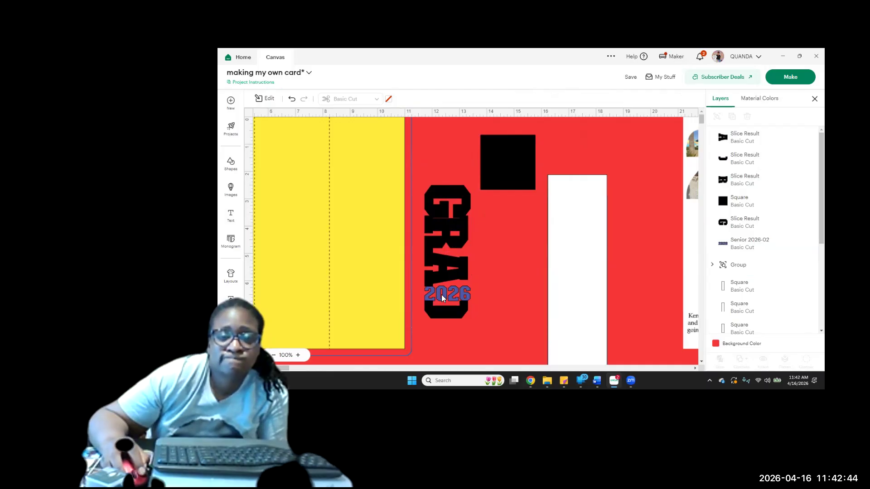
Group the GRAD letters with the 2026 and move the group onto the upper part of the tall white panel, centred across its width
left_click_drag(430, 154, 458, 326)
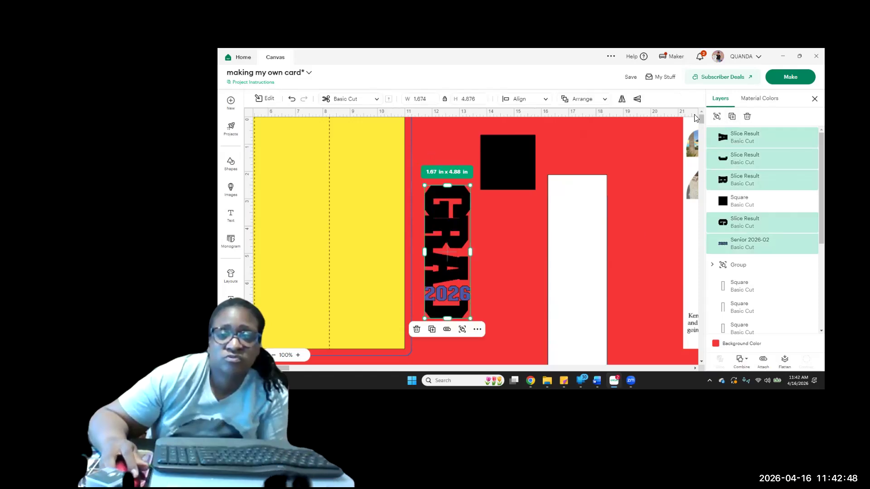
left_click(717, 117)
left_click(457, 243)
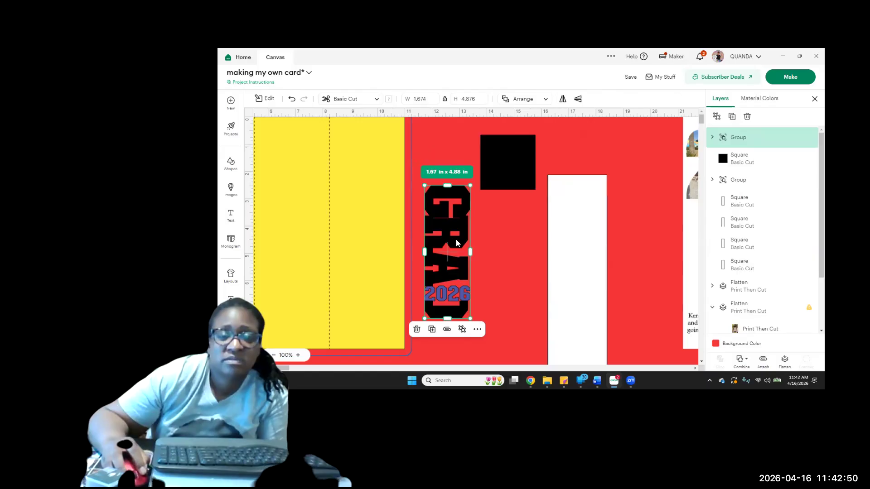
left_click_drag(455, 243, 580, 274)
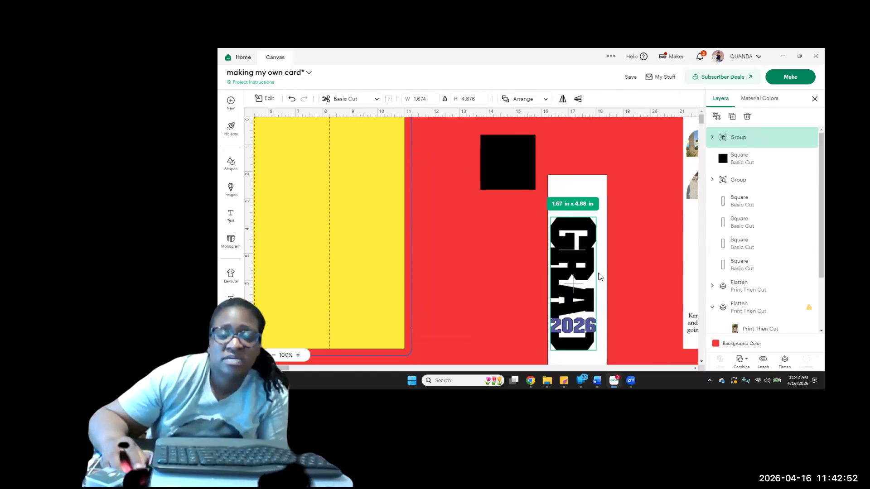
scroll(620, 272, "down", 1)
scroll(620, 276, "down", 3)
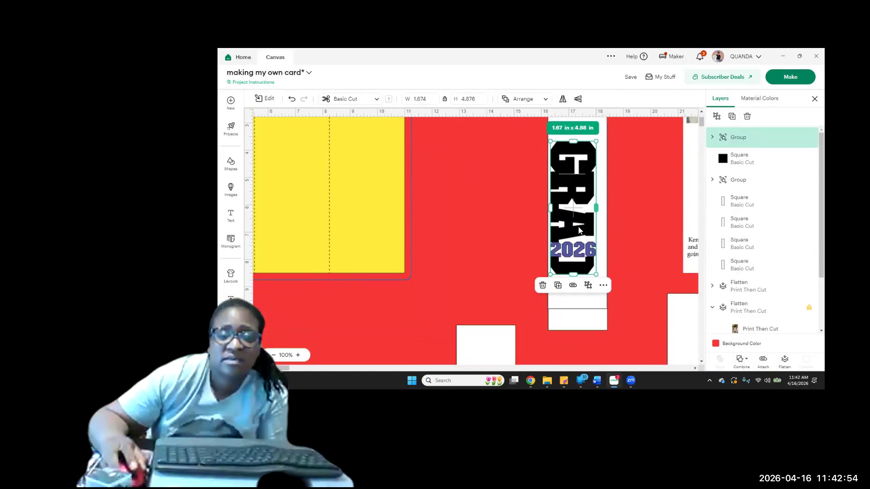
left_click_drag(579, 231, 583, 205)
scroll(593, 225, "up", 2)
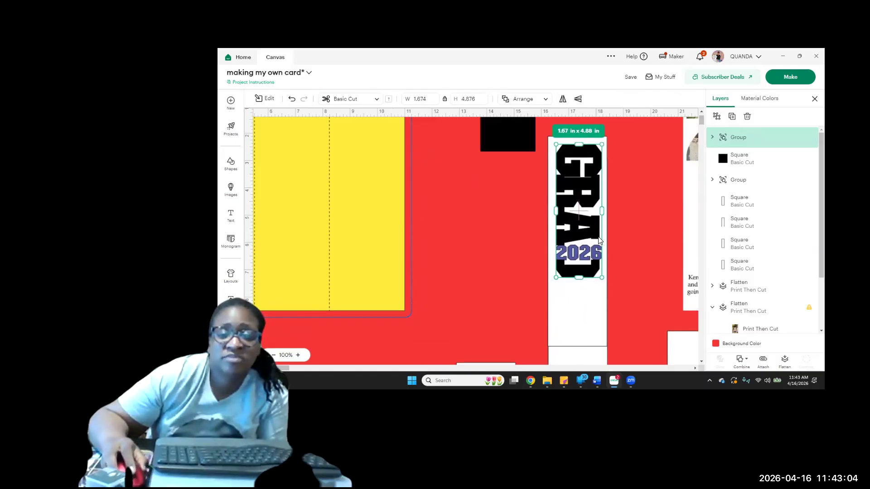
Insert a solid black graduation cap with a hanging tassel from the grad images and shrink it to about 2.9 x 1.96 in
scroll(602, 246, "down", 3)
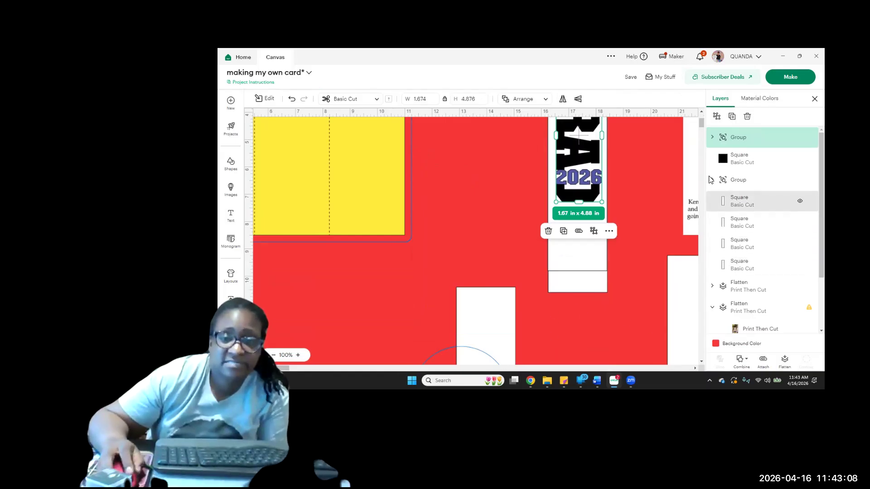
left_click_drag(701, 126, 701, 127)
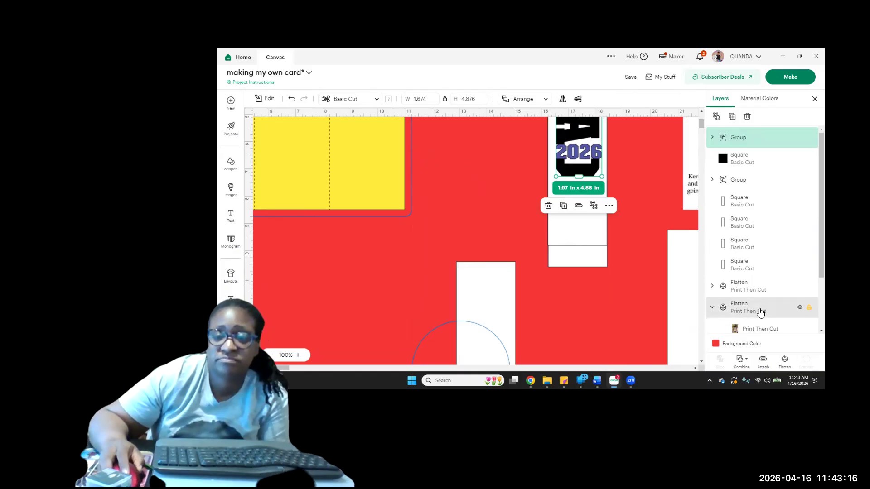
scroll(761, 312, "down", 3)
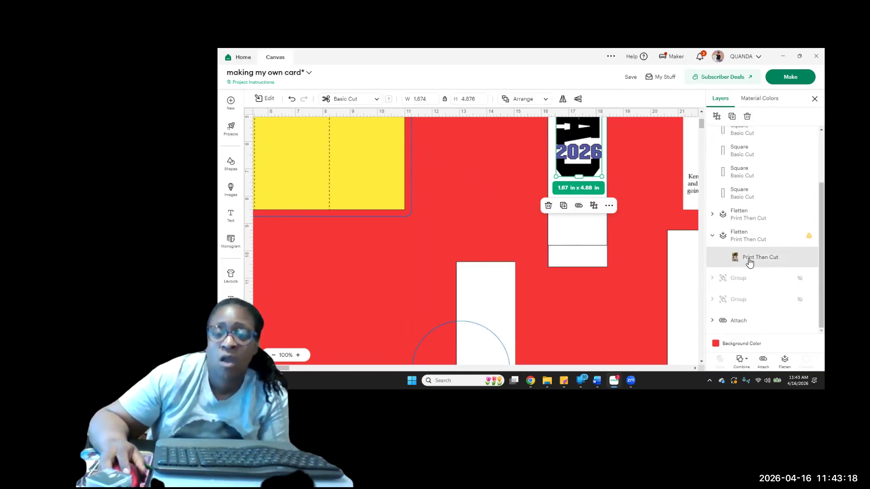
scroll(634, 246, "up", 3)
scroll(635, 247, "down", 5)
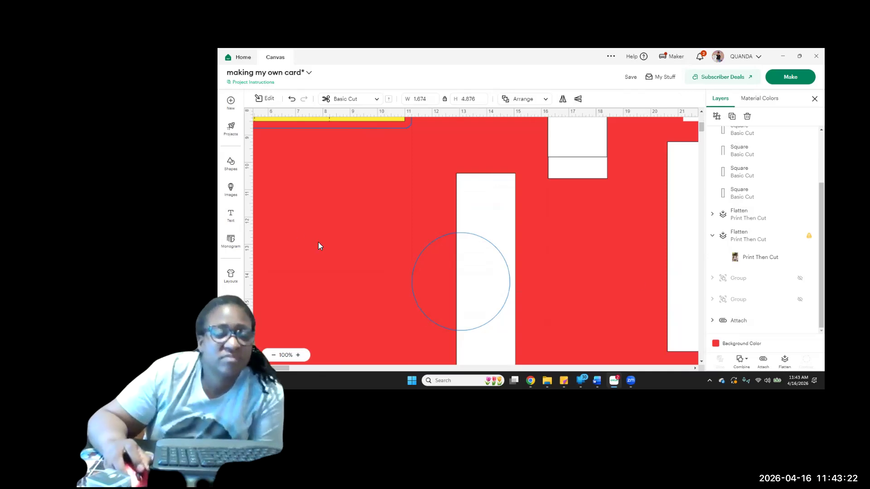
left_click(231, 191)
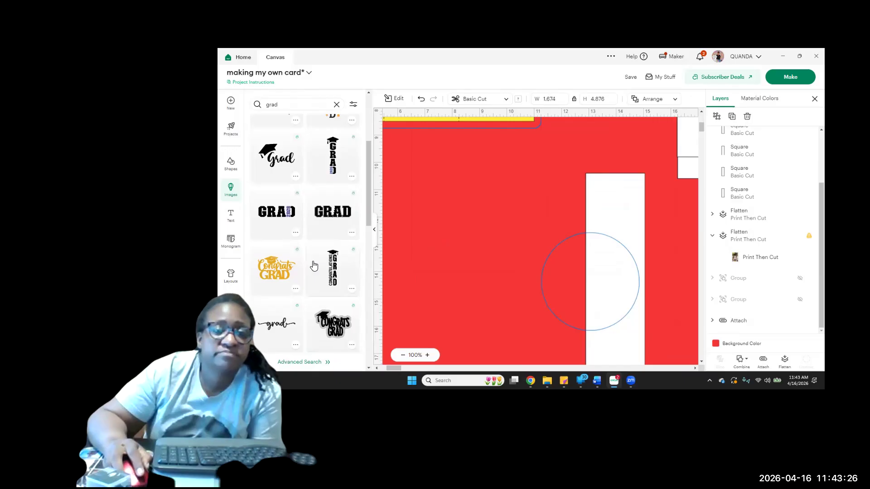
scroll(314, 266, "down", 2)
scroll(314, 265, "down", 2)
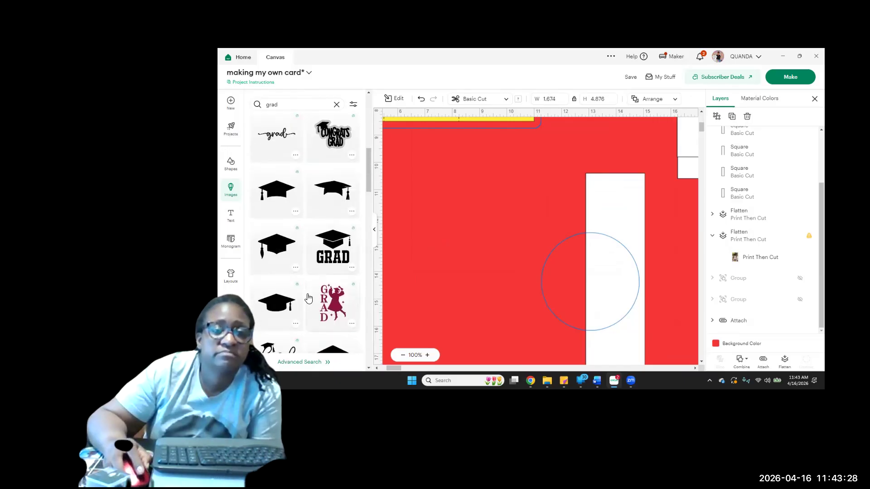
left_click(269, 261)
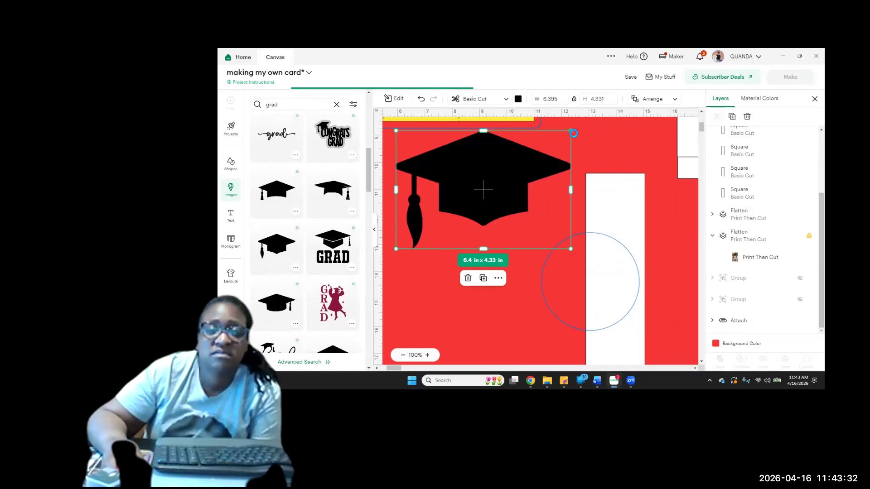
left_click_drag(571, 131, 490, 238)
scroll(450, 157, "down", 2)
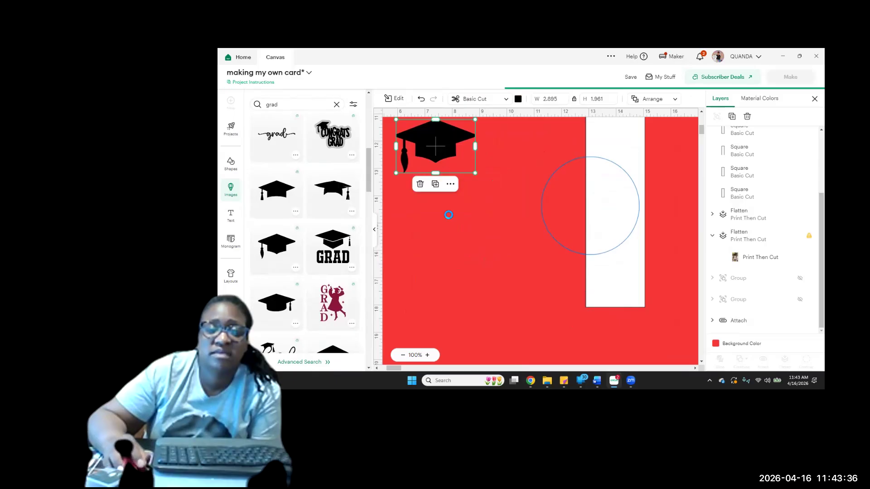
Move the graduation cap onto the lower end of the tall white panel, beneath the GRAD 2026 group
left_click_drag(436, 150, 615, 273)
scroll(615, 273, "up", 2)
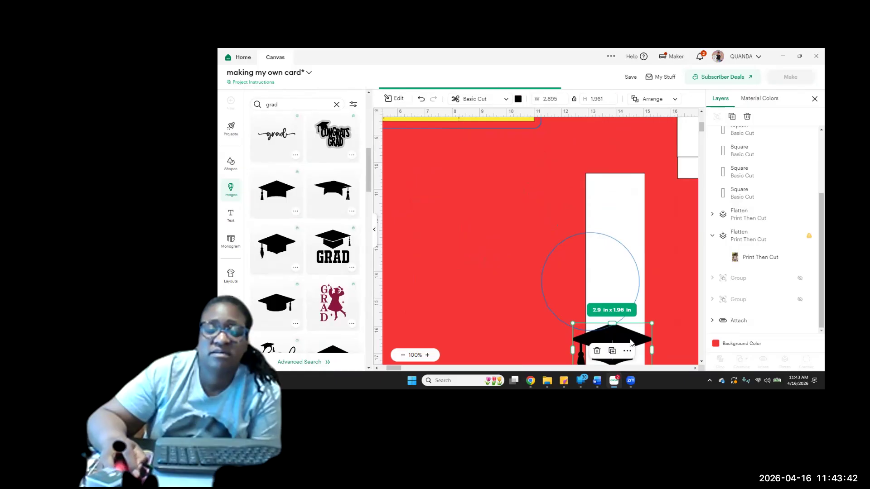
left_click_drag(630, 343, 562, 145)
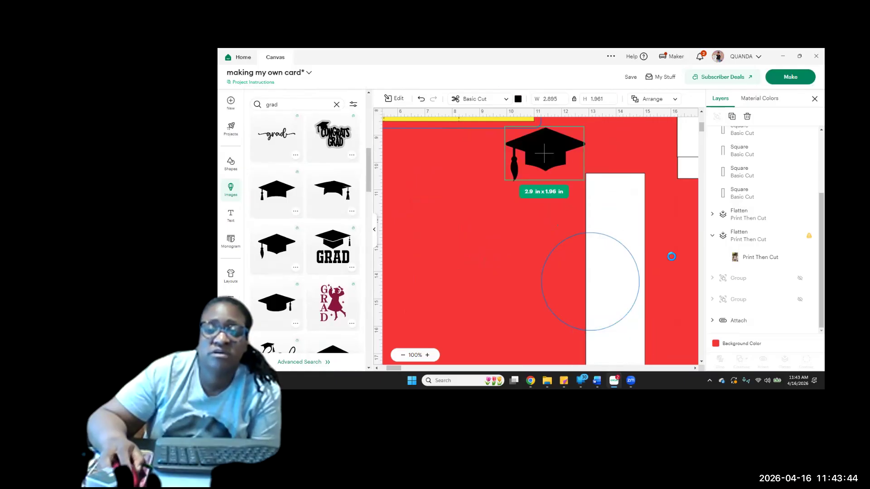
scroll(670, 257, "up", 3)
scroll(607, 304, "up", 1)
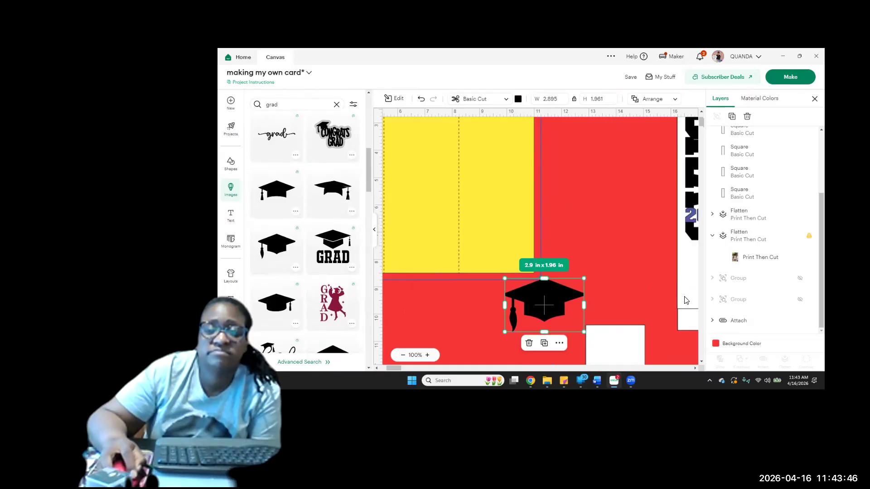
left_click_drag(544, 332, 661, 333)
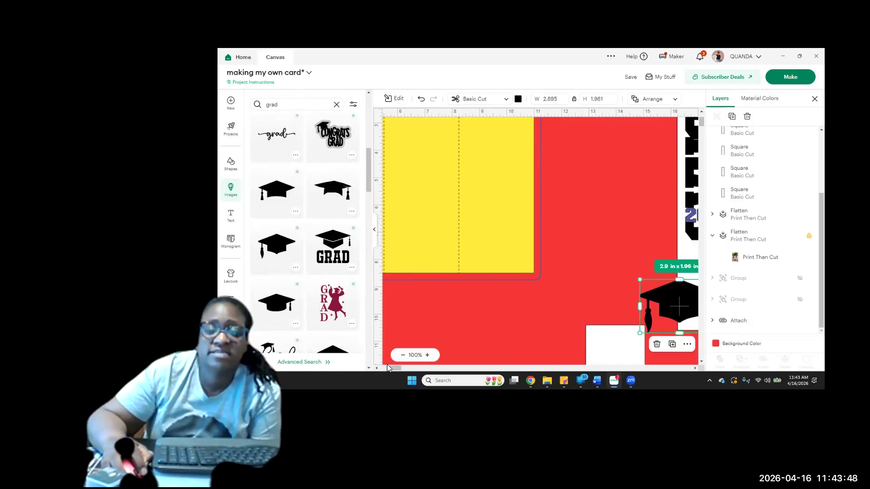
left_click_drag(398, 368, 406, 369)
left_click(513, 312)
left_click_drag(539, 312, 567, 308)
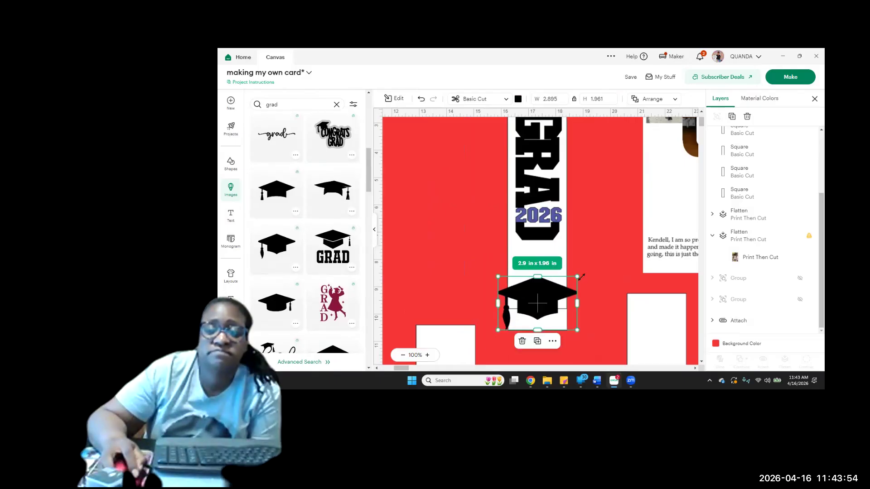
Shrink the graduation cap to about 2.15 x 1.45 in to fit the white panel's width and recolor it dark blue
left_click_drag(576, 276, 536, 271)
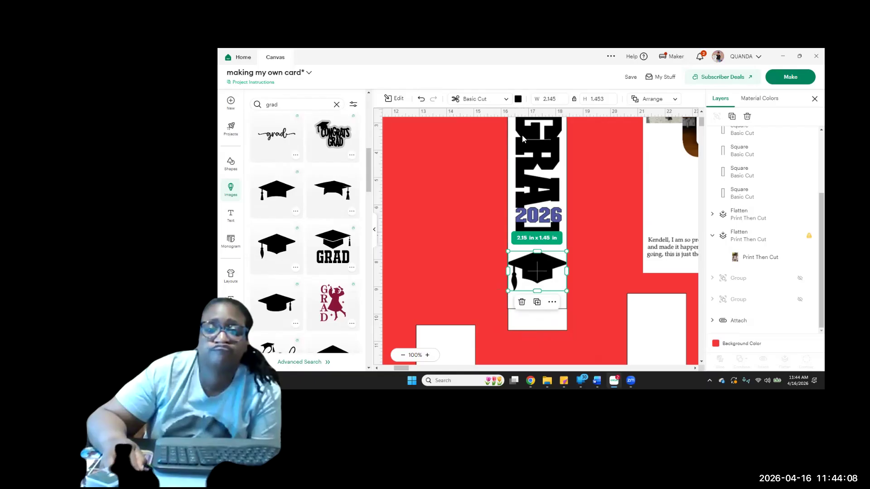
left_click(518, 99)
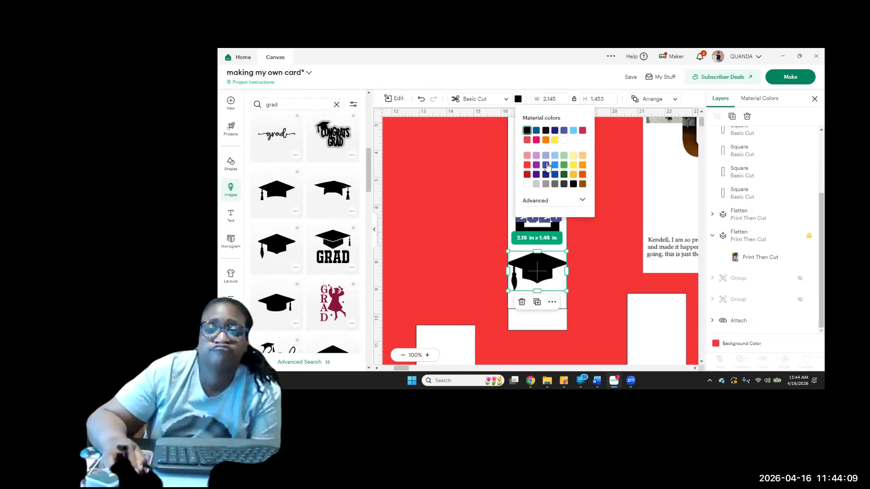
left_click(555, 131)
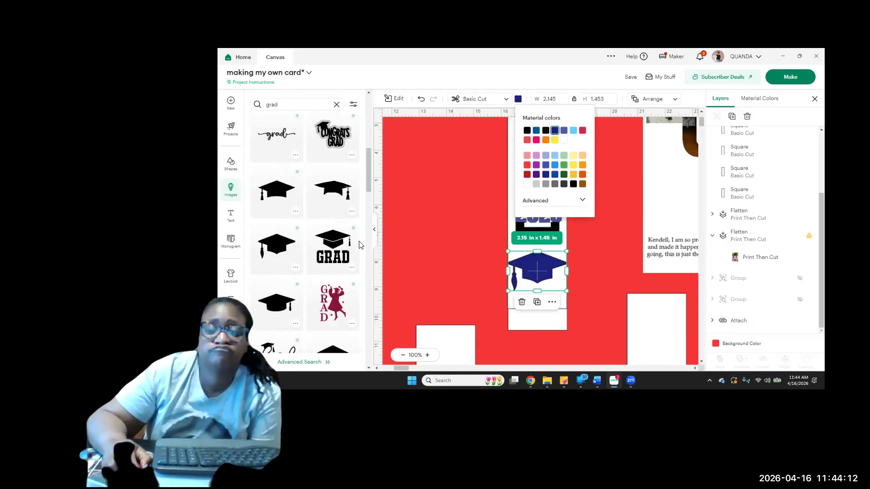
Browse further through the grad images and replace the image search term with diploma
scroll(359, 245, "down", 2)
scroll(360, 245, "down", 4)
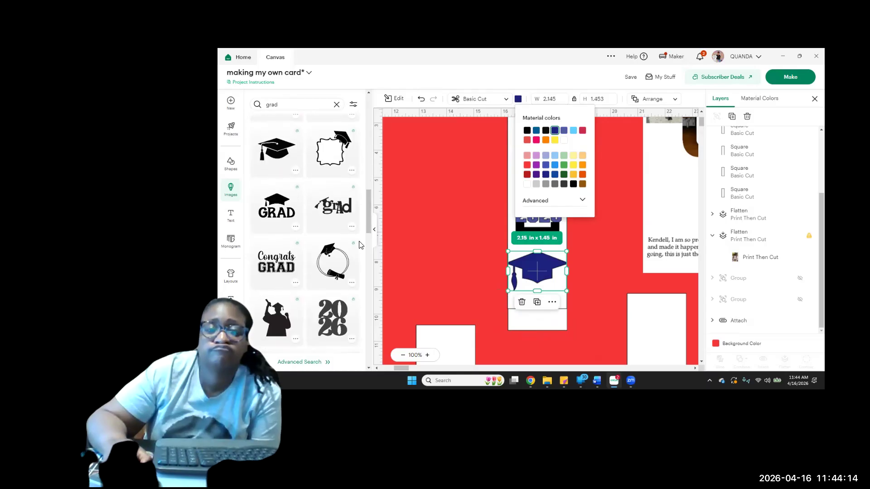
scroll(359, 241, "down", 4)
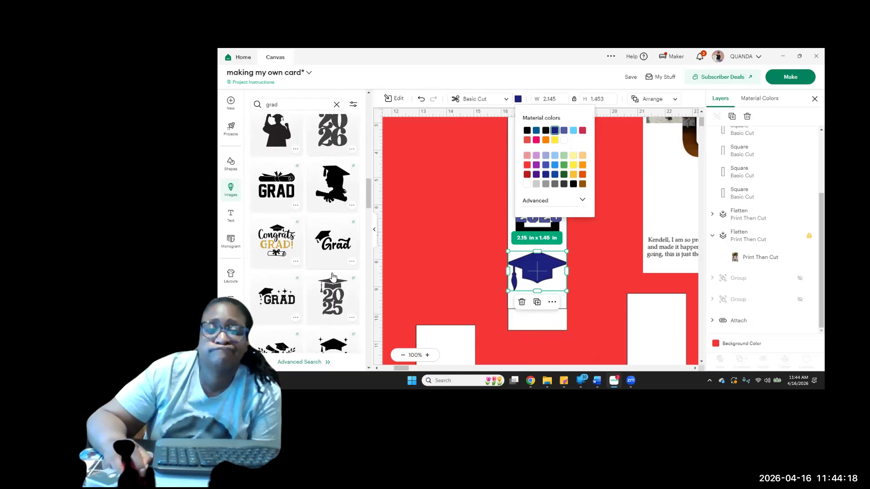
scroll(333, 275, "down", 4)
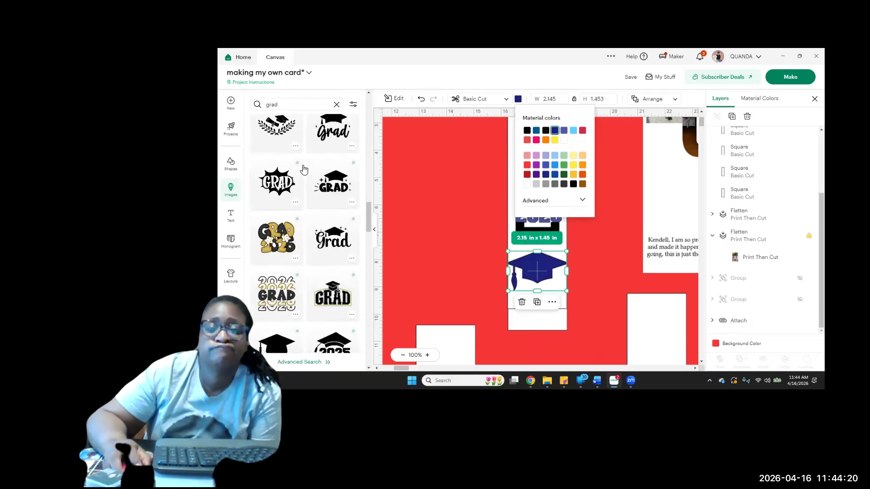
scroll(300, 171, "down", 3)
left_click(285, 102)
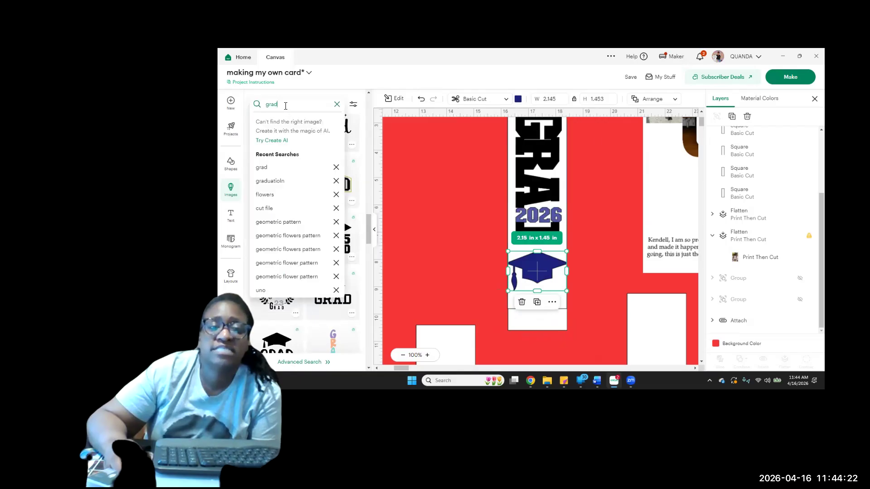
key("BackSpace")
key("BackSpace")
key("BackSpace")
key("BackSpace")
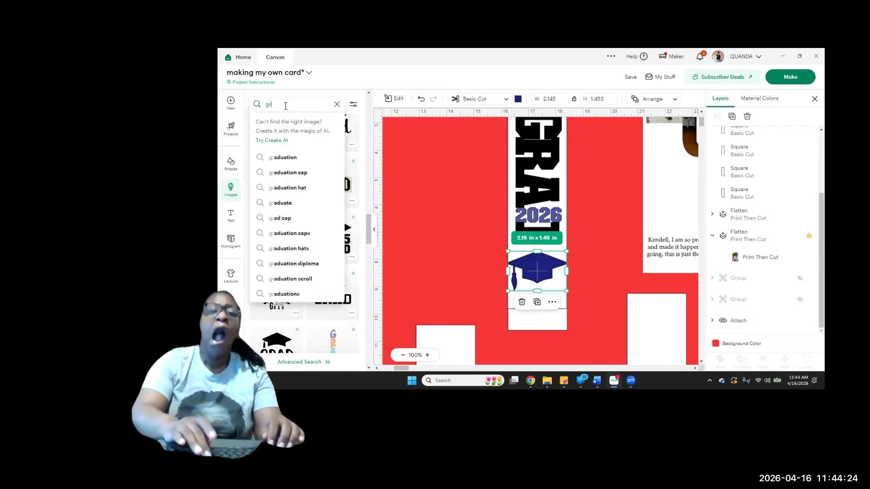
type("diplom")
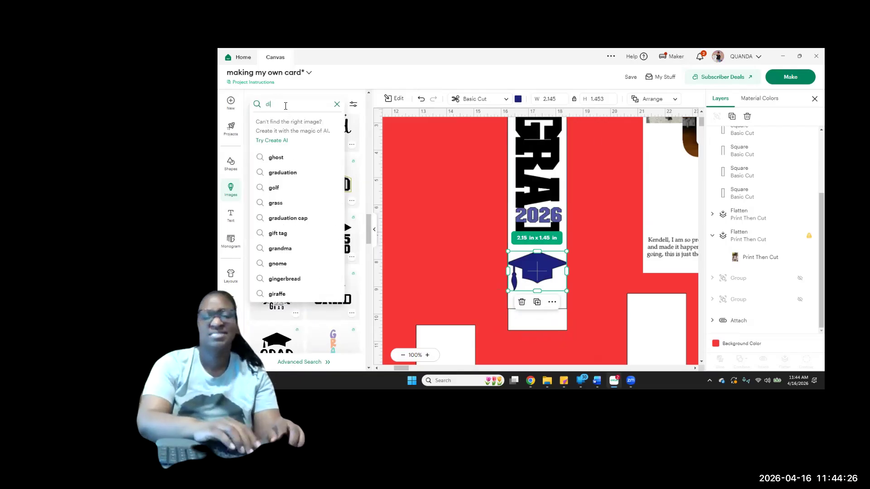
type("a")
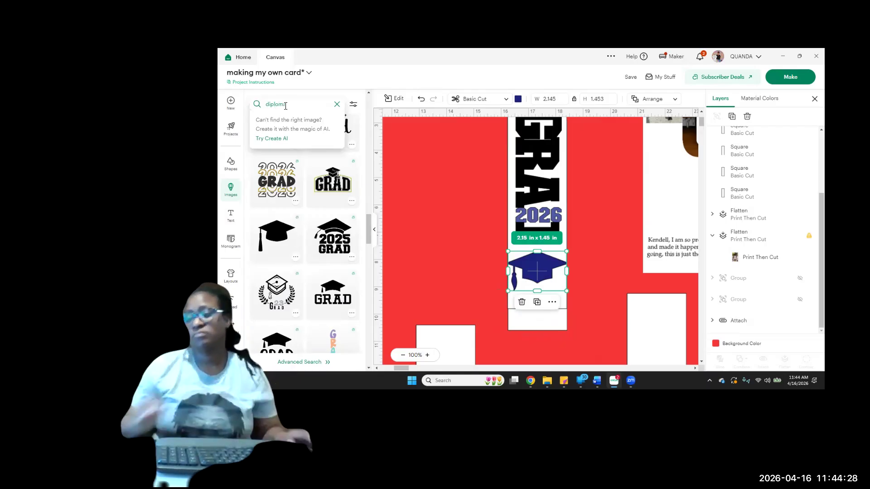
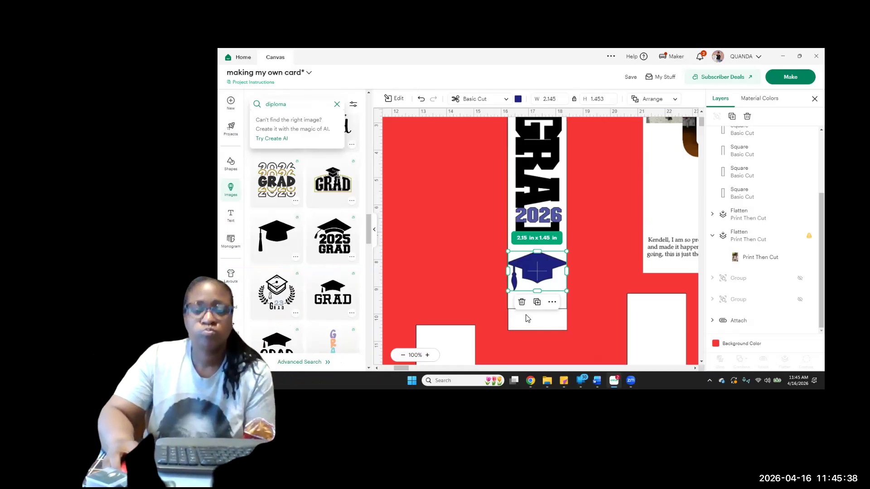
Search the image library for "diploma" and insert the black graduation cap and diploma image with stars
scroll(601, 252, "up", 3)
scroll(600, 248, "down", 3)
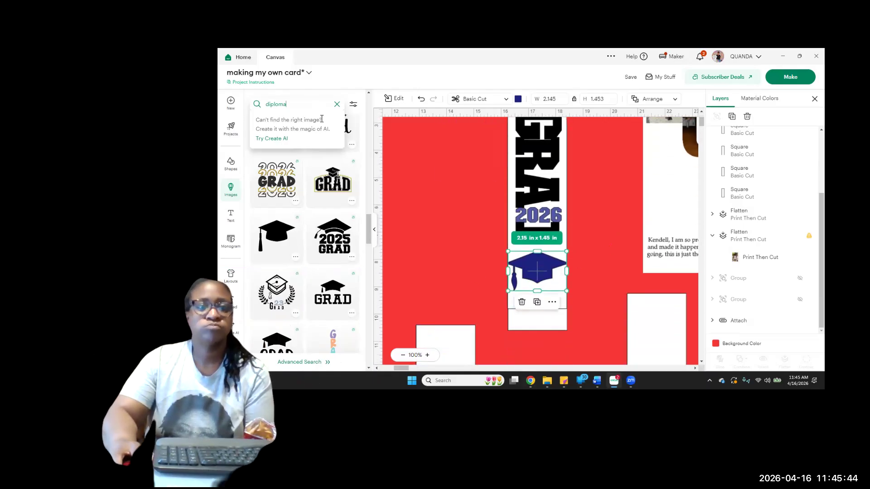
key("Return")
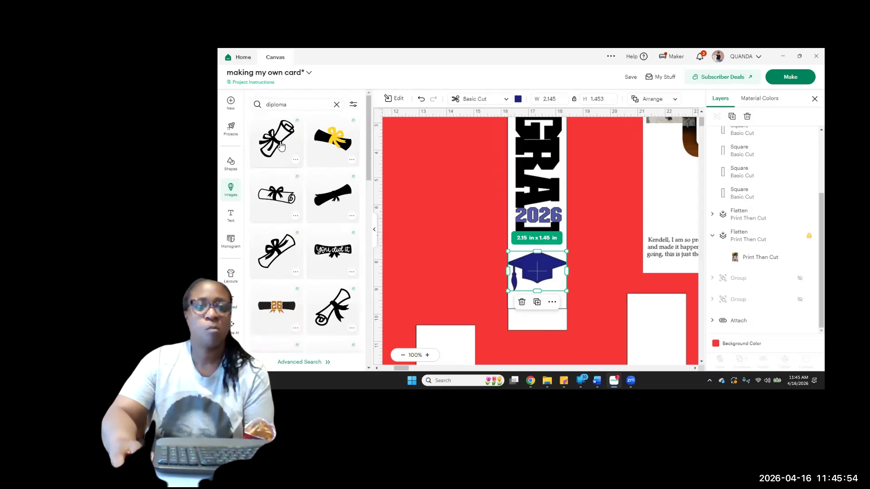
scroll(325, 264, "down", 5)
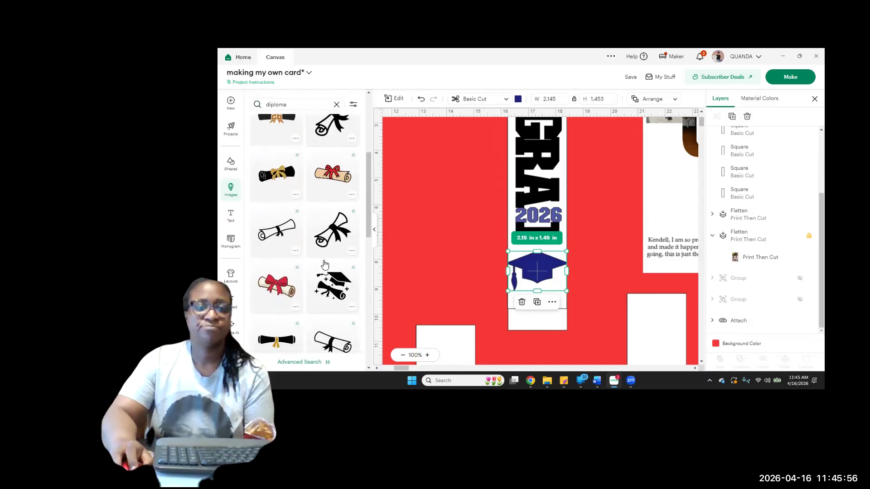
scroll(336, 289, "down", 4)
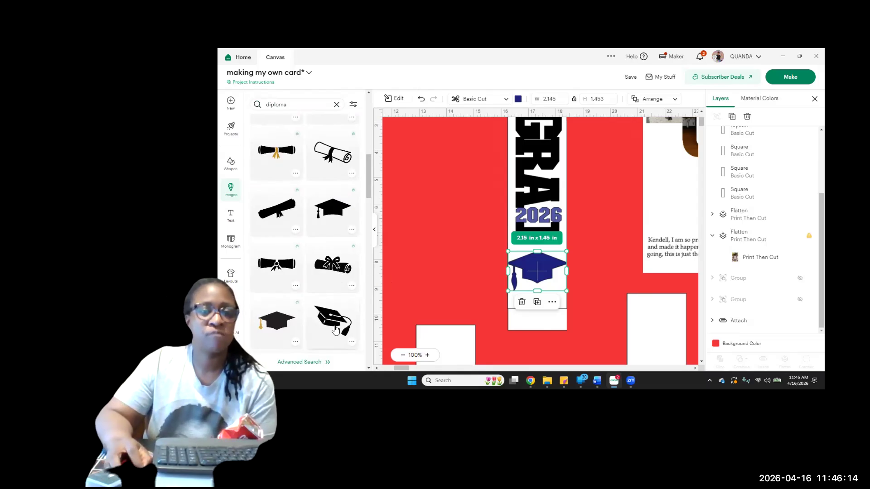
scroll(317, 317, "down", 5)
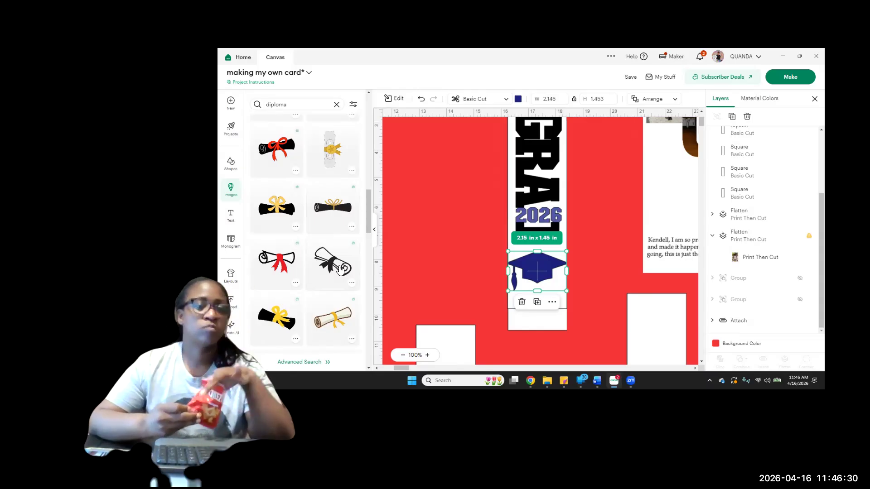
scroll(261, 226, "up", 4)
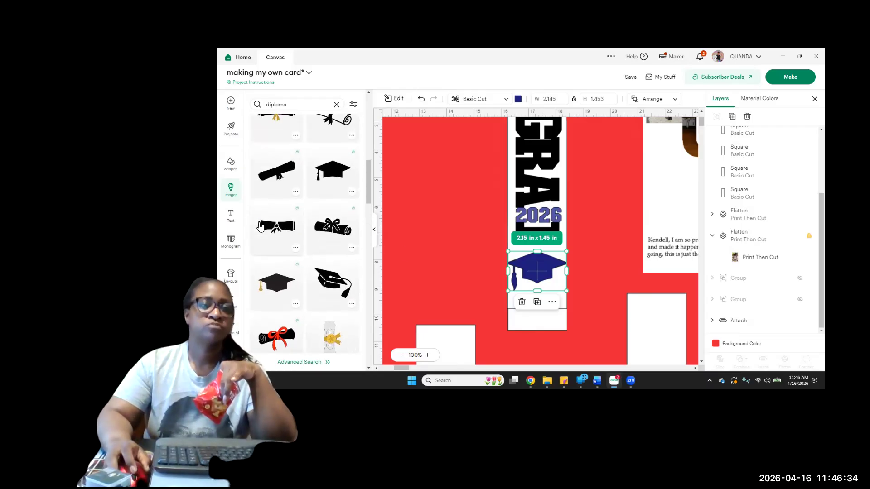
scroll(260, 227, "up", 3)
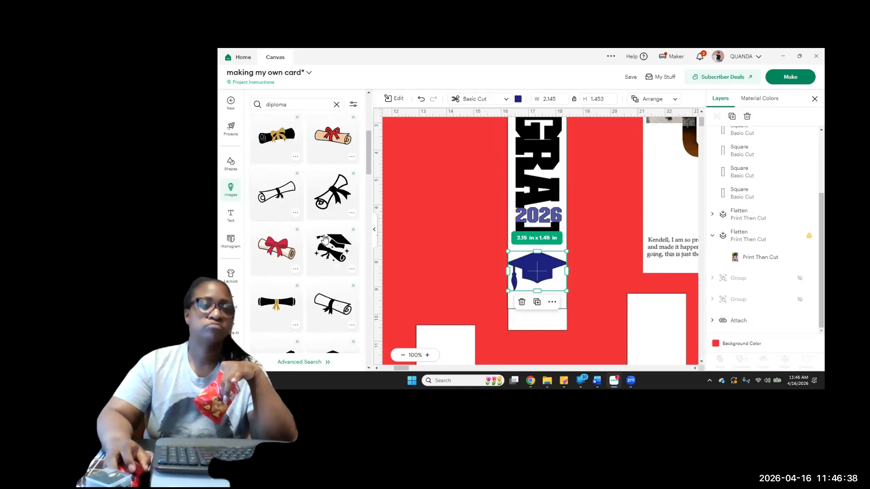
left_click(332, 258)
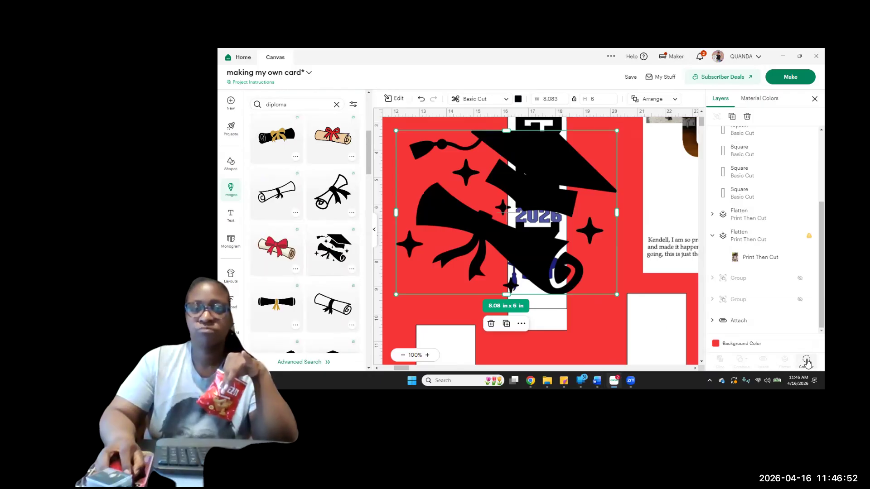
Use Contour to hide the cap and all stars in the inserted image, keeping only the diploma scroll
left_click(806, 362)
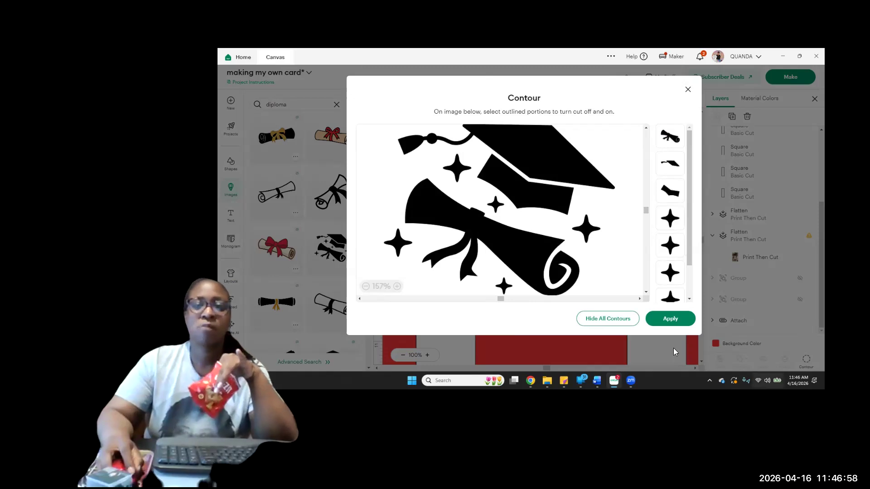
left_click(614, 321)
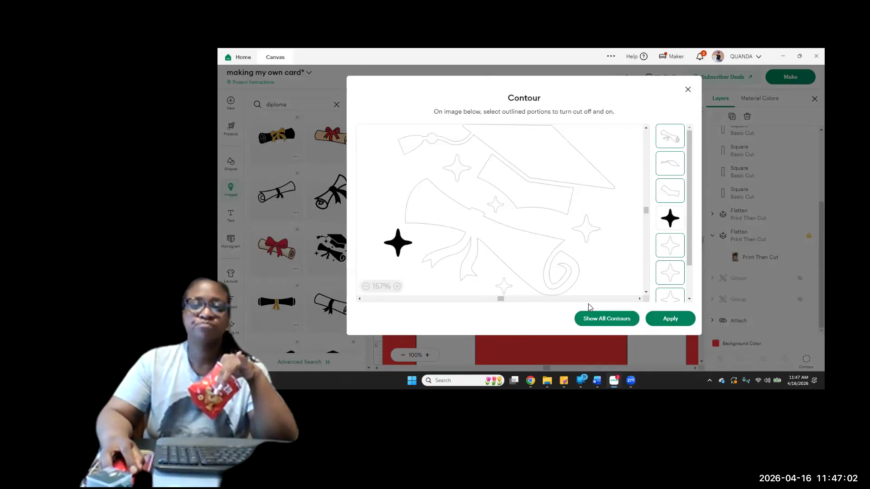
left_click(446, 224)
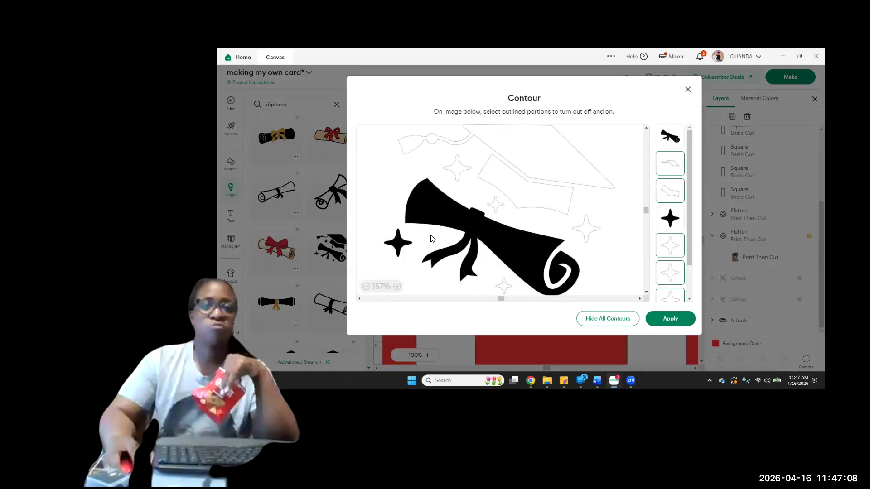
left_click(399, 244)
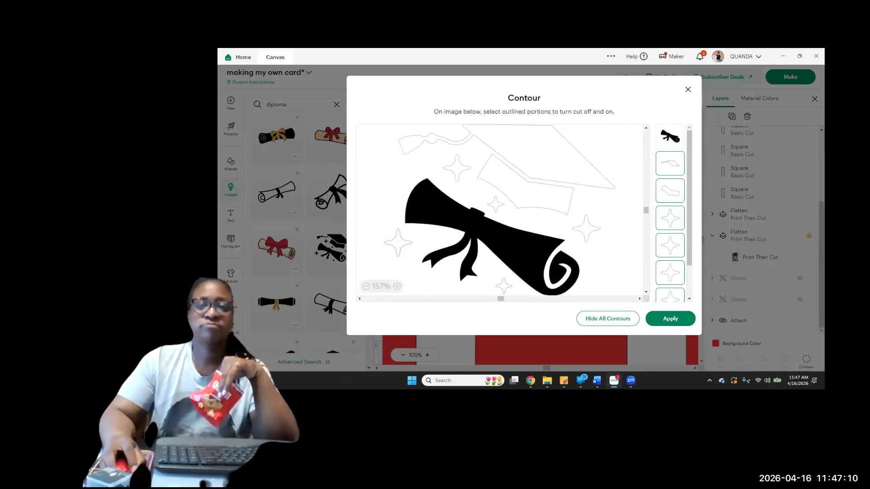
left_click(670, 319)
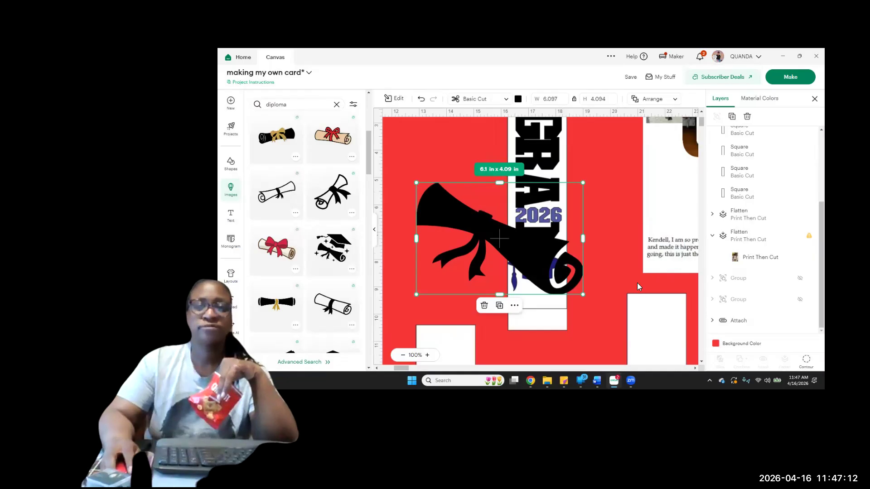
Shrink the diploma to about 2.6 × 1.75 in and recolor it yellow
left_click_drag(582, 183, 474, 248)
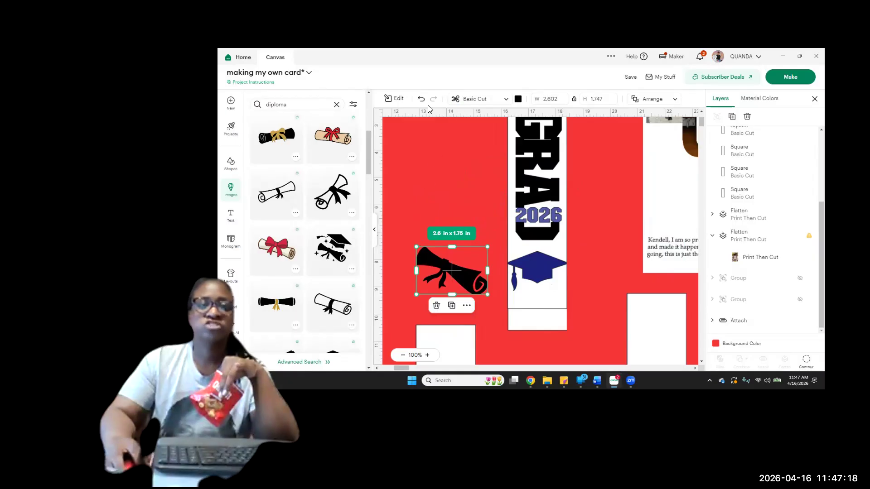
left_click(518, 99)
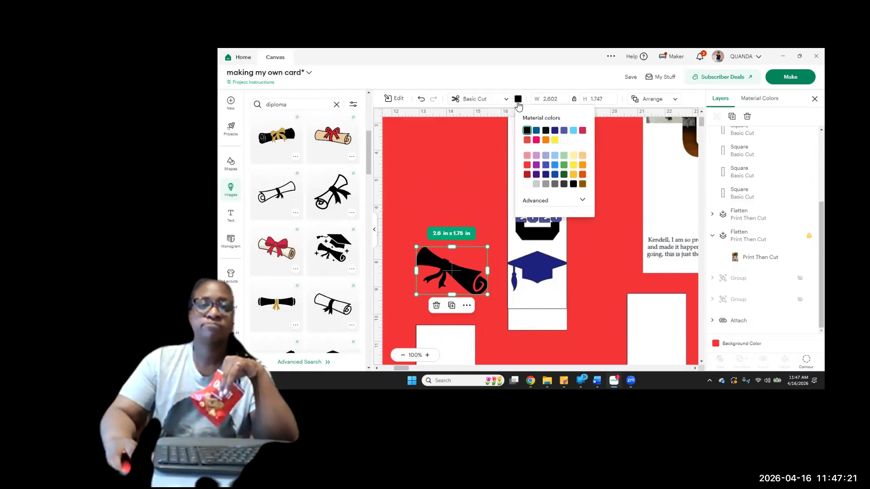
left_click(555, 140)
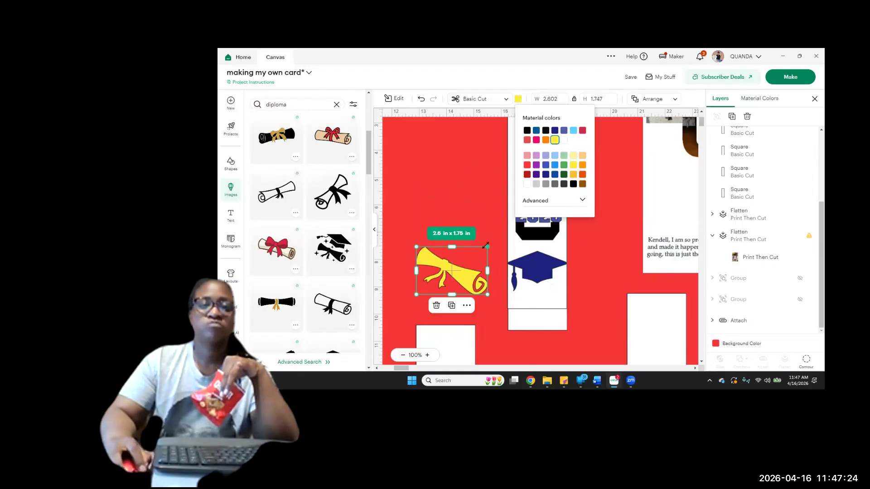
Tilt the diploma, reduce it to about 1.75 × 1.17 in and place it at the bottom of the GRAD panel
left_click_drag(494, 250, 507, 283)
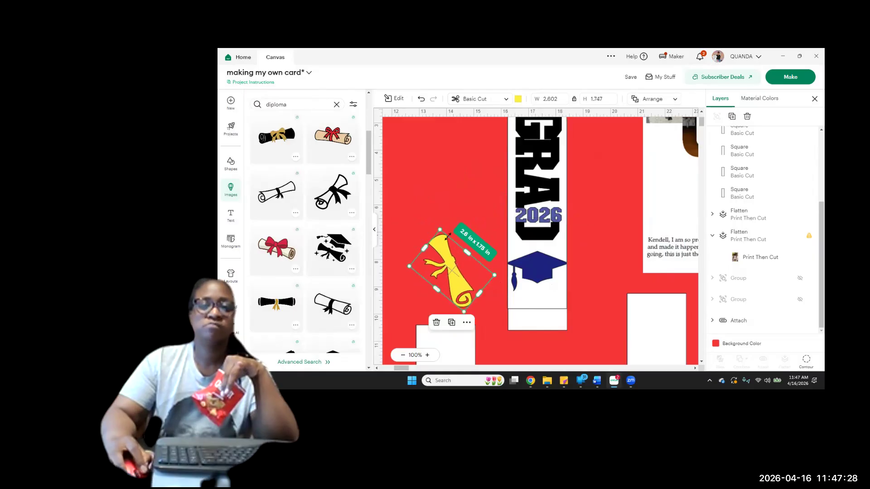
left_click_drag(439, 226, 560, 321)
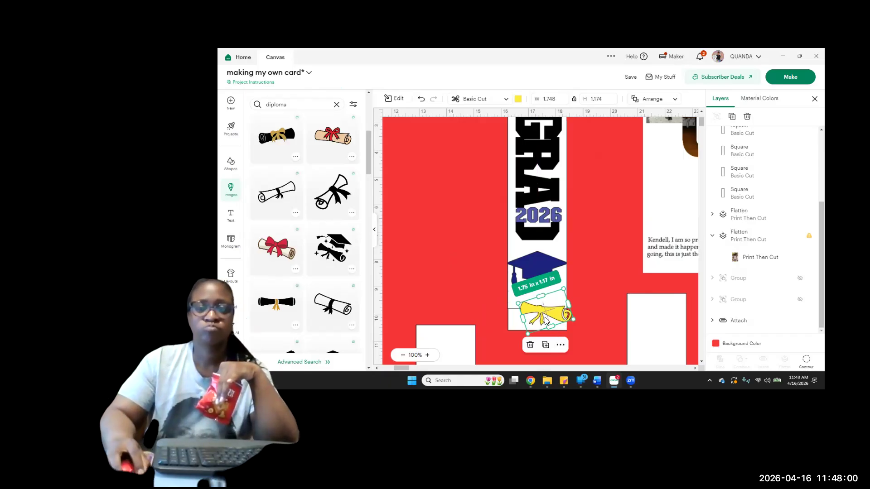
left_click_drag(546, 313, 540, 312)
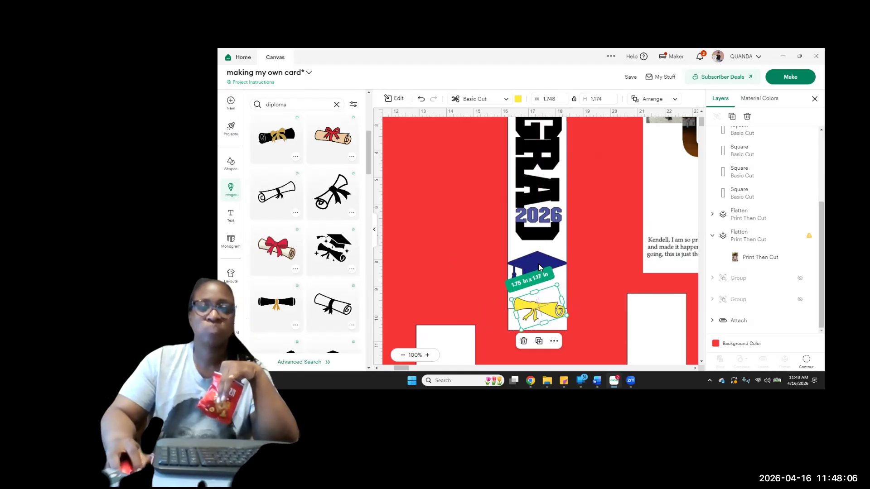
Move the blue graduation cap down to just above the diploma and nudge the diploma slightly lower
left_click(539, 267)
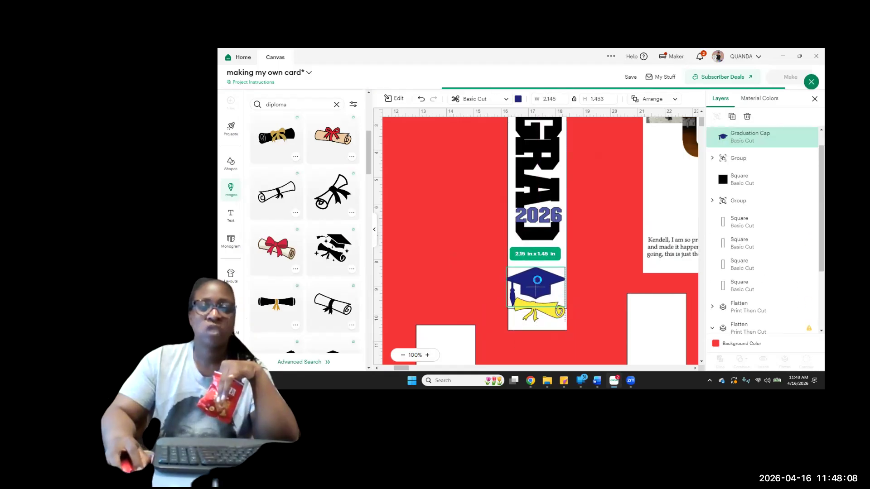
left_click(580, 307)
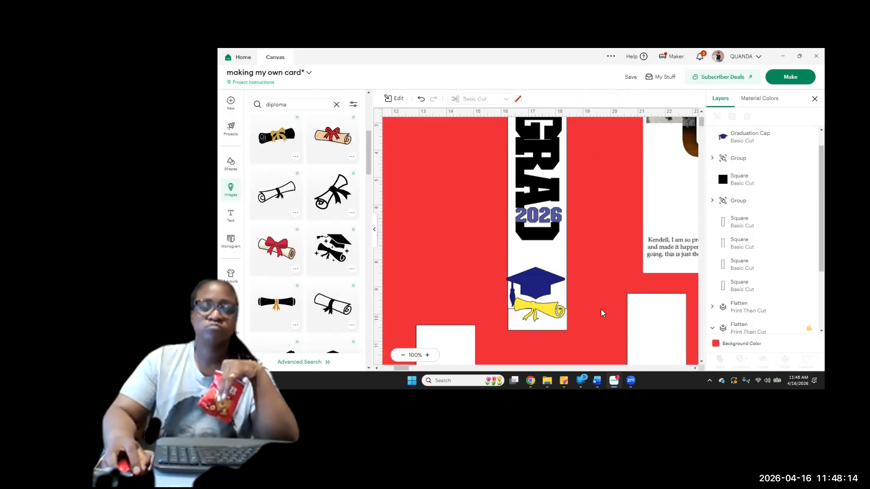
mouse_move(552, 311)
left_mouse_down()
mouse_move(556, 326)
mouse_move(553, 318)
left_mouse_up()
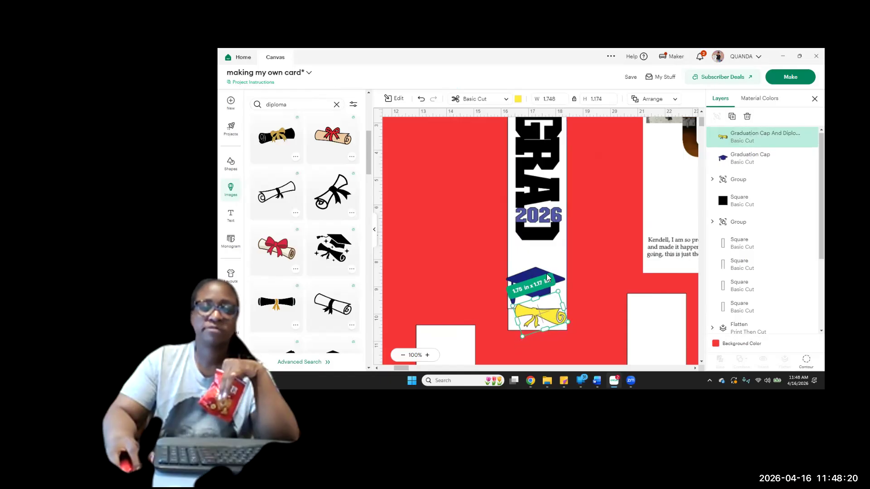
Search the image library for "books", insert the solid black book stack and shrink it to about 1.3 × 1.25 in
left_click(288, 105)
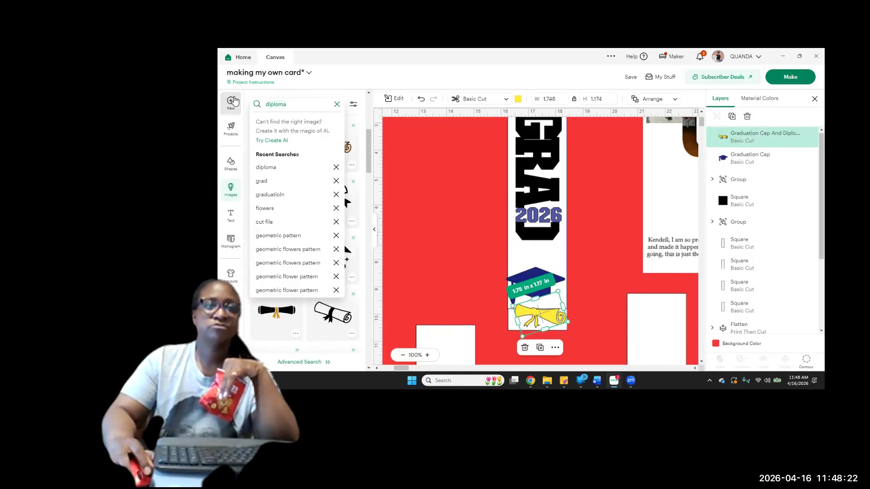
type("books")
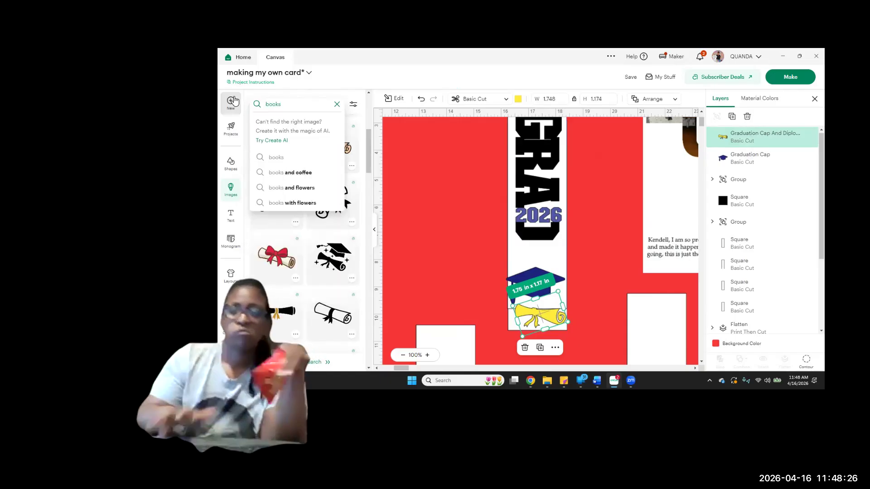
key("Return")
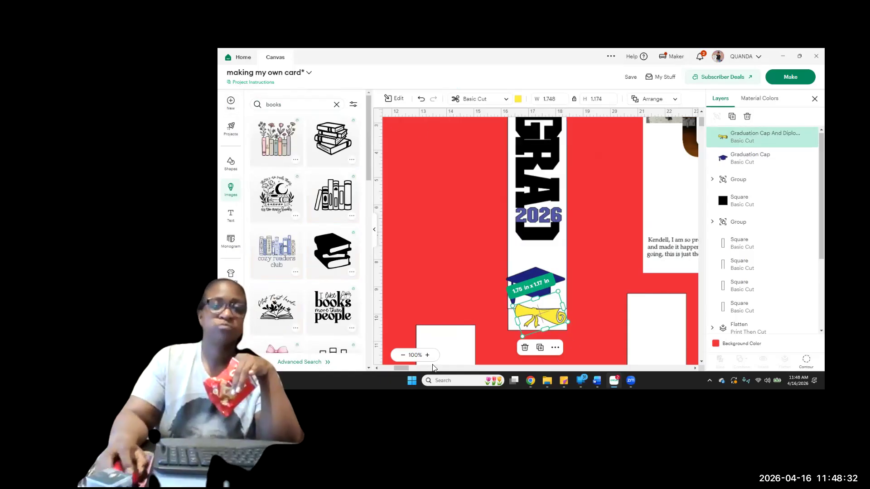
left_click(333, 265)
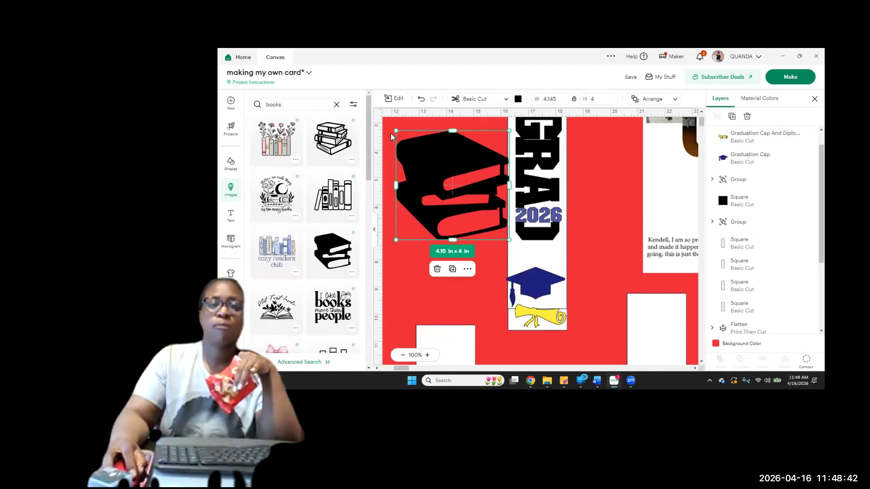
left_click_drag(394, 132, 469, 231)
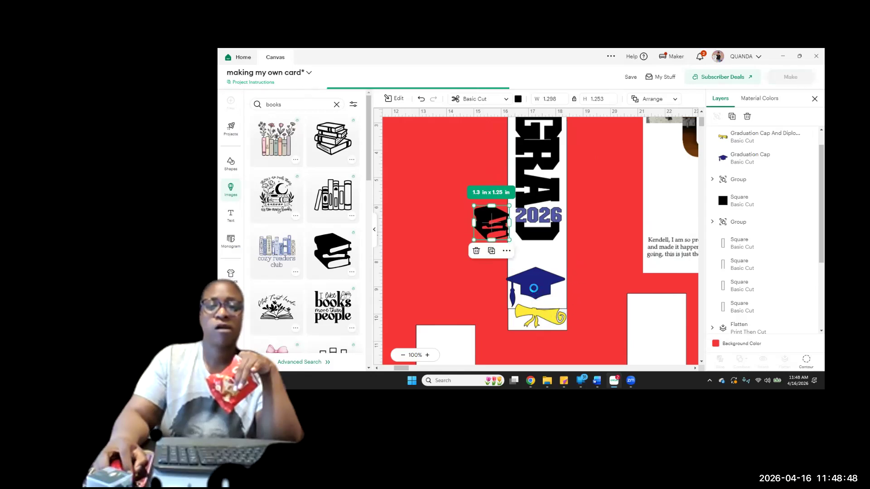
Tilt and shrink the graduation cap to about 1.91 × 1.29 in, and fit the books above it at about 1.16 × 1.12 in
left_click(539, 290)
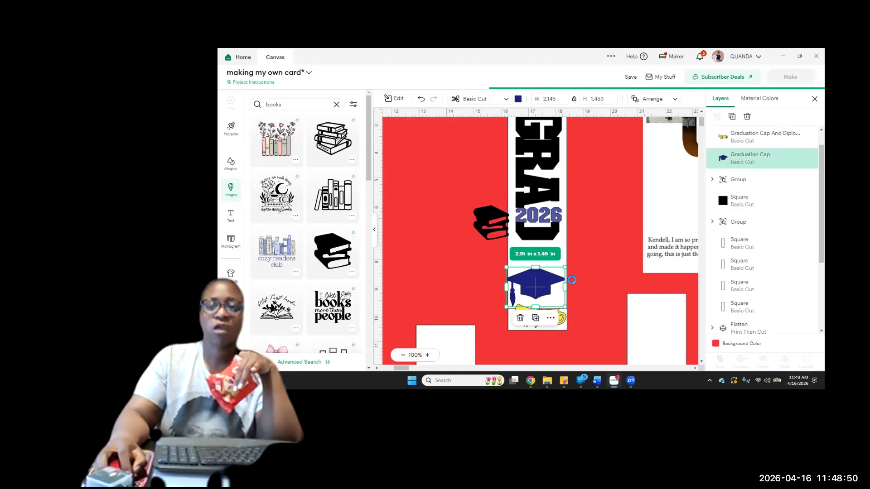
left_click_drag(571, 269, 556, 313)
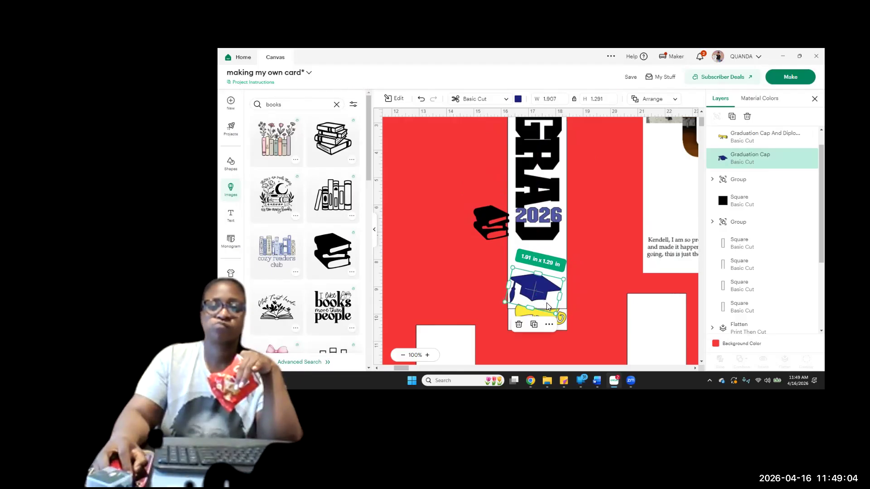
left_click_drag(487, 234, 546, 247)
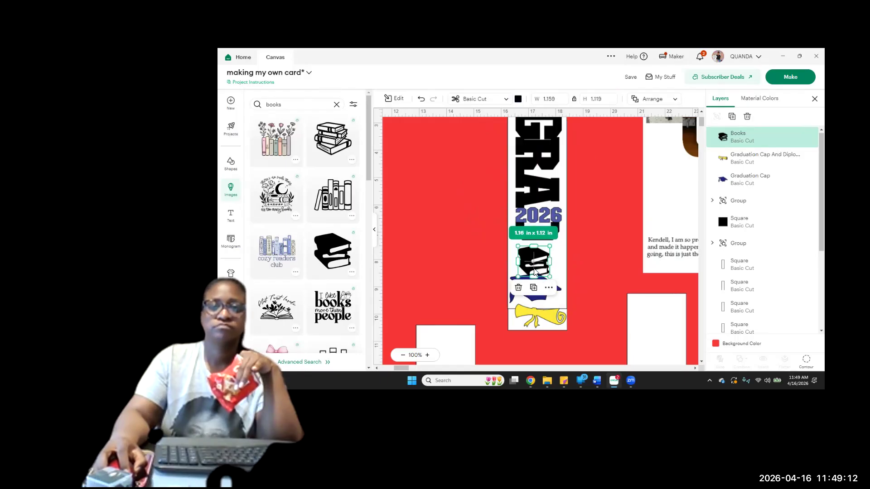
left_click_drag(530, 262, 535, 257)
Move the GRAD 2026 group slightly up on its white panel to make room above the books
scroll(605, 250, "up", 2)
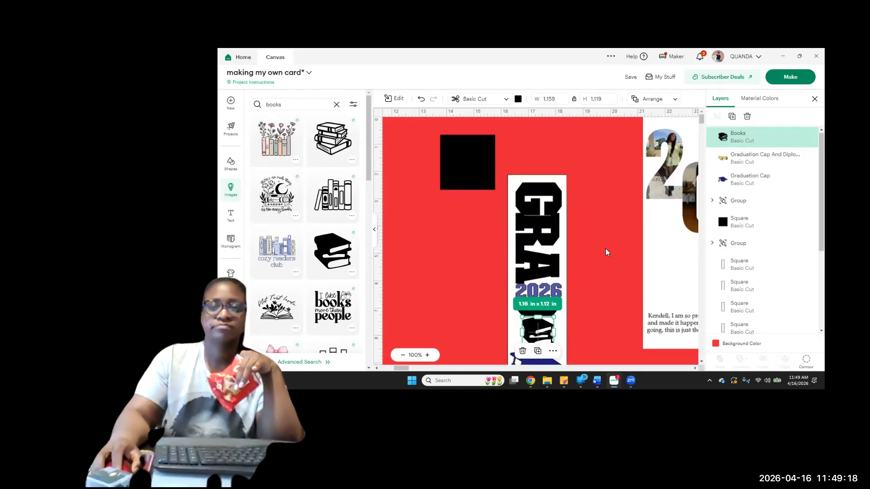
left_click(547, 241)
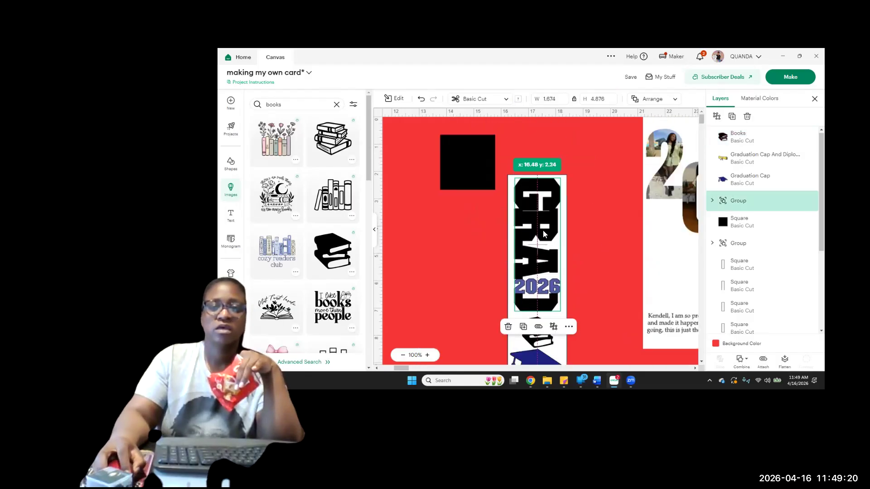
scroll(595, 229, "down", 3)
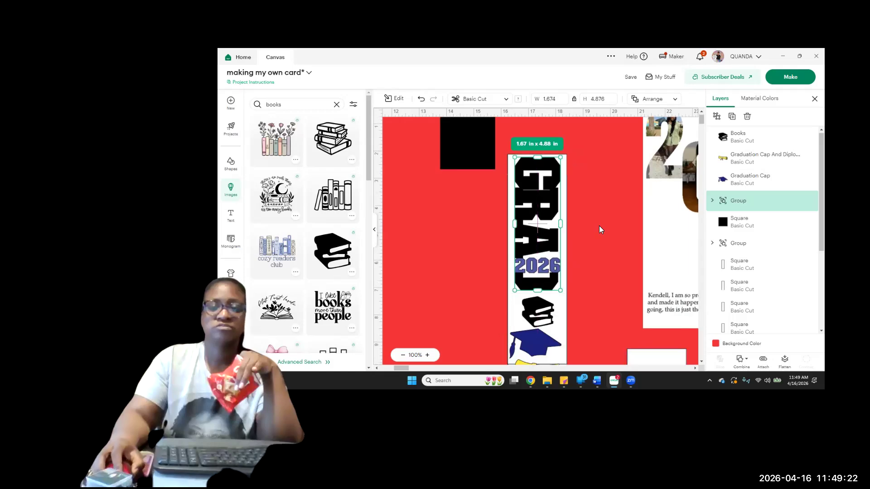
left_click(594, 220)
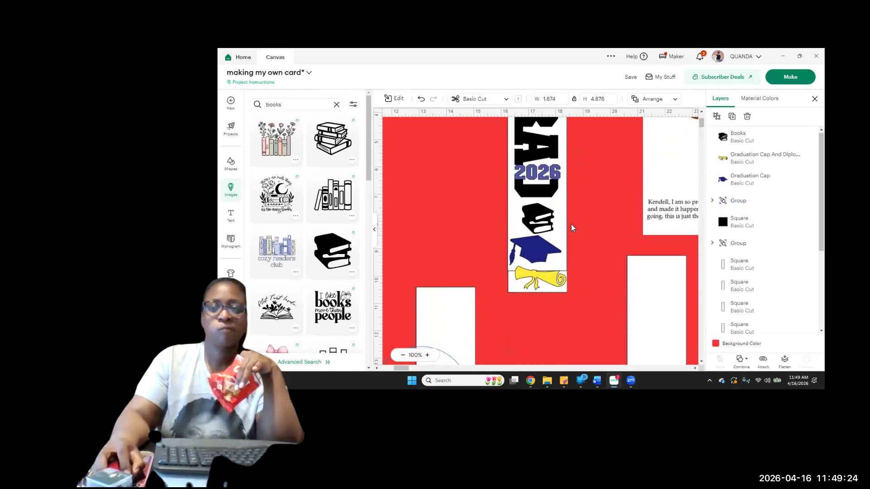
Move the extra white rectangle out from behind the GRAD design to the empty area beside it
left_click_drag(538, 221, 554, 234)
left_click_drag(540, 233, 431, 226)
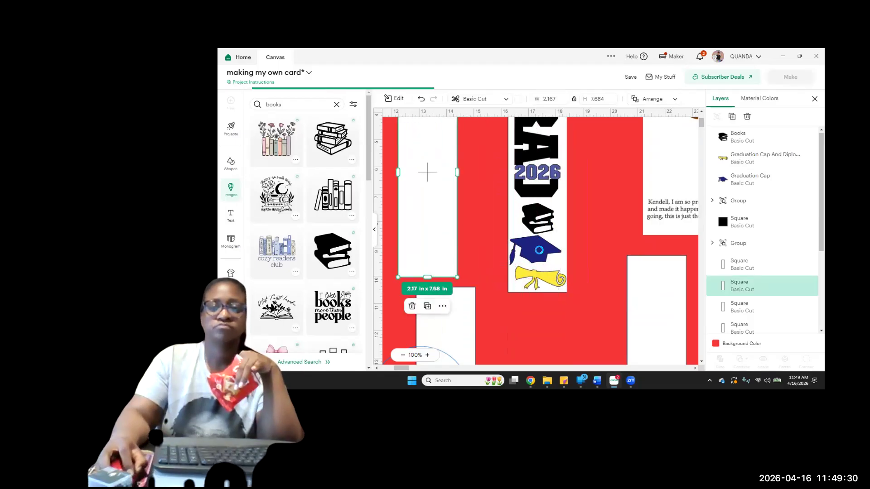
Swap the cap and books on the GRAD panel so the graduation cap sits above the book stack and the diploma is below
left_click(539, 252)
left_click_drag(535, 252, 531, 269)
left_click_drag(532, 213, 527, 238)
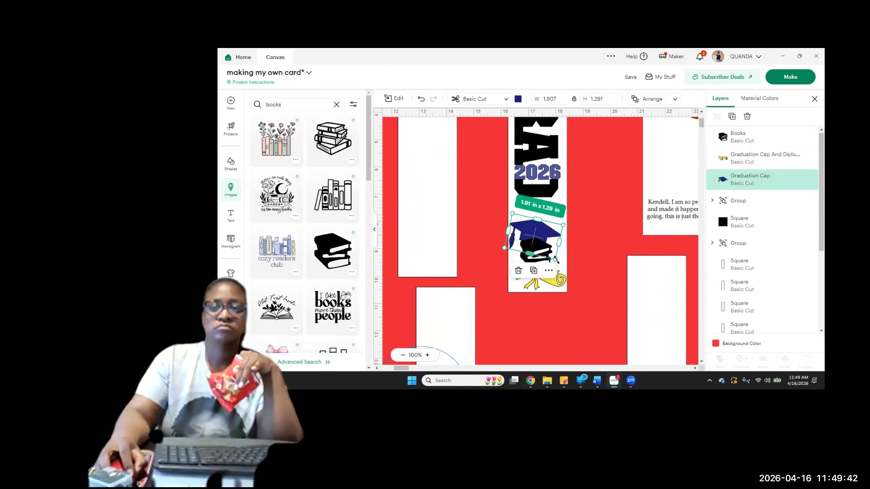
Rotate the graduation cap nearly level, place its layer in front of the books and nudge it to rest on top of the stack
left_click_drag(561, 264, 564, 253)
left_click_drag(737, 182, 744, 138)
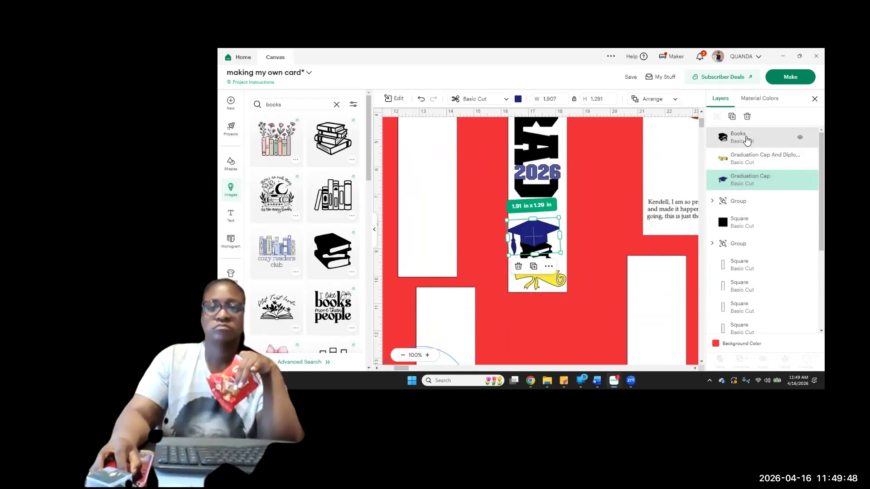
scroll(569, 237, "down", 1)
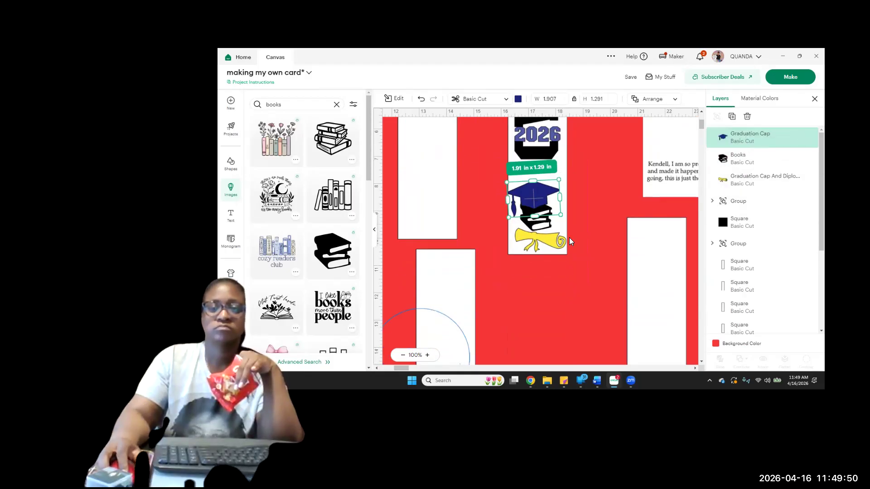
left_click_drag(539, 203, 539, 201)
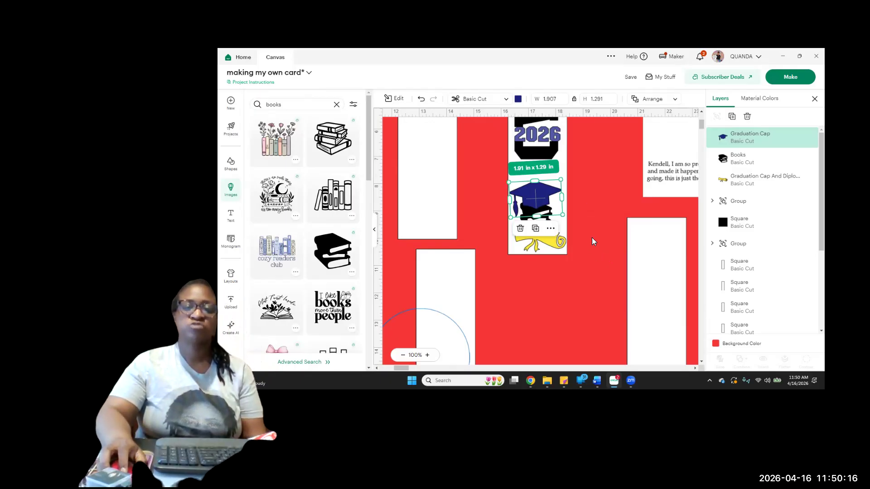
Nudge the GRAD 2026 group and its white panel slightly sideways, and lower the lettering to sit inside the panel just above the cap
scroll(592, 237, "up", 3)
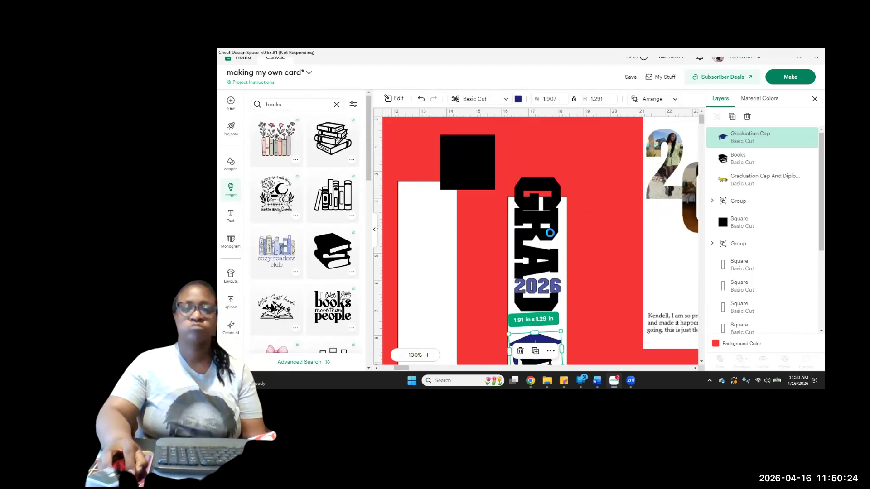
scroll(550, 232, "down", 2)
left_click(551, 233)
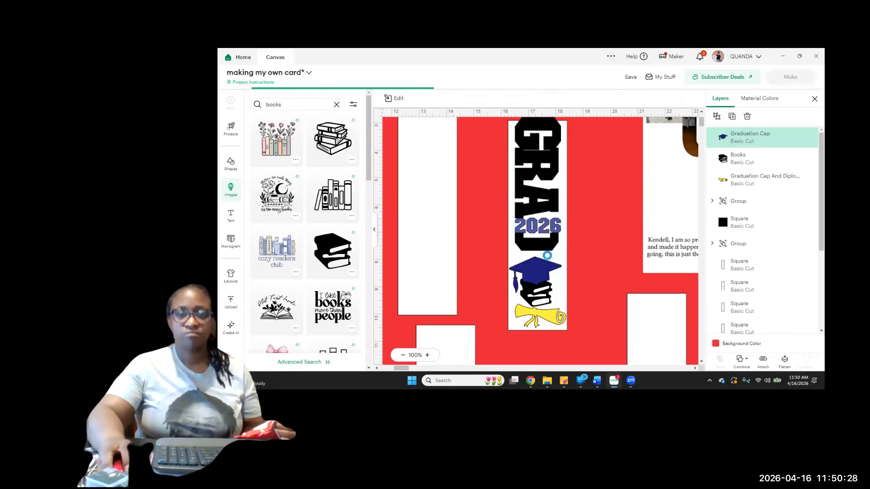
left_click(548, 197)
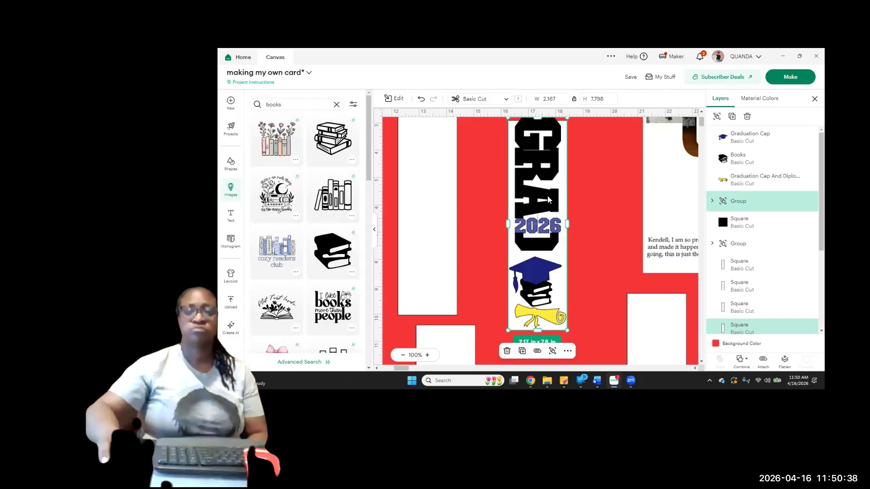
left_click_drag(544, 177, 543, 176)
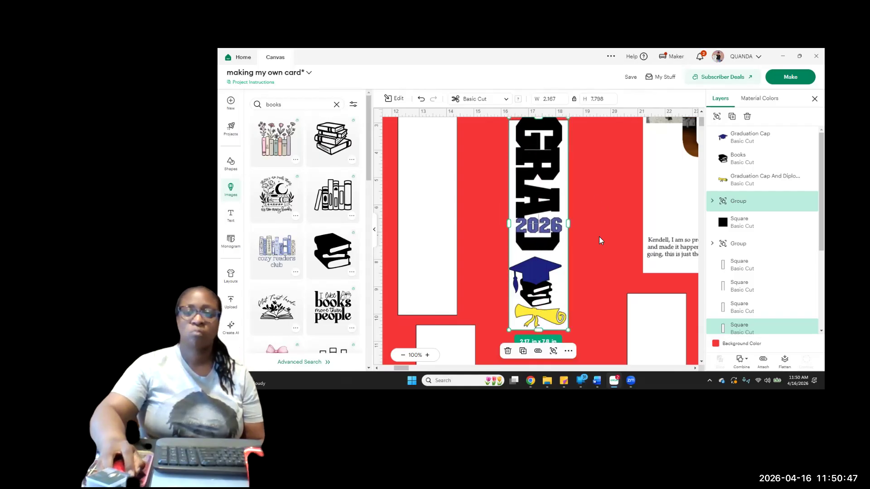
left_click_drag(548, 178, 549, 185)
left_click(582, 200)
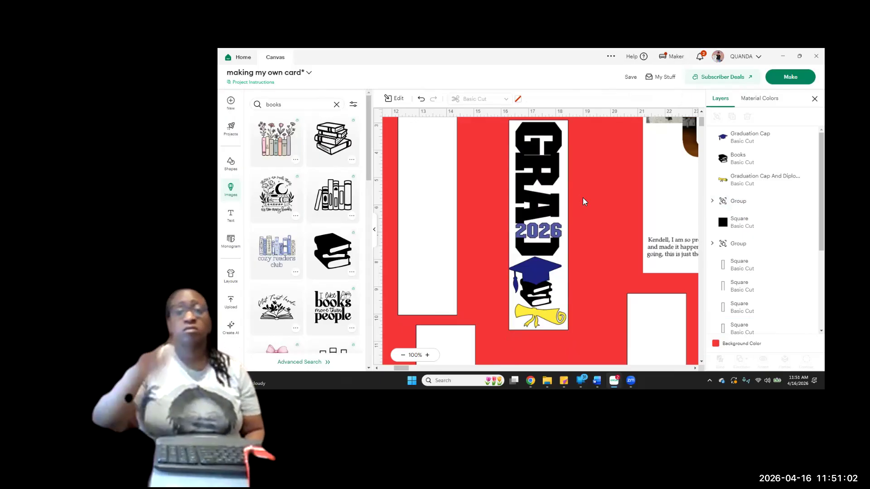
Add a new text object on the blank white panel beside the GRAD design
scroll(597, 292, "down", 4)
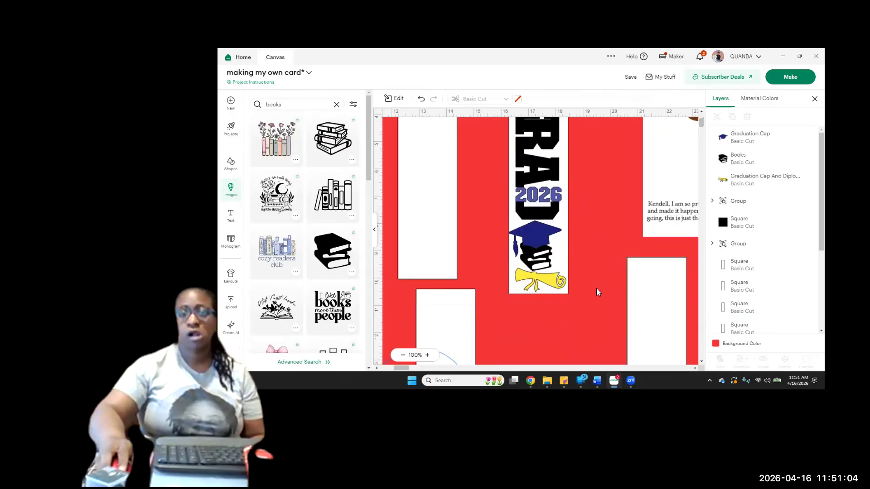
scroll(599, 286, "up", 5)
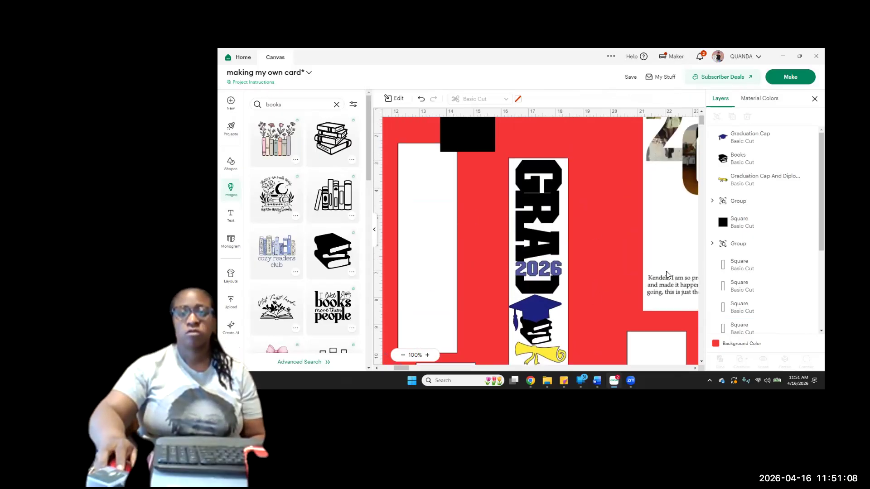
scroll(502, 275, "down", 2)
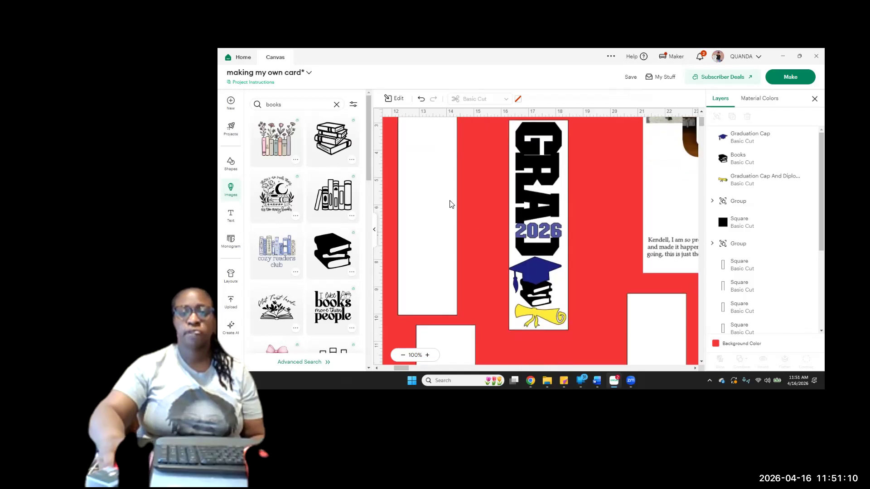
left_click(227, 171)
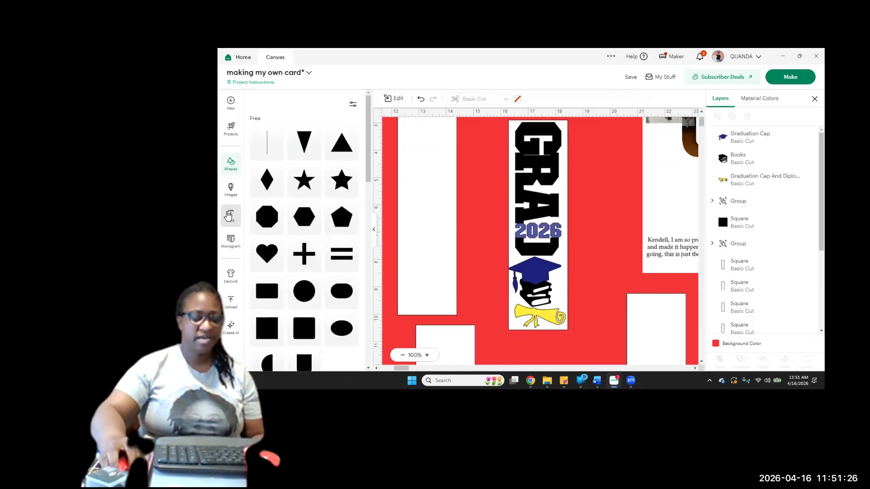
left_click(229, 217)
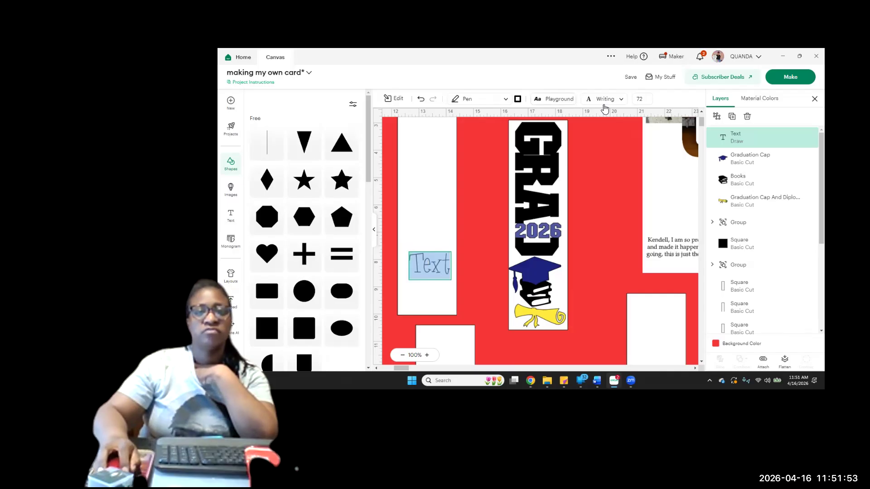
Try the Everyday Fonts - Warm Wishes font in Regular style on the new text
left_click(620, 103)
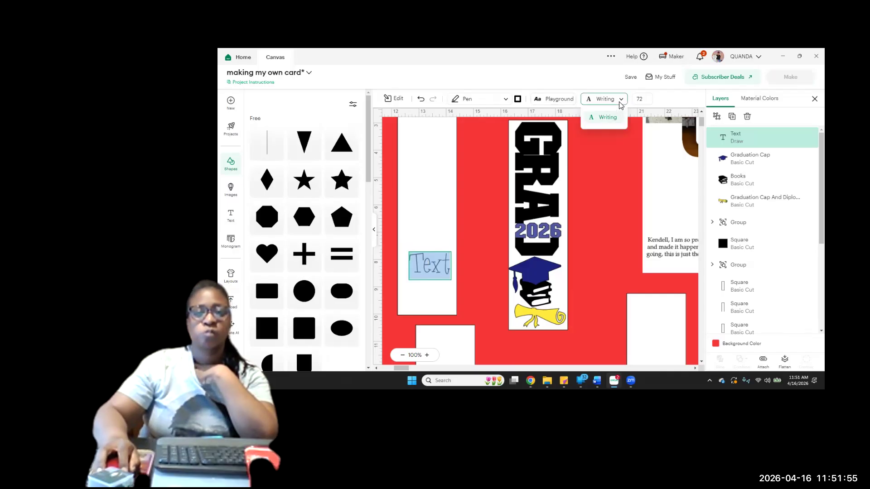
left_click(427, 107)
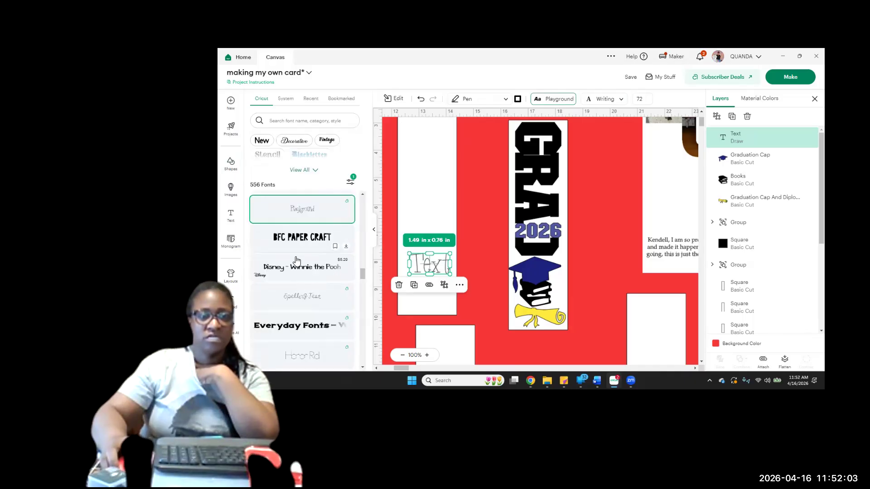
left_click(293, 330)
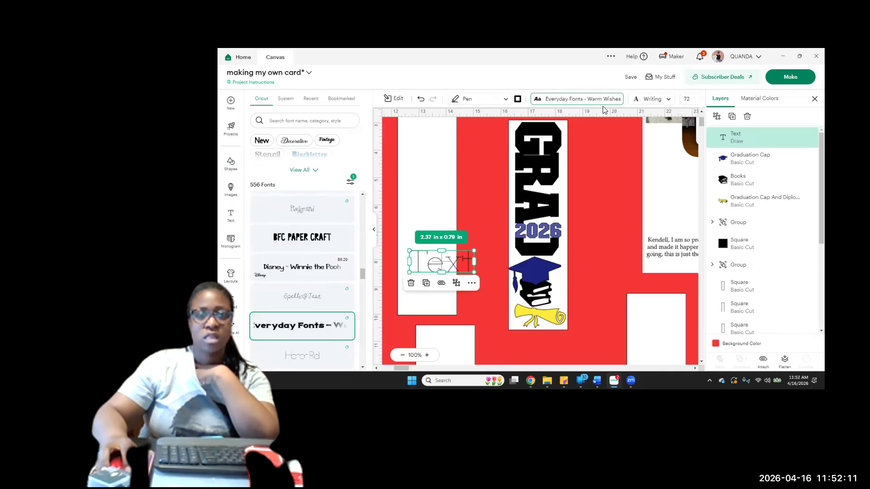
left_click(651, 102)
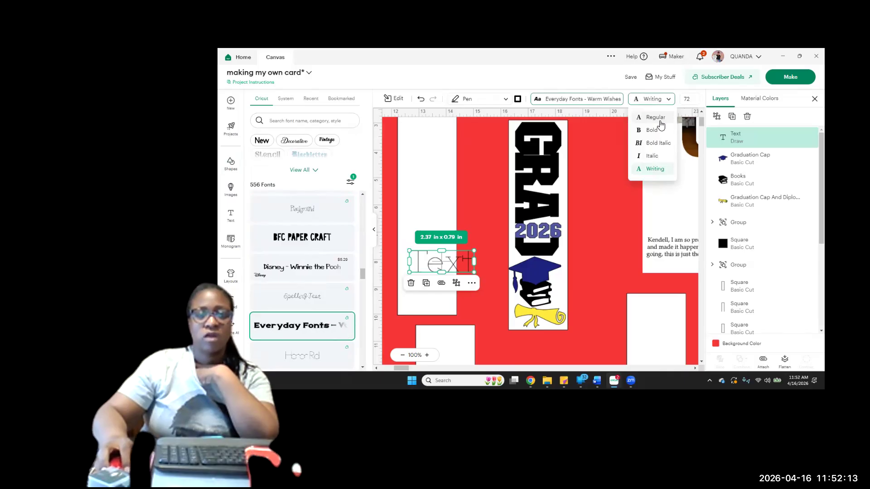
left_click(656, 118)
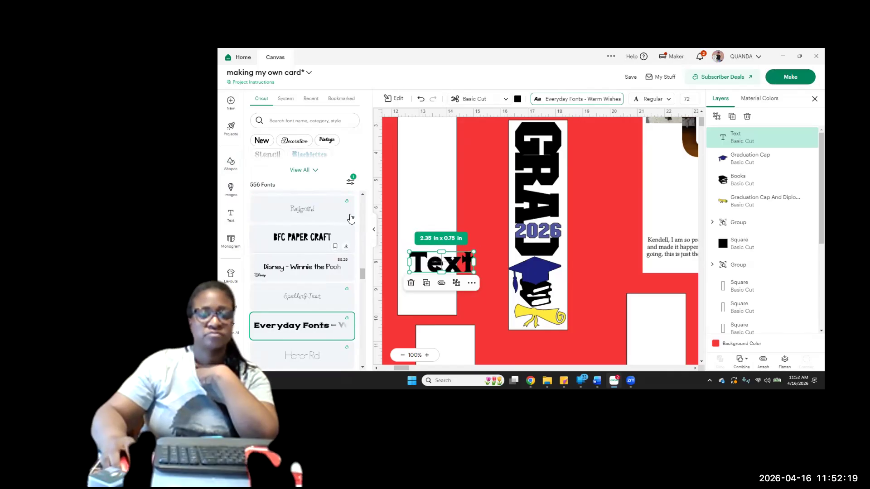
Browse the Cricut and system fonts and apply the Babe Retro font to the text
scroll(320, 221, "down", 1)
scroll(321, 221, "down", 5)
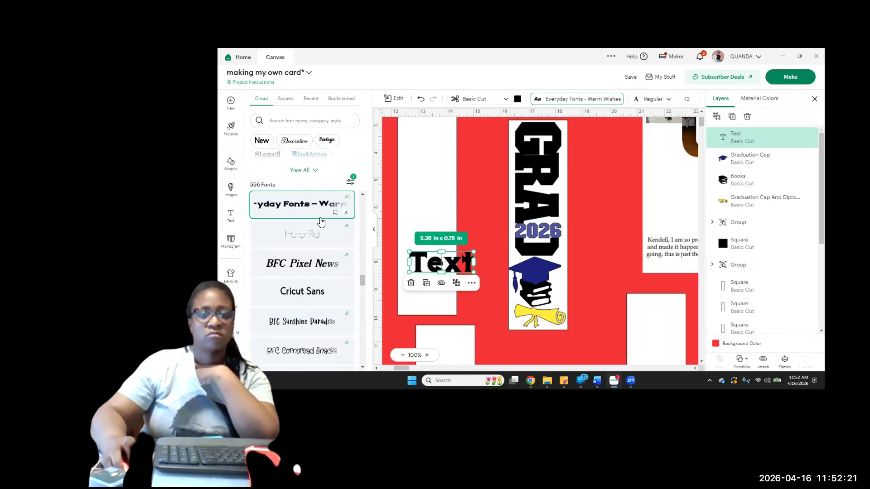
scroll(320, 221, "down", 8)
scroll(321, 221, "down", 5)
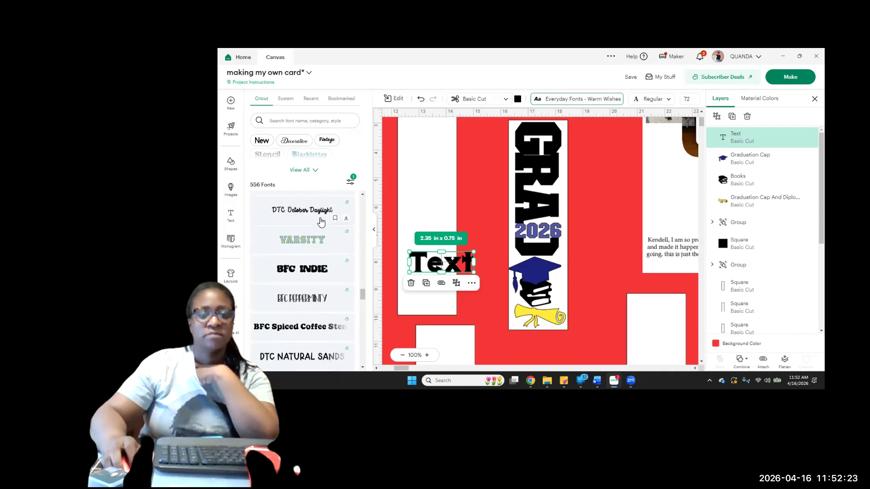
scroll(322, 317, "down", 3)
scroll(301, 290, "up", 14)
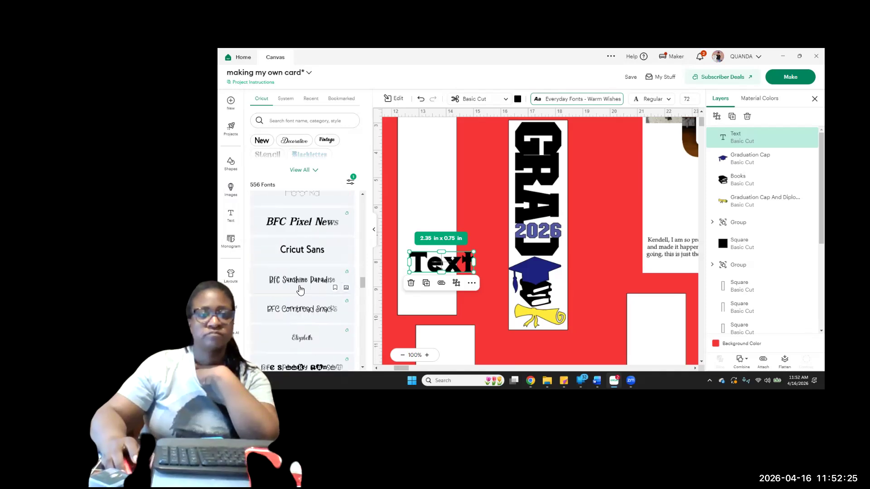
left_click(286, 100)
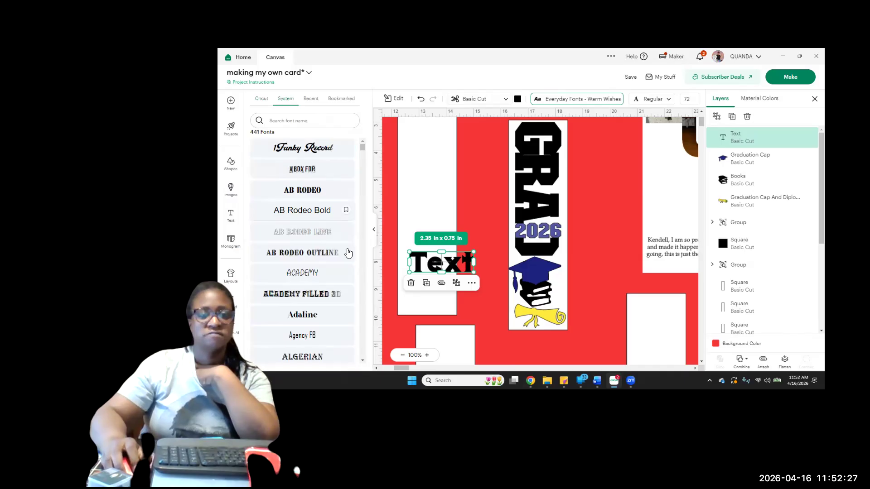
scroll(342, 236, "down", 5)
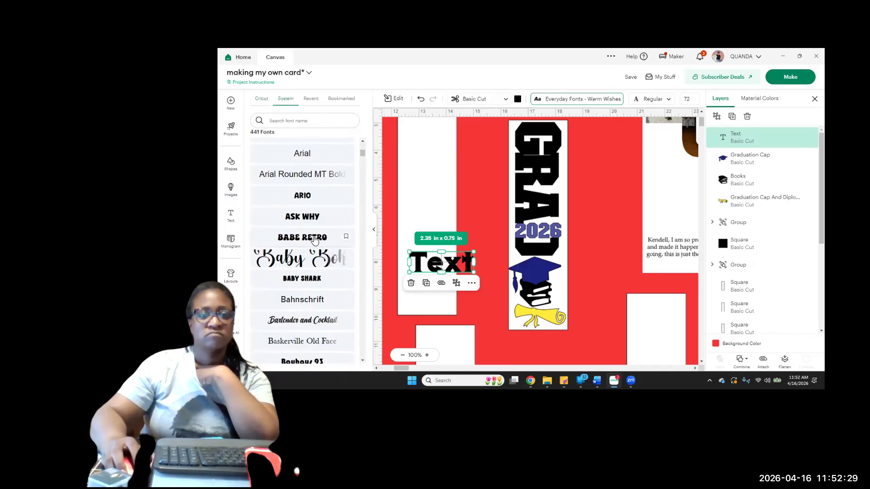
left_click(306, 239)
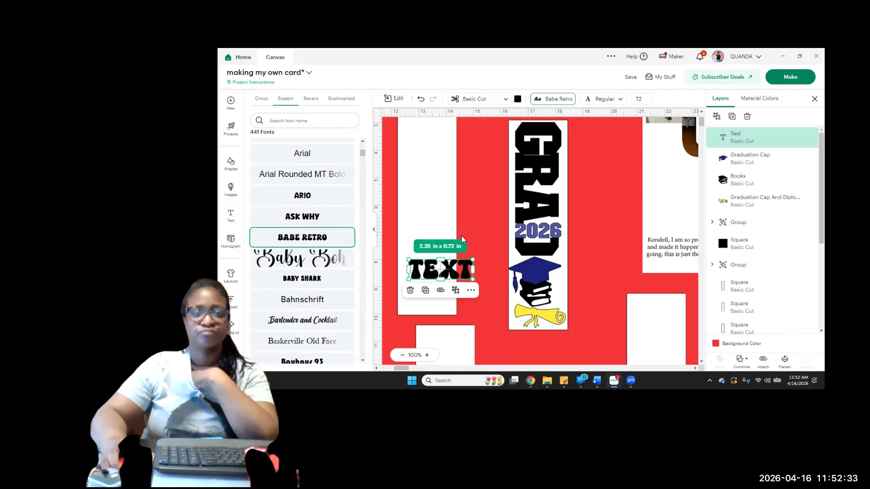
Replace the placeholder text with "congrats"
double_click(450, 271)
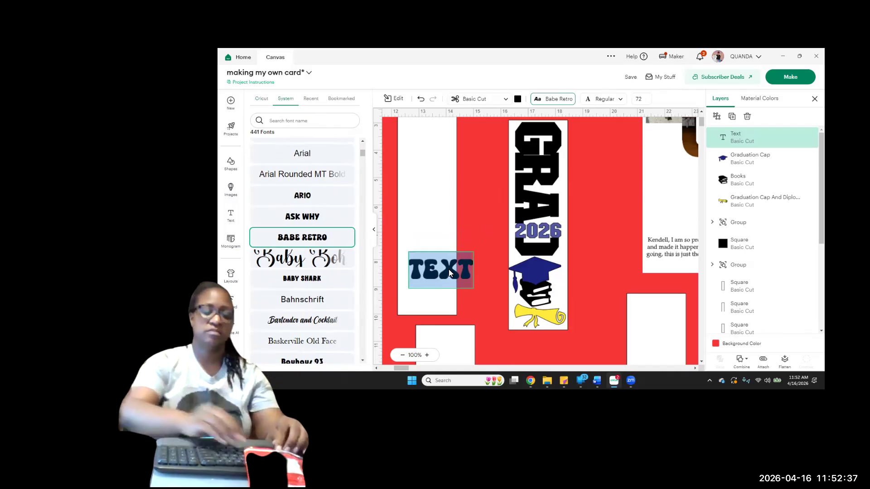
type("con")
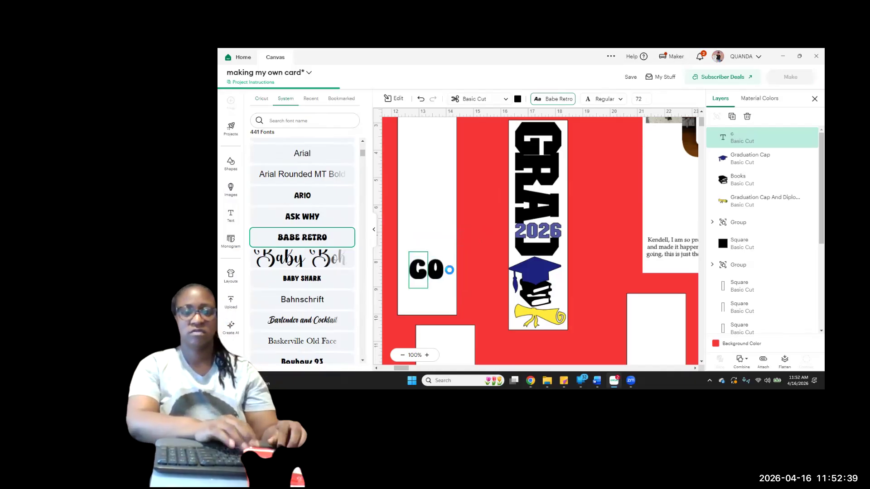
type("gra")
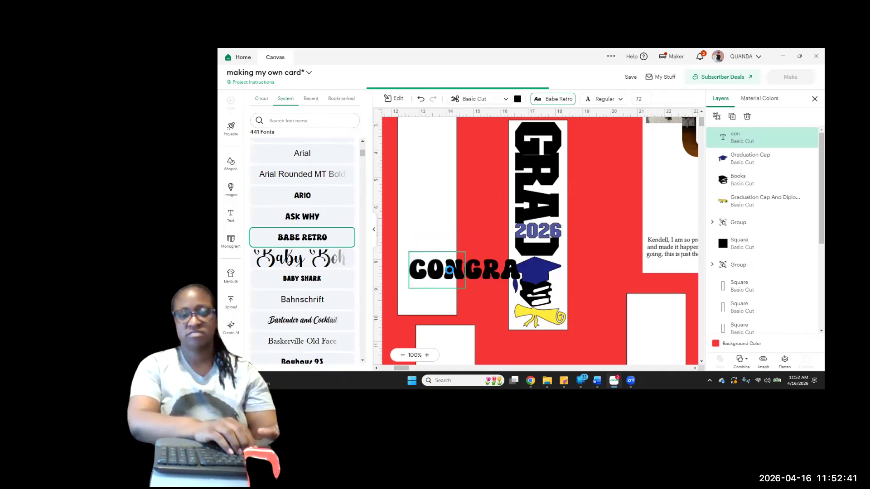
type("ts")
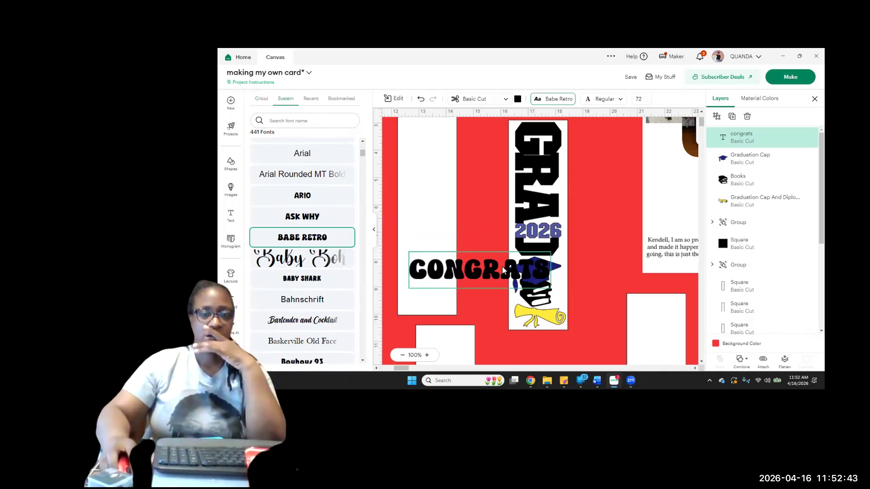
left_click(484, 213)
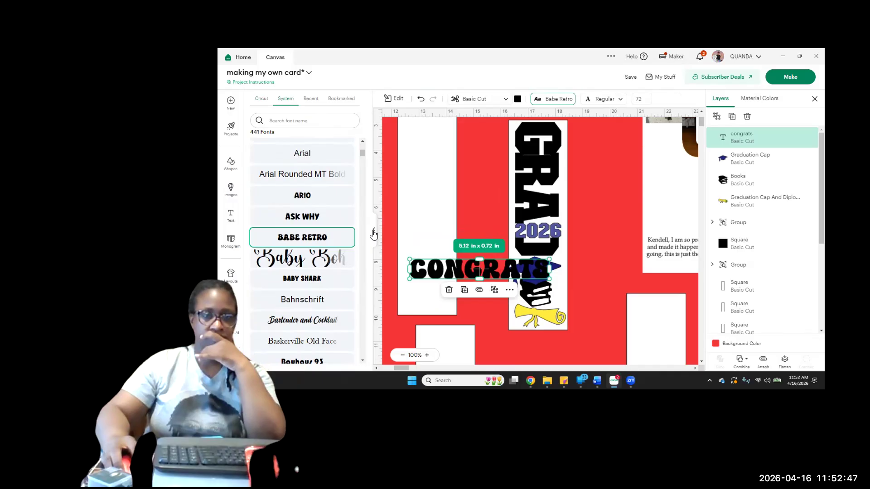
Move the black square to the upper end of the GRAD panel and the congrats text to the upper end of the blank white panel
left_click(374, 234)
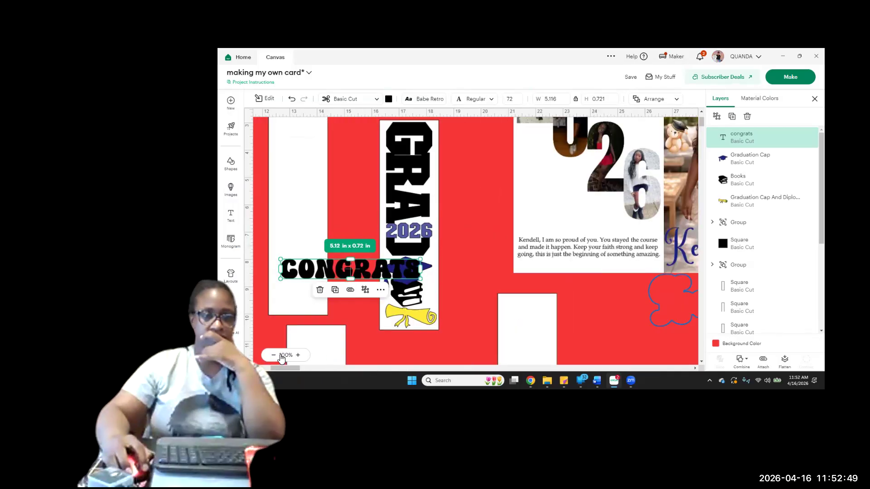
left_click(274, 355)
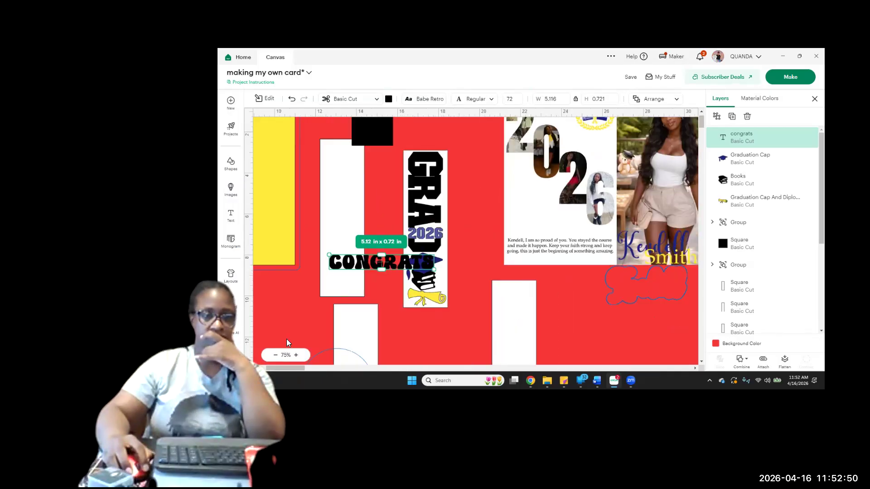
left_click(381, 138)
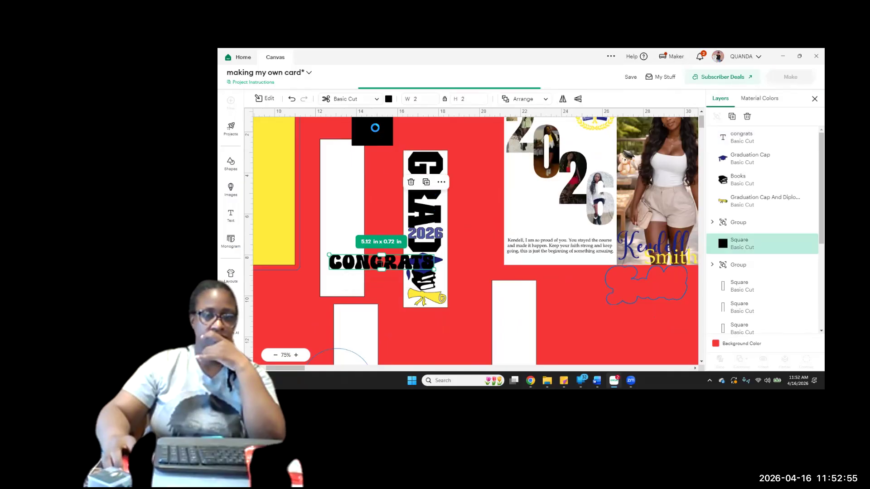
left_click(461, 146)
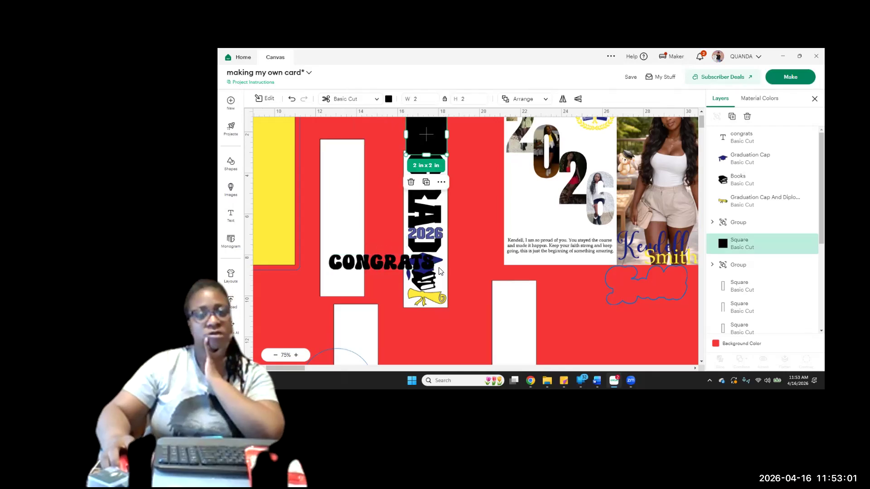
left_click(382, 271)
left_click_drag(364, 185, 372, 161)
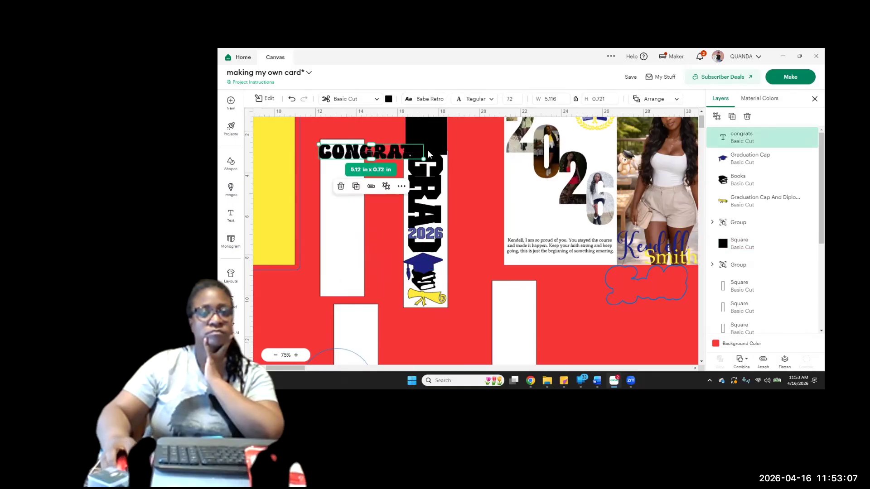
Split the congrats text into one letter per line so it runs vertically down the blank white panel
left_click(296, 355)
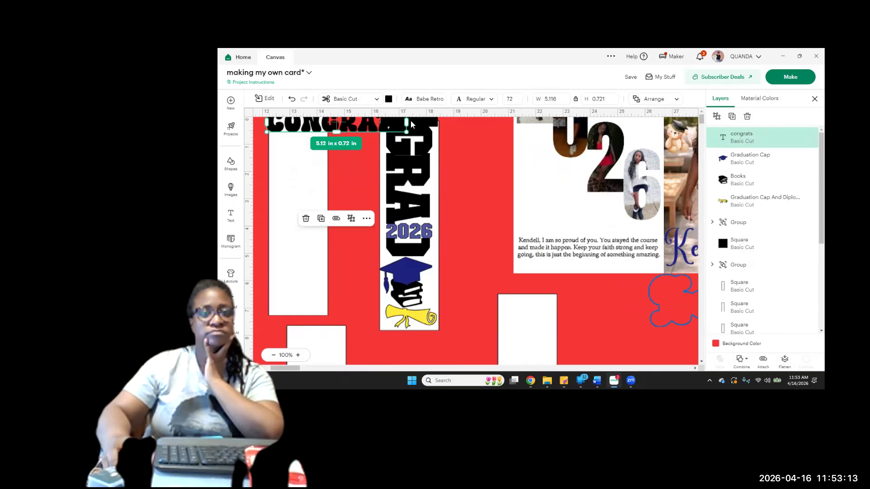
scroll(406, 181, "up", 3)
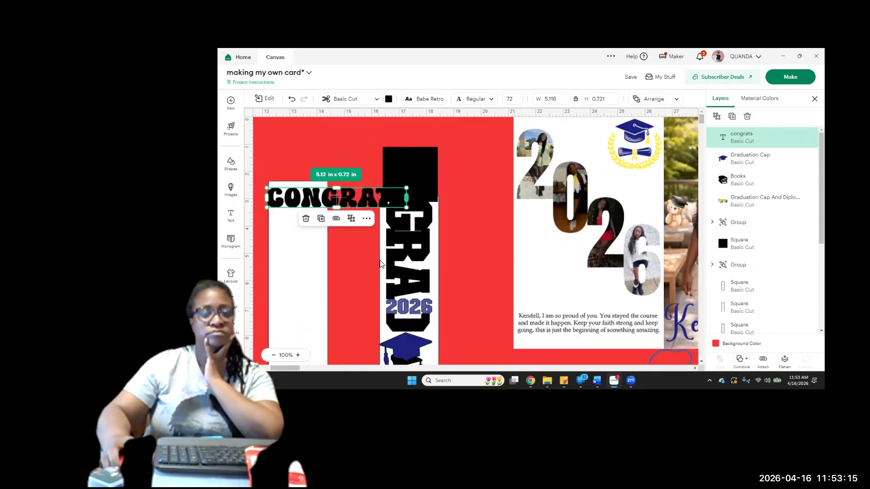
scroll(390, 209, "down", 1)
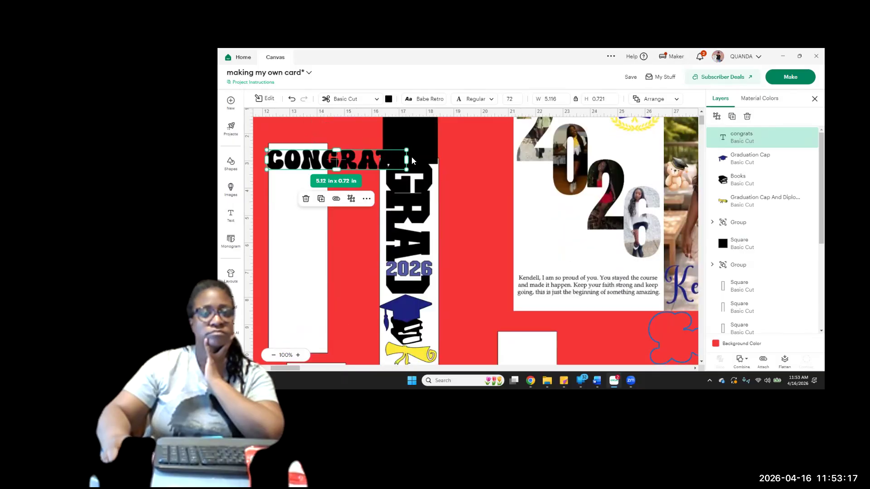
double_click(381, 163)
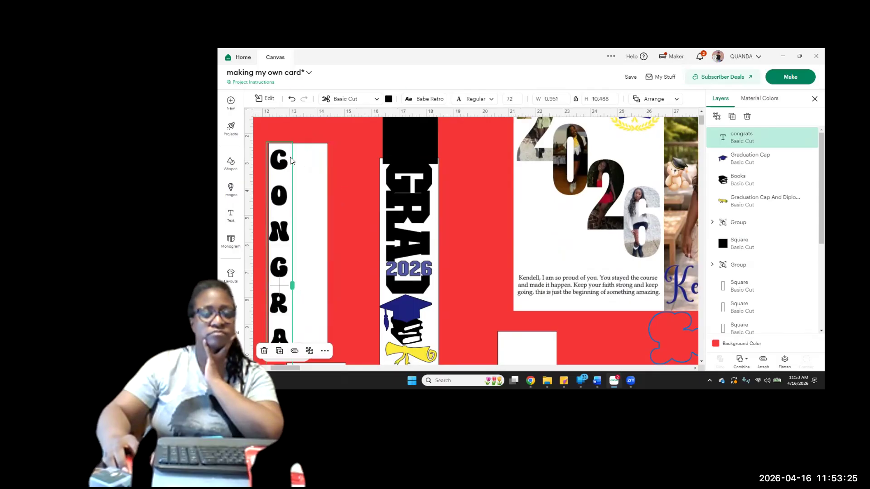
Scale the vertical congrats text down to about 0.69 x 7.64 in and place it inside the white panel along its left edge
scroll(316, 175, "down", 1)
scroll(315, 174, "down", 3)
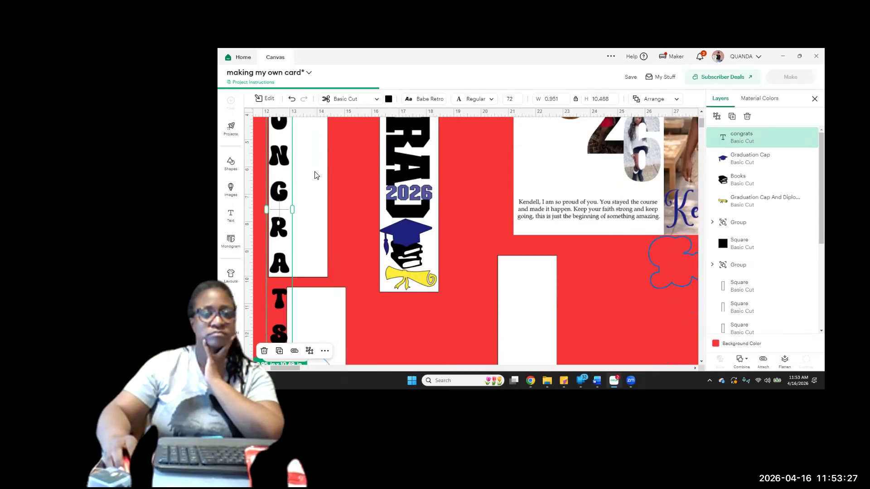
scroll(290, 163, "up", 4)
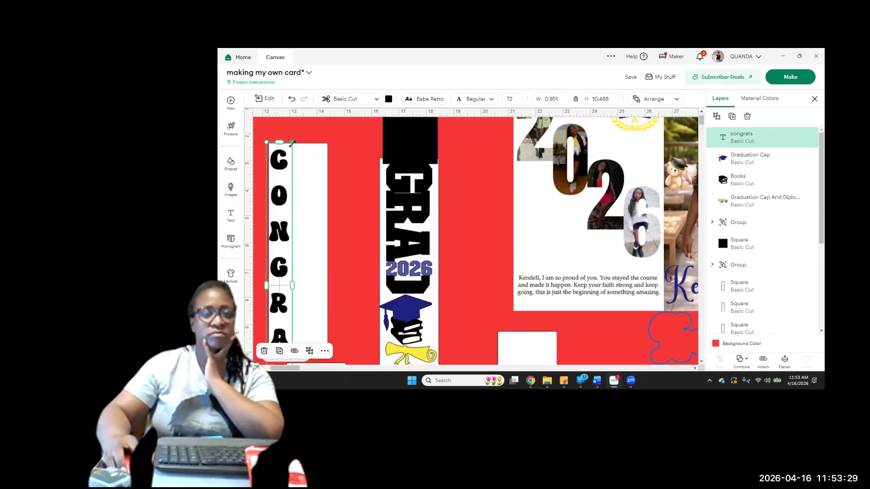
left_click_drag(292, 141, 282, 186)
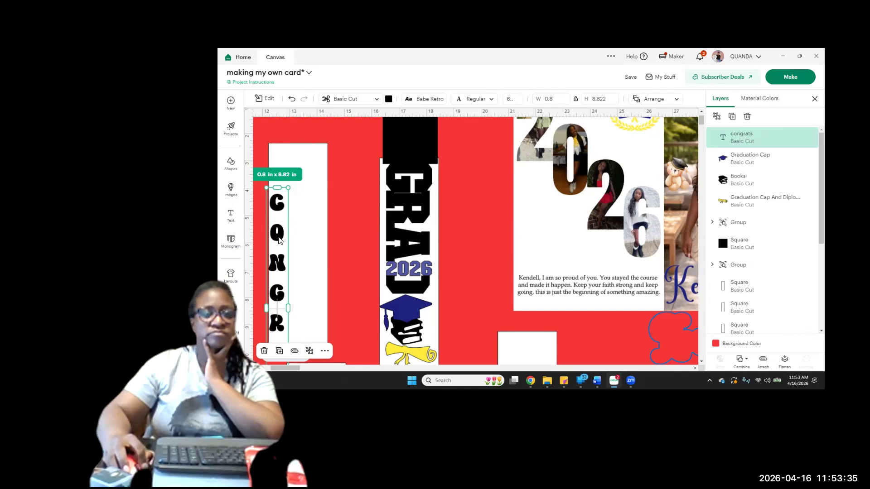
left_click_drag(291, 229, 287, 194)
scroll(324, 242, "down", 1)
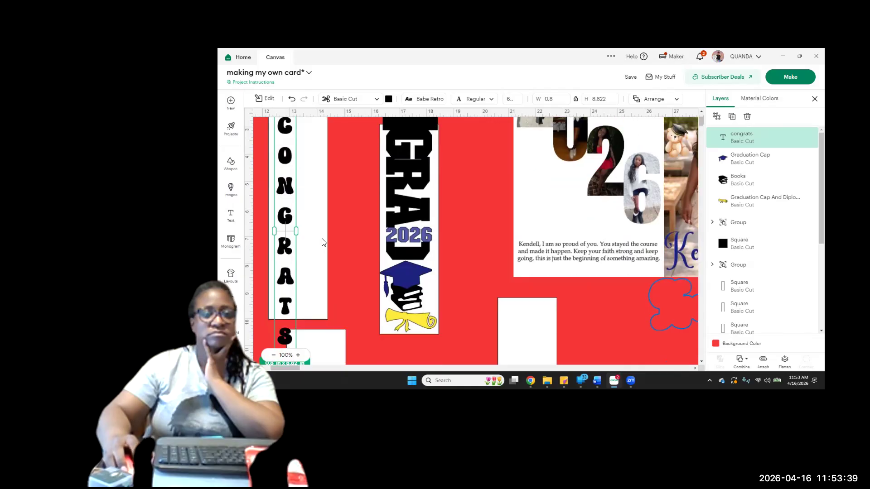
scroll(296, 308, "down", 1)
left_click_drag(296, 309, 316, 249)
scroll(287, 217, "up", 3)
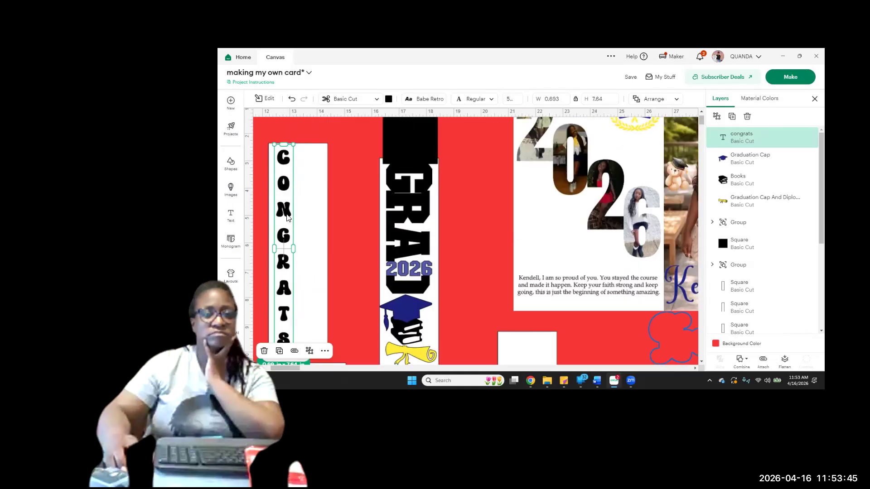
left_click_drag(286, 215, 285, 214)
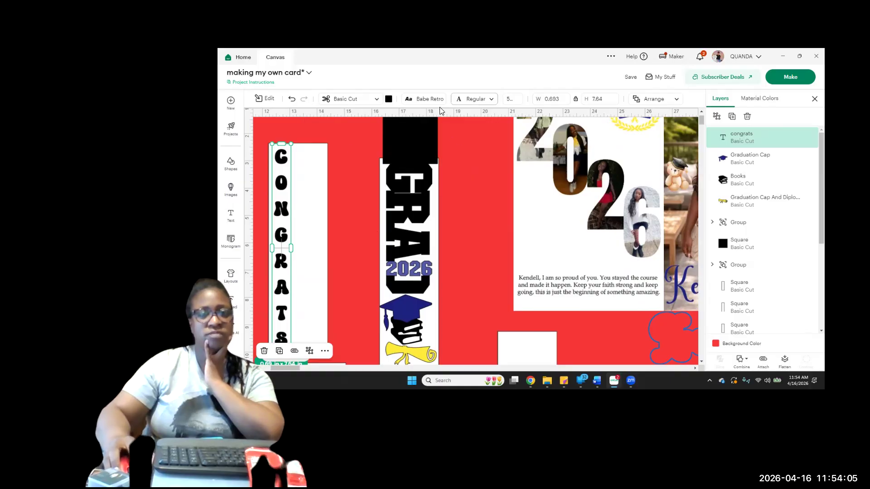
Duplicate the congrats text beside the original and change the copy to "graduate", one letter per line
left_click(732, 116)
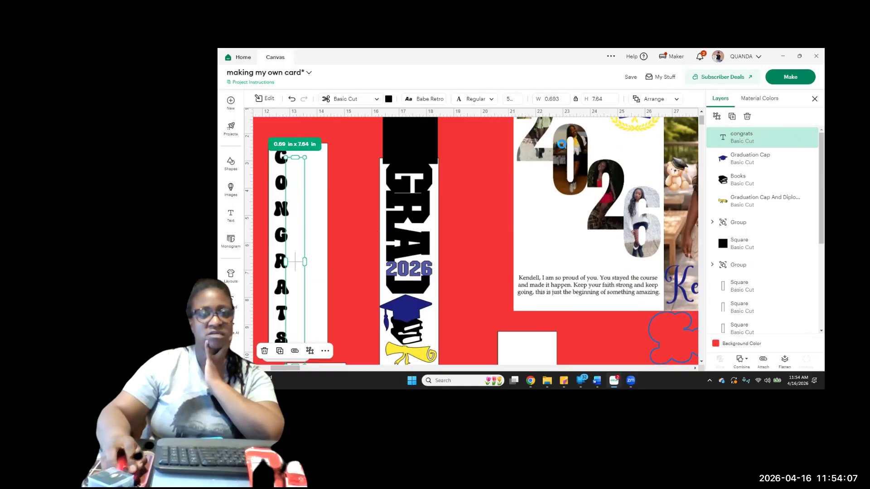
left_click_drag(298, 204, 311, 193)
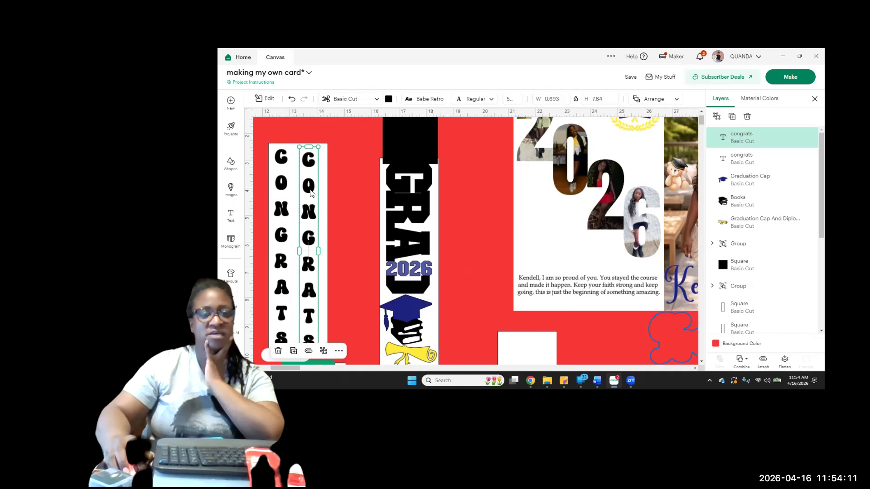
double_click(311, 194)
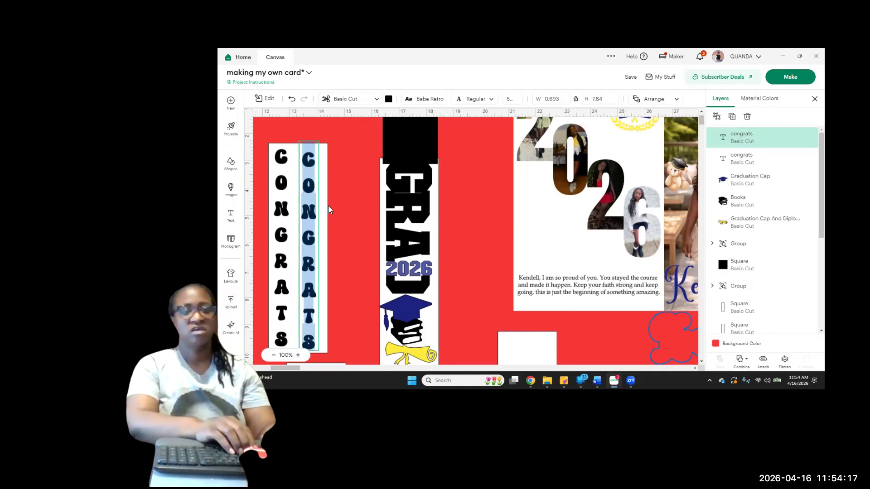
type("gradu")
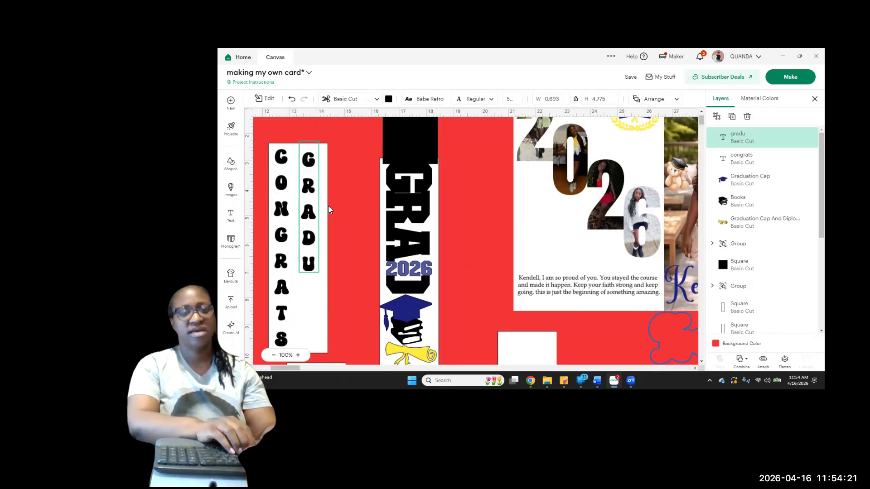
type("ate")
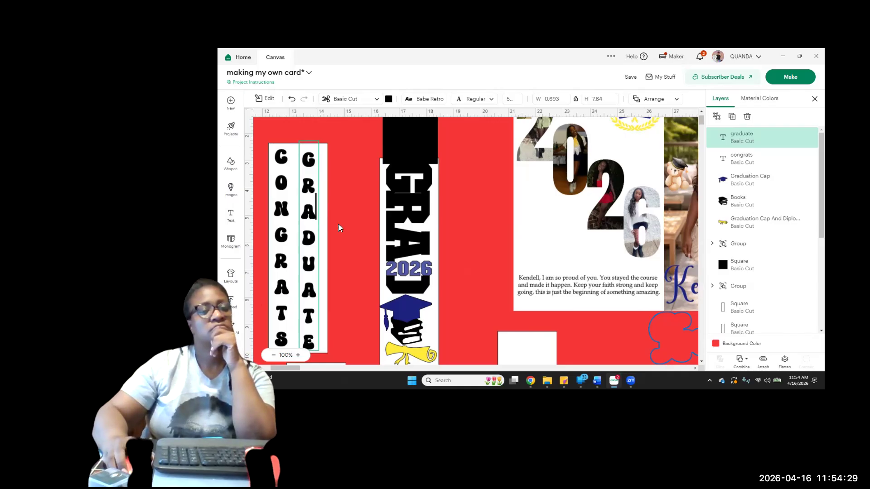
Shift the graduate text slightly toward the white panel's right edge, level with the congrats text
scroll(339, 224, "down", 2)
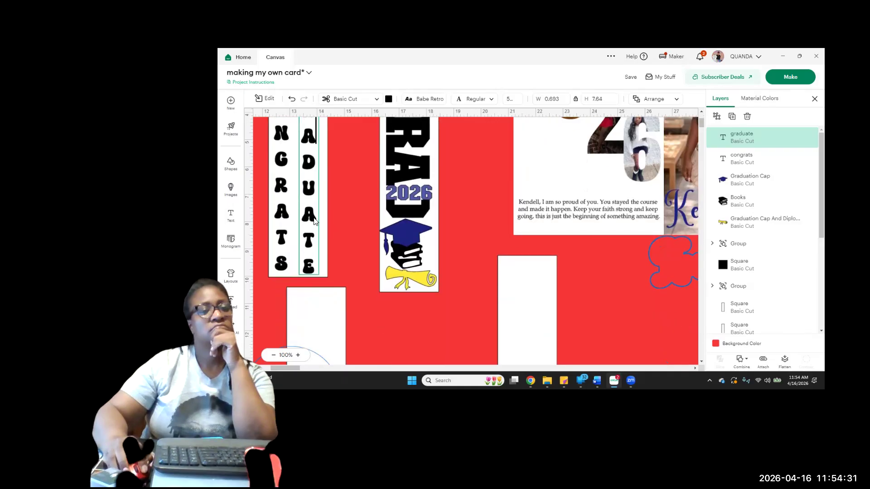
scroll(345, 230, "up", 1)
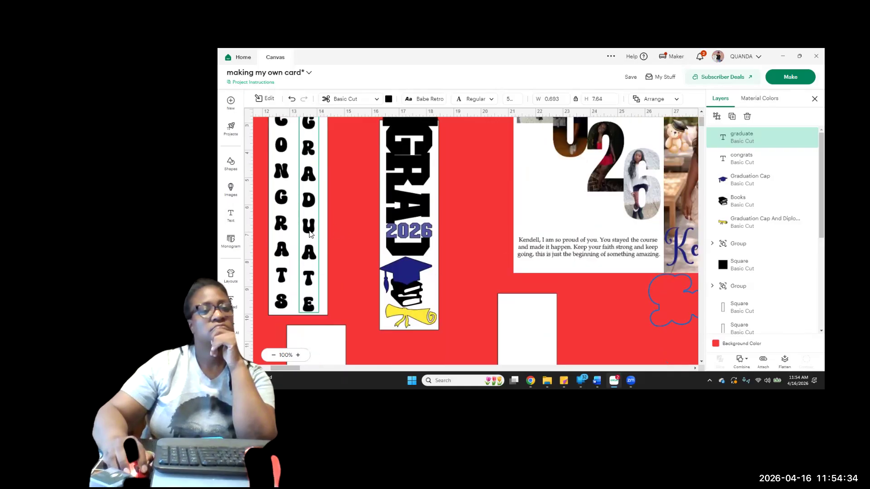
left_click(336, 227)
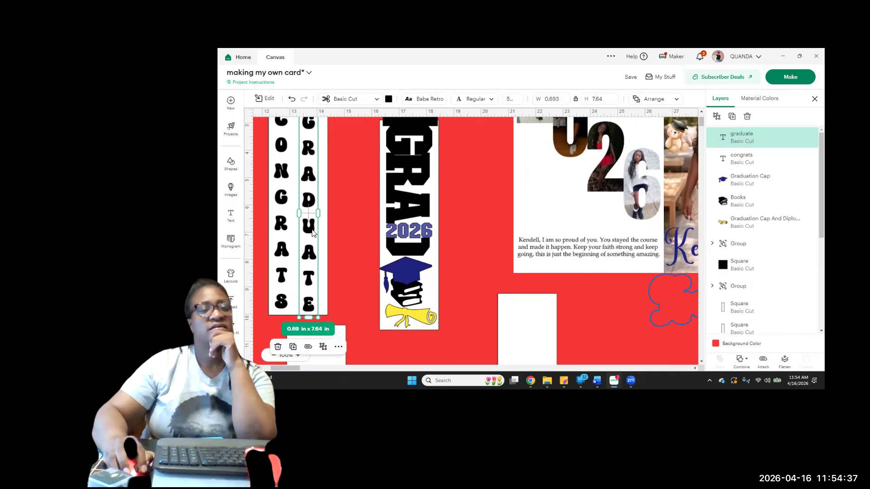
left_click_drag(312, 233, 316, 233)
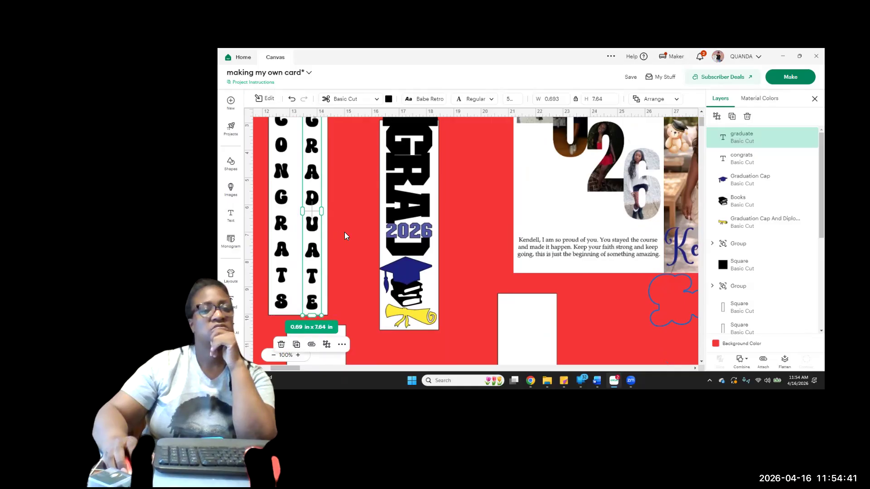
Duplicate the graduate text and stack the copy exactly over the original
scroll(345, 232, "up", 3)
scroll(345, 232, "down", 3)
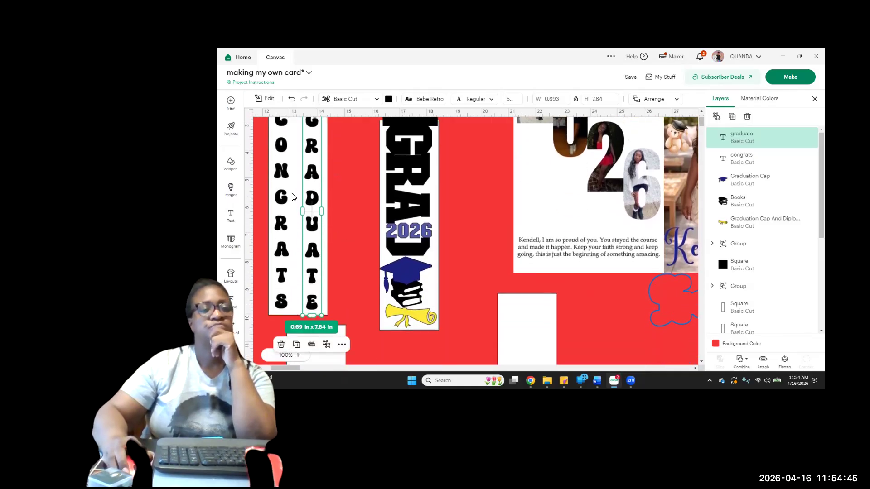
left_click(732, 117)
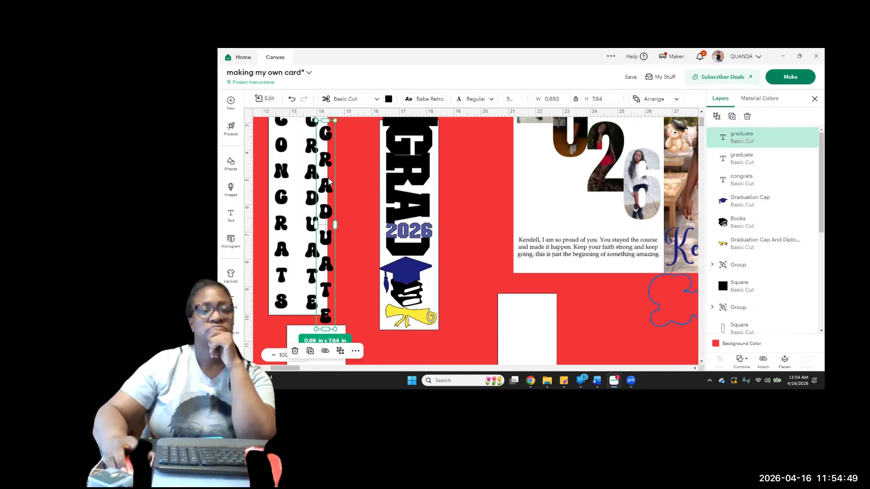
left_click_drag(328, 187, 315, 178)
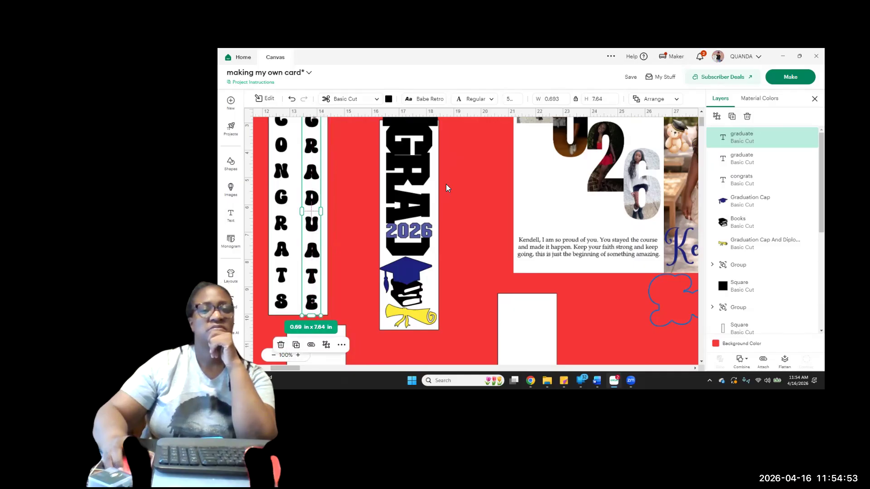
Change the lower graduate text copy's operation from Basic Cut to Score
left_click(745, 166)
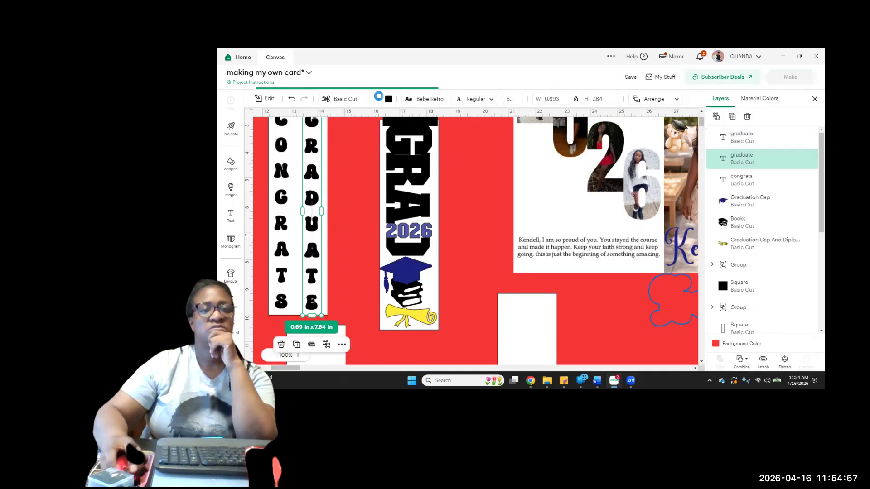
left_click(355, 102)
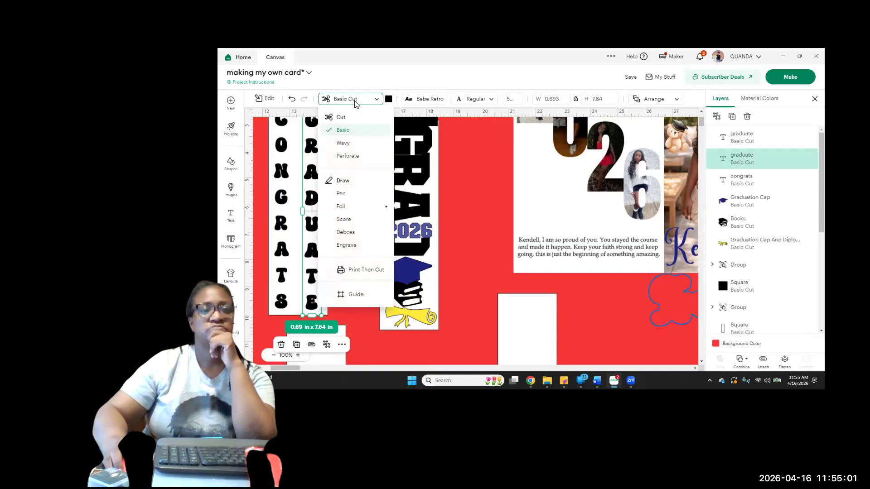
left_click(321, 181)
scroll(321, 181, "up", 2)
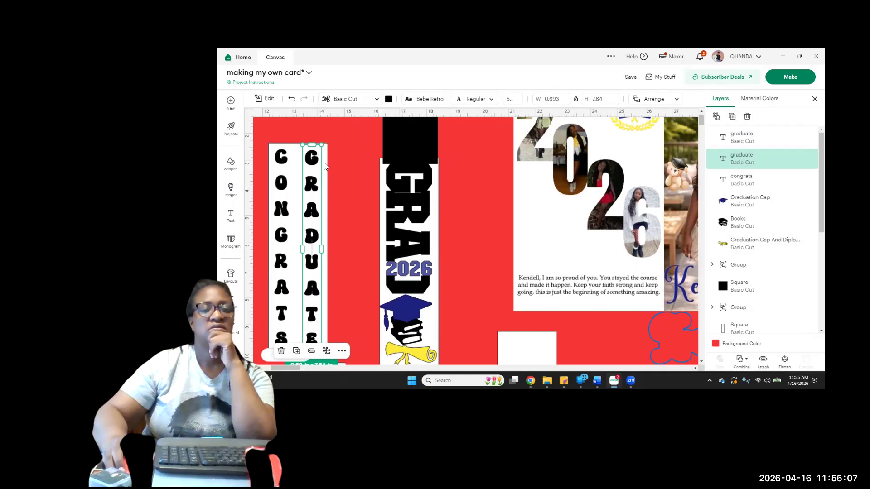
scroll(348, 230, "down", 4)
scroll(348, 230, "up", 4)
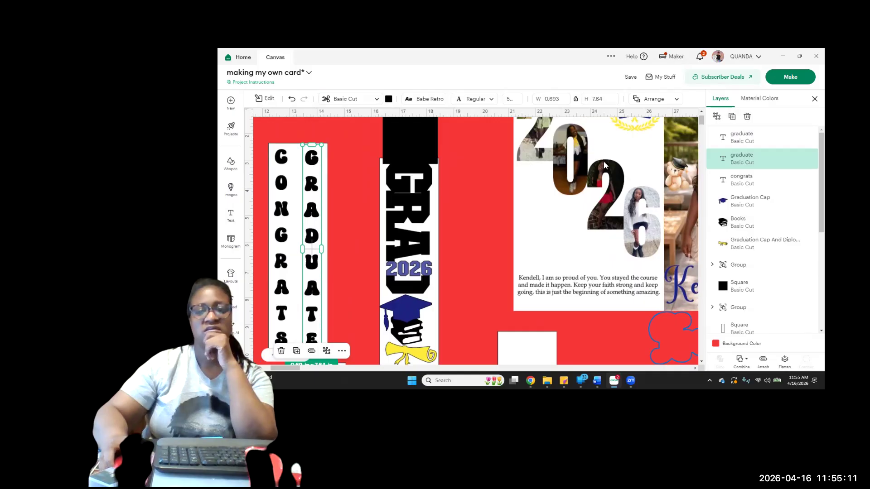
left_click(346, 103)
key("Escape")
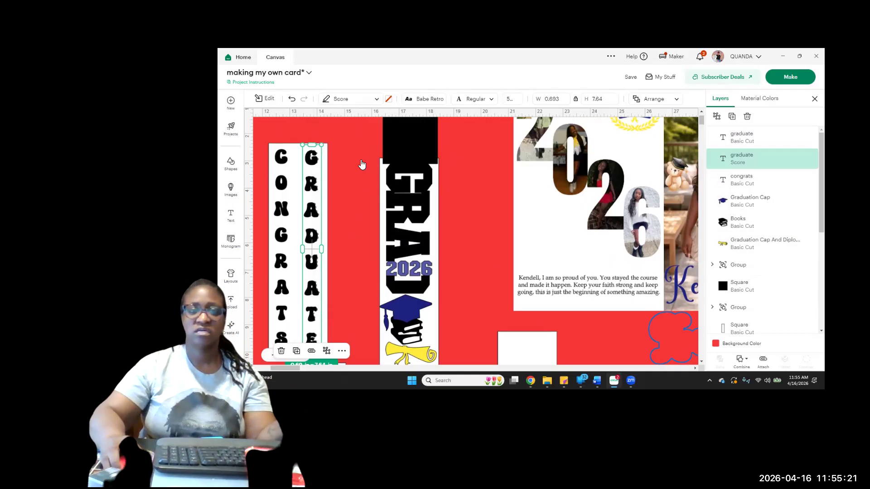
Attach the scored graduate text to the white panel and send the attached set to the back
left_click(324, 171, "shift")
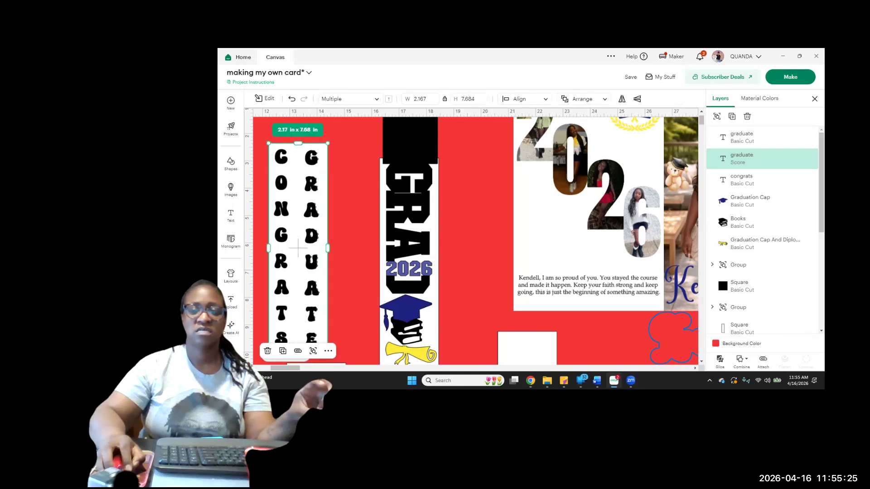
left_click(763, 361)
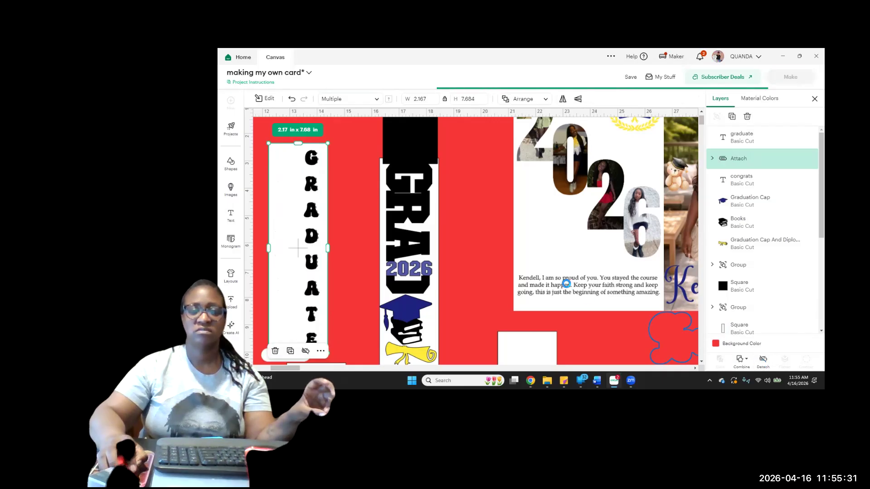
left_click(523, 99)
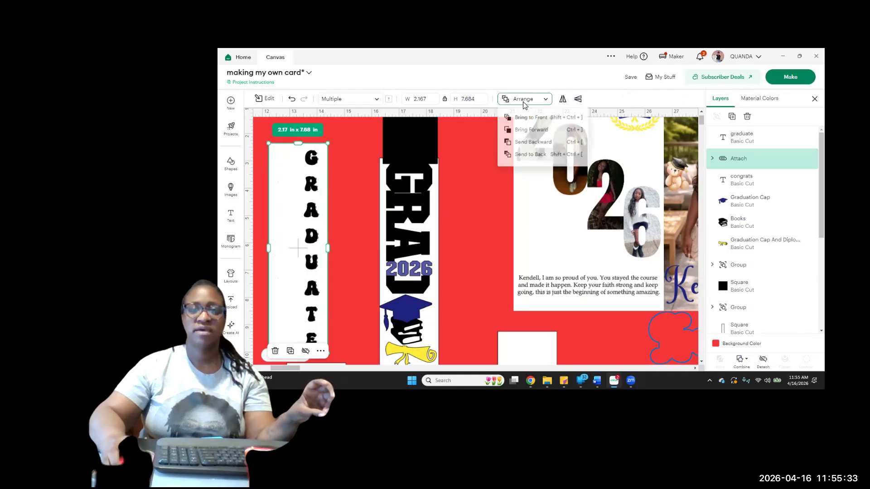
left_click(537, 157)
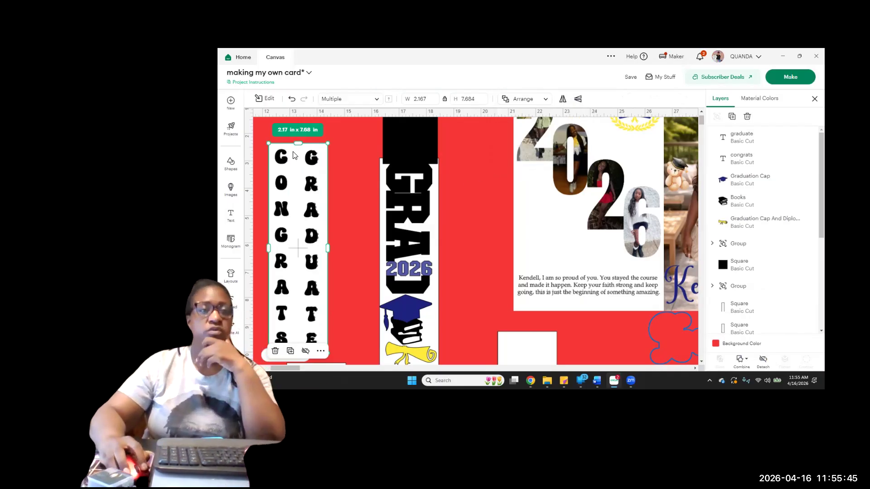
Duplicate the congrats text and stack the copy exactly over the original
left_click(283, 165)
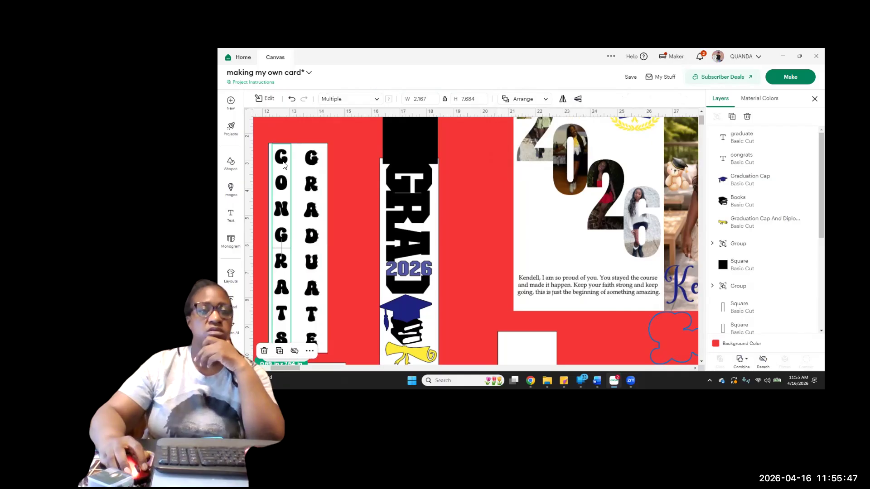
left_click(732, 116)
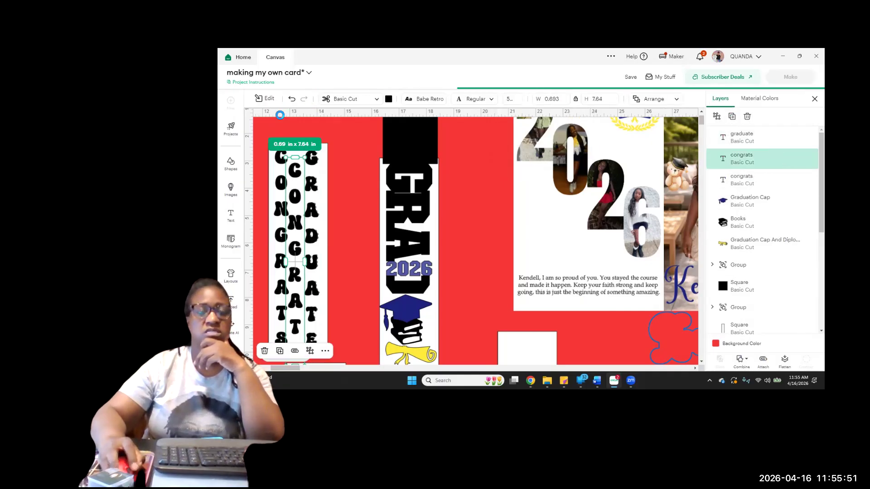
left_click_drag(297, 200, 286, 189)
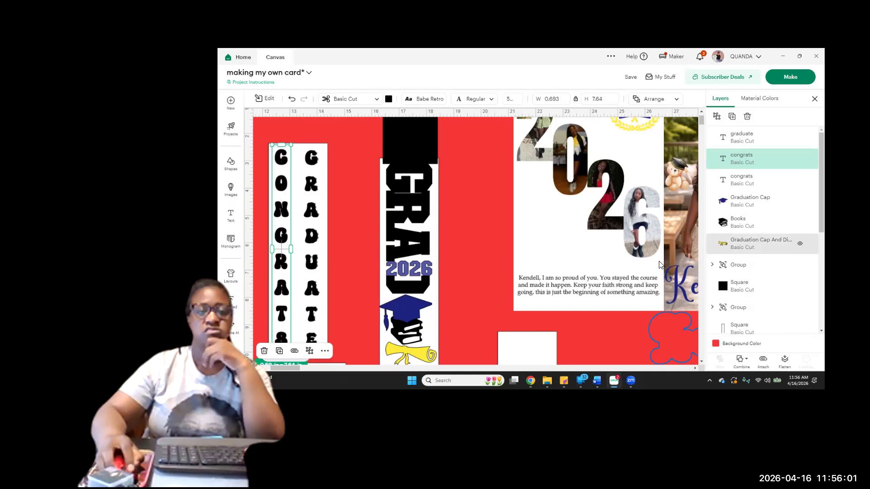
Change the lower congrats text copy's operation to Score and attach it to the white panel
left_click(748, 184)
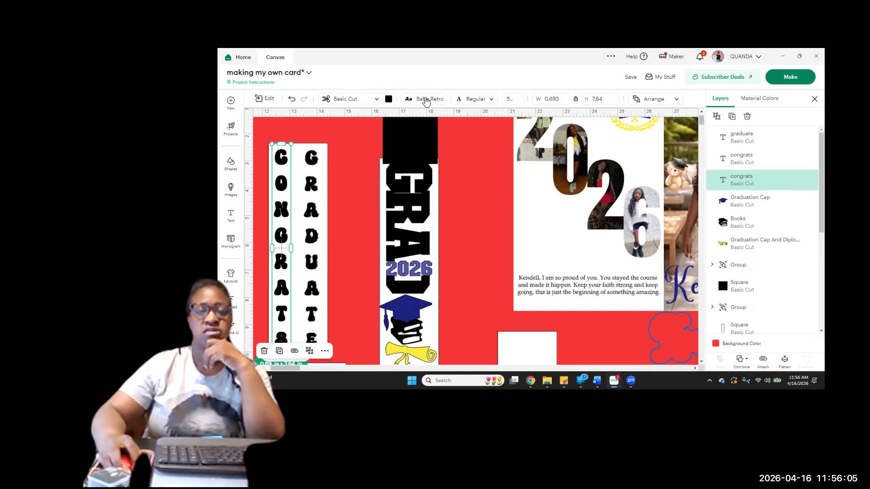
left_click(349, 101)
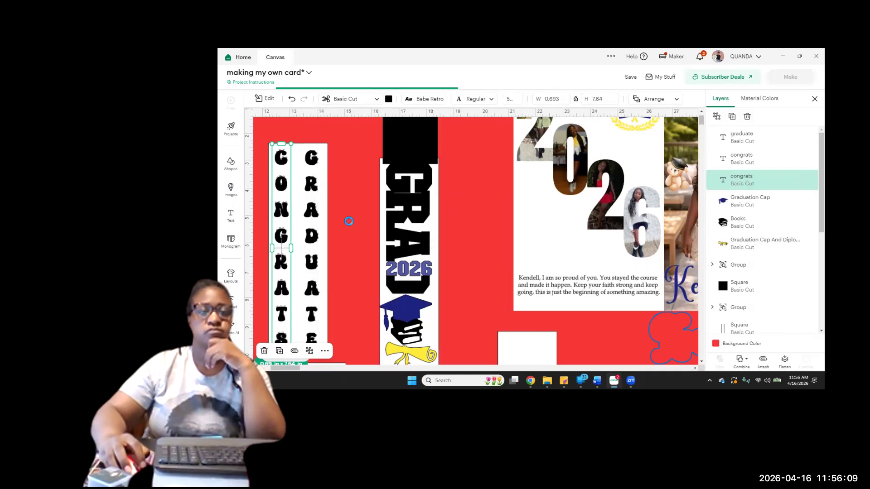
left_click(299, 156, "shift")
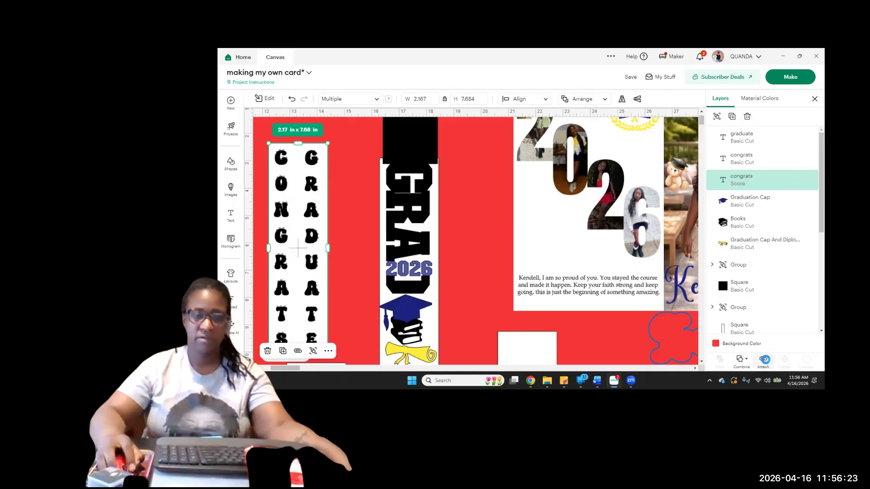
left_click(765, 360)
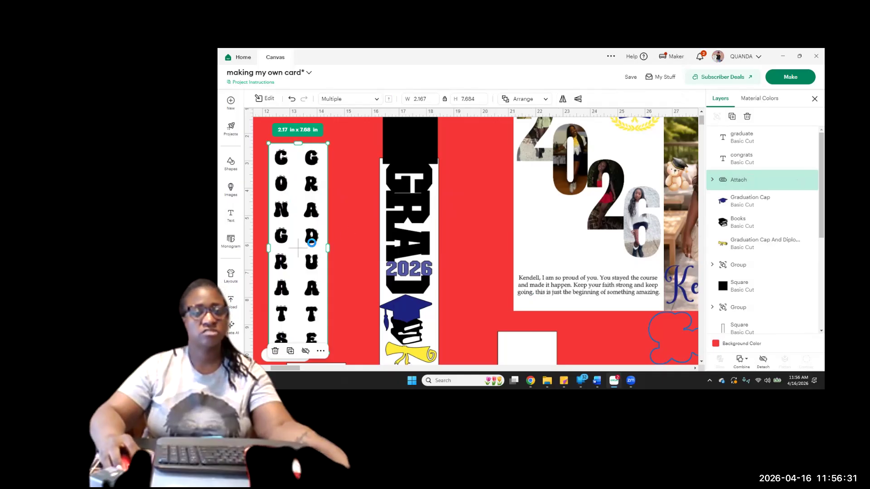
Move the Basic Cut graduate and congrats texts outward, off their scored outlines on the white panel
left_click(334, 245)
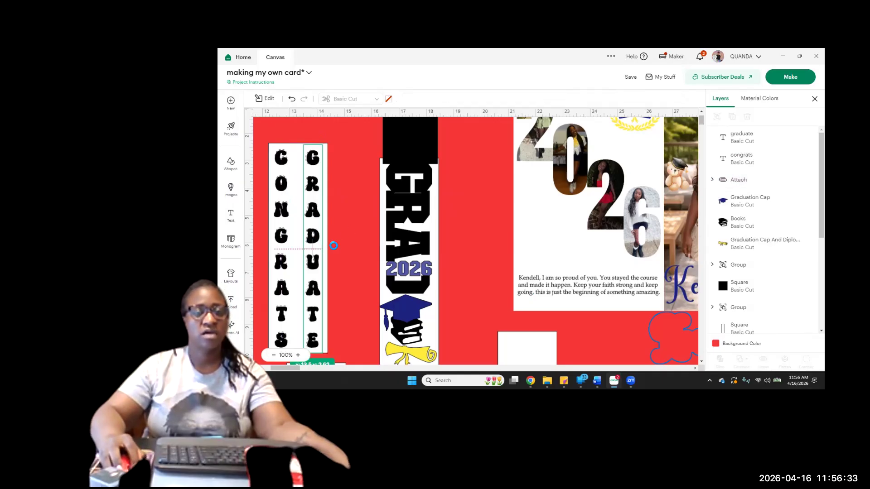
left_click_drag(315, 240, 327, 241)
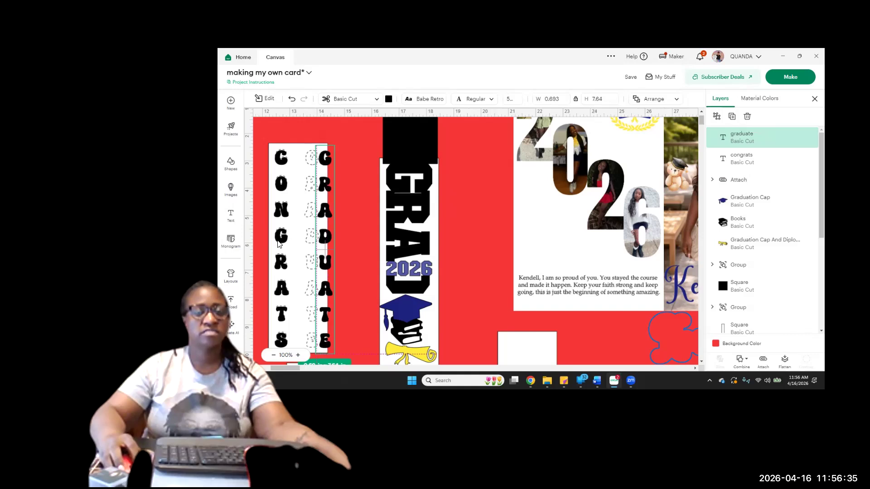
left_click_drag(273, 245, 262, 236)
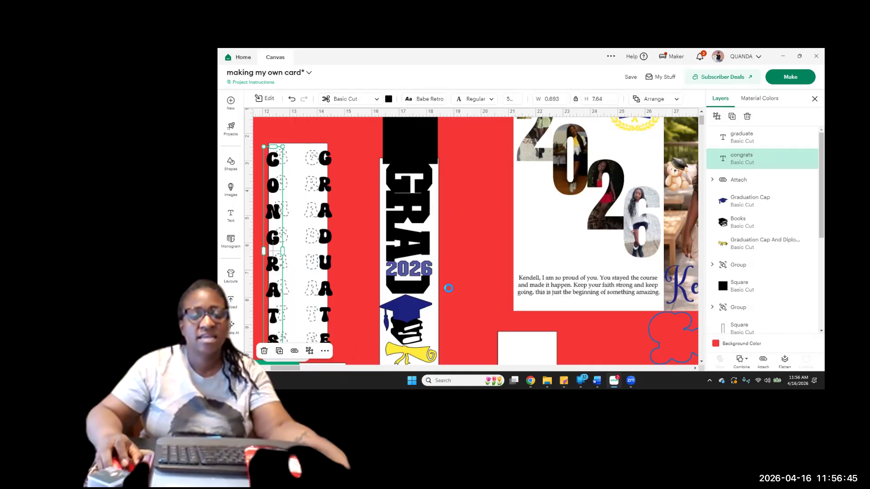
Move the black 2 in square from above the GRAD panel to the lower end of the blank white panel beneath the photo card
scroll(448, 287, "down", 3)
scroll(377, 337, "down", 2)
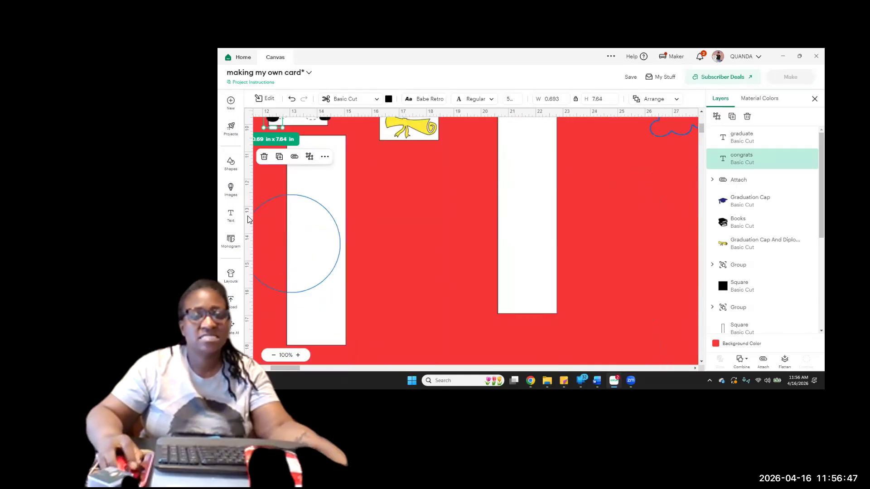
scroll(446, 212, "up", 5)
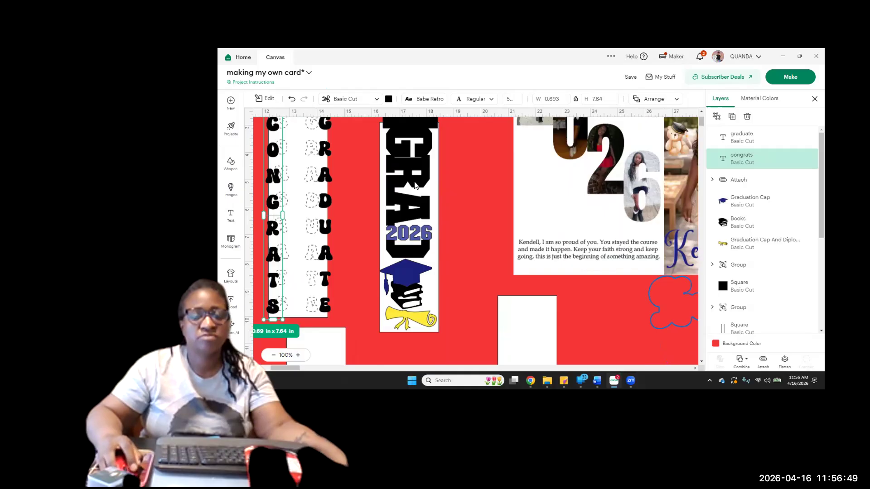
left_click_drag(416, 180, 499, 336)
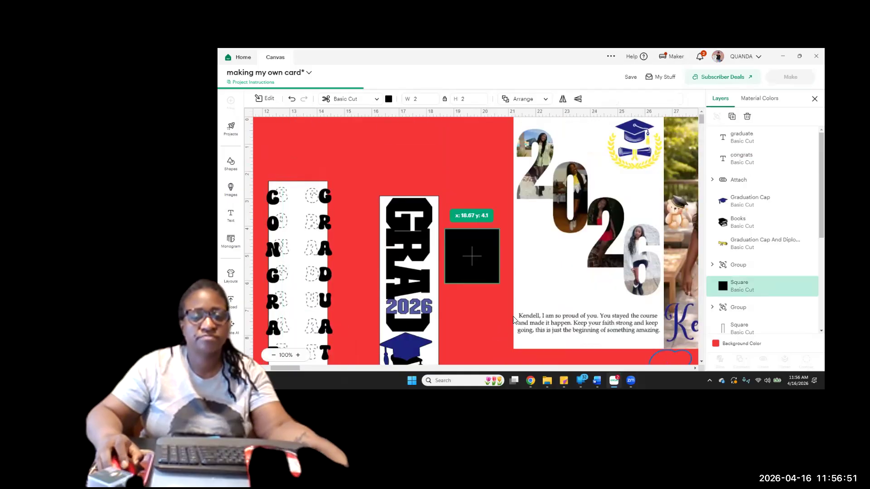
scroll(495, 226, "down", 3)
scroll(489, 193, "down", 1)
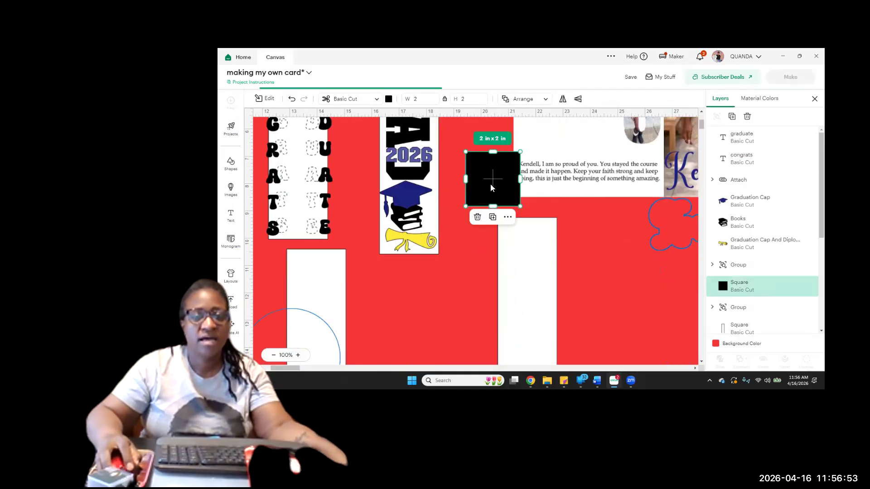
left_click_drag(497, 203, 521, 316)
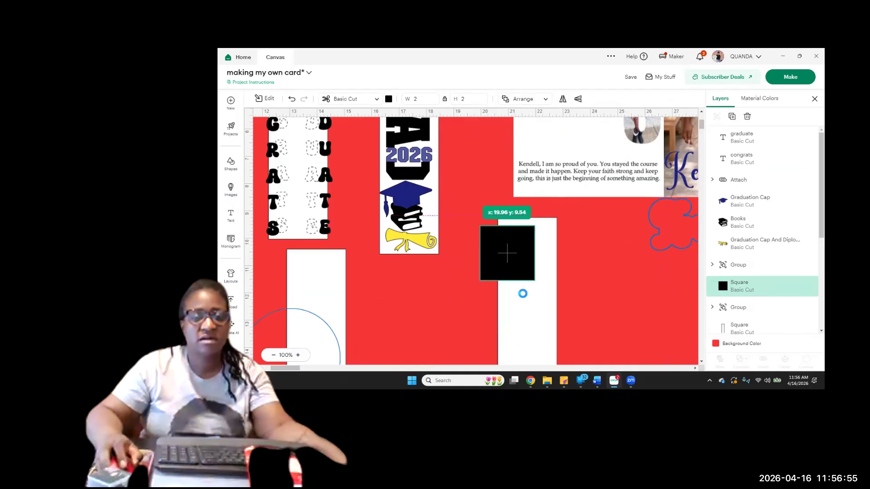
scroll(524, 286, "down", 4)
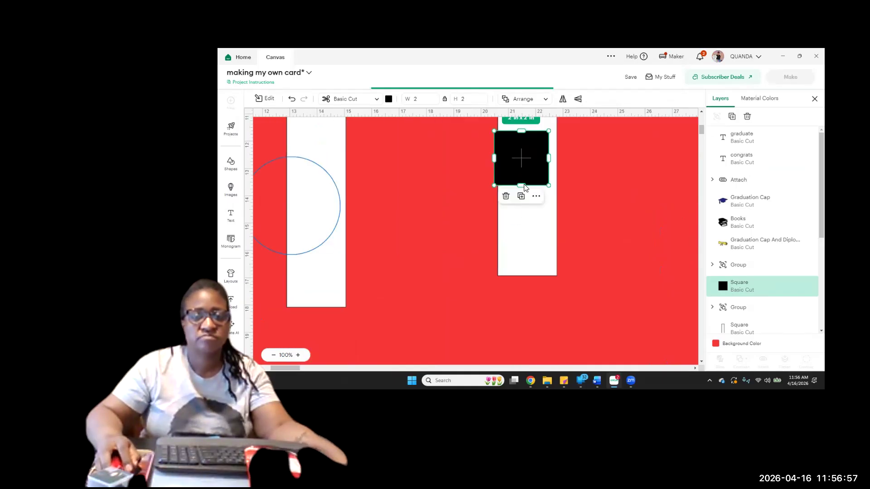
left_click_drag(529, 251, 532, 271)
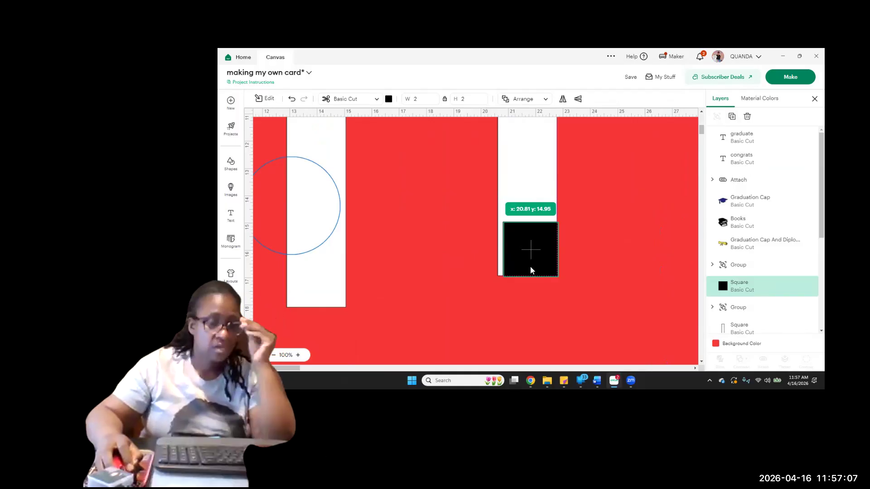
left_click_drag(527, 262, 522, 253)
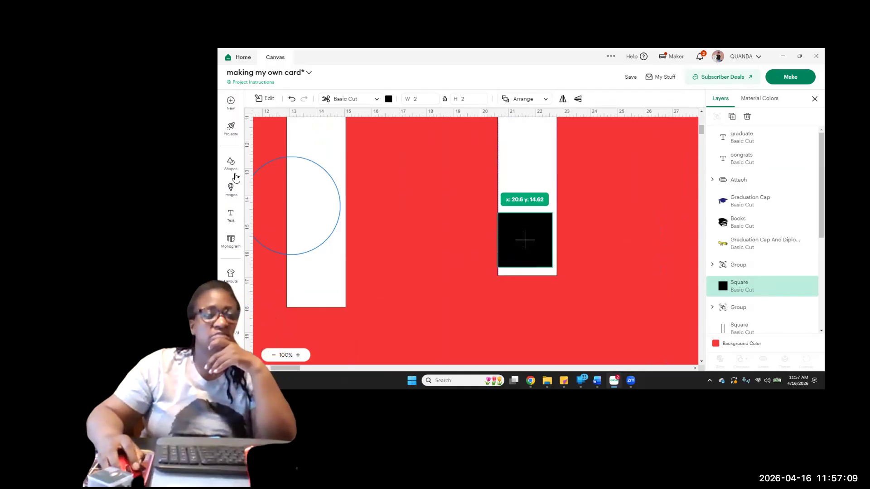
Add an upright triangle and a narrow inverted triangle, placing the inverted one between the two blank white panels
left_click(231, 166)
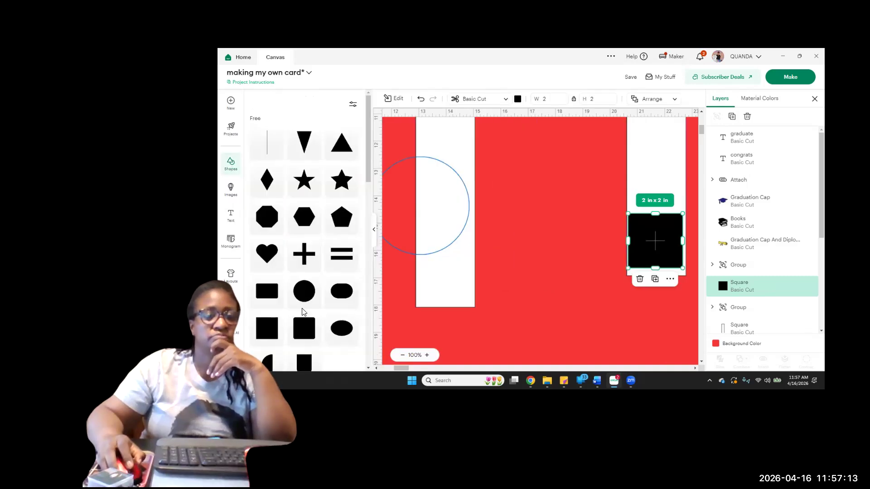
scroll(303, 312, "down", 3)
scroll(303, 312, "down", 10)
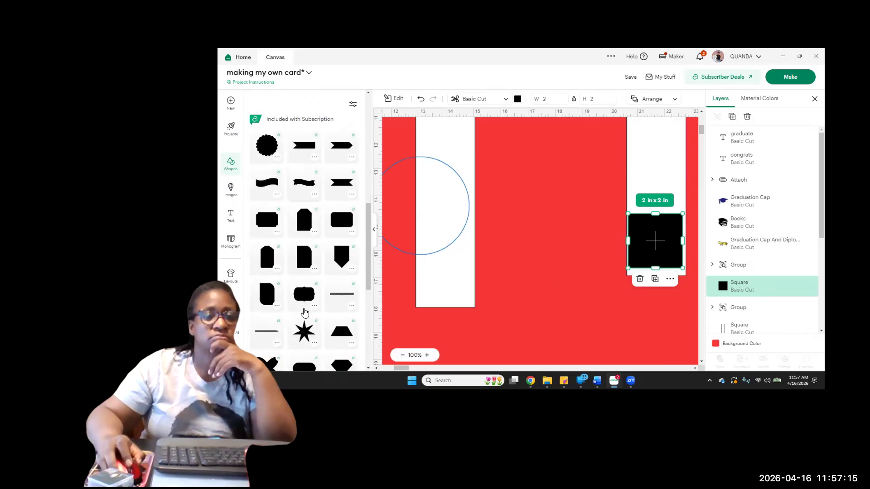
scroll(303, 312, "up", 12)
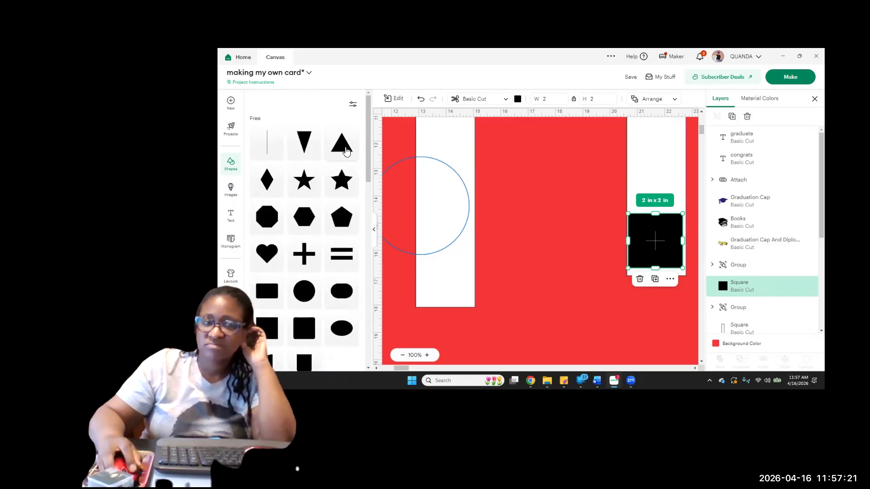
left_click(346, 151)
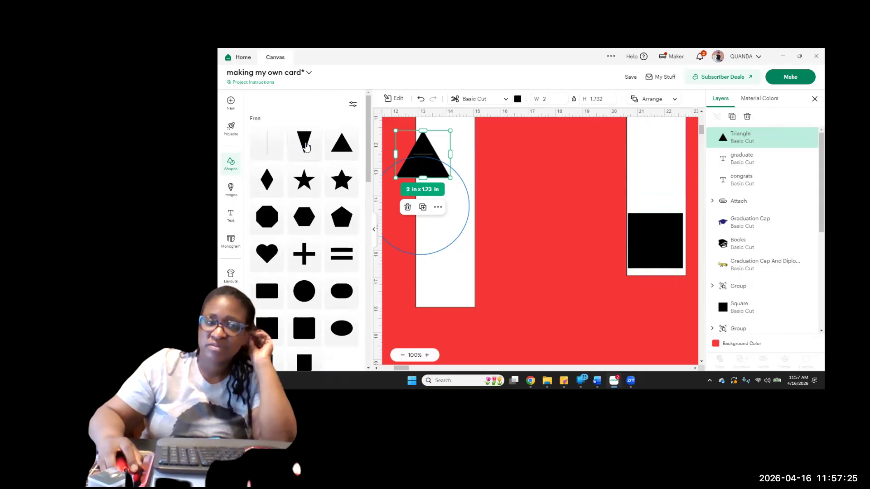
left_click(304, 144)
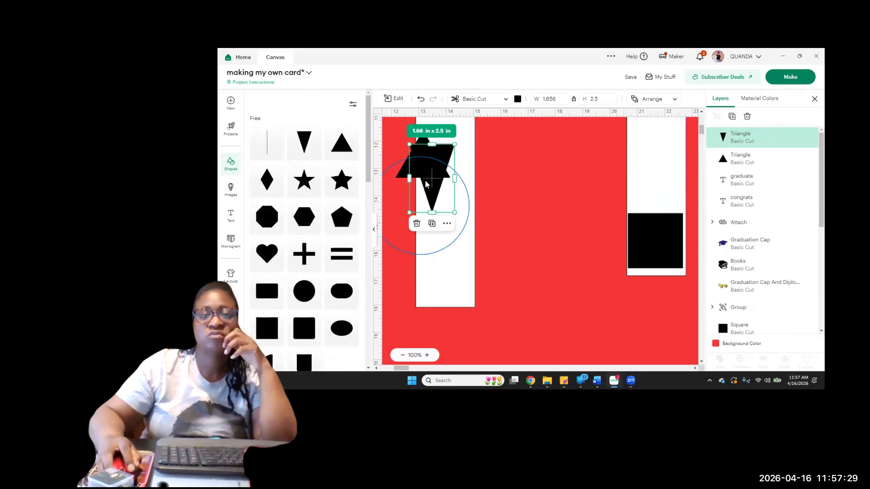
left_click_drag(428, 186, 534, 193)
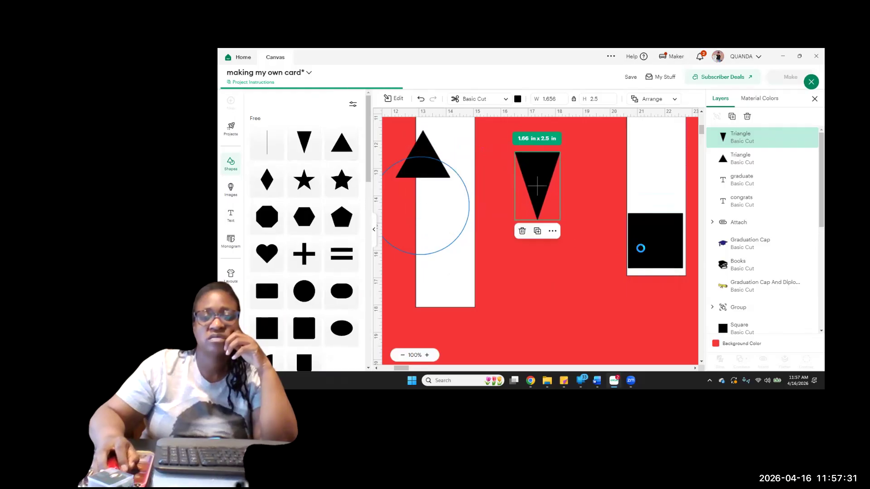
Move the square off the blank panel and try the upright triangle at the panel's lower edge in its place
left_click_drag(642, 252, 537, 256)
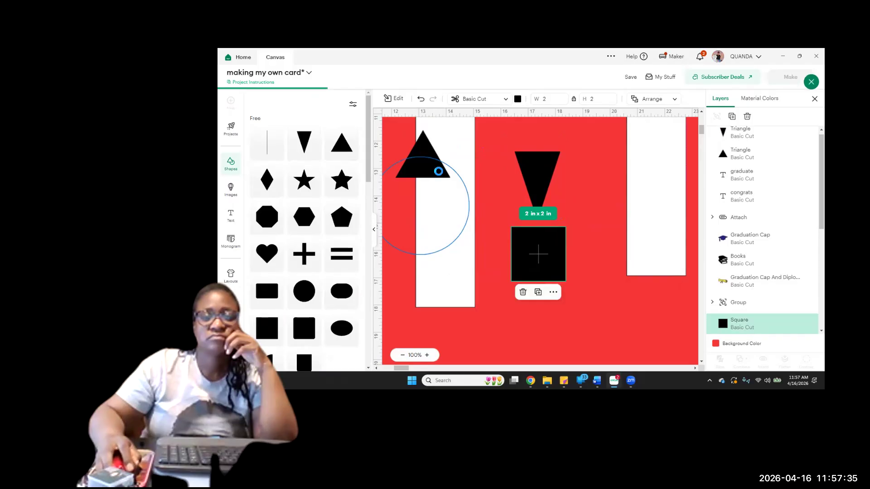
left_click_drag(419, 146, 424, 152)
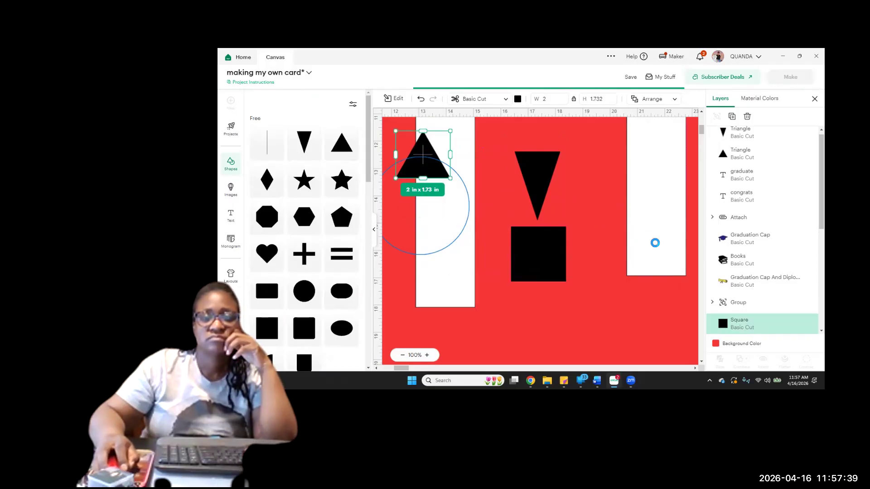
left_click_drag(426, 159, 661, 254)
left_click(655, 170)
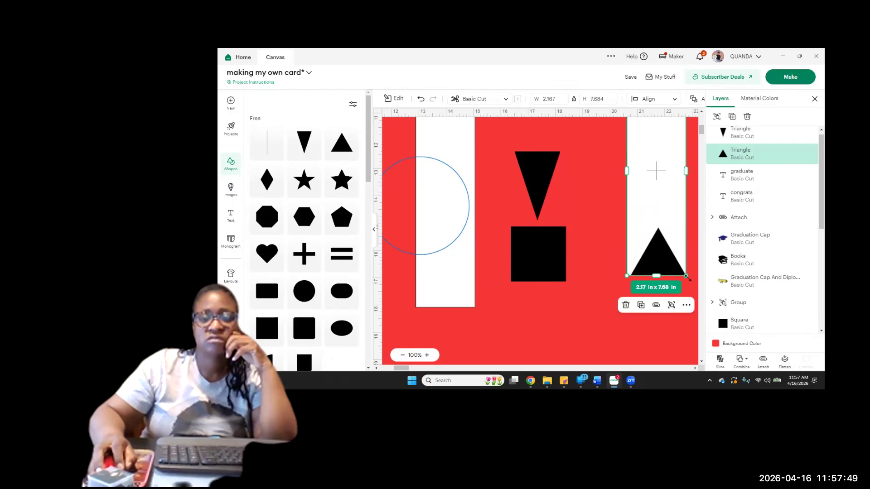
left_click(624, 282)
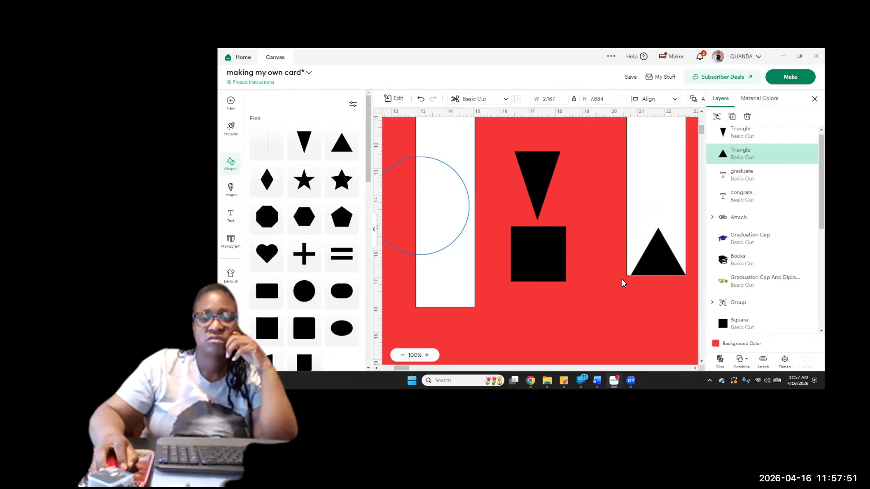
left_click(650, 274)
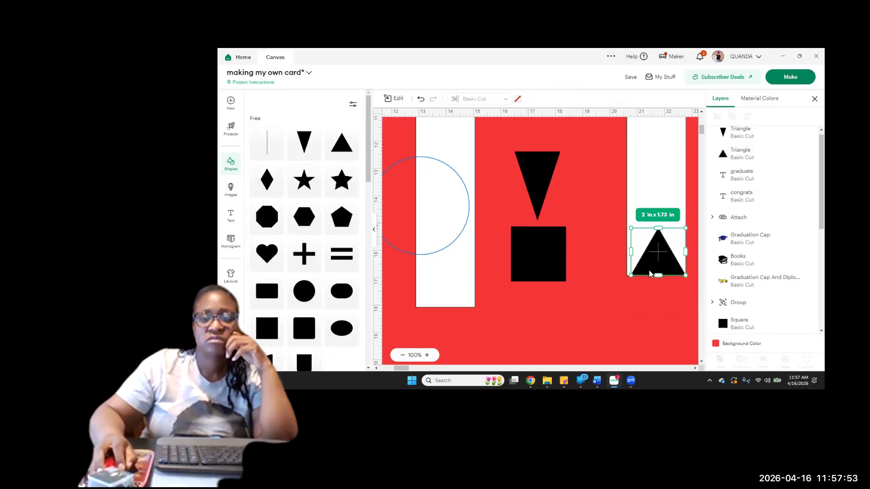
left_click_drag(691, 281, 587, 217)
Try the narrow inverted triangle at the blank panel's lower end, rotate it sideways and set it over the upright triangle
left_click(540, 207)
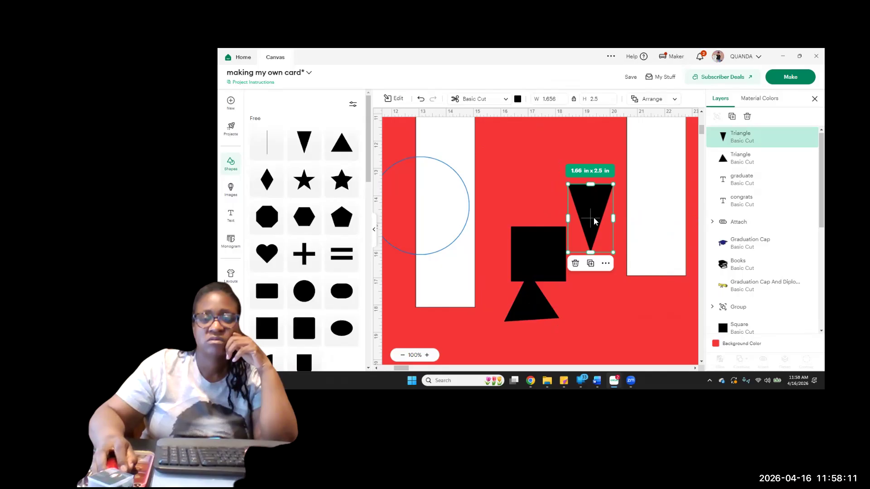
left_click_drag(592, 225, 692, 255)
left_click_drag(690, 285, 532, 306)
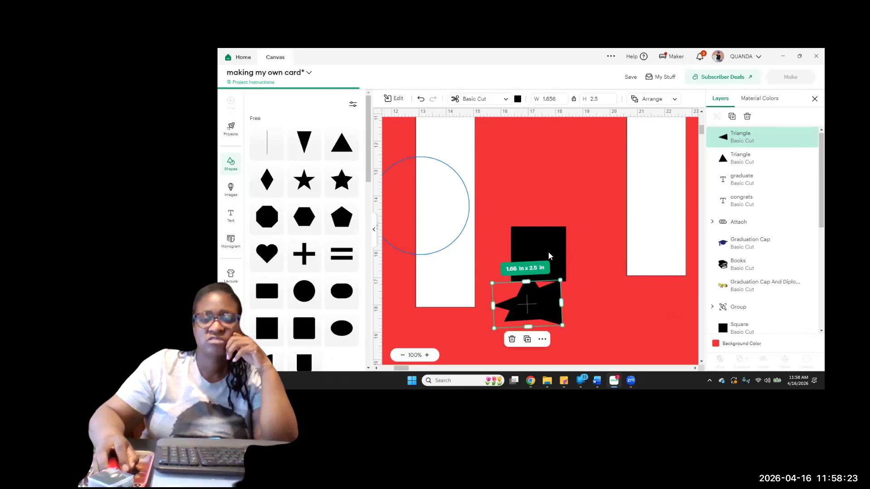
Move the black square clear of the triangles, duplicate it and overlap the copy on the original
left_click_drag(552, 264, 582, 227)
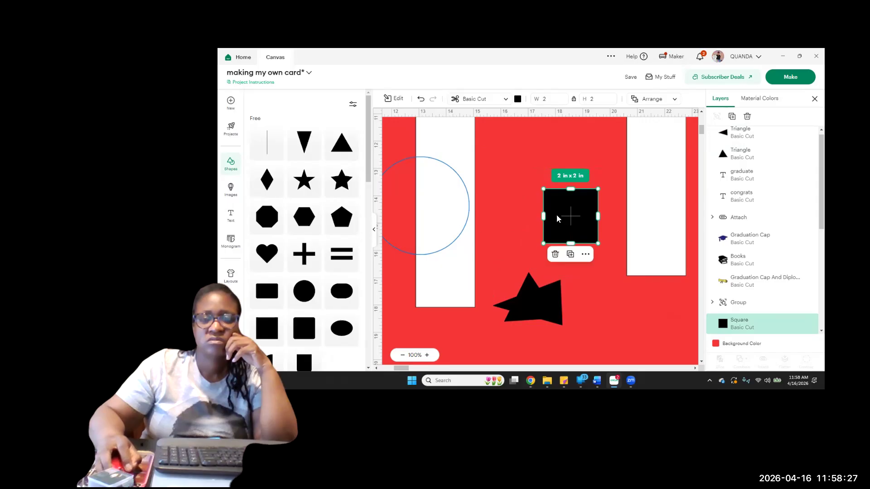
left_click(733, 116)
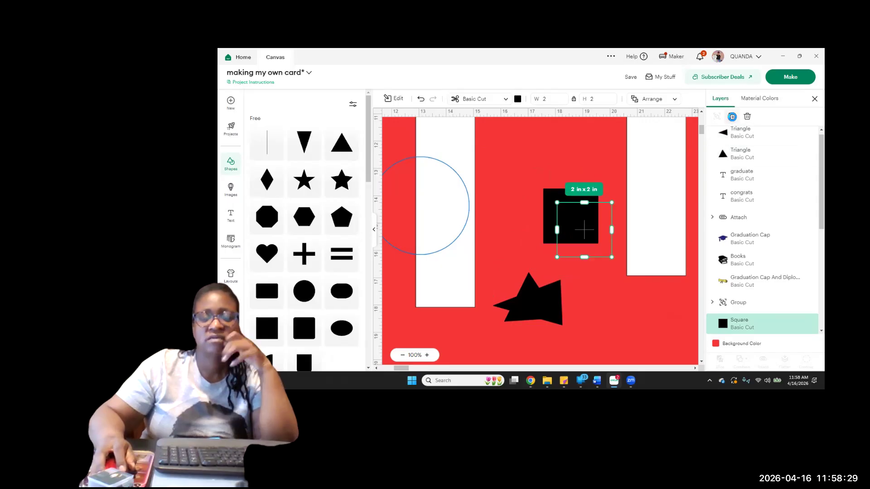
left_click_drag(588, 234, 565, 196)
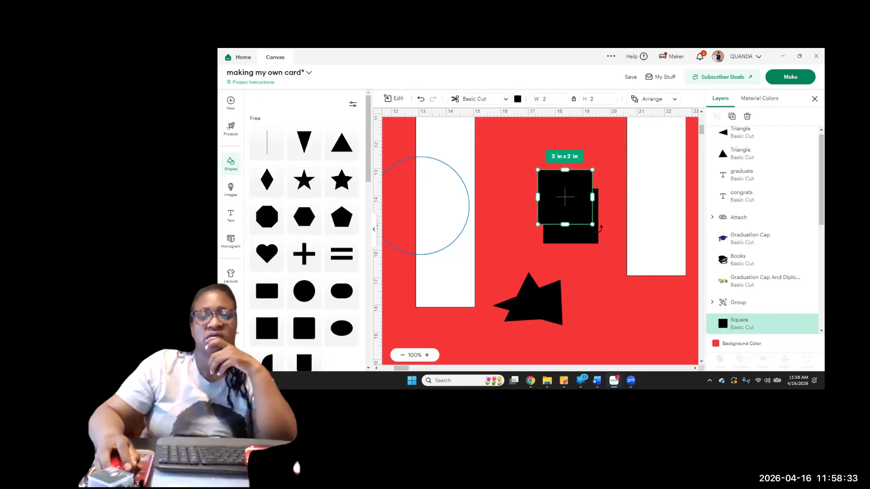
Stretch the upper square copy into a rectangle about 3.65 x 2 in and tilt it diagonally across the other square
left_click_drag(600, 228, 521, 252)
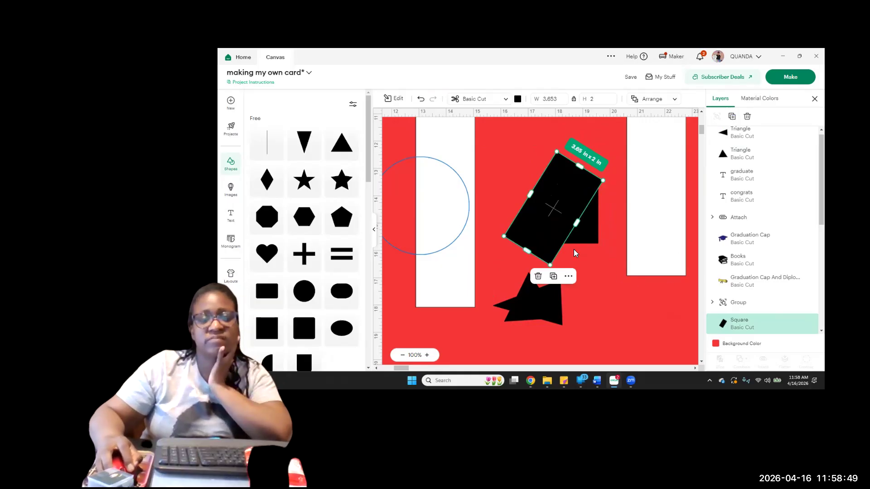
left_click_drag(611, 178, 615, 188)
left_click_drag(569, 213, 563, 197)
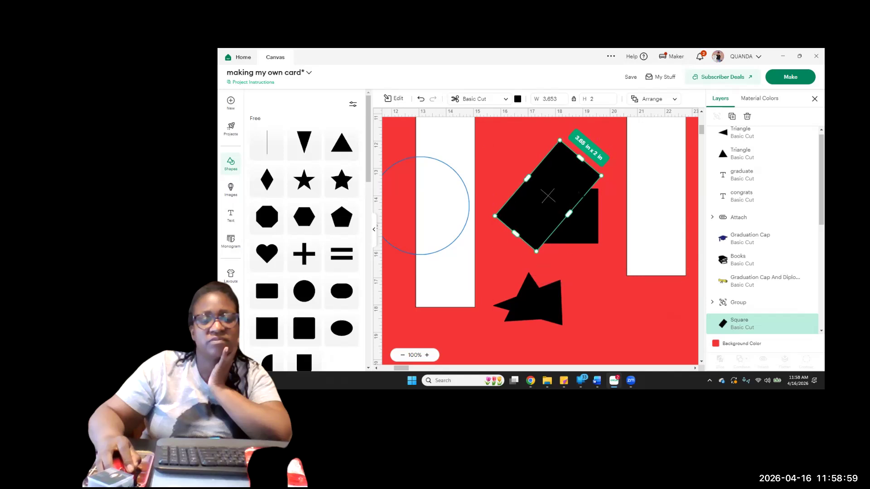
left_click_drag(607, 175, 614, 181)
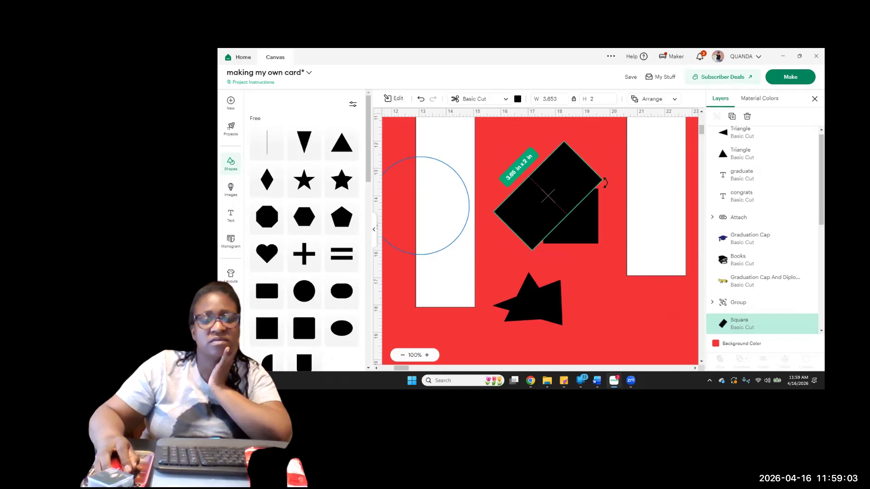
left_click_drag(558, 192, 562, 195)
left_click(609, 284)
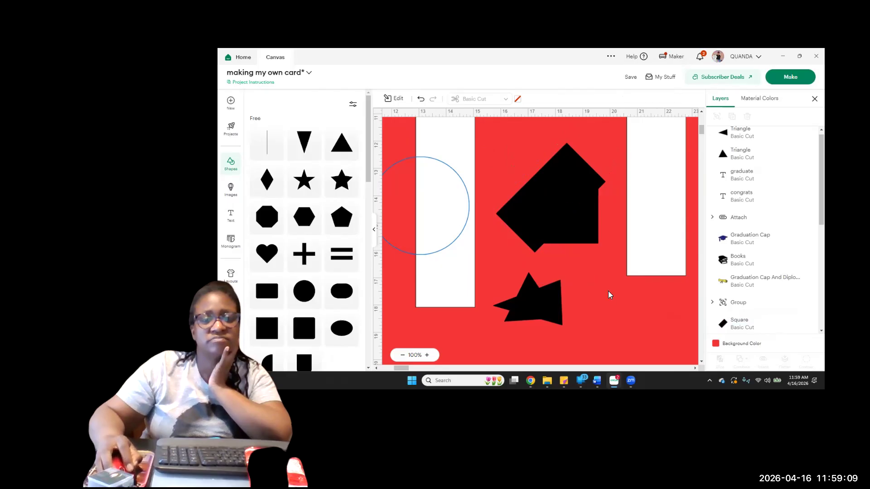
Slice the overlapping square and tilted rectangle, and fit the cut-off triangle into the right blank panel's lower corner at about 2.18 in
left_click_drag(569, 207, 564, 198)
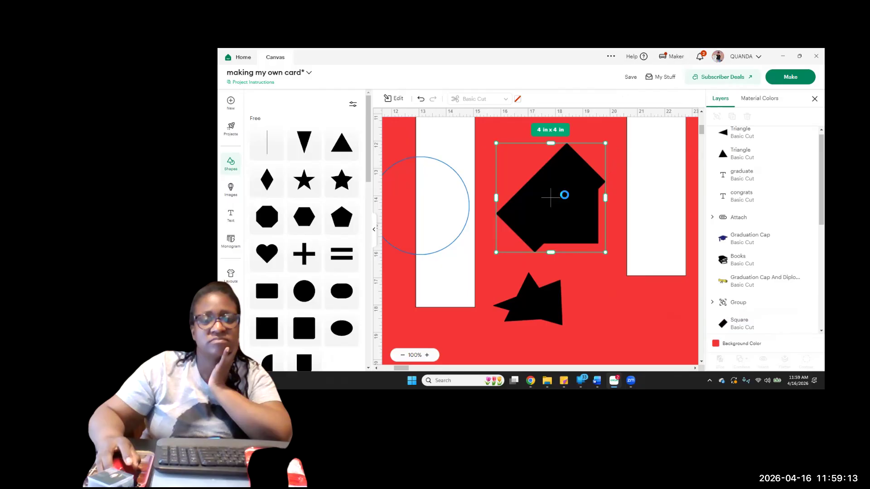
left_click(722, 363)
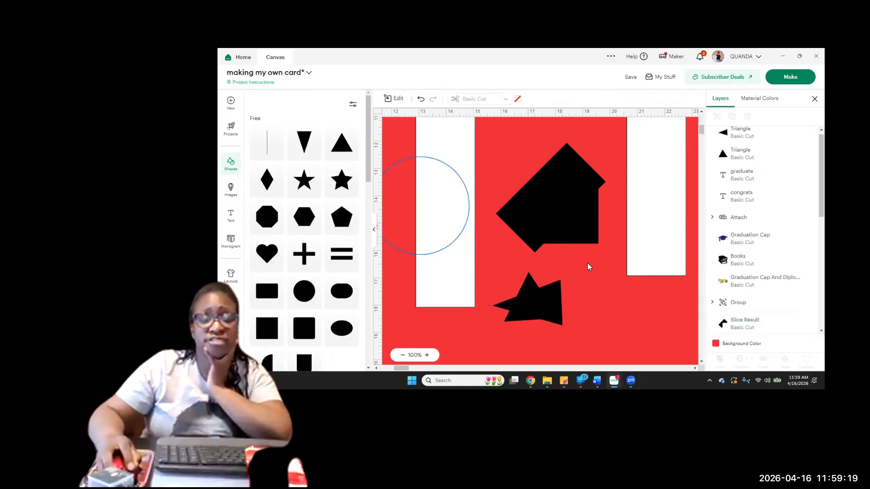
left_click_drag(578, 239, 666, 273)
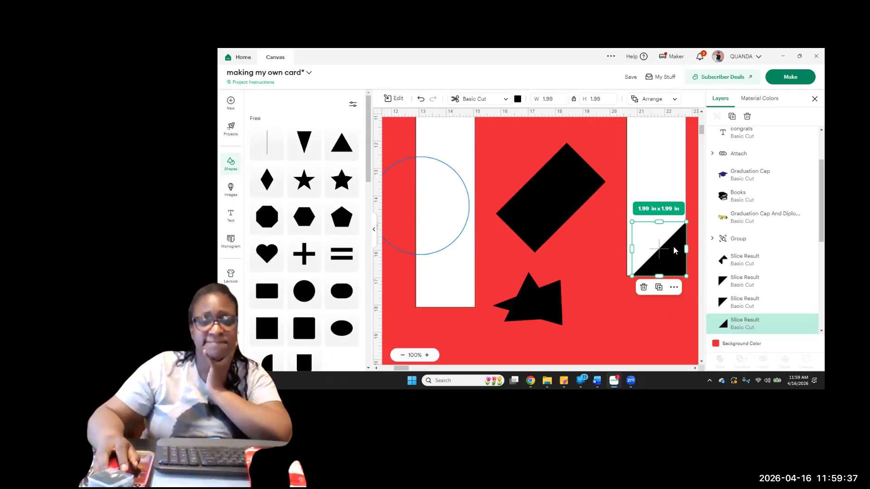
mouse_move(676, 259)
left_mouse_down()
mouse_move(666, 259)
mouse_move(676, 260)
left_mouse_up()
left_click_drag(631, 222, 631, 217)
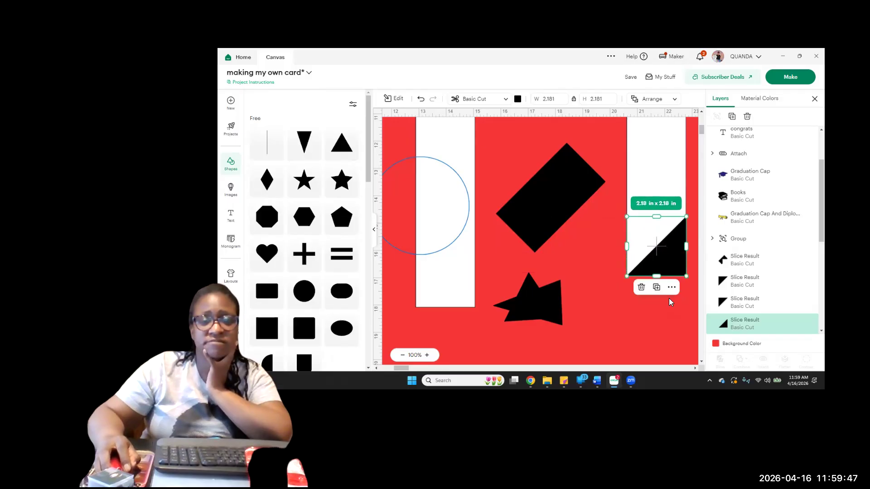
left_click(686, 330)
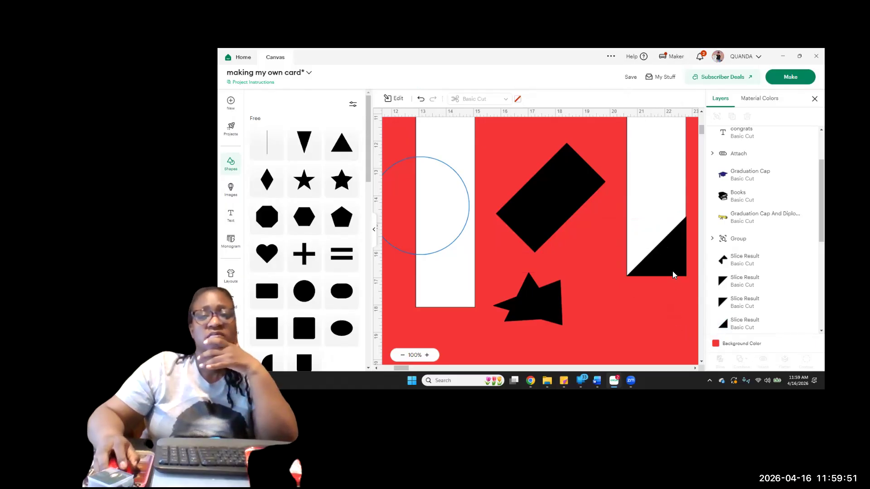
Move one leftover triangle slice beside the star-like pile and shift the notched slice piece up and away from the remaining triangle
left_click_drag(576, 204, 588, 312)
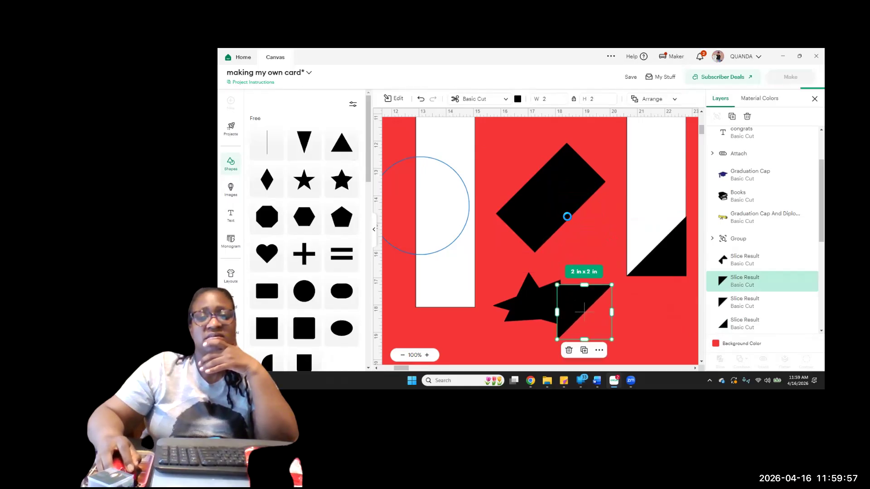
left_click_drag(557, 186, 571, 175)
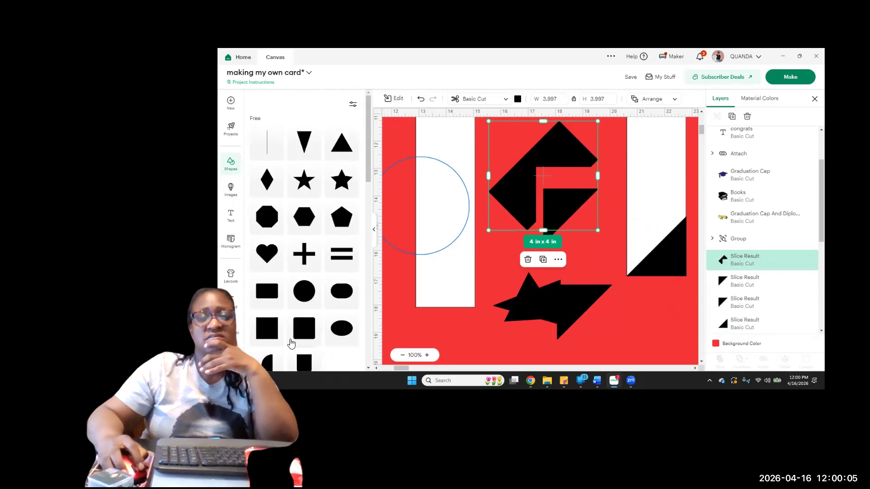
Add a new square at the lower end of the left blank panel and flatten it to about 2 x 1.39 in
left_click(273, 336)
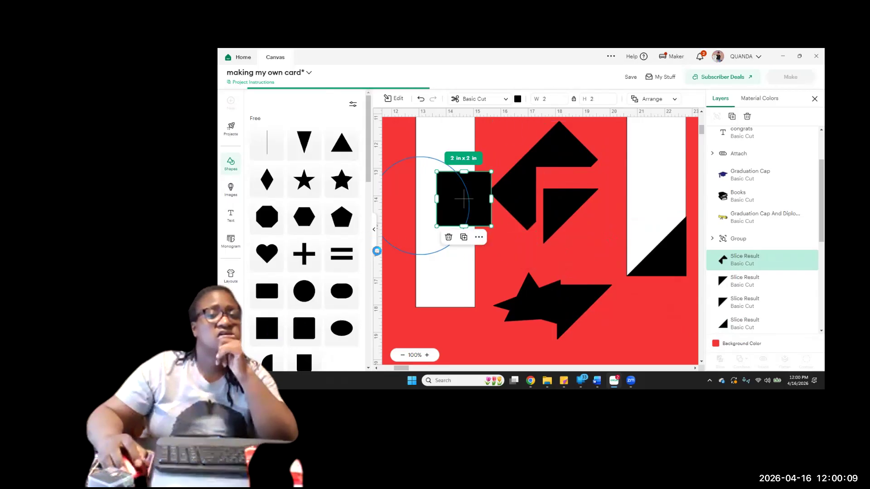
left_click_drag(480, 219, 464, 290)
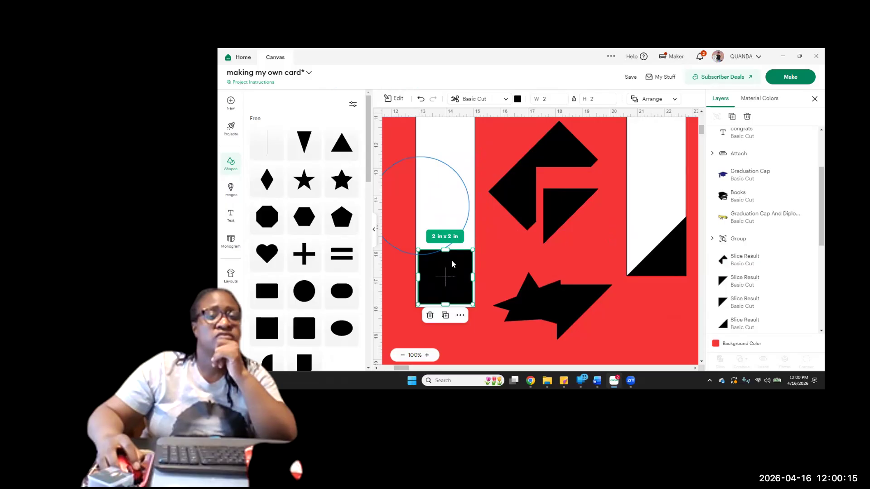
left_click_drag(448, 249, 452, 264)
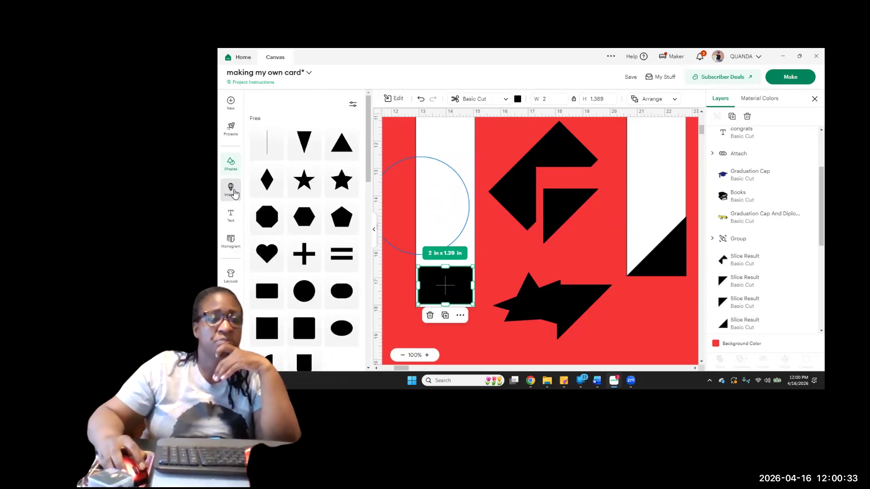
Search the image library for "3d box"
left_click(232, 190)
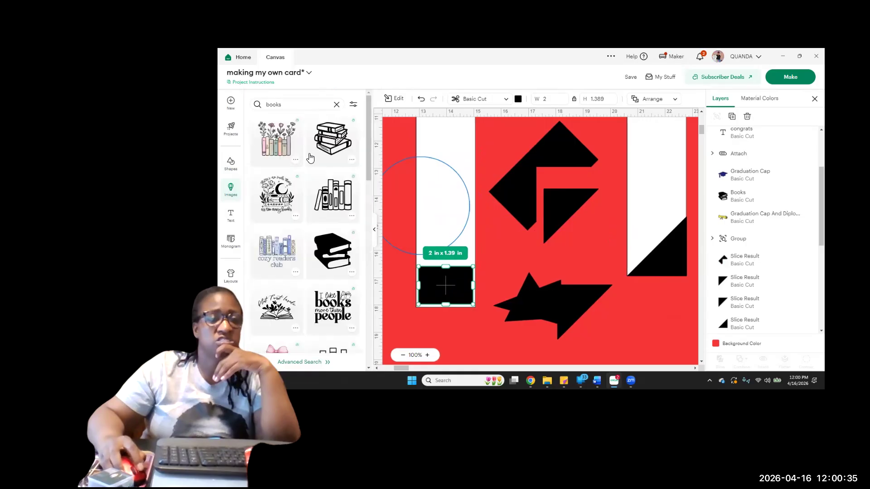
left_click(283, 108)
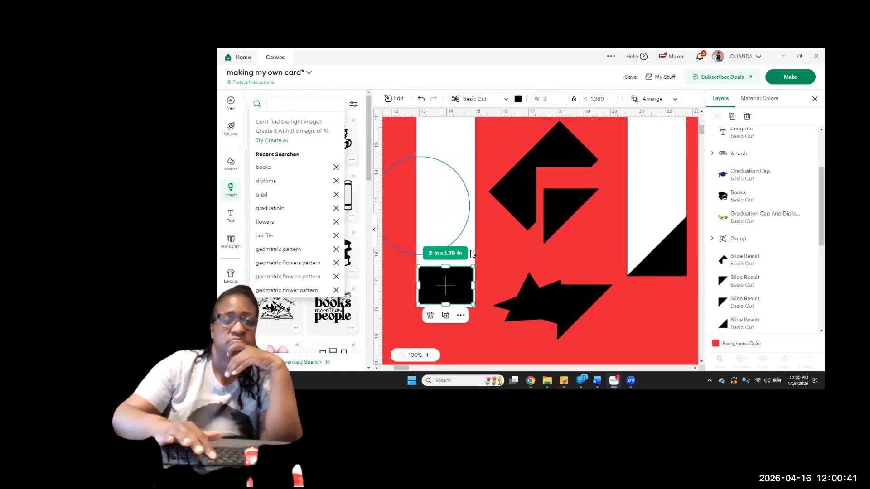
type("3")
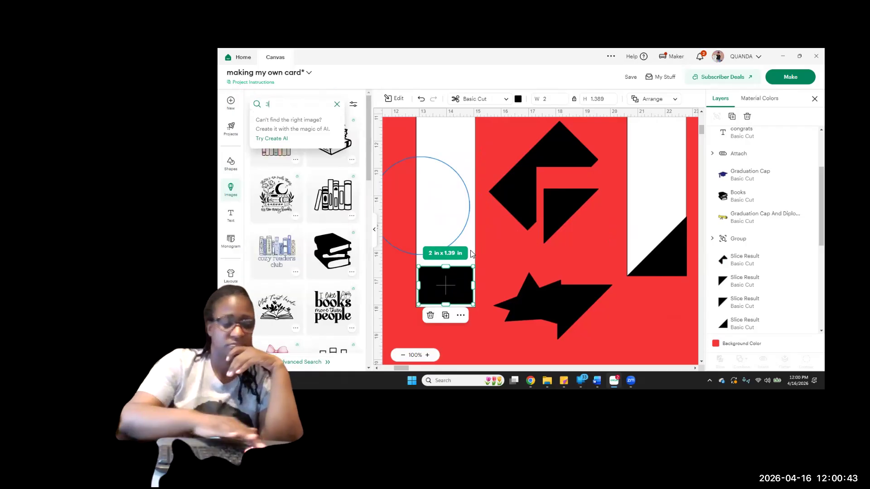
type("d")
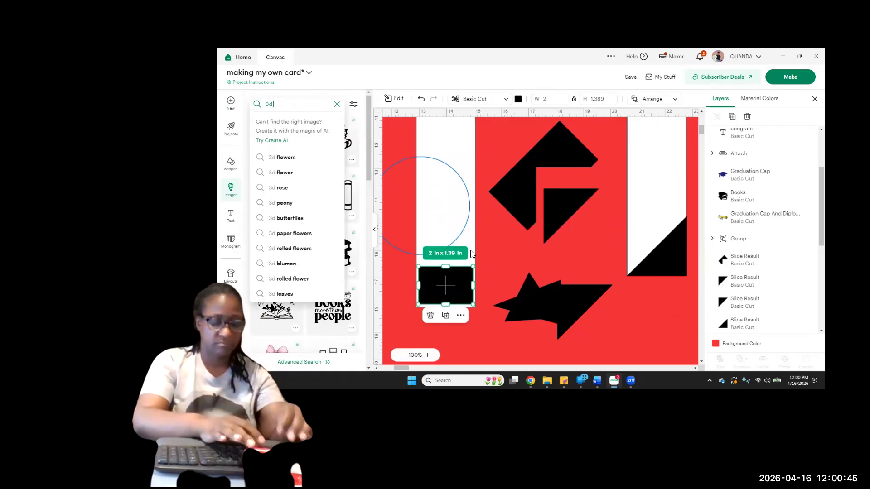
type(" box")
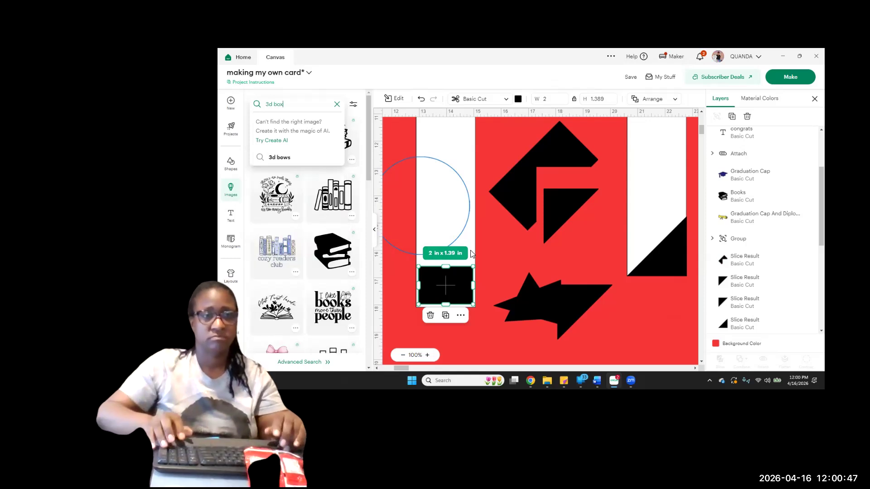
key("Return")
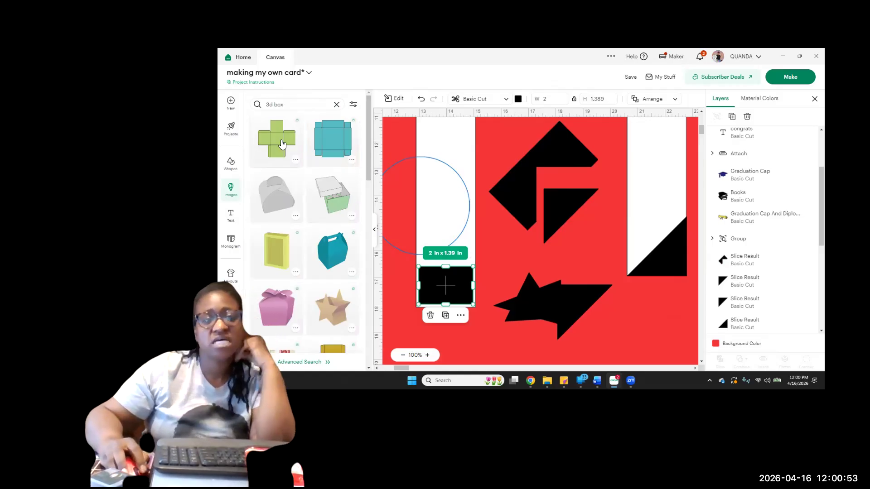
Browse the box designs and add the unfolded gold box template to the canvas
scroll(306, 234, "down", 4)
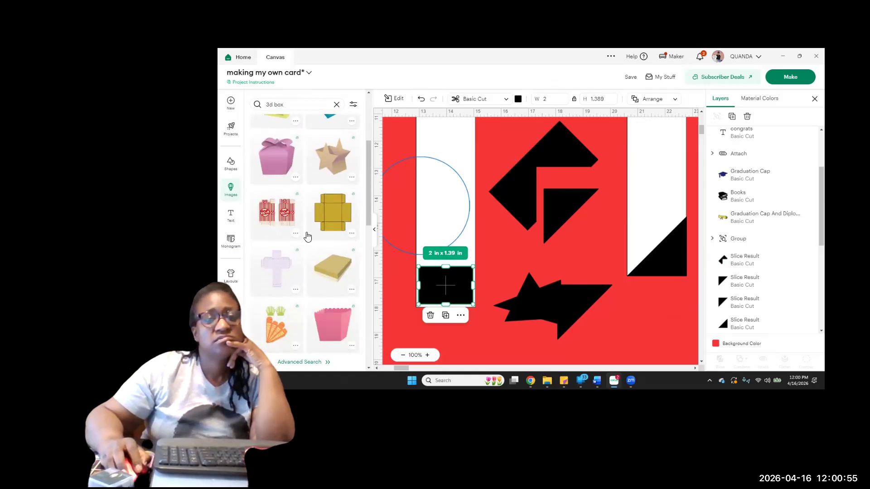
scroll(314, 203, "up", 3)
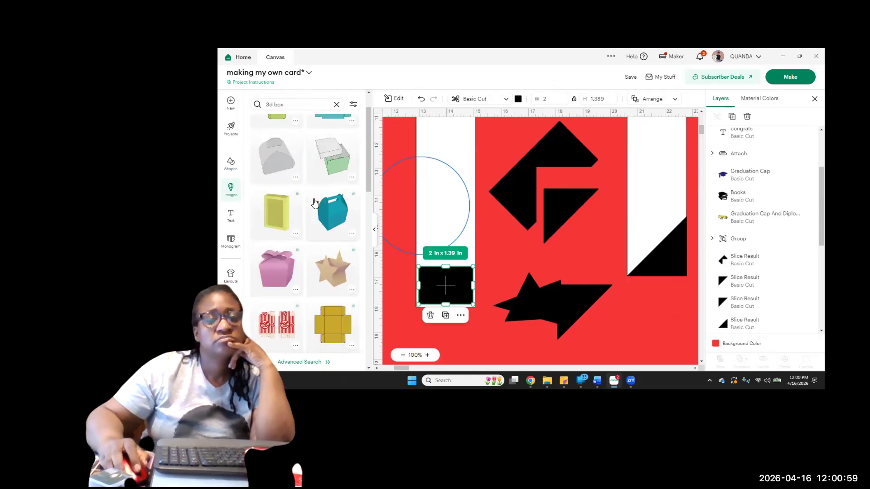
scroll(314, 203, "up", 1)
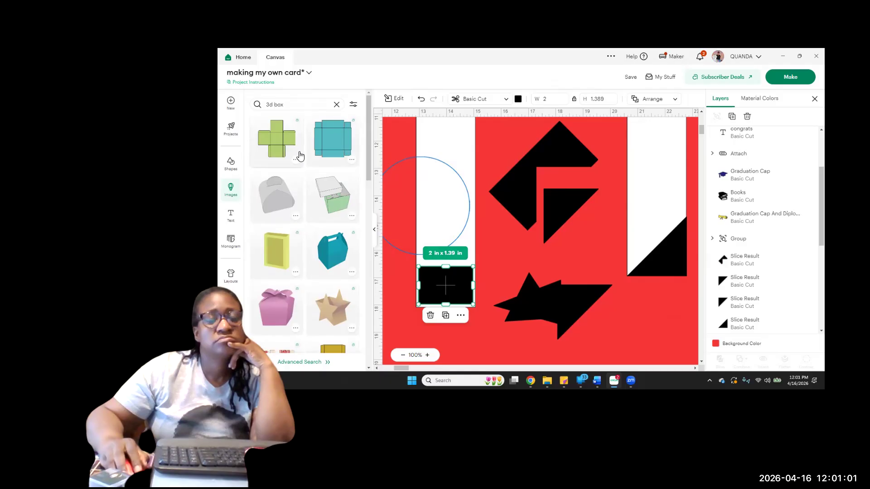
scroll(343, 228, "down", 3)
left_click(342, 260)
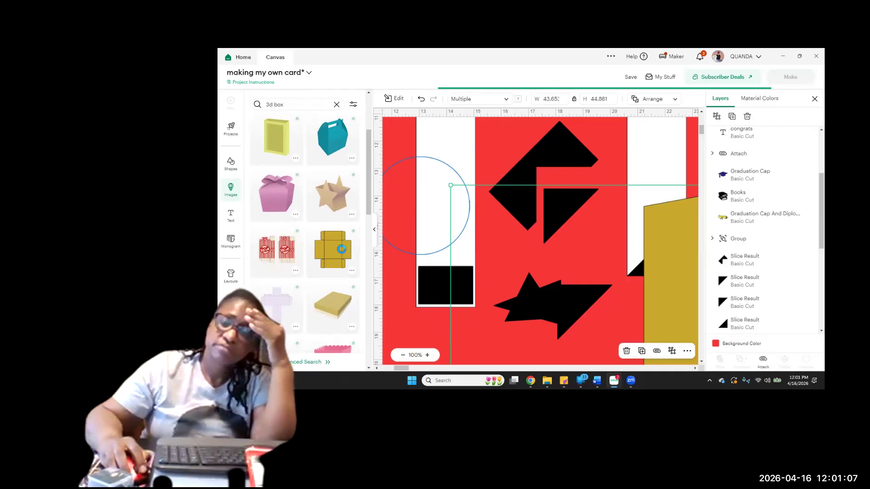
Shrink the oversized gold box template by setting its width to 2 in with the proportions locked
left_click_drag(449, 186, 604, 333)
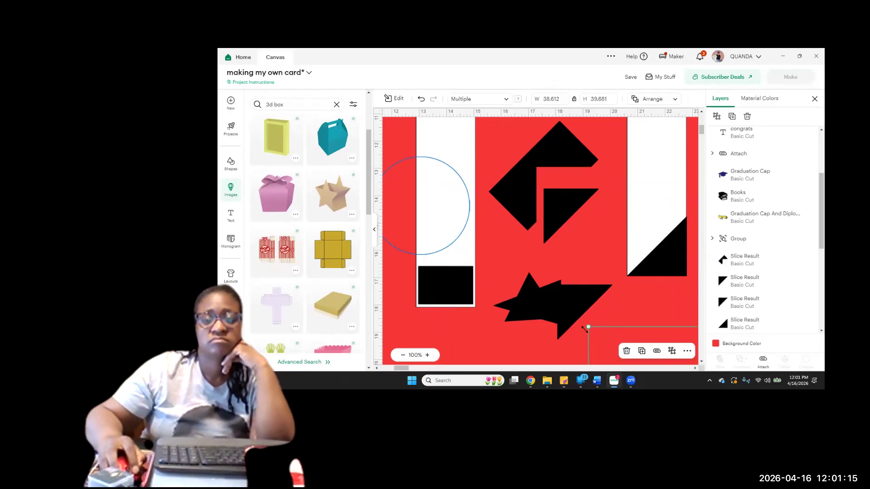
scroll(651, 296, "down", 1)
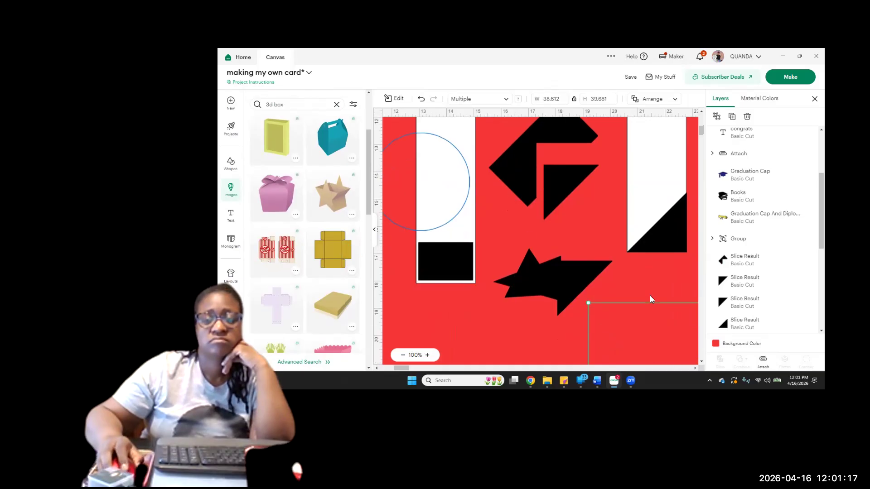
scroll(649, 300, "down", 4)
left_click(695, 368)
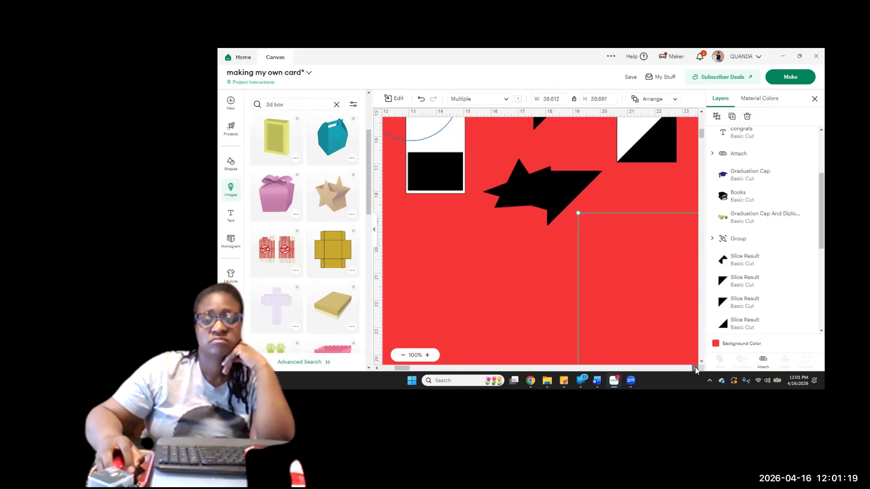
left_click_drag(674, 329, 372, 268)
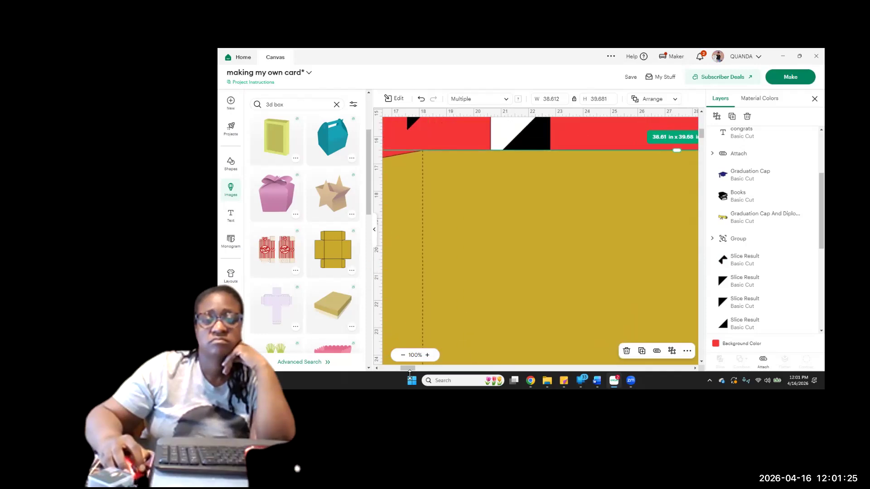
left_click(376, 234)
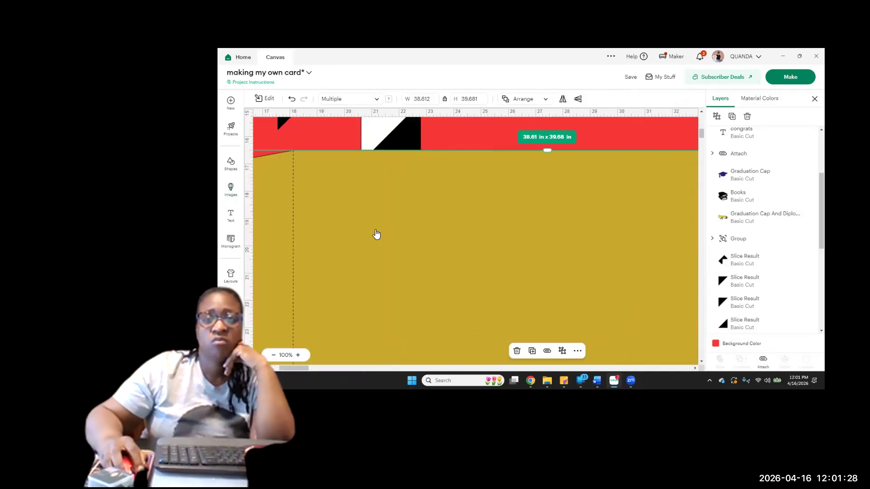
left_click(426, 98)
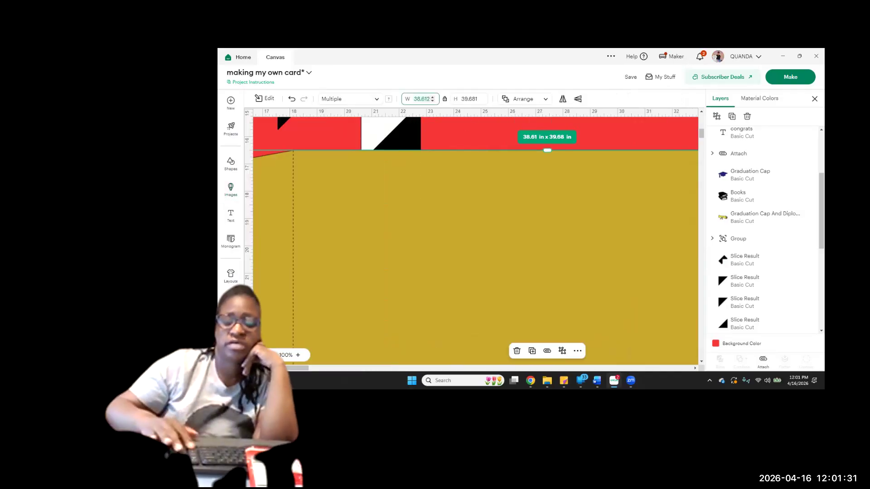
type("2")
key("Return")
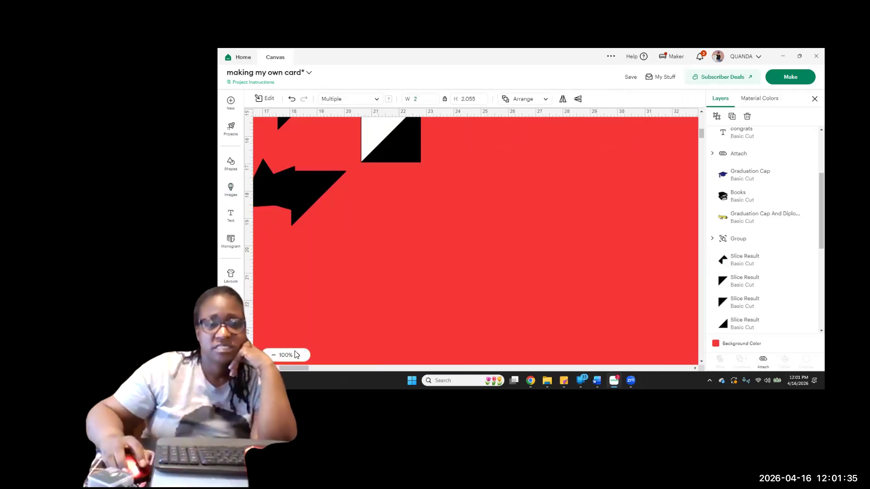
Locate the small gold box template among the card pieces on the canvas
scroll(359, 328, "up", 5)
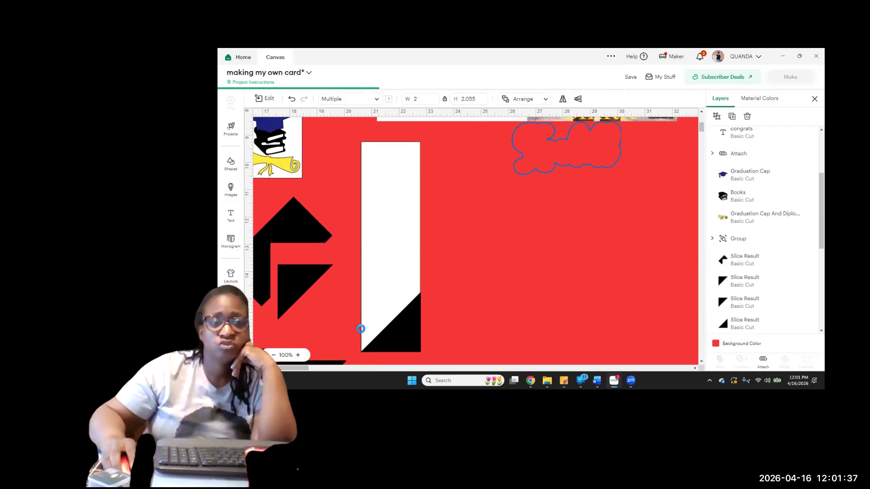
scroll(459, 317, "down", 7)
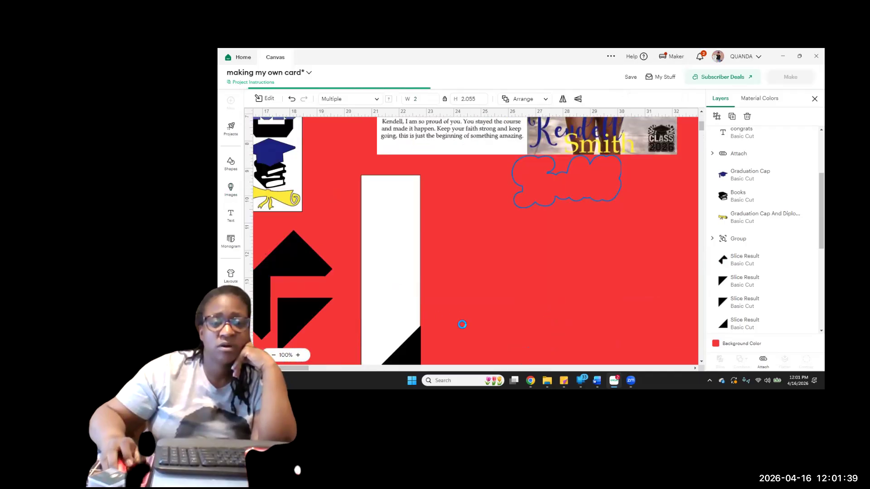
scroll(463, 329, "down", 15)
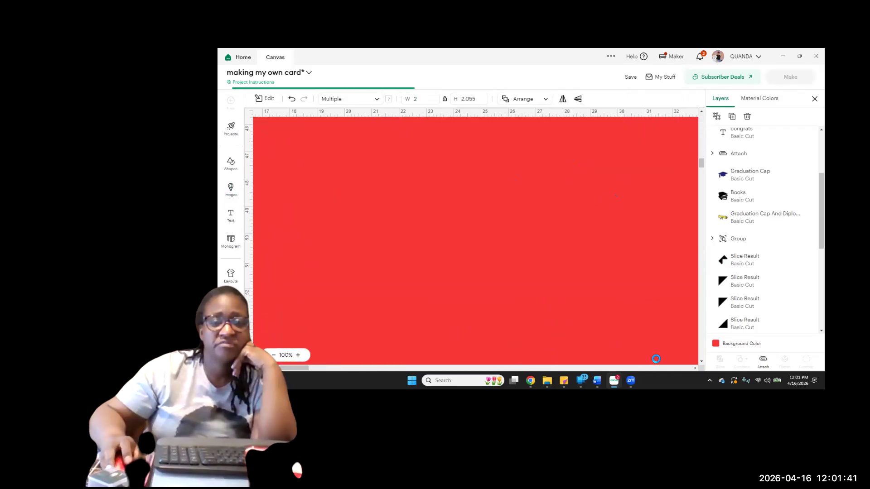
scroll(316, 289, "down", 4)
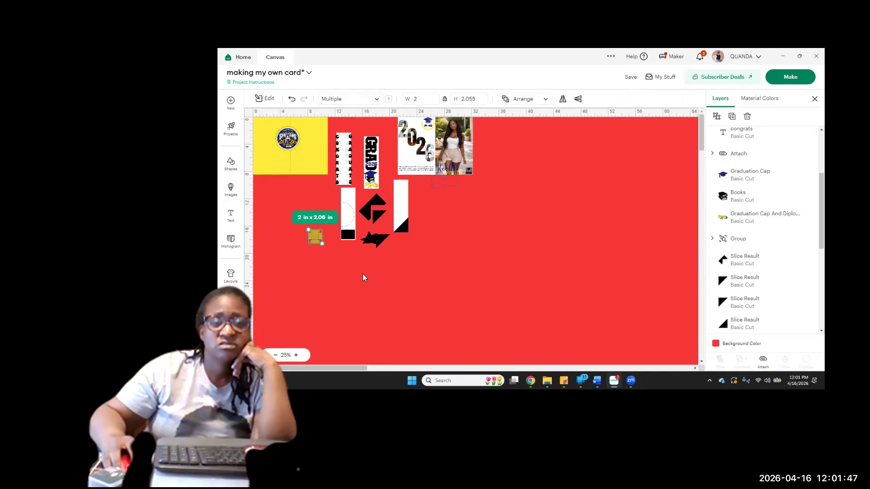
Move the gold box template slightly upward and ungroup it into separate cut and score layers
left_click_drag(319, 237, 310, 217)
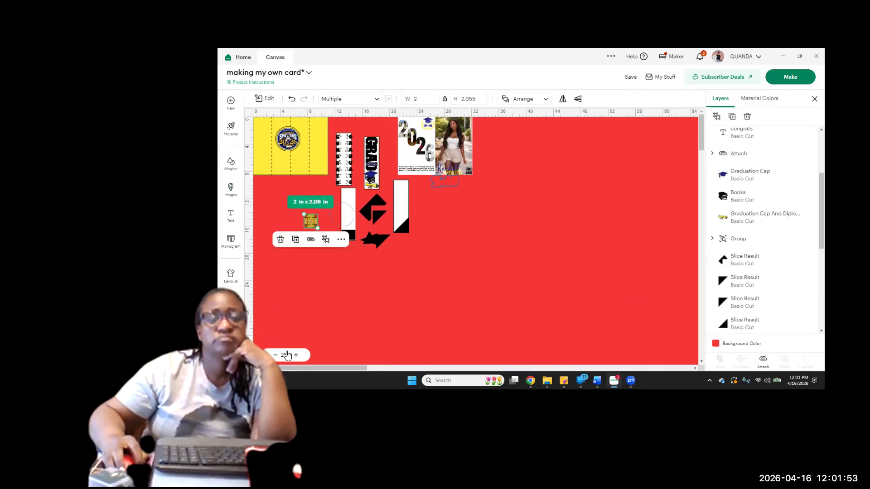
left_click(287, 356)
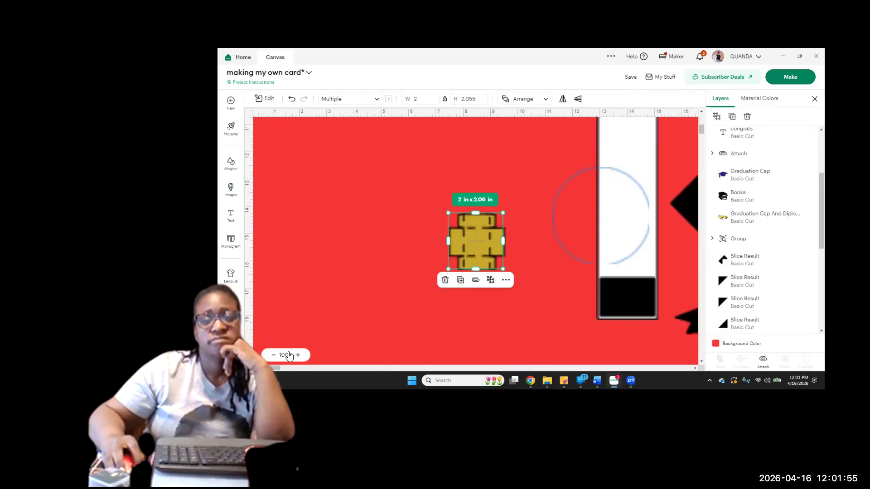
left_click(621, 301)
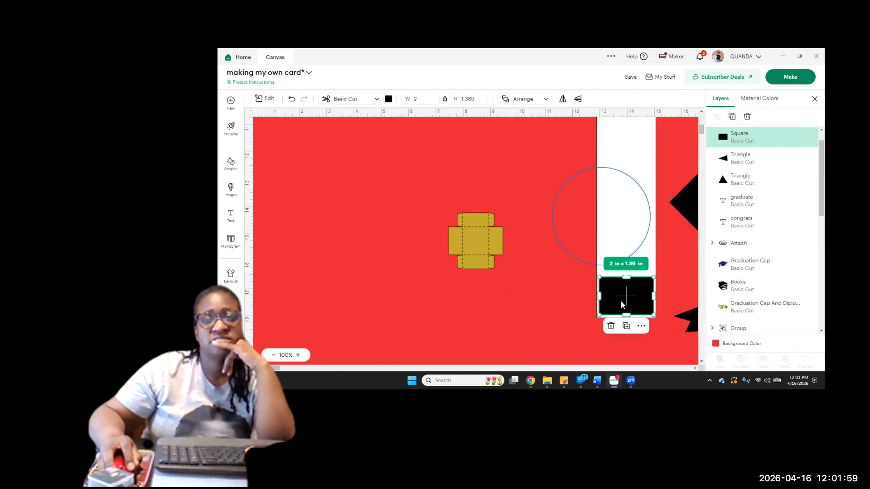
left_click(473, 252)
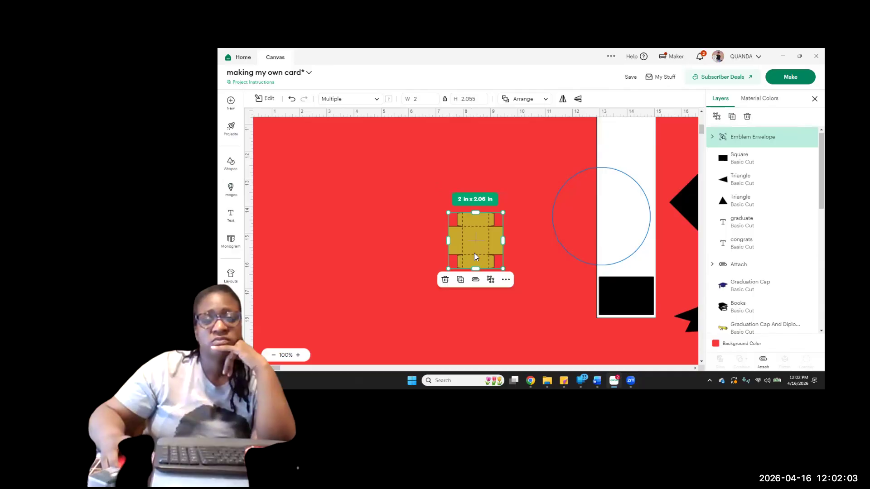
left_click(716, 117)
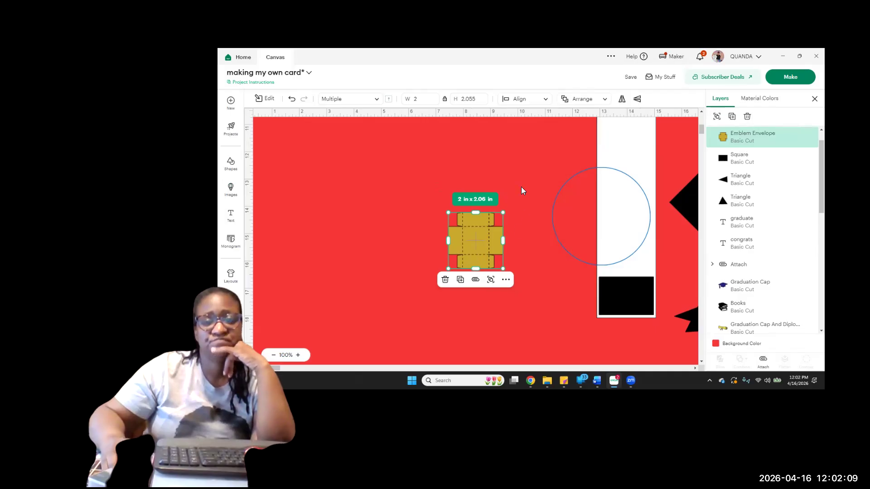
Inspect the gold box template's separated cut outline and score-line layers
left_click(510, 230)
left_click(494, 248)
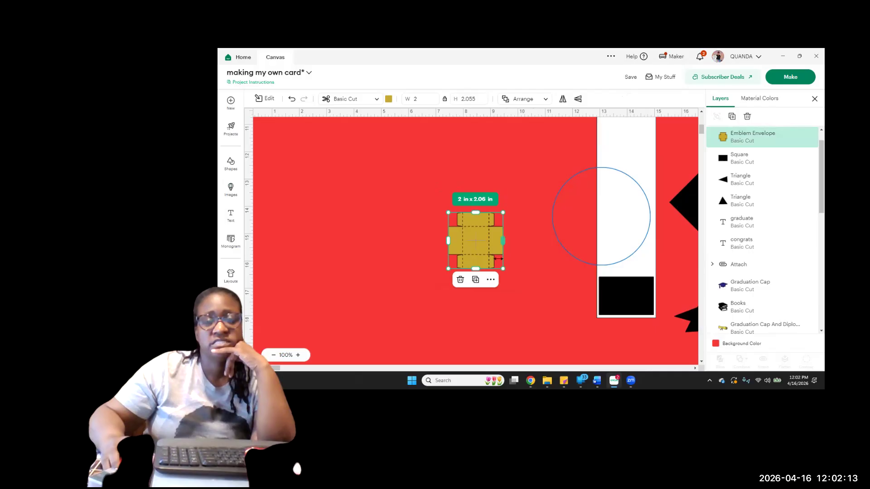
scroll(739, 145, "up", 1)
left_click(741, 144)
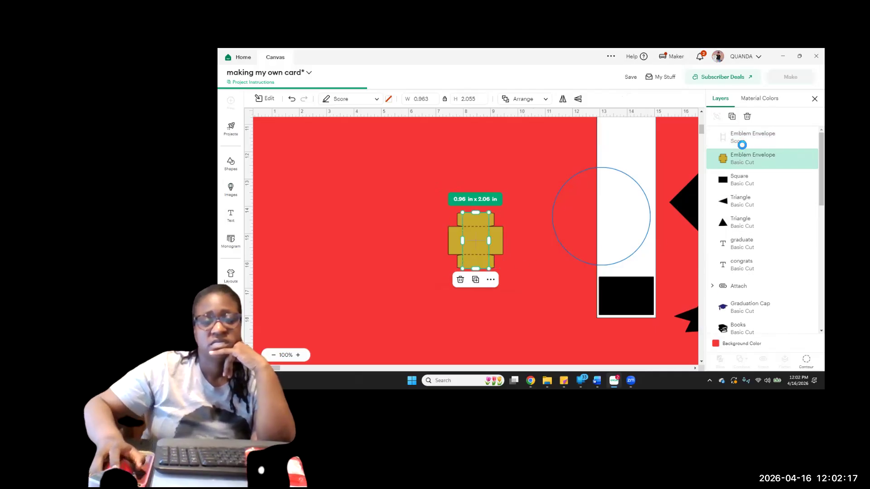
left_click(499, 236)
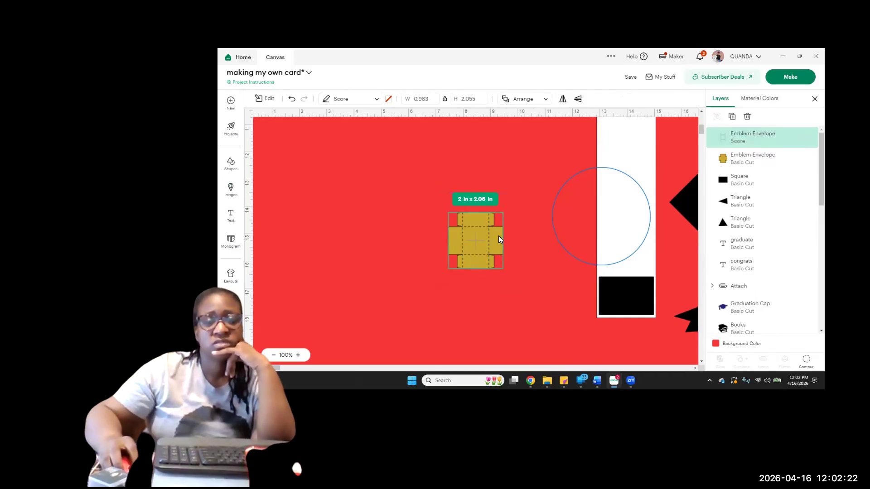
left_click(526, 228)
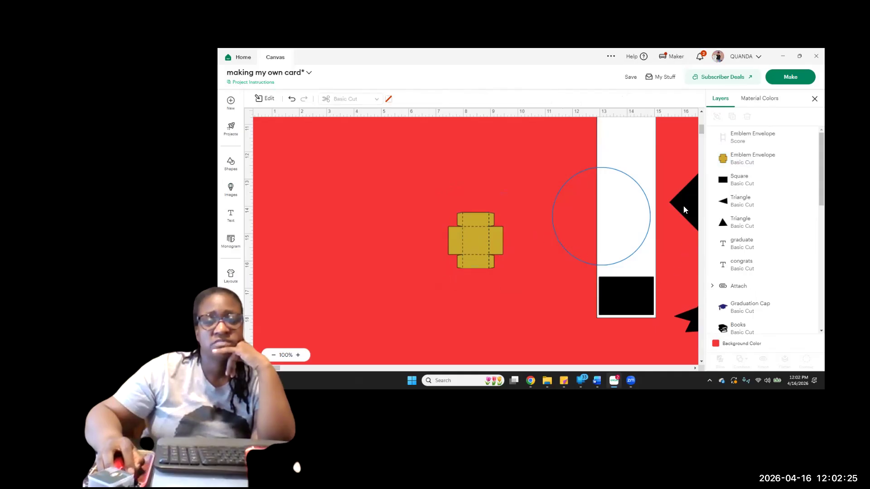
Place the black rectangle over the gold box's upper flap, lining its lower edge up with the fold line
mouse_move(666, 219)
left_mouse_down()
mouse_move(634, 213)
mouse_move(606, 229)
mouse_move(672, 233)
left_mouse_up()
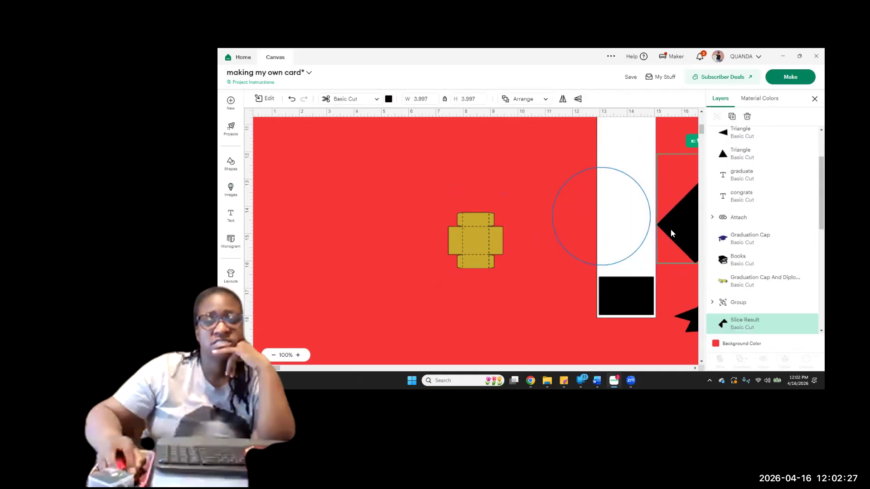
left_click_drag(629, 298, 524, 246)
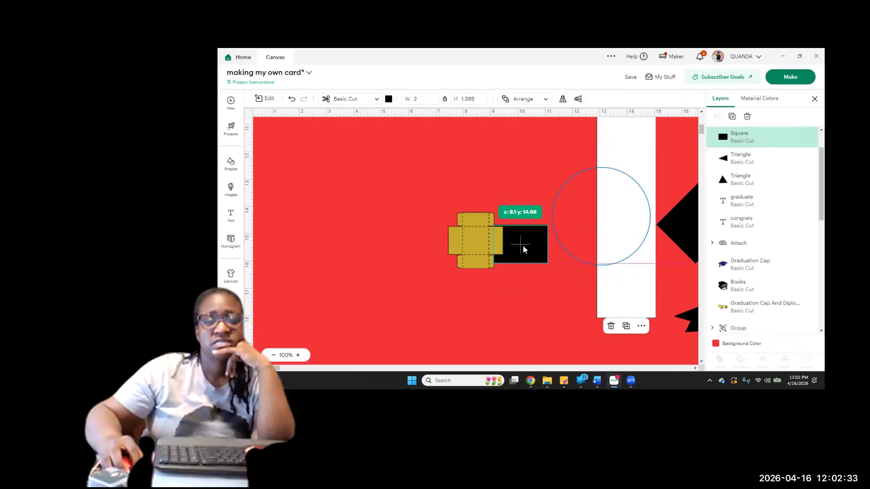
left_click_drag(523, 247, 523, 246)
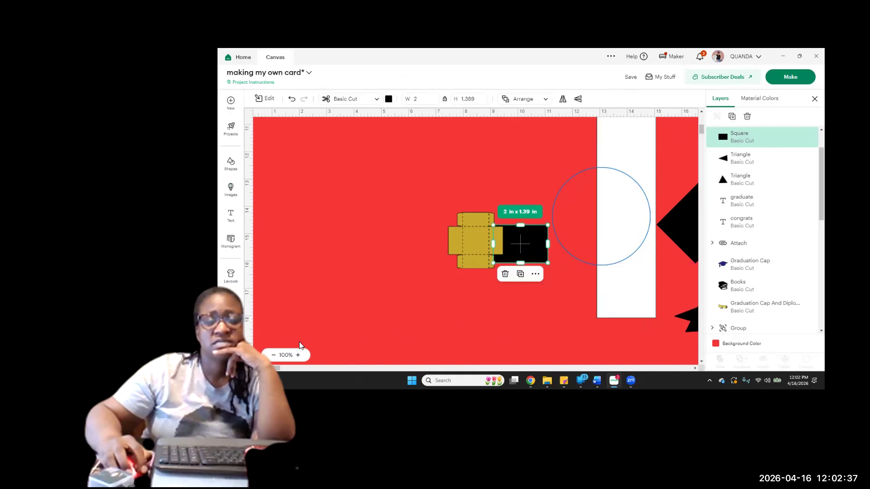
left_click(298, 356)
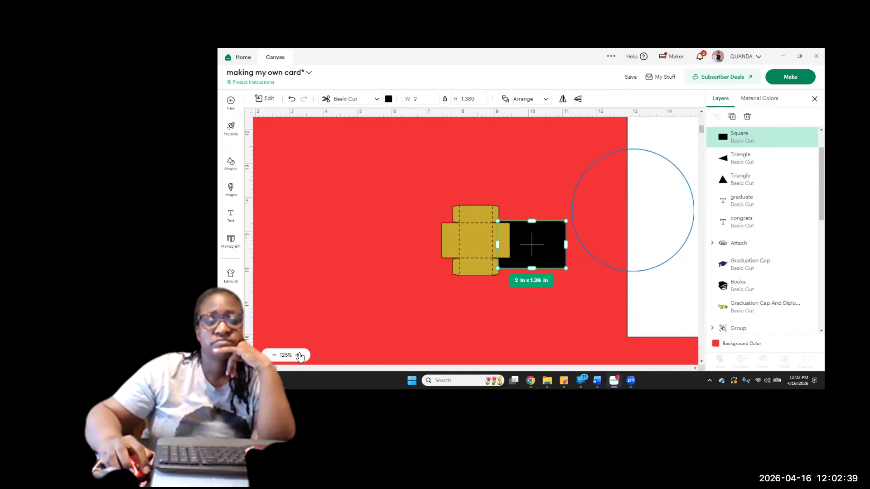
left_click(299, 356)
left_click(299, 355)
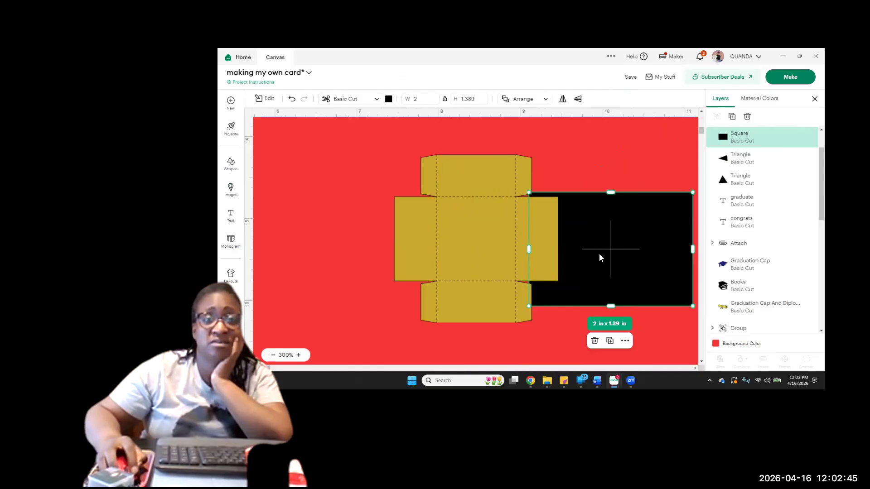
left_click_drag(599, 260, 462, 134)
left_click_drag(467, 140, 466, 149)
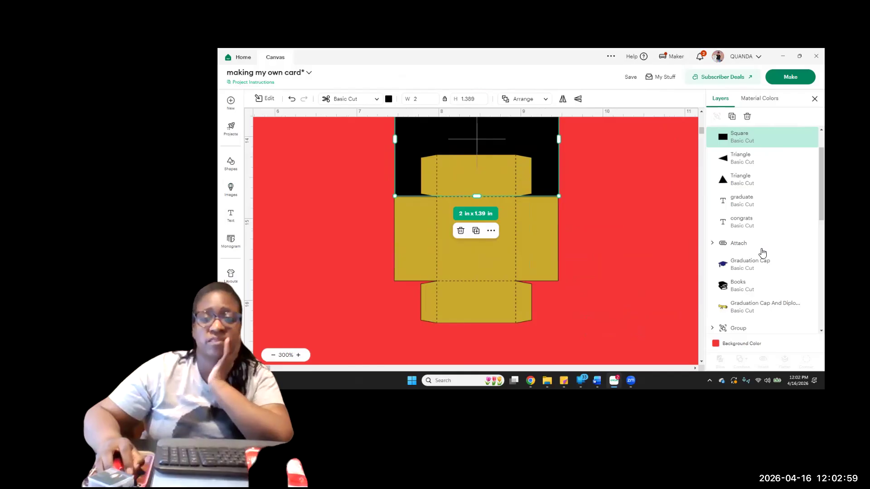
Hide the box template's score-line layer, leaving the gold cut outline shown
left_click(514, 227)
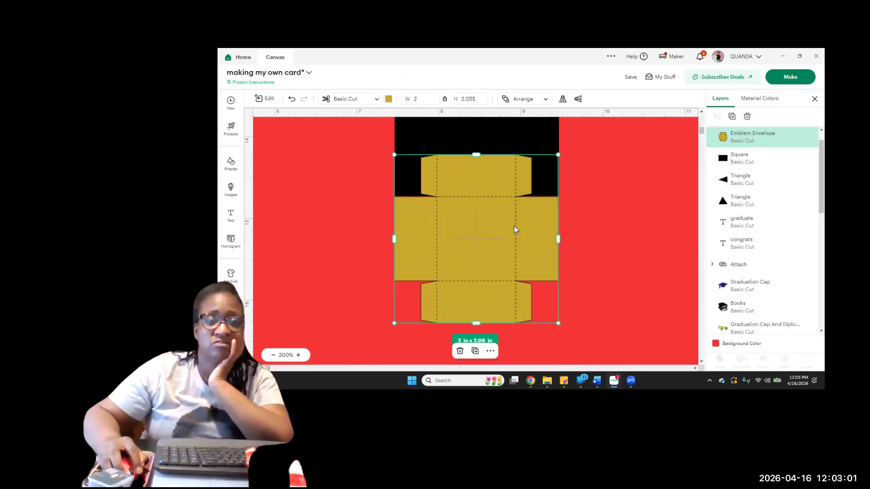
scroll(785, 178, "up", 1)
left_click(760, 139)
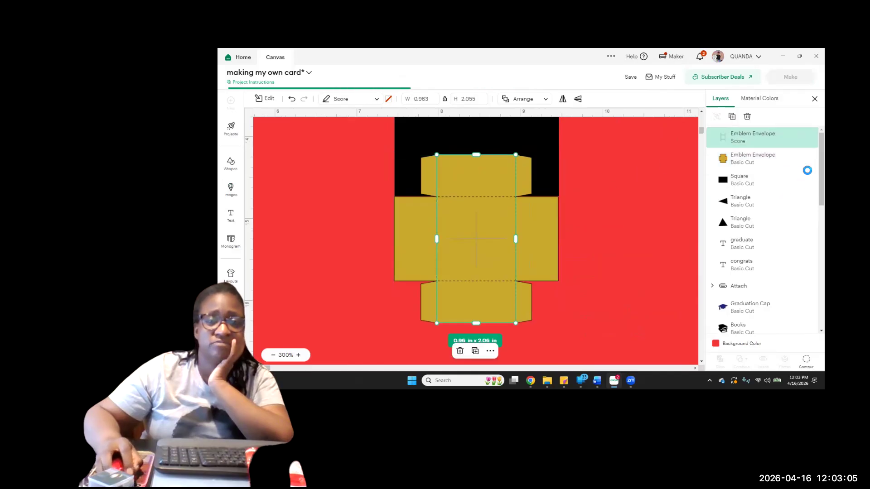
left_click(799, 138)
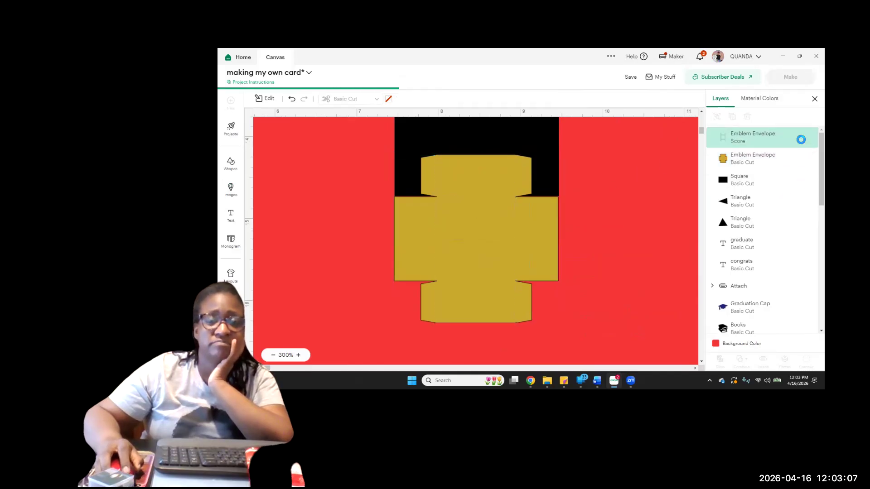
Nudge the black rectangle over the upper flap and slice the gold box outline with it
left_click_drag(489, 136, 490, 139)
left_click_drag(364, 145, 478, 236)
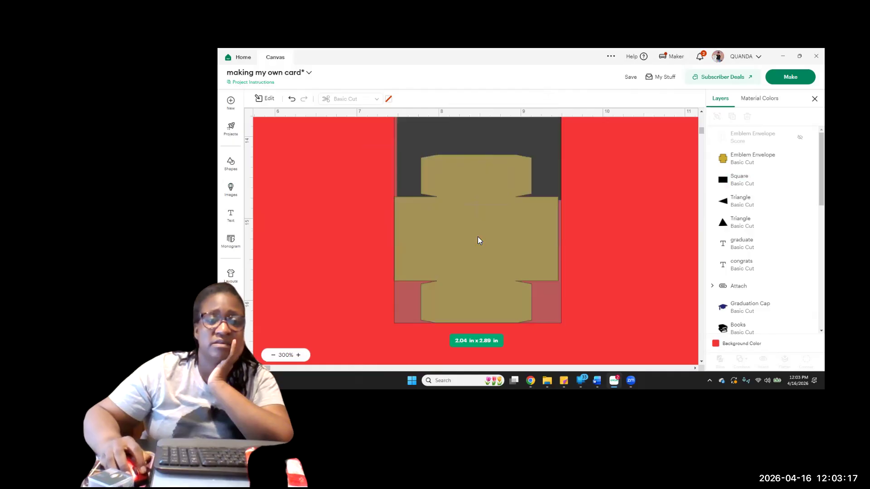
left_click(719, 359)
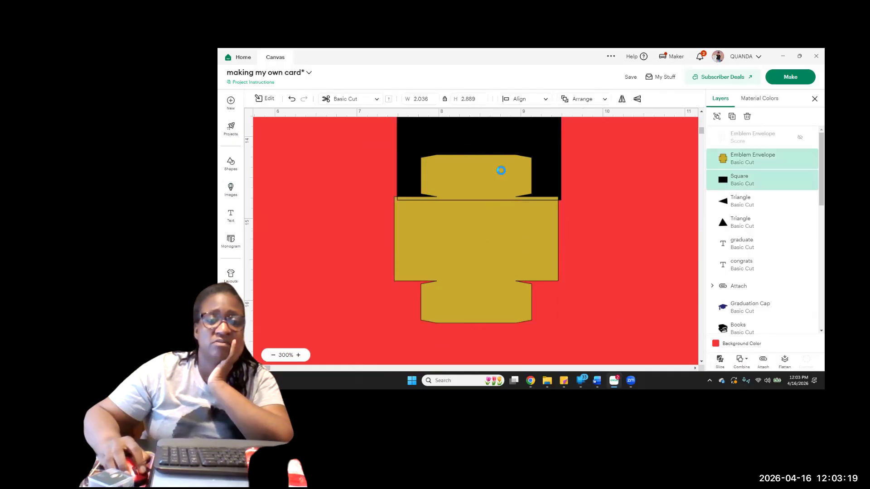
Move the notched black piece aside and delete the gold and black slices of the upper flap
left_click_drag(540, 142, 688, 181)
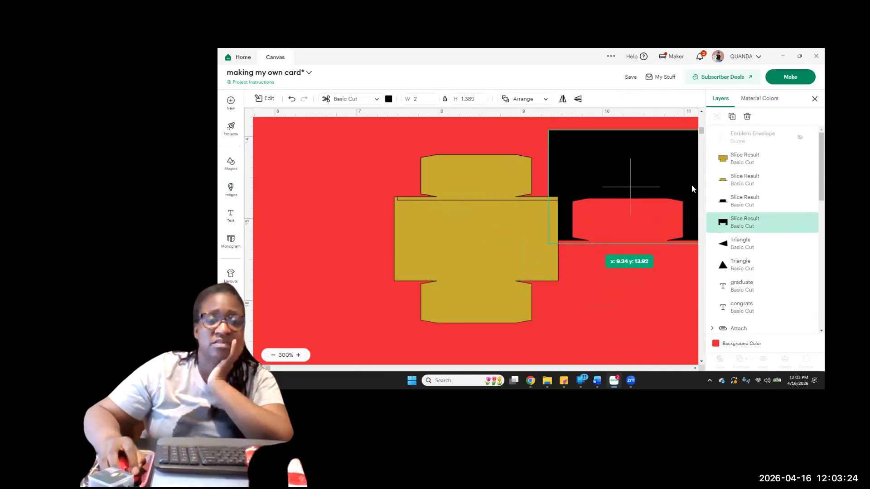
left_click(498, 184)
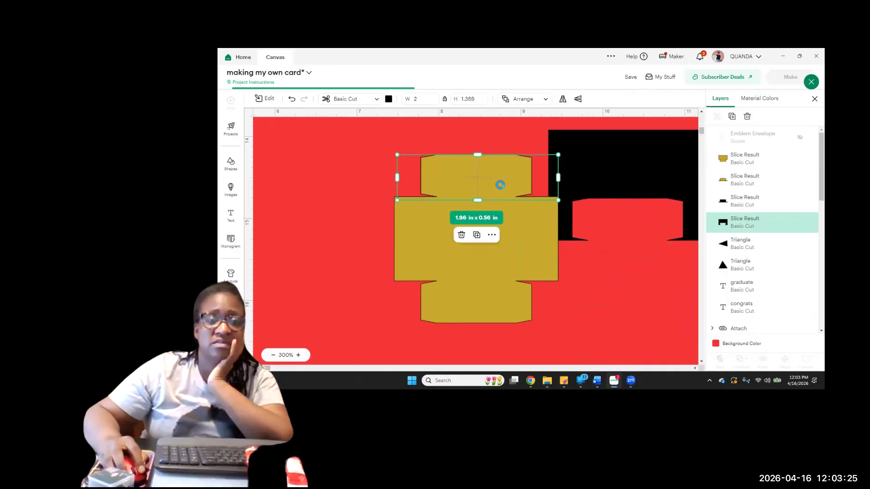
left_click(747, 118)
left_click(503, 180)
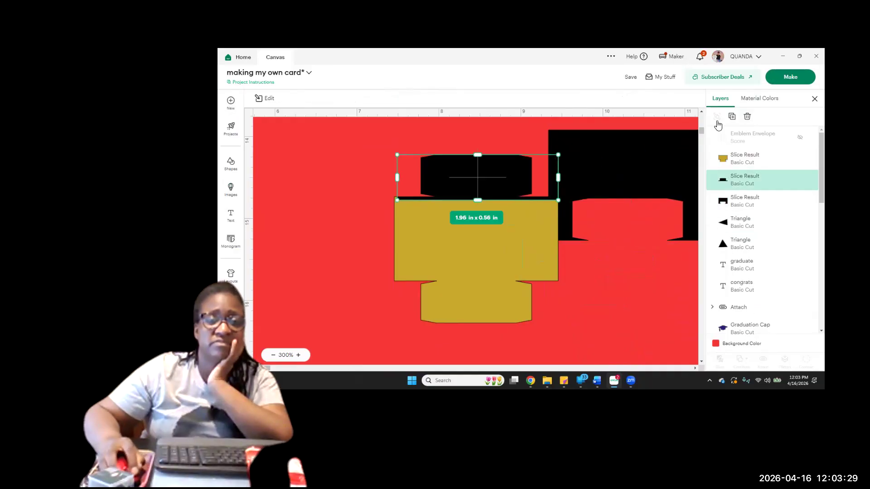
left_click(748, 117)
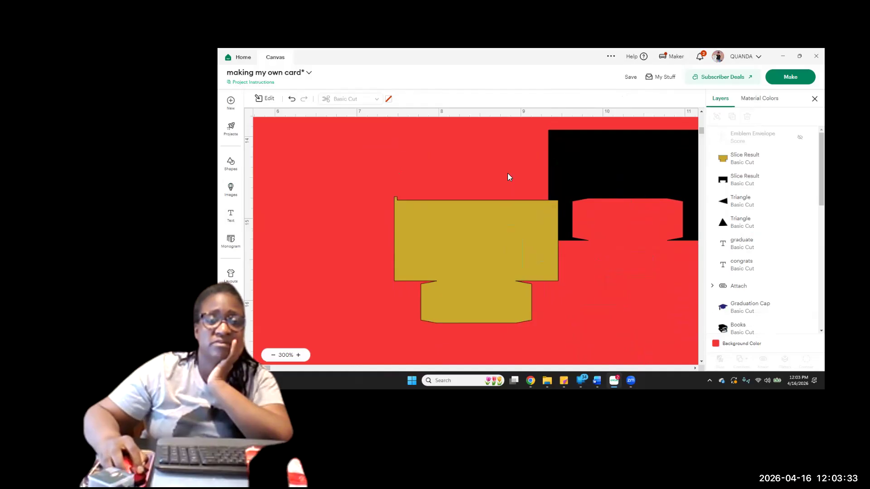
Move the notched black piece to the box's left side and show the score lines again
left_click_drag(555, 192, 342, 197)
mouse_move(299, 220)
left_mouse_down()
mouse_move(298, 231)
mouse_move(301, 223)
left_mouse_up()
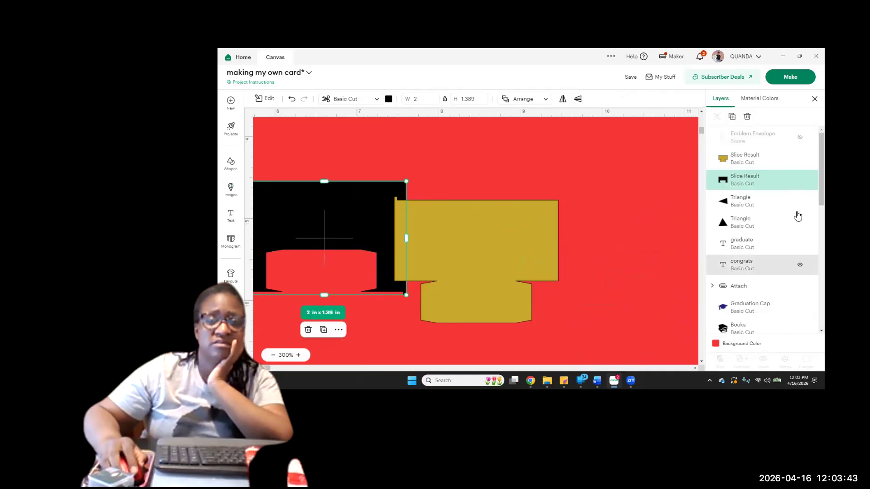
scroll(793, 195, "down", 2)
scroll(793, 195, "up", 2)
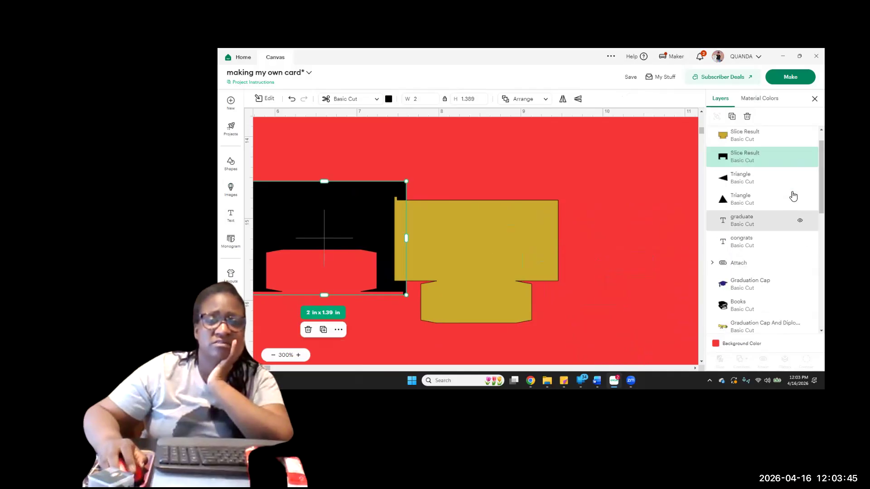
scroll(803, 138, "up", 1)
left_click(801, 138)
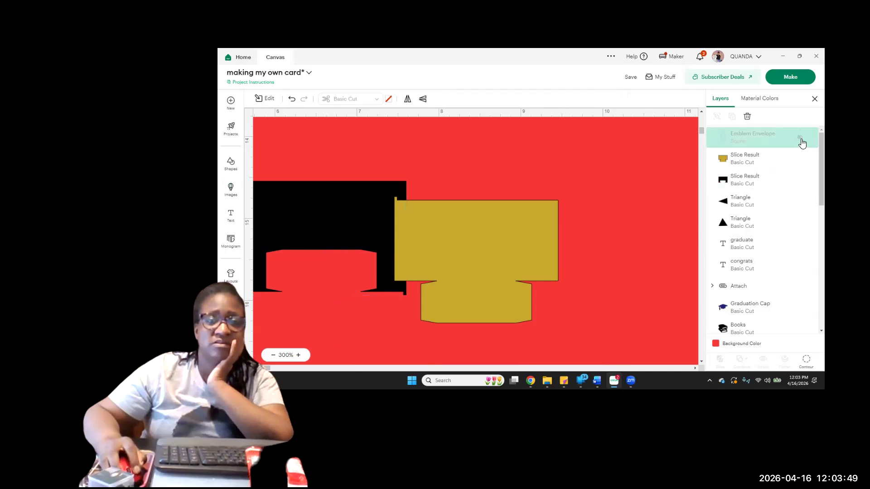
left_click(801, 137)
left_click(611, 146)
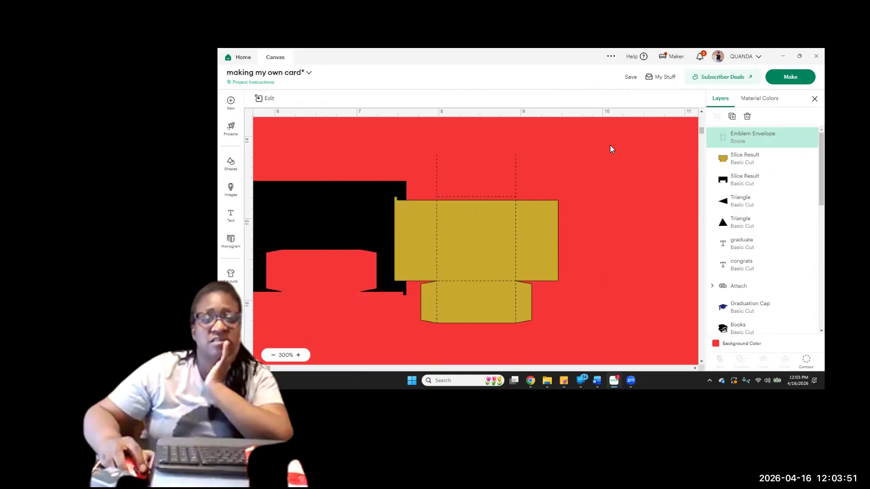
left_click(723, 141)
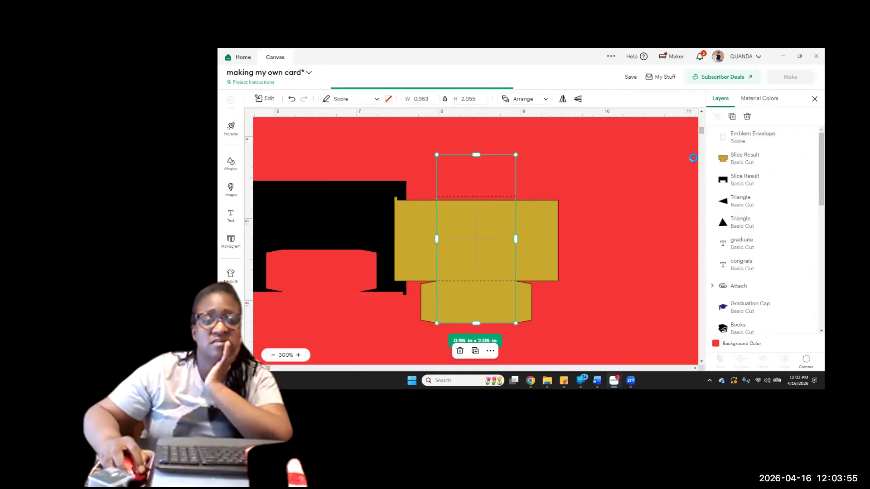
left_click(627, 173)
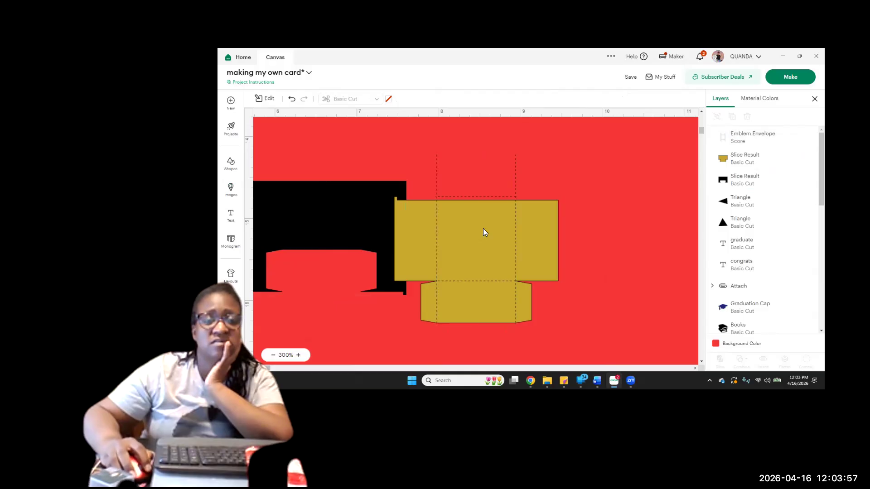
Overlap the notched black piece with the gold box's left flap and slice the two shapes
left_click_drag(356, 227, 377, 226)
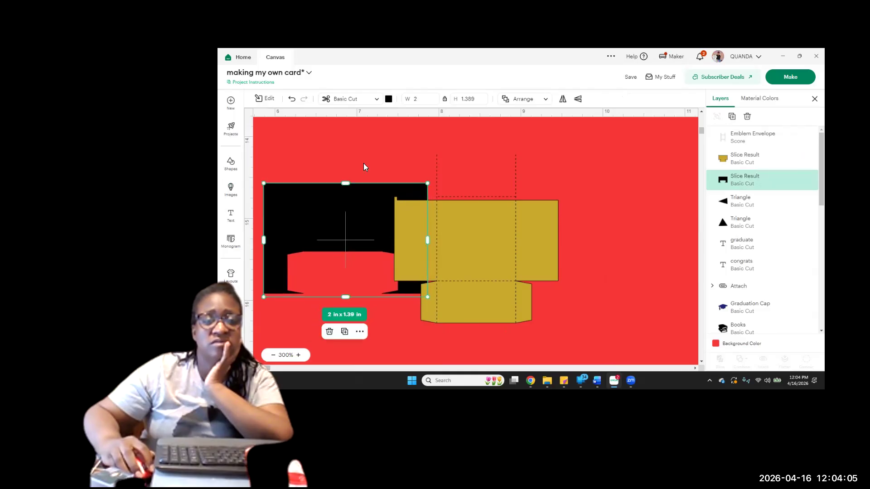
left_click(363, 154)
left_click_drag(365, 153, 407, 234)
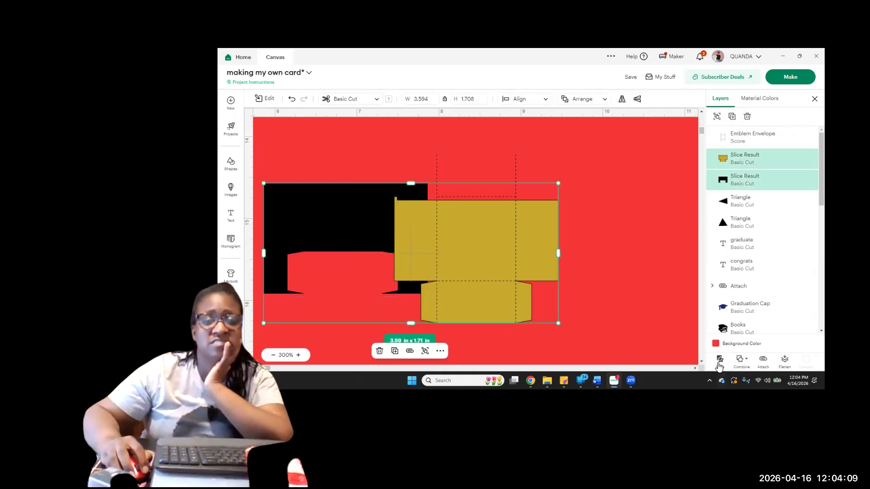
left_click(719, 365)
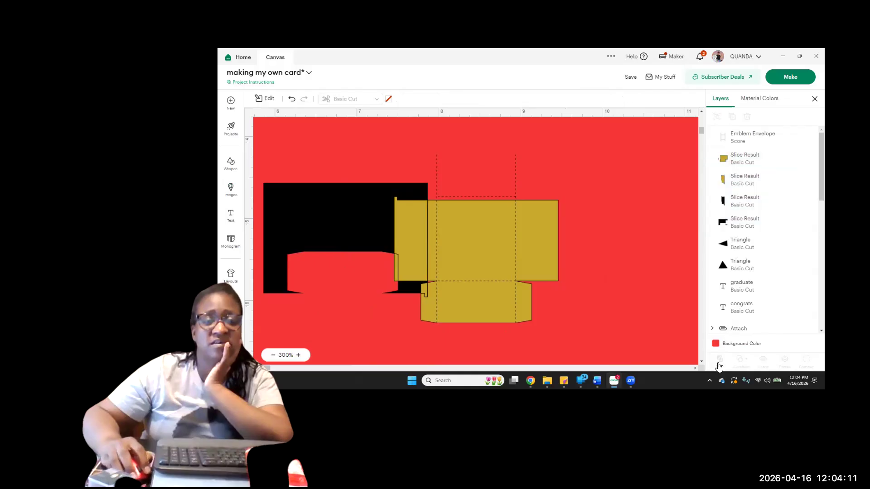
Move the notched black piece to the box's right side and delete the gold and black slices of the left flap
left_click_drag(377, 211, 680, 249)
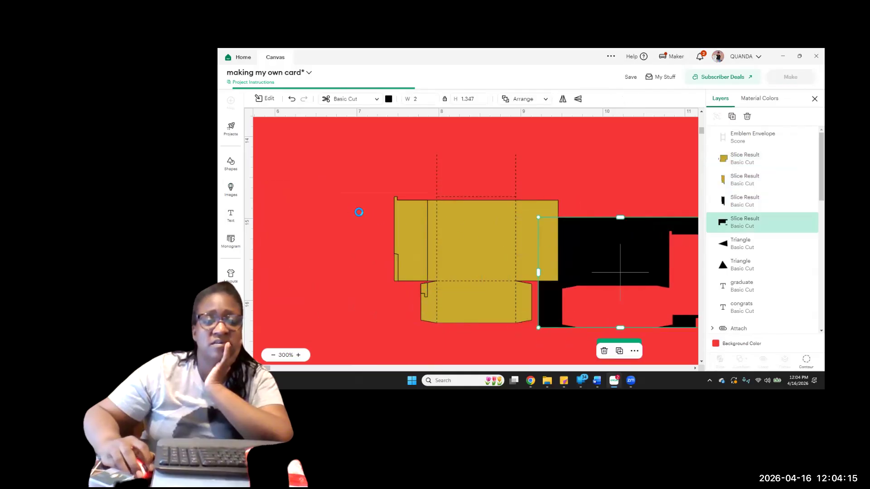
left_click(402, 238)
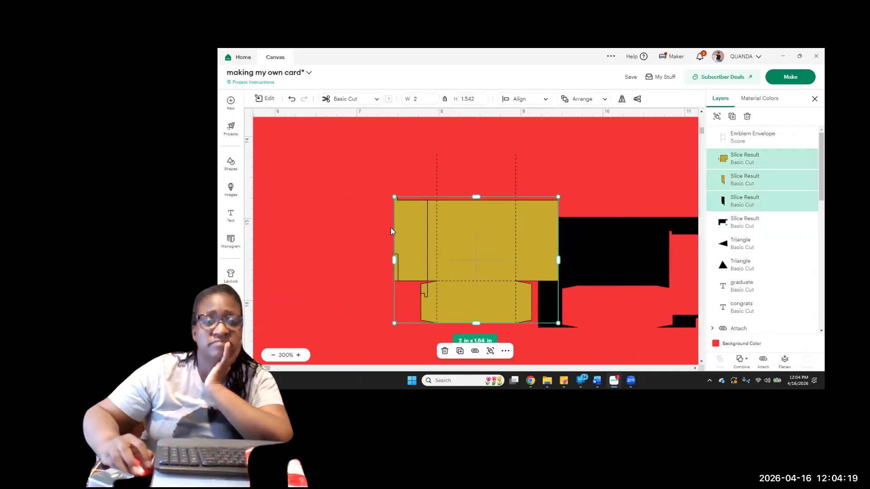
left_click(394, 179)
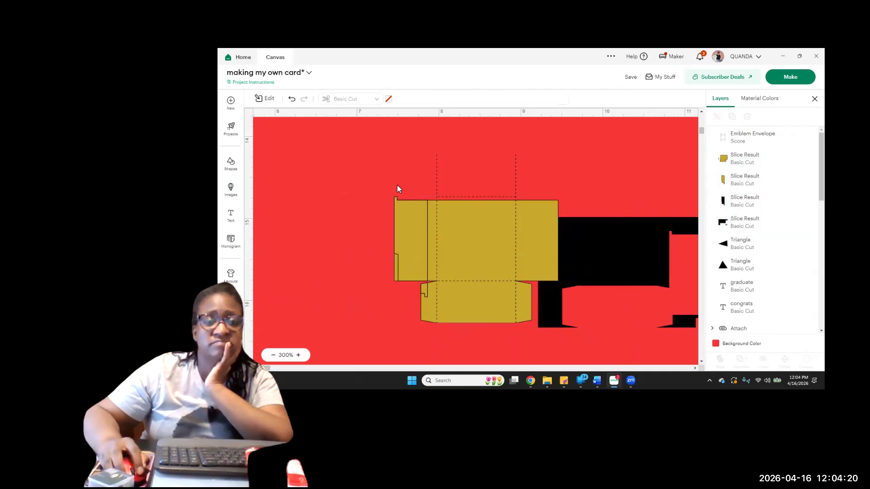
left_click(405, 218)
left_click(351, 205)
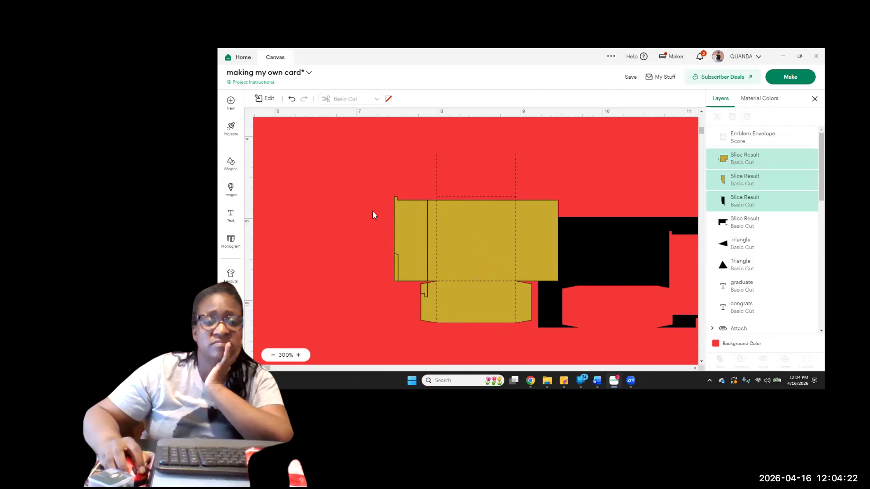
left_click(409, 233)
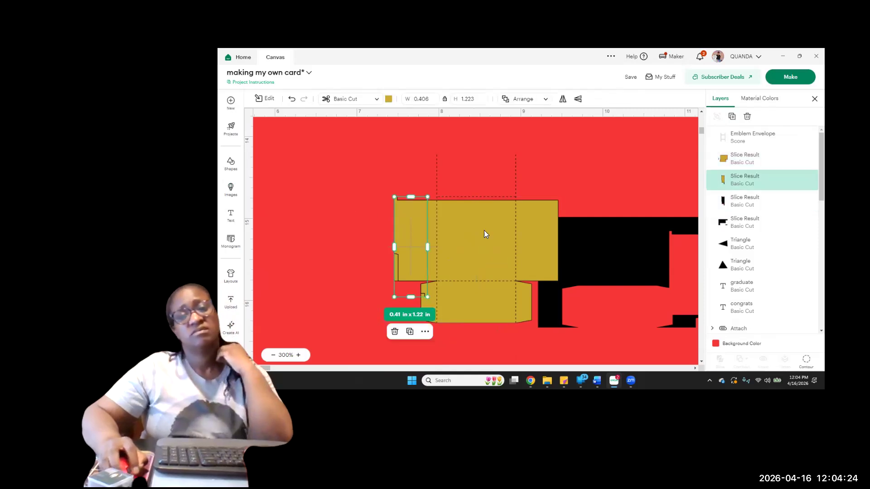
left_click(747, 117)
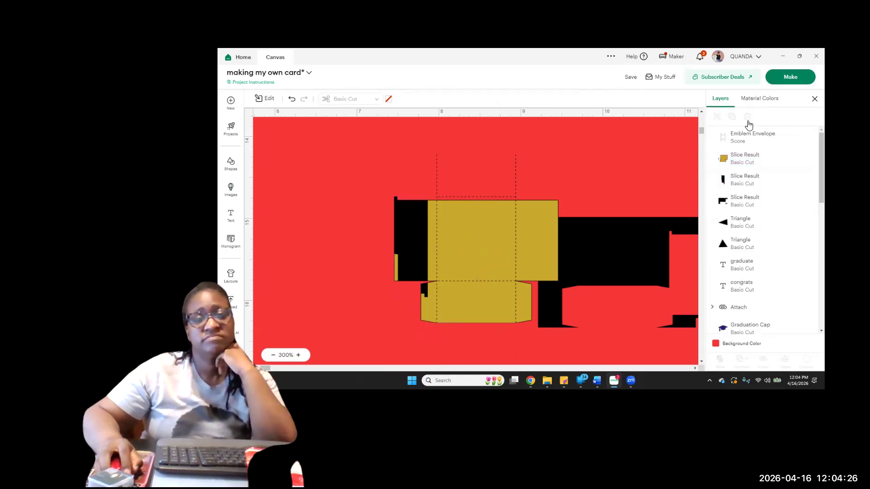
left_click(410, 237)
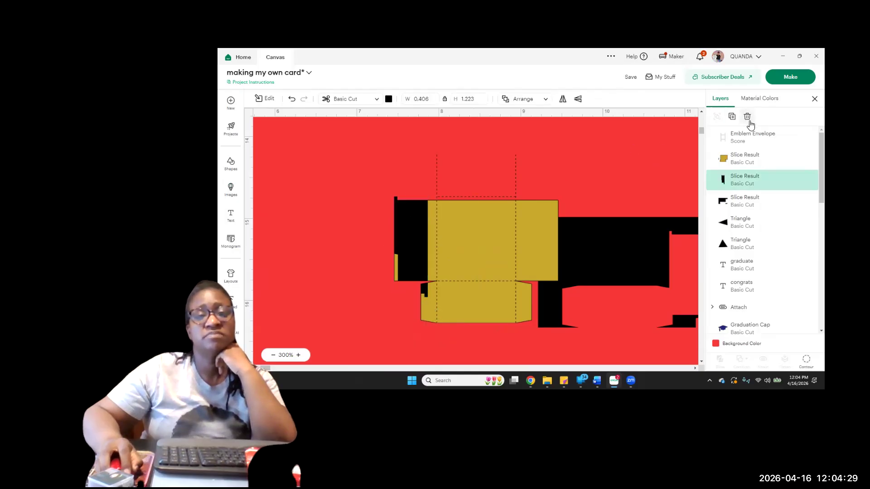
left_click(748, 121)
Enlarge the notched black piece to about 3.68 × 2.48 in, overlap it with the box's right flap and slice the two shapes
left_click_drag(630, 248, 618, 225)
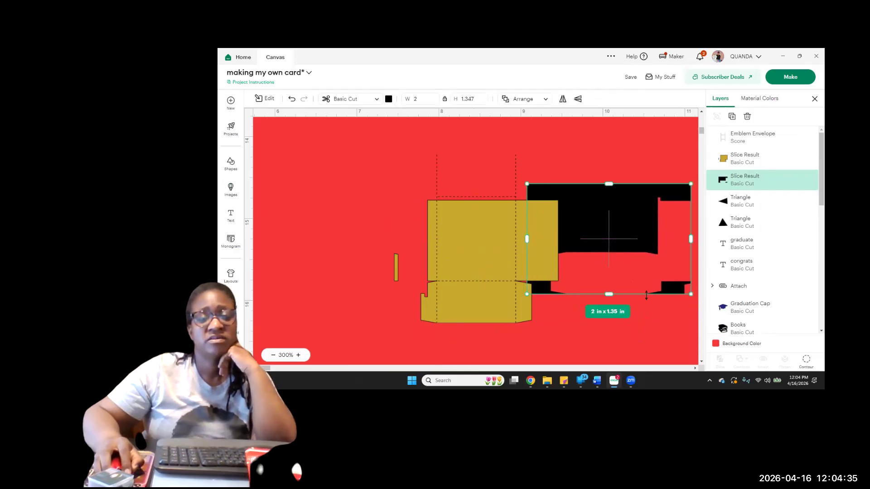
left_click_drag(690, 295, 829, 387)
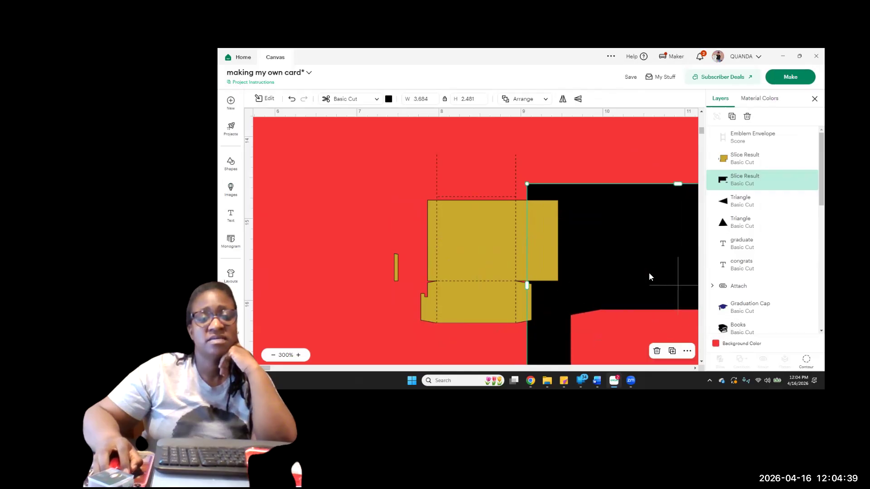
left_click_drag(645, 265, 647, 262)
left_click(598, 146)
left_click_drag(587, 140, 549, 242)
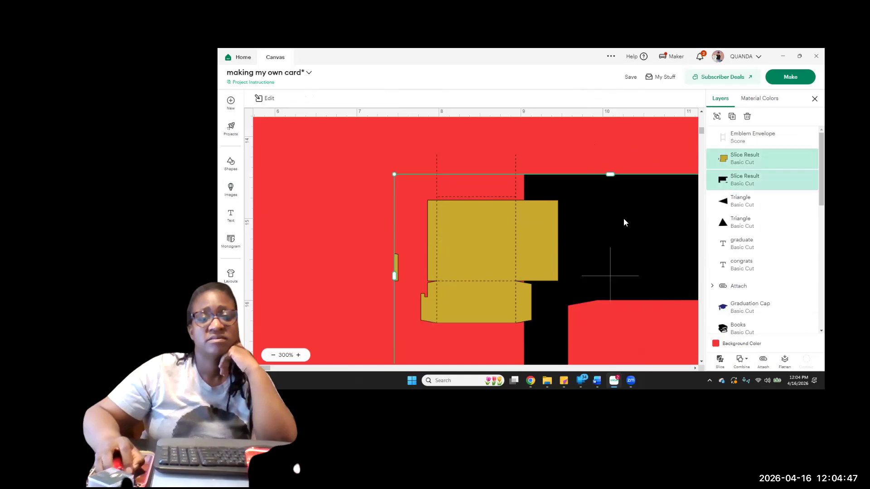
left_click(721, 360)
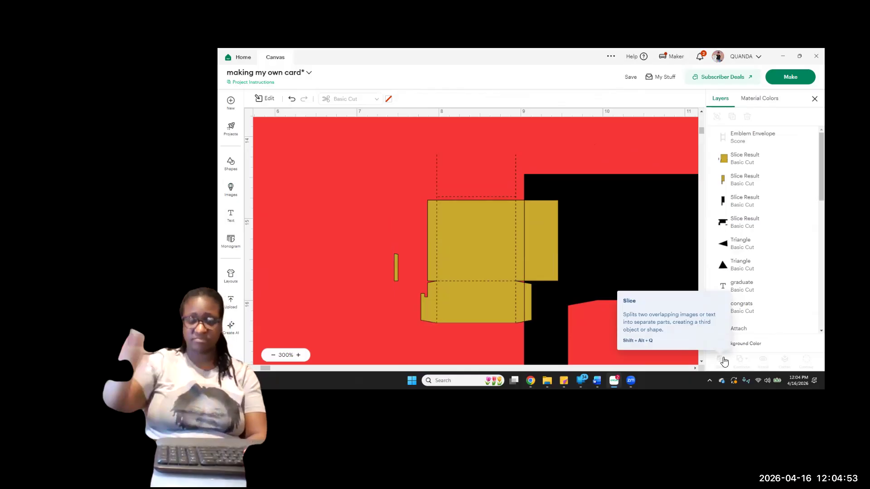
Delete the gold and black slices of the box's right flap
left_click(547, 260)
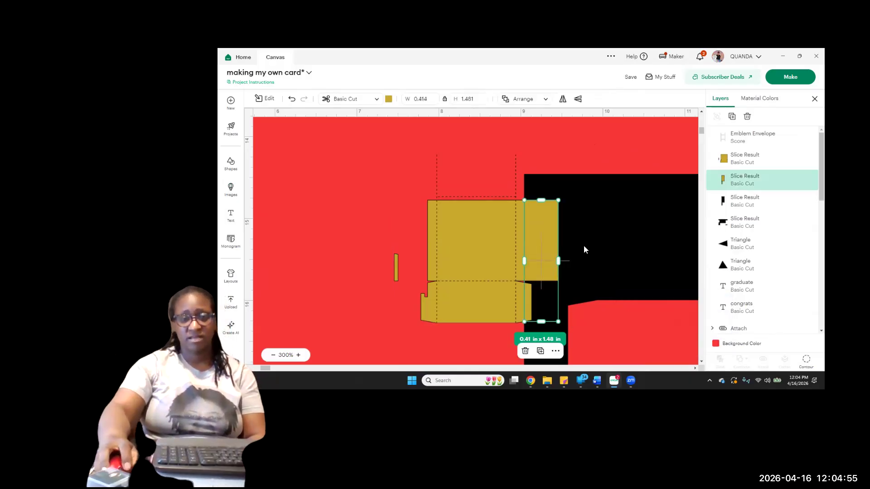
left_click(747, 117)
left_click(536, 240)
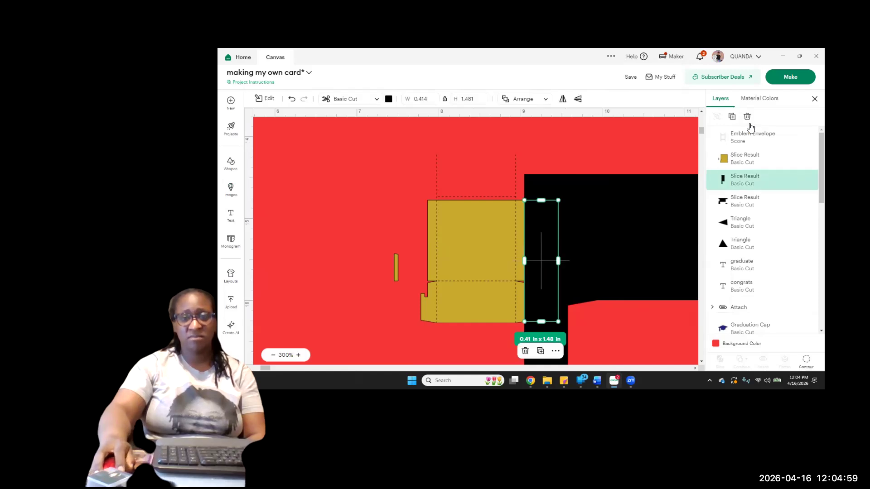
left_click(747, 117)
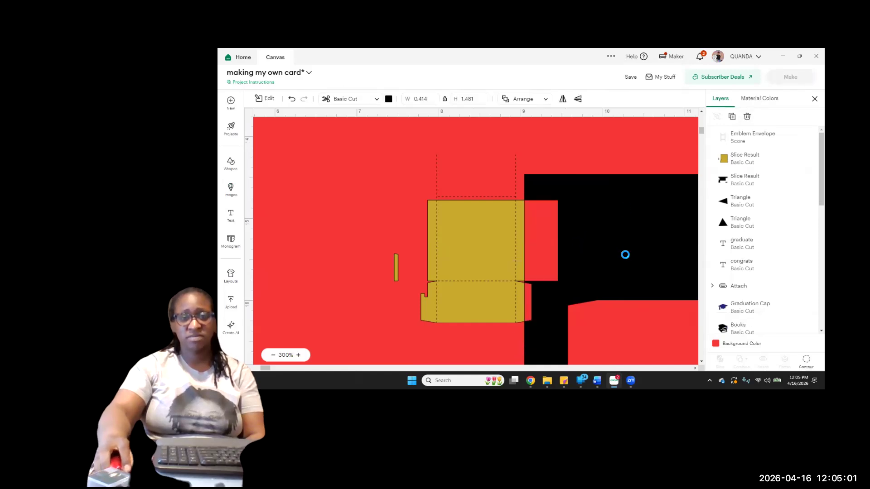
Move the enlarged black piece over the box's lower flap and slice the gold shape with it
left_click_drag(621, 263, 403, 374)
left_click(665, 248)
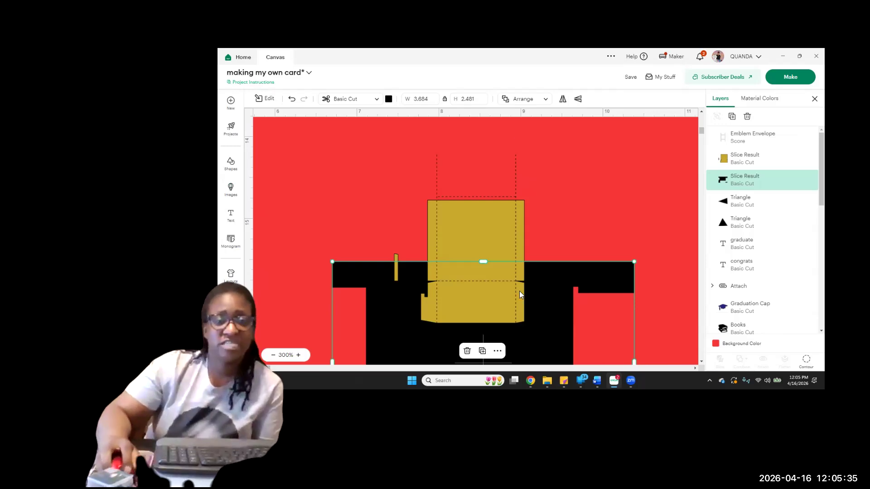
left_click_drag(539, 288, 539, 313)
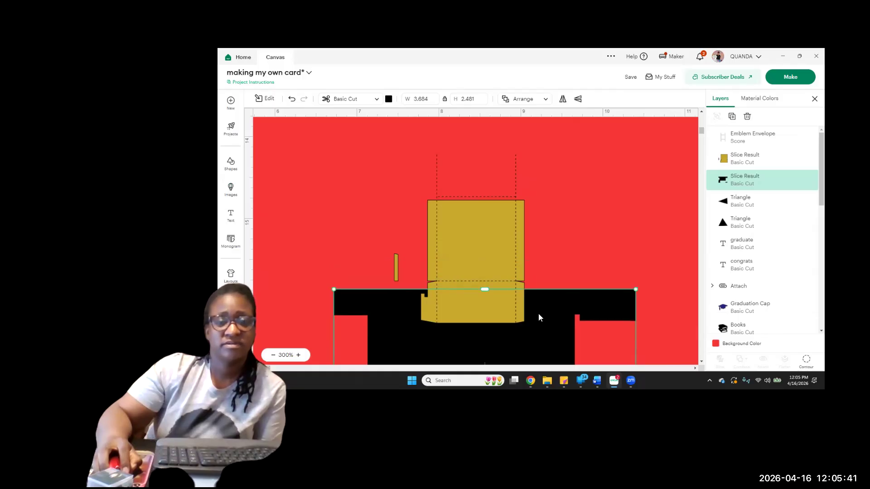
left_click(570, 265)
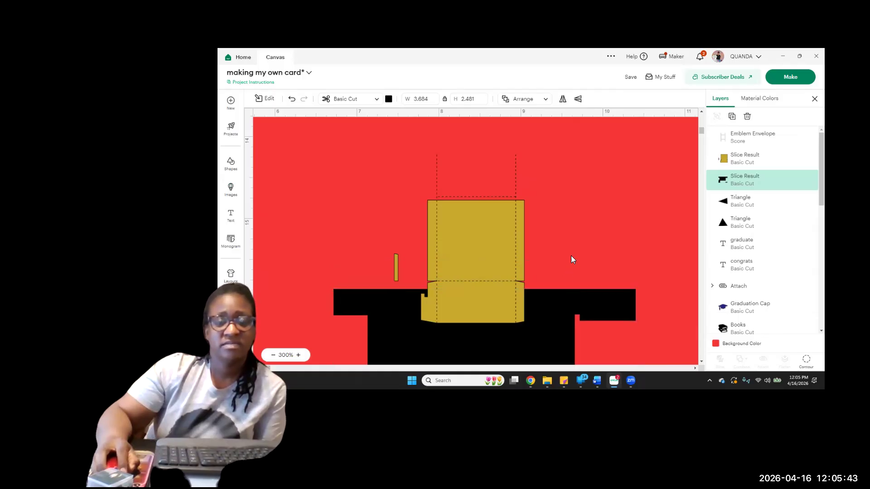
left_click_drag(299, 322, 430, 303)
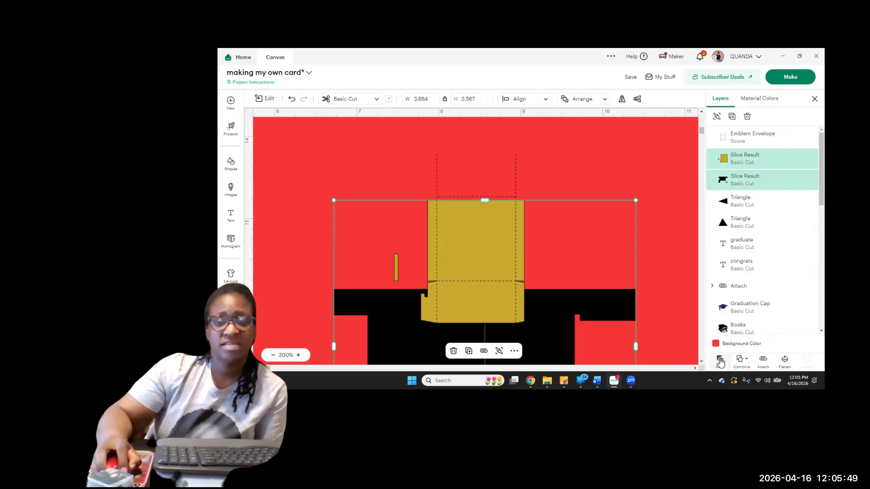
left_click(720, 360)
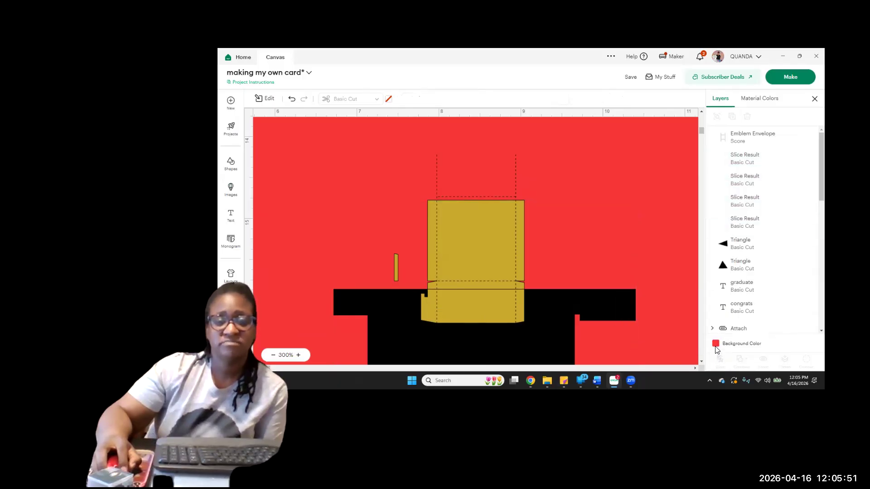
Delete the gold and black slices of the lower flap, along with the leftover notched black piece
left_click(492, 309)
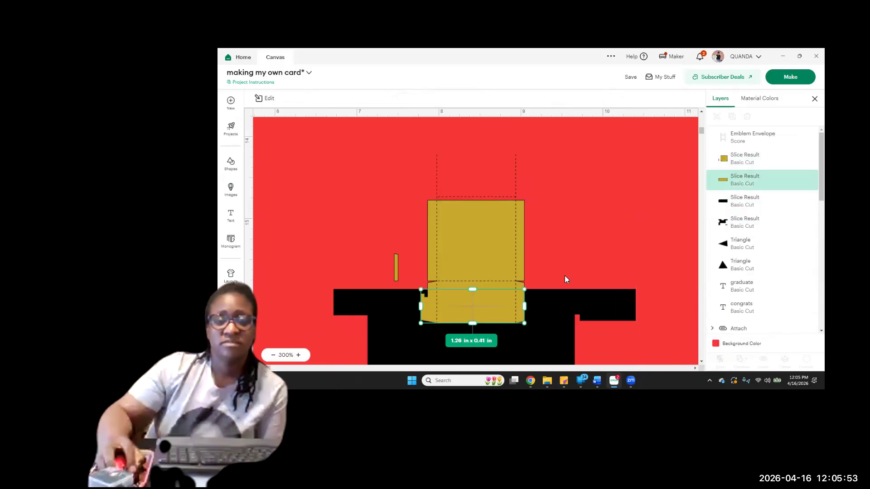
left_click(747, 117)
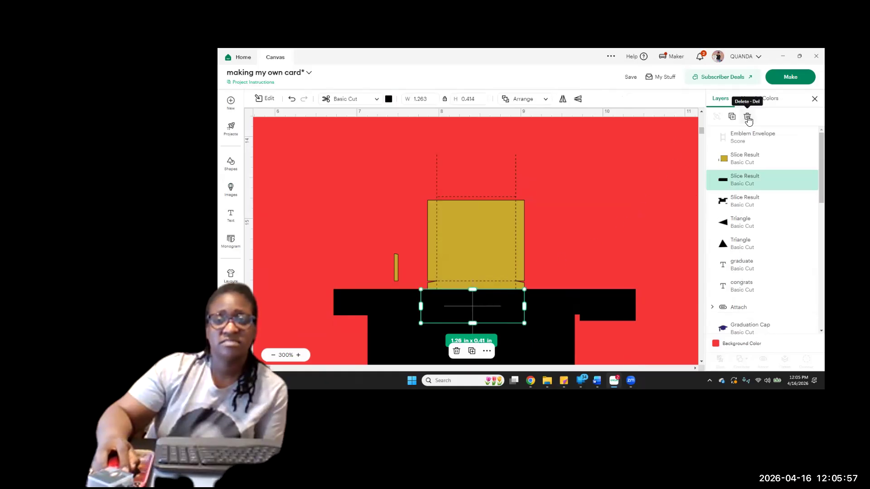
left_click(747, 117)
left_click_drag(547, 330, 541, 359)
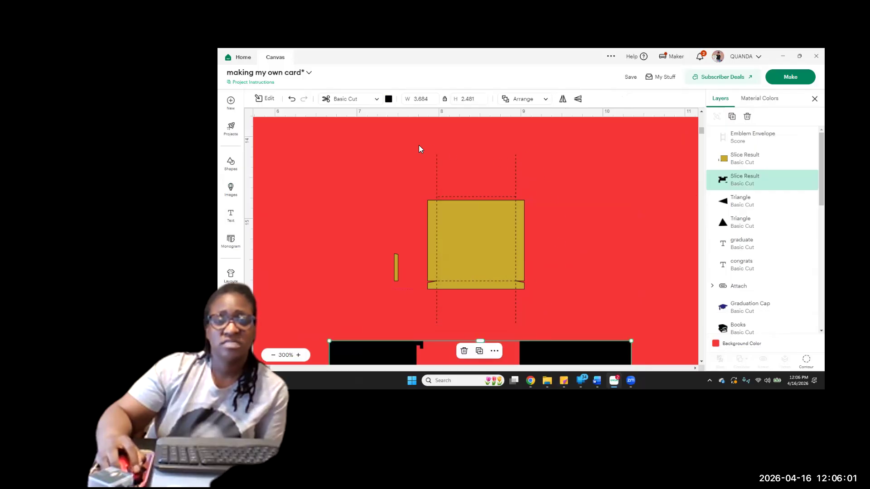
left_click_drag(563, 353, 785, 268)
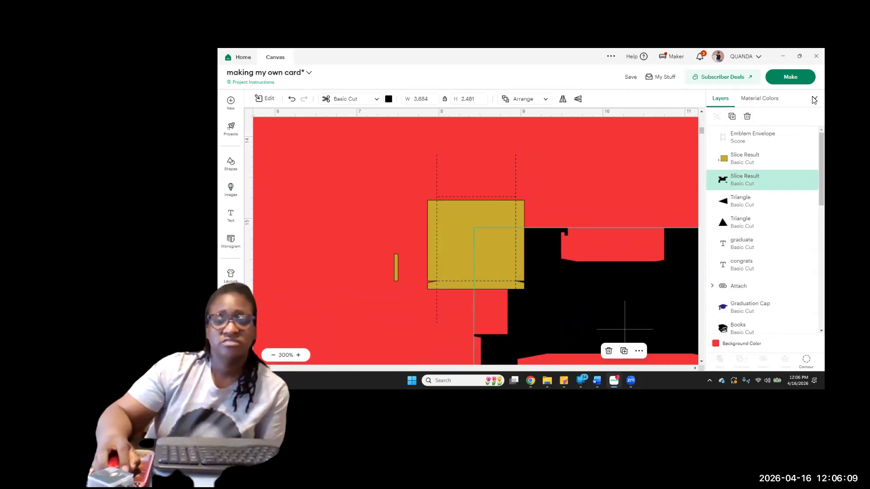
left_click(749, 118)
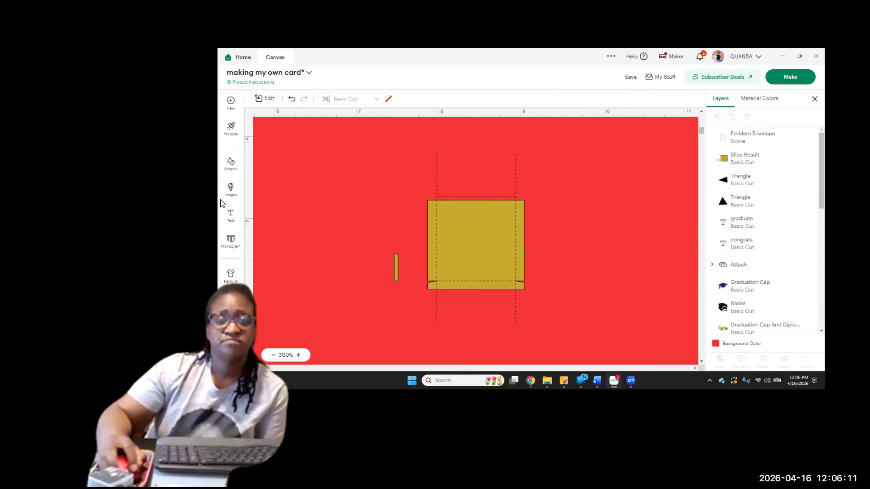
Insert a score line and a circle about 1.24 in across, placing the circle over the stray gold strip beside the box
left_click(230, 166)
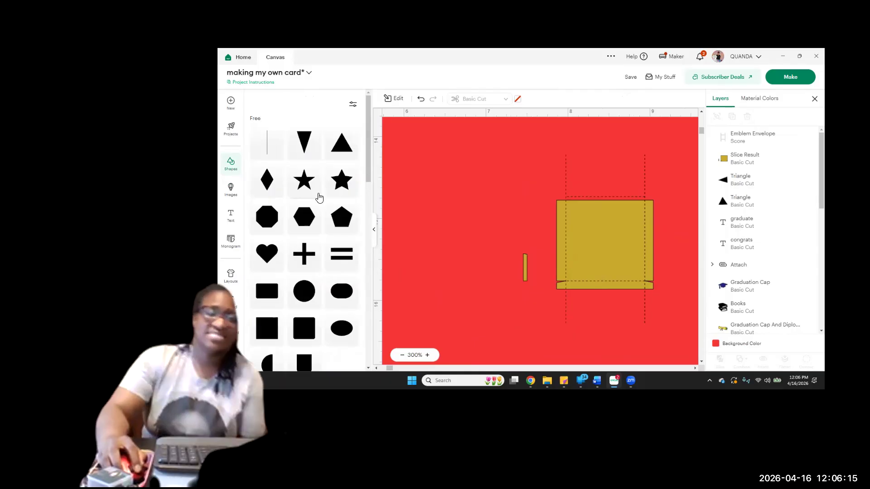
left_click(269, 155)
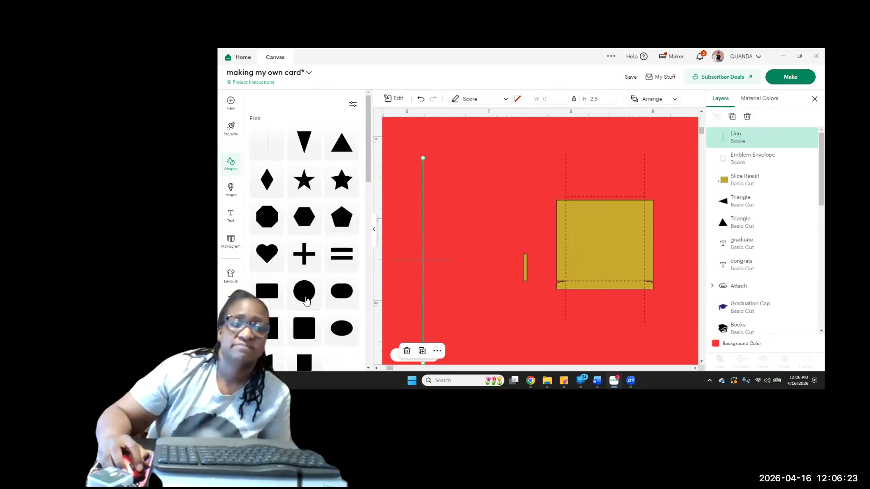
left_click(298, 300)
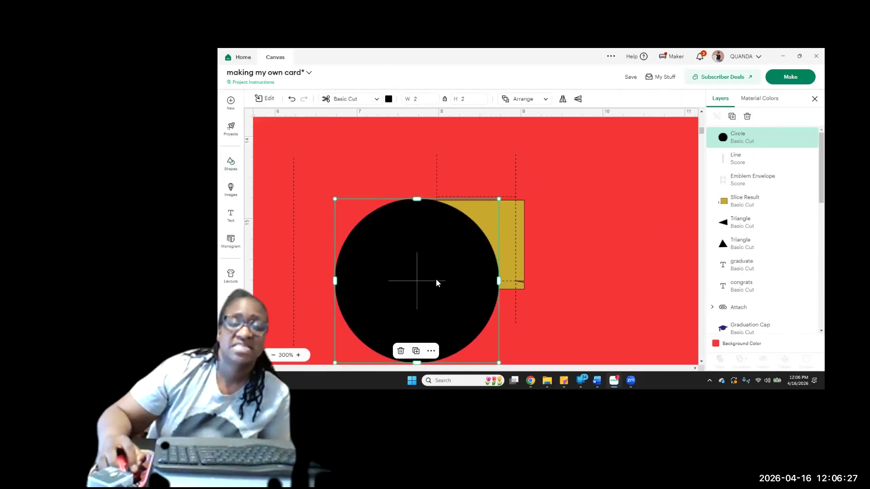
left_click_drag(498, 200, 436, 261)
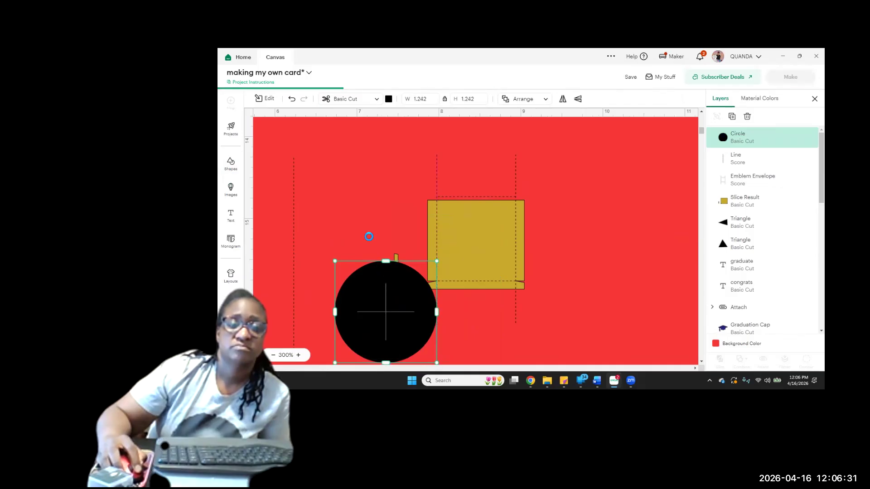
left_click_drag(384, 295, 370, 253)
left_click(361, 154)
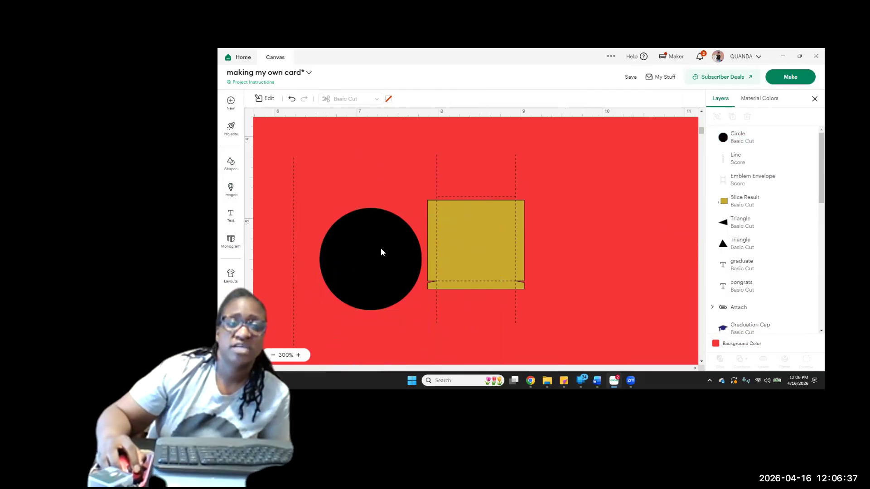
Slice the gold shape with the circle and delete the circle together with the stray strip's slices
left_click(388, 275)
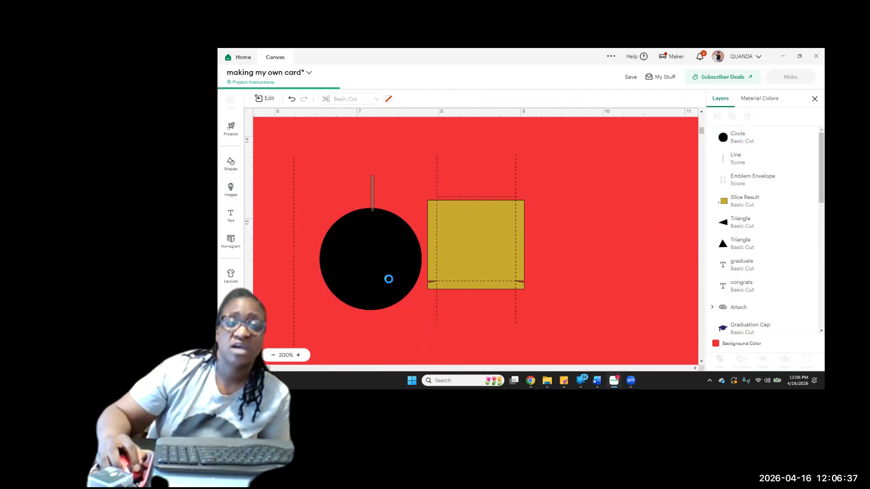
left_click(748, 118)
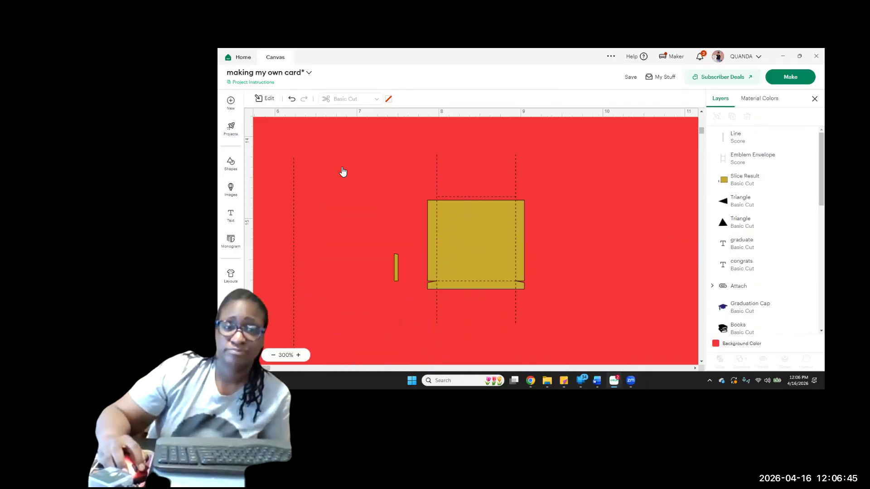
left_click_drag(338, 163, 403, 325)
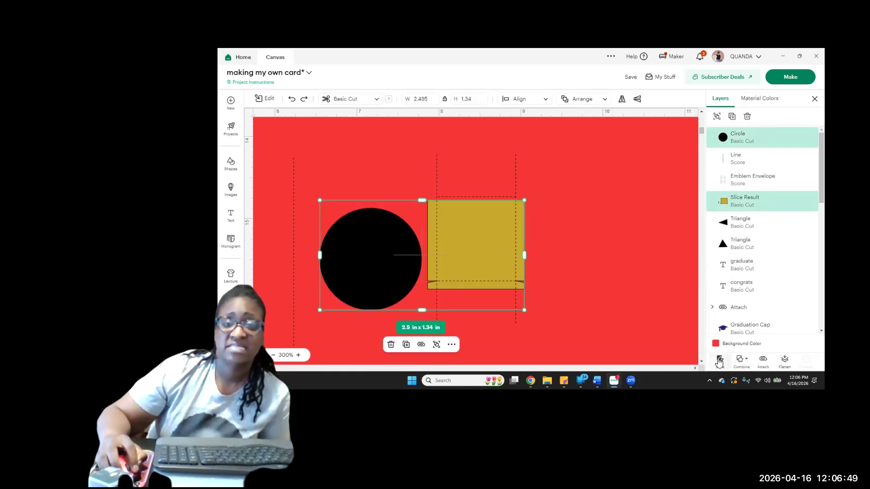
left_click(719, 361)
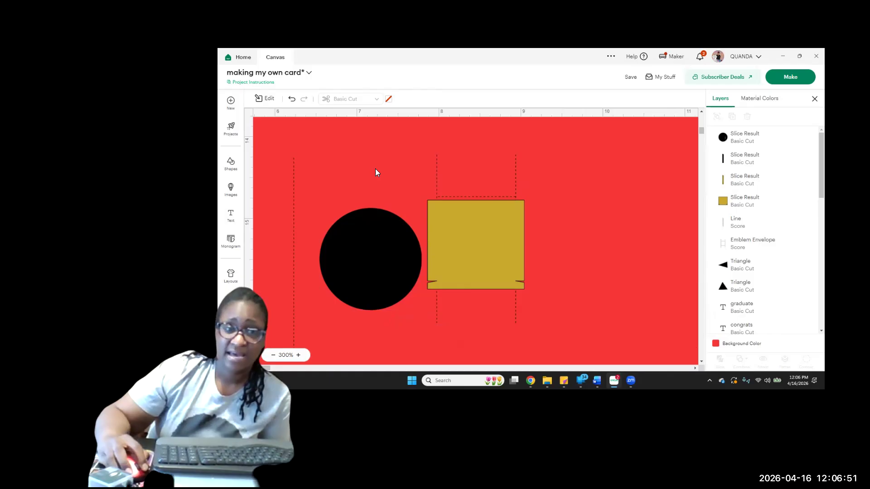
left_click_drag(351, 155, 403, 314)
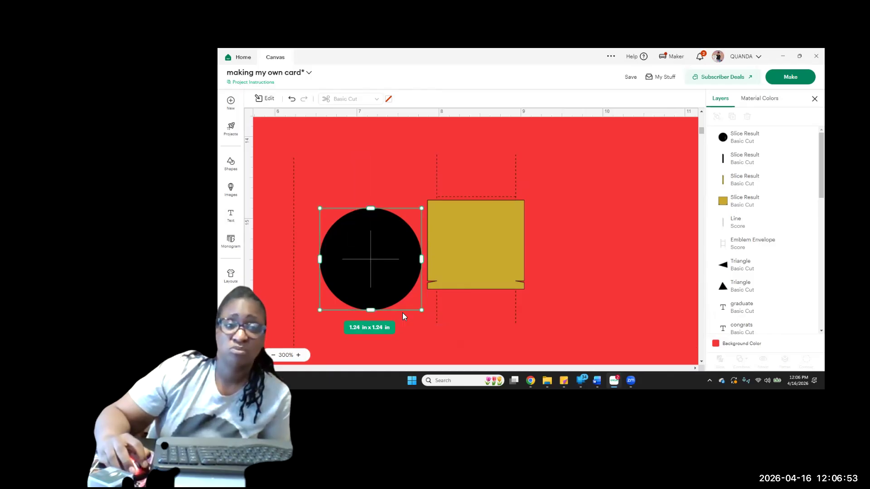
left_click(747, 117)
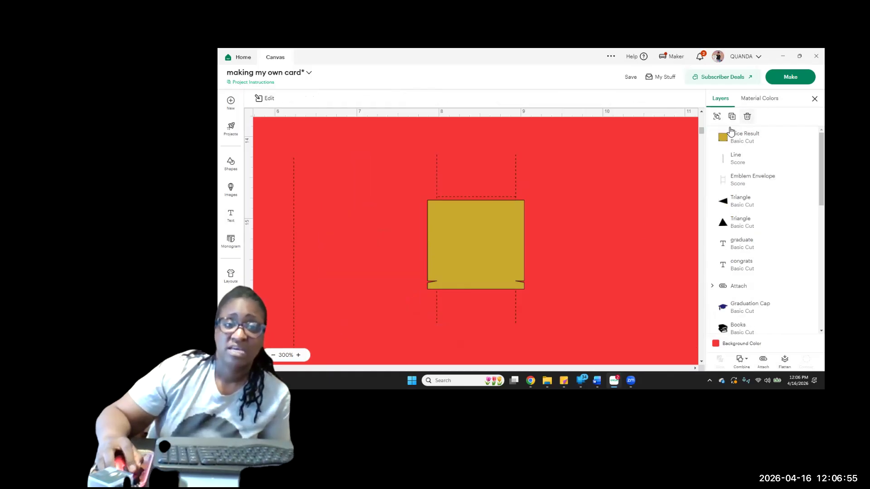
Send the trimmed gold box piece to the back, behind the score lines
left_click(494, 244)
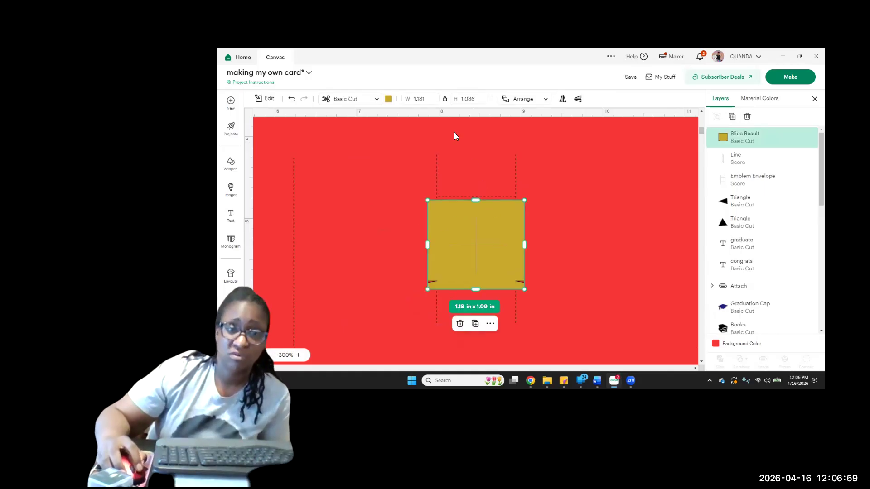
left_click(545, 99)
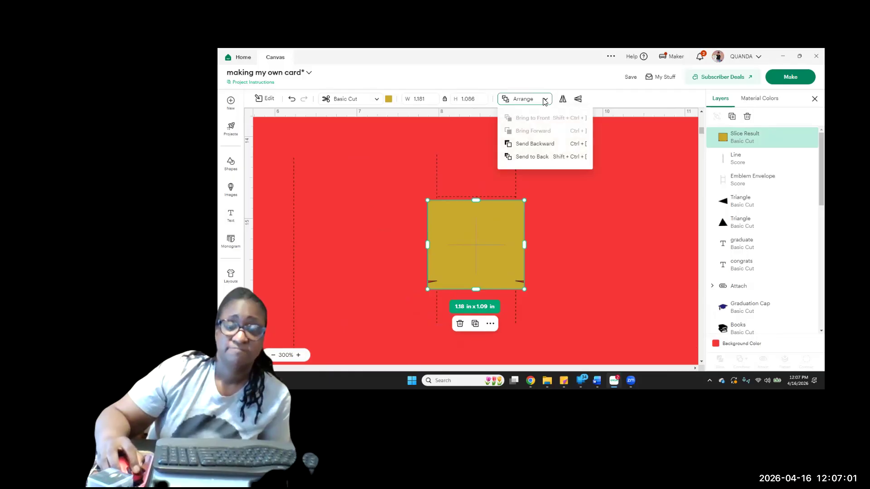
left_click(540, 156)
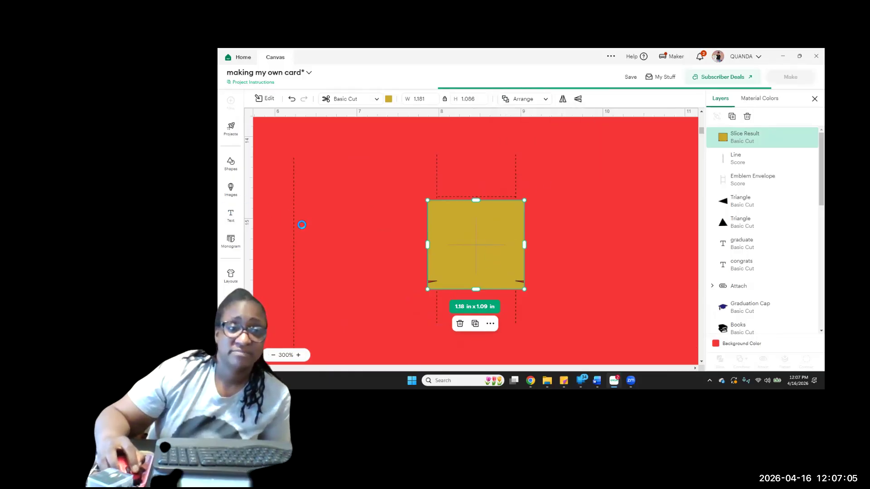
left_click(384, 206)
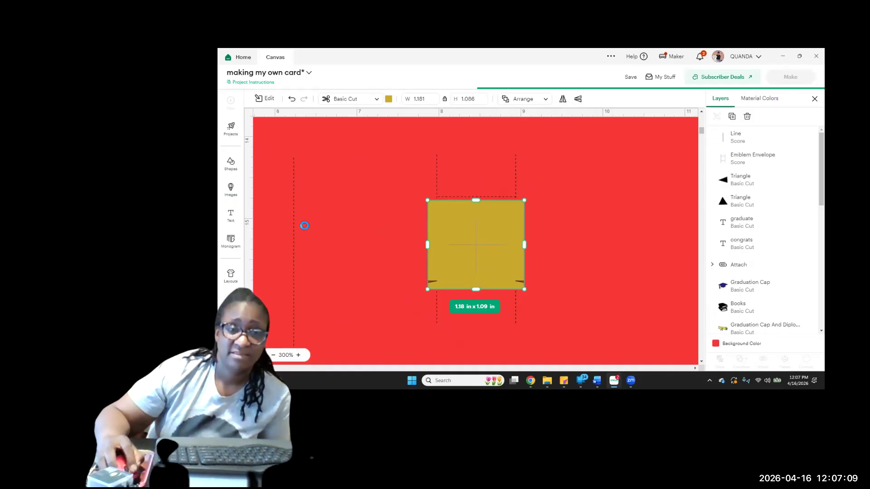
Select the separate vertical score line beside the gold box piece
left_click(292, 224)
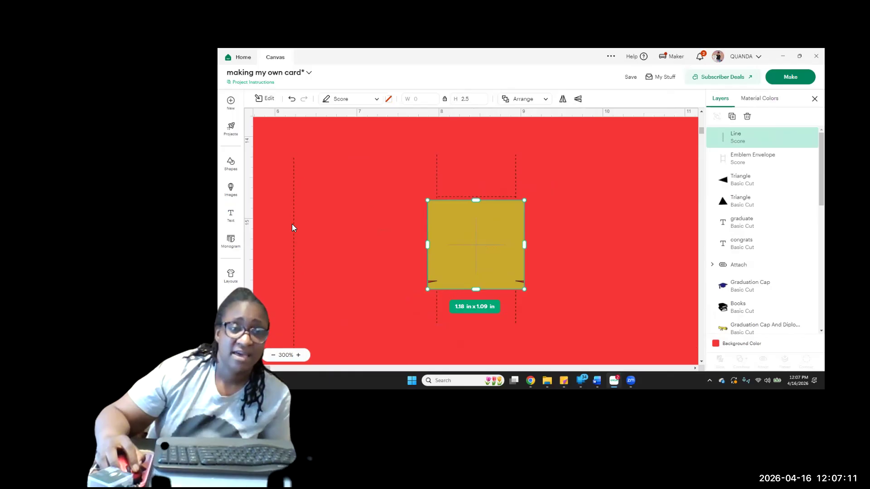
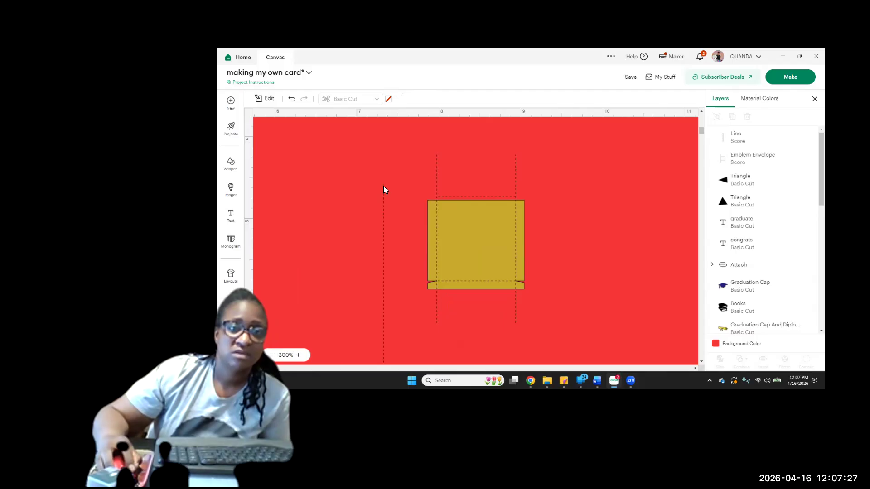
Shorten the separate score line and fit it along the gold panel's left fold at about 0.96 in long
left_click(384, 261)
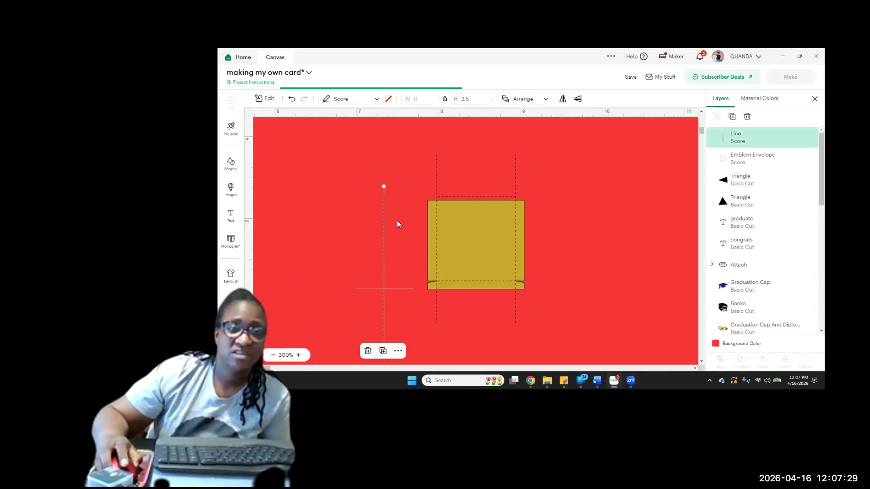
scroll(389, 177, "down", 1)
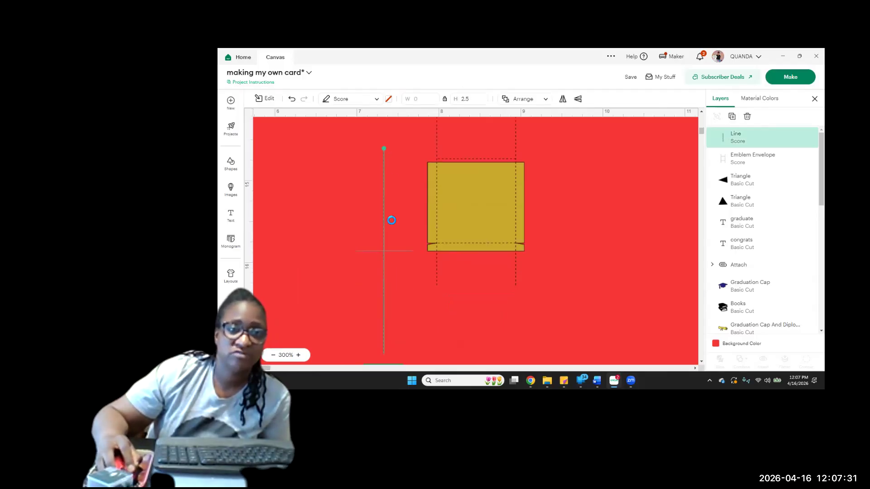
left_click_drag(392, 257, 386, 287)
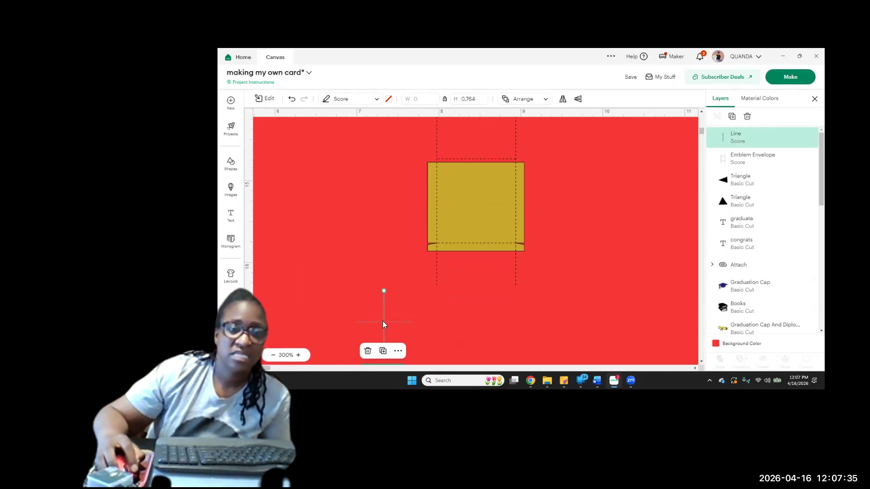
left_click_drag(413, 279, 436, 195)
key("Up")
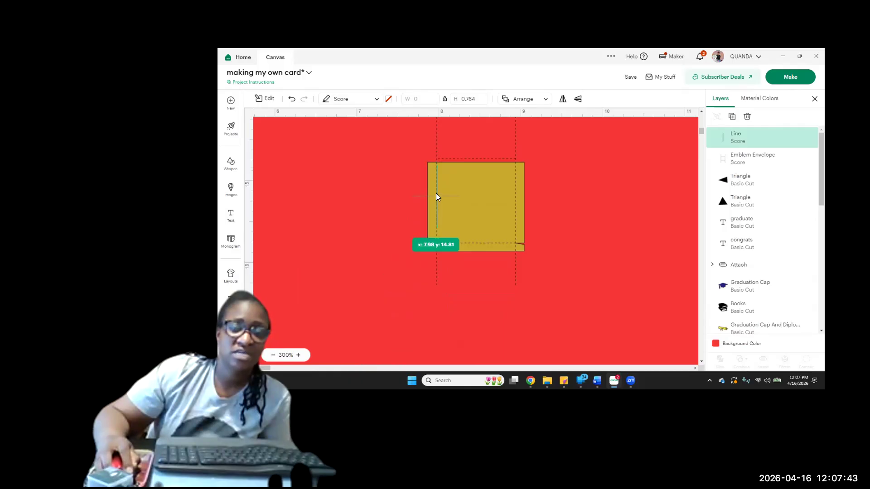
key("Up")
key("Up")
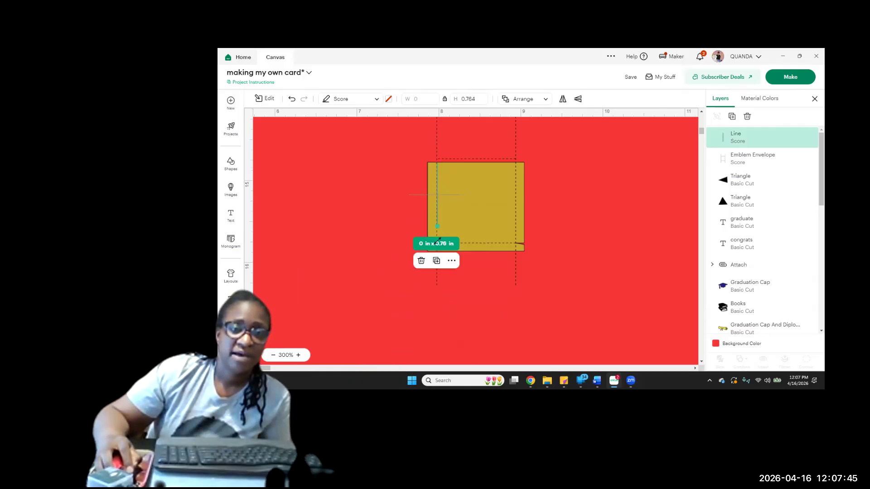
mouse_move(437, 234)
left_mouse_down()
mouse_move(438, 253)
mouse_move(439, 241)
left_mouse_up()
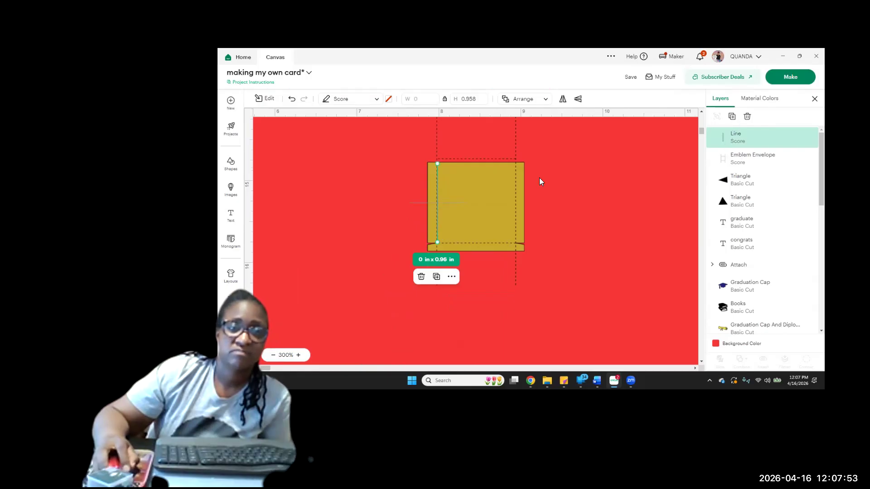
Duplicate the score line onto the panel's right and bottom folds, rotating the bottom copy 90°, and delete the Emblem Envelope score lines
left_click_drag(488, 200, 515, 229)
left_click(731, 117)
left_click_drag(559, 199, 591, 252)
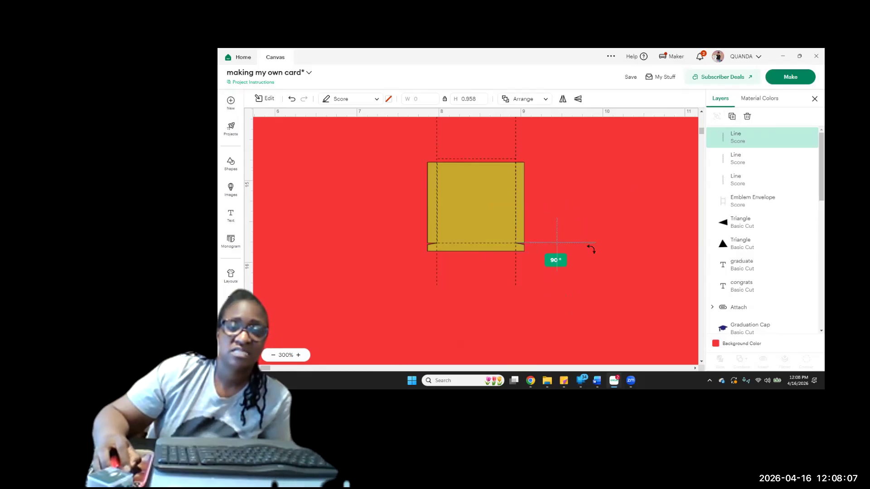
left_click_drag(591, 248, 581, 244)
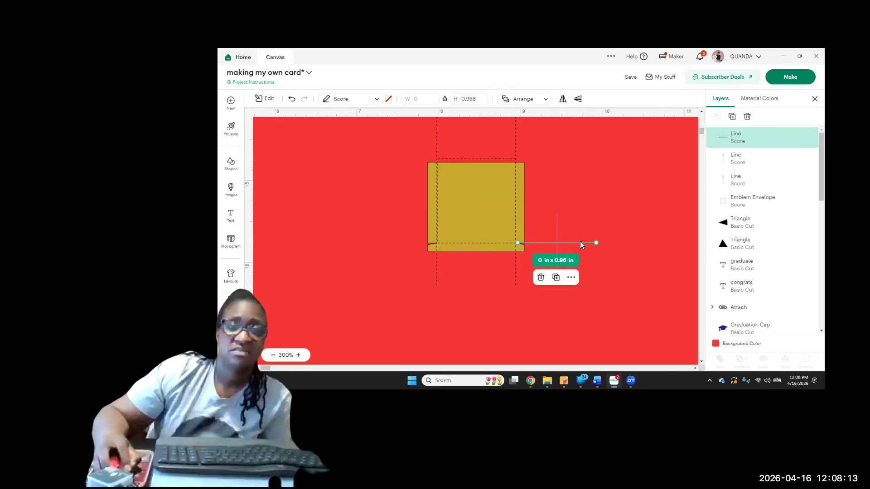
left_click_drag(514, 237, 496, 241)
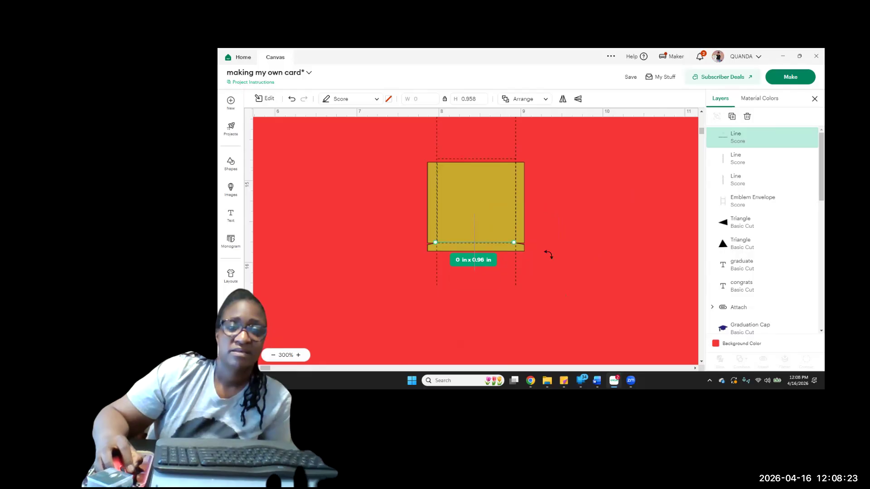
left_click(515, 280)
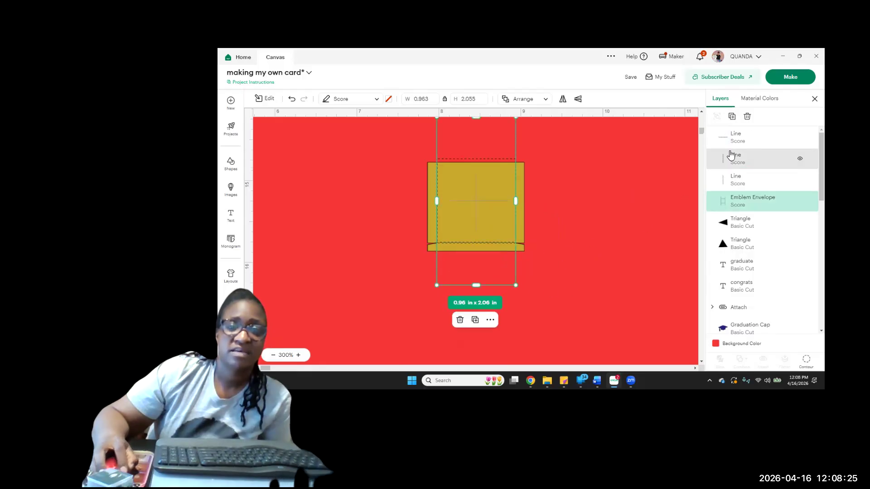
left_click(747, 117)
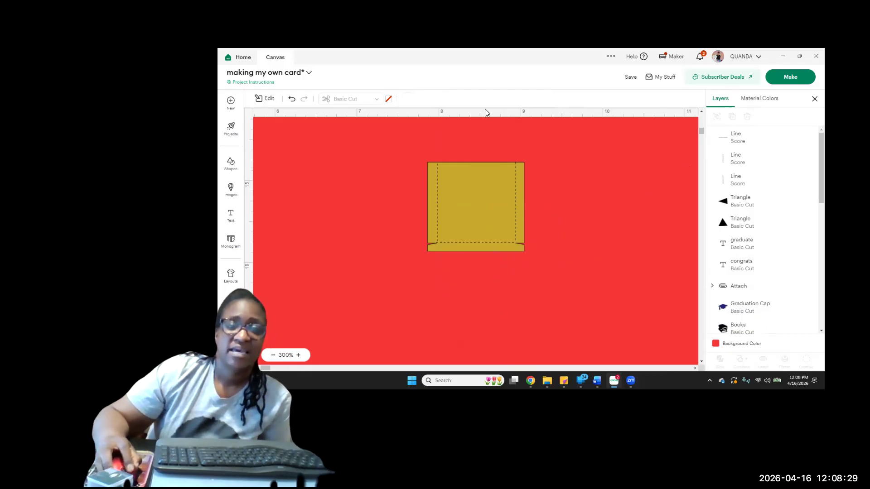
Insert a circle, shrink it to about 0.2 in across, and centre it on the gold panel's top edge
left_click(231, 189)
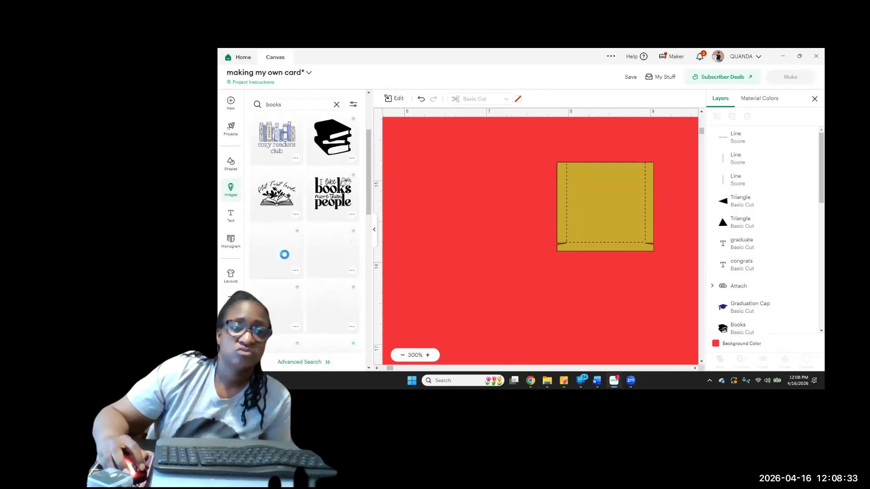
left_click(234, 174)
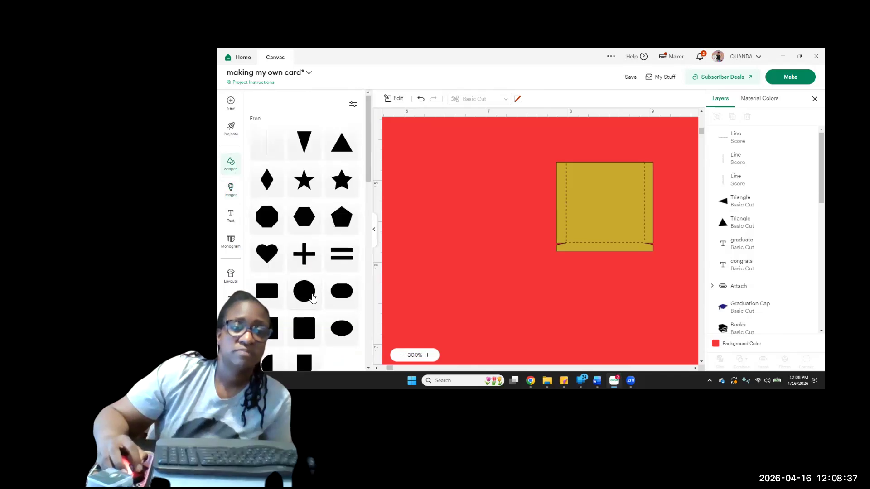
left_click(312, 299)
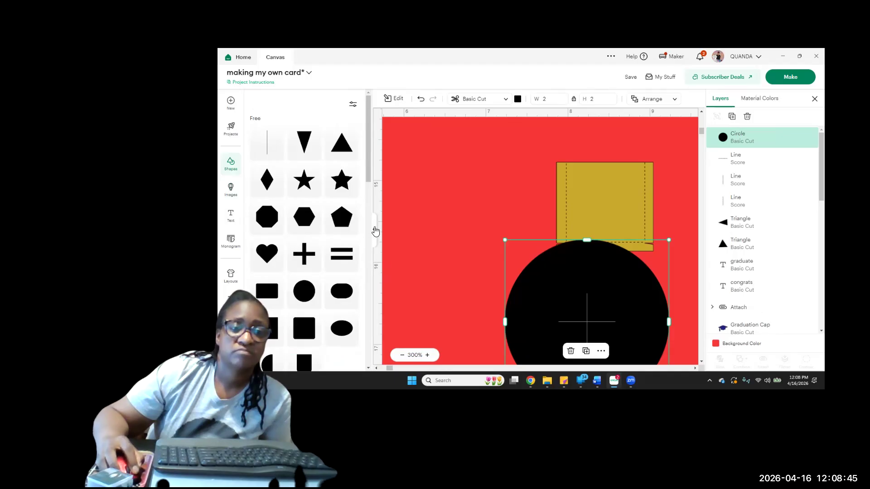
left_click_drag(540, 240, 446, 333)
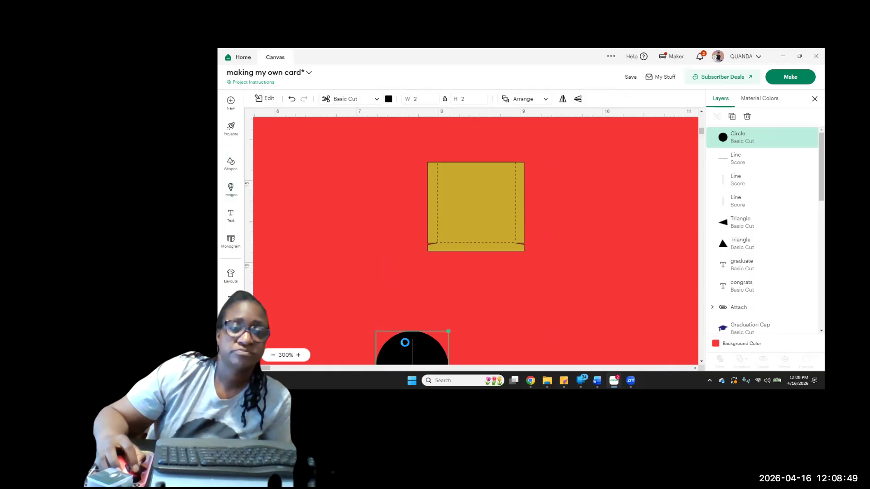
left_click_drag(442, 351, 440, 314)
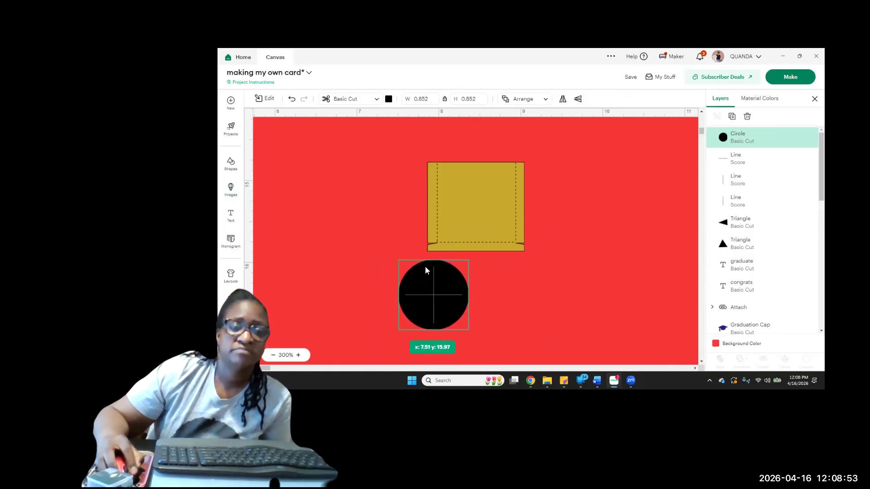
left_click_drag(423, 267, 478, 166)
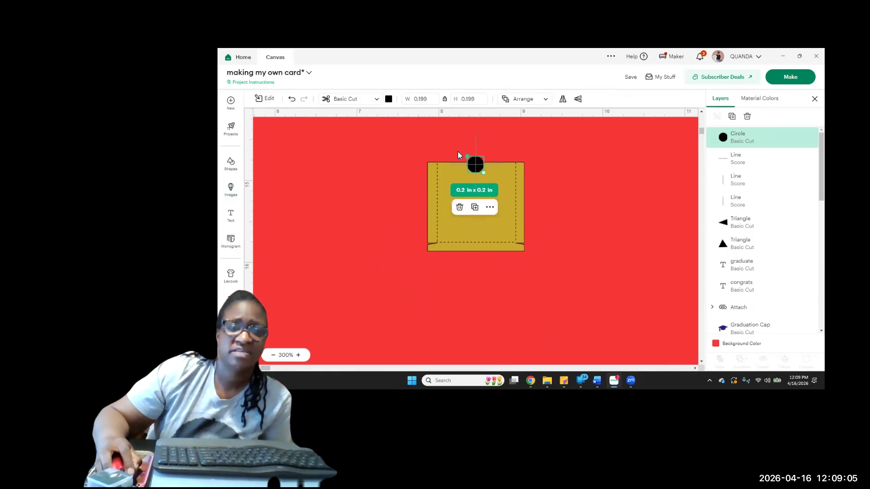
left_click(469, 135)
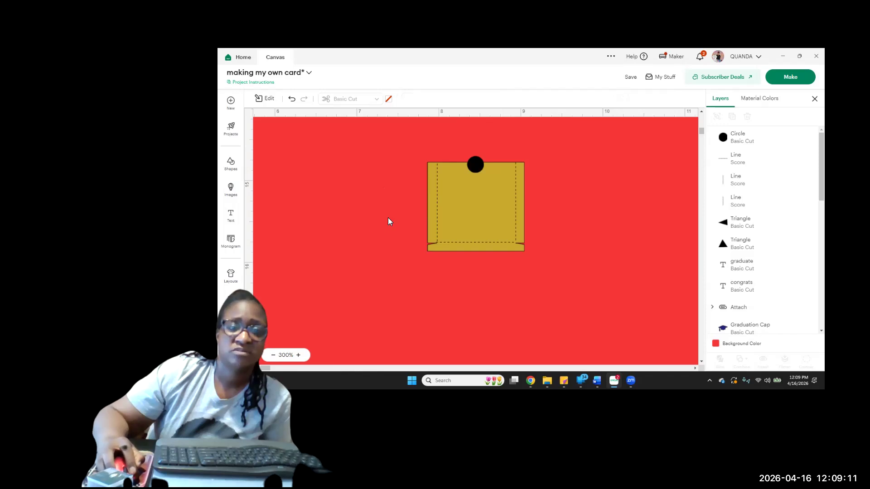
Attach the three score lines to the gold panel
left_click_drag(546, 260, 550, 257)
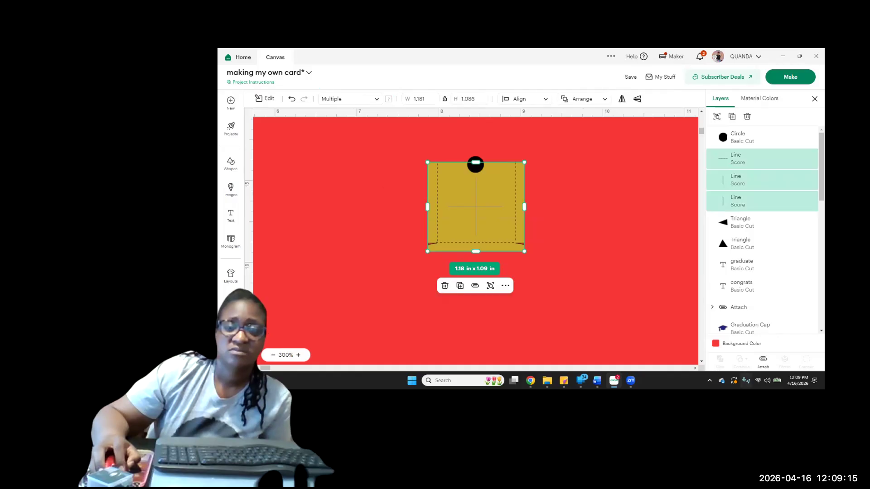
left_click(763, 361)
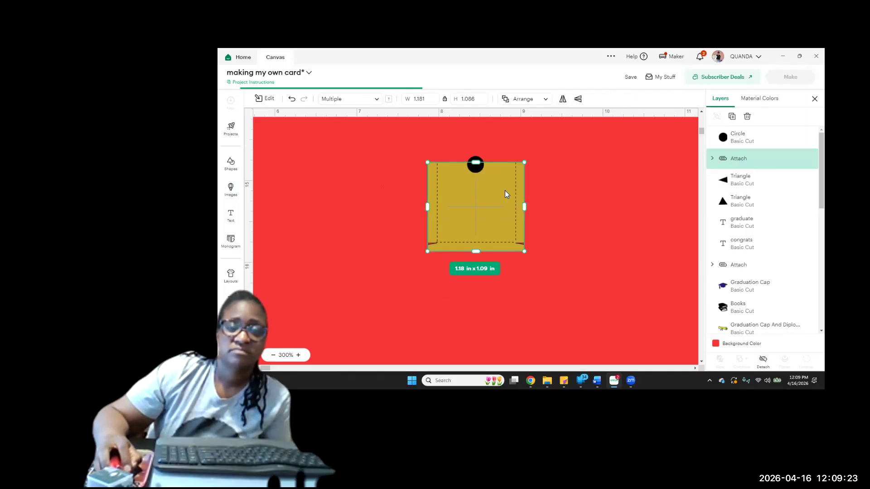
left_click(479, 170)
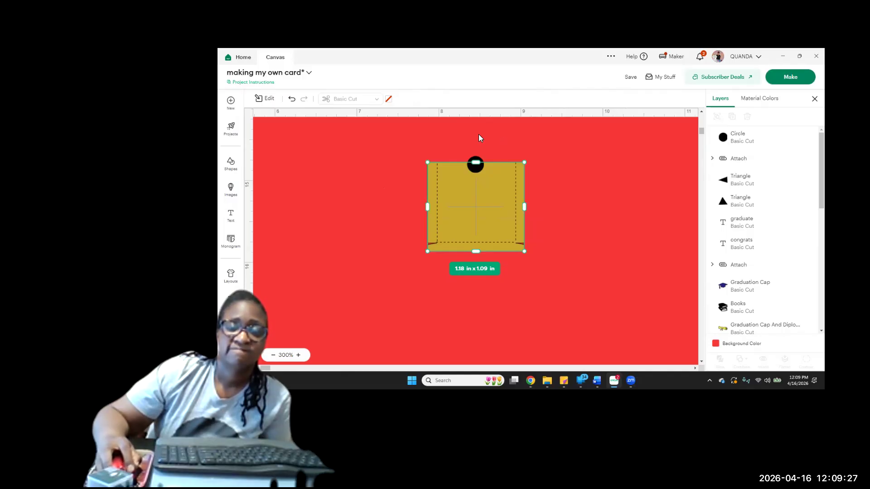
Slice the gold panel inside the attached set with the small black circle
left_click_drag(461, 132, 483, 194)
left_click_drag(484, 197, 484, 197)
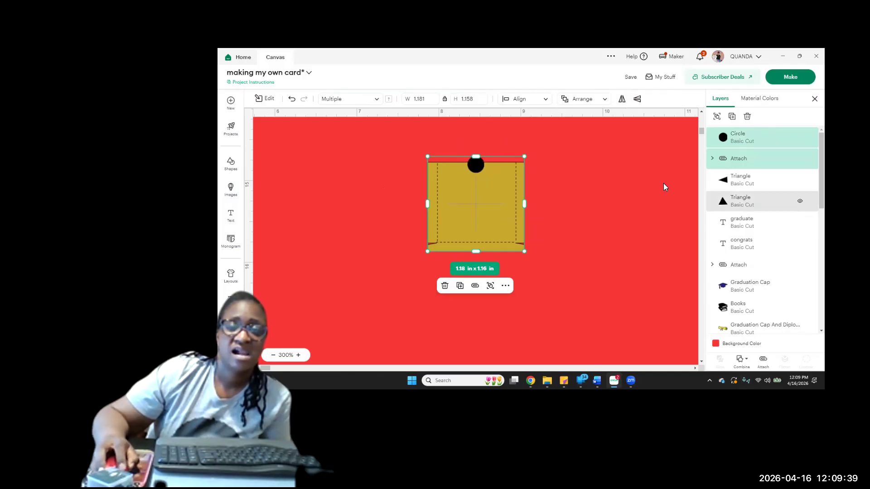
left_click(712, 158)
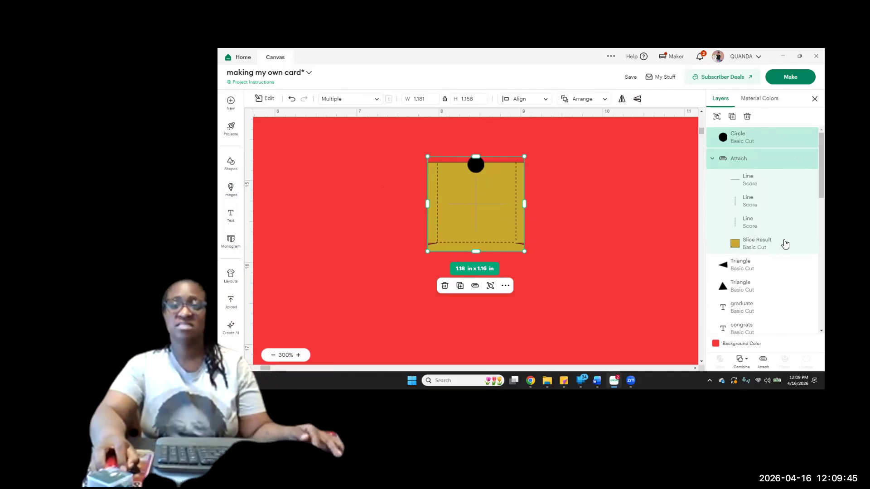
left_click(756, 249, "shift")
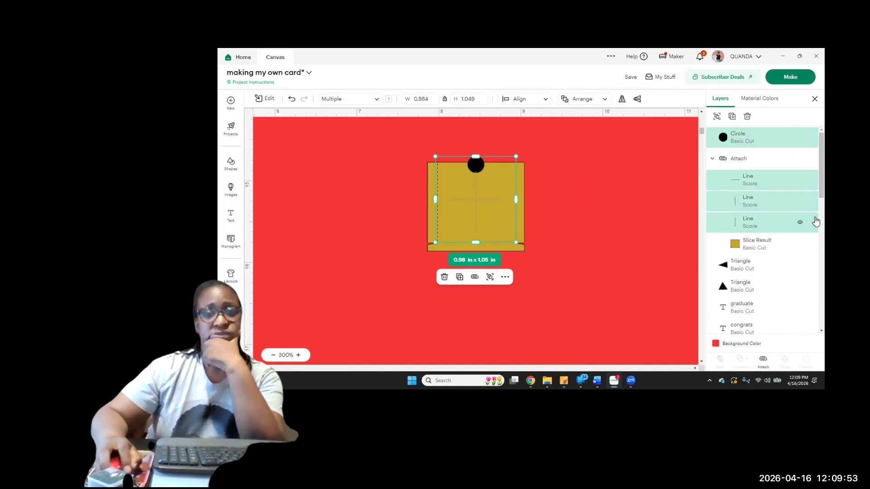
left_click(744, 182)
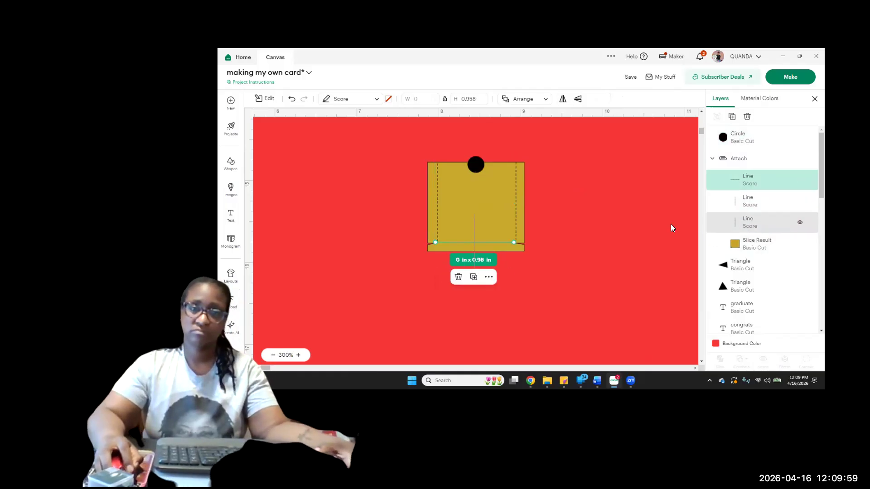
left_click(736, 140)
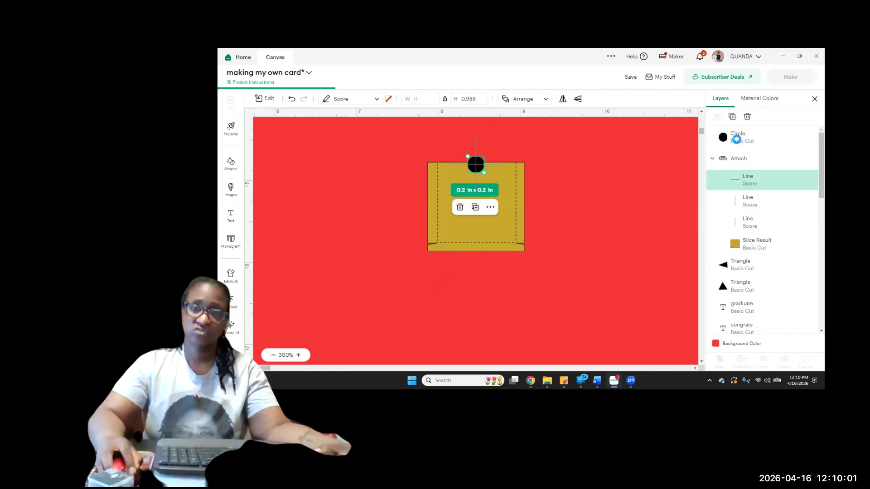
left_click(747, 250, "shift")
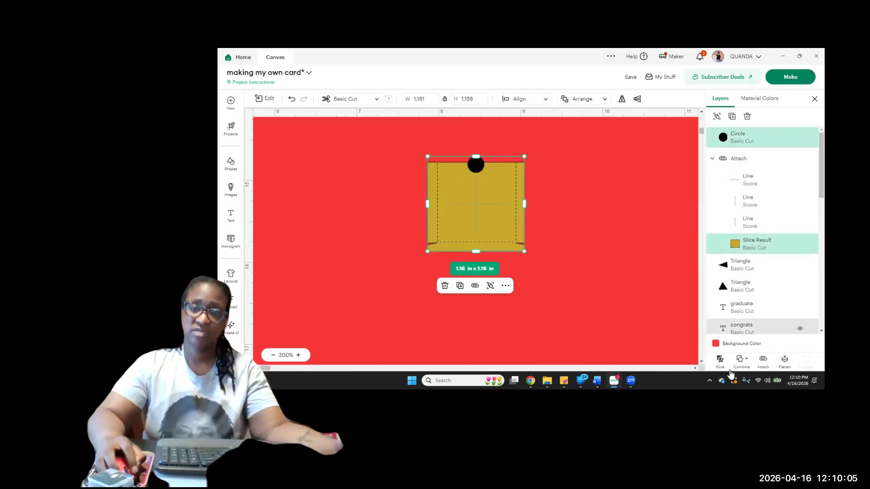
left_click(721, 360)
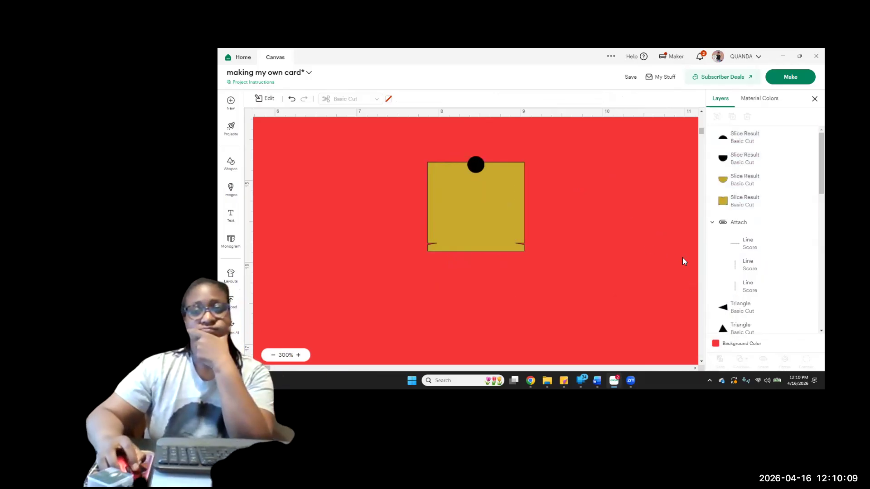
Delete the two black circle slices and the gold cut-out, leaving a notch in the panel's top edge
left_click(476, 166)
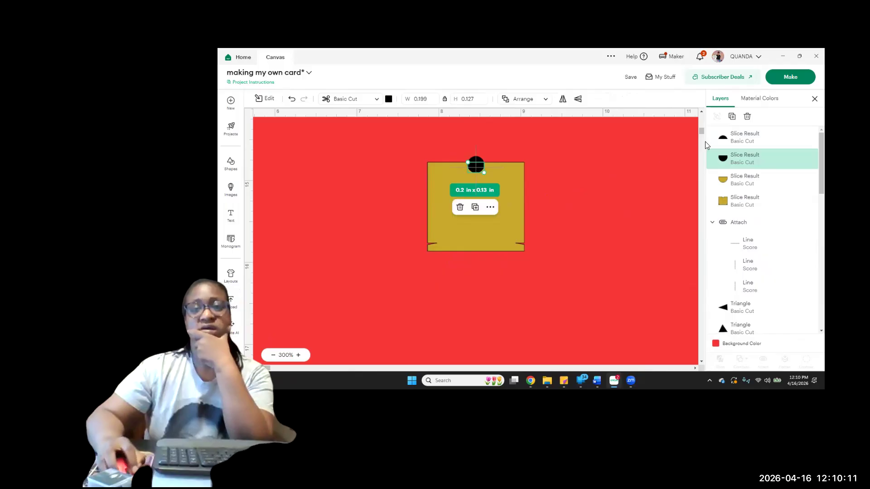
left_click(747, 117)
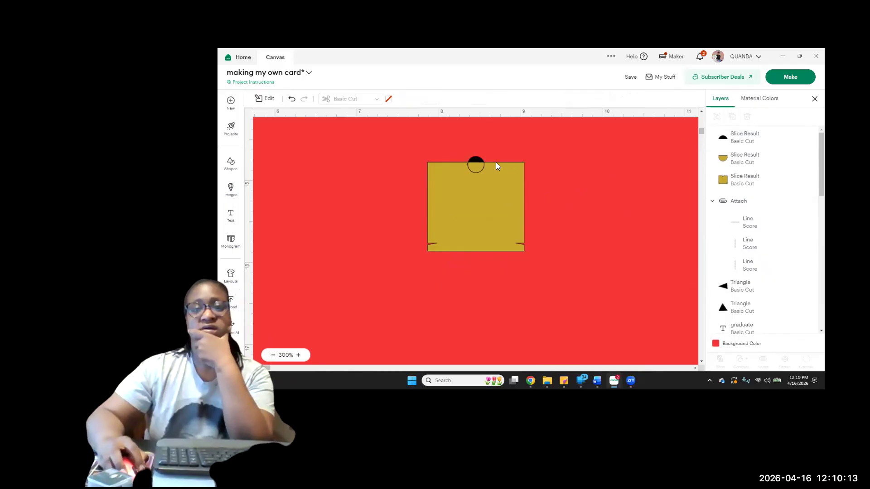
left_click(477, 168)
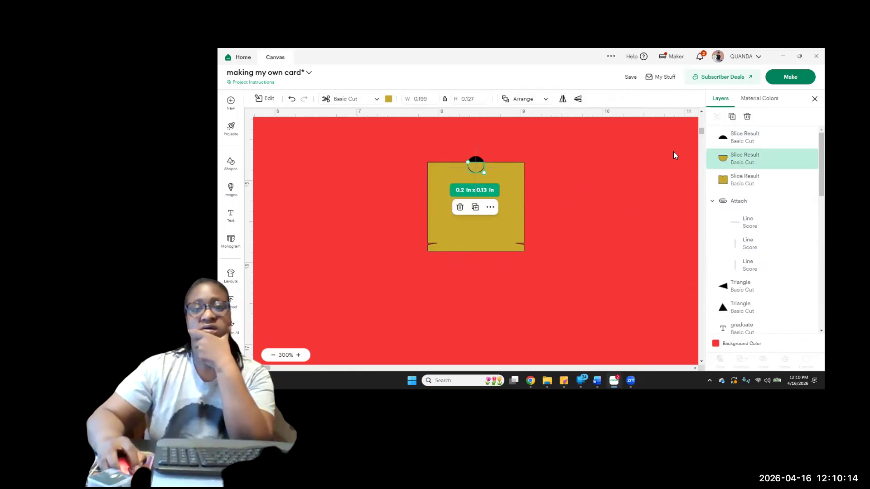
left_click(746, 117)
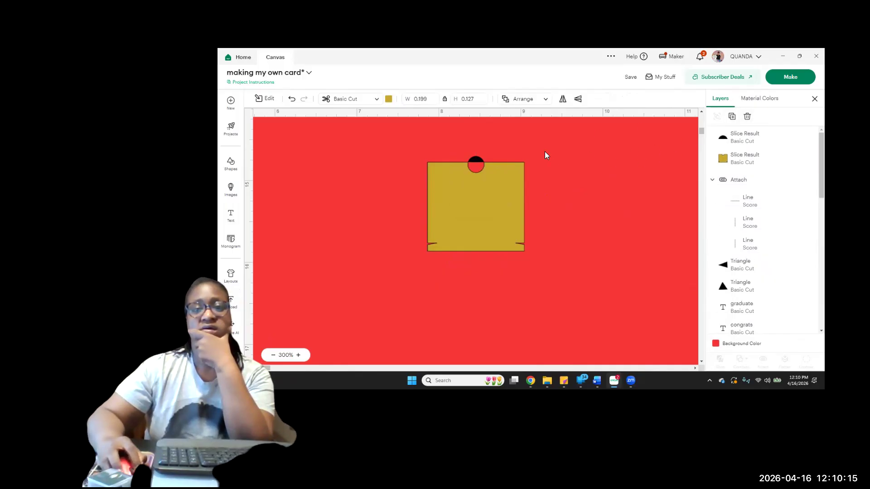
left_click(474, 159)
left_click(747, 118)
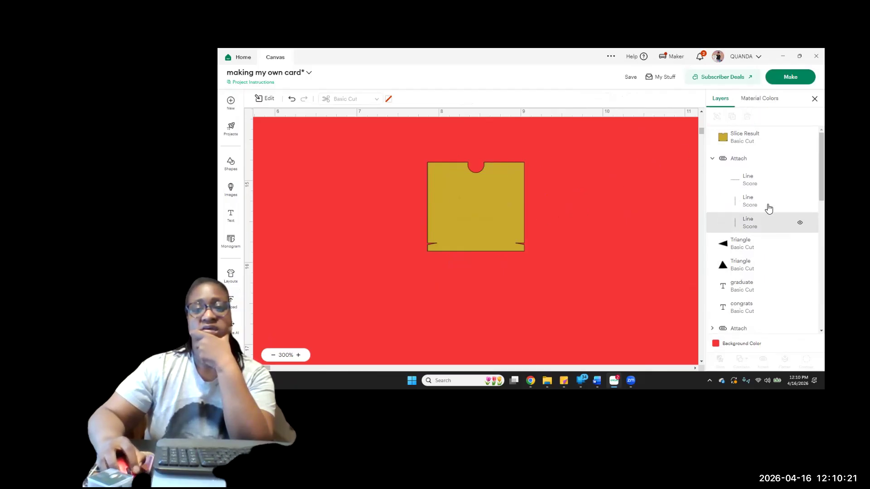
Bring the attached set of three score lines to the front, above the notched gold panel
left_click(734, 167)
scroll(733, 167, "down", 1)
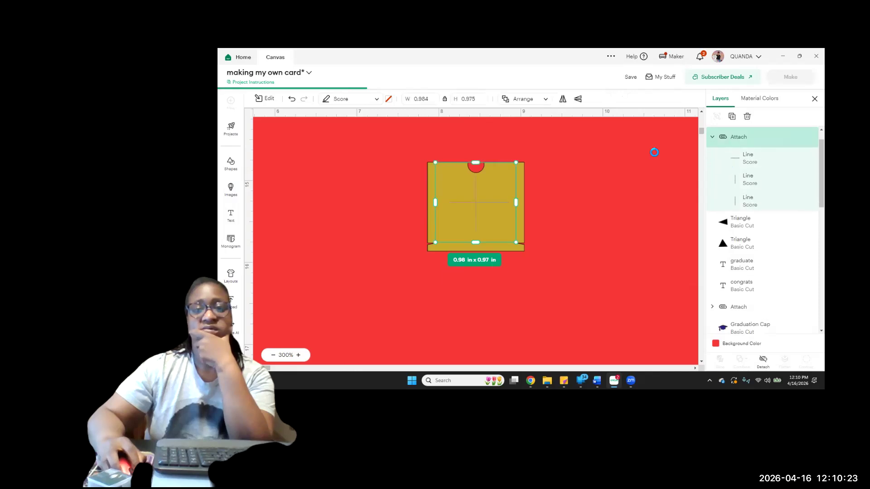
left_click(547, 100)
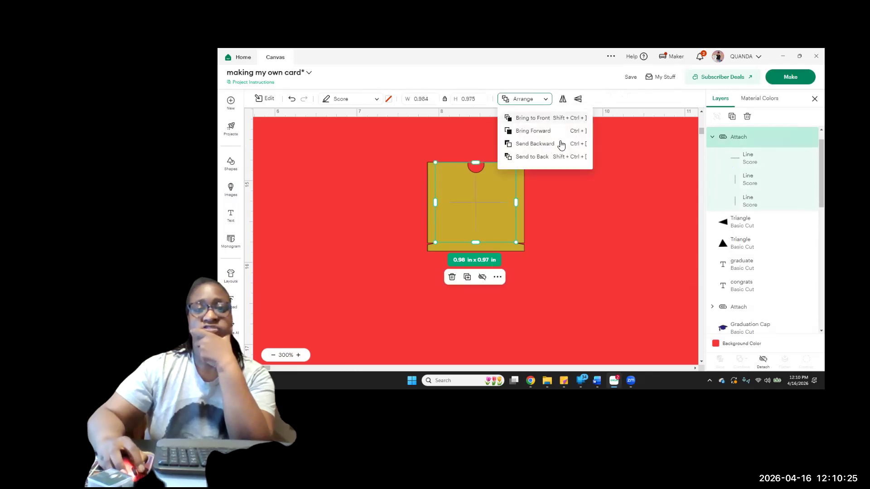
left_click(544, 120)
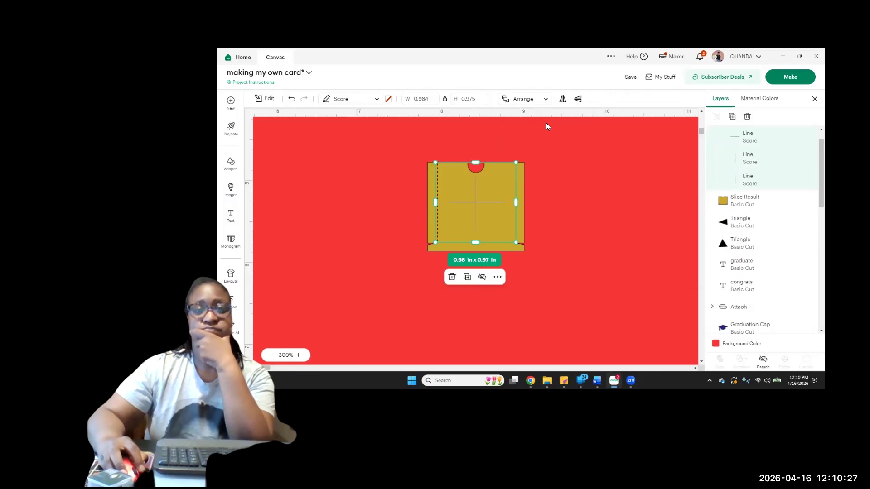
left_click(586, 183)
Attach the score lines to the notched gold panel
left_click_drag(420, 132, 624, 301)
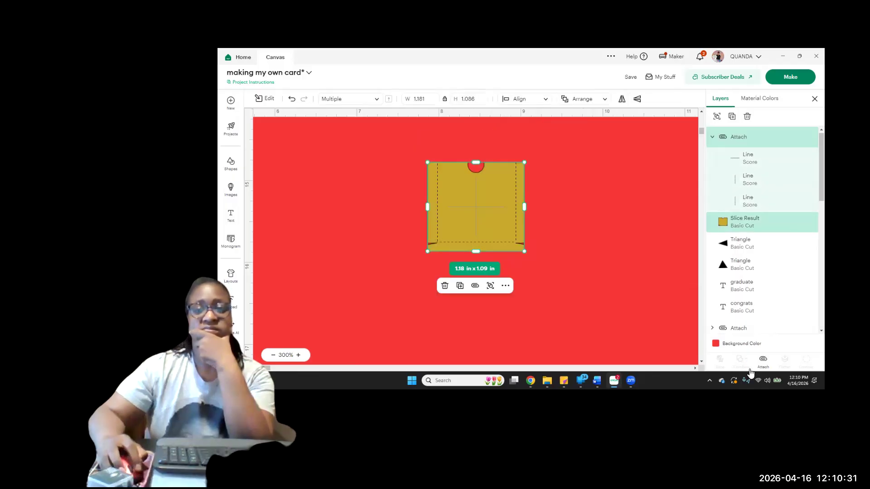
left_click(763, 361)
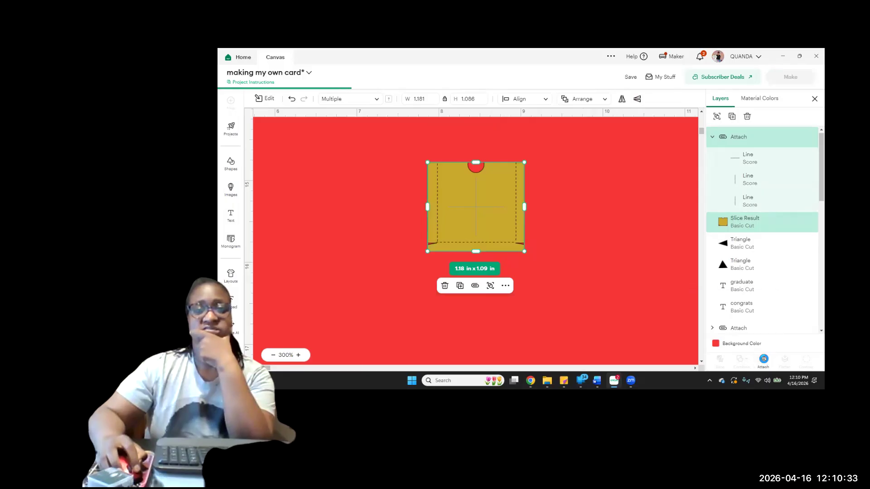
left_click(558, 201)
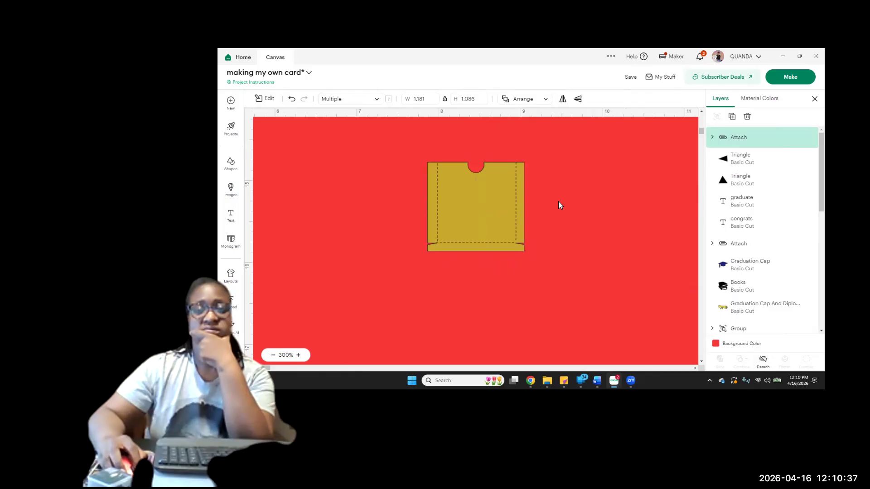
Move the gold pocket onto the lower end of the blank white strip beneath the CONGRATS GRADUATE panel
left_click(488, 233)
left_click_drag(521, 277, 589, 333)
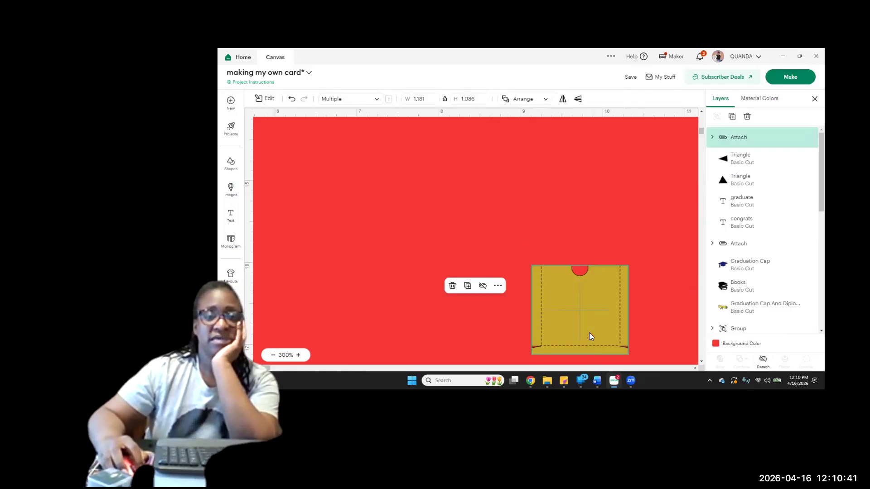
left_click(273, 356)
left_click(273, 356)
left_click(273, 356)
left_click(273, 356)
left_click(273, 355)
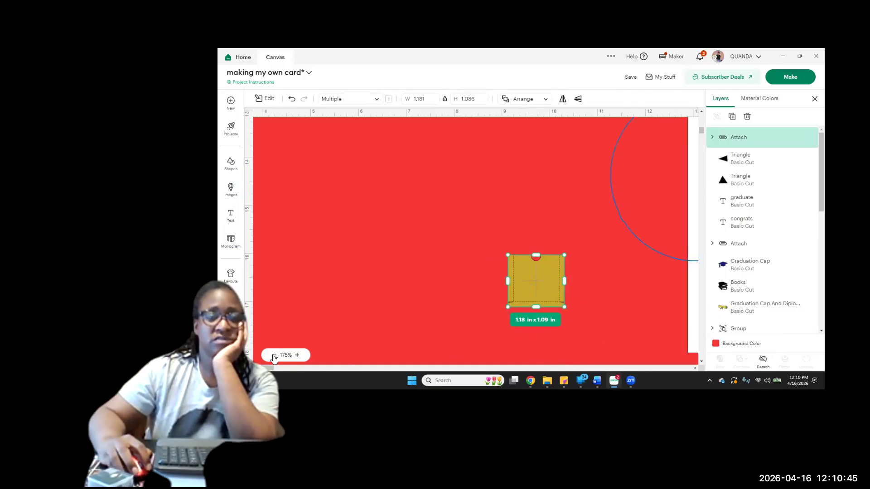
left_click(273, 356)
left_click(273, 356)
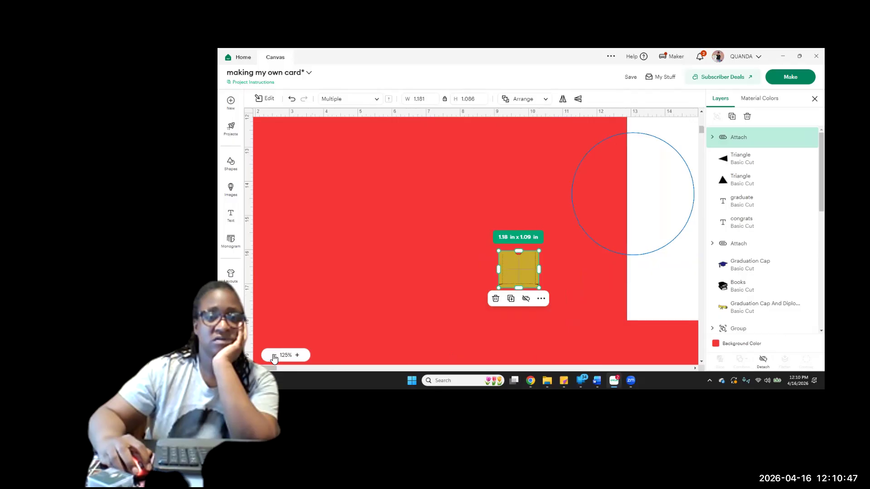
left_click(273, 356)
left_click(273, 356)
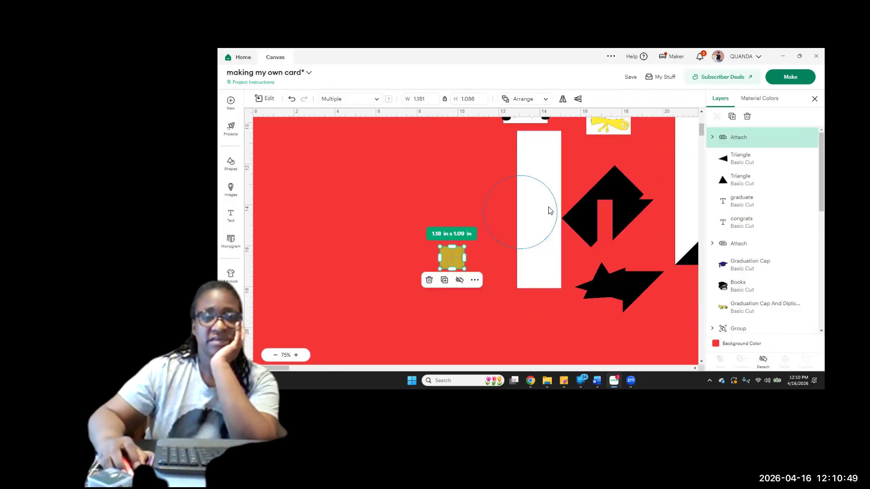
scroll(453, 257, "up", 1)
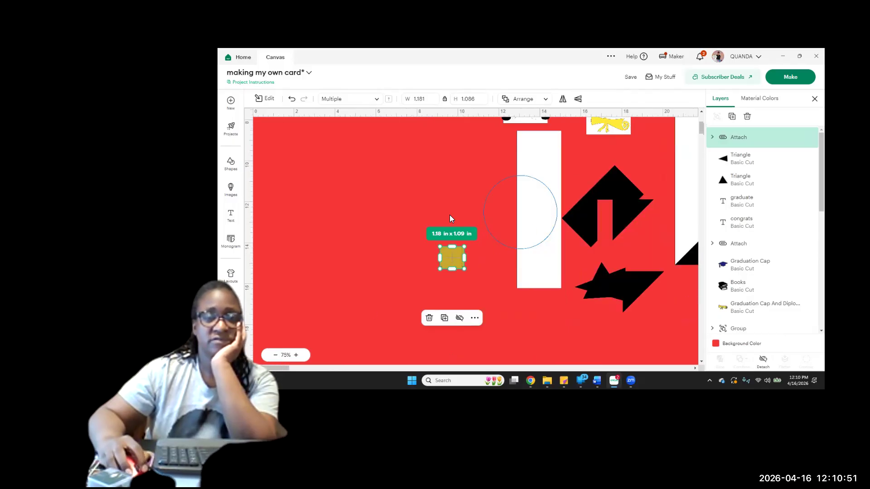
left_click(461, 205)
left_click_drag(454, 301, 472, 199)
scroll(631, 245, "up", 1)
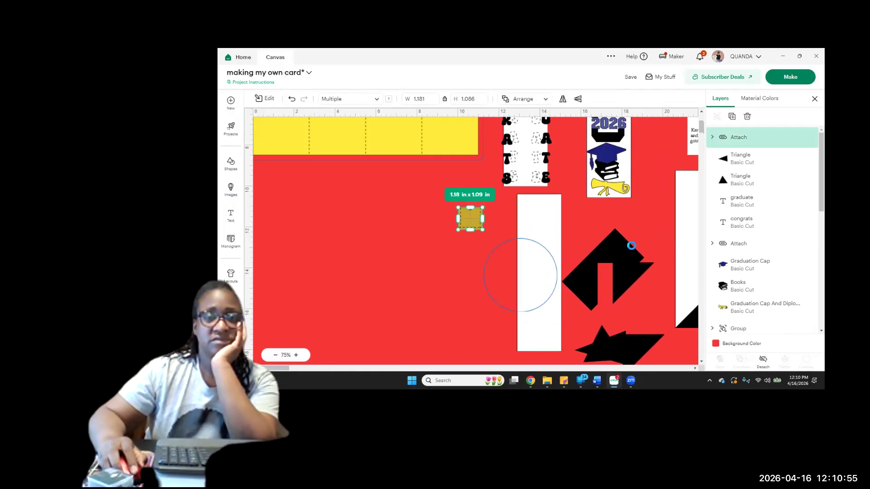
scroll(539, 214, "up", 3)
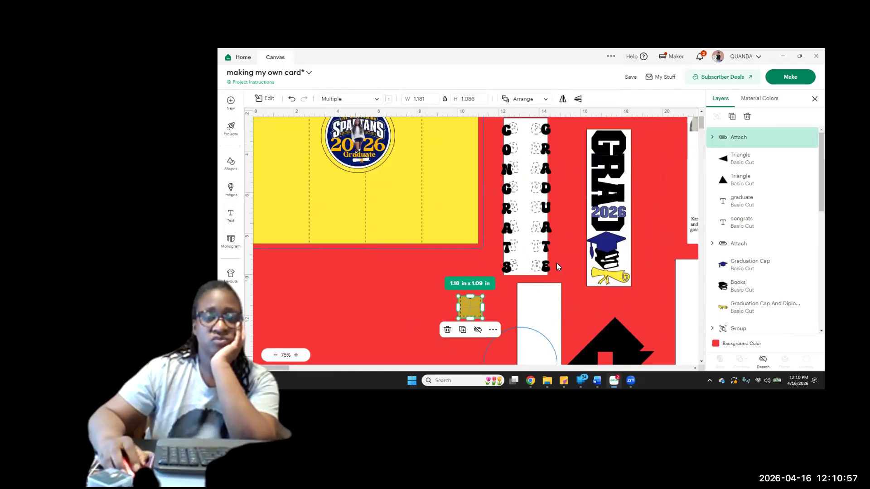
scroll(472, 199, "down", 4)
left_click_drag(469, 193, 536, 315)
Stretch the gold pocket to about 1.79 in wide and 1.16 in high to fit across the white strip
mouse_move(543, 312)
left_mouse_down()
mouse_move(563, 319)
mouse_move(554, 317)
left_mouse_up()
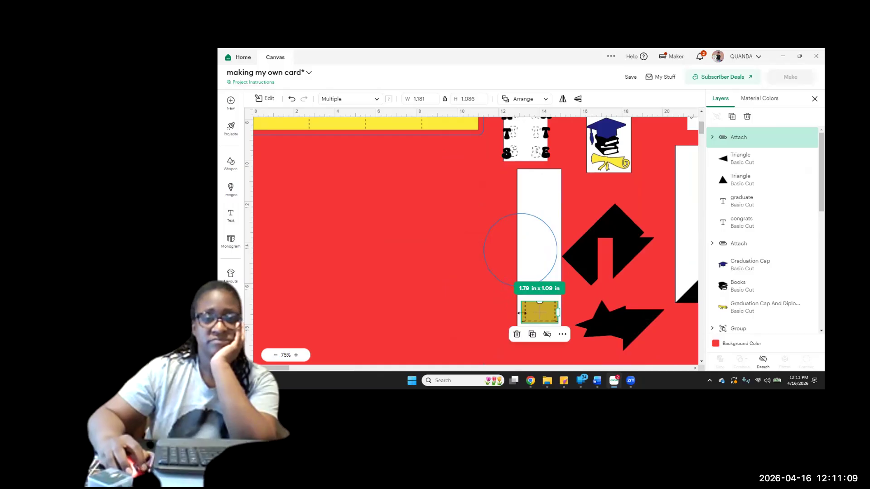
left_click(489, 308)
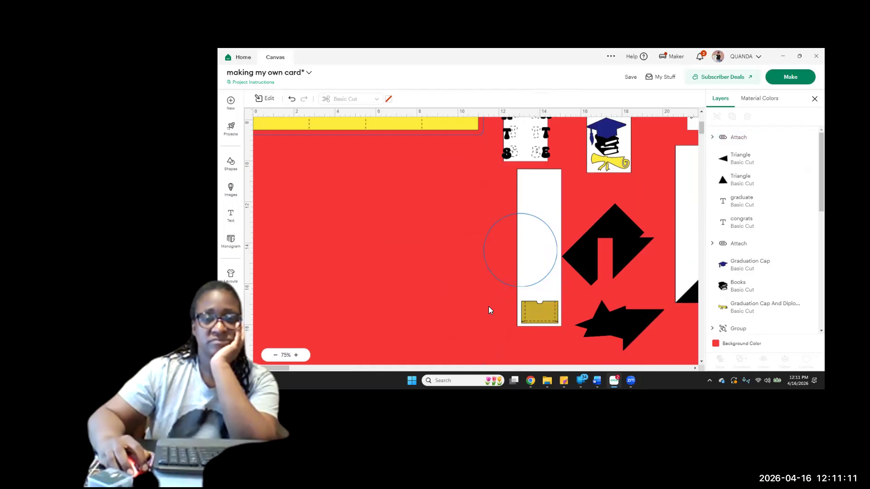
left_click(542, 321)
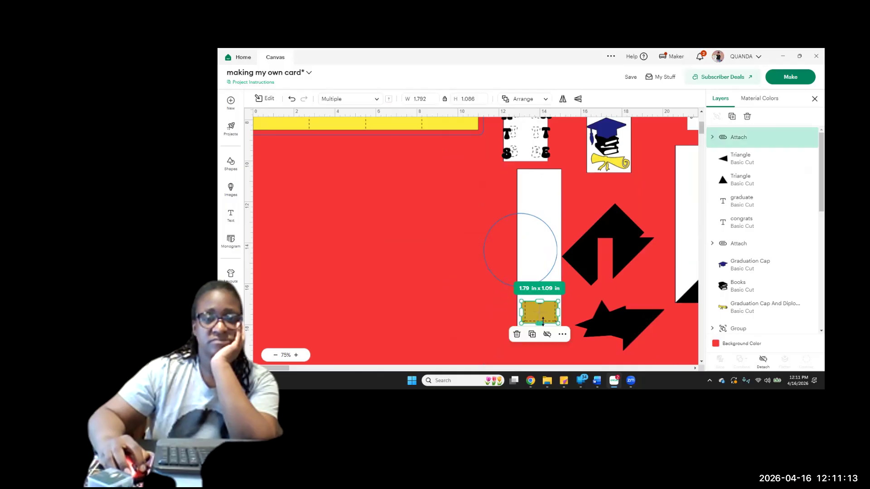
left_click_drag(544, 324, 544, 324)
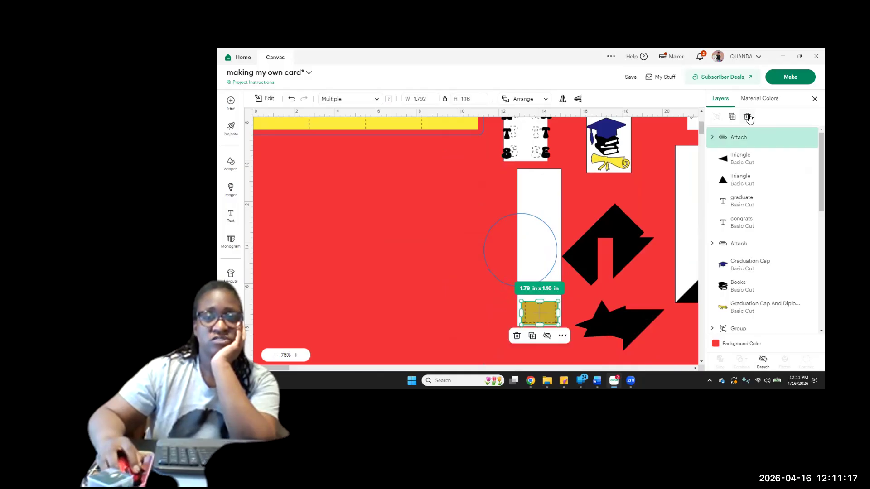
Duplicate the gold pocket three times, stack the copies up the white strip, and shift the lowest pocket slightly upward
key("ctrl+d")
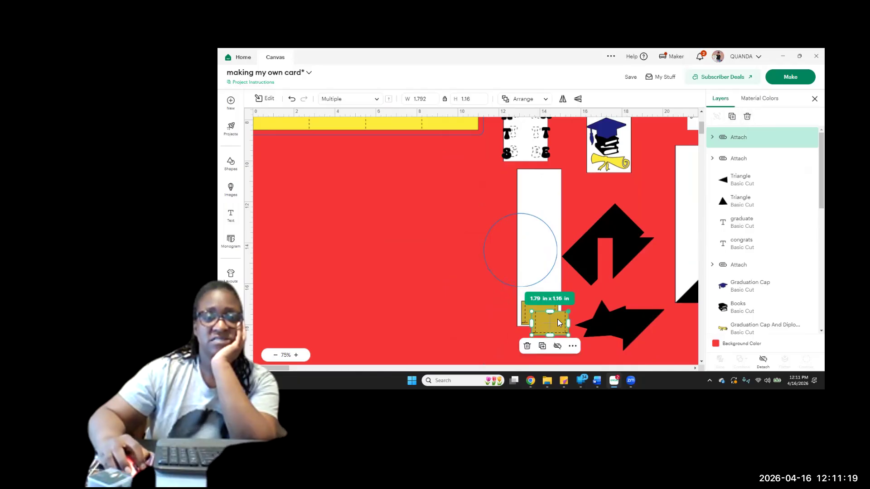
left_click_drag(557, 319, 553, 253)
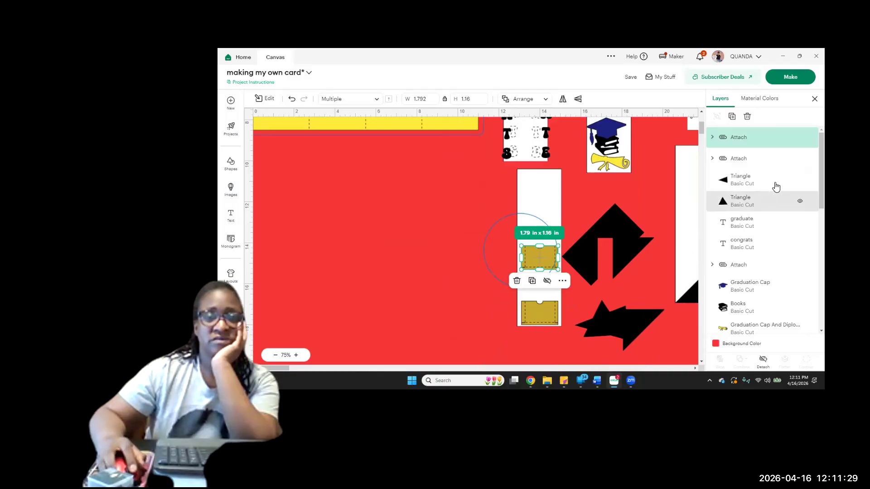
left_click(732, 116)
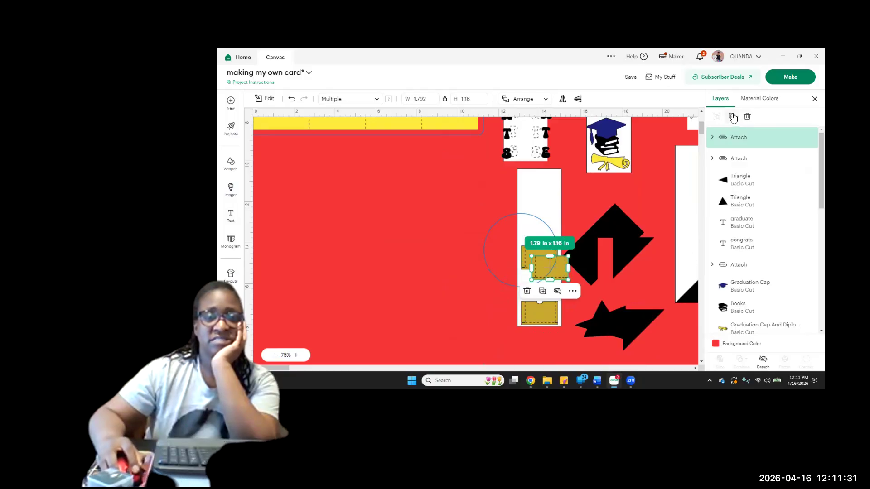
left_click_drag(557, 269, 546, 222)
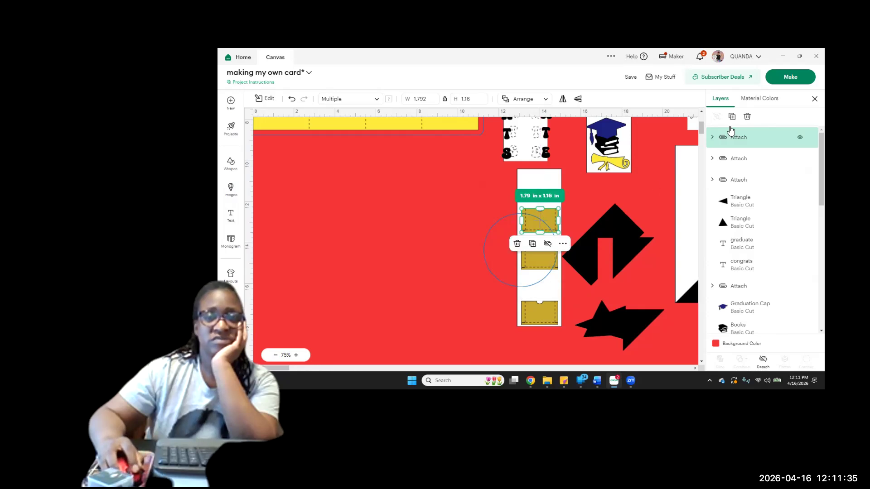
key("ctrl+d")
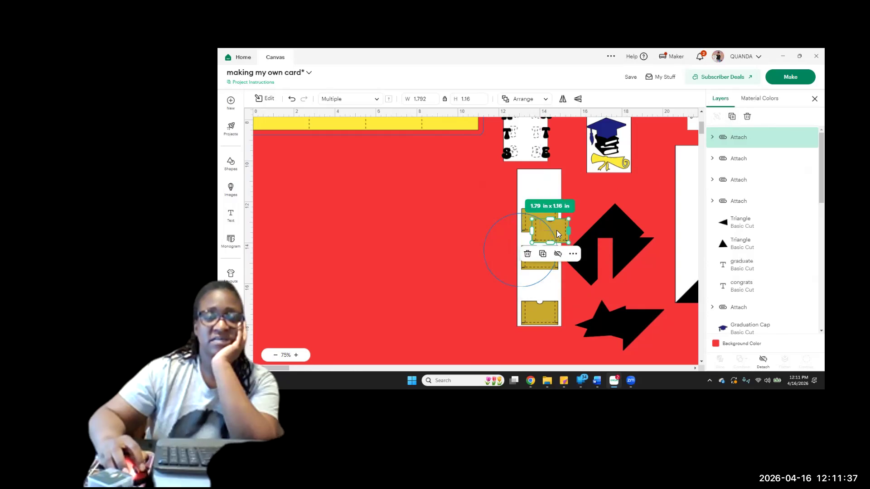
left_click_drag(556, 230, 547, 187)
left_click_drag(546, 313, 551, 304)
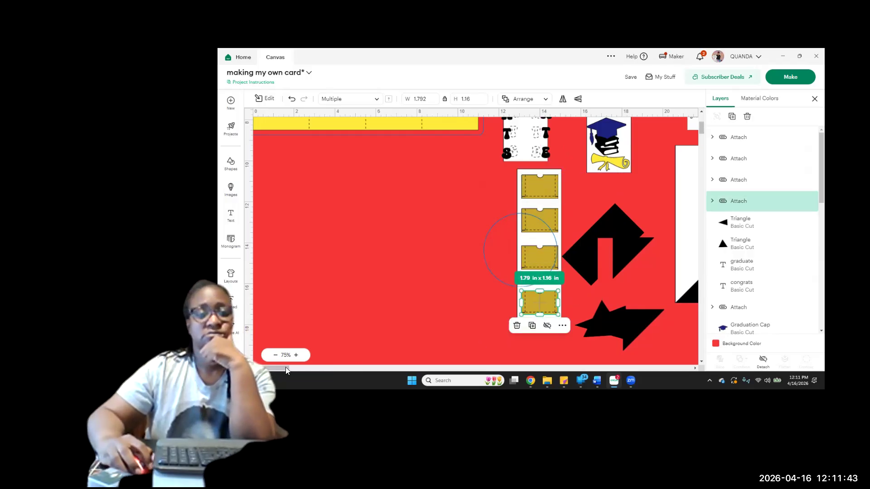
Delete the black triangle covering the lower corner of the second blank white strip
mouse_move(287, 365)
left_mouse_down()
mouse_move(313, 362)
mouse_move(300, 367)
left_mouse_up()
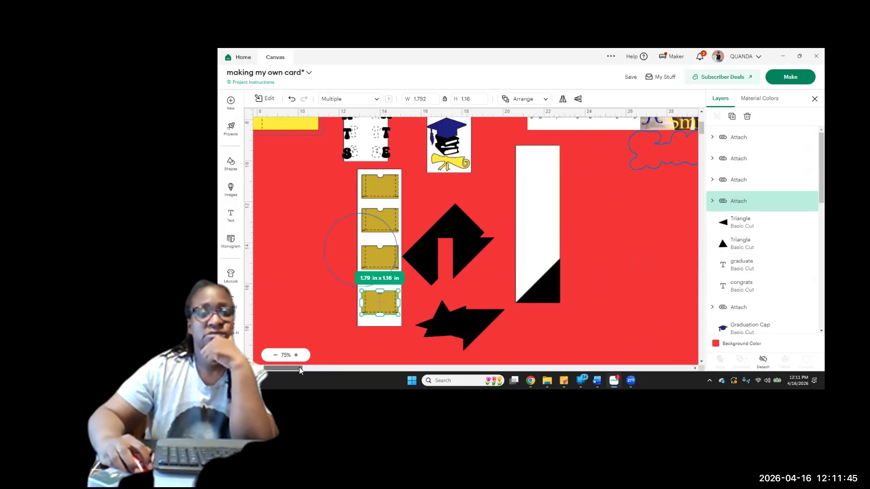
left_click_drag(549, 296, 609, 312)
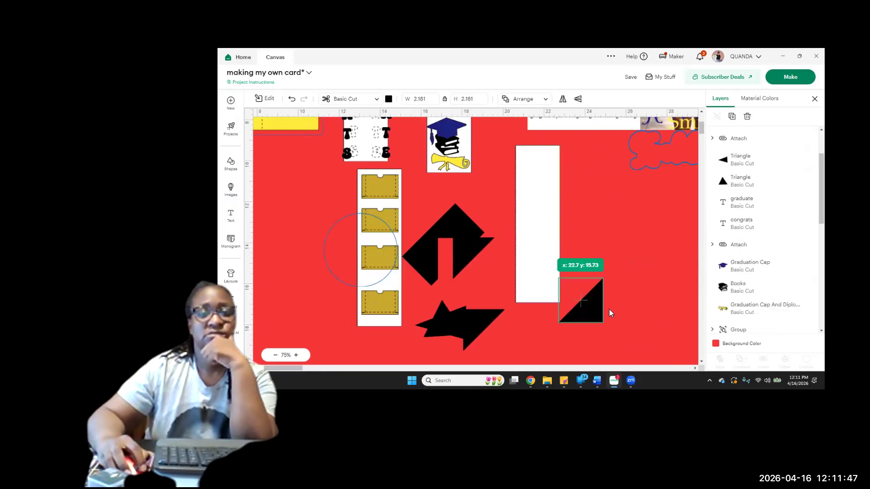
left_click(747, 117)
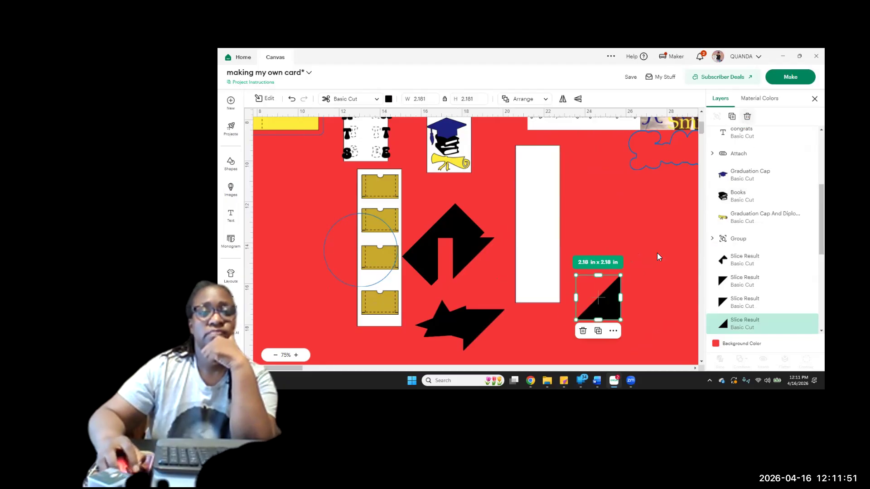
Delete all the leftover black triangles and slice pieces between the two white strips
left_click(462, 315)
left_click_drag(469, 313, 446, 234)
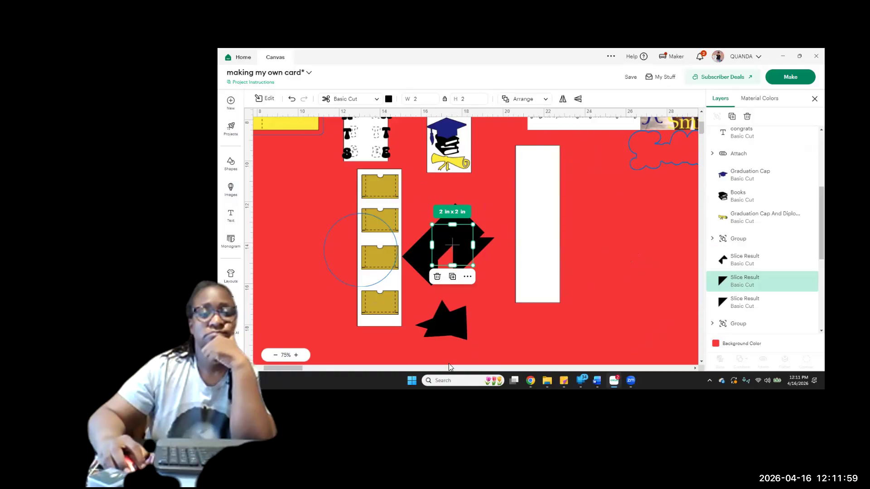
left_click_drag(446, 356, 451, 221)
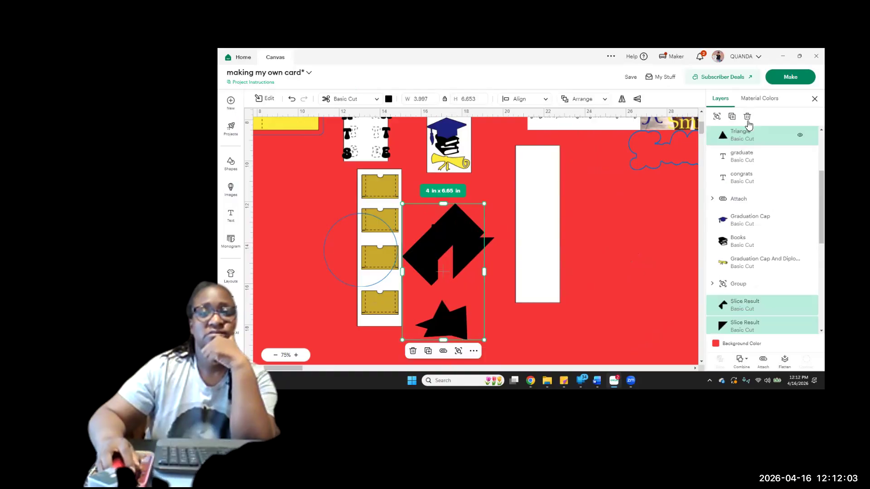
left_click(747, 117)
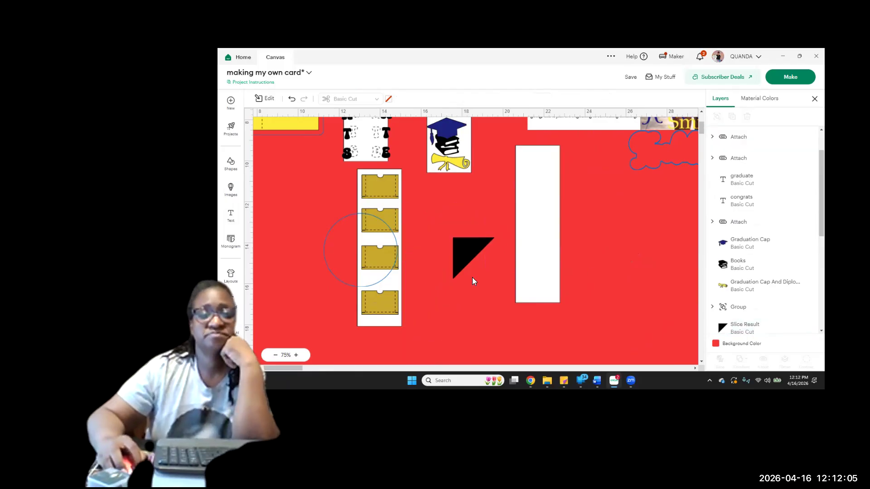
left_click(460, 247)
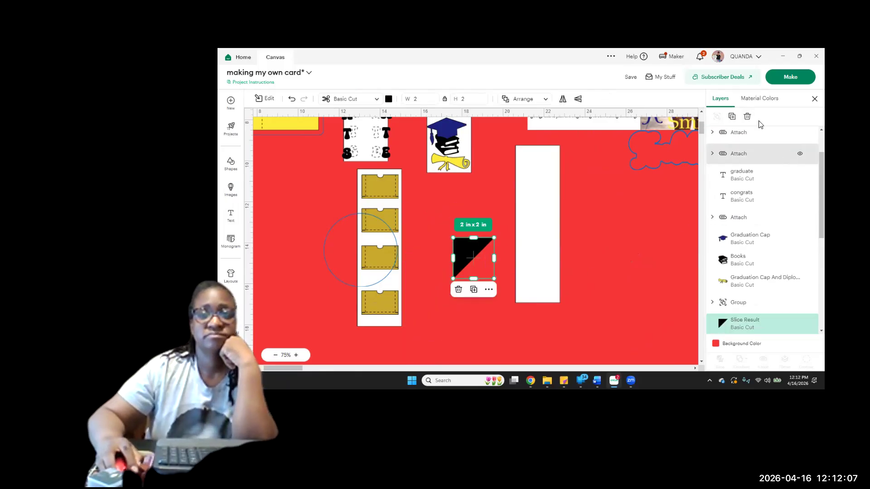
left_click(748, 118)
left_click(747, 117)
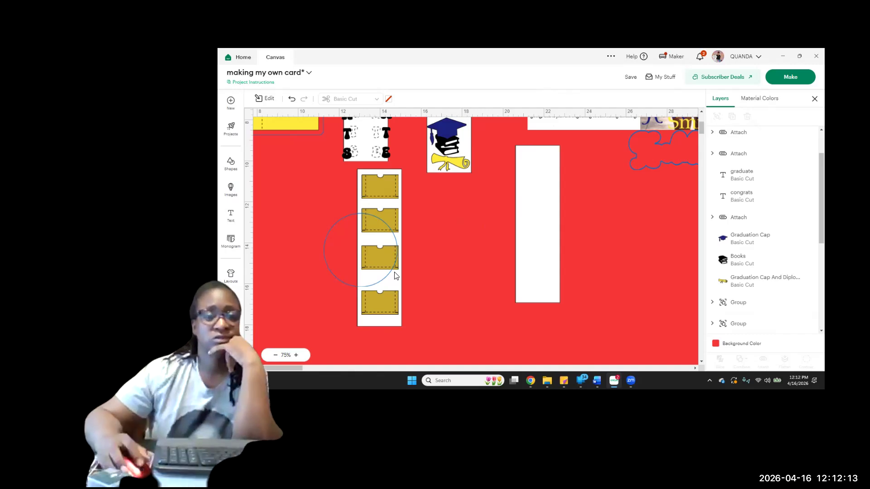
Move the upper two pockets to opposite ends of the second white strip and re-space the remaining two on the first strip
left_click_drag(369, 190, 527, 294)
left_click_drag(387, 215, 545, 161)
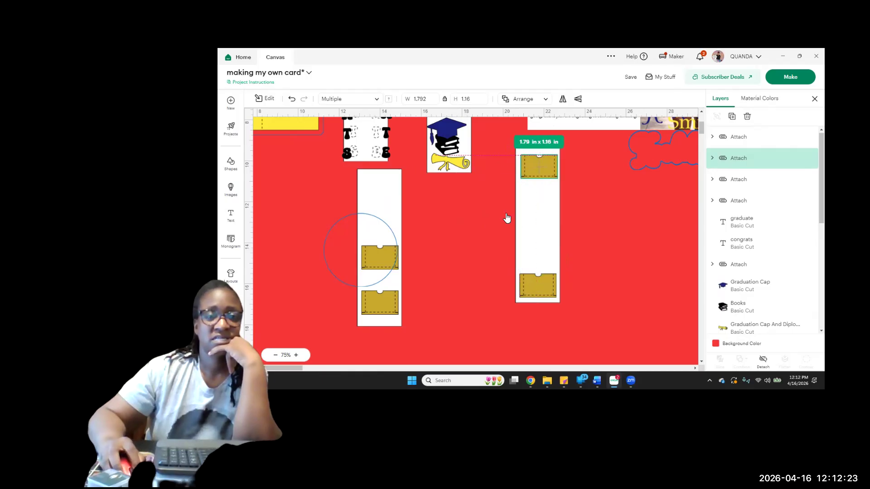
left_click_drag(383, 255, 384, 211)
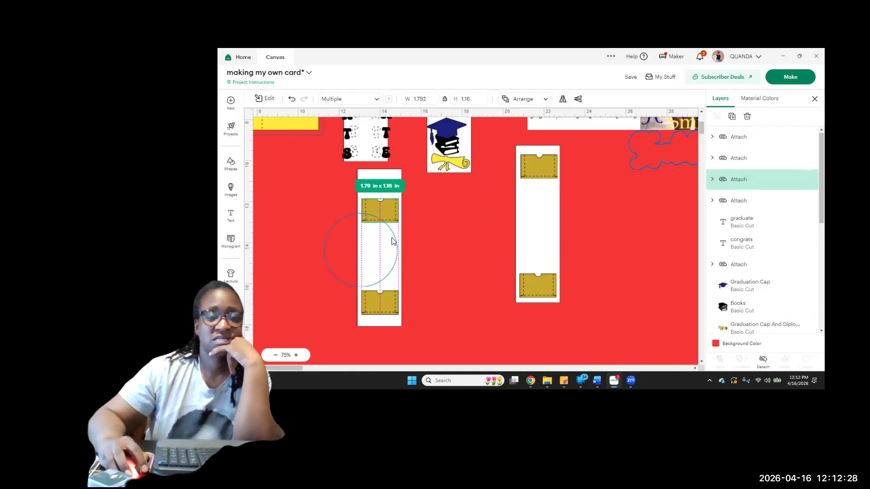
left_click(390, 299)
left_click_drag(390, 303, 391, 277)
left_click(442, 247)
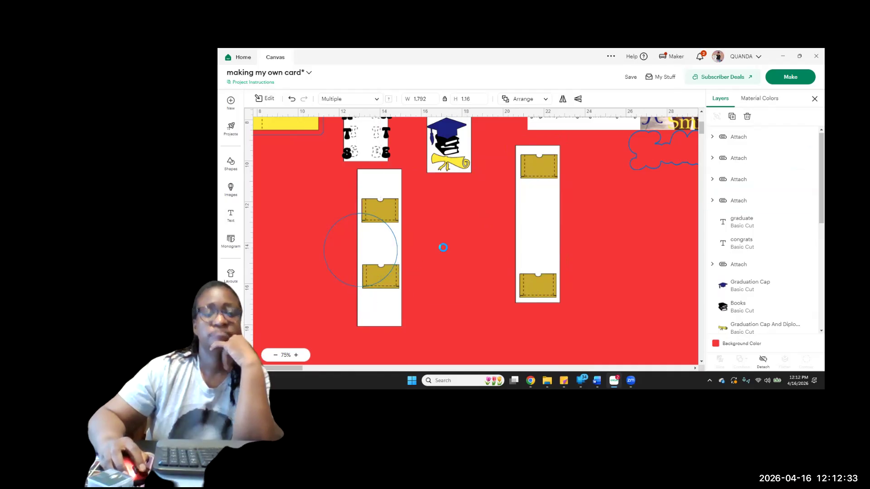
scroll(484, 290, "up", 5)
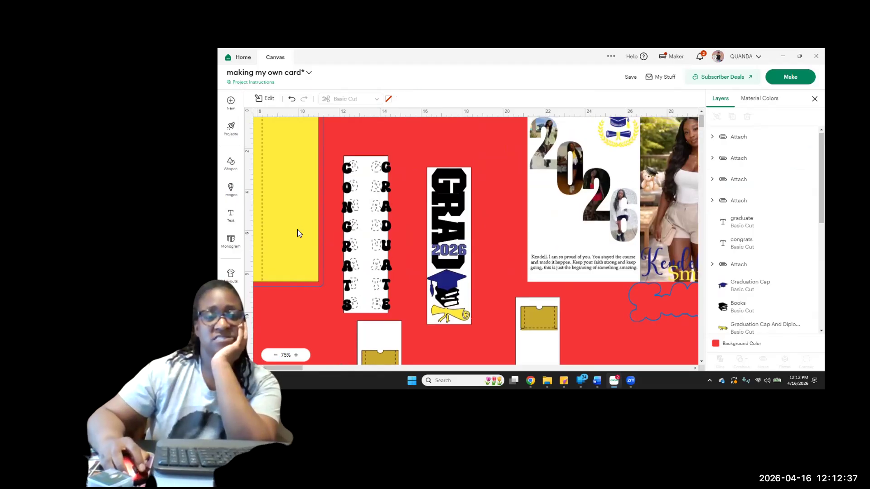
Examine the layout of the yellow card base, lettered strips, pocket strips and 2026 panel across the canvas
scroll(539, 284, "down", 4)
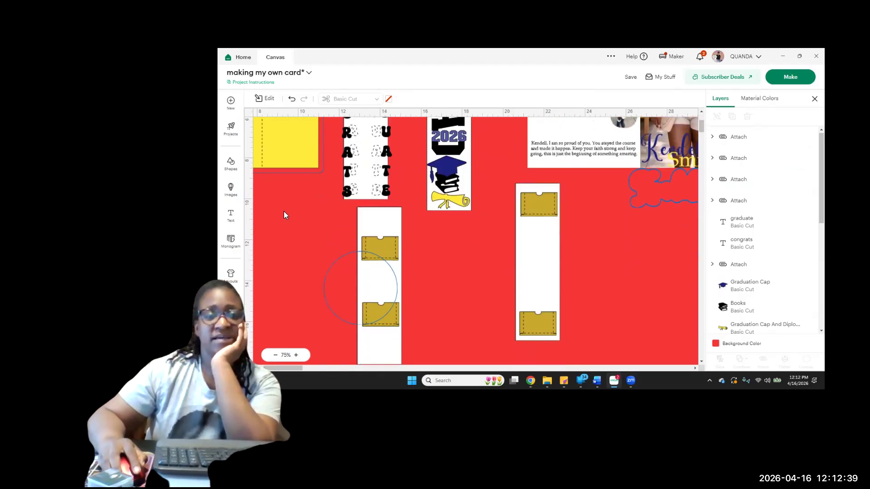
scroll(430, 256, "down", 2)
scroll(443, 247, "up", 5)
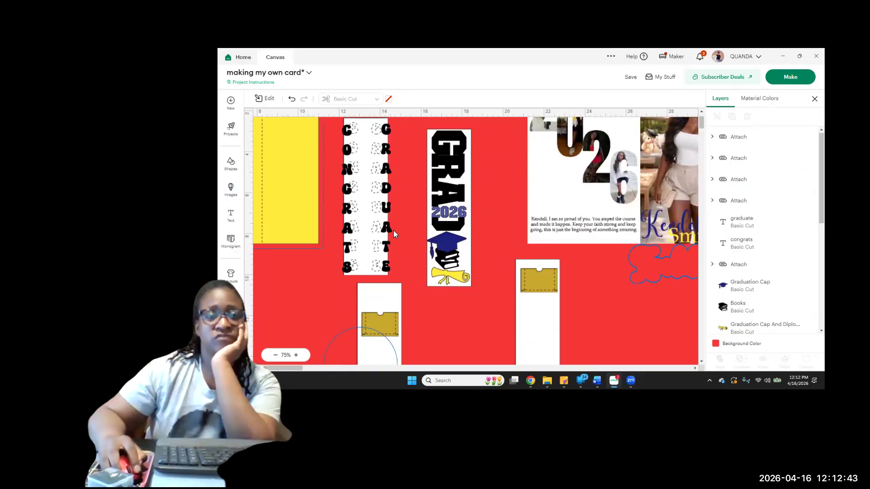
scroll(589, 326, "up", 1)
scroll(592, 320, "up", 1)
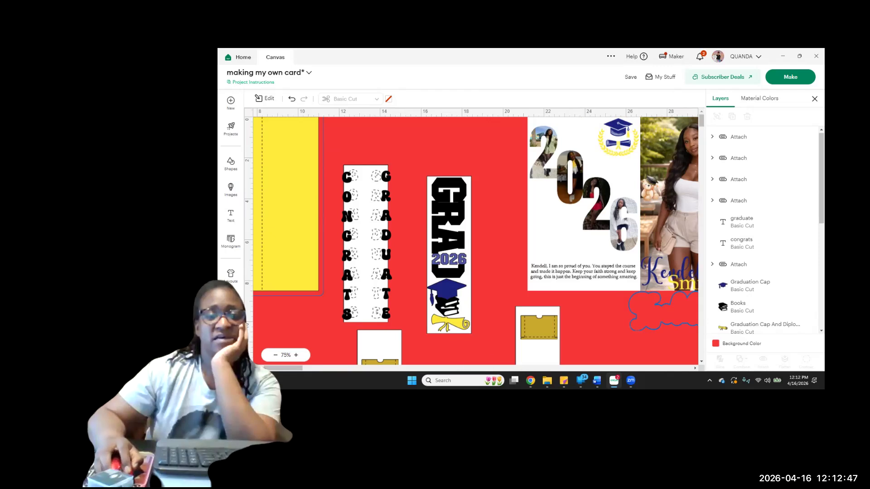
left_click_drag(284, 368, 270, 368)
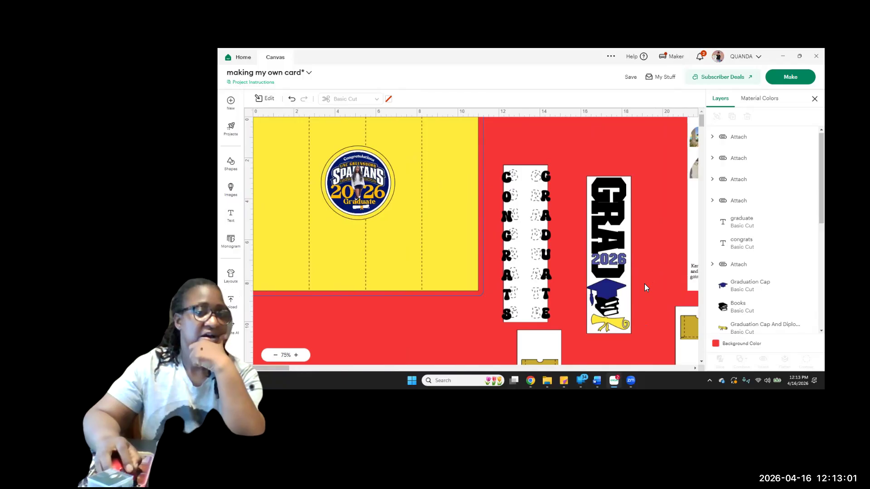
scroll(644, 288, "down", 3)
scroll(645, 288, "up", 3)
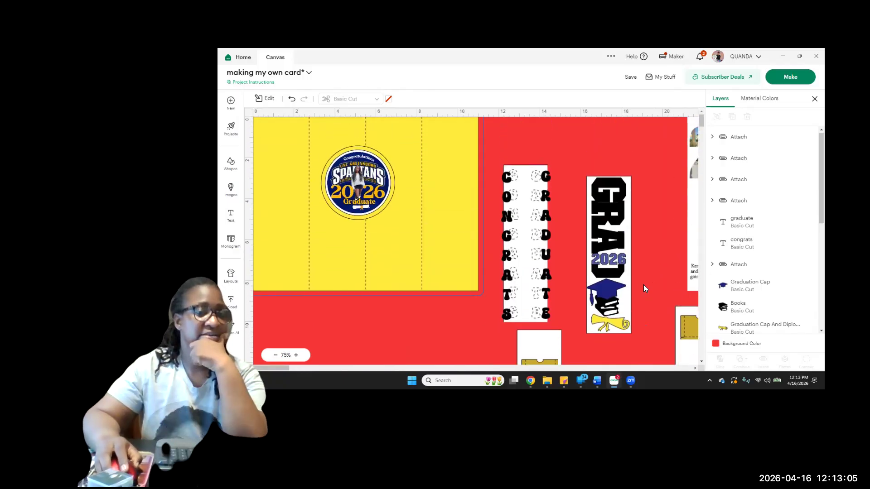
scroll(645, 289, "down", 3)
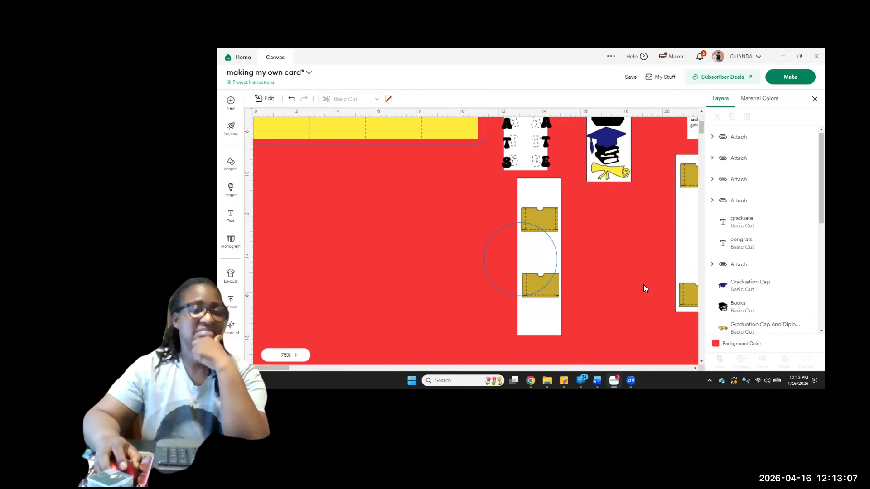
scroll(427, 303, "up", 3)
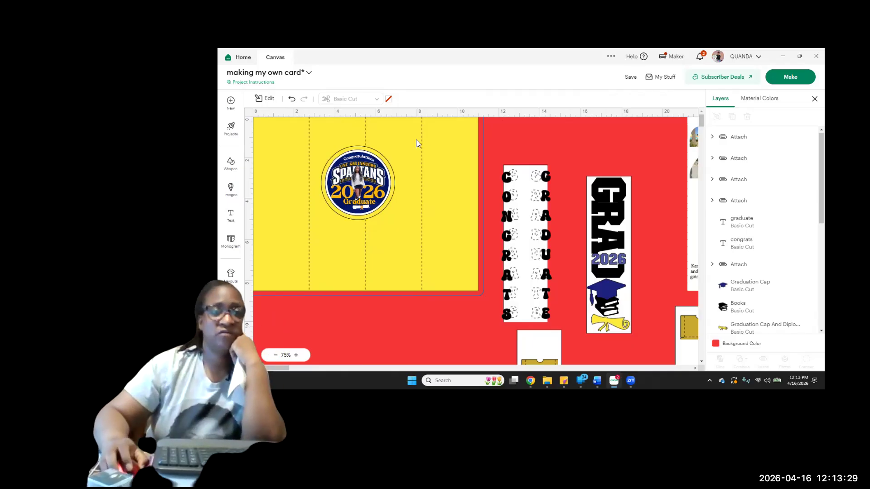
Move the upper gold pocket from each white strip onto the lower ends of the yellow card's two outer panels
scroll(573, 276, "down", 3)
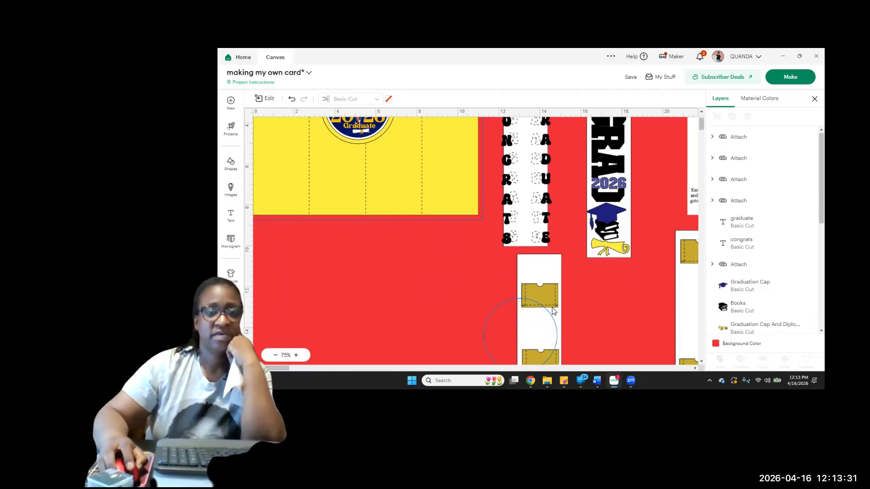
left_click(544, 298)
left_click_drag(545, 295, 455, 188)
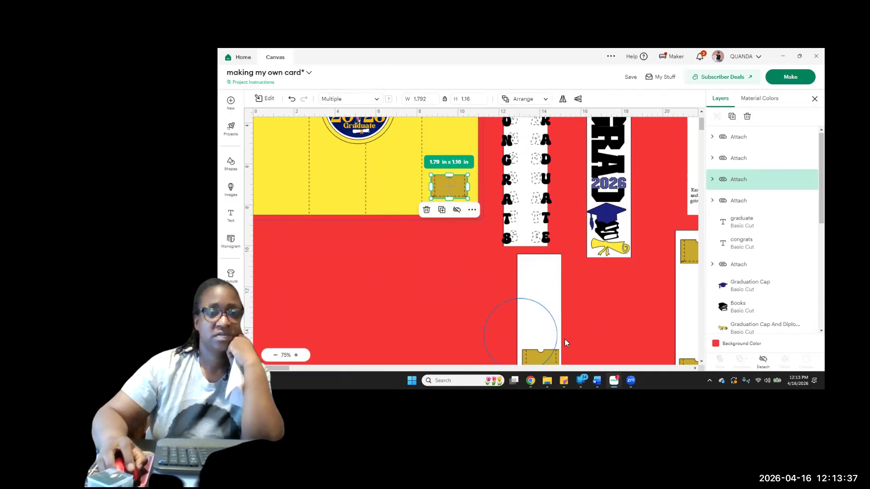
left_click_drag(685, 250, 262, 188)
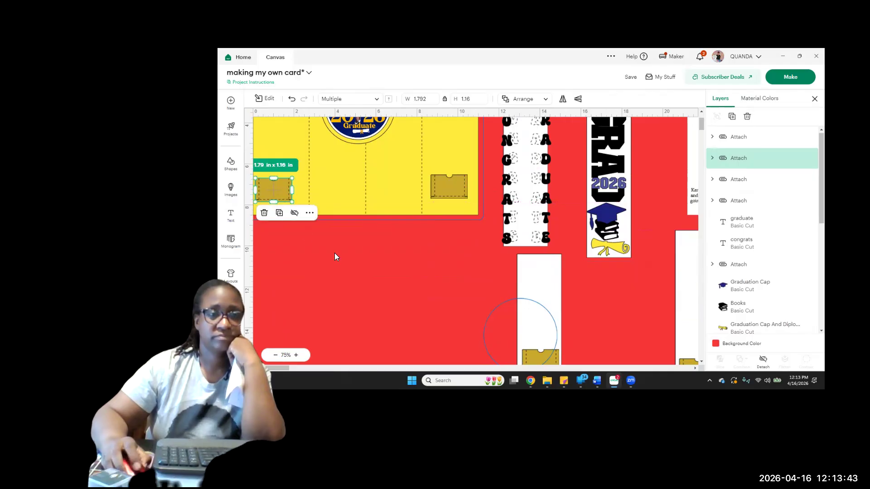
scroll(336, 255, "up", 3)
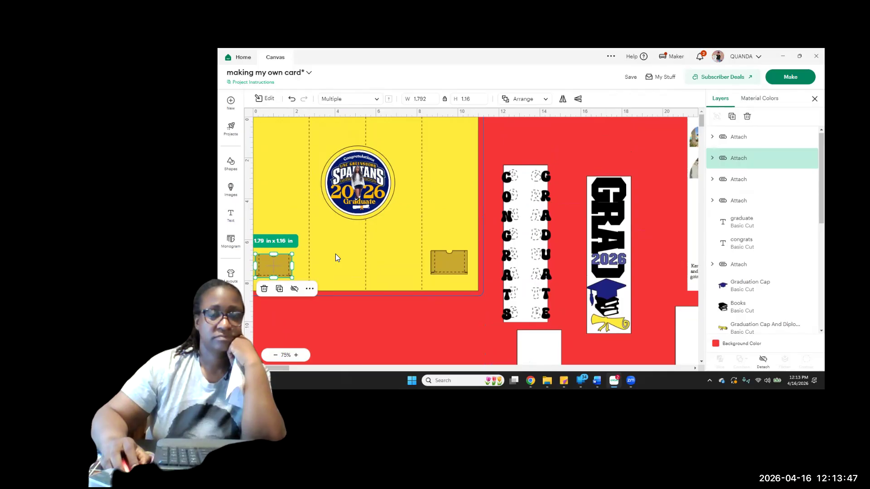
Move the remaining gold pocket off each blank white strip towards the area just below the yellow card
scroll(573, 313, "down", 9)
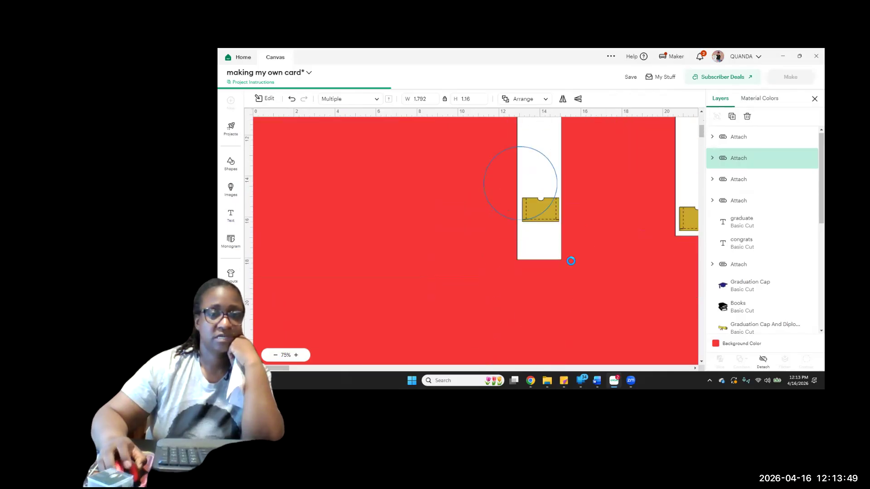
left_click(552, 217)
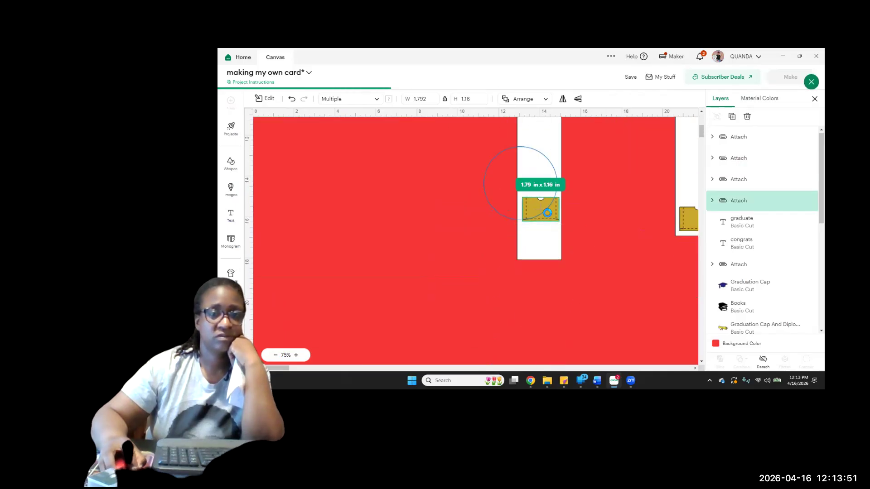
left_click_drag(534, 211, 432, 87)
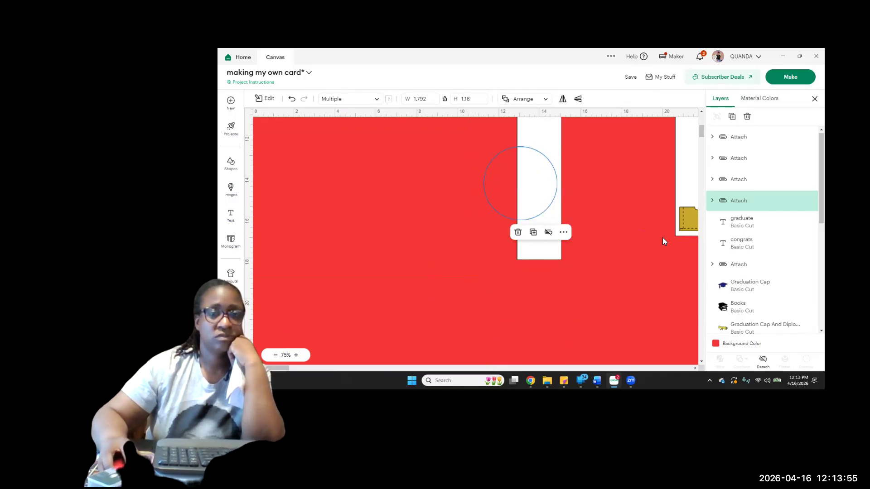
left_click_drag(682, 222, 396, 138)
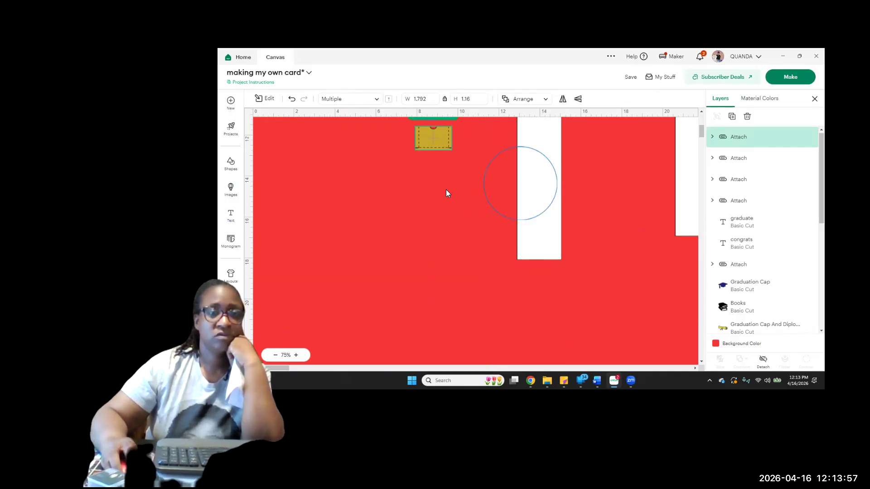
Place the two remaining gold pockets at the upper ends of the yellow card's two outer panels
scroll(446, 190, "up", 5)
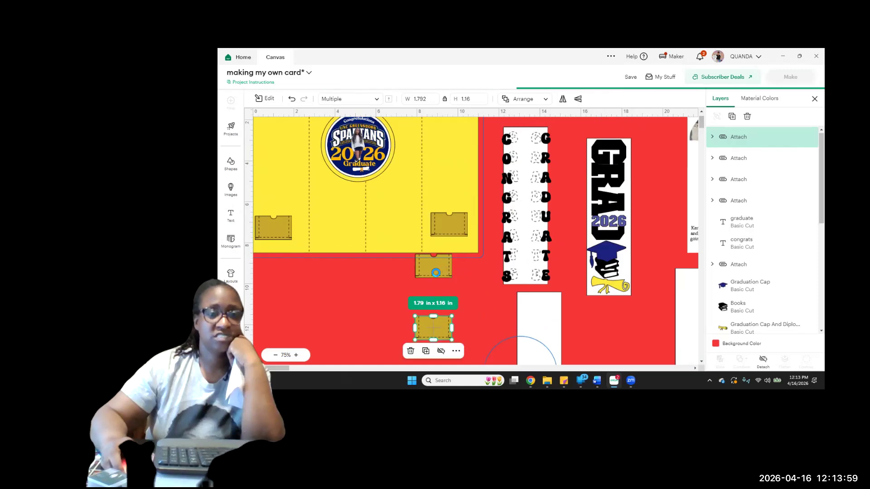
left_click_drag(438, 331, 448, 161)
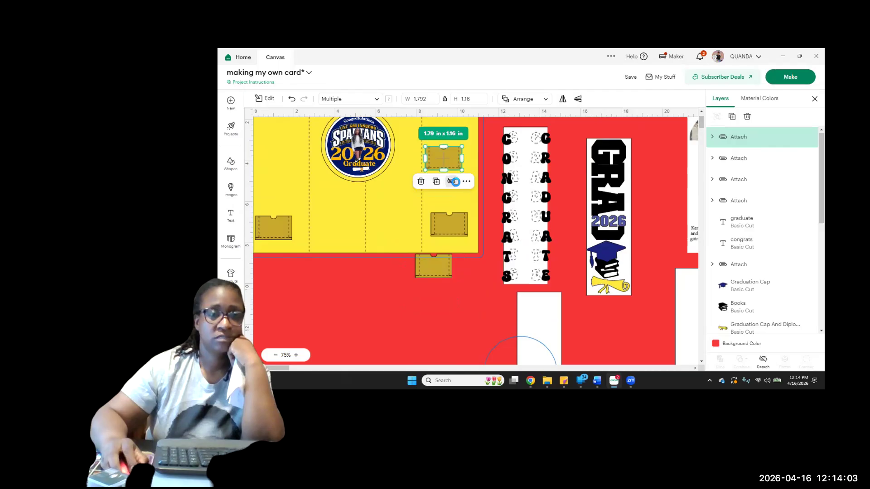
scroll(461, 198, "up", 2)
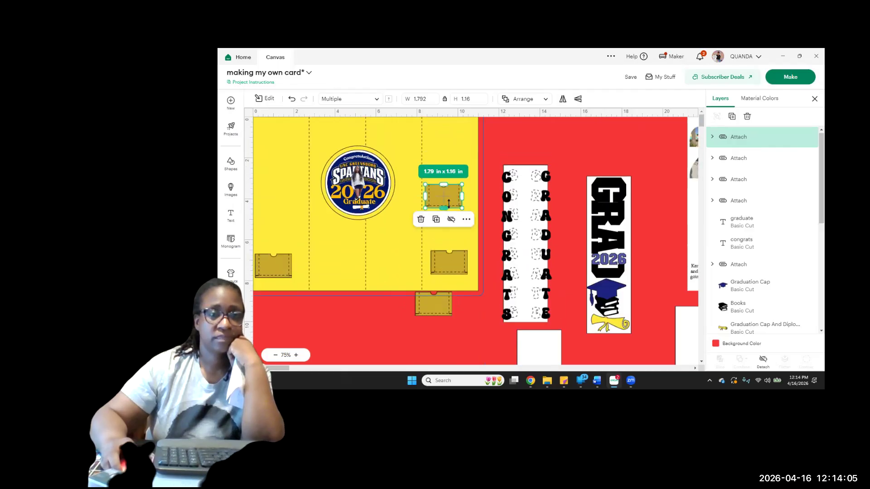
left_click_drag(445, 199, 447, 132)
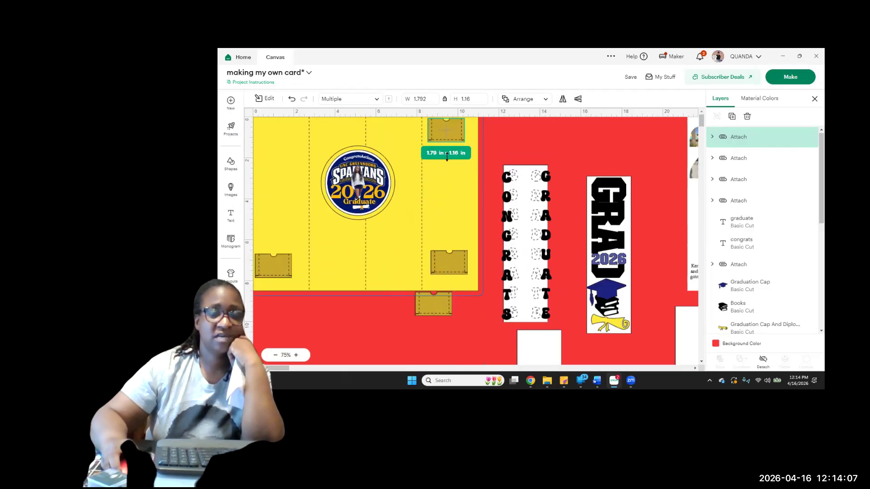
left_click(435, 306)
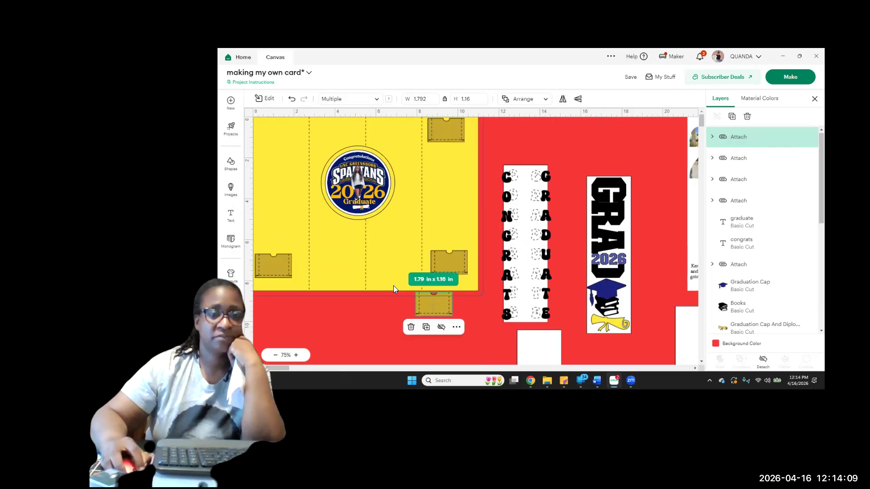
left_click_drag(281, 144, 278, 134)
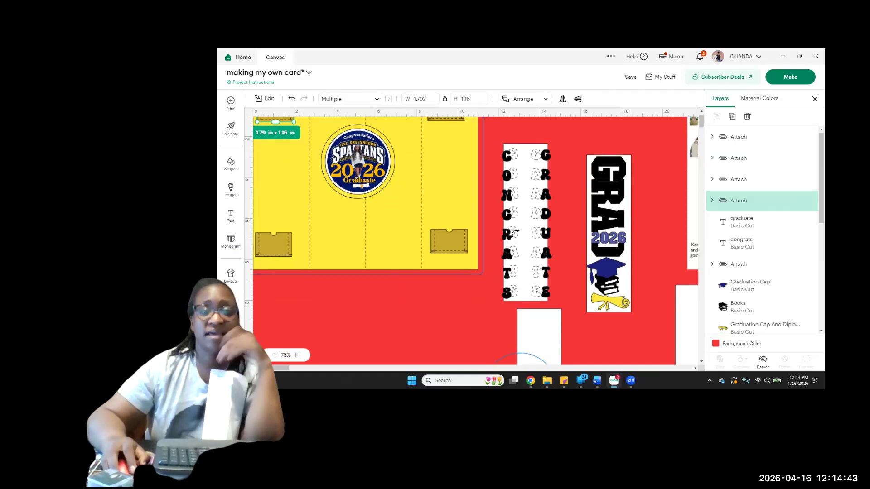
Move the first blank white strip to just below the yellow card's outer panel
scroll(515, 233, "down", 4)
scroll(515, 233, "up", 4)
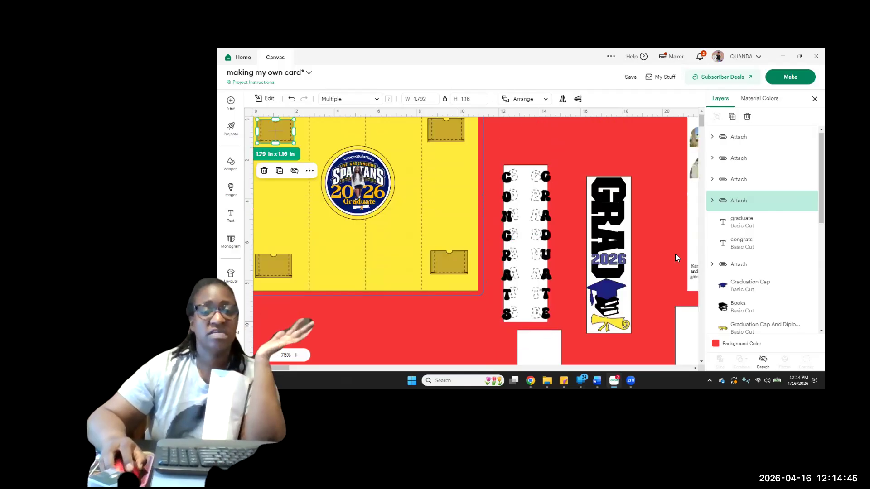
scroll(669, 254, "down", 4)
scroll(670, 255, "up", 3)
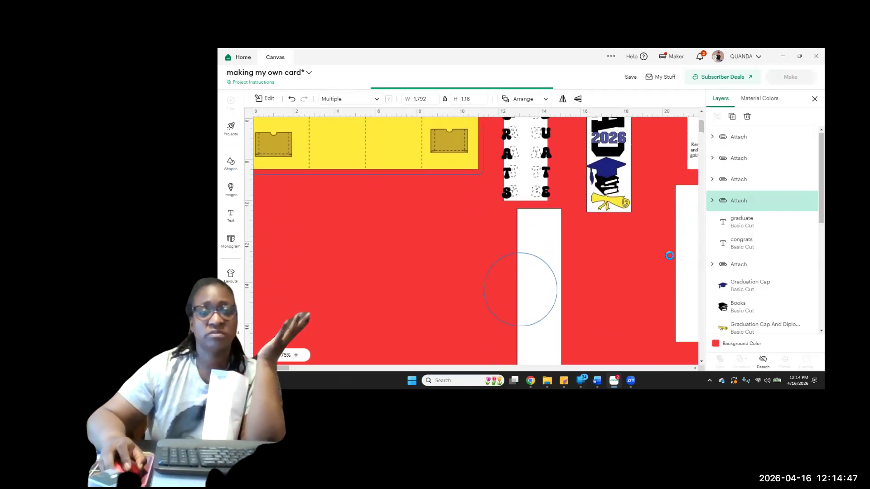
left_click_drag(527, 315, 428, 290)
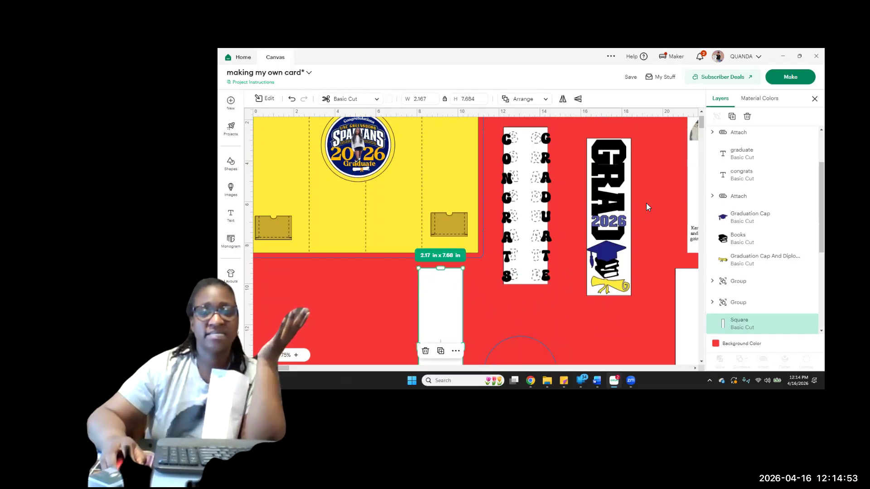
Save the changes to the card project
left_click(631, 78)
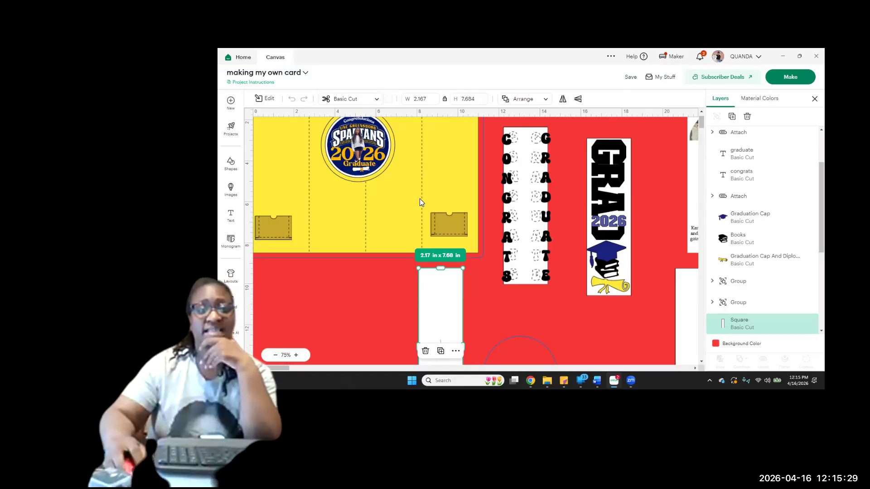
left_click(630, 78)
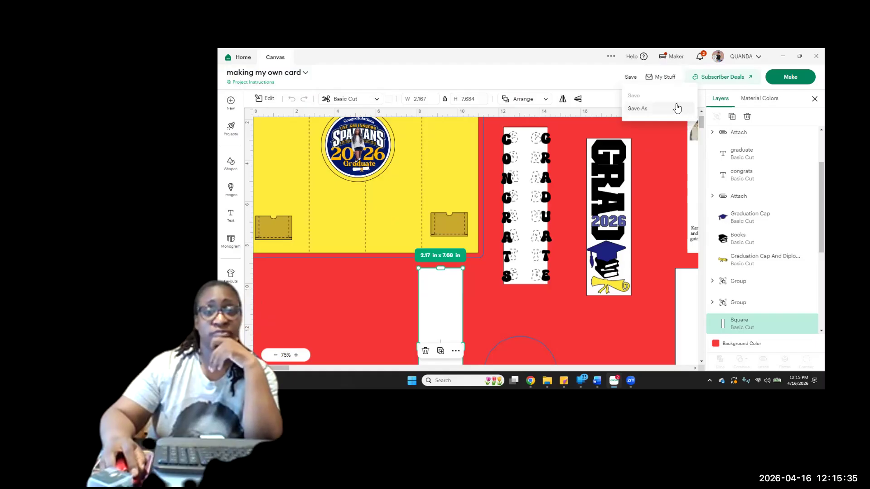
left_click(787, 82)
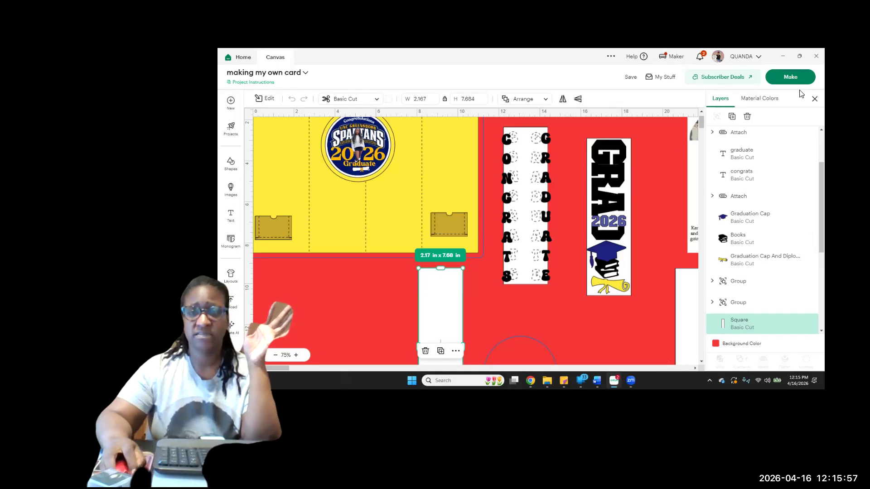
Try repeatedly to connect to the Maker - 6695 cutting machine
left_click(665, 58)
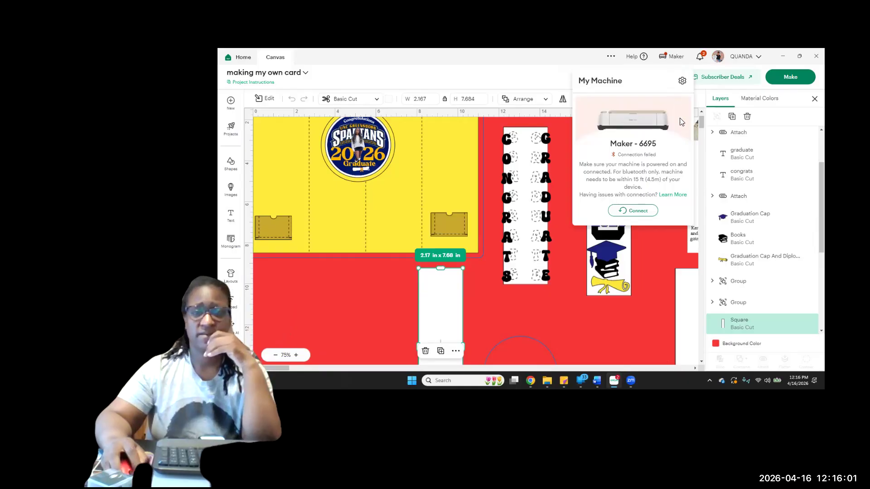
left_click(639, 211)
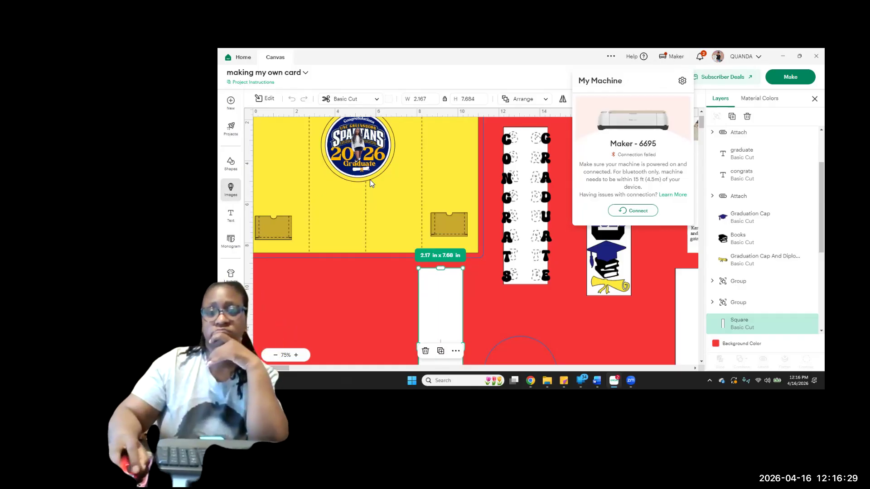
left_click(633, 213)
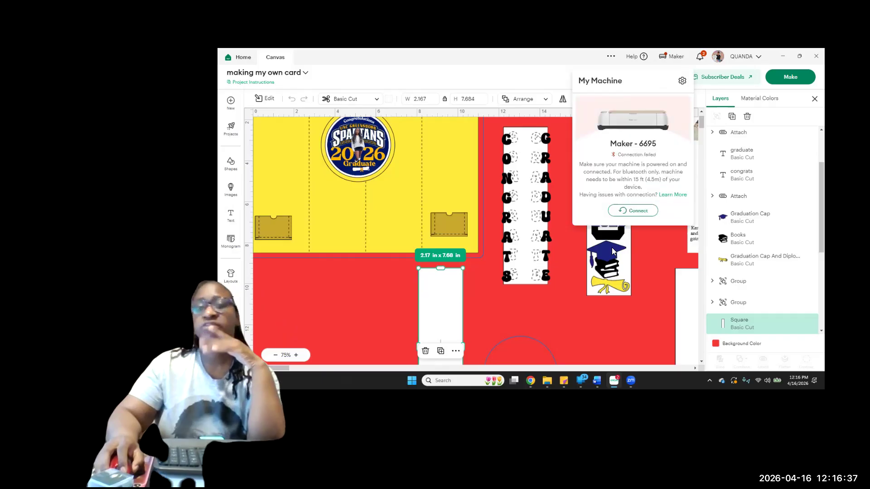
left_click(631, 210)
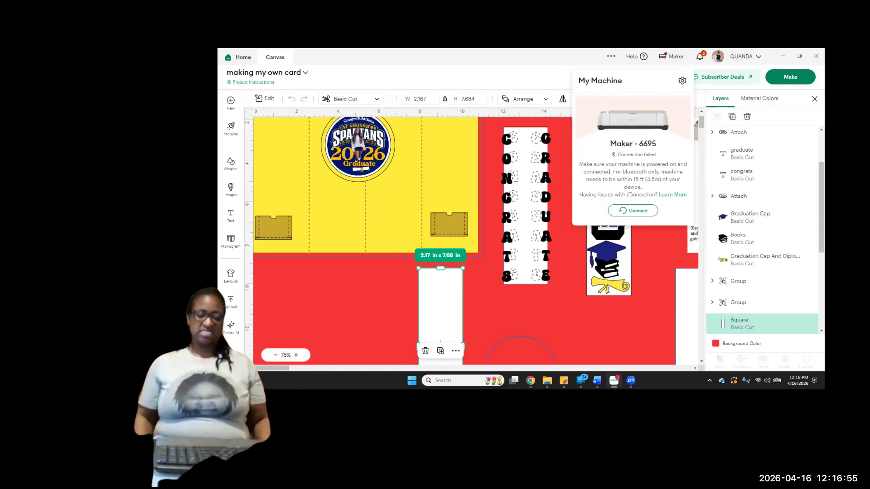
left_click(648, 211)
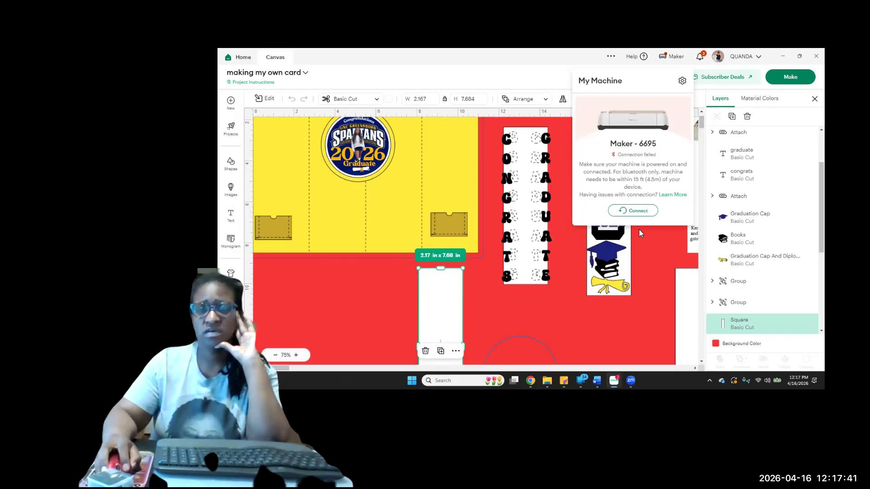
left_click(640, 212)
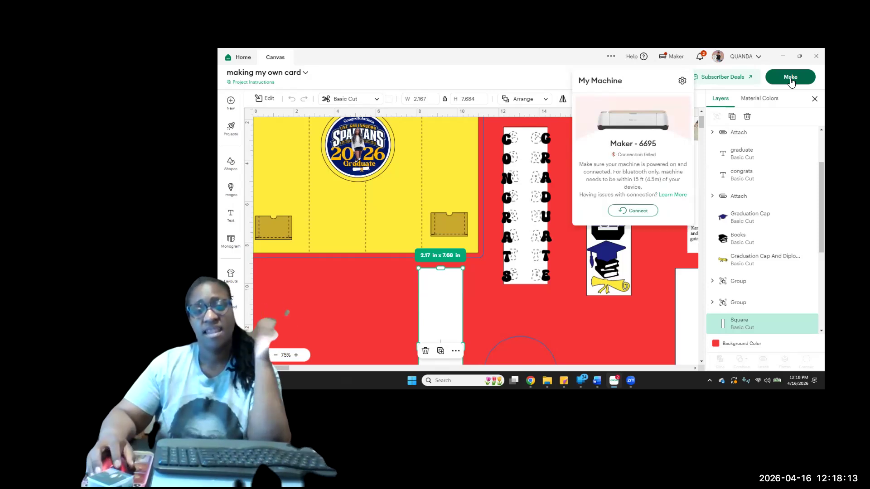
left_click(637, 212)
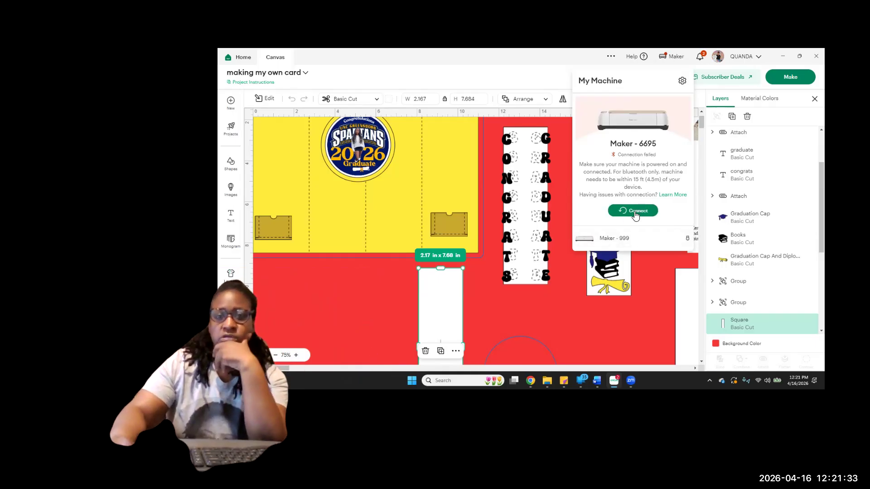
Switch to the Maker - 999 cutting machine and send the card project to be made
left_click(627, 245)
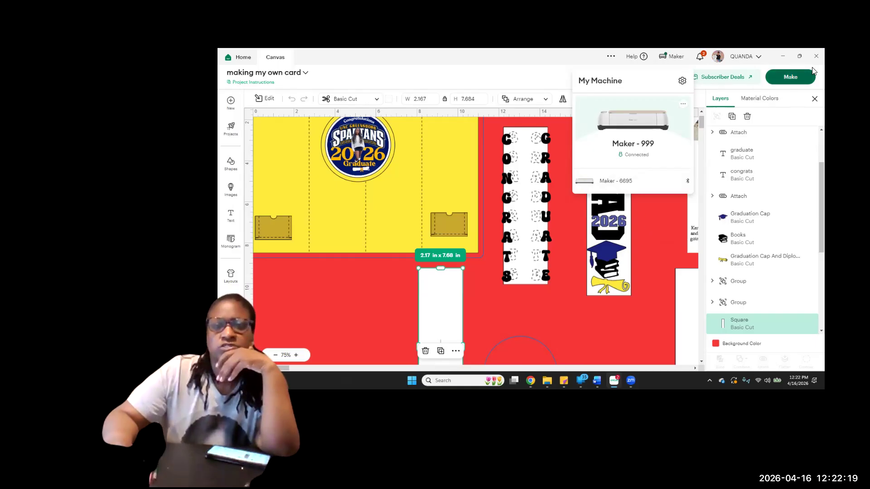
left_click(782, 78)
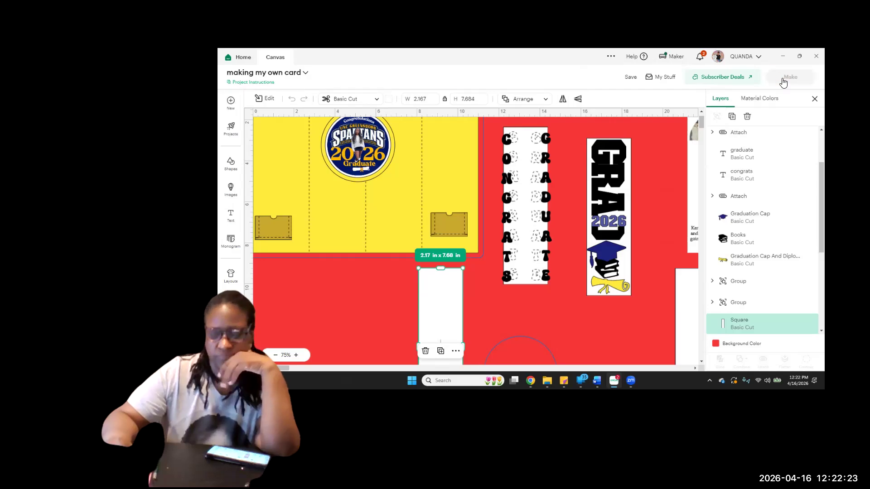
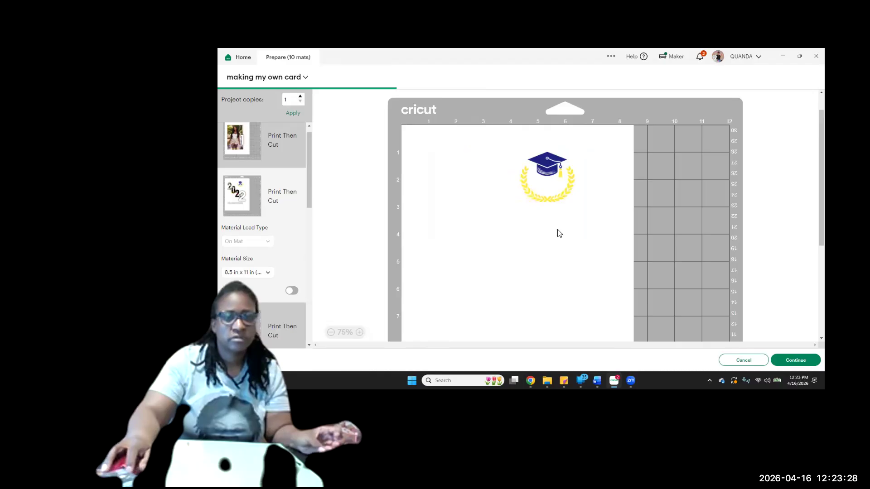
Reposition the 2026 photo panel within the cuttable area of the second Print Then Cut mat
scroll(468, 258, "down", 3)
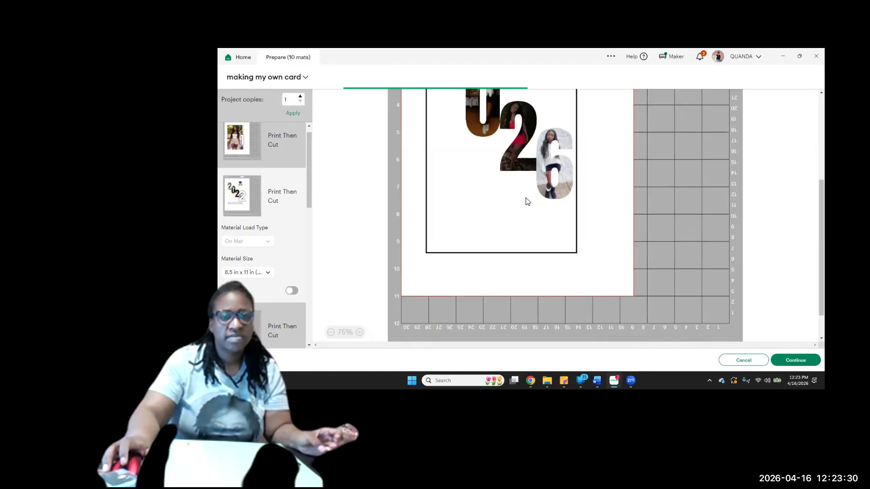
scroll(525, 198, "up", 3)
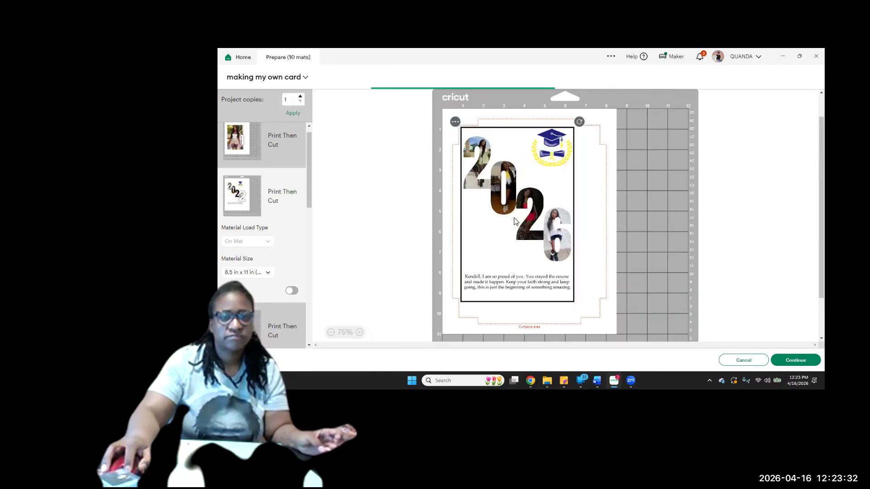
scroll(528, 218, "up", 1)
mouse_move(526, 215)
left_mouse_down()
mouse_move(535, 203)
mouse_move(534, 212)
left_mouse_up()
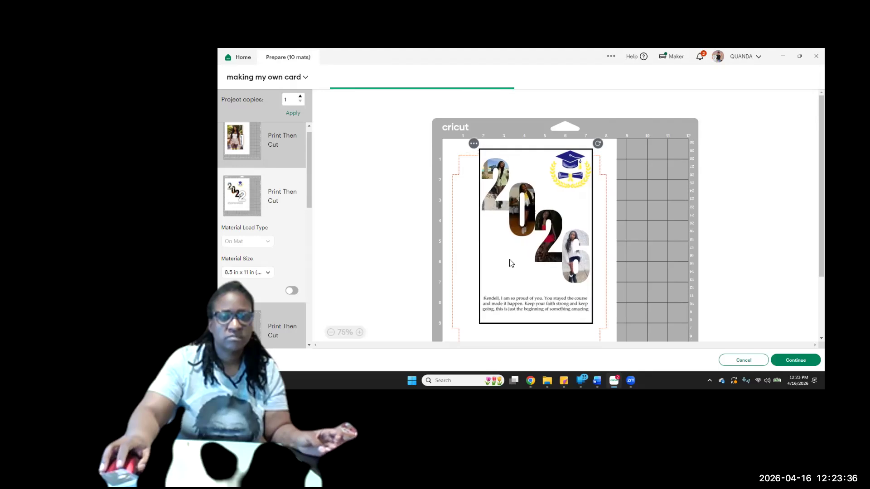
scroll(511, 263, "down", 1)
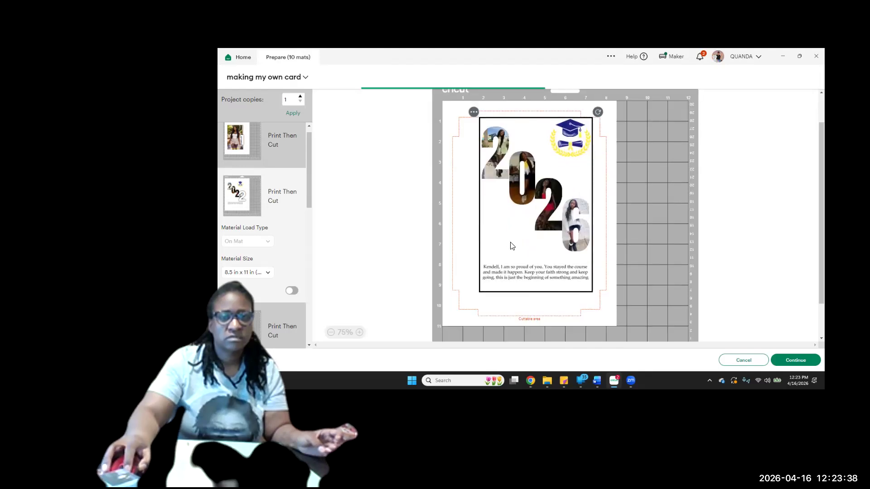
left_click_drag(511, 246, 498, 248)
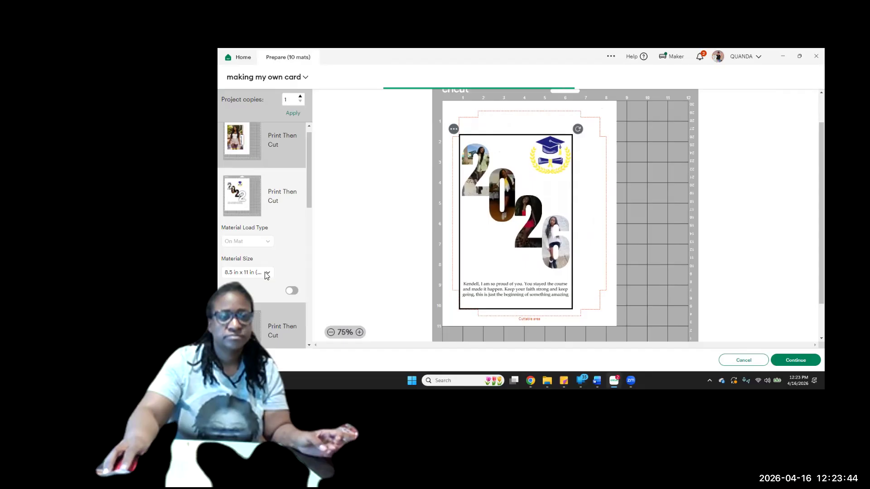
Examine the layouts of the third Print Then Cut mat, the Score and Basic Cut mat, and the black Basic Cut mat
scroll(258, 162, "down", 1)
scroll(258, 162, "up", 1)
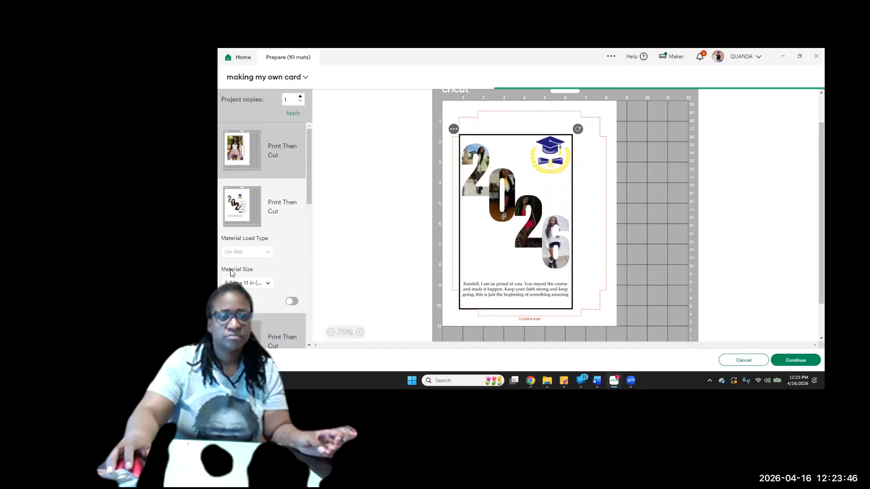
scroll(240, 194, "down", 4)
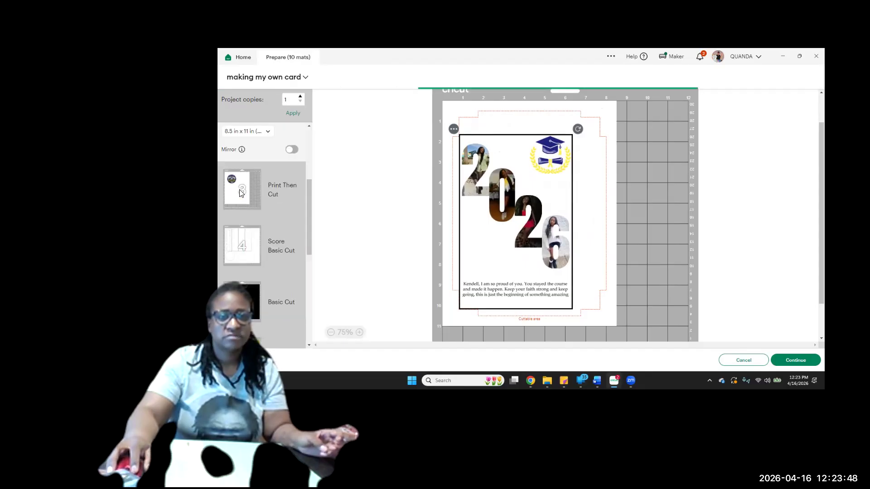
left_click(239, 194)
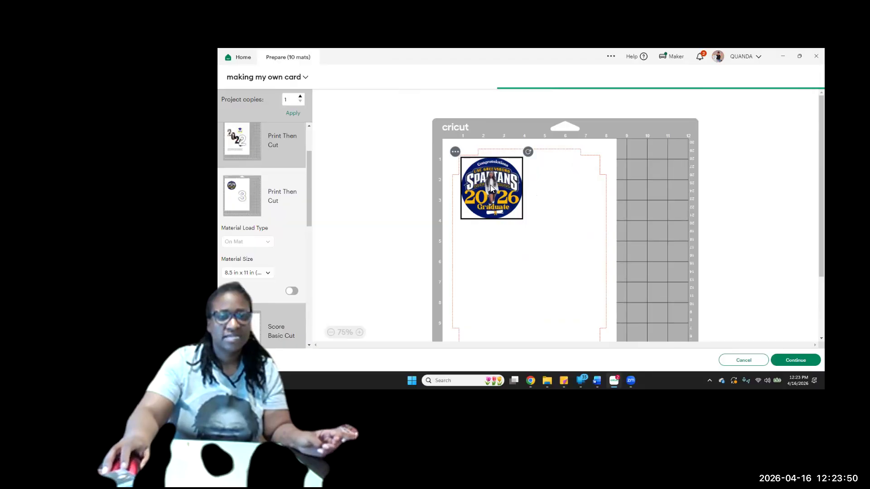
scroll(491, 185, "down", 3)
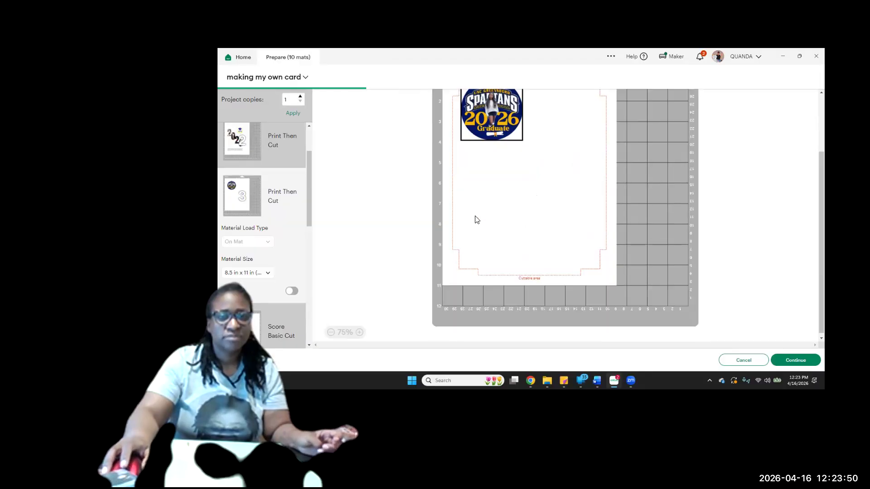
scroll(245, 232, "down", 3)
left_click(253, 227)
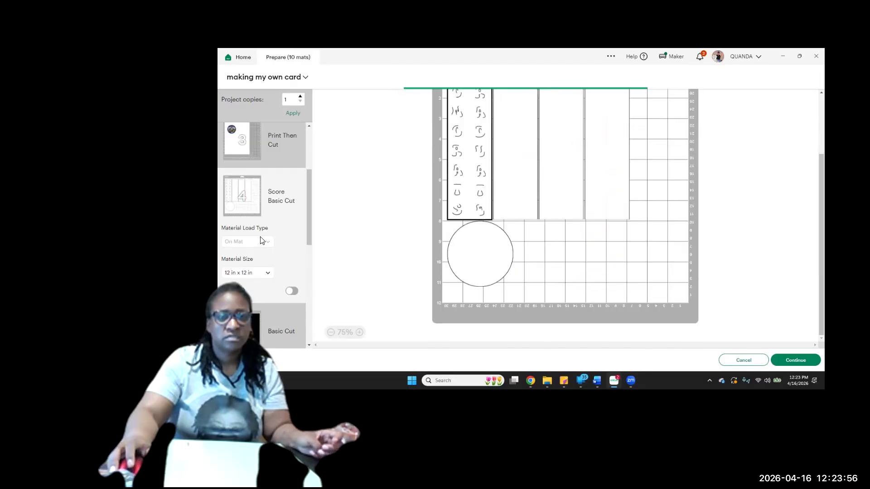
scroll(256, 226, "down", 3)
left_click(250, 185)
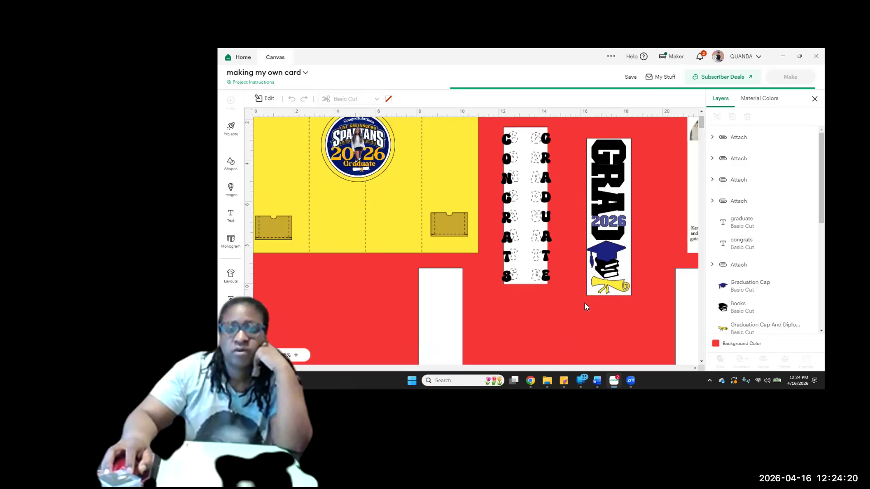
Move the white strip from behind the GRAD 2026 lettering to behind the CONGRATS GRADUATE strip
left_click(591, 291)
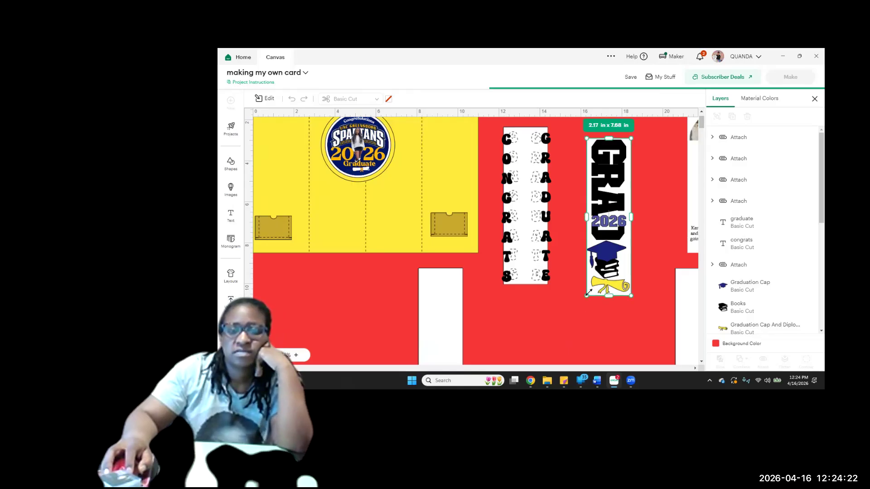
left_click_drag(557, 297, 547, 276)
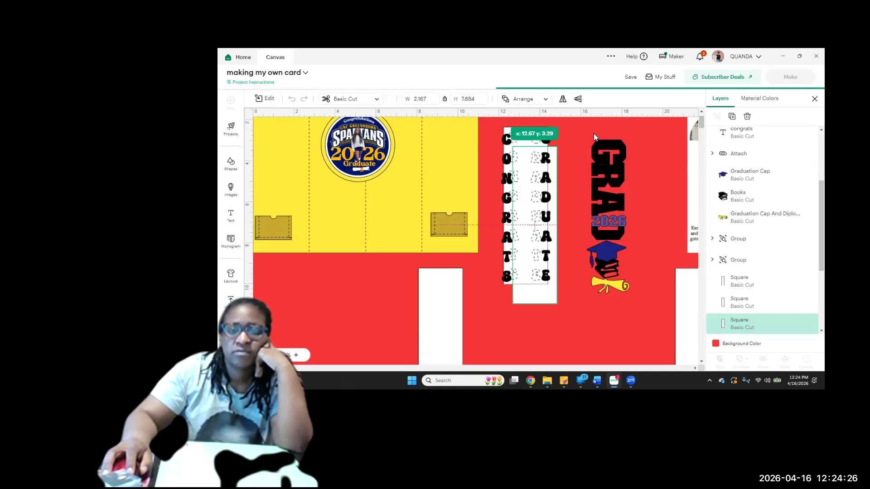
Weld the GRAD 2026 lettering group into a single shape and save the card project
left_click_drag(586, 131, 700, 306)
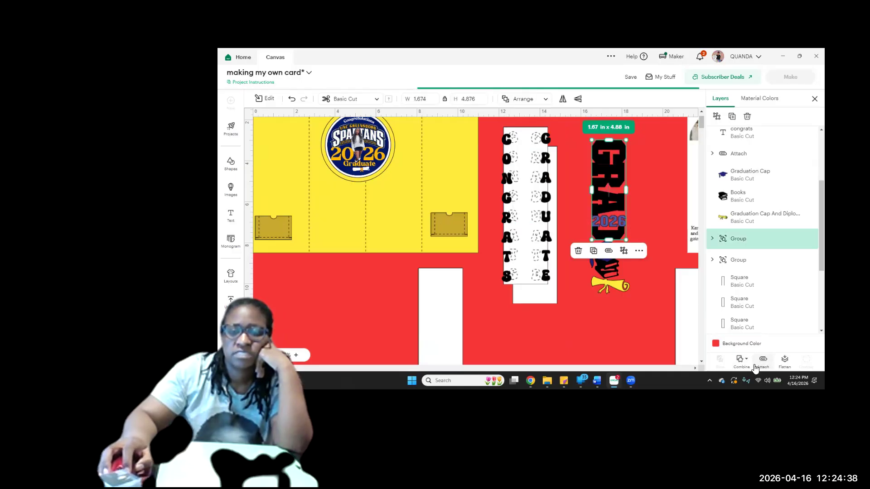
left_click(742, 361)
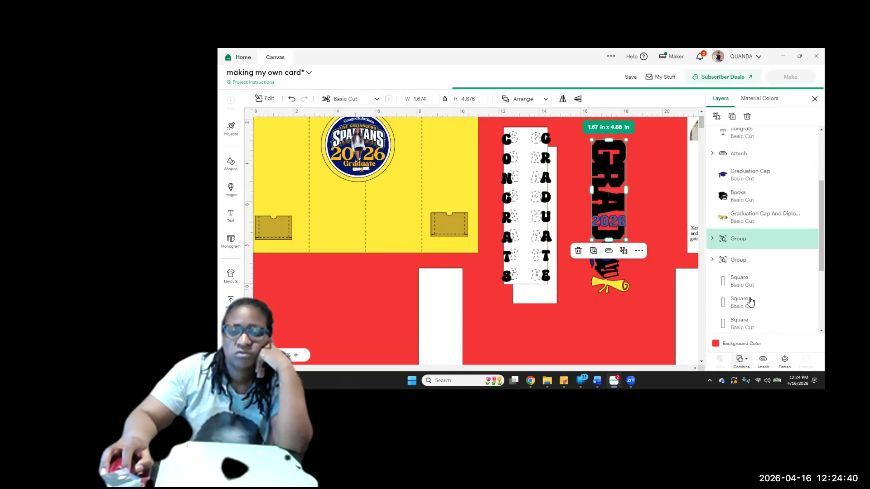
left_click(758, 278)
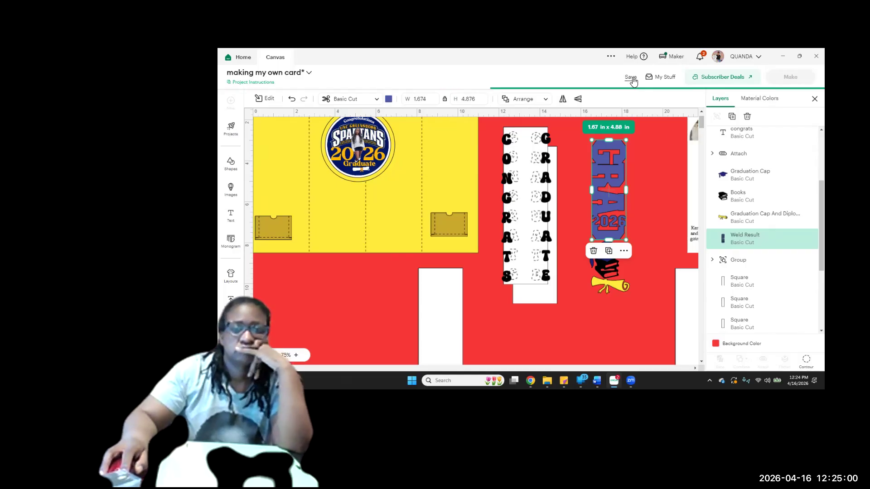
left_click(647, 217)
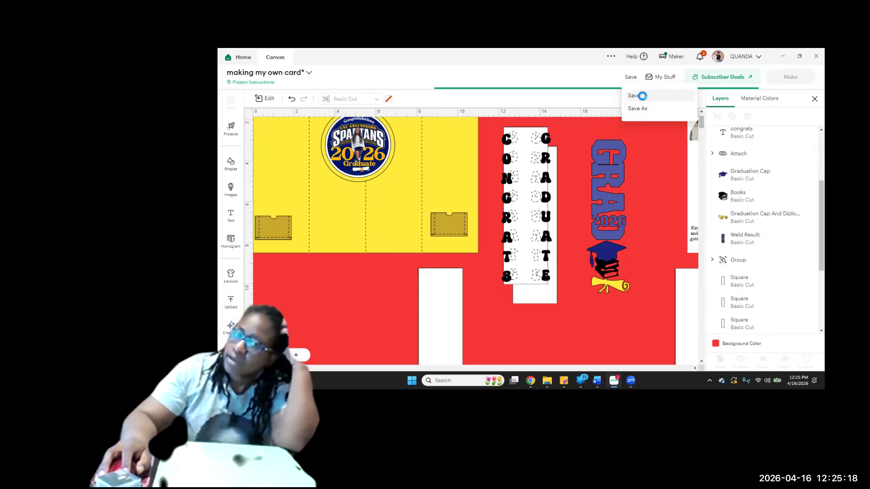
left_click(642, 95)
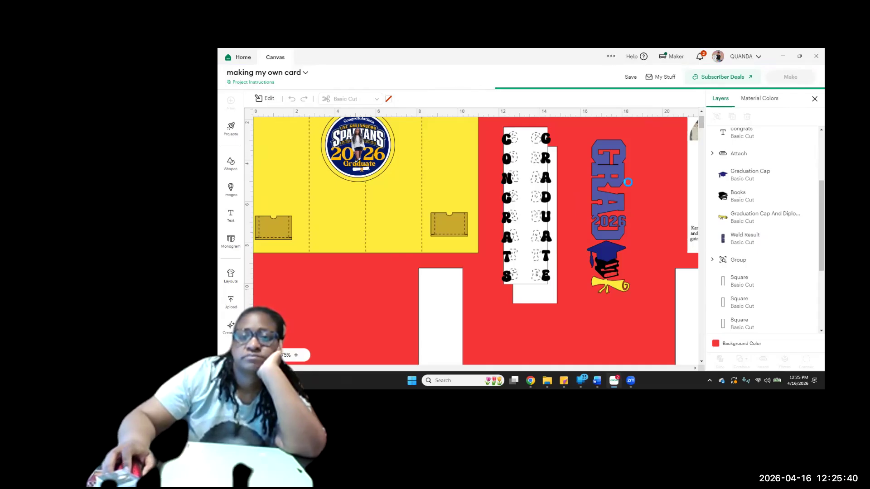
Check the recent notifications and close the list
scroll(627, 181, "down", 5)
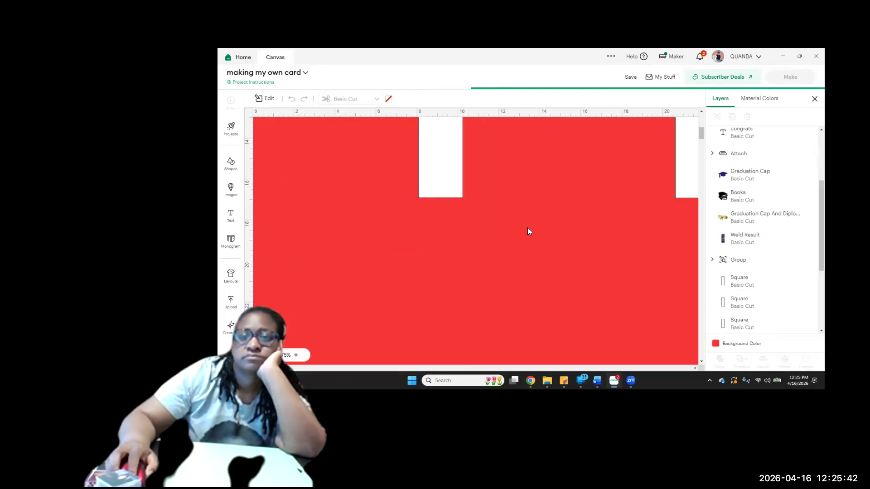
scroll(527, 227, "up", 1)
scroll(527, 227, "up", 4)
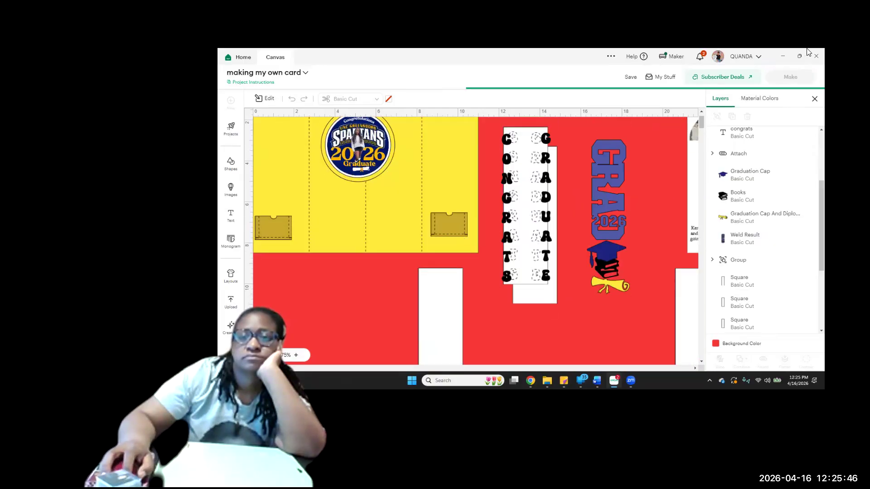
left_click(702, 58)
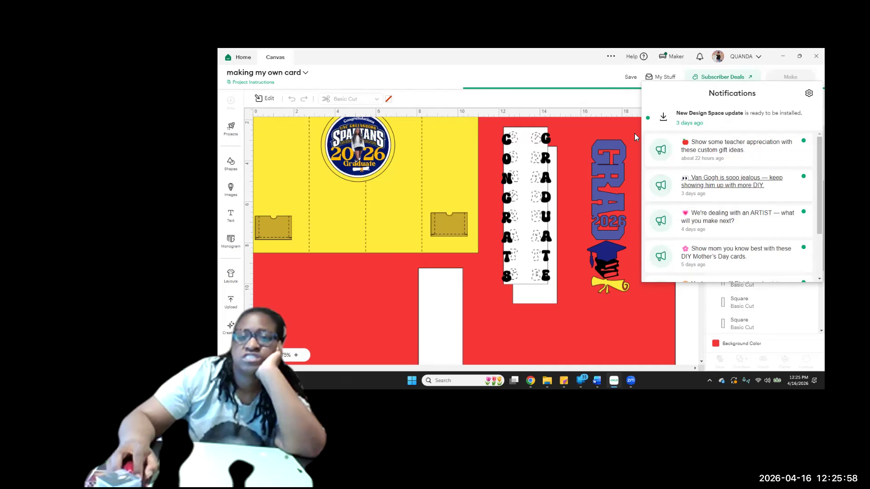
left_click(719, 81)
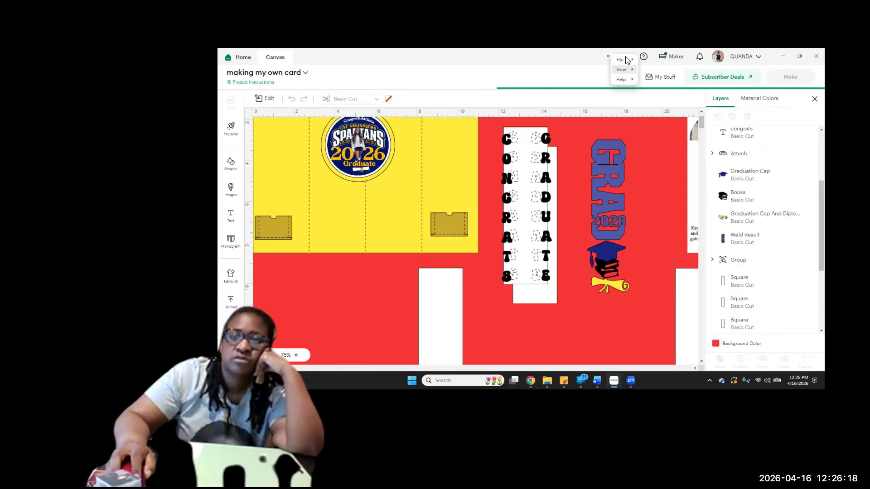
Force a reload of the application
mouse_move(627, 61)
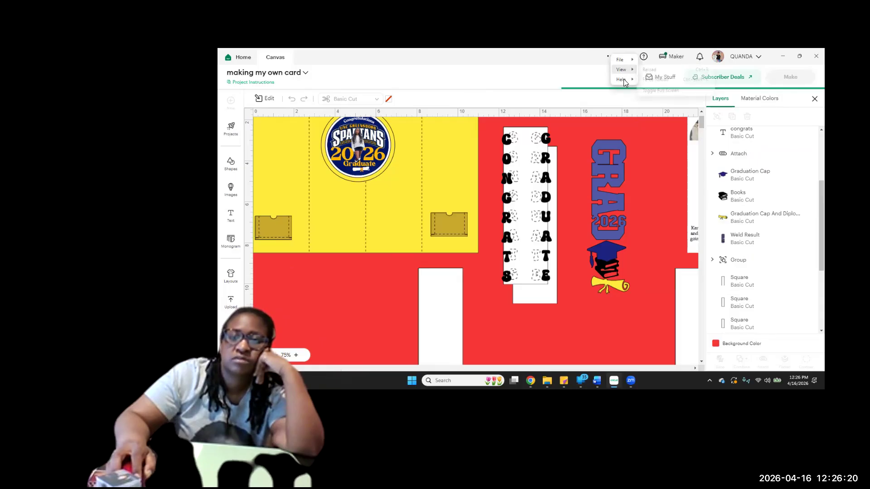
mouse_move(623, 79)
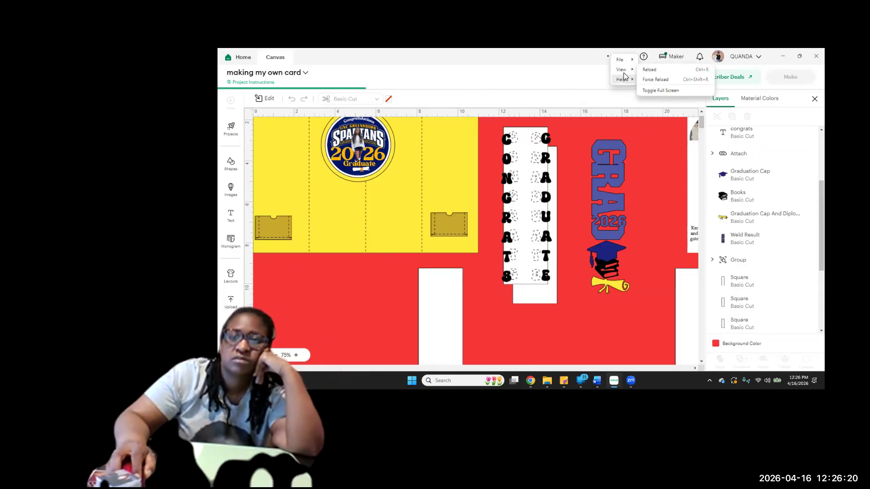
left_click(665, 82)
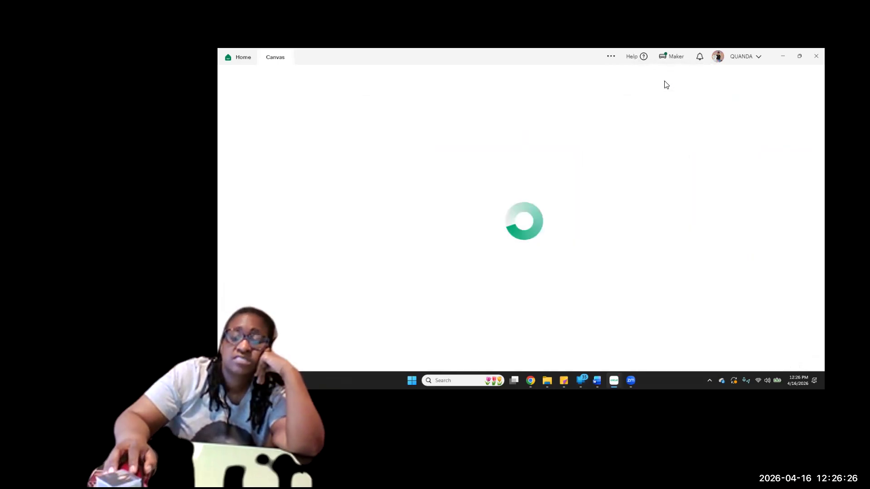